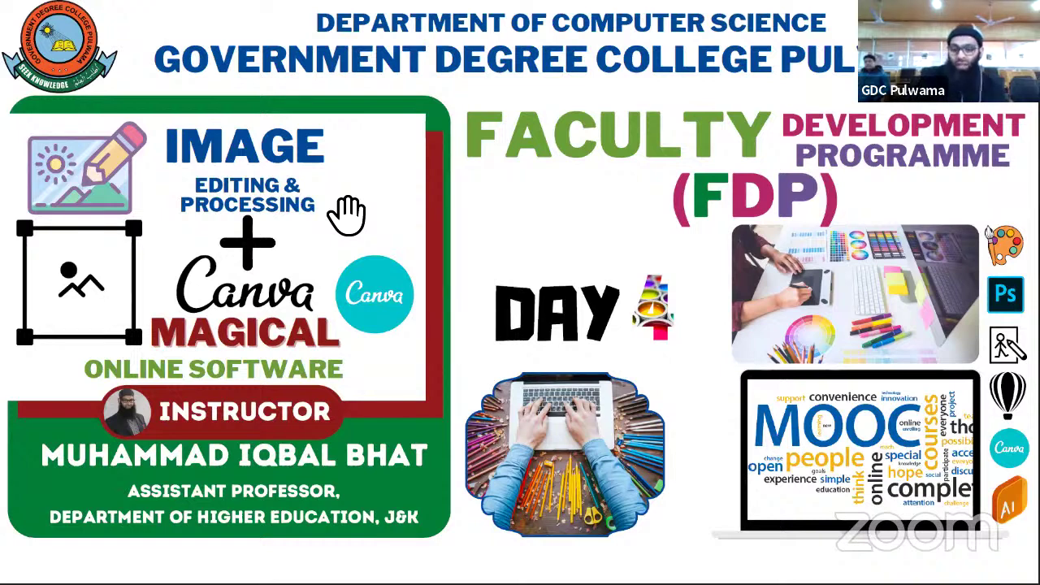
# Step: Advance the shared slideshow from the FDP title slide to the Topics slide
pyautogui.click(347, 214)
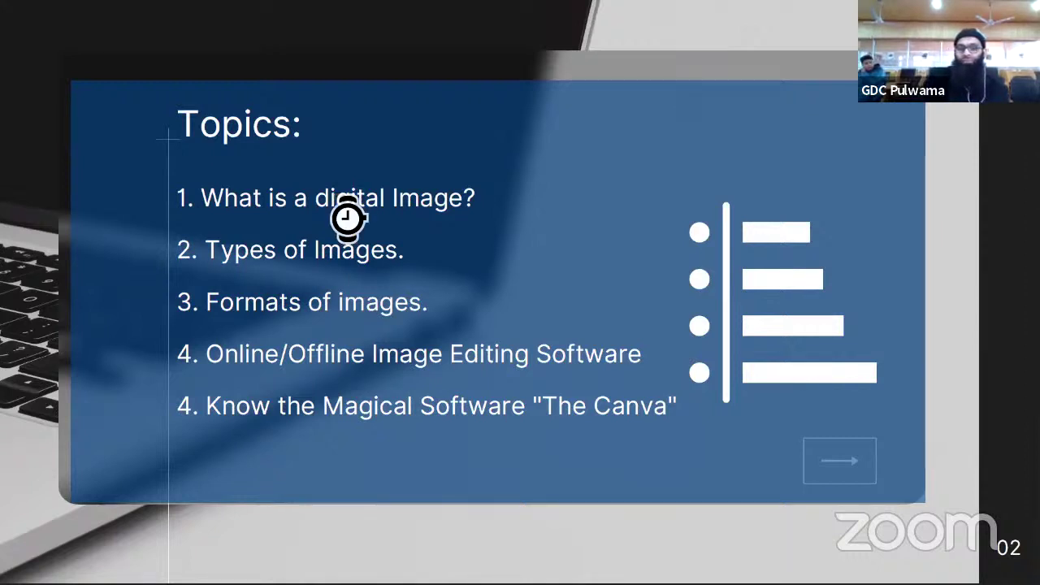
# Step: Step past the Digital Image section slide to 'What Is a Digital Image'
pyautogui.click(340, 199)
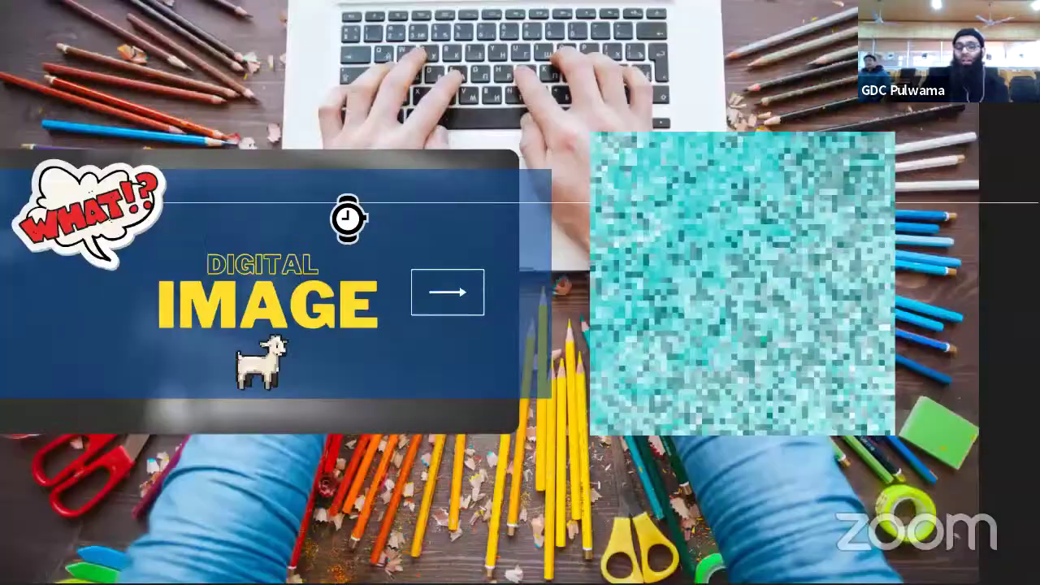
pyautogui.click(344, 215)
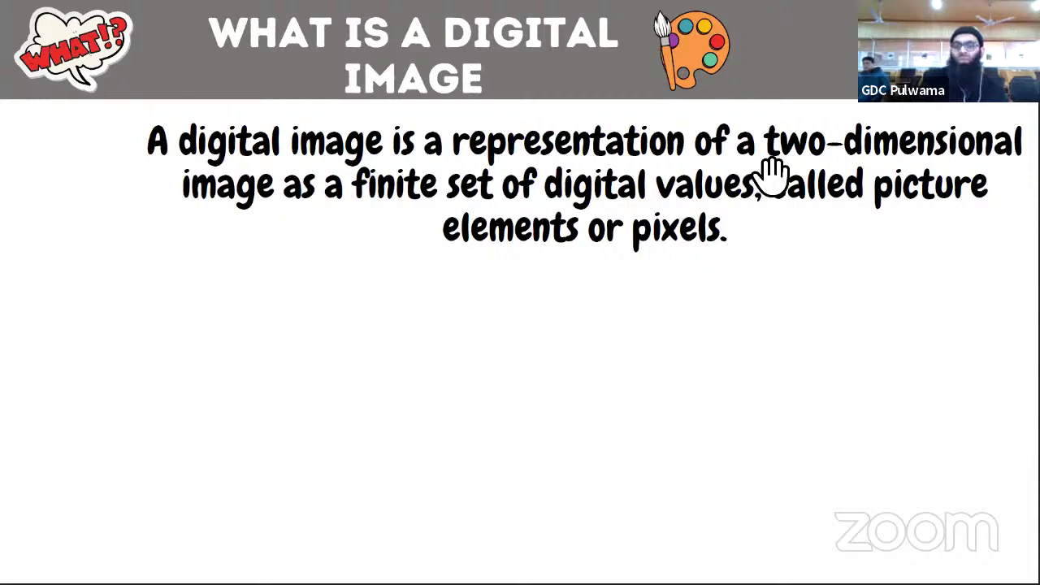
# Step: Show the moon pixel grid, smiley example and pixel-values quote, then advance to Types of Images
pyautogui.click(673, 291)
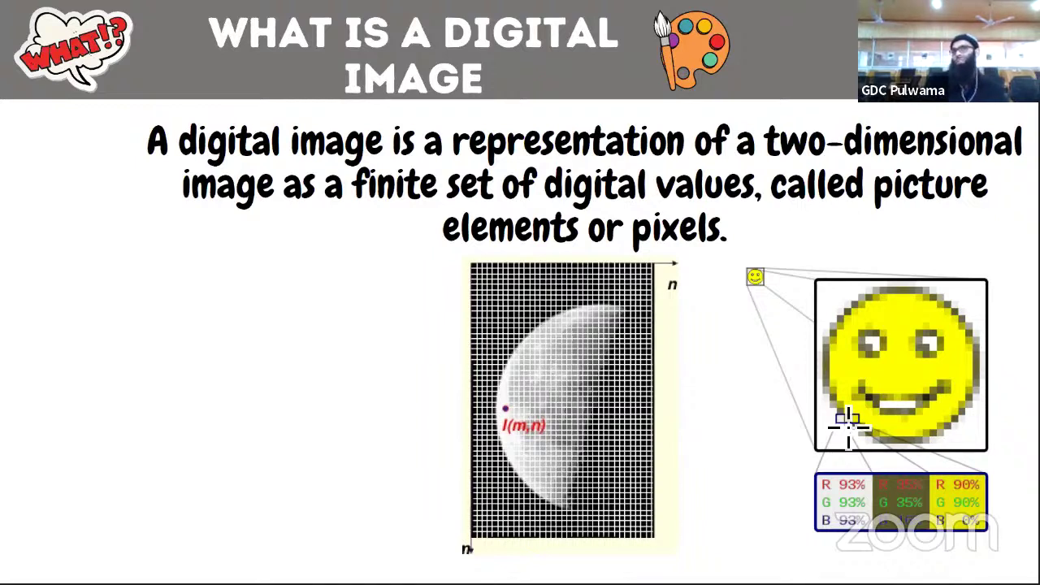
pyautogui.press('Right')
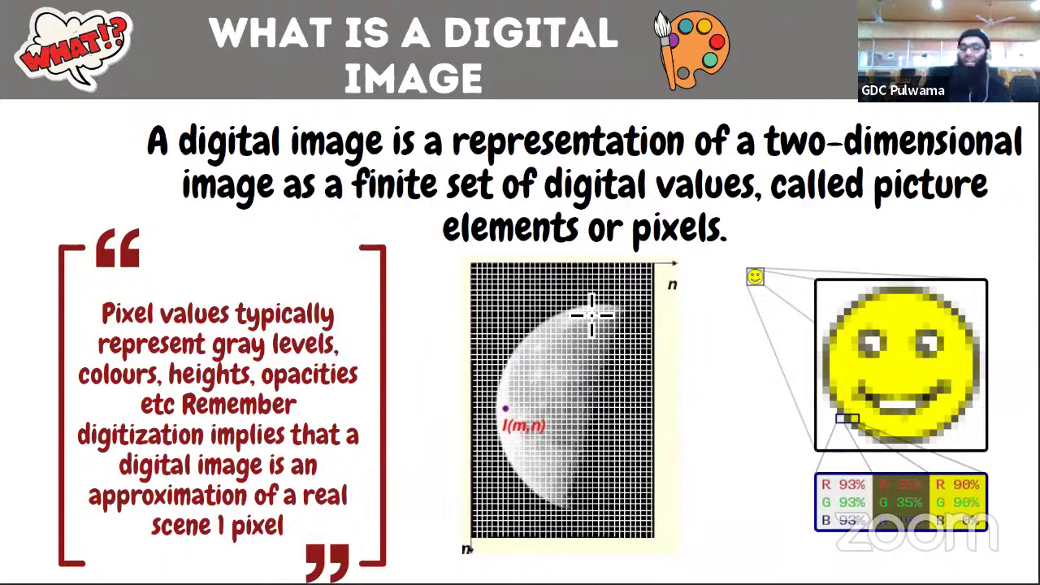
pyautogui.click(591, 313)
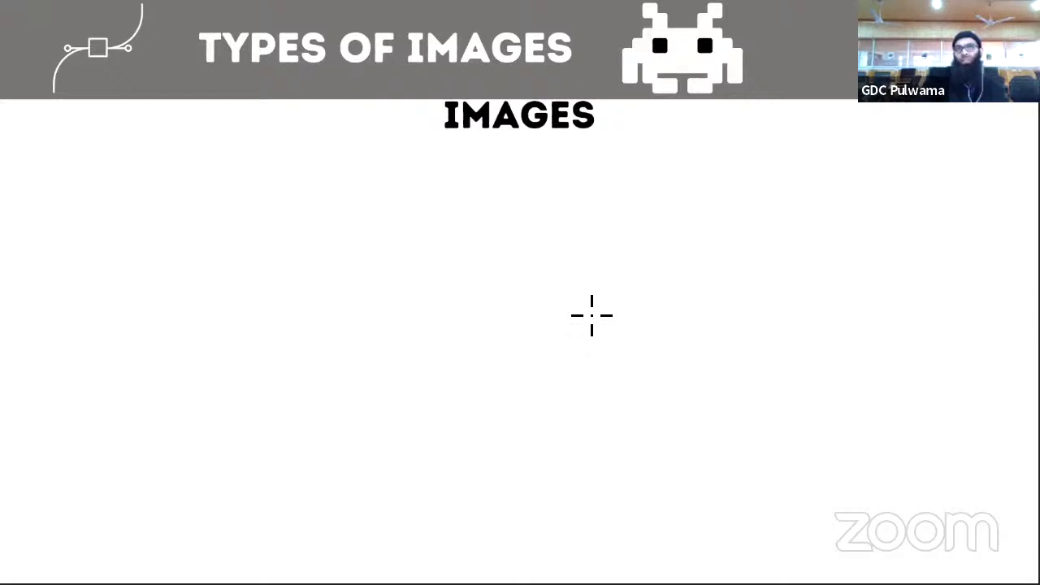
# Step: Reveal the BITMAP and VECTOR branches, the bitmap sunflower explanation and captions, and the vector equation definition
pyautogui.click(591, 316)
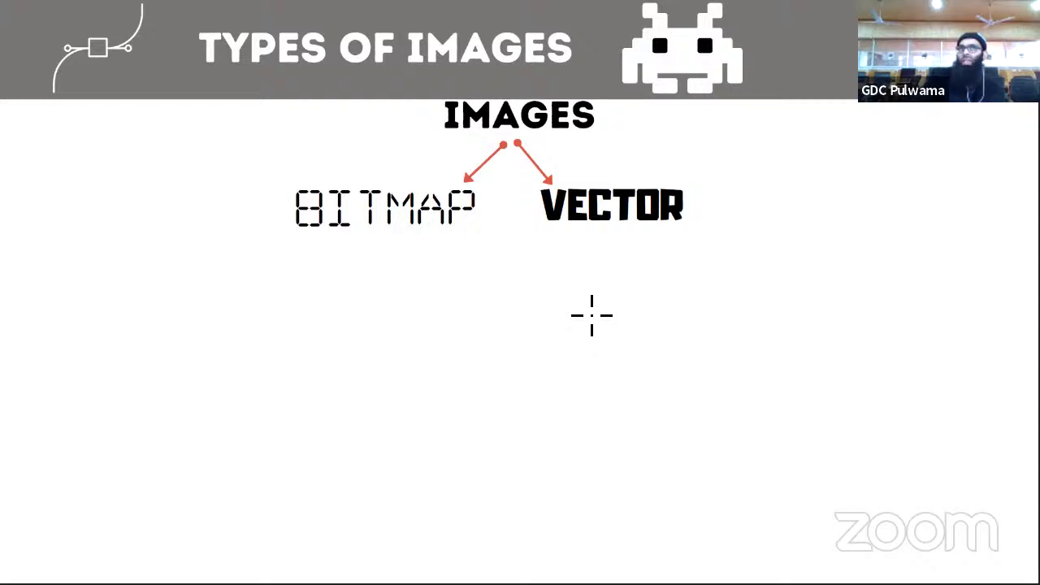
pyautogui.press('Right')
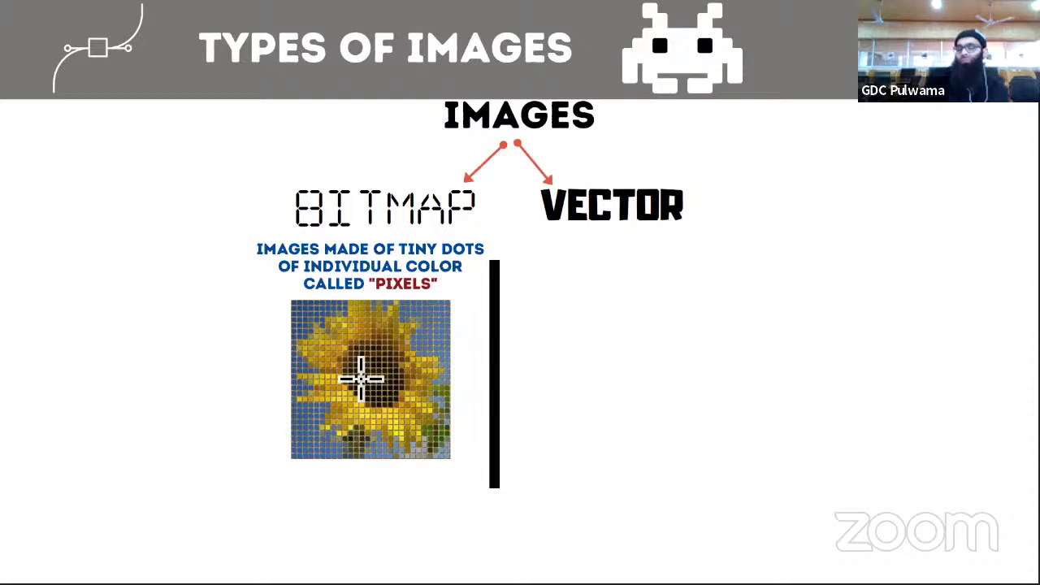
pyautogui.press('Right')
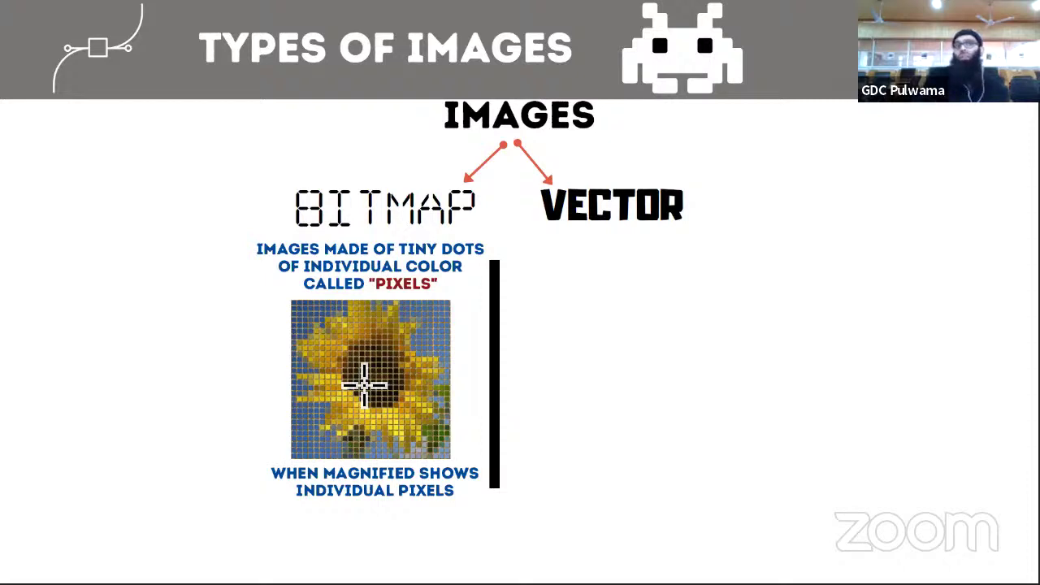
pyautogui.press('Right')
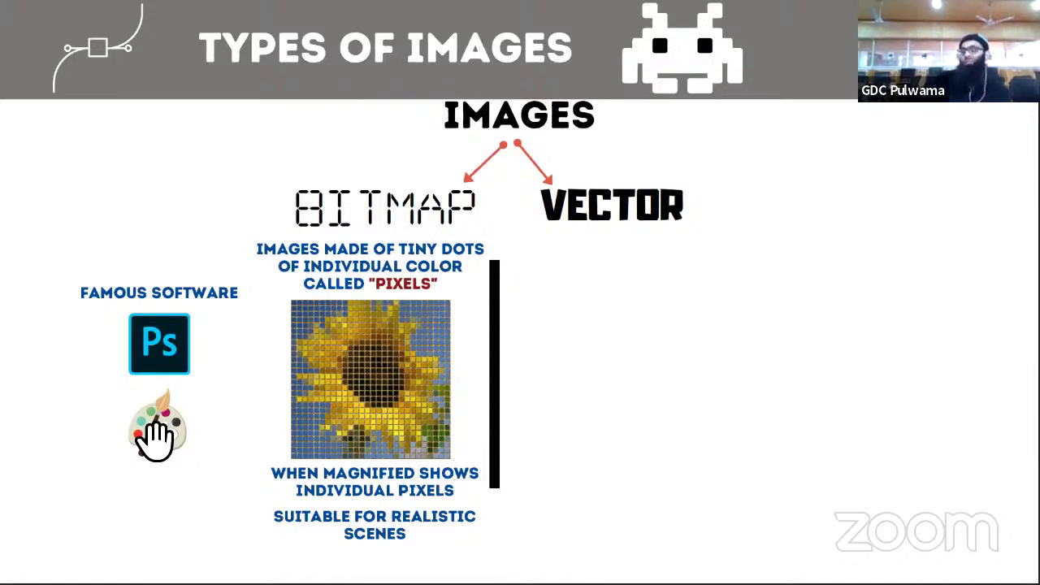
pyautogui.press('Right')
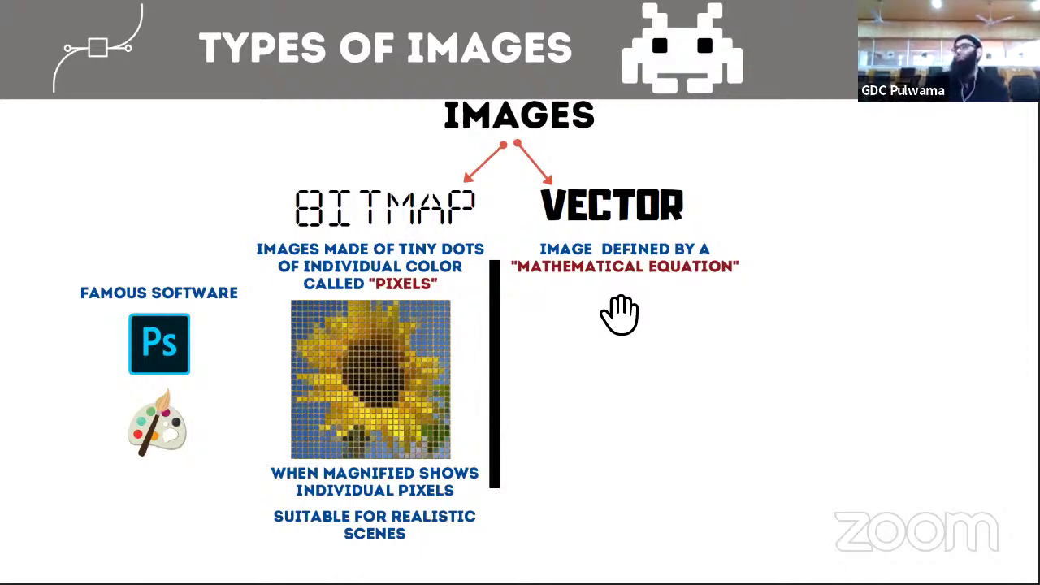
# Step: Reveal the pen-tool illustration, magnification note, vector use-cases and software, then go to Different Image Formats
pyautogui.click(620, 314)
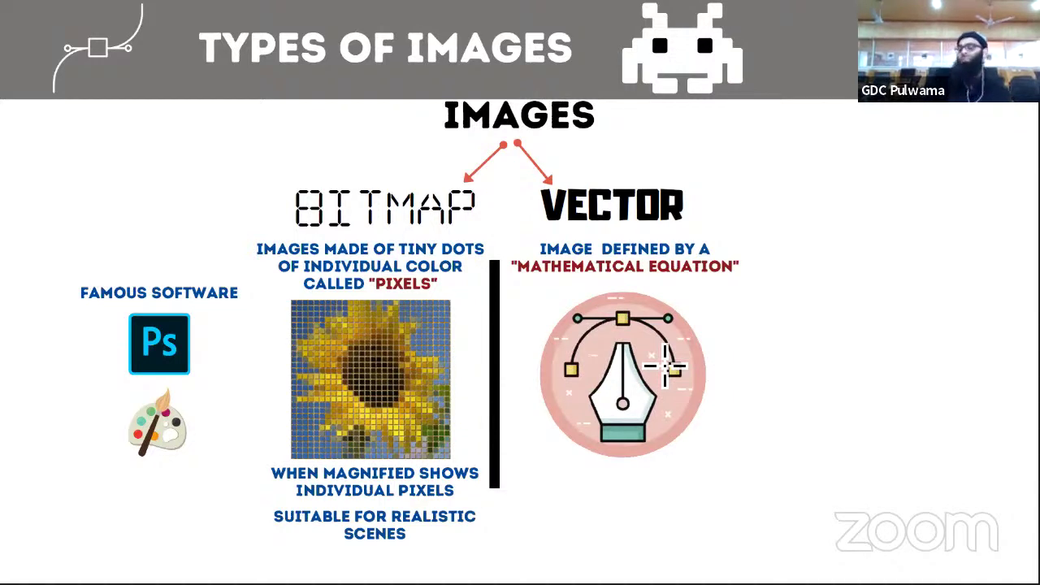
pyautogui.press('Right')
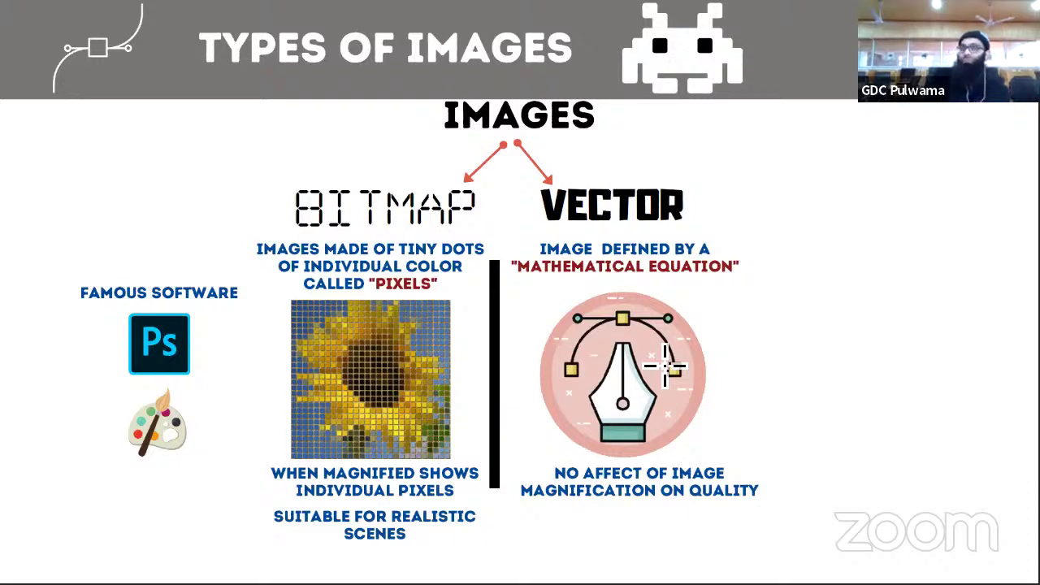
pyautogui.press('Right')
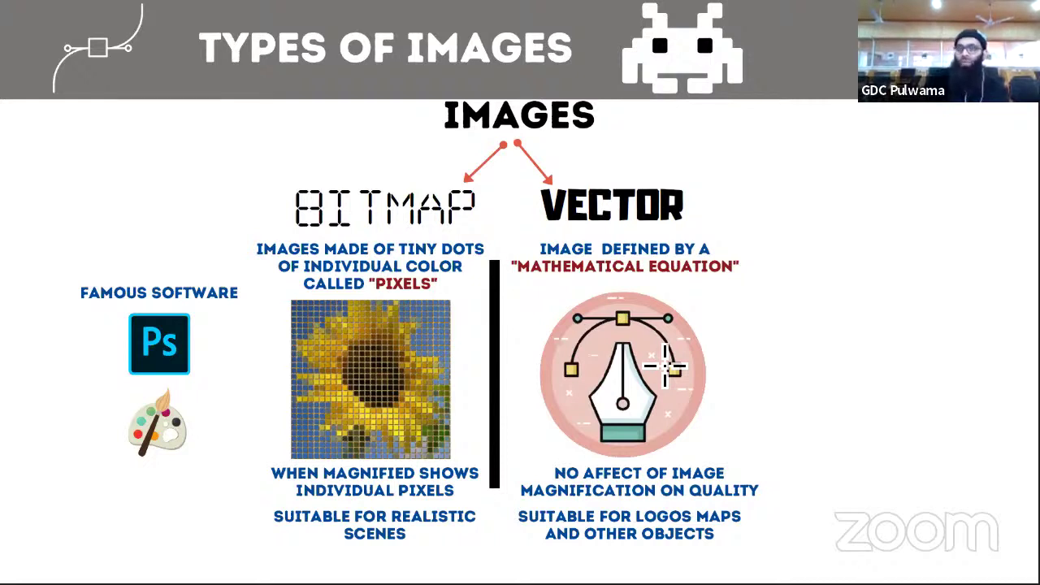
pyautogui.press('Right')
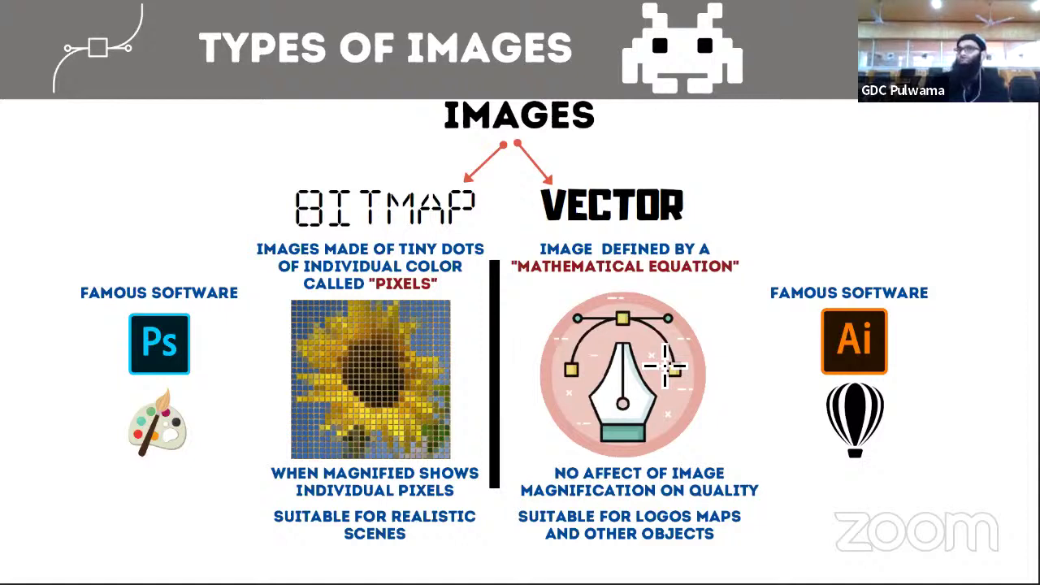
pyautogui.press('Right')
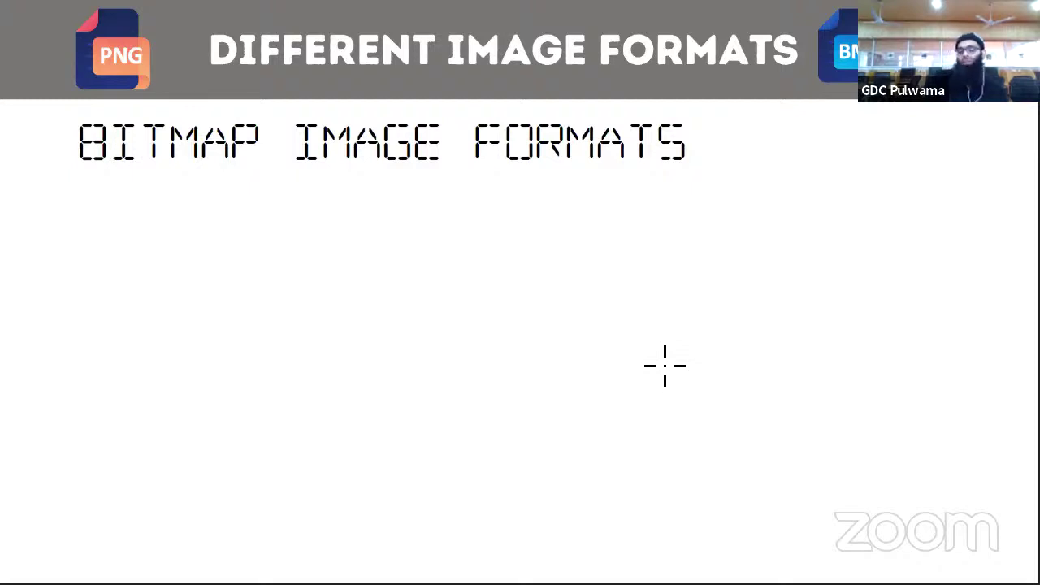
# Step: Show the '.jpeg or .jpg' and '.bmp' bullets under Bitmap Image Formats
pyautogui.press('Right')
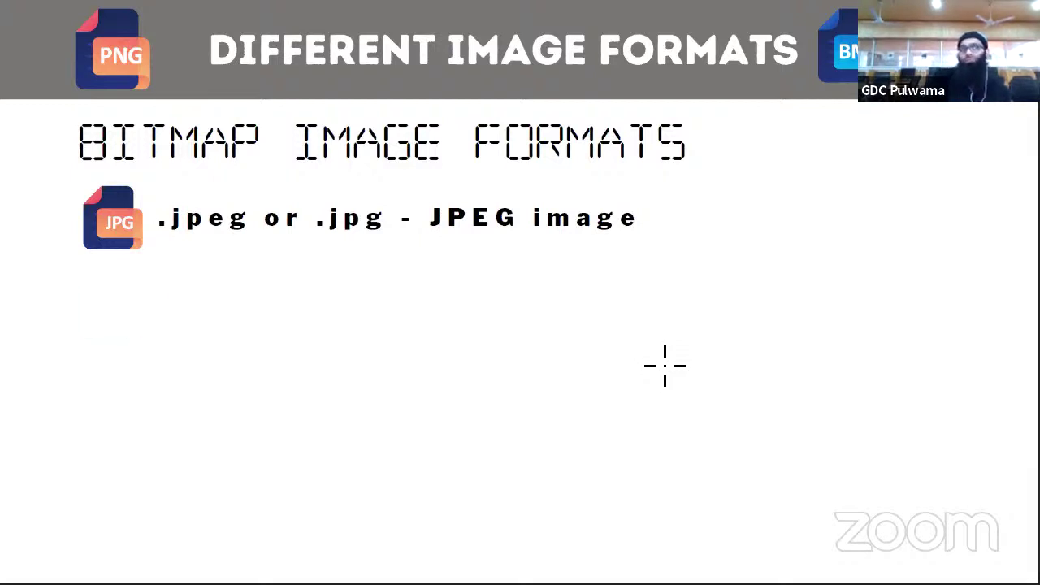
pyautogui.press('Right')
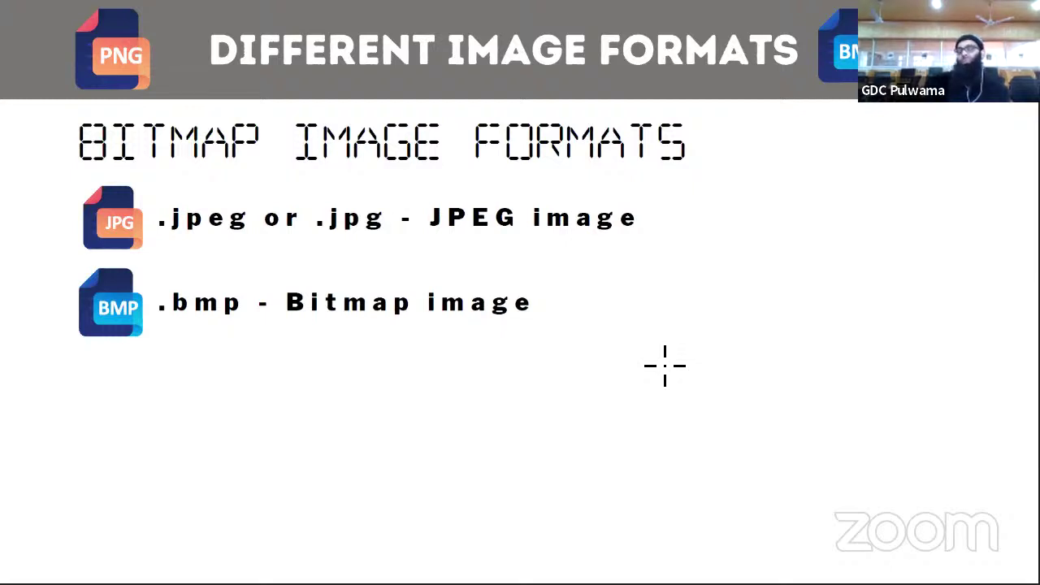
# Step: Add the '.png' and '.tif or .tiff' bullets to the Bitmap Image Formats list
pyautogui.press('Right')
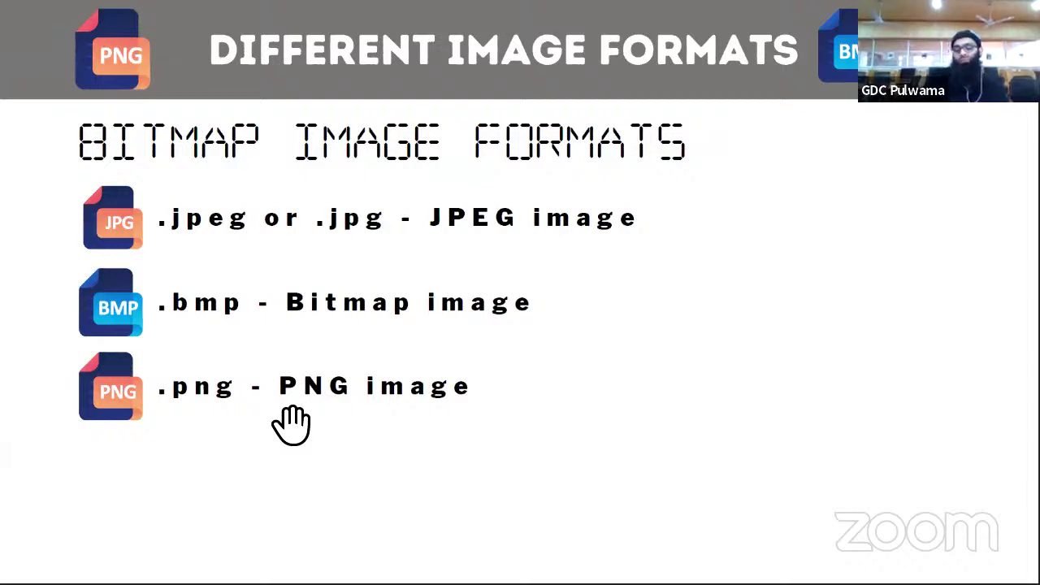
pyautogui.press('Right')
pyautogui.press('Left')
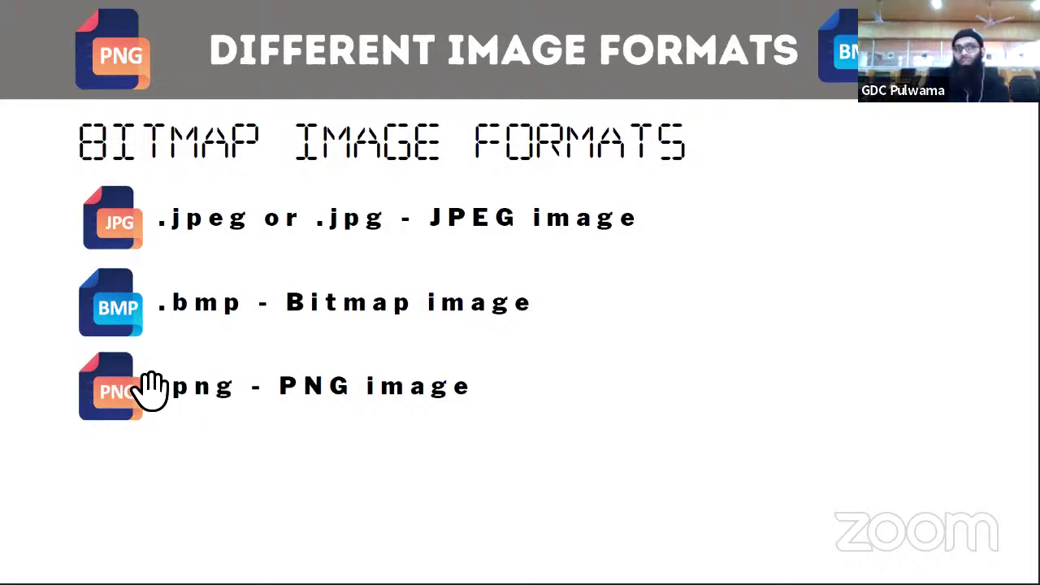
pyautogui.press('Right')
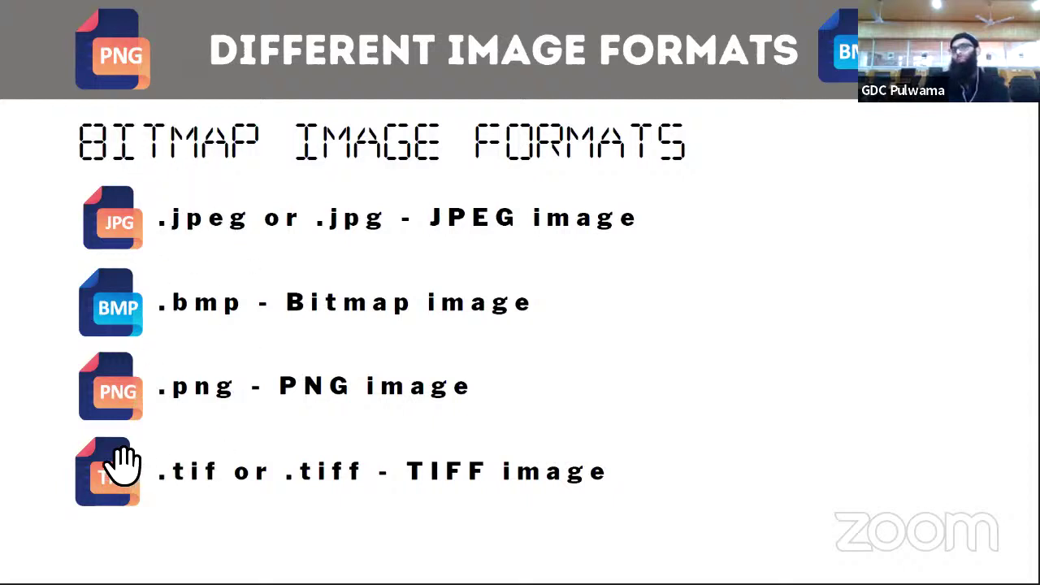
# Step: Reveal the '.gif - GIF image' bullet, then advance to the Vector Image Formats slide
pyautogui.press('Right')
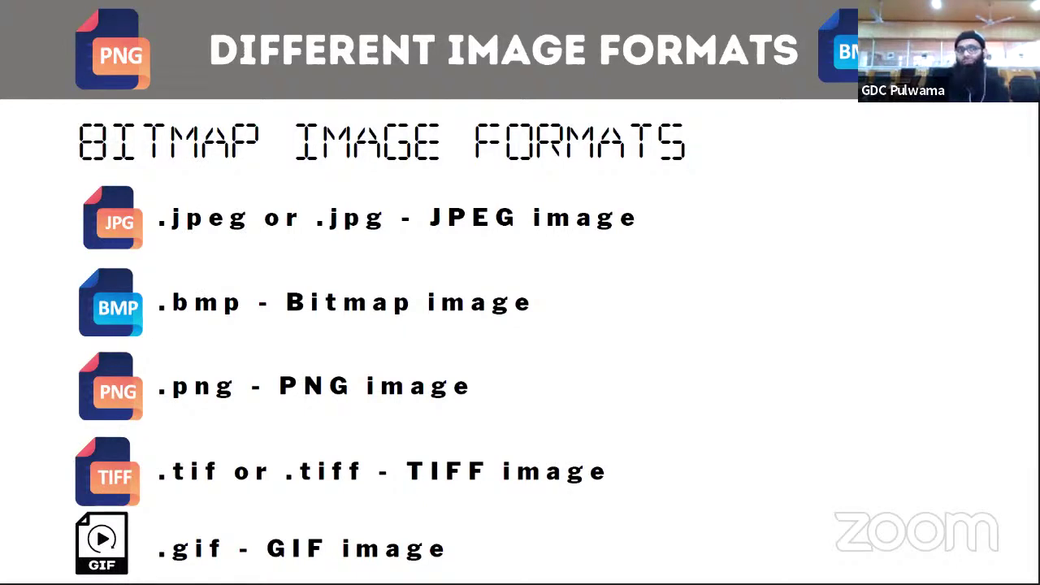
pyautogui.press('Right')
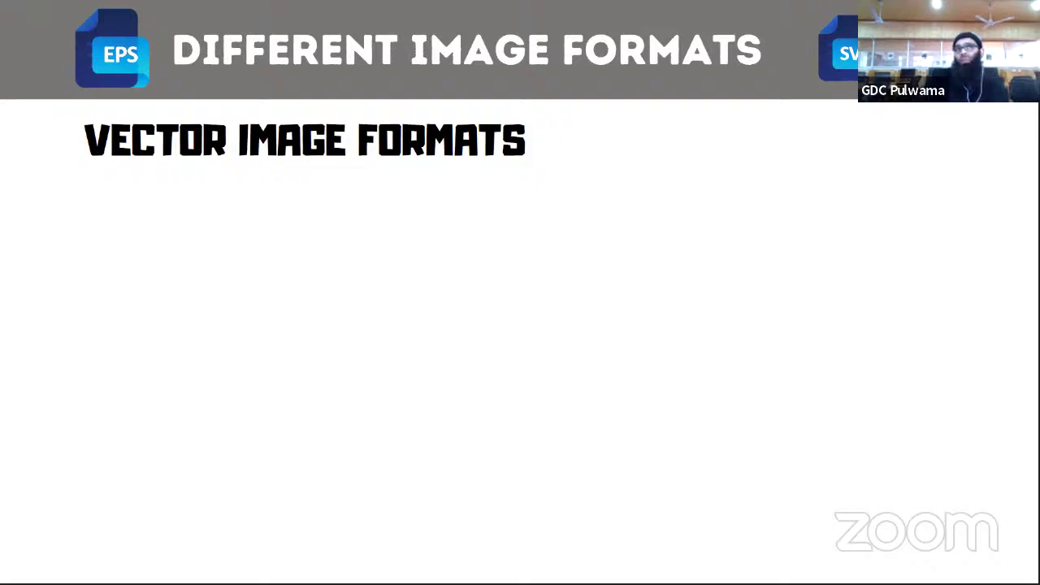
# Step: List the .eps, .svg, .ai and .cdr formats, then advance to the 'What!? is Canva' slide
pyautogui.press('Right')
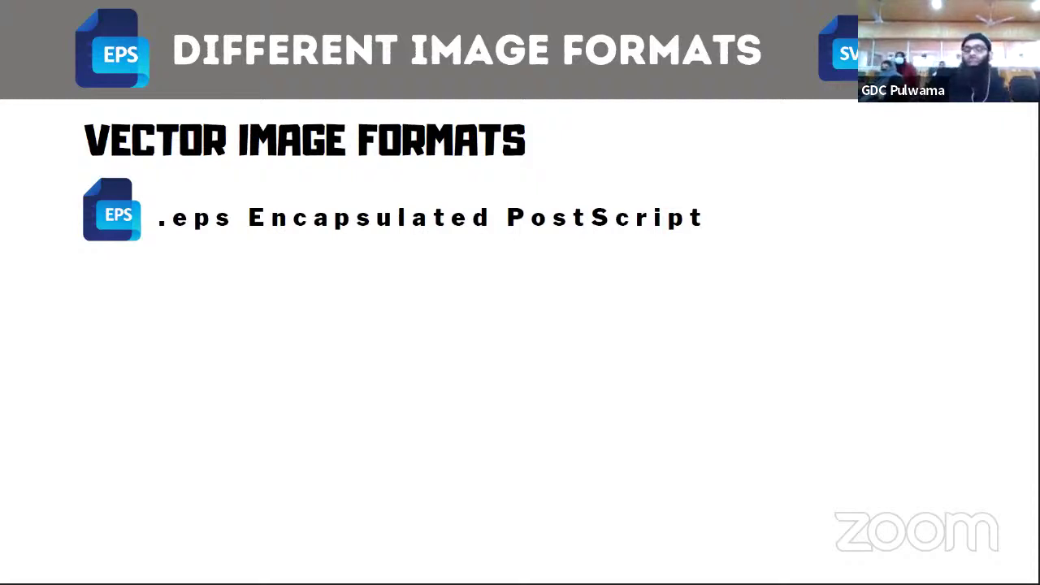
pyautogui.press('Right')
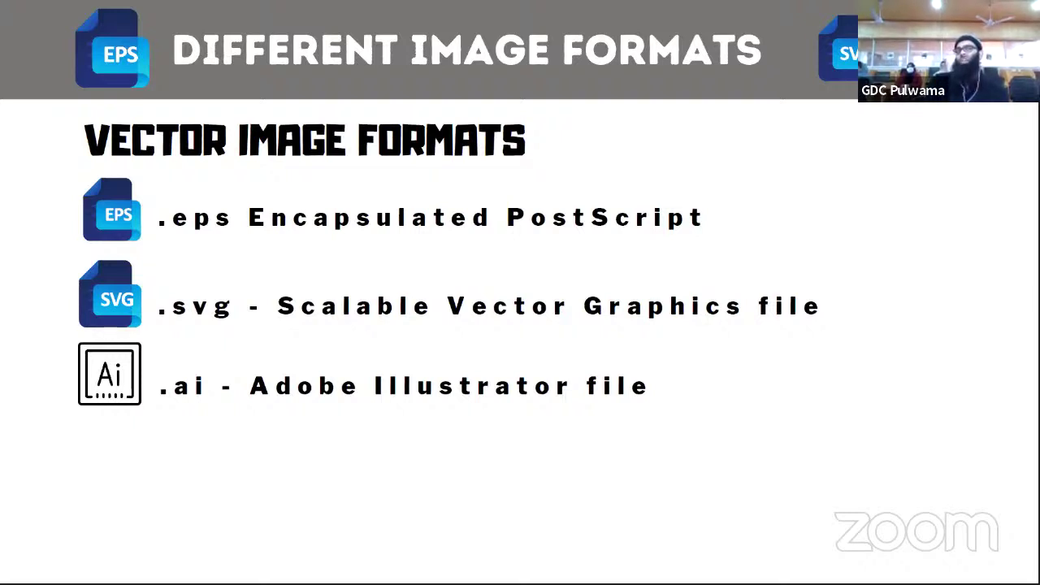
pyautogui.press('Right')
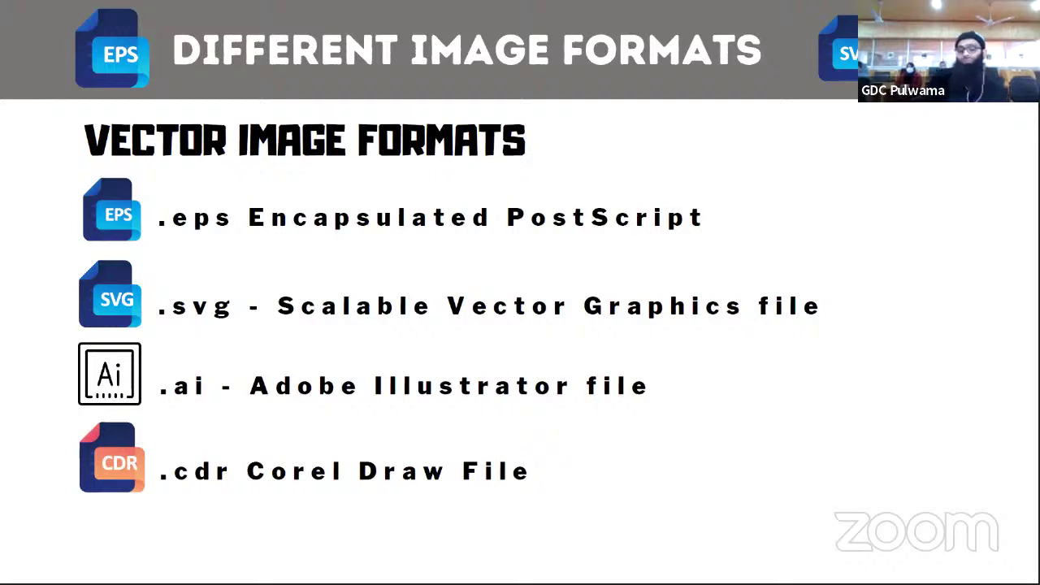
pyautogui.press('Right')
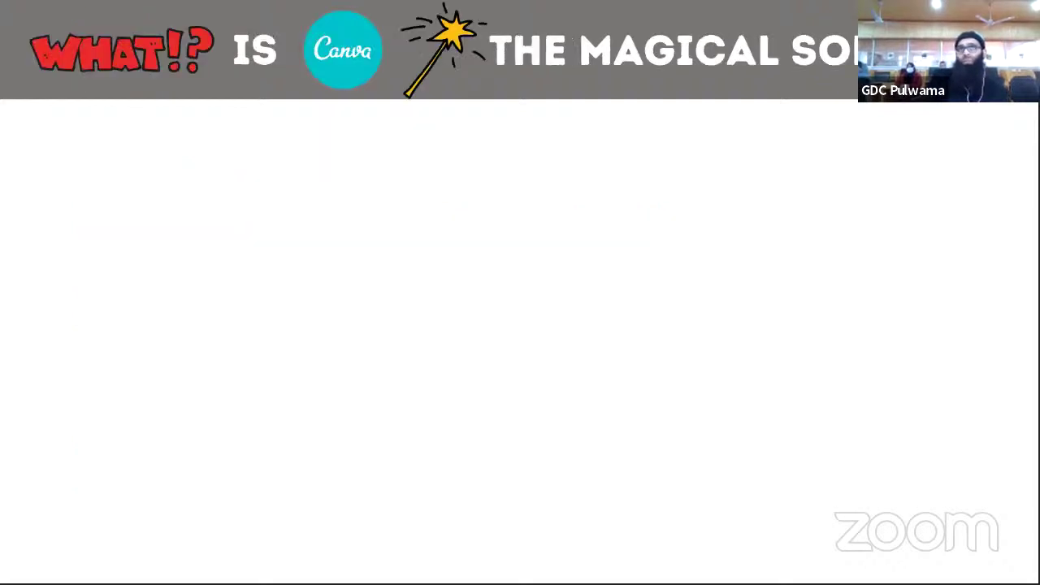
# Step: Show the 'Online Graphic Designing Software' point and its illustration on the Canva slide
pyautogui.press('Left')
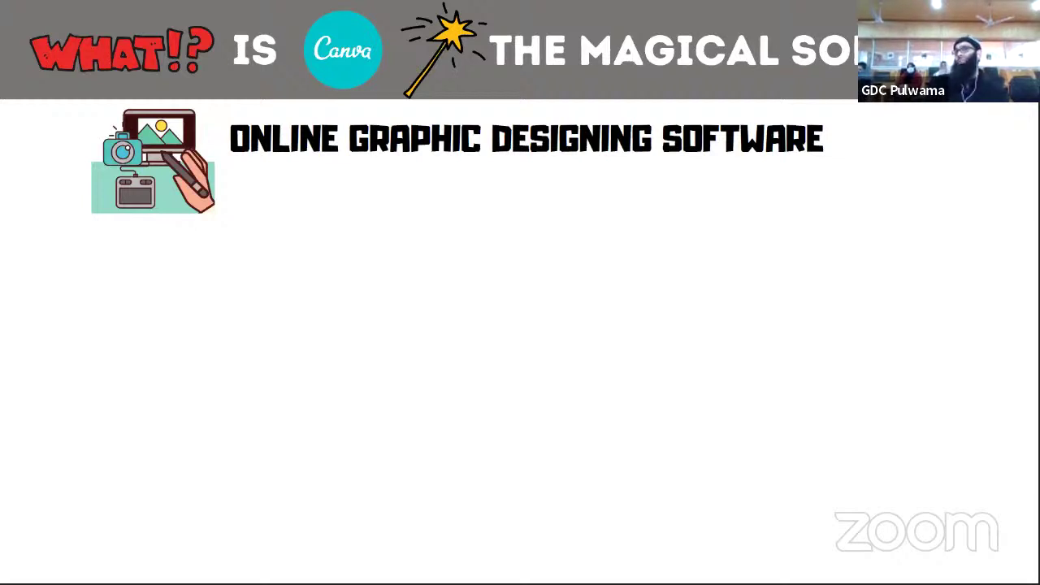
# Step: Advance past the last Canva point, 'Free for Education', to the Practice Time slide
pyautogui.press('Right')
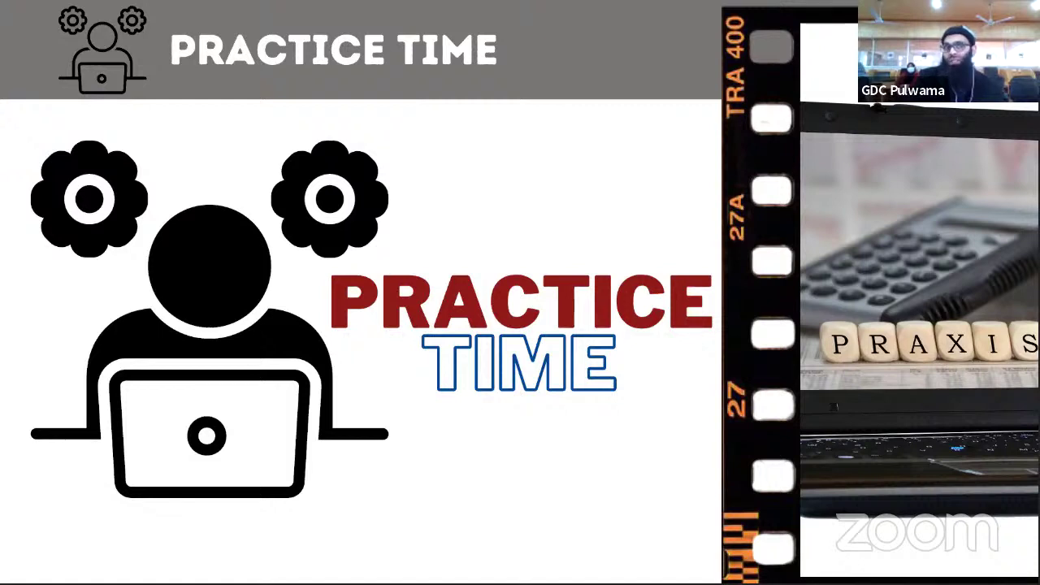
# Step: Advance to the final multilingual 'Thank you' slide, page 35 of 35
pyautogui.press('Right')
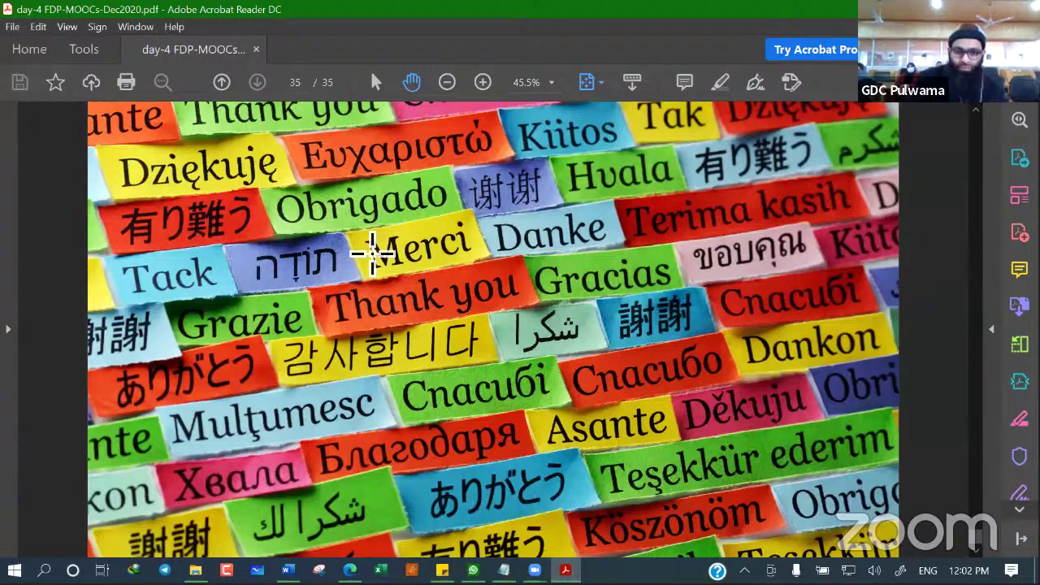
# Step: Close the Acrobat PDF window and refresh the desktop
pyautogui.hotkey('alt', 'F4')
pyautogui.rightClick(557, 223)
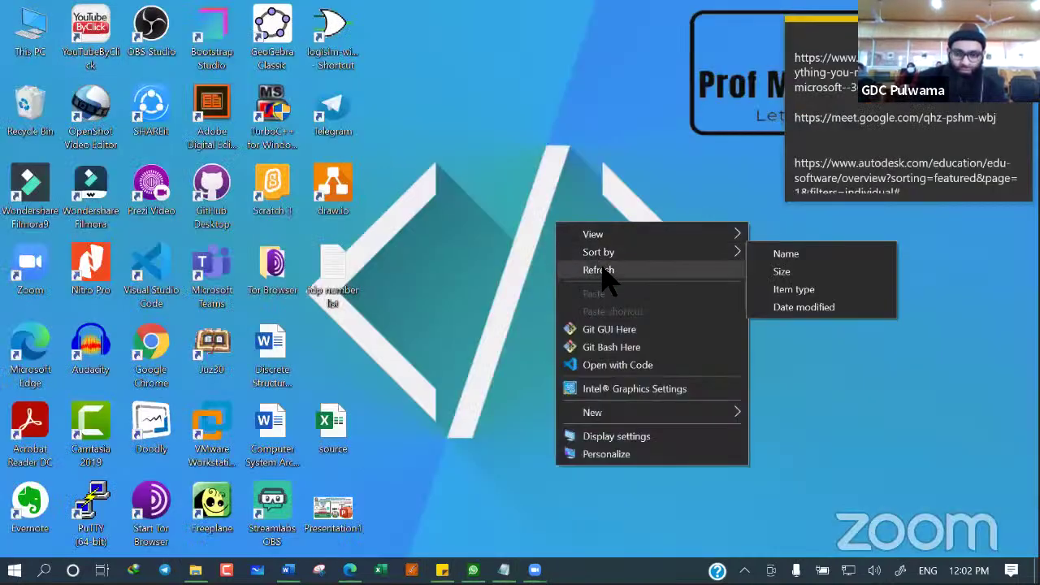
pyautogui.click(608, 272)
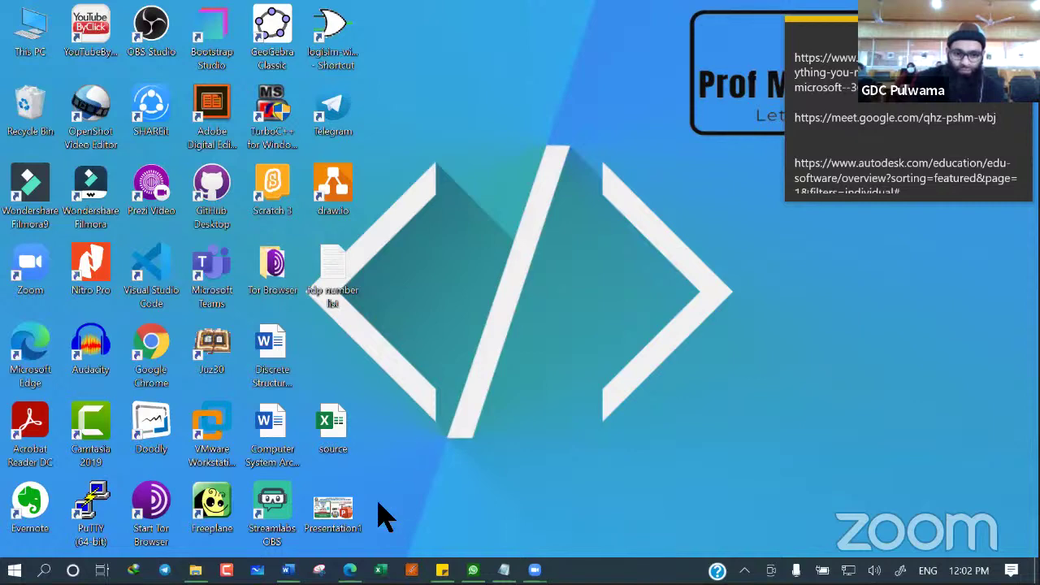
# Step: Bring up Edge, view the Zoom tab, add a blank new tab, then minimize the browser
pyautogui.click(349, 570)
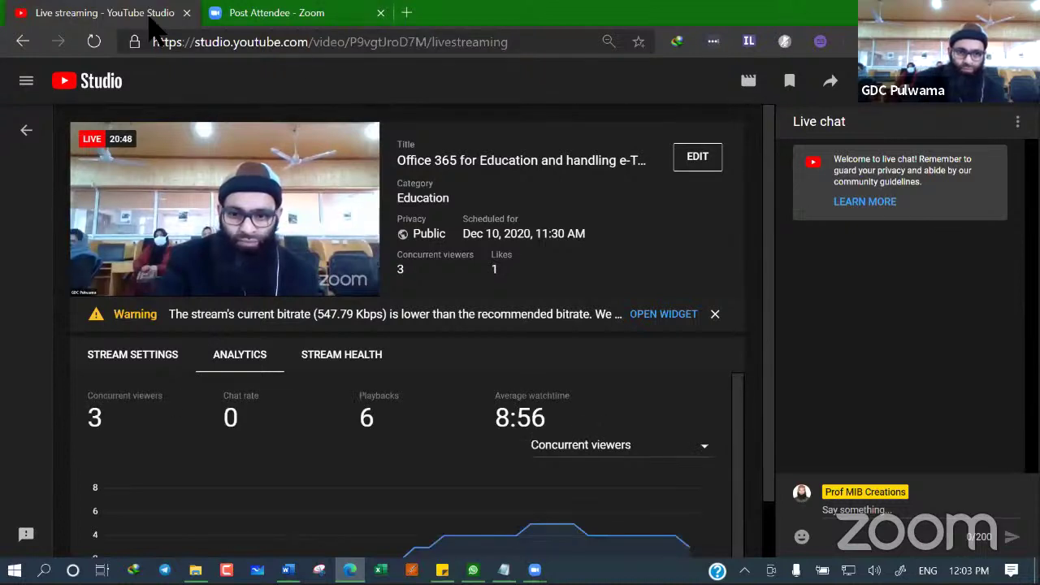
pyautogui.hotkey('ctrl', 'Tab')
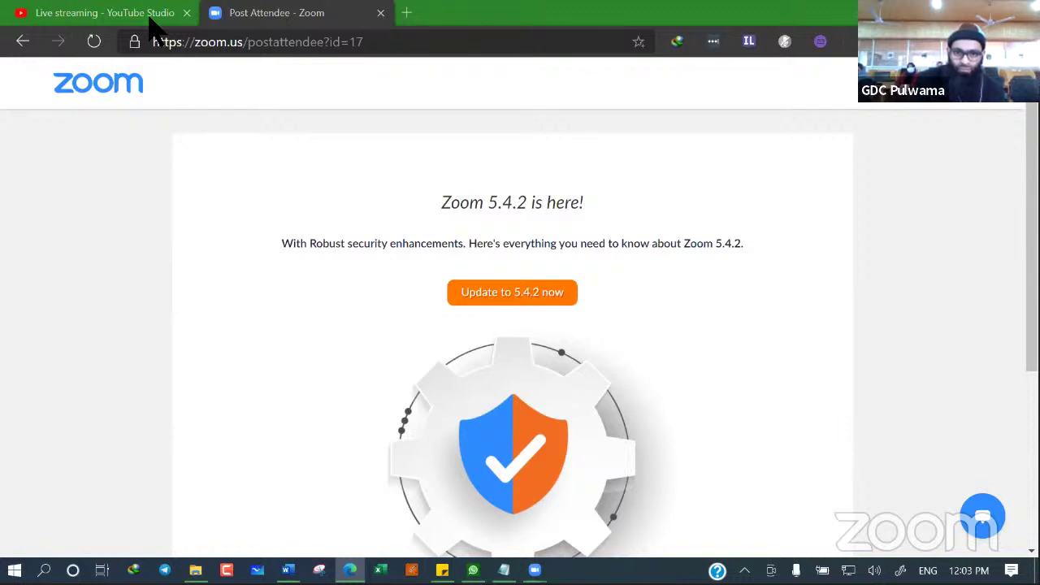
pyautogui.press('super+Down')
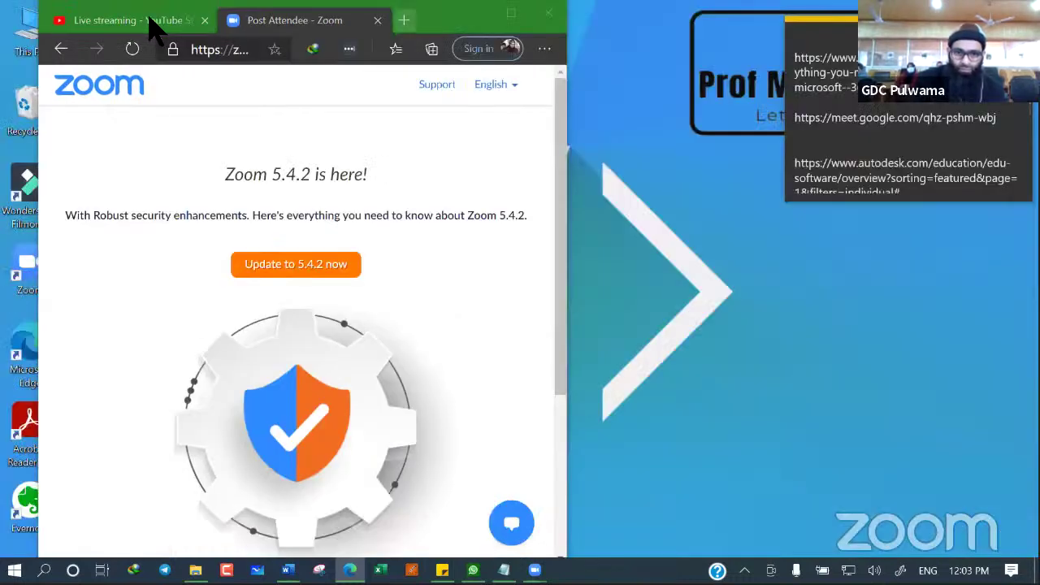
pyautogui.hotkey('ctrl', 't')
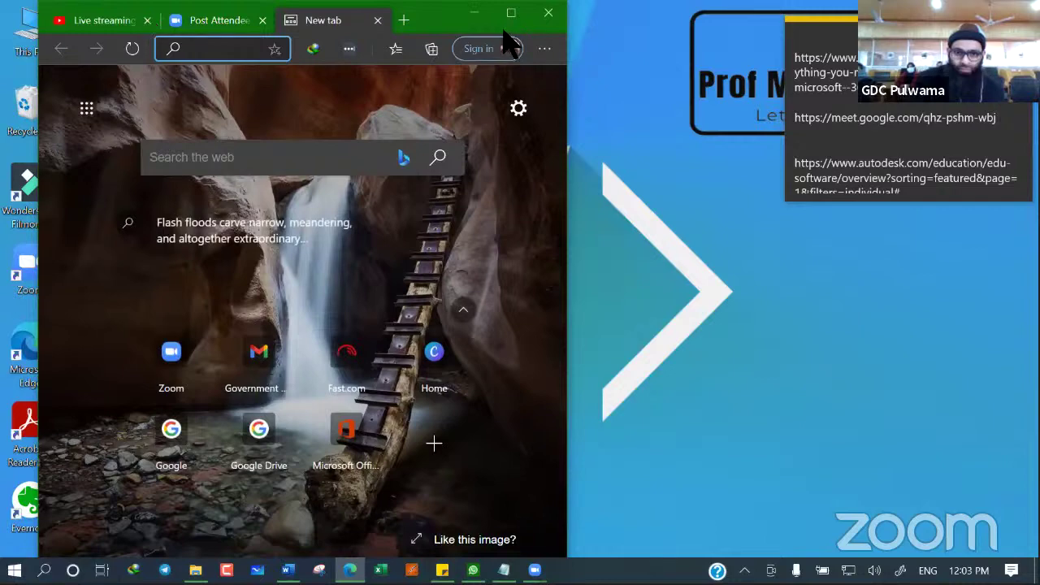
pyautogui.moveTo(518, 29); pyautogui.dragTo(520, 71)
pyautogui.click(513, 57)
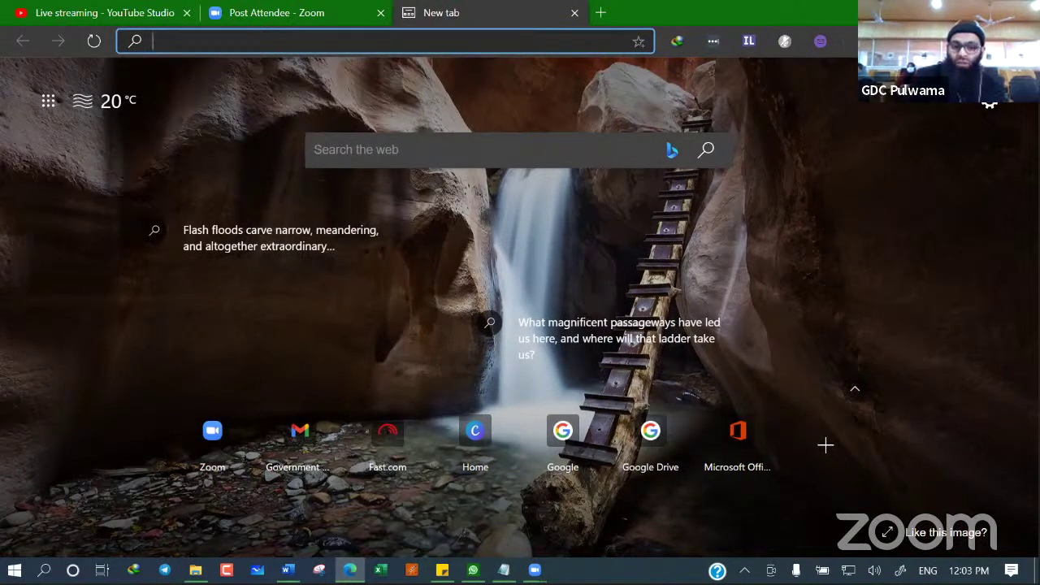
pyautogui.click(350, 569)
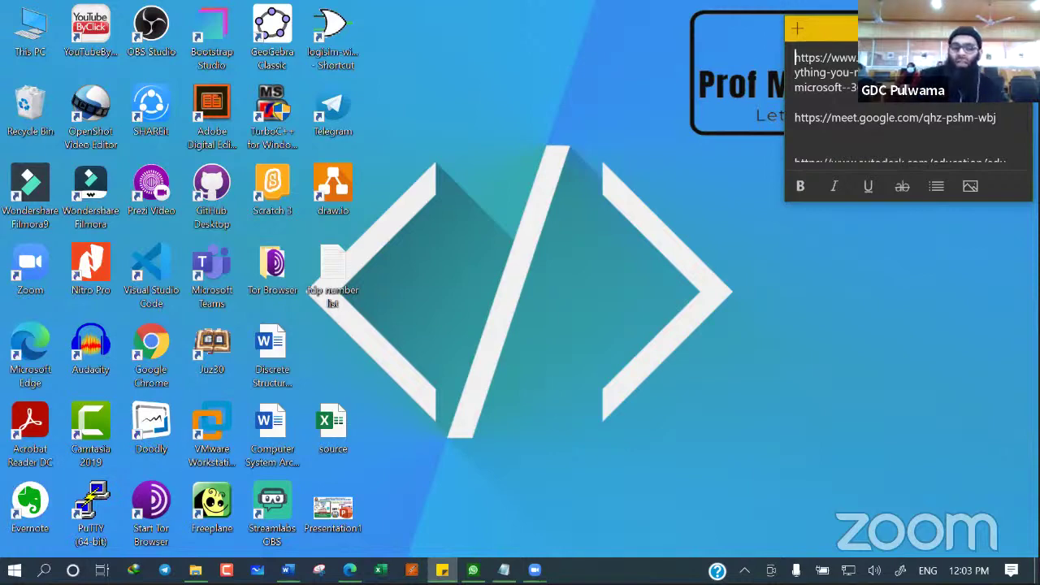
# Step: Launch Paint from the Start menu search and maximize its window
pyautogui.click(15, 570)
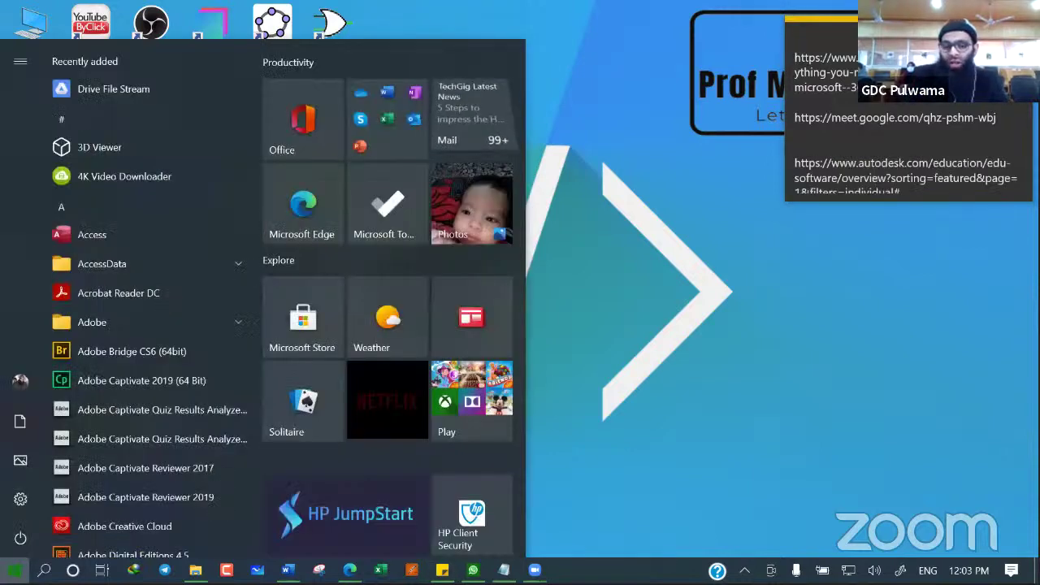
pyautogui.write('paint')
pyautogui.press('Return')
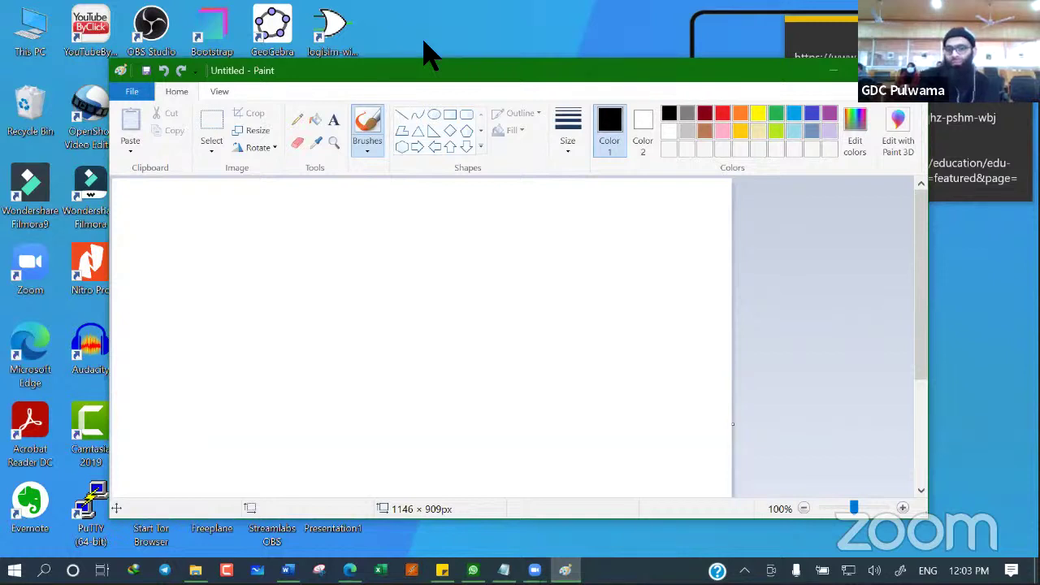
pyautogui.press('super+Up')
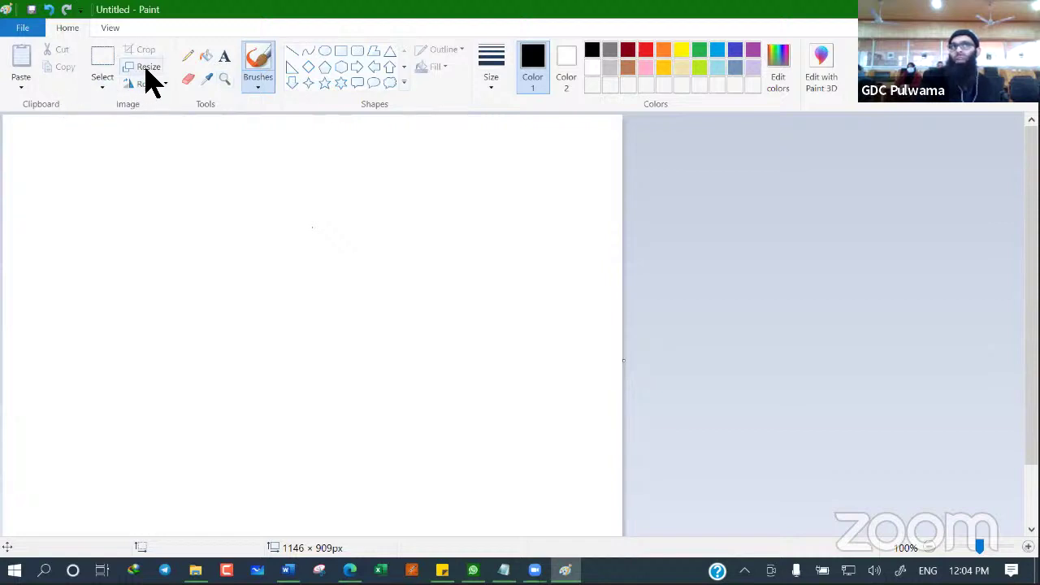
# Step: Glance over the File menu, then bring up Resize and Skew showing 100 percent
pyautogui.click(25, 29)
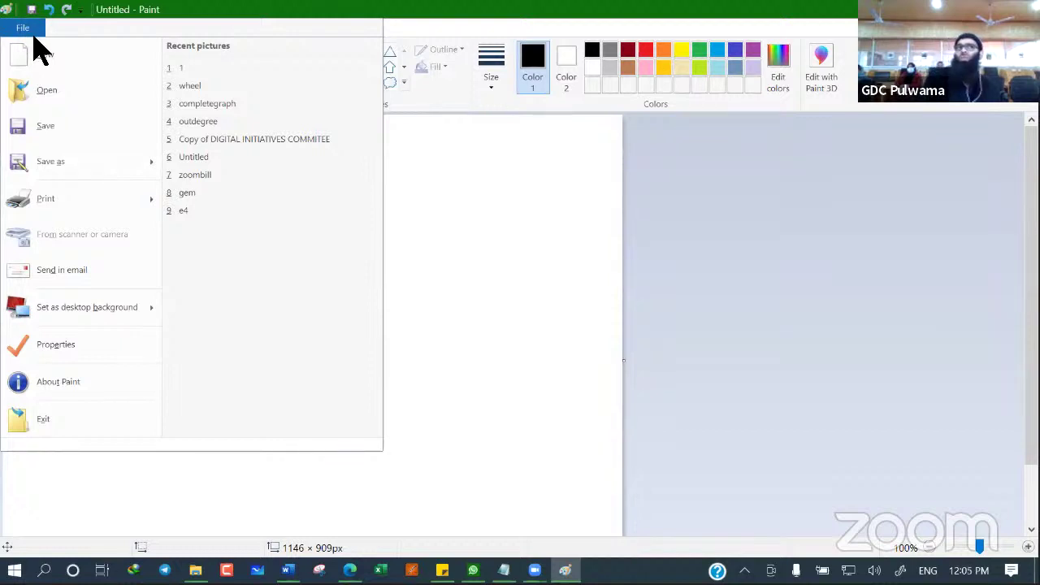
pyautogui.click(434, 305)
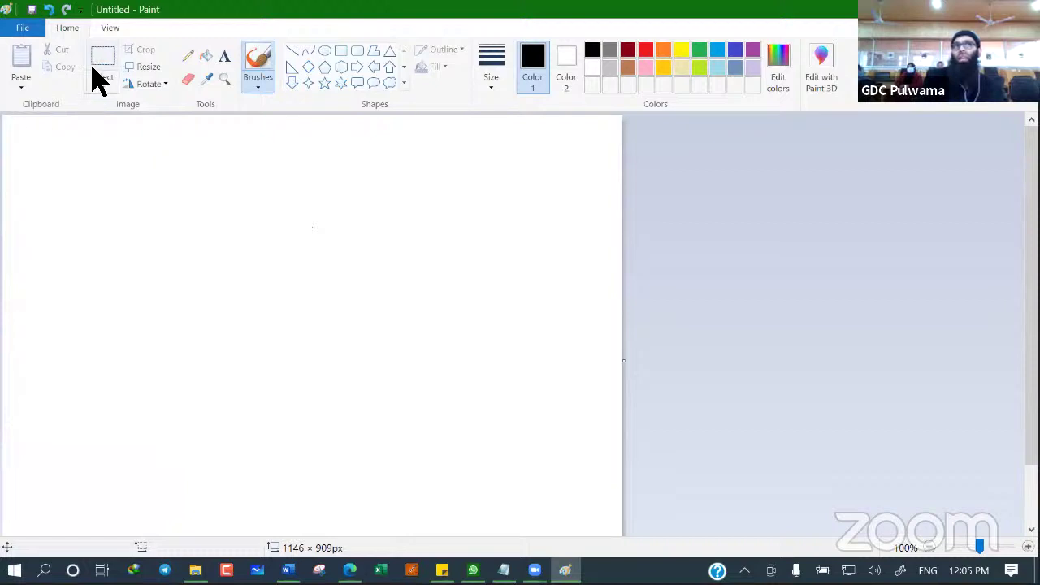
pyautogui.click(161, 71)
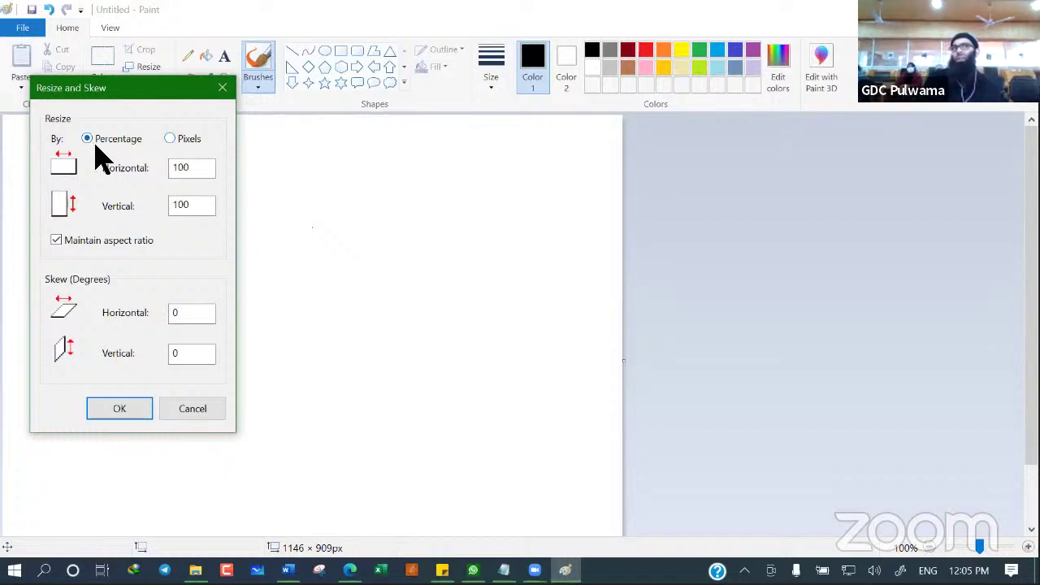
# Step: Switch Resize and Skew to Pixels, showing the canvas as 1146 × 909
pyautogui.click(181, 143)
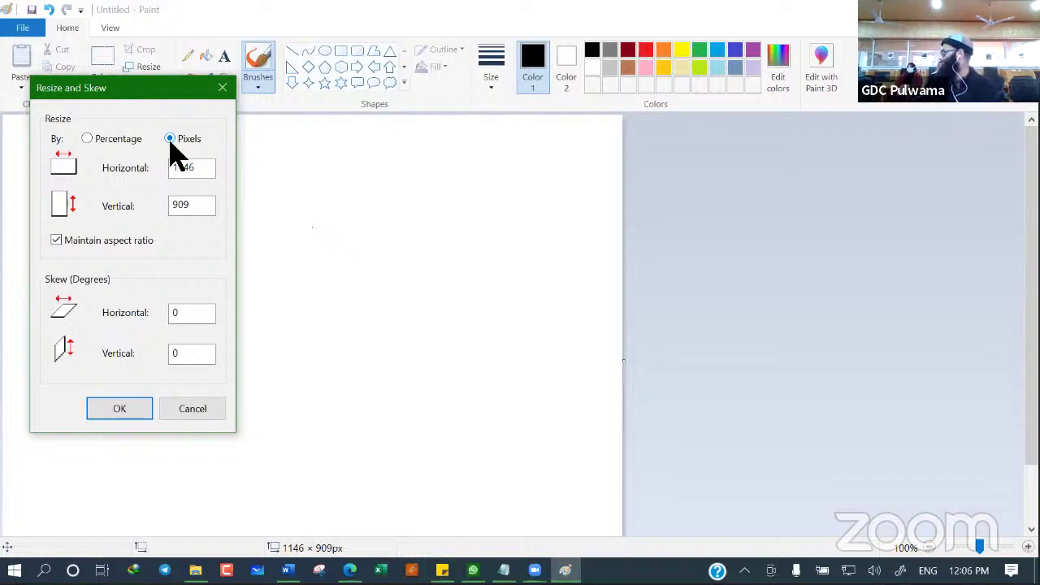
# Step: Resize the canvas to 512 × 200 pixels with Maintain aspect ratio turned off
pyautogui.click(120, 413)
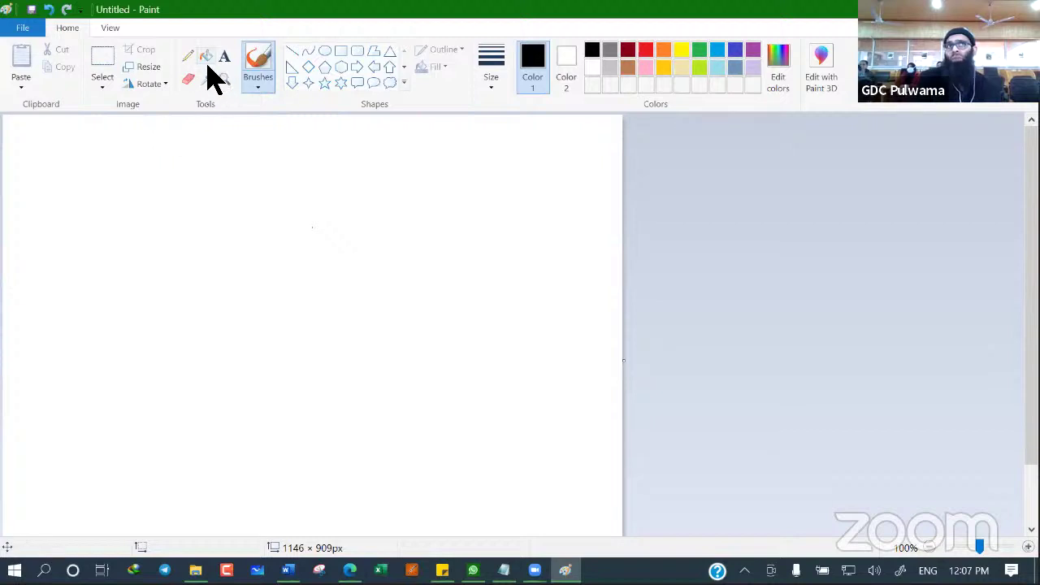
pyautogui.click(148, 68)
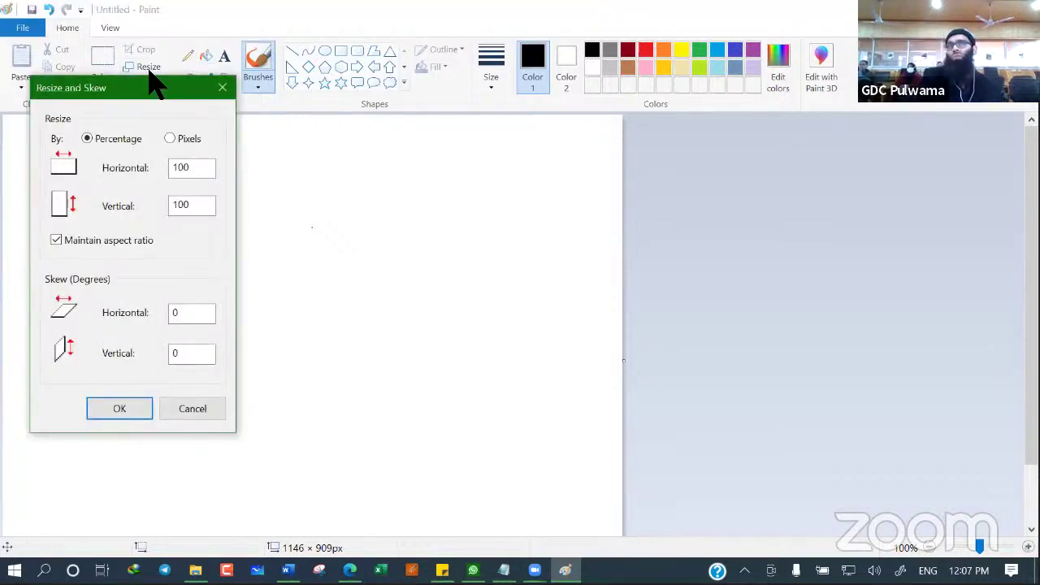
pyautogui.click(182, 146)
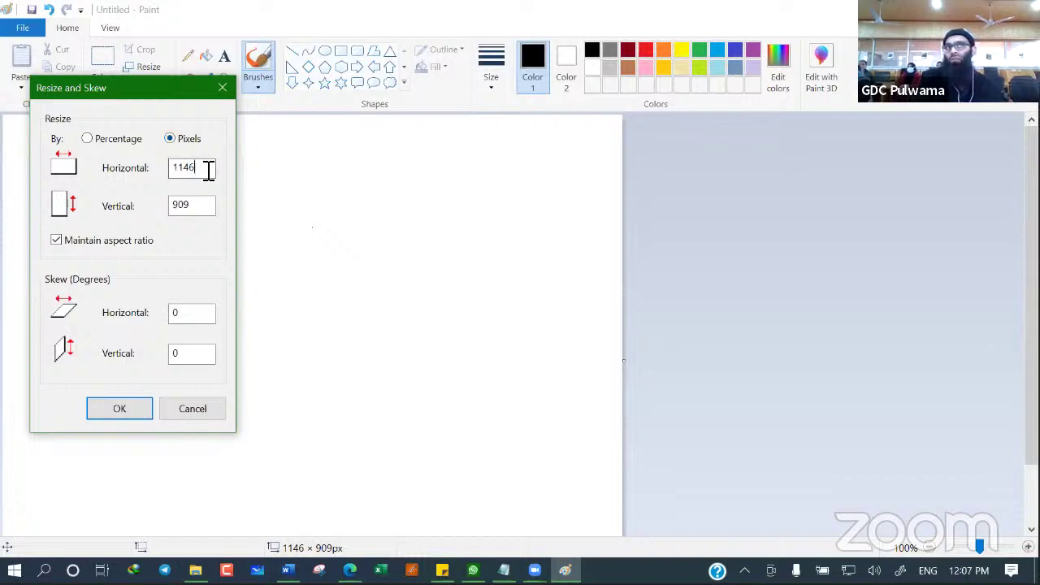
pyautogui.doubleClick(204, 168)
pyautogui.write('5')
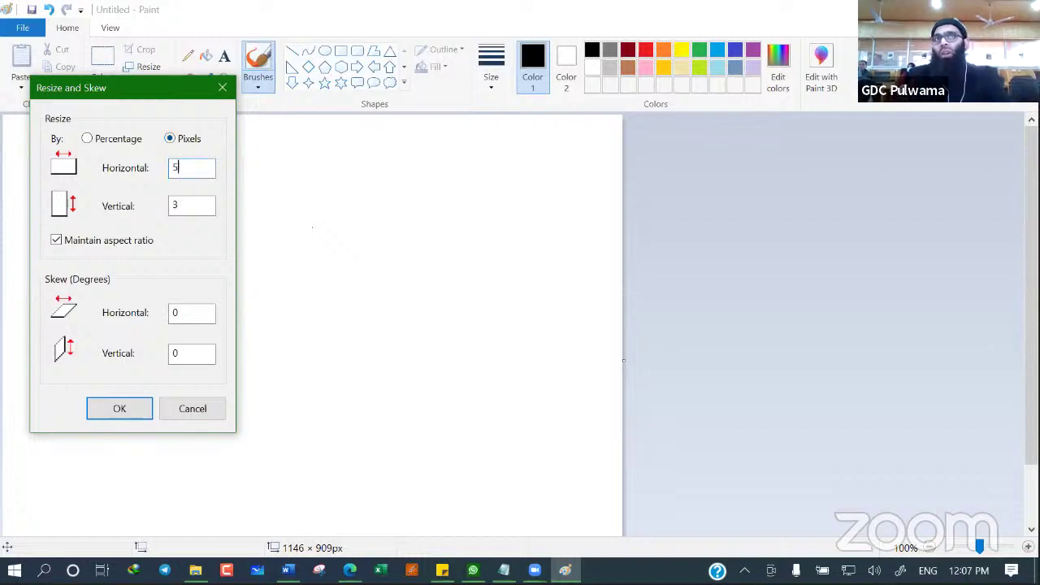
pyautogui.write('12')
pyautogui.press('Tab')
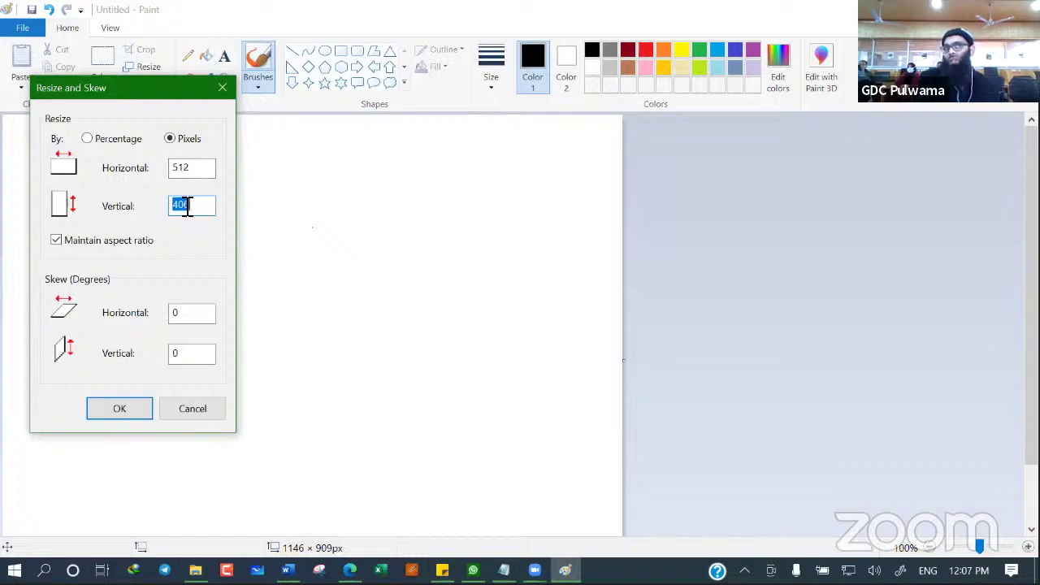
pyautogui.click(69, 244)
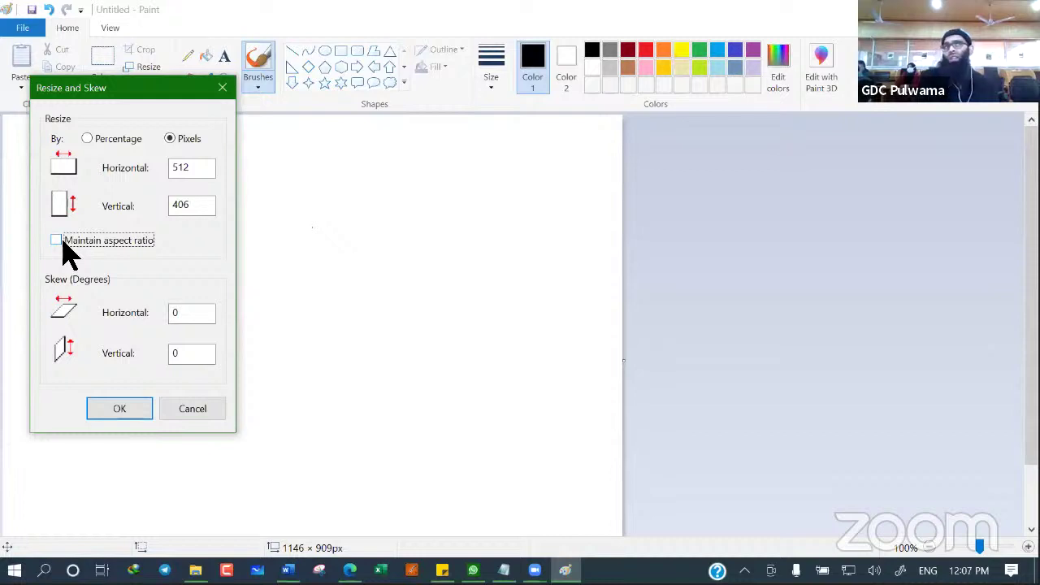
pyautogui.doubleClick(200, 208)
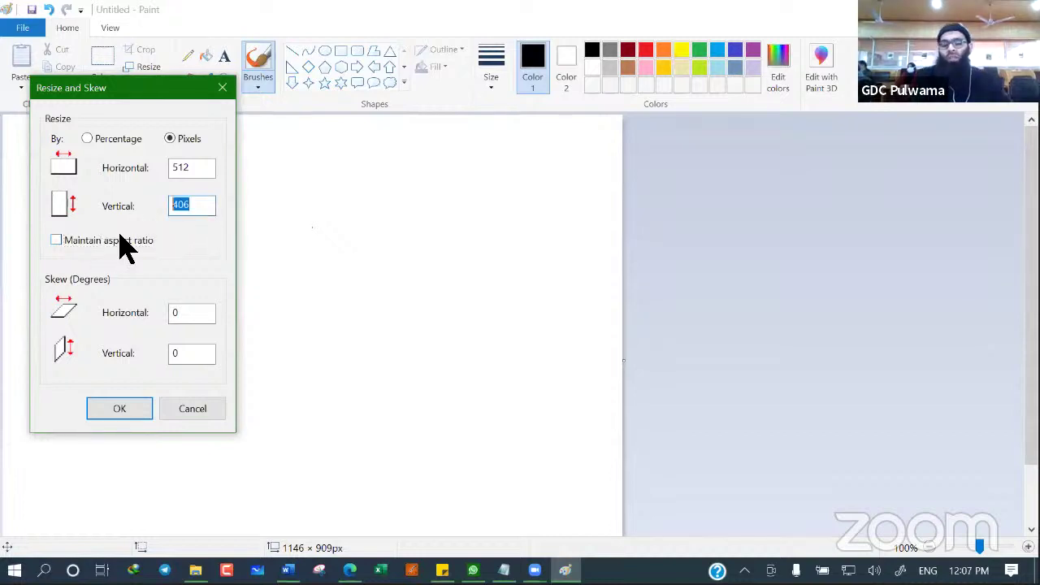
pyautogui.write('200')
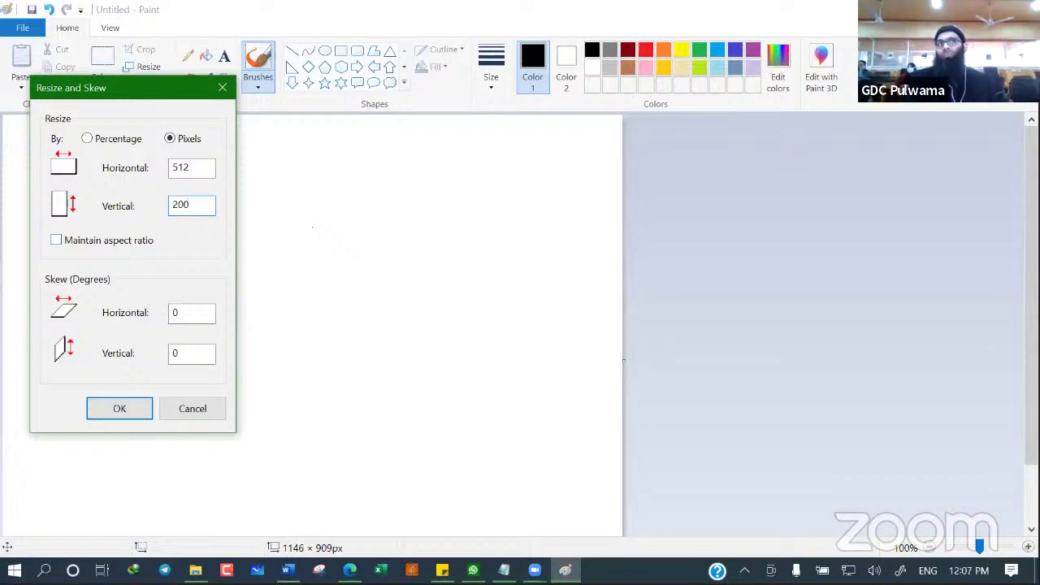
pyautogui.click(119, 415)
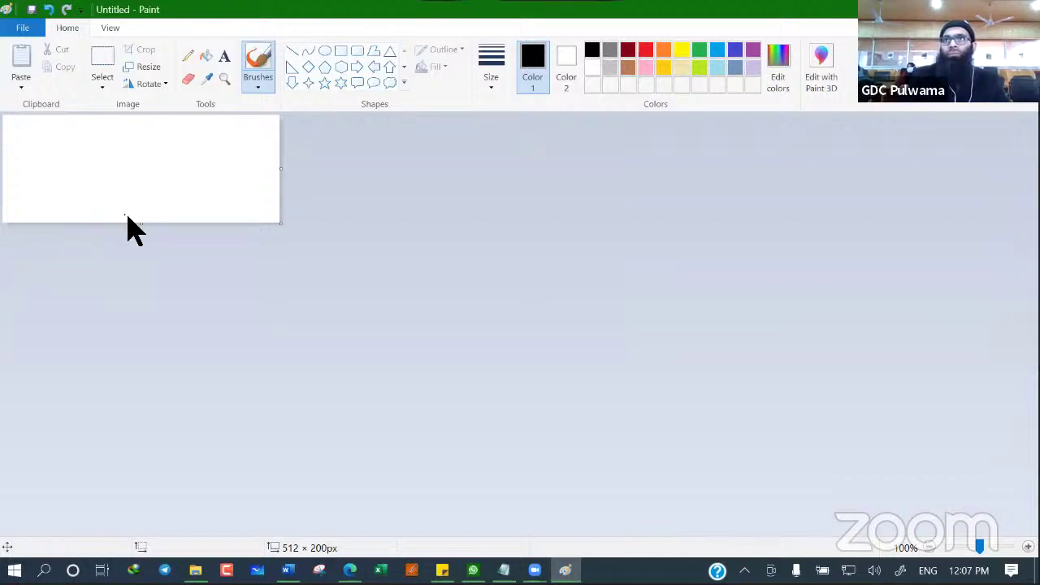
# Step: Snip a rectangle around Paint's colour palette and paste it onto the canvas
pyautogui.press('super+shift+s')
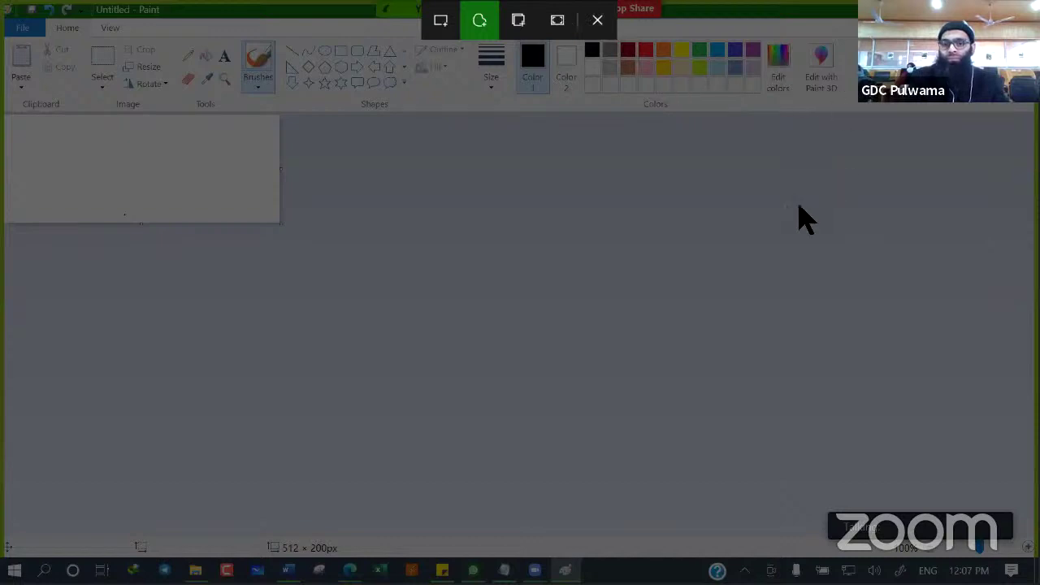
pyautogui.moveTo(689, 35); pyautogui.dragTo(860, 110)
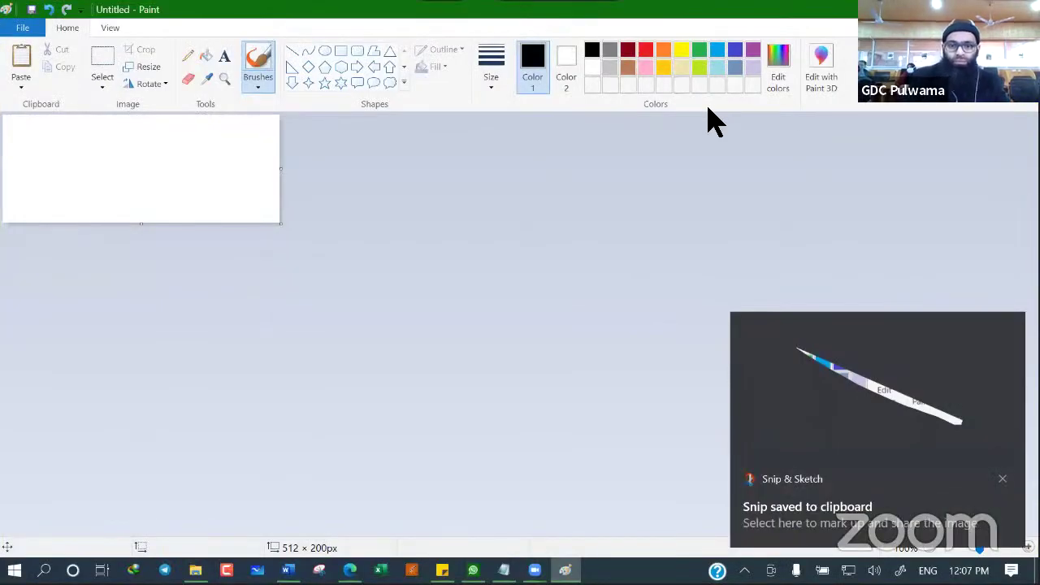
pyautogui.press('super+shift+s')
pyautogui.click(453, 32)
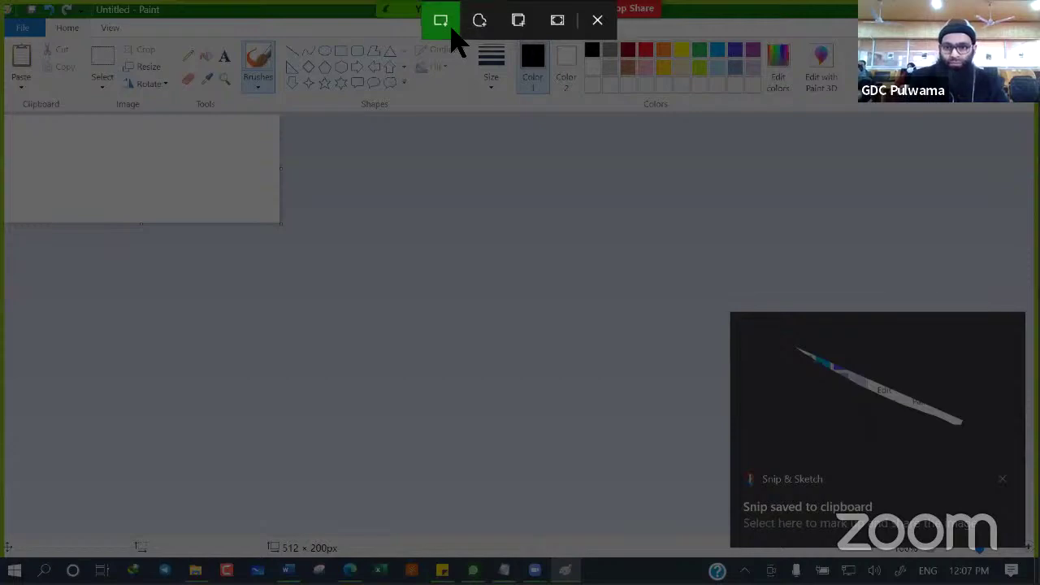
pyautogui.moveTo(689, 18); pyautogui.dragTo(874, 130)
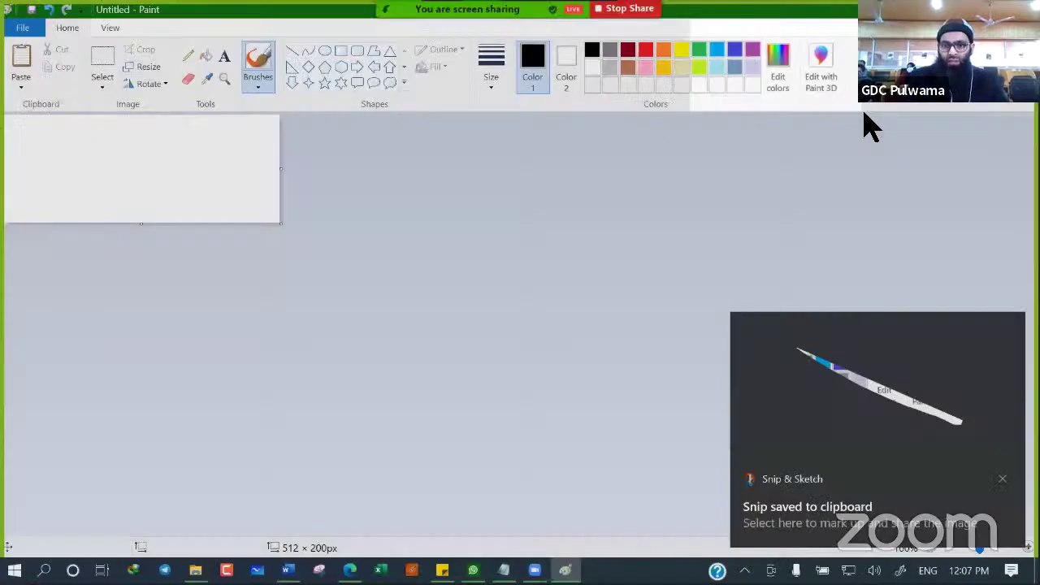
pyautogui.hotkey('ctrl', 'v')
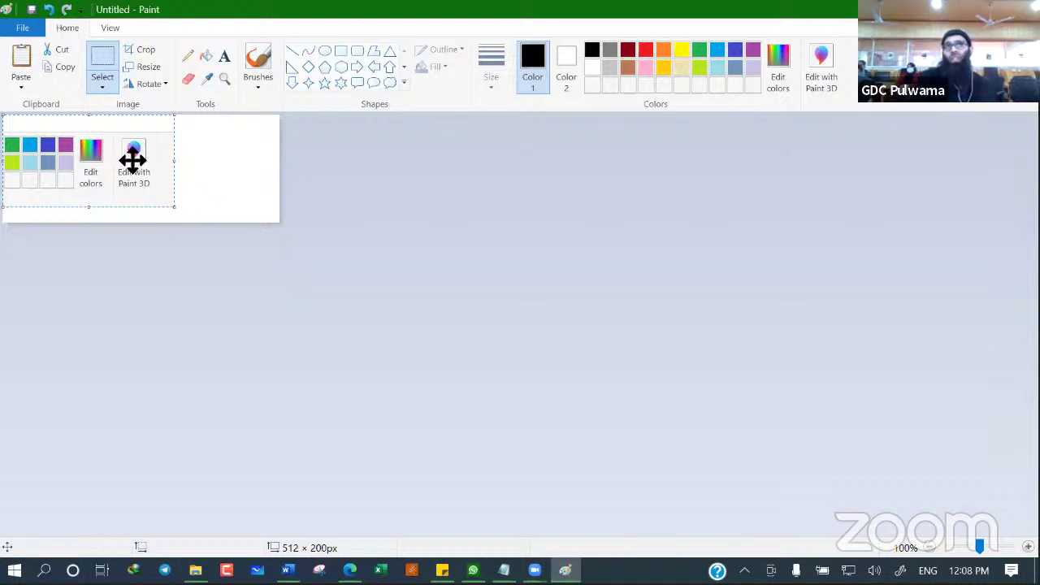
# Step: Nudge the pasted palette snippet into place and crop the canvas to it, 317 × 171 px
pyautogui.moveTo(133, 158)
pyautogui.mouseDown()
pyautogui.moveTo(160, 184)
pyautogui.moveTo(149, 159)
pyautogui.mouseUp()
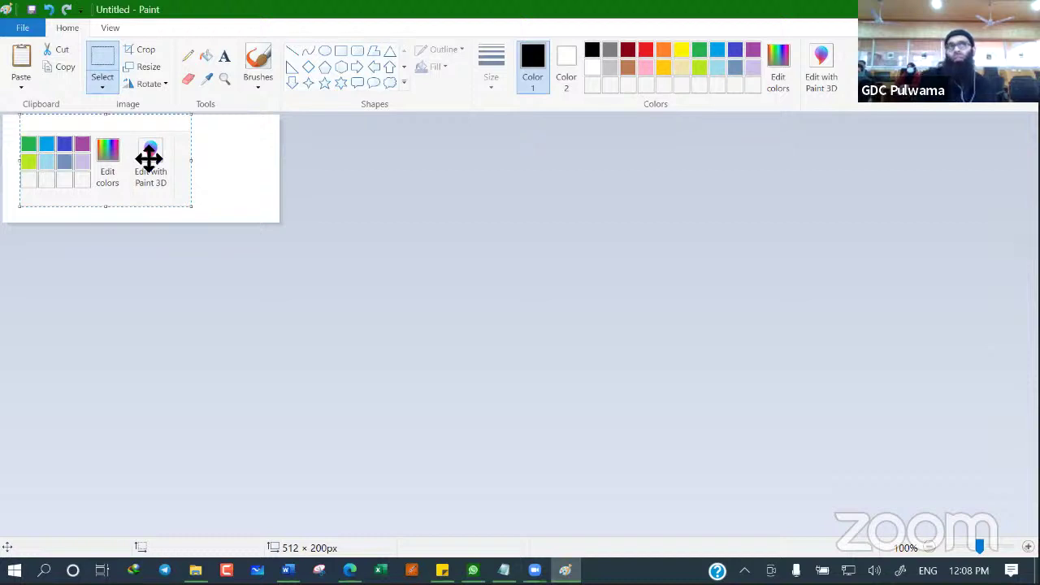
pyautogui.moveTo(149, 159); pyautogui.dragTo(142, 159)
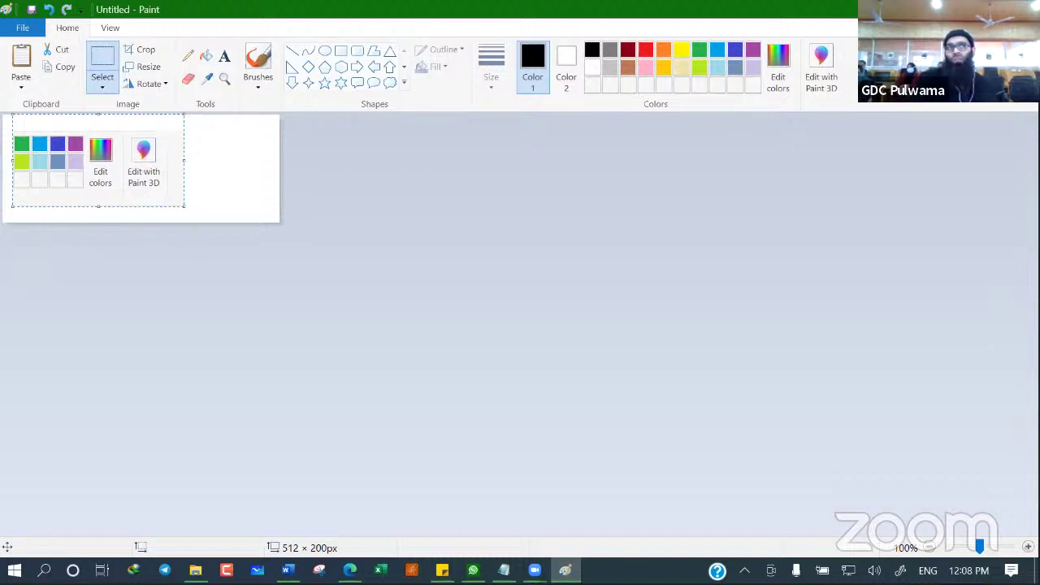
pyautogui.click(147, 59)
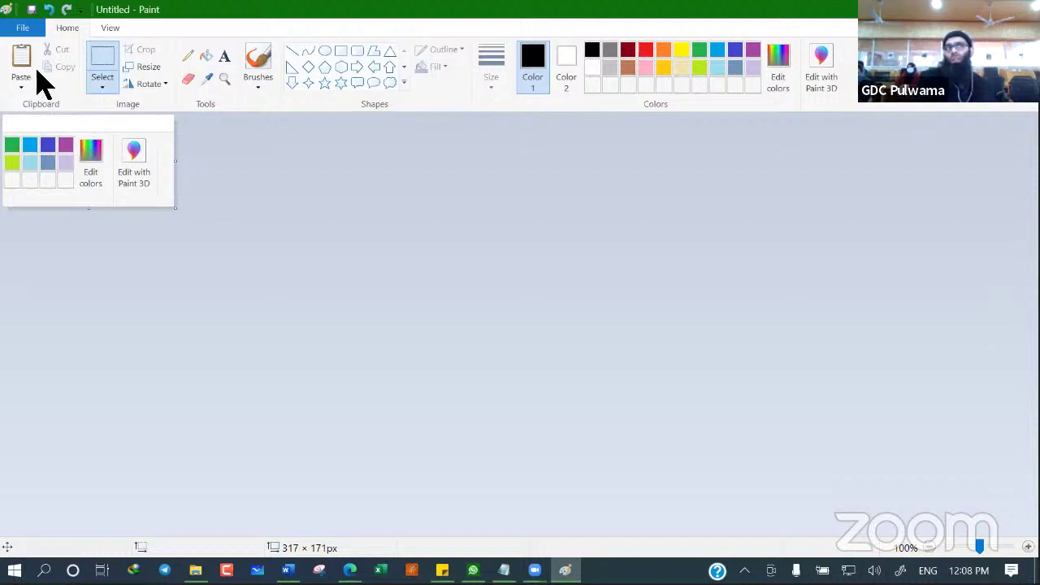
# Step: Check Image Properties, confirming the image is 317 × 171 pixels
pyautogui.click(22, 29)
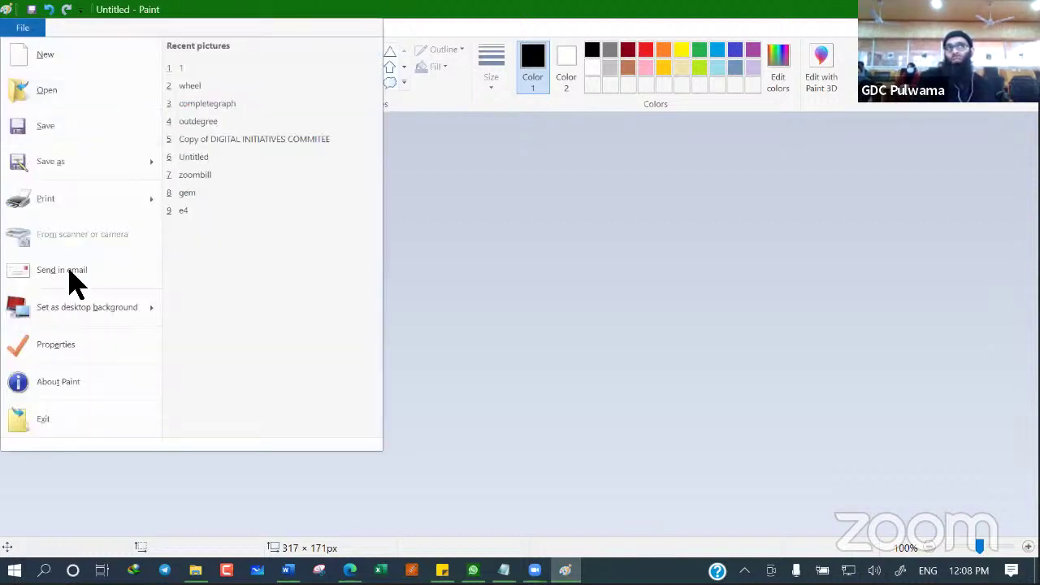
pyautogui.click(91, 351)
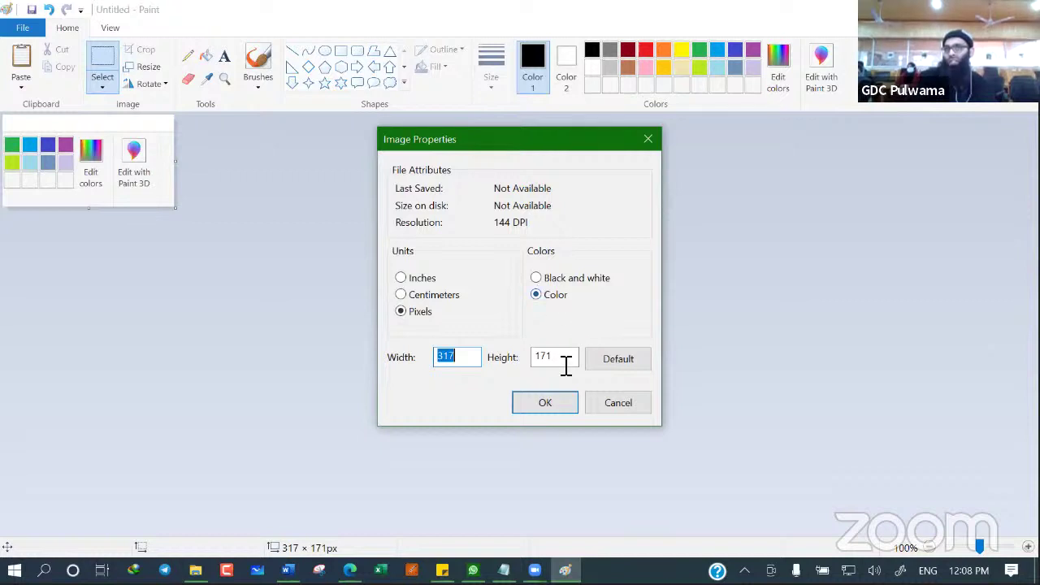
pyautogui.click(544, 406)
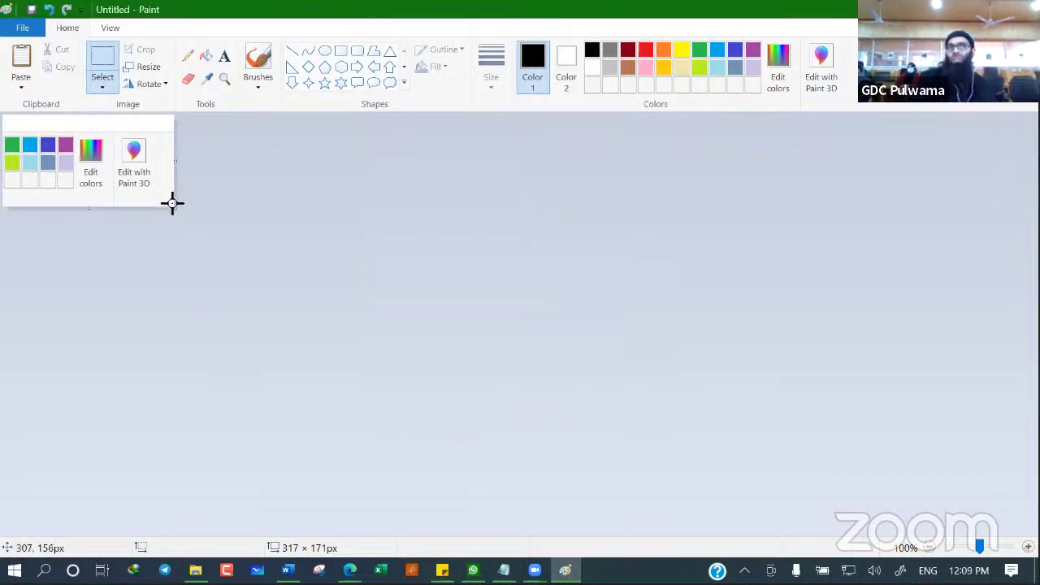
# Step: Try resizing the canvas by its corner handle, then undo back to 317 × 171 px
pyautogui.moveTo(179, 210); pyautogui.dragTo(134, 187)
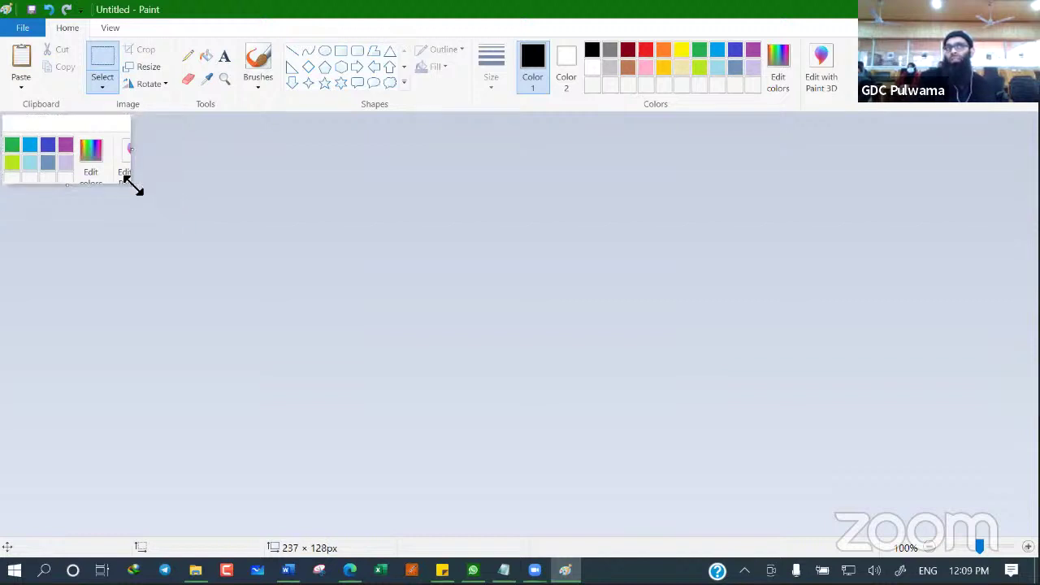
pyautogui.moveTo(130, 180); pyautogui.dragTo(193, 213)
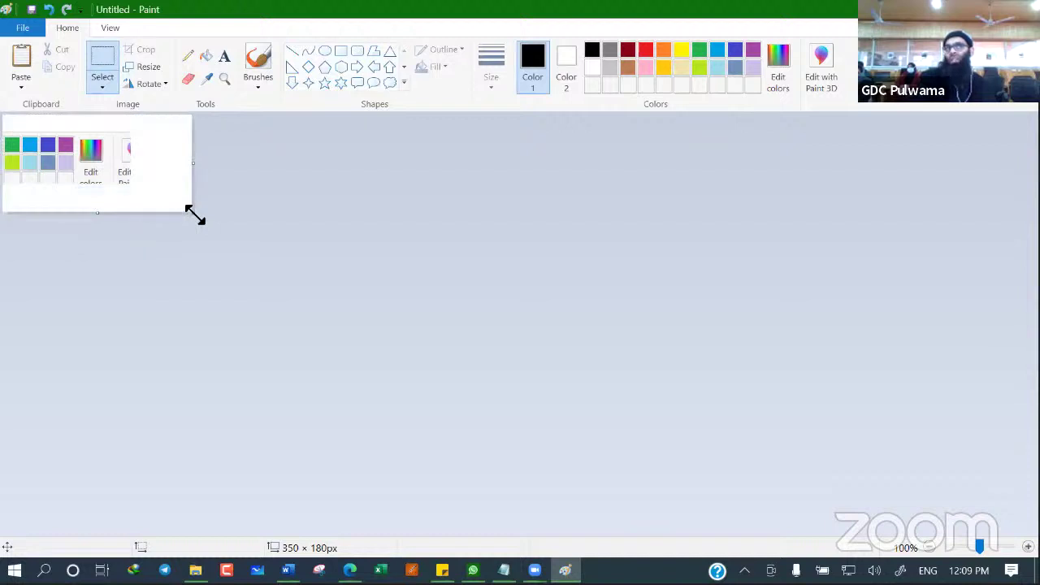
pyautogui.hotkey('ctrl', 'z')
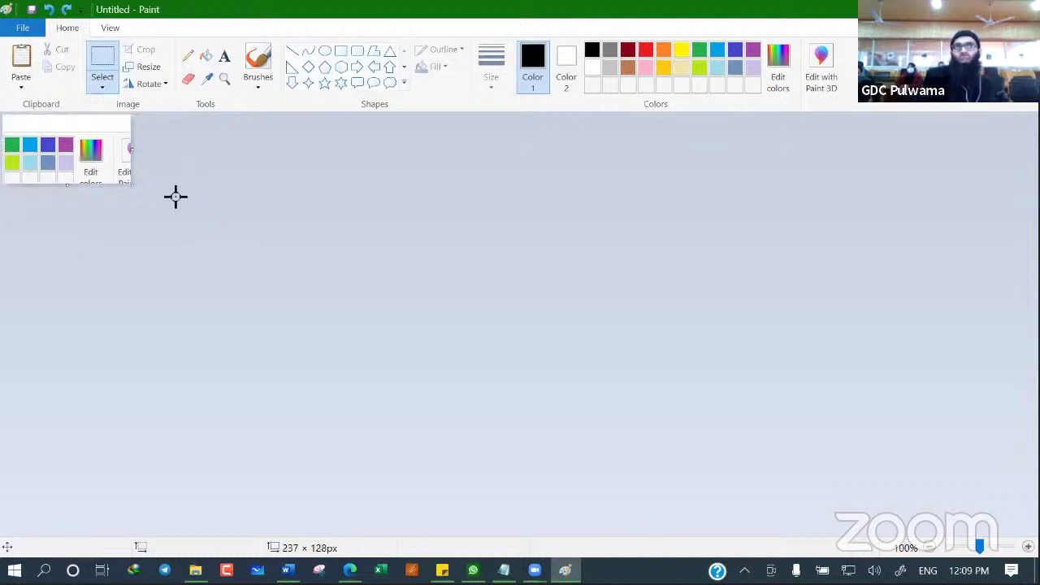
pyautogui.hotkey('ctrl', 'z')
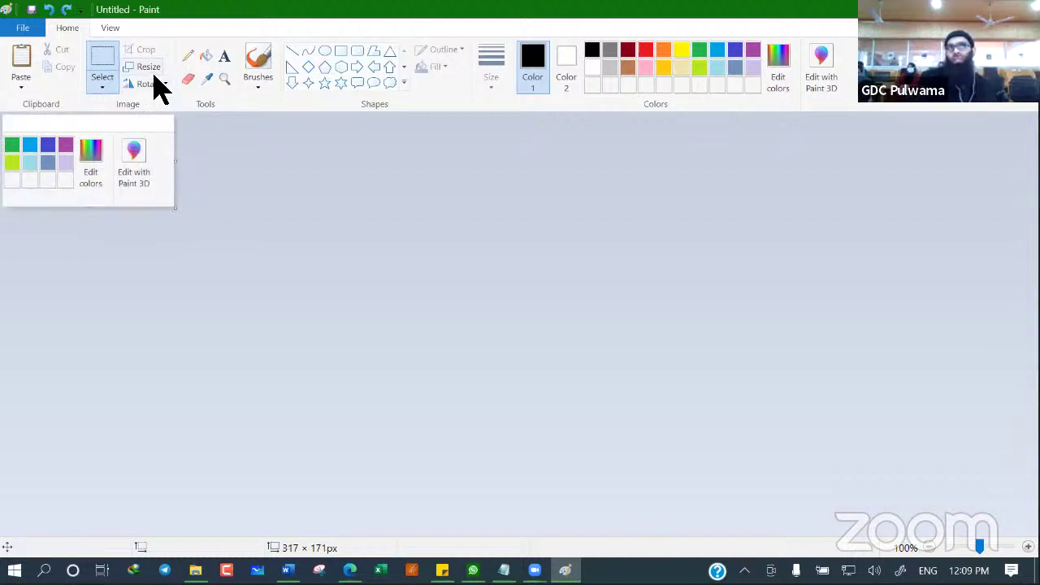
# Step: Resize the image to 400 × 200 pixels with Maintain aspect ratio unchecked
pyautogui.click(146, 68)
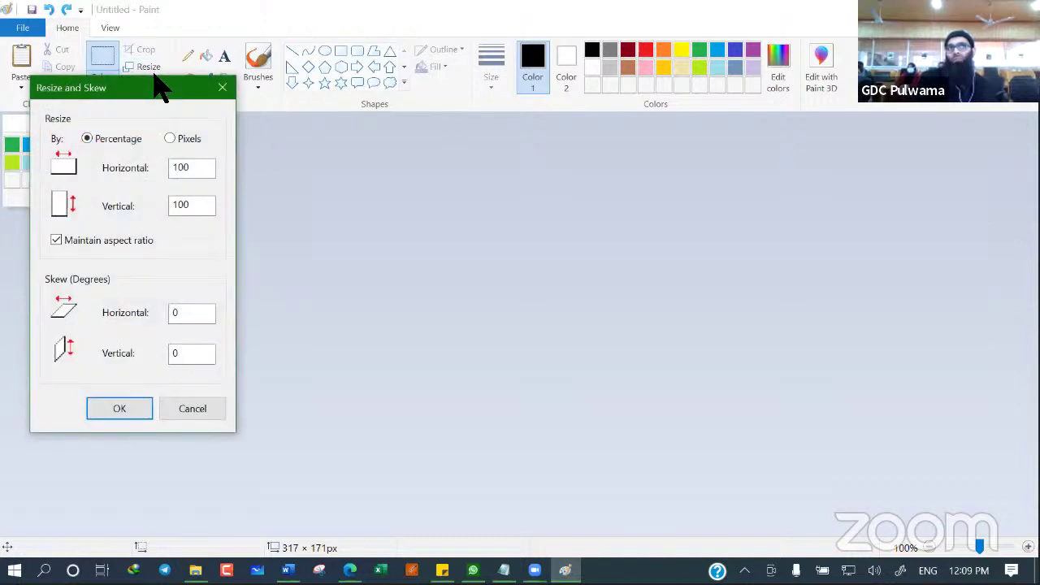
pyautogui.click(178, 143)
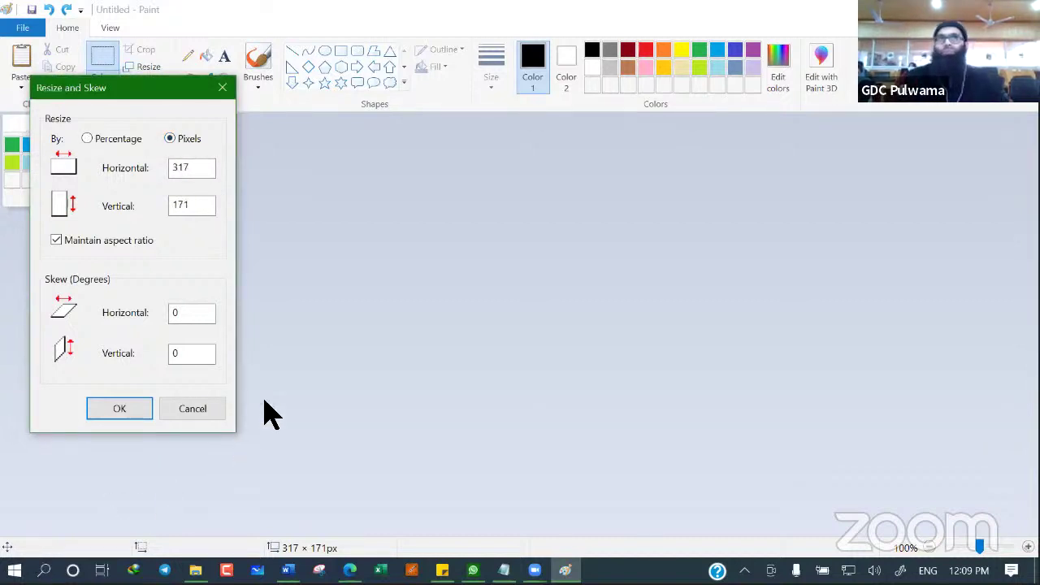
pyautogui.doubleClick(183, 170)
pyautogui.write('400')
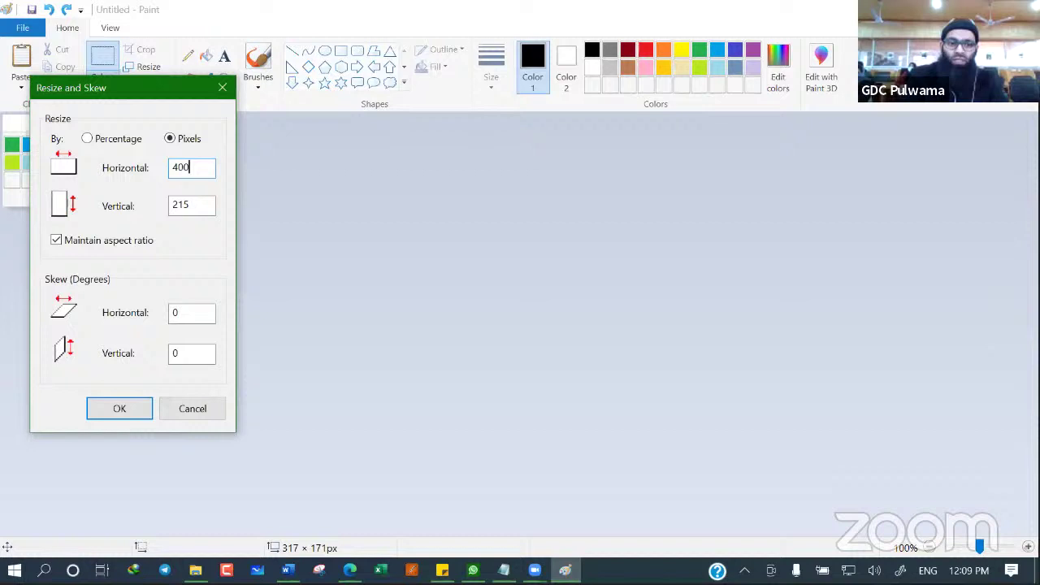
pyautogui.press('Tab')
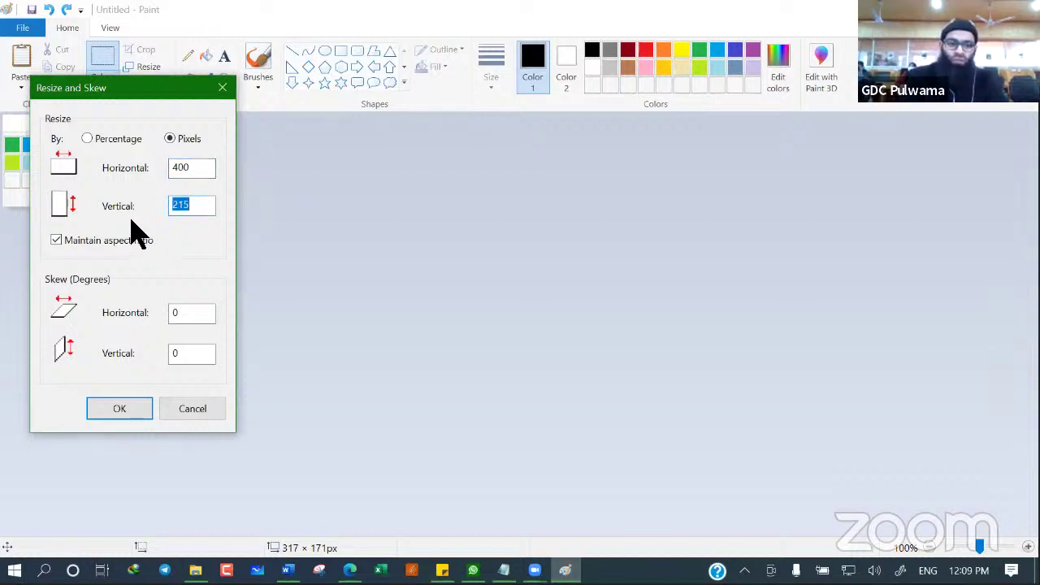
pyautogui.press('Tab')
pyautogui.click(114, 240)
pyautogui.click(196, 205)
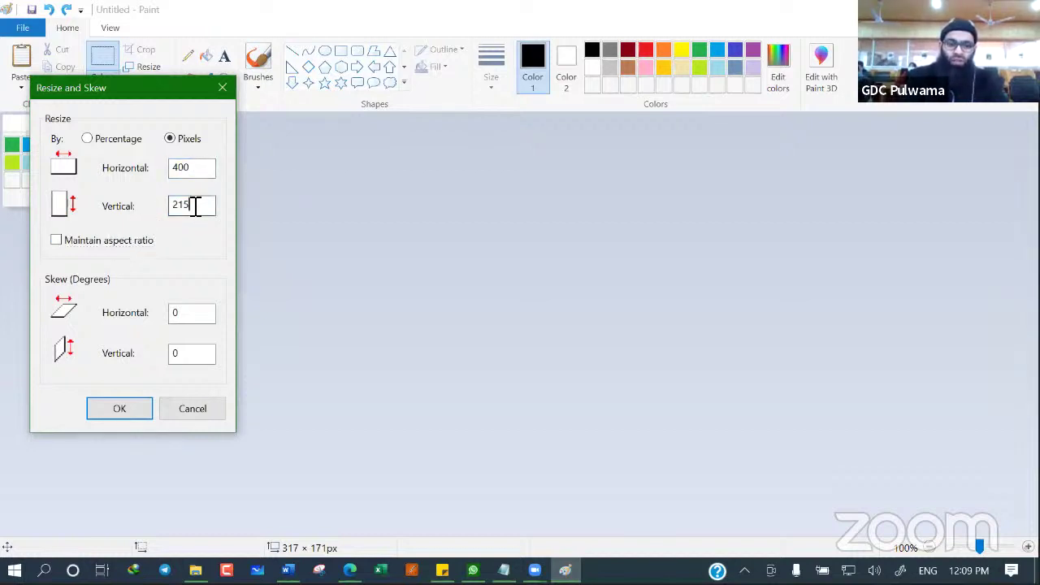
pyautogui.press('BackSpace')
pyautogui.press('BackSpace')
pyautogui.write('00')
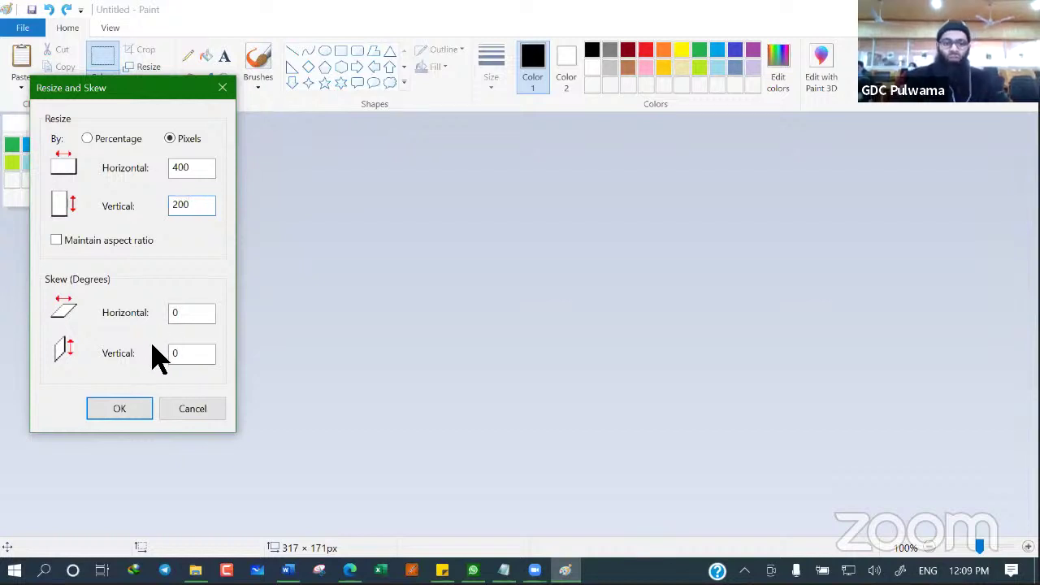
pyautogui.click(118, 408)
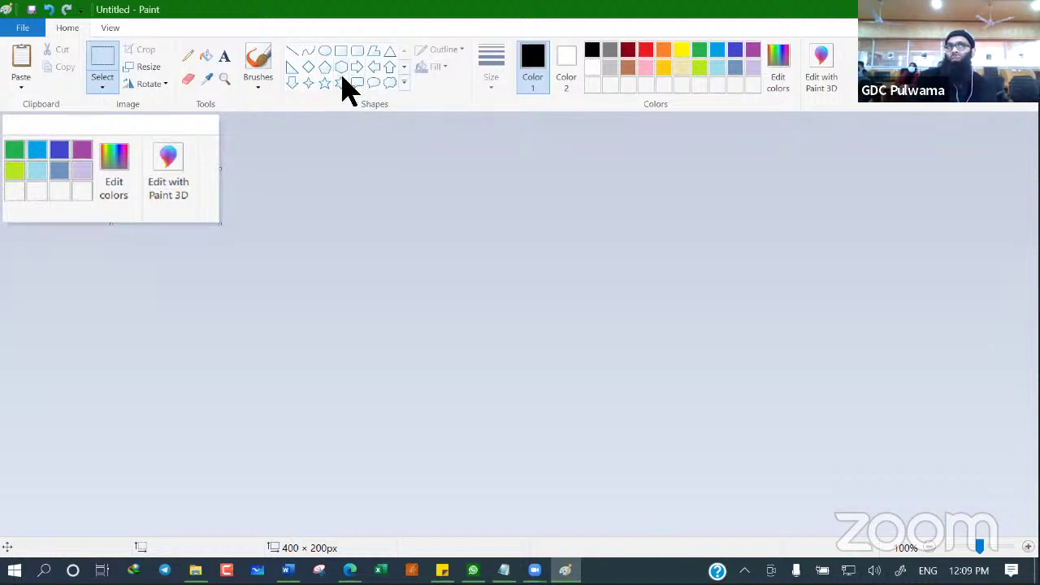
pyautogui.click(259, 96)
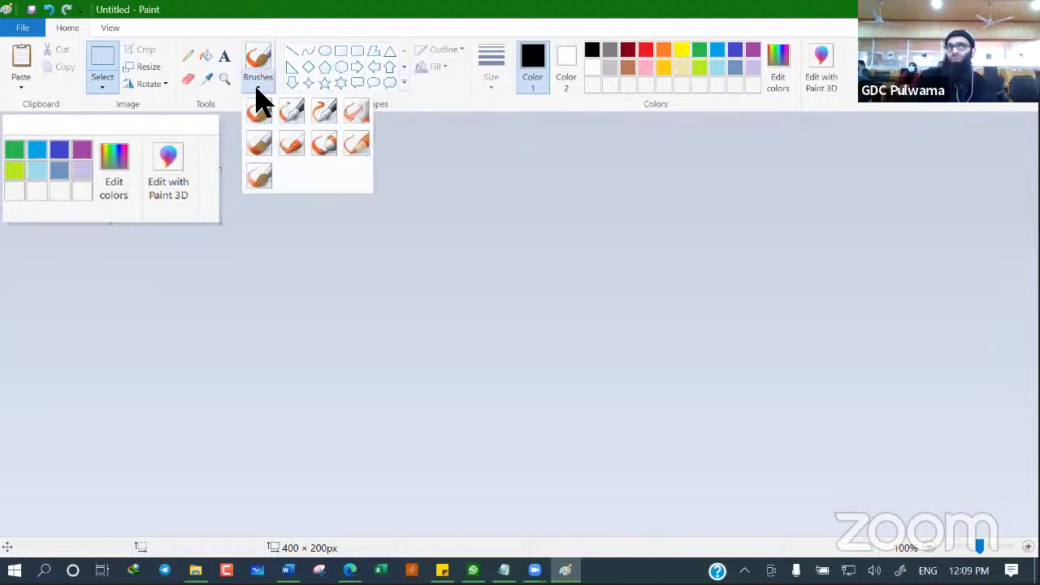
pyautogui.click(257, 91)
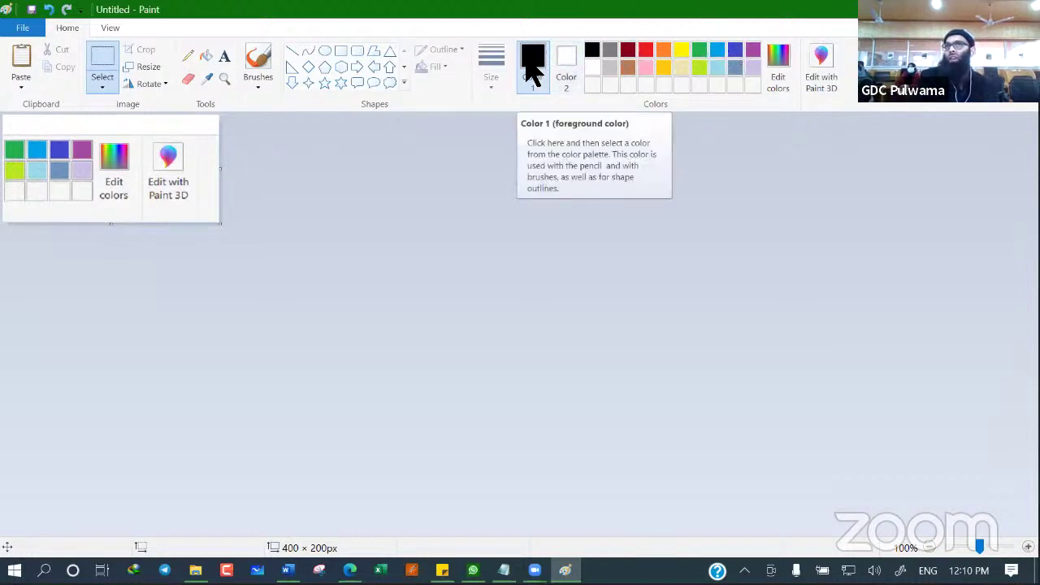
# Step: Set Color 2 to dark red, keeping black as Color 1
pyautogui.click(567, 72)
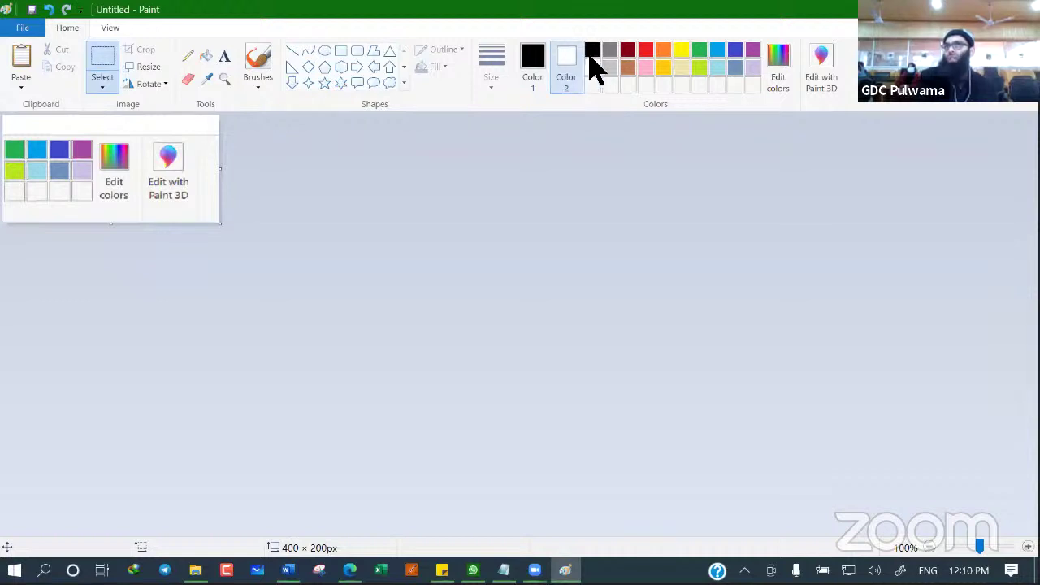
pyautogui.click(633, 56)
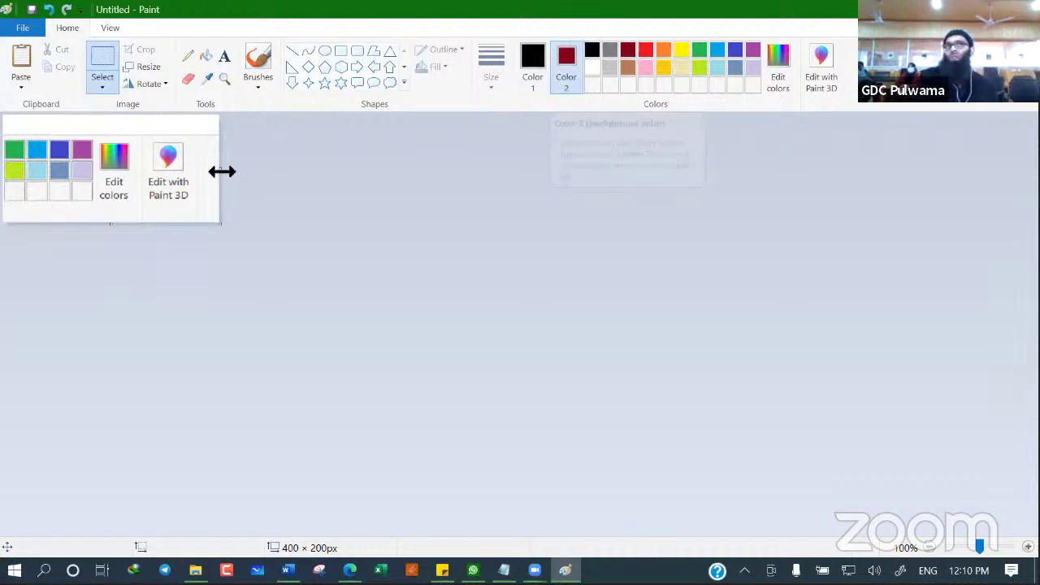
# Step: Outline Edit colors and Edit with Paint 3D with a black rectangle, undoing a stray line
pyautogui.click(340, 52)
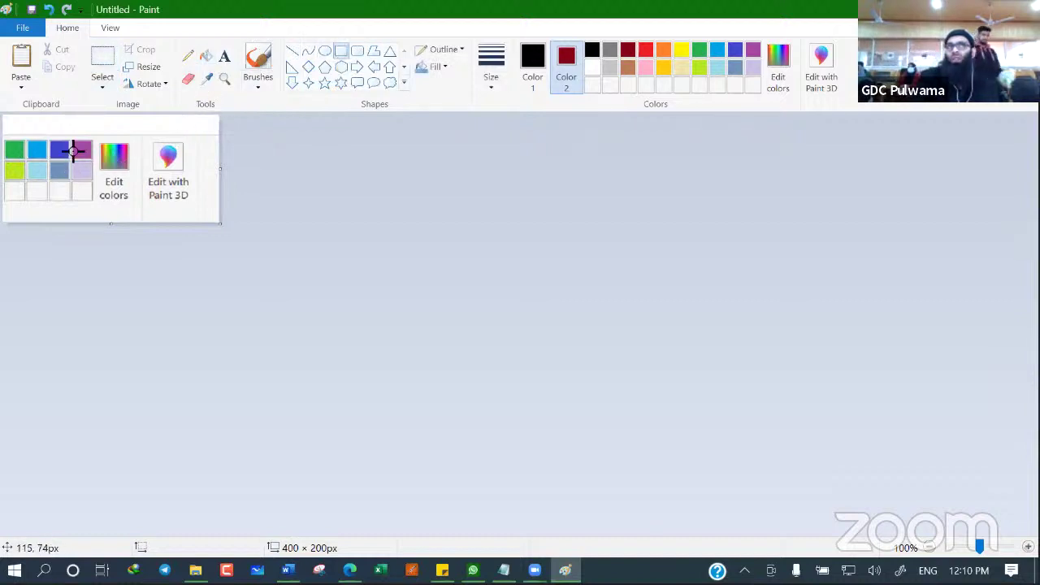
pyautogui.moveTo(79, 141); pyautogui.dragTo(210, 221)
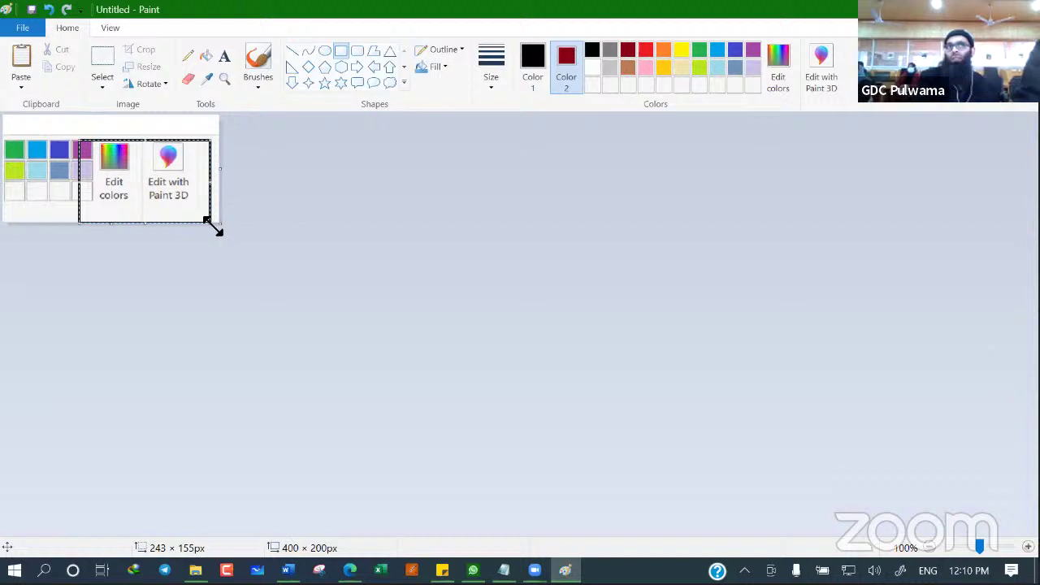
pyautogui.press('Up')
pyautogui.press('Up')
pyautogui.press('Up')
pyautogui.press('Up')
pyautogui.press('Up')
pyautogui.press('Up')
pyautogui.press('Up')
pyautogui.press('Up')
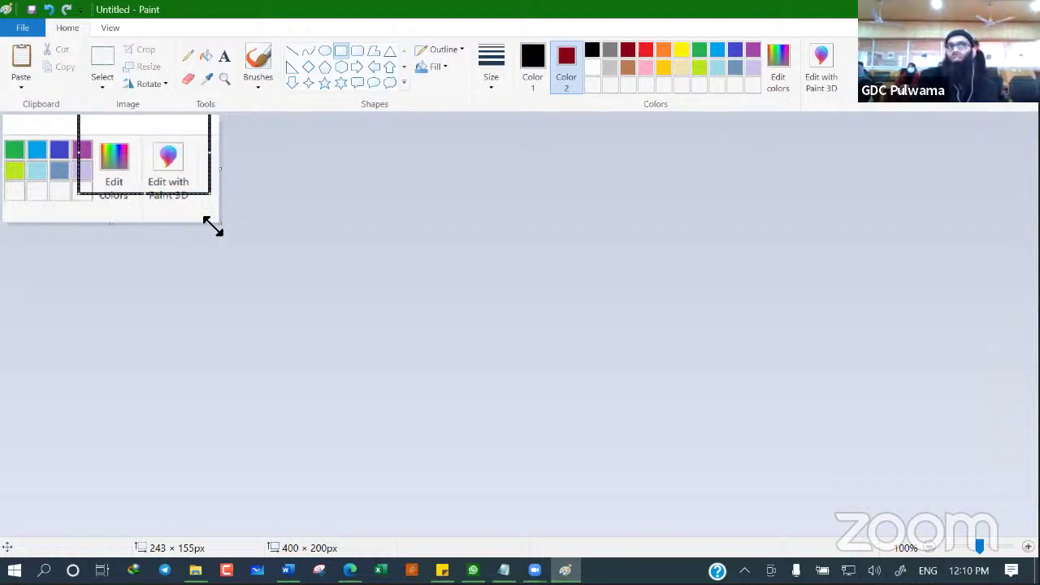
pyautogui.press('Left')
pyautogui.press('Left')
pyautogui.press('Left')
pyautogui.press('Down')
pyautogui.press('Down')
pyautogui.press('Down')
pyautogui.press('Down')
pyautogui.press('Down')
pyautogui.press('Down')
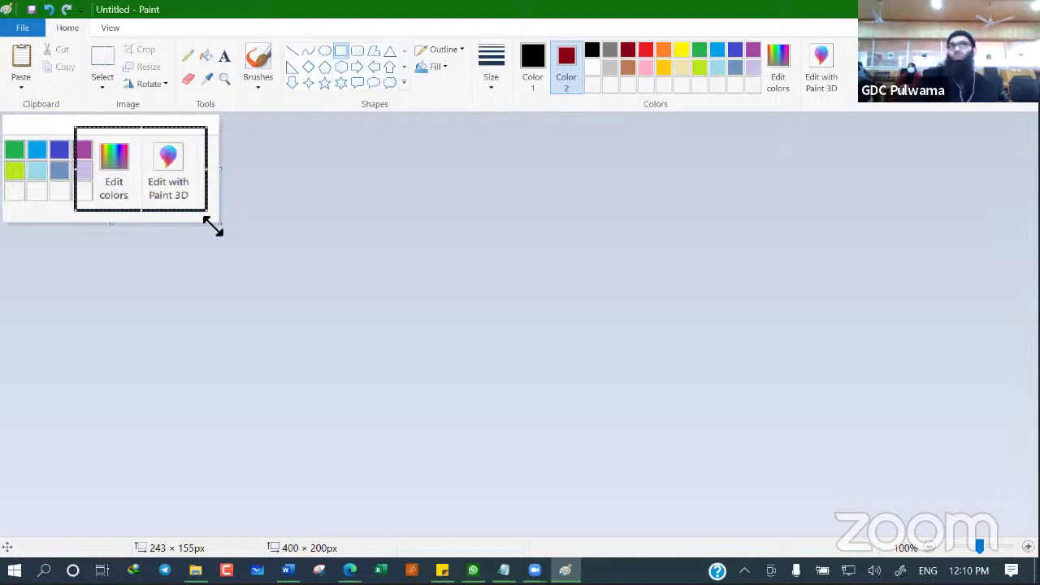
pyautogui.click(57, 175)
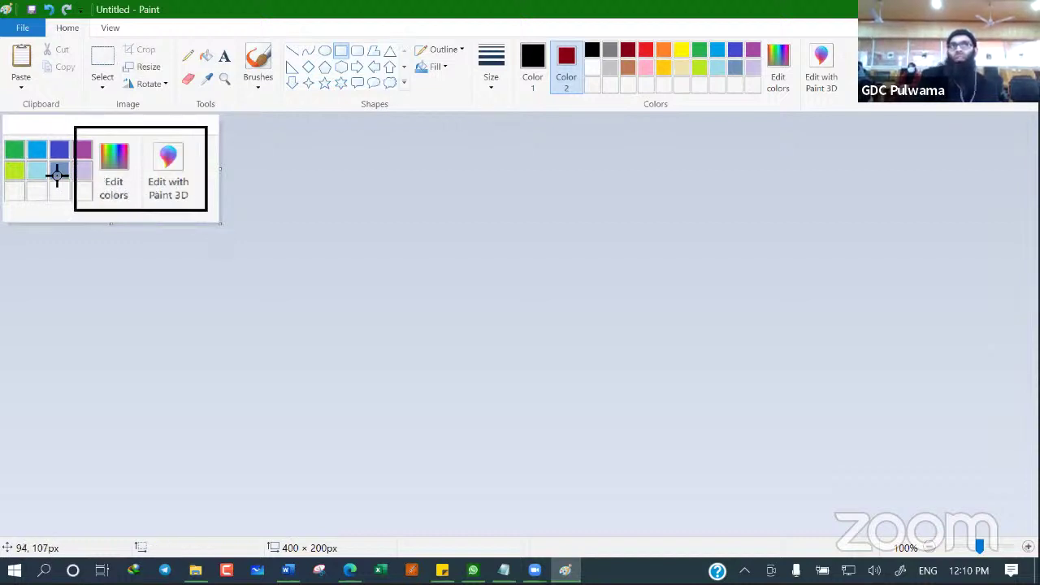
pyautogui.moveTo(126, 173); pyautogui.dragTo(71, 173)
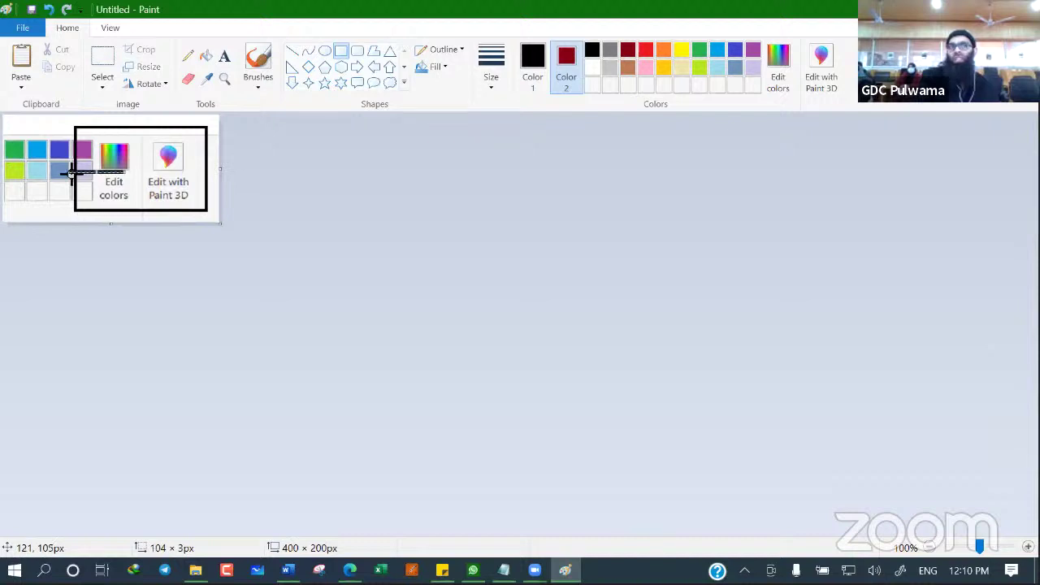
pyautogui.hotkey('ctrl', 'z')
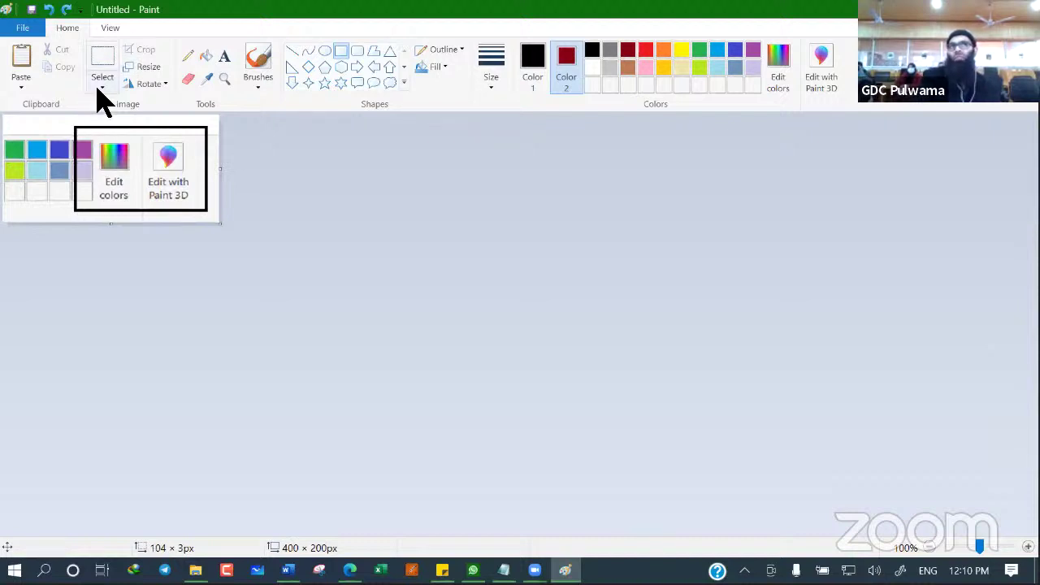
# Step: Switch to Rectangular selection mode and make black Color 1 the active colour
pyautogui.click(103, 85)
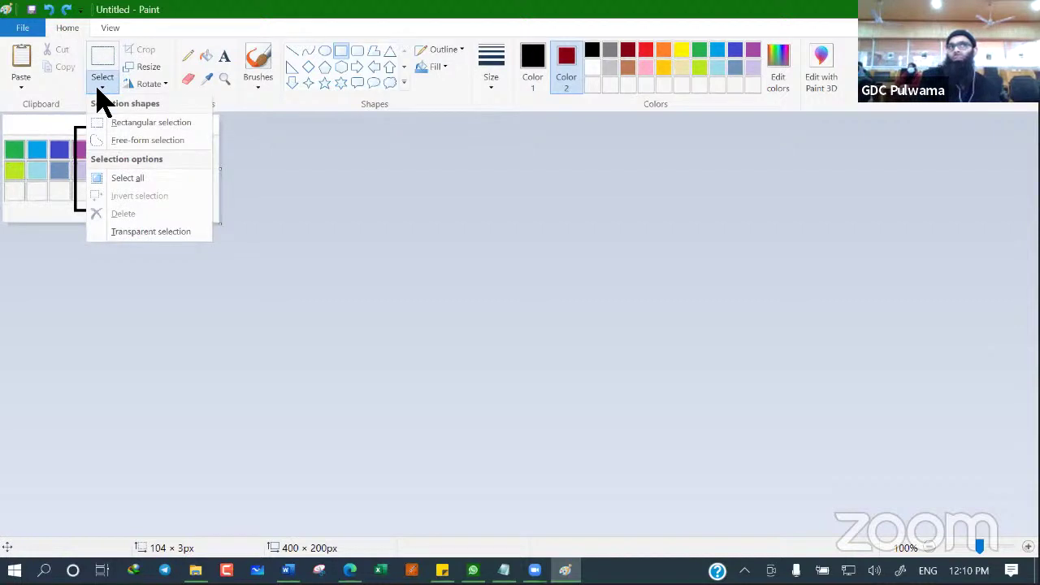
pyautogui.click(130, 126)
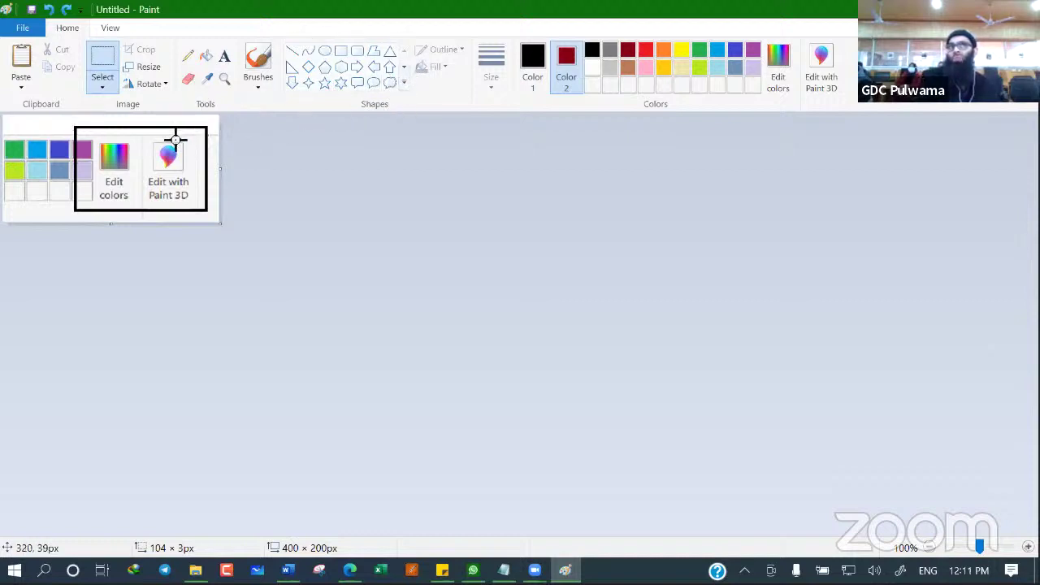
pyautogui.click(524, 70)
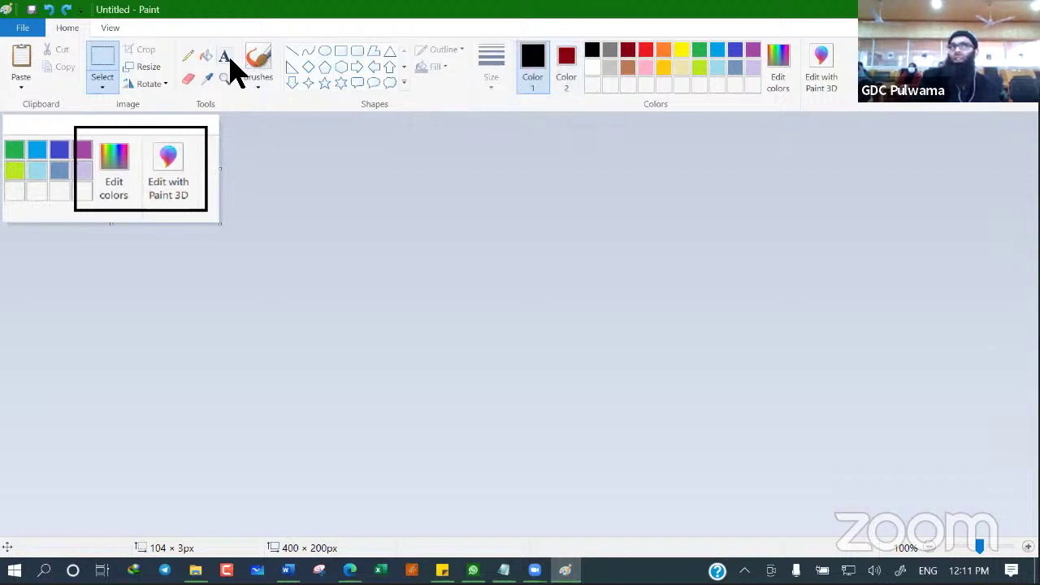
# Step: Fill the Edit with Paint 3D tile and leftover white strip with red
pyautogui.click(208, 57)
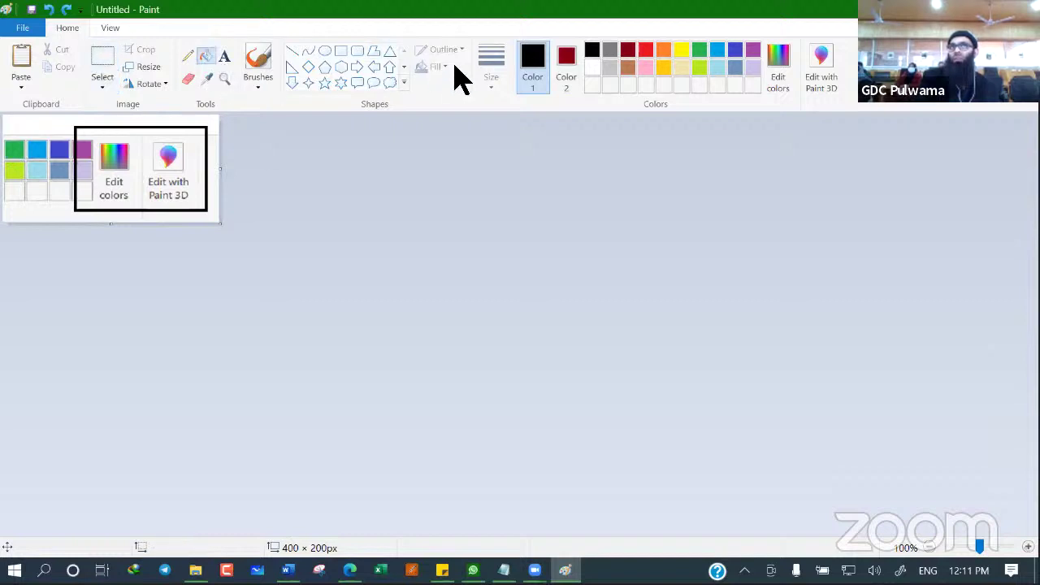
pyautogui.click(644, 51)
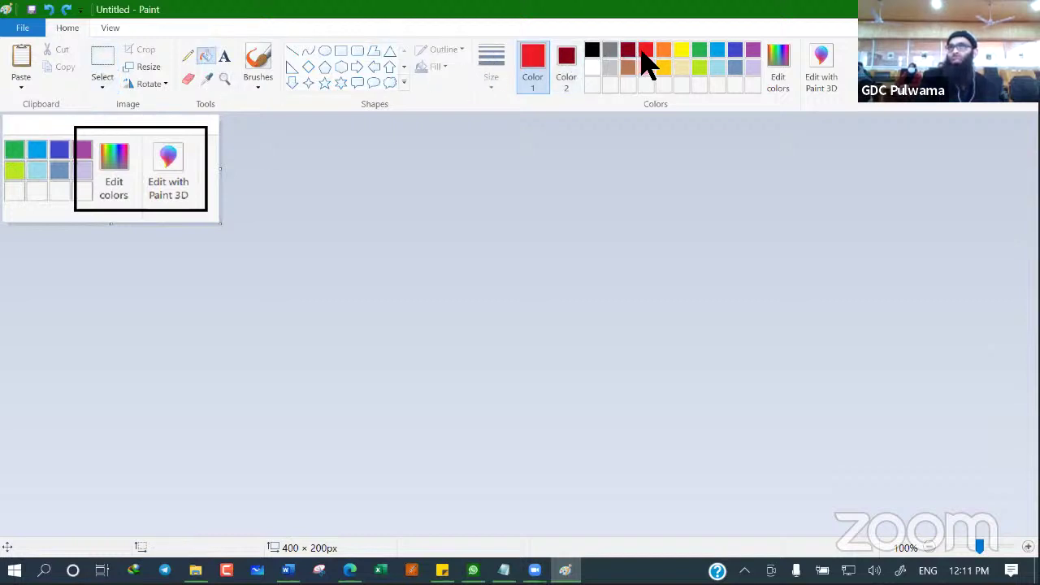
pyautogui.click(183, 140)
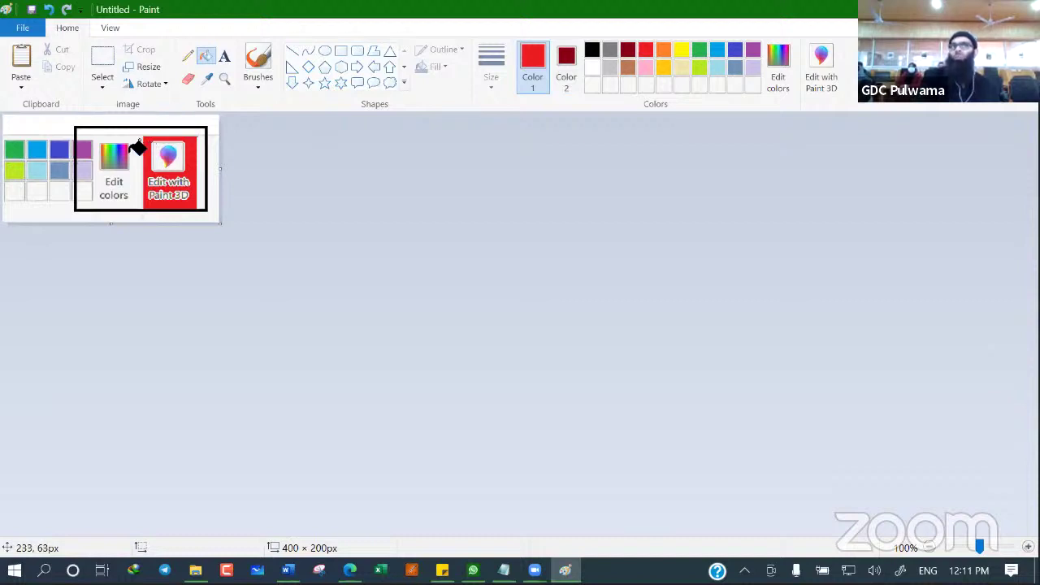
pyautogui.click(143, 153)
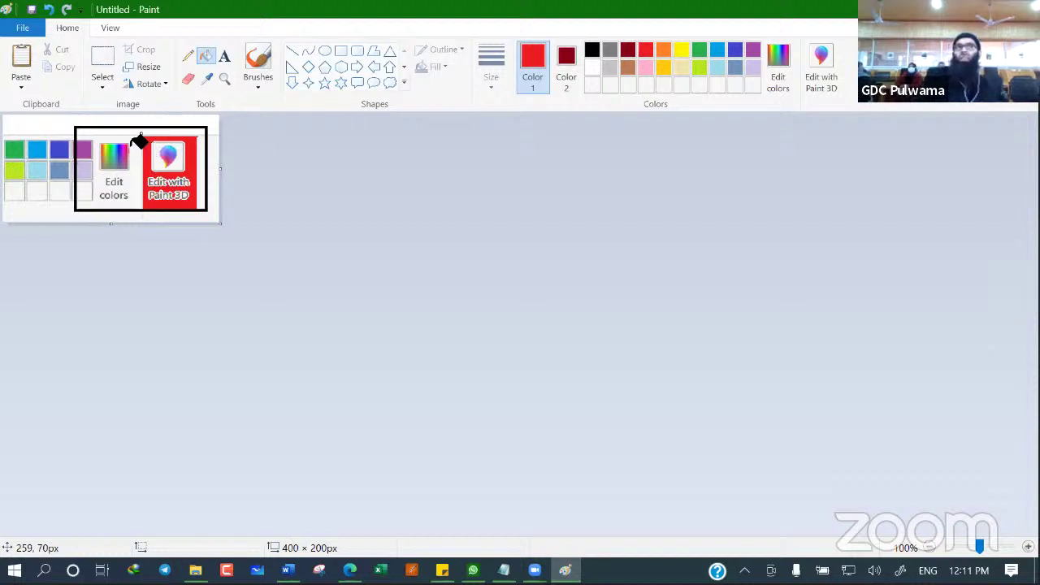
pyautogui.click(110, 29)
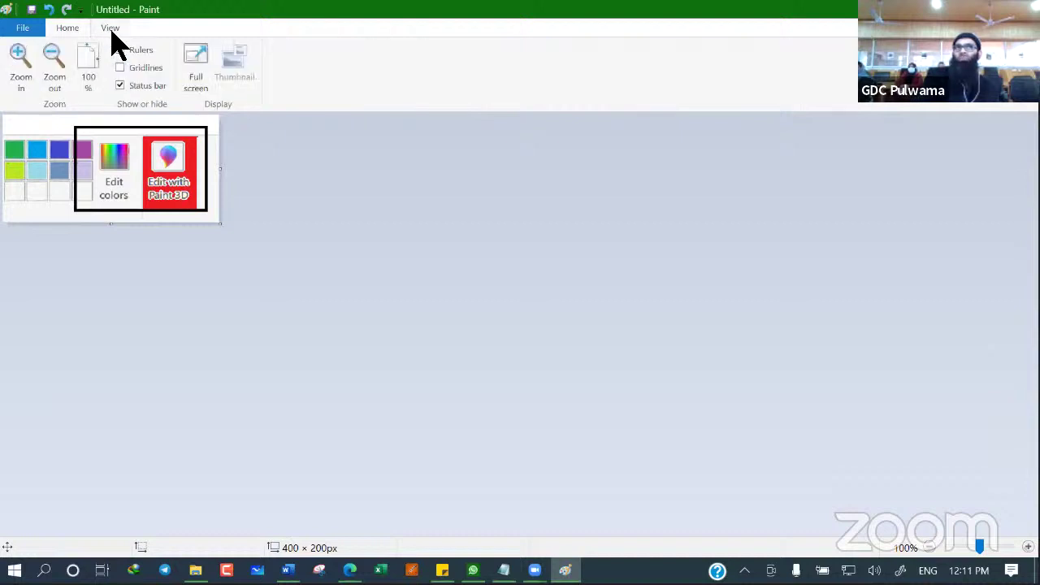
# Step: Close Paint, discarding the drawing's changes with Don't Save
pyautogui.click(24, 30)
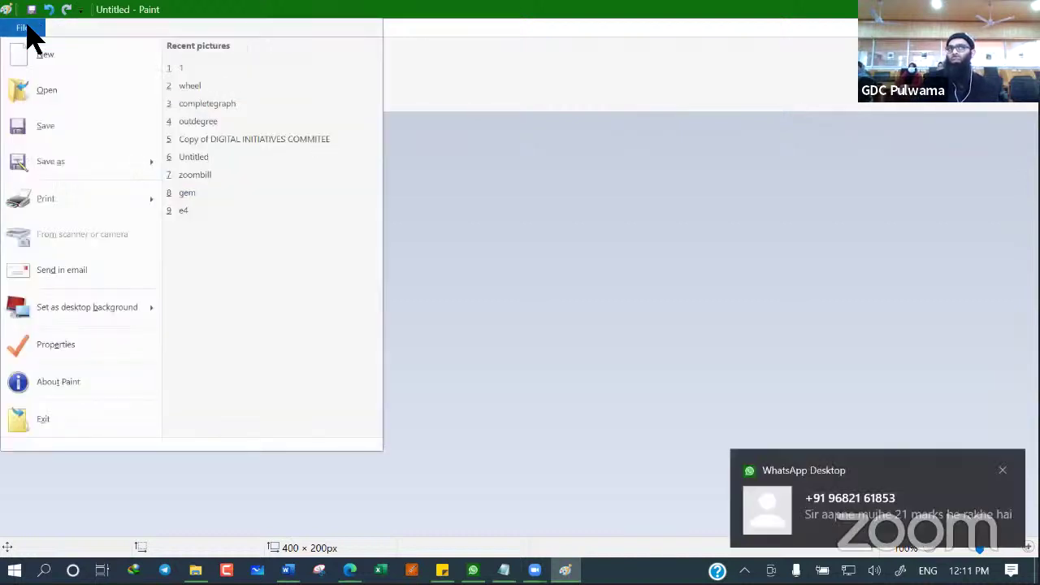
pyautogui.click(27, 27)
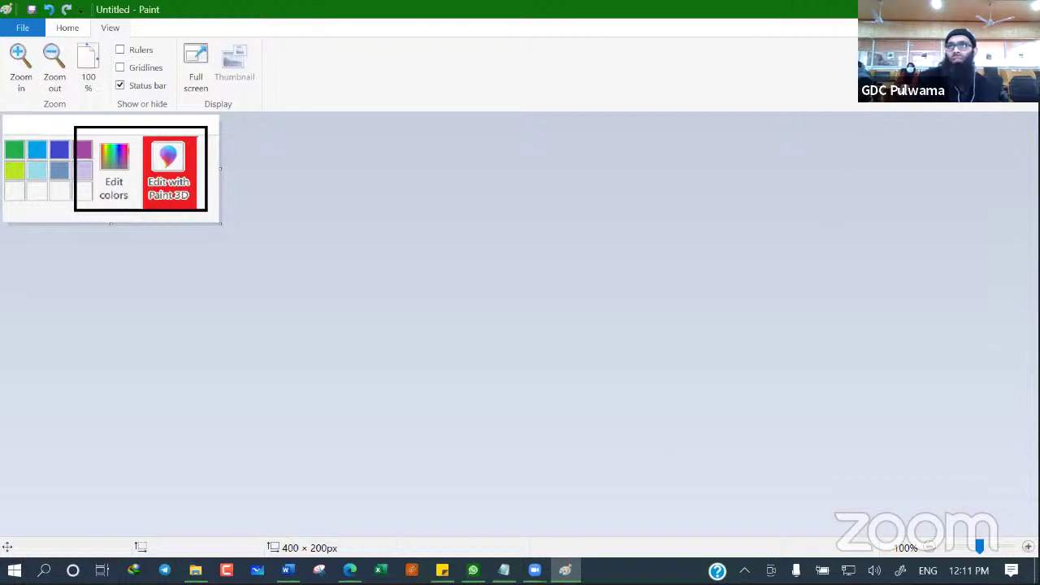
pyautogui.click(1025, 9)
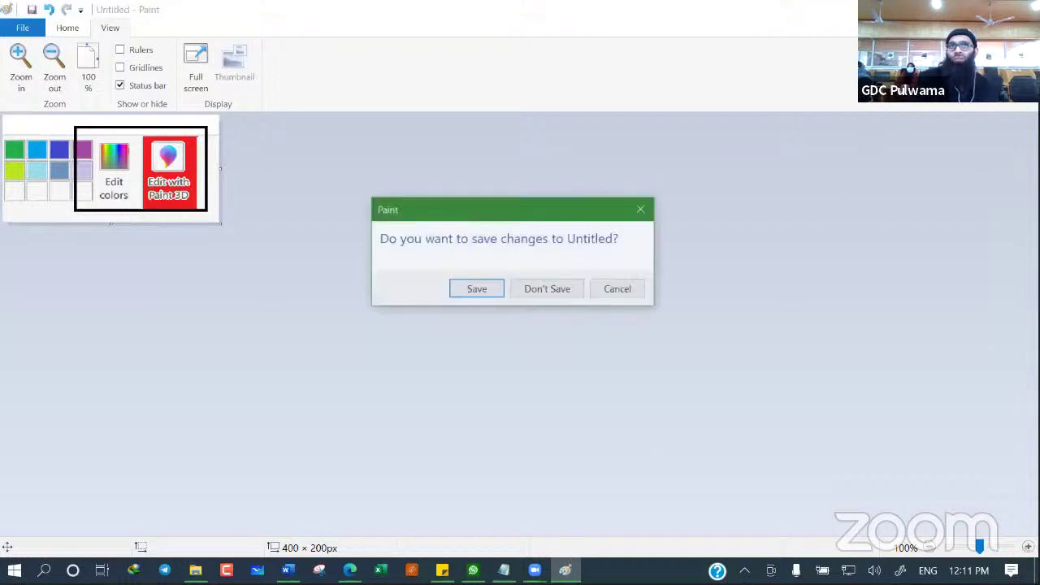
pyautogui.click(536, 290)
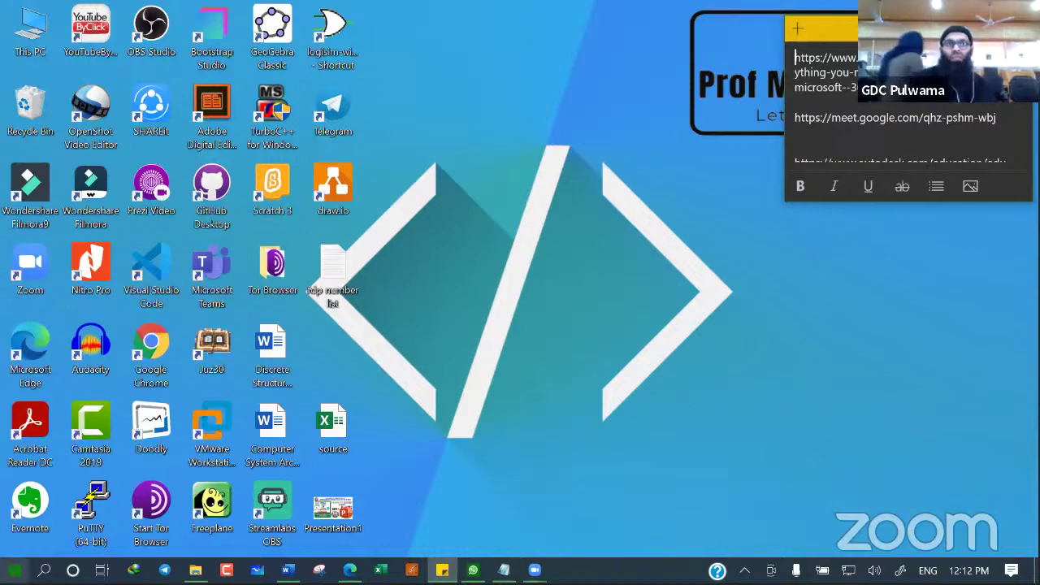
# Step: Launch Paint from the Start search with 'pain'
pyautogui.click(15, 570)
pyautogui.write('pain')
pyautogui.press('Return')
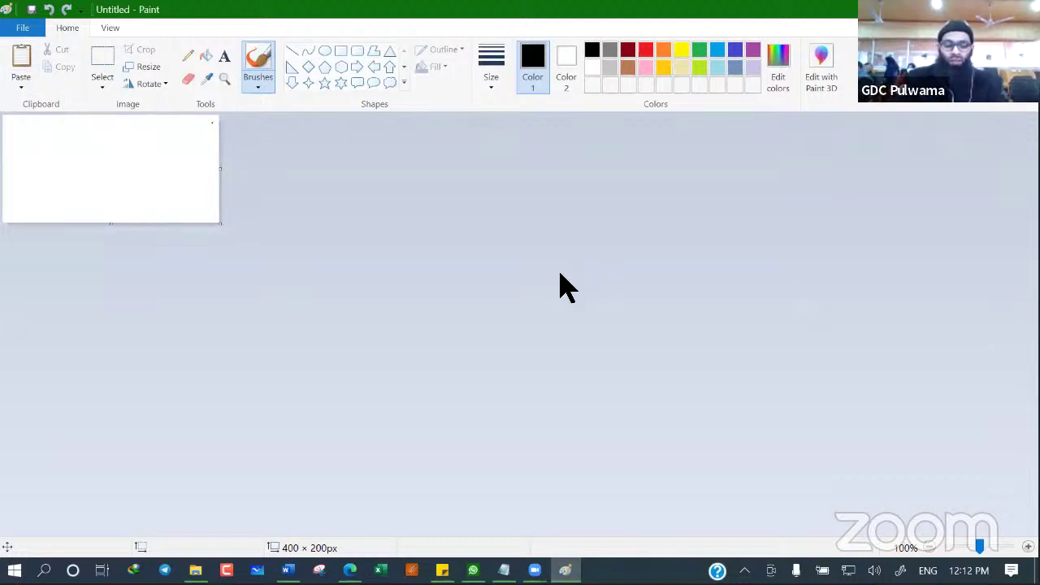
# Step: Snip the colour palette from the screen and paste it onto the blank canvas
pyautogui.press('super+shift+s')
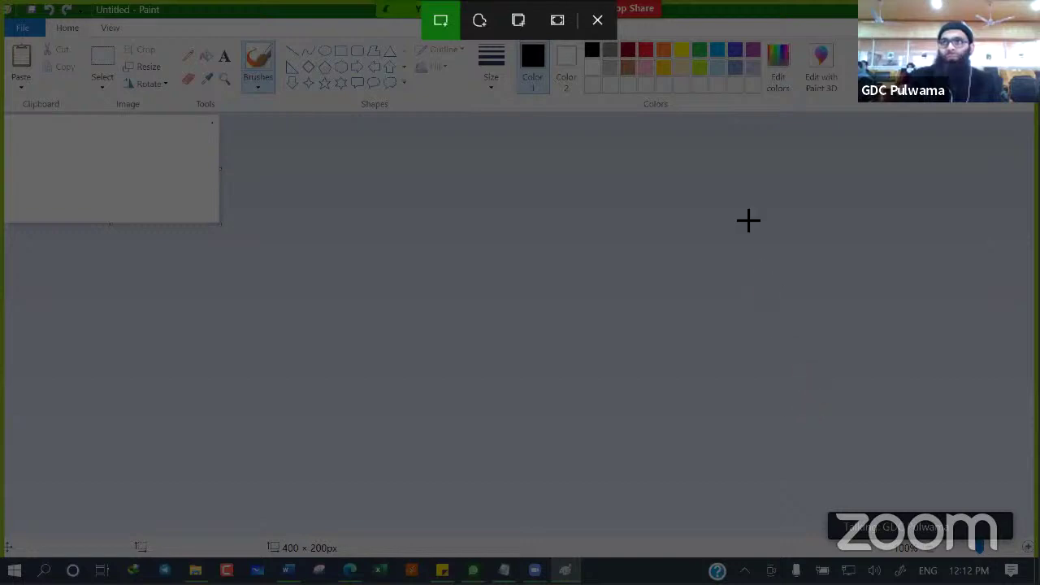
pyautogui.moveTo(693, 47); pyautogui.dragTo(811, 122)
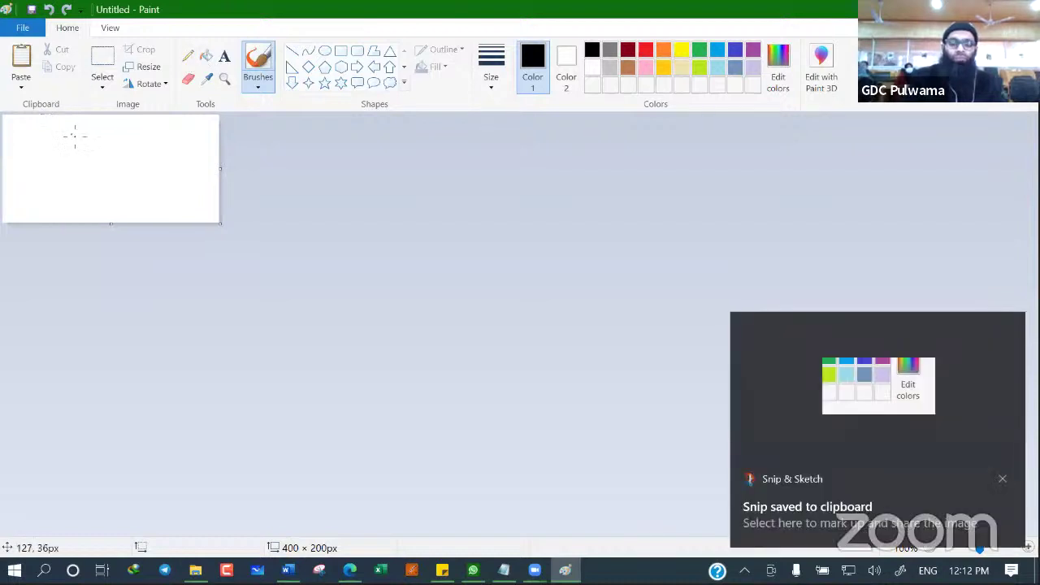
pyautogui.hotkey('ctrl', 'v')
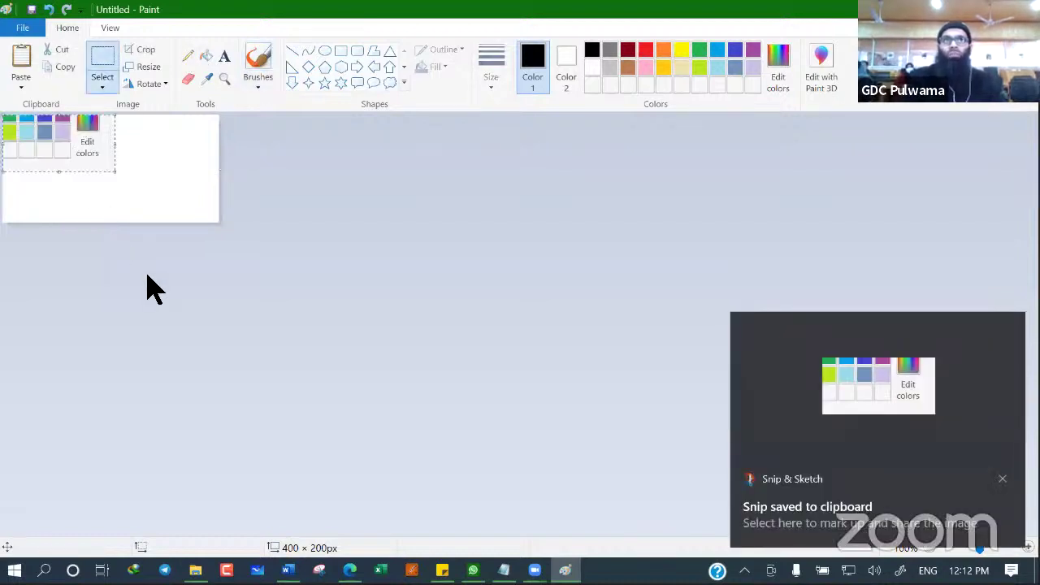
# Step: Save the picture to the Desktop as PNG 'testimage', then minimise Paint
pyautogui.click(23, 28)
pyautogui.moveTo(51, 162)
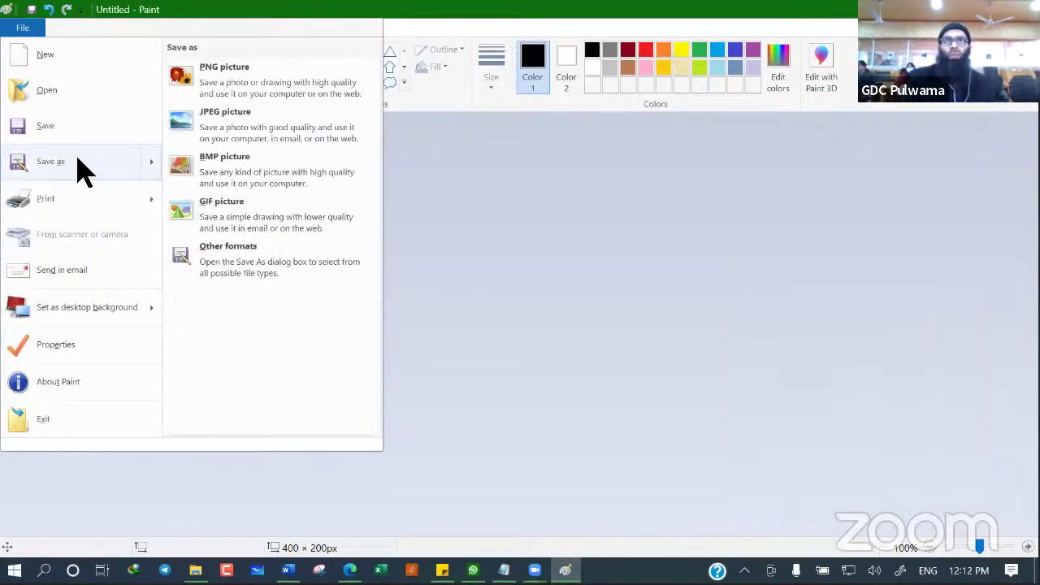
pyautogui.click(79, 161)
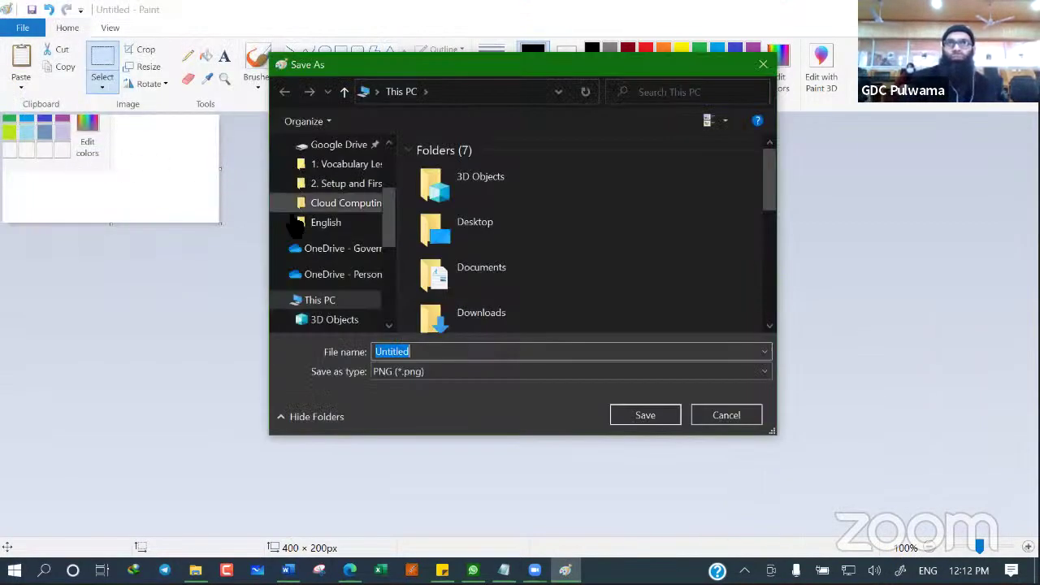
pyautogui.scroll(3, 366, 174)
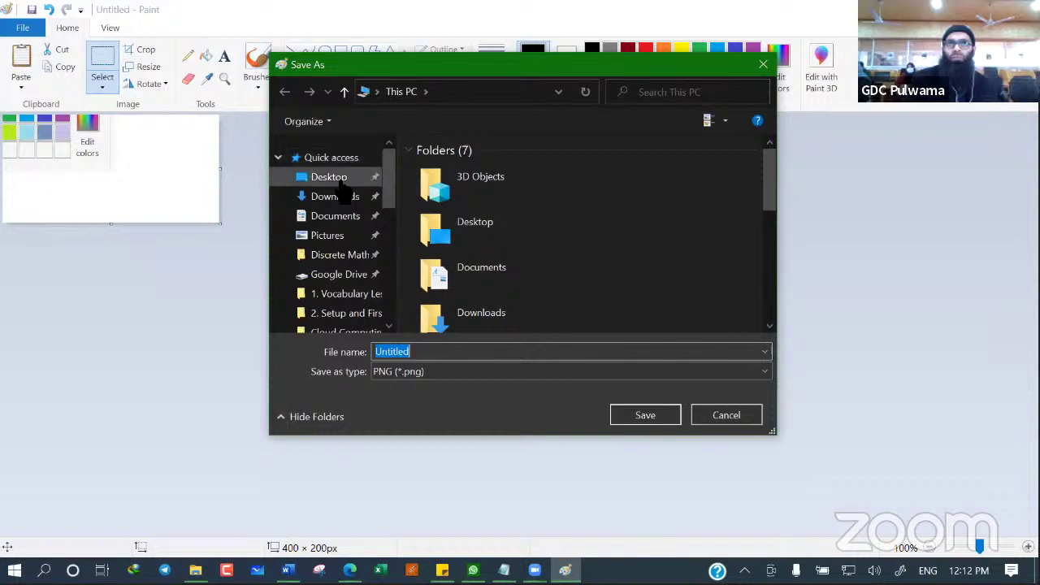
pyautogui.click(329, 178)
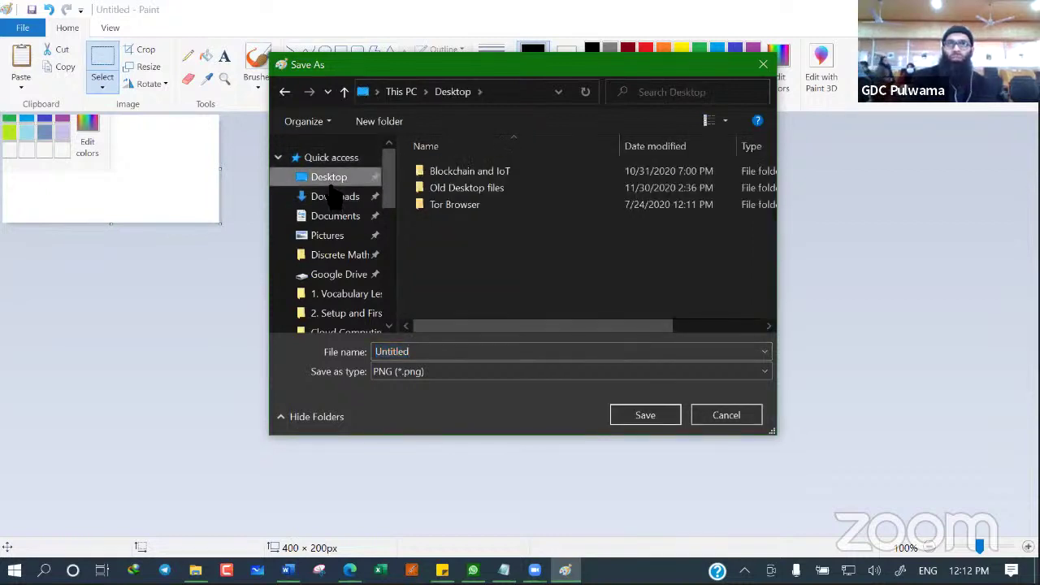
pyautogui.doubleClick(477, 352)
pyautogui.write('testi')
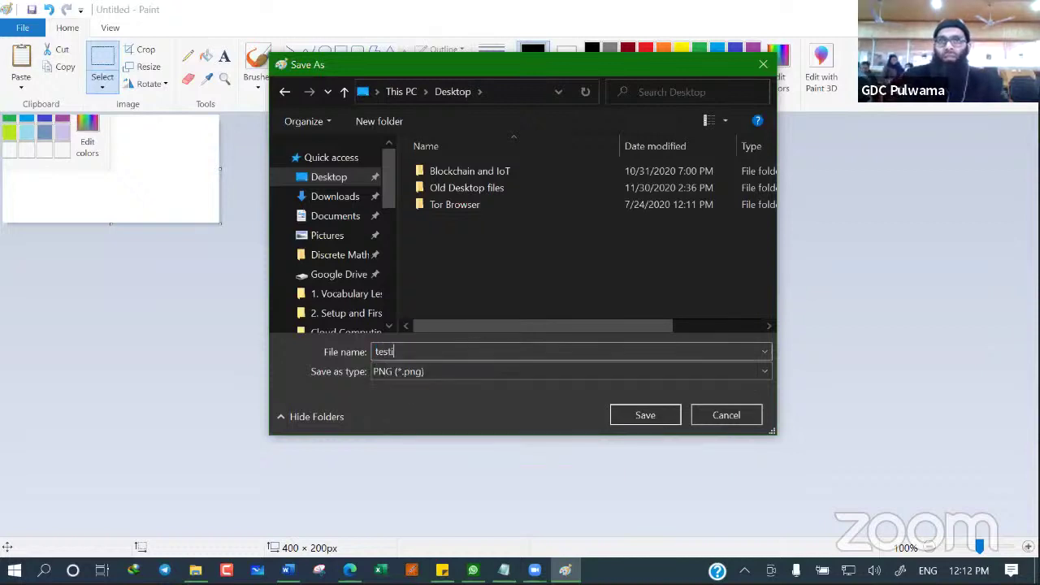
pyautogui.write('mage')
pyautogui.press('Return')
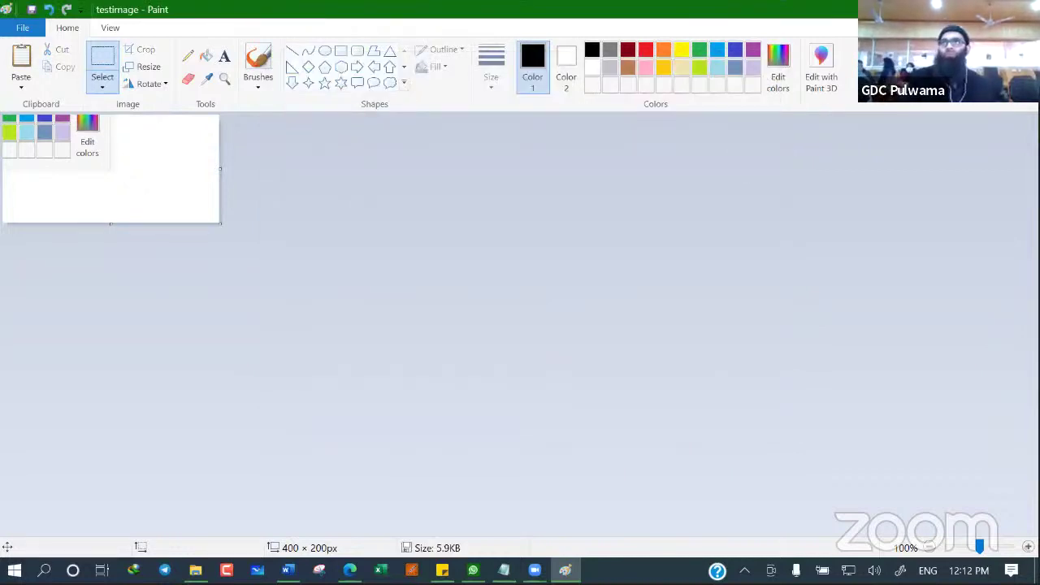
pyautogui.press('super+d')
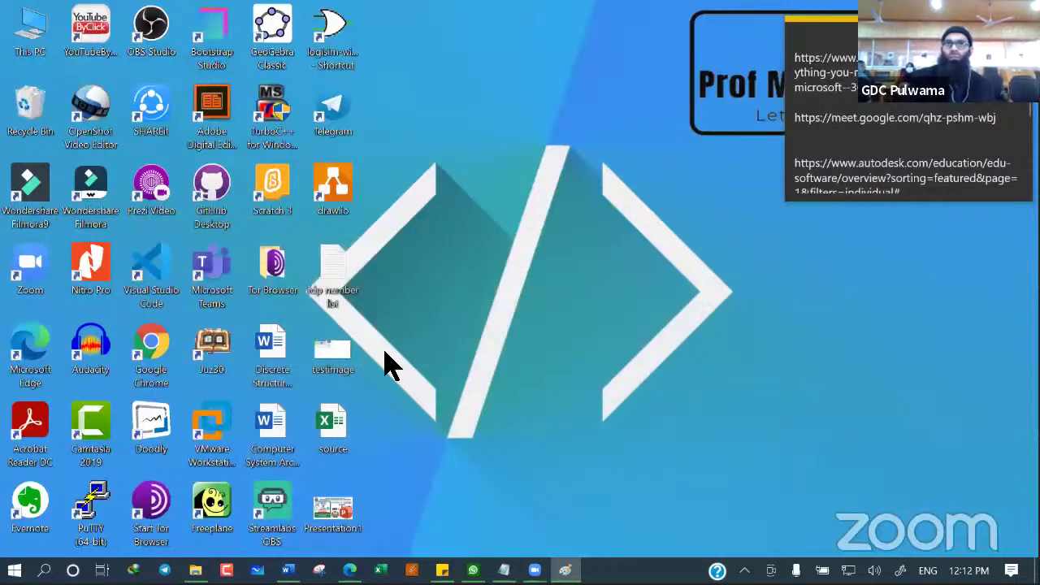
# Step: Open testimage.png from the desktop in Photos and turn on Magnifier
pyautogui.click(339, 364)
pyautogui.doubleClick(338, 364)
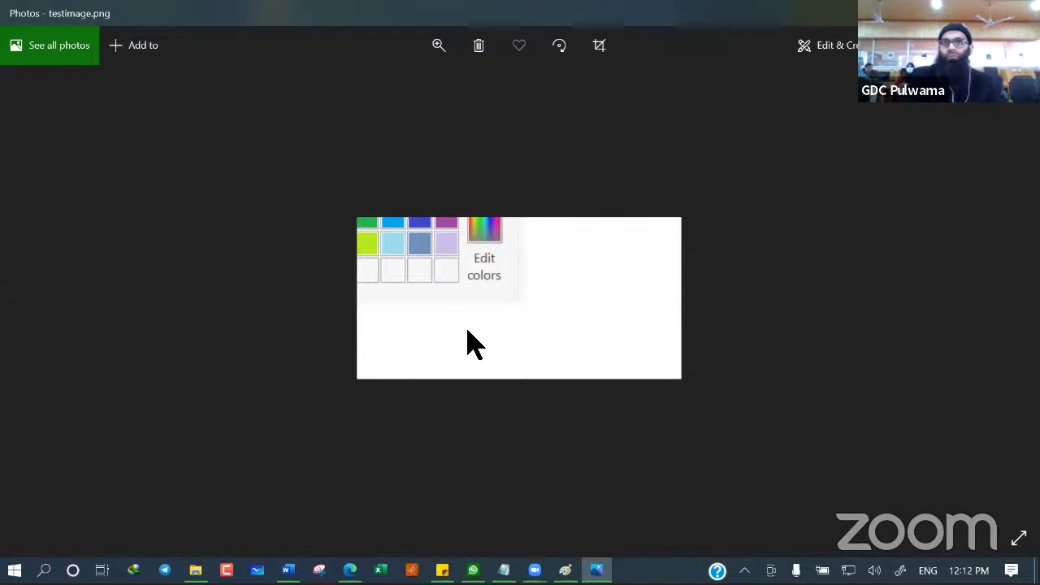
pyautogui.press('super+plus')
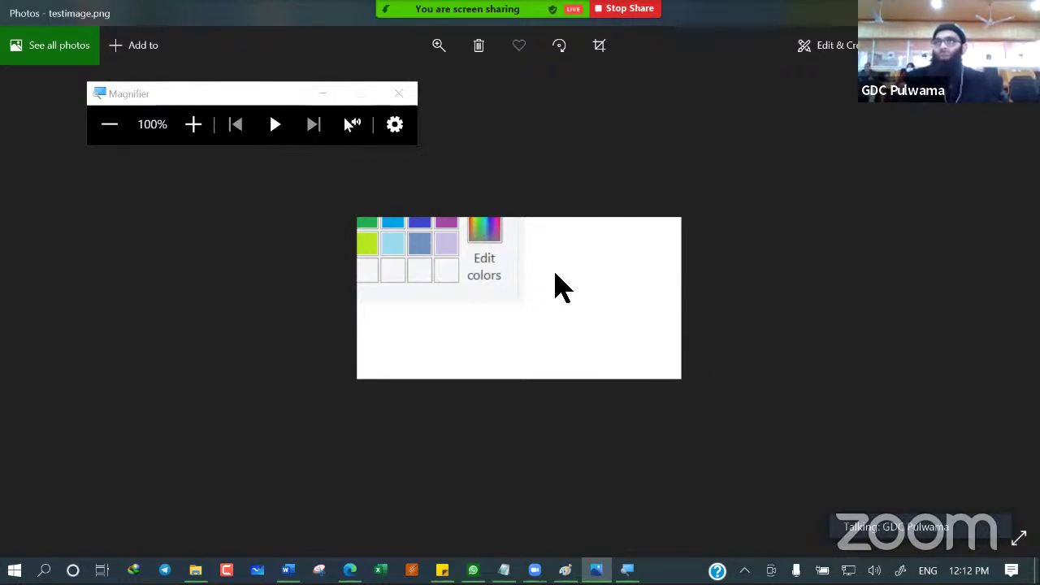
# Step: Zoom and pan around the magnified palette snippet, then return to Paint
pyautogui.scroll(1, 561, 286)
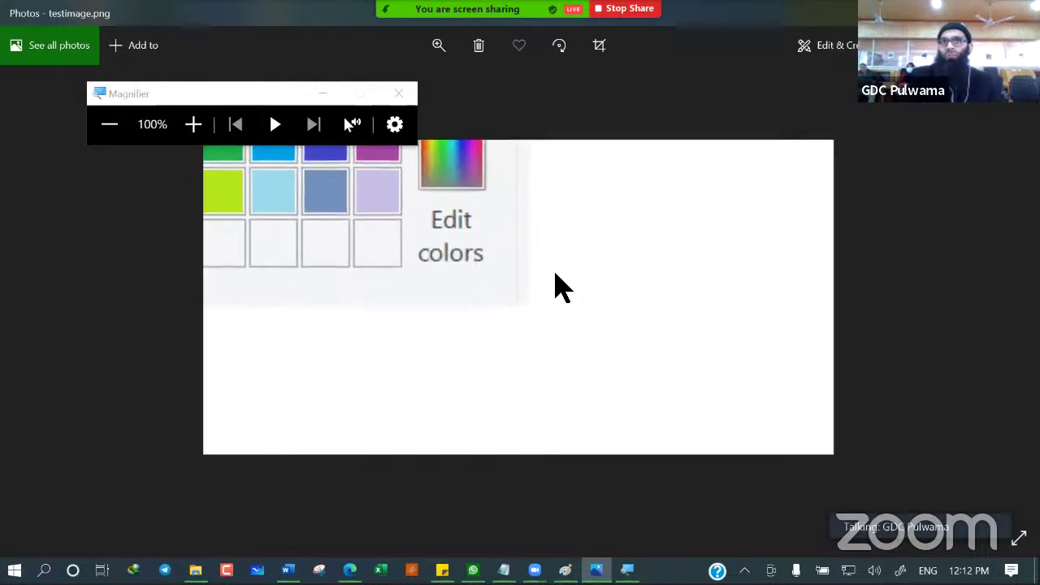
pyautogui.scroll(1, 560, 286)
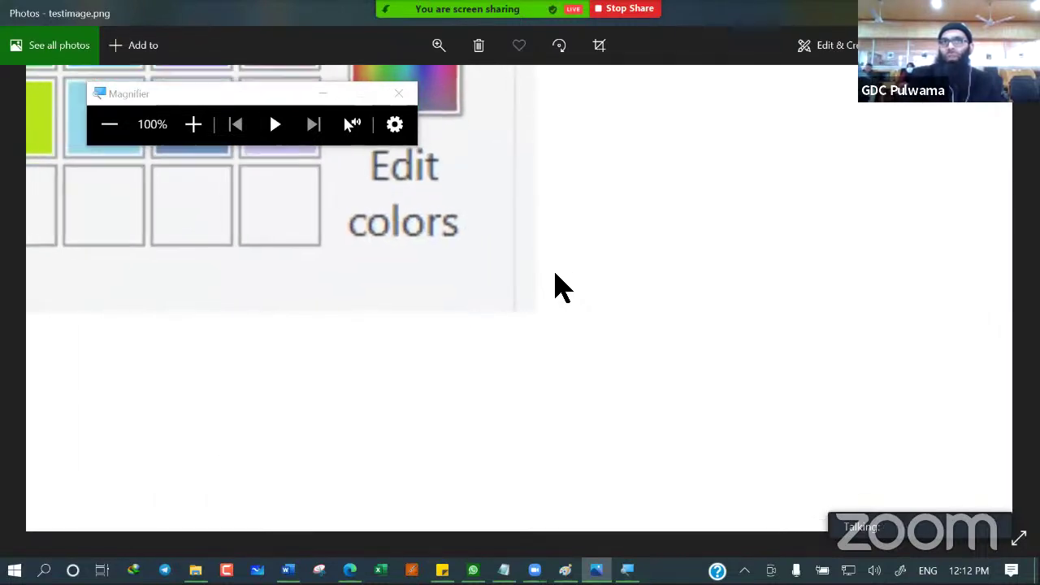
pyautogui.scroll(-1, 561, 286)
pyautogui.scroll(1, 560, 286)
pyautogui.scroll(-1, 561, 286)
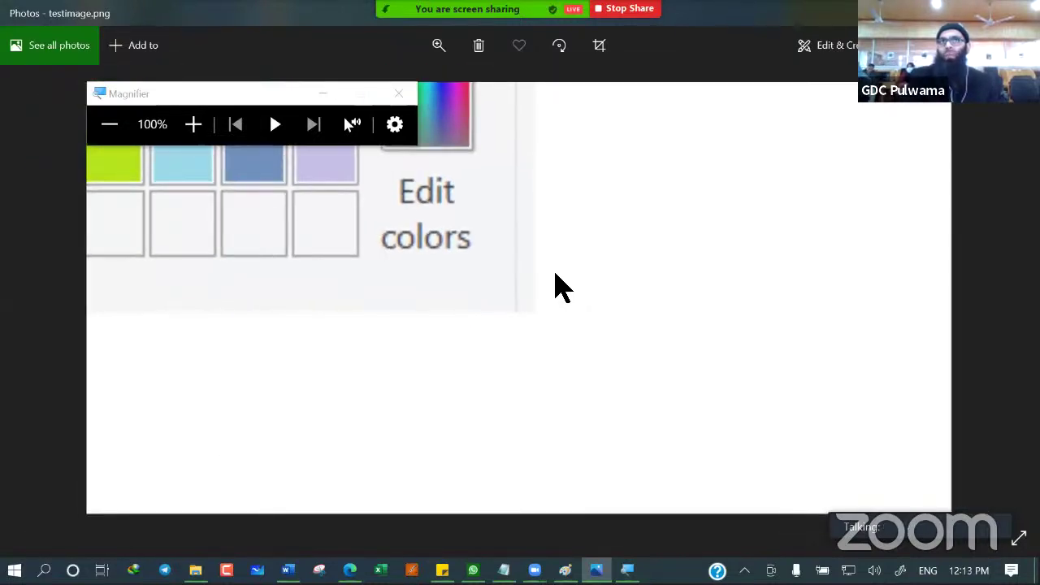
pyautogui.moveTo(418, 255); pyautogui.dragTo(423, 343)
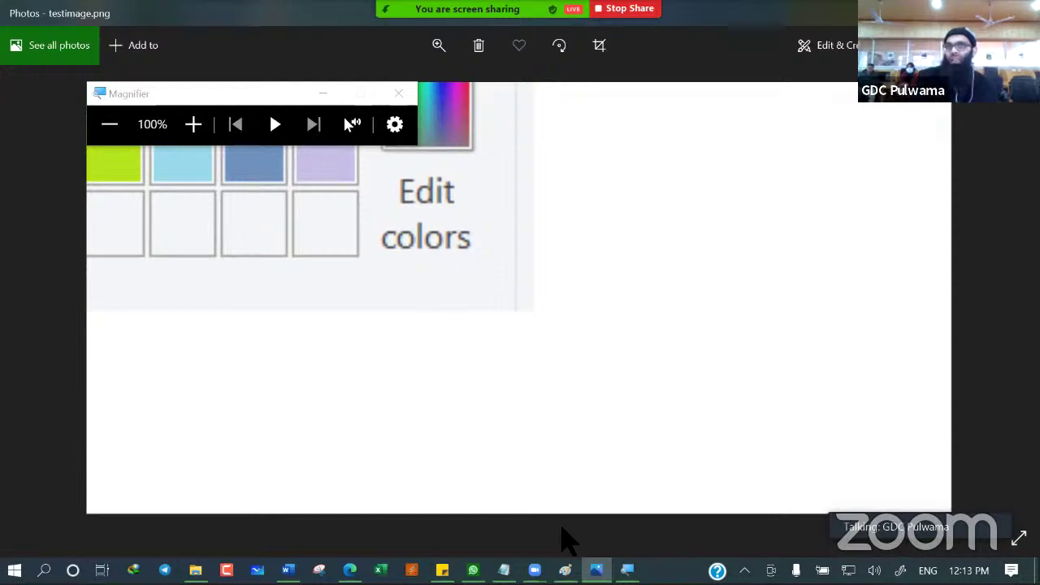
pyautogui.click(565, 569)
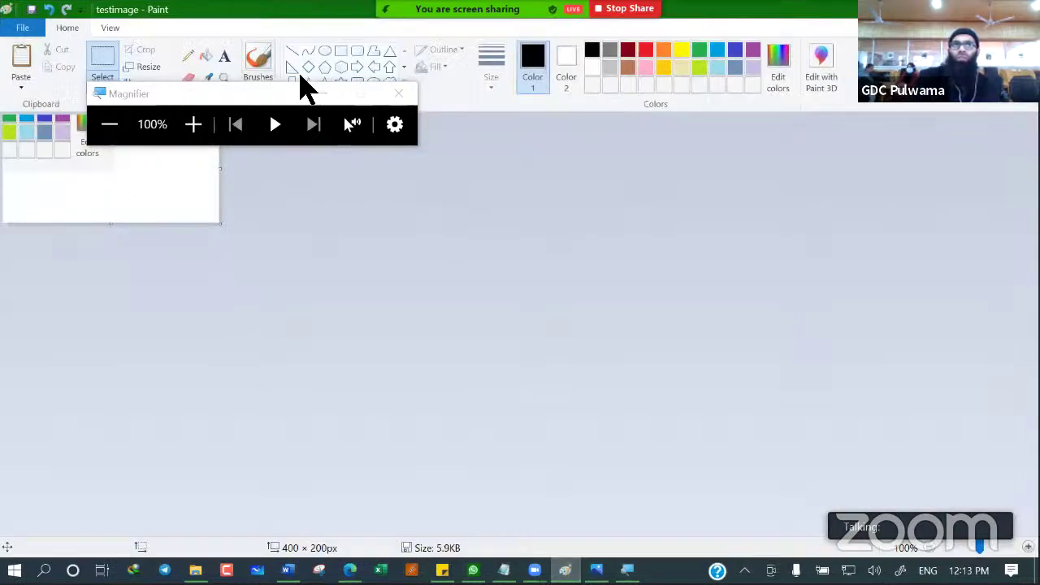
# Step: Crop testimage to the 185 × 116 px palette snippet, save it, and view it in Photos
pyautogui.click(398, 94)
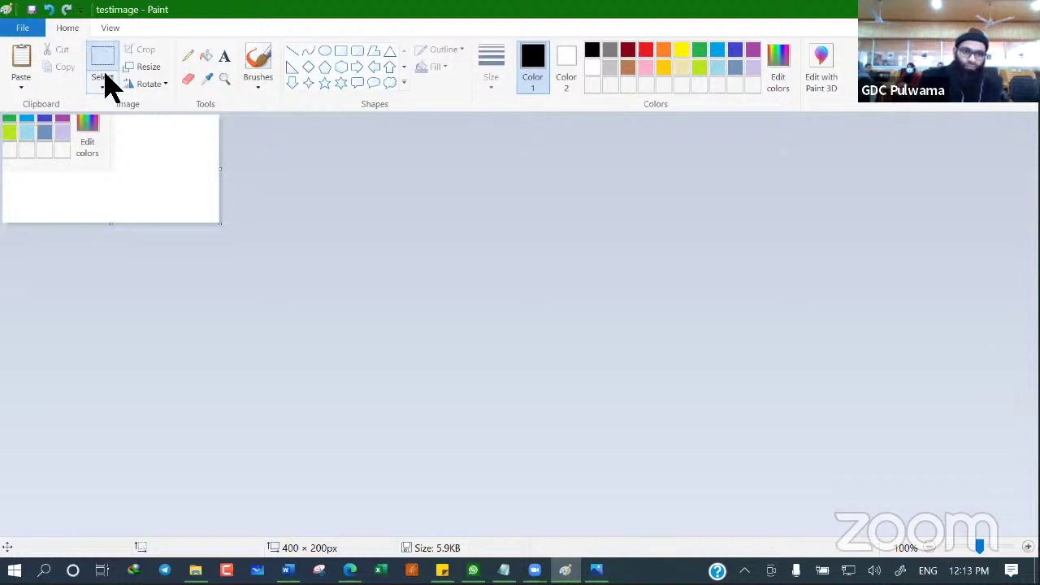
pyautogui.click(104, 81)
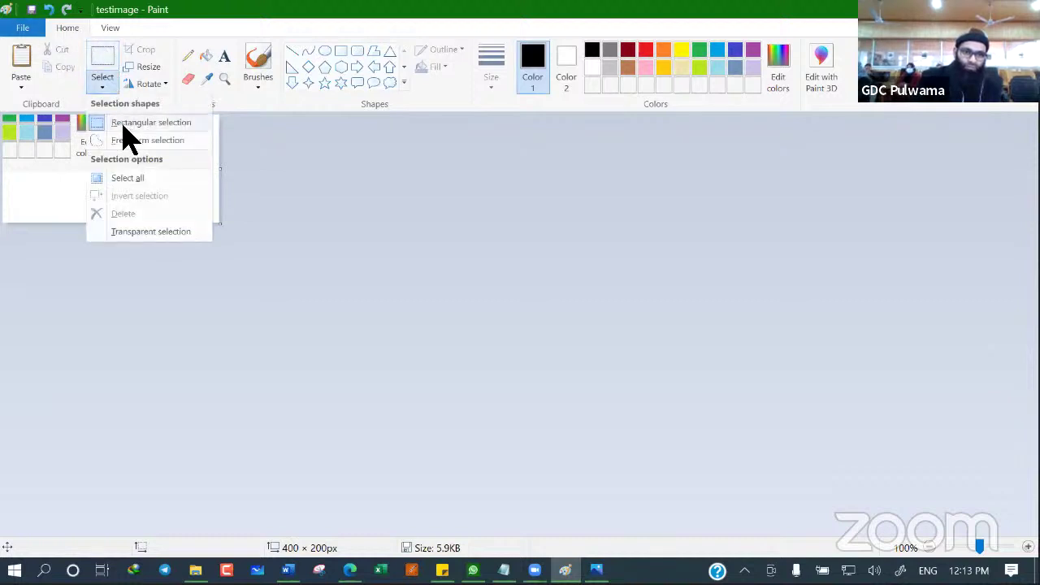
pyautogui.click(118, 122)
pyautogui.moveTo(103, 116); pyautogui.dragTo(11, 163)
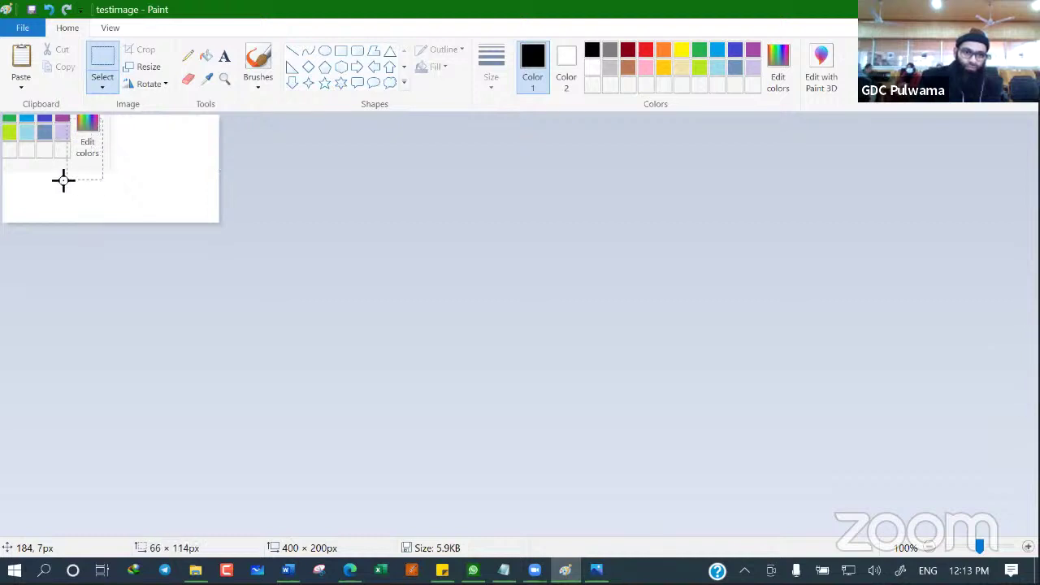
pyautogui.moveTo(102, 119); pyautogui.dragTo(102, 118)
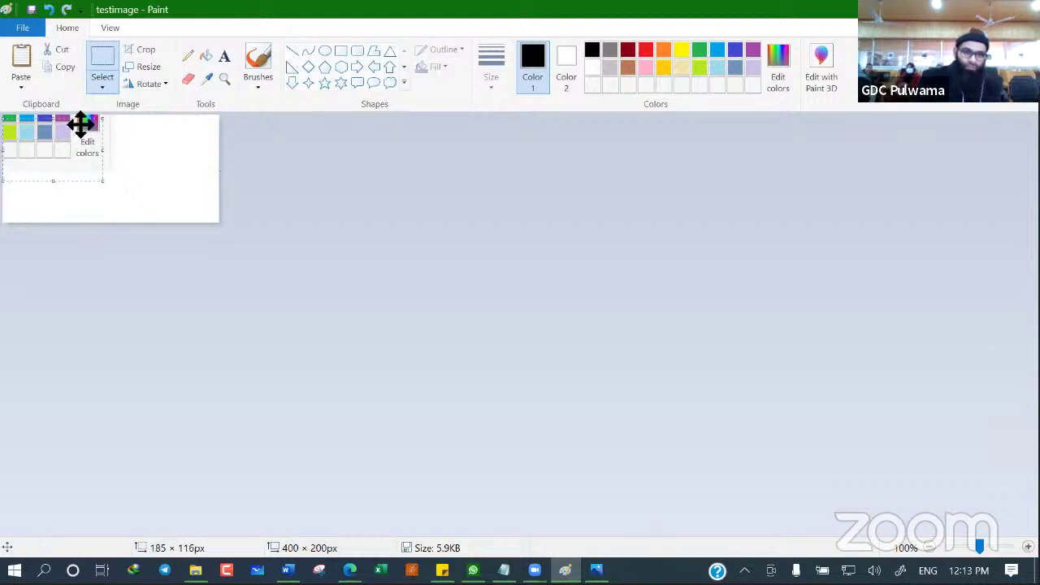
pyautogui.click(137, 51)
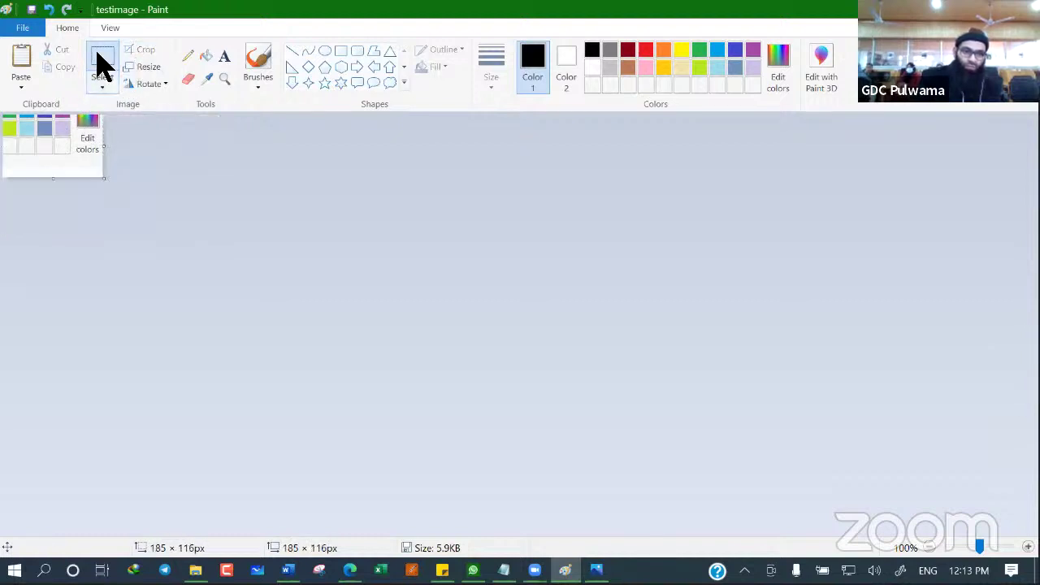
pyautogui.click(32, 9)
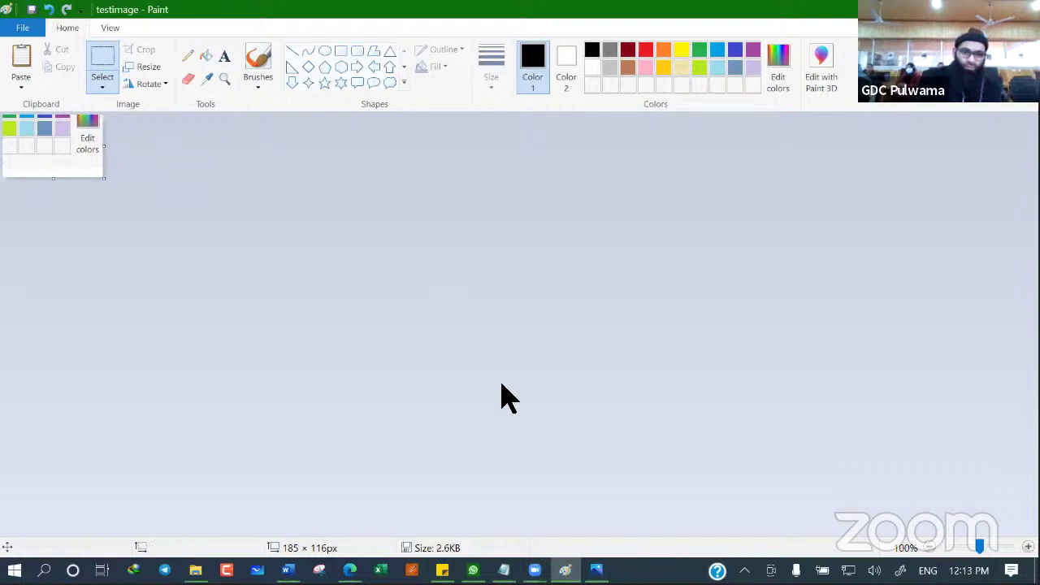
pyautogui.click(565, 570)
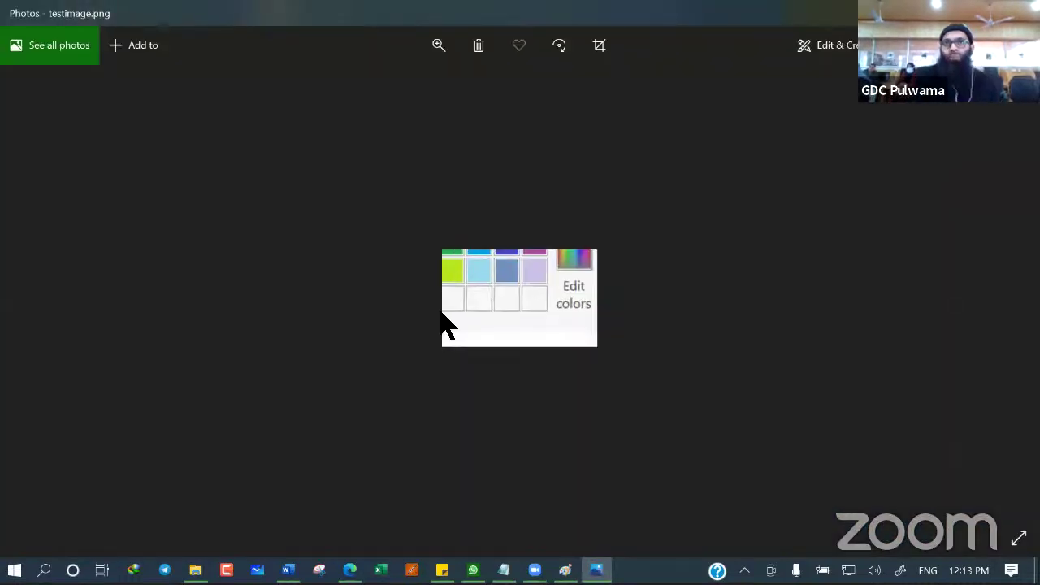
# Step: Zoom the cropped snippet in Photos, close Photos, and set Paint's zoom to 800%
pyautogui.scroll(3, 445, 325)
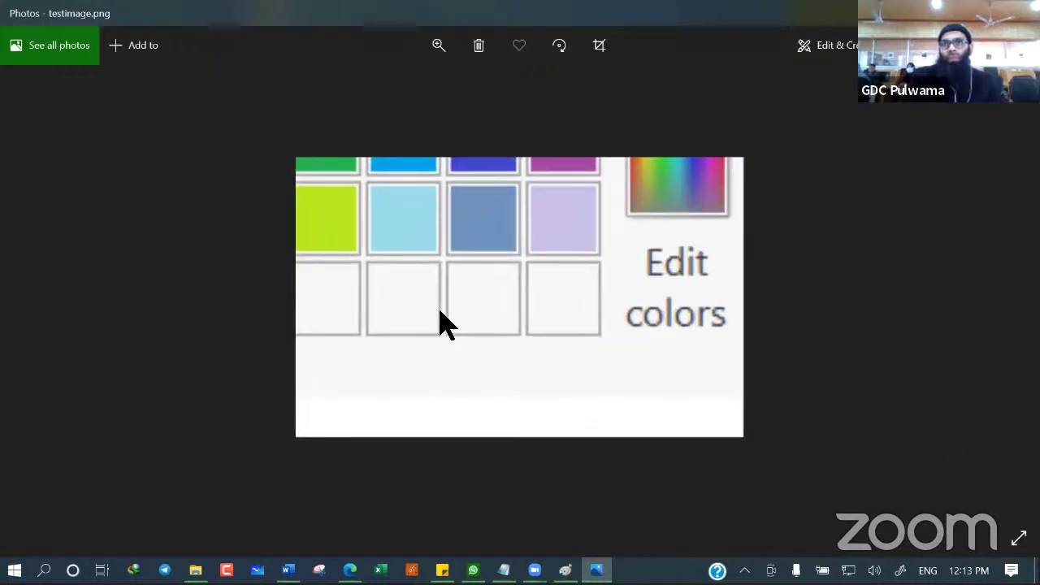
pyautogui.scroll(-1, 446, 325)
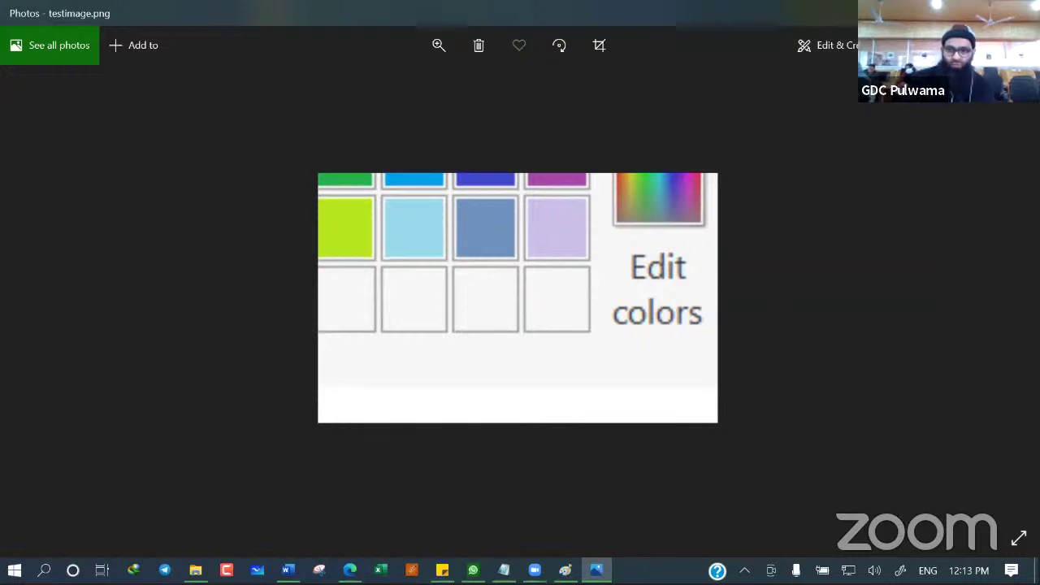
pyautogui.hotkey('alt', 'F4')
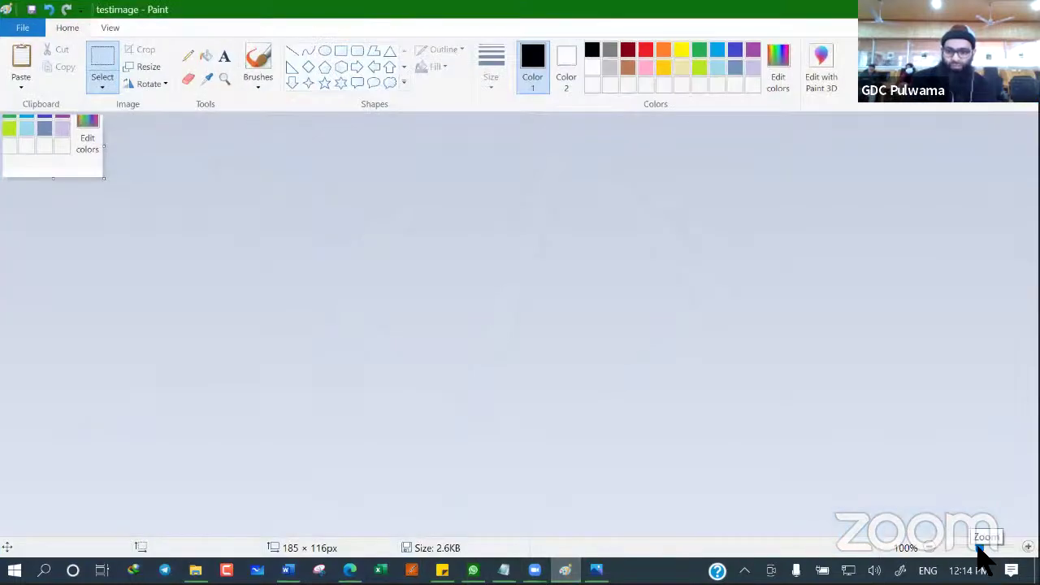
pyautogui.moveTo(979, 547); pyautogui.dragTo(1017, 547)
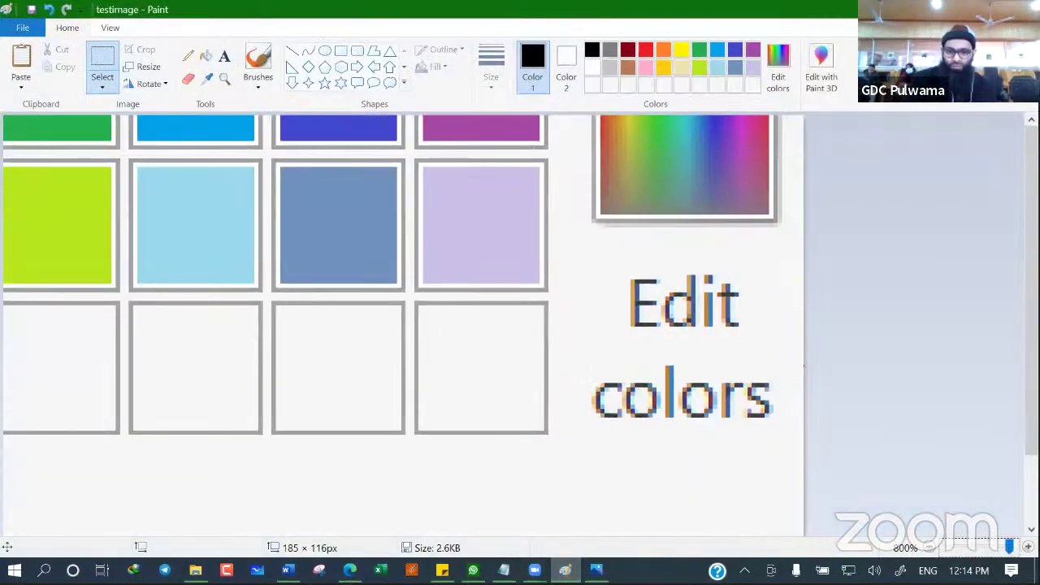
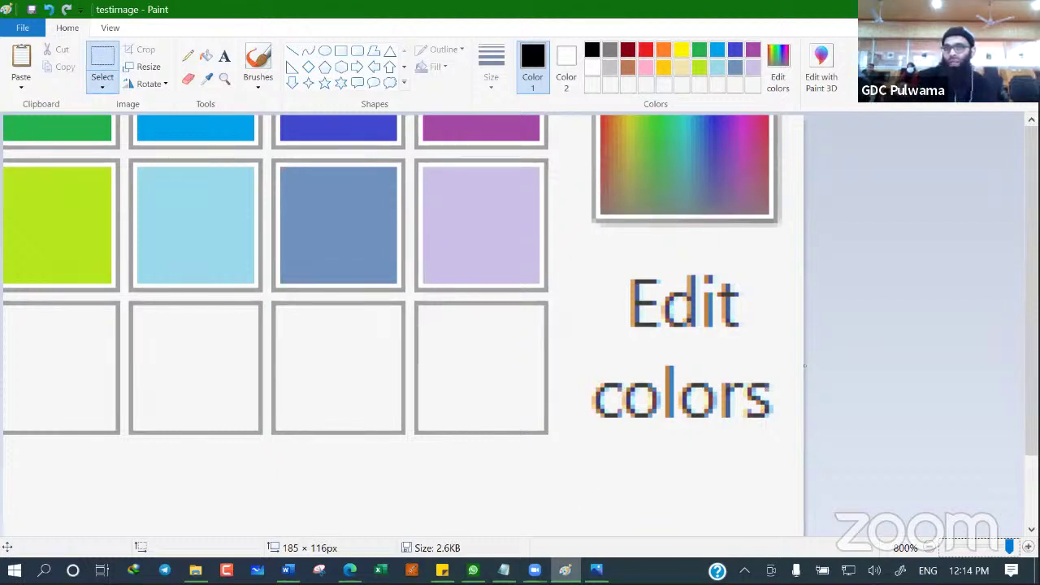
# Step: Minimize the Paint testimage window, then briefly open and close the Start menu
pyautogui.click(565, 570)
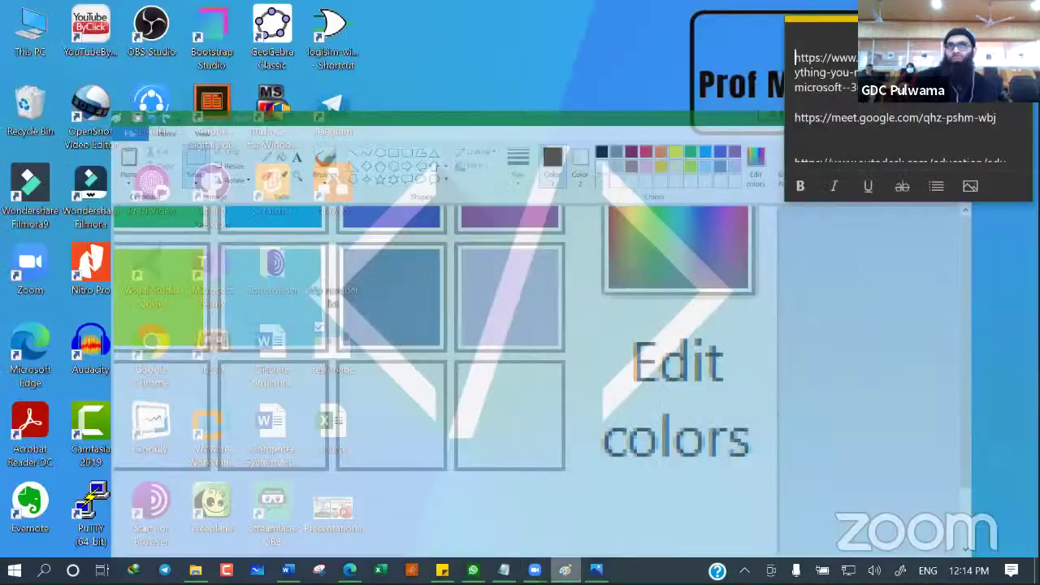
pyautogui.click(565, 570)
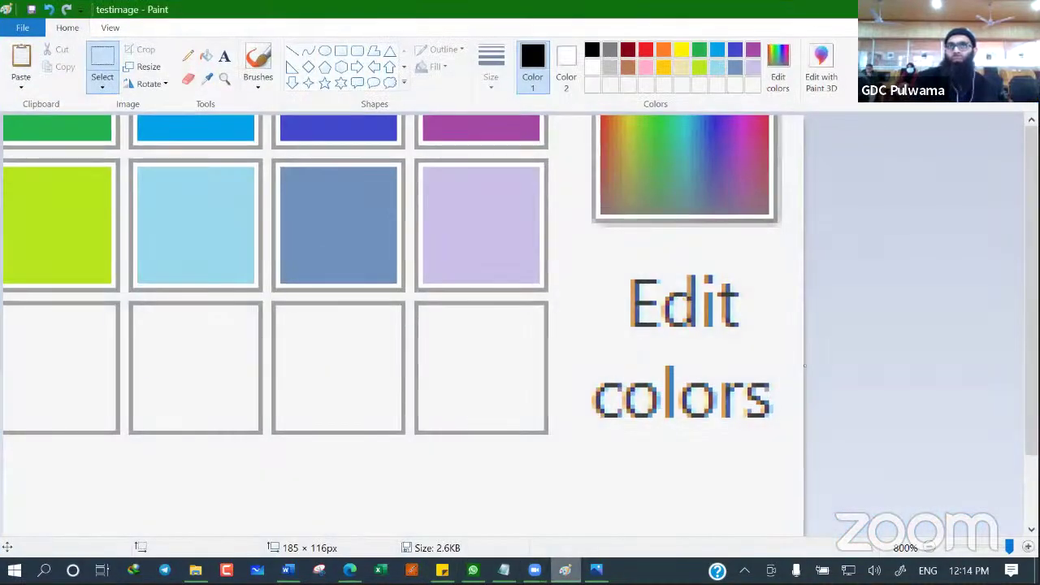
pyautogui.click(565, 570)
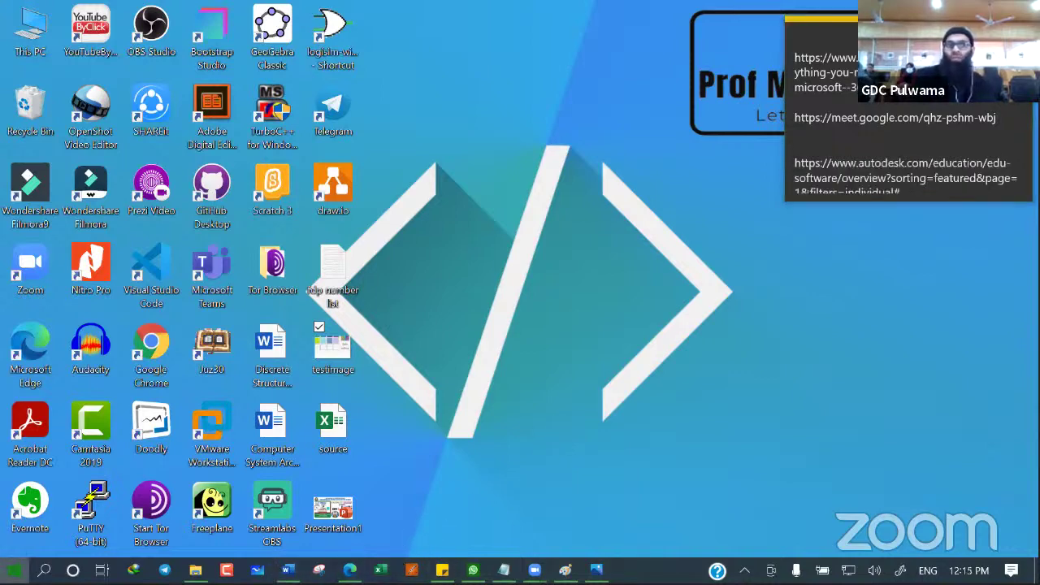
pyautogui.click(14, 570)
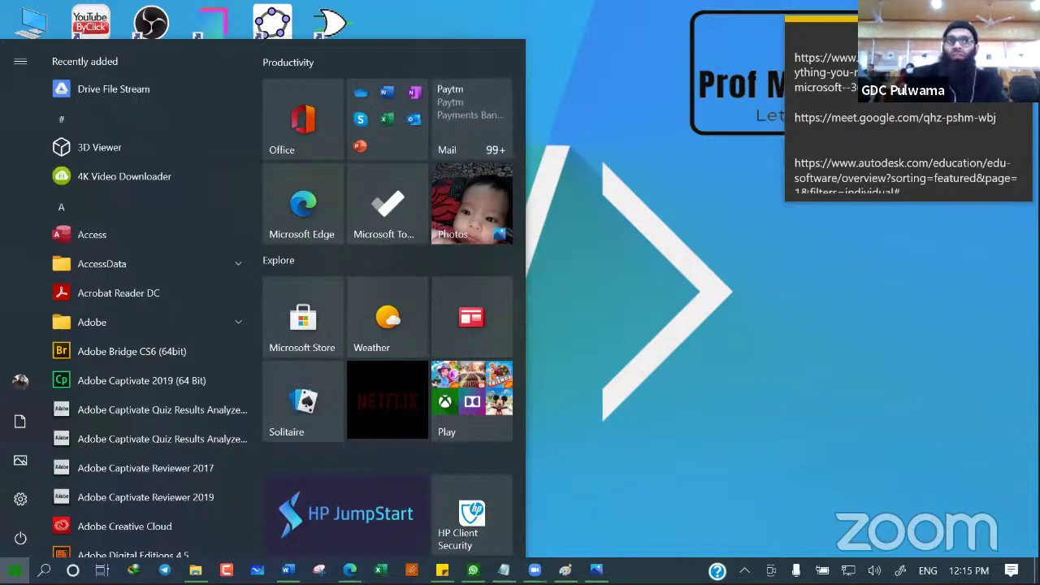
pyautogui.click(15, 570)
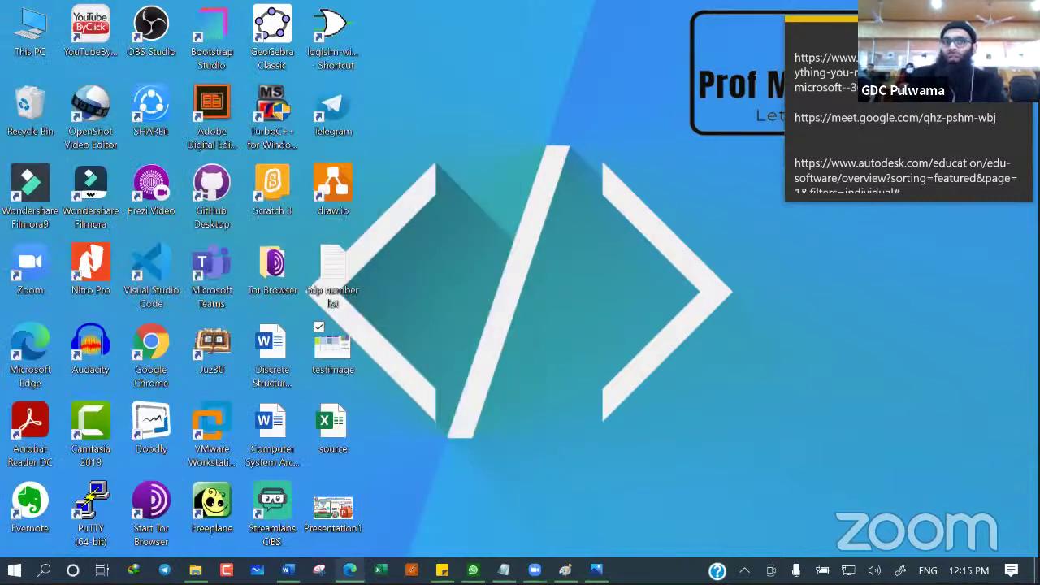
# Step: Search 'autodraw' in Edge and open autodraw.com from the results
pyautogui.click(349, 570)
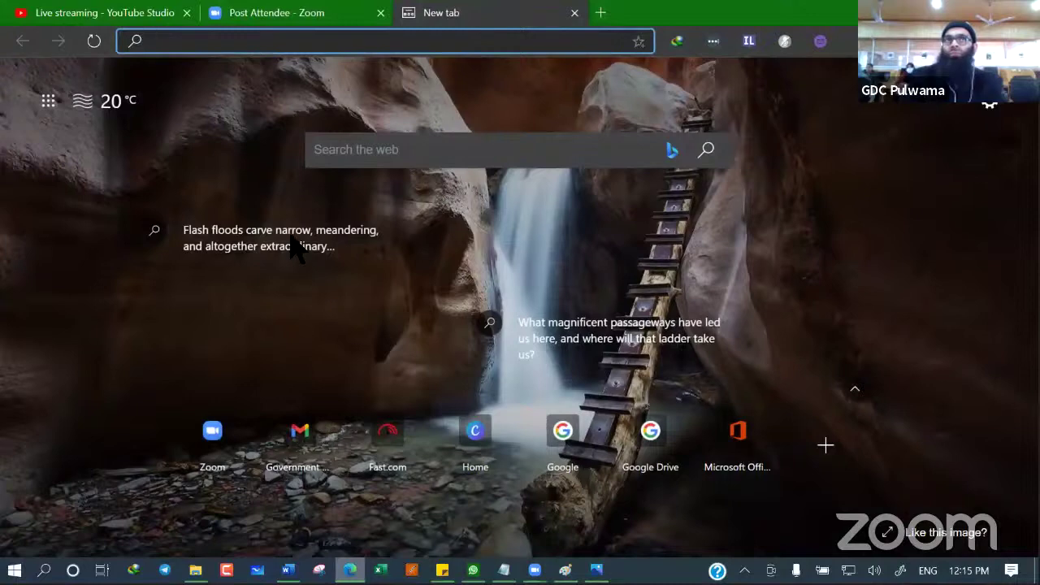
pyautogui.write('au')
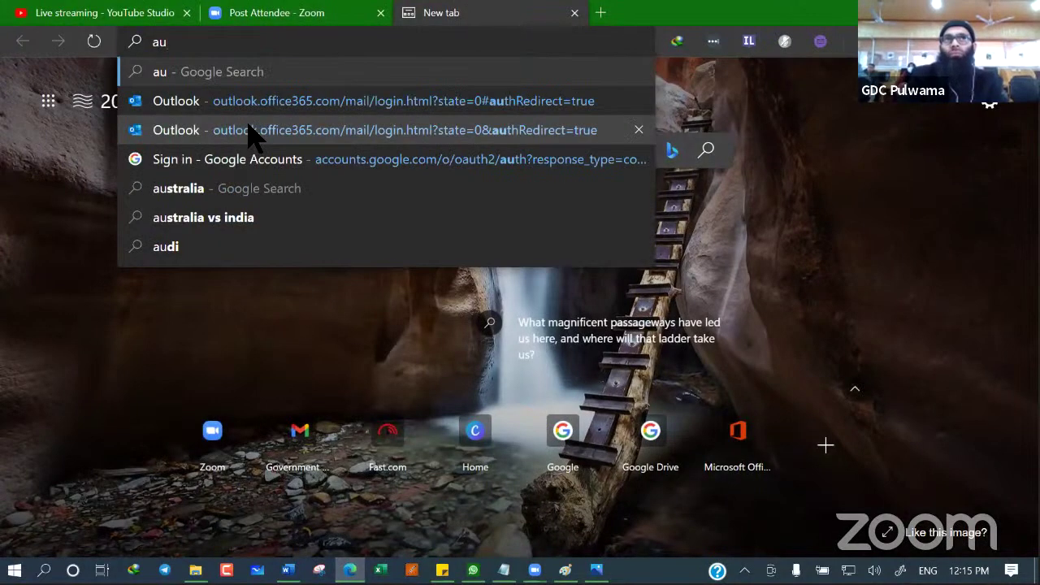
pyautogui.write('todraw')
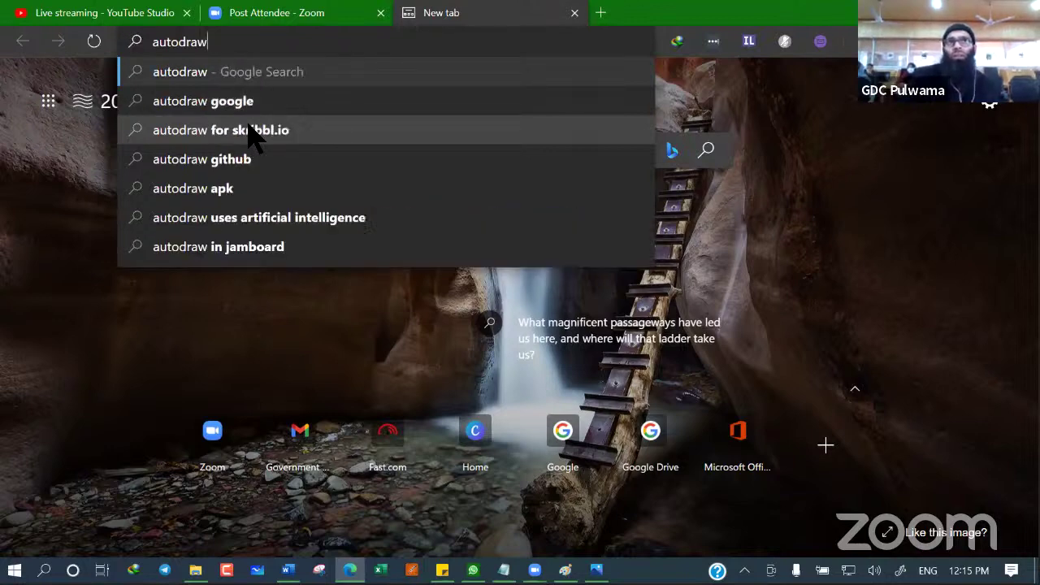
pyautogui.press('Return')
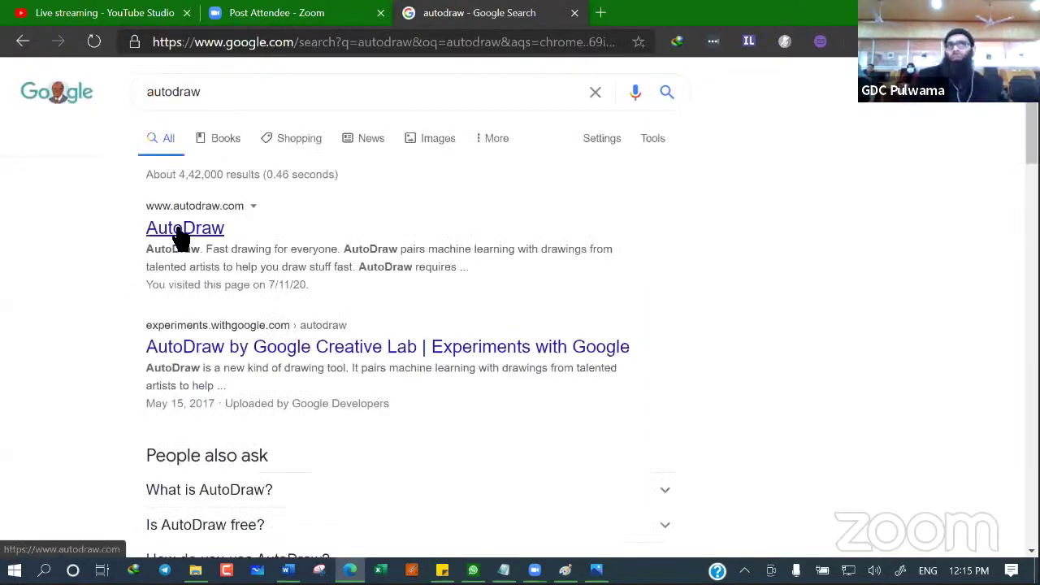
pyautogui.click(177, 236)
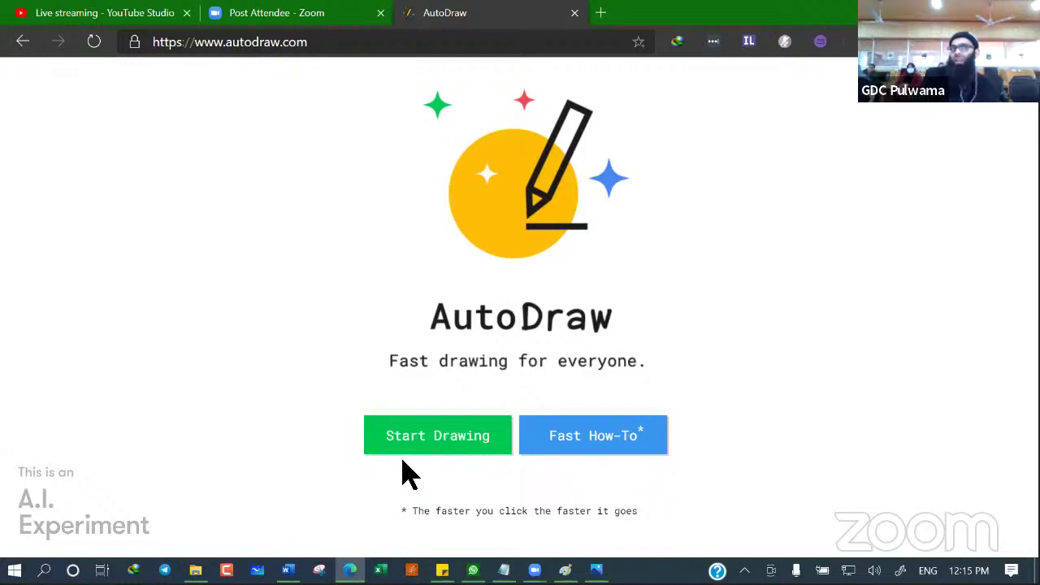
# Step: Start a blank AutoDraw canvas and sketch a rough elephant outline
pyautogui.click(440, 437)
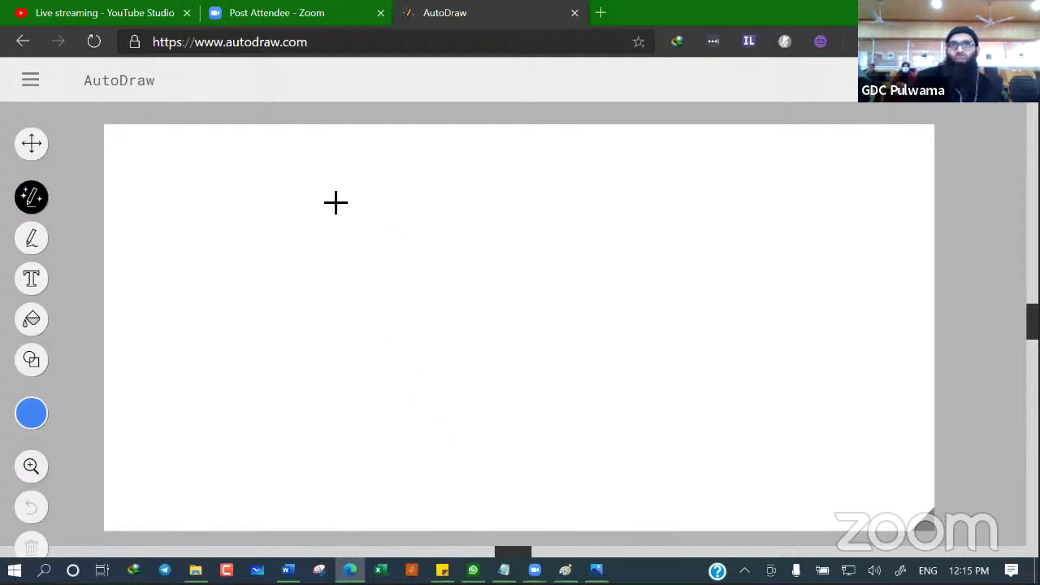
pyautogui.moveTo(331, 195)
pyautogui.mouseDown()
pyautogui.moveTo(265, 255)
pyautogui.moveTo(232, 416)
pyautogui.moveTo(257, 451)
pyautogui.moveTo(304, 434)
pyautogui.moveTo(295, 388)
pyautogui.moveTo(260, 408)
pyautogui.moveTo(267, 381)
pyautogui.moveTo(343, 371)
pyautogui.moveTo(350, 509)
pyautogui.moveTo(378, 495)
pyautogui.moveTo(398, 357)
pyautogui.moveTo(386, 453)
pyautogui.moveTo(412, 531)
pyautogui.moveTo(439, 360)
pyautogui.moveTo(588, 395)
pyautogui.moveTo(616, 348)
pyautogui.moveTo(606, 478)
pyautogui.moveTo(648, 472)
pyautogui.moveTo(651, 350)
pyautogui.moveTo(653, 477)
pyautogui.moveTo(678, 522)
pyautogui.moveTo(683, 352)
pyautogui.moveTo(704, 344)
pyautogui.moveTo(788, 412)
pyautogui.moveTo(739, 325)
pyautogui.moveTo(729, 218)
pyautogui.moveTo(574, 195)
pyautogui.moveTo(499, 171)
pyautogui.moveTo(448, 177)
pyautogui.moveTo(374, 217)
pyautogui.moveTo(339, 220)
pyautogui.moveTo(325, 195)
pyautogui.mouseUp()
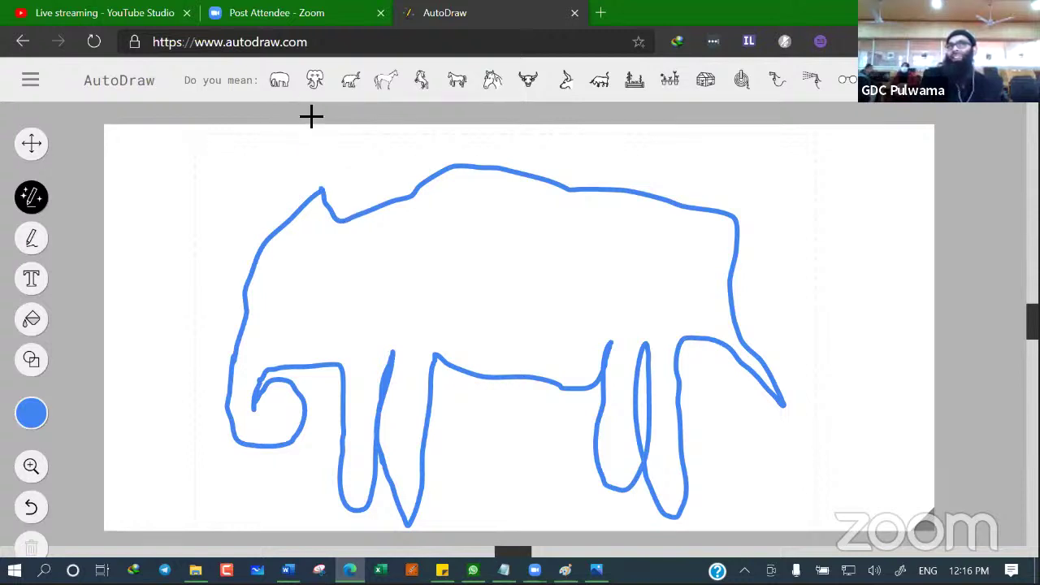
pyautogui.moveTo(280, 79)
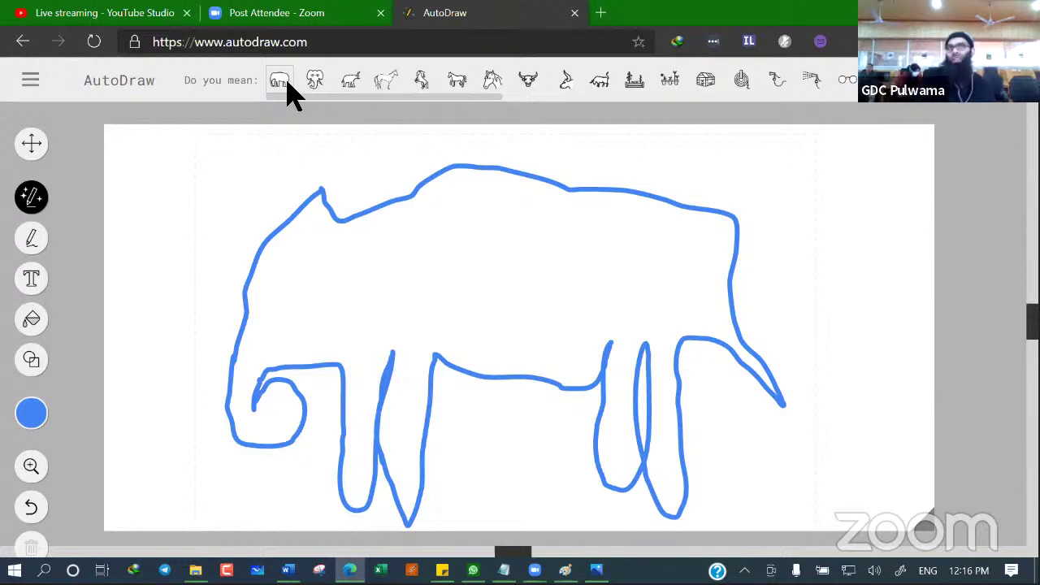
# Step: Swap the sketch for the first suggested elephant drawing and stroke its head
pyautogui.click(289, 82)
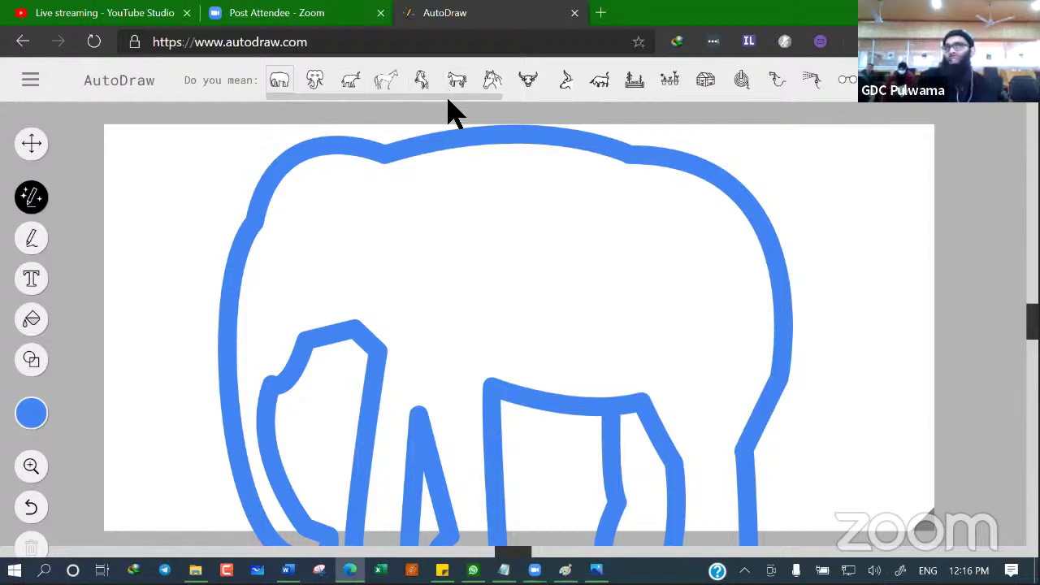
pyautogui.moveTo(446, 100)
pyautogui.mouseDown()
pyautogui.moveTo(757, 103)
pyautogui.moveTo(366, 139)
pyautogui.mouseUp()
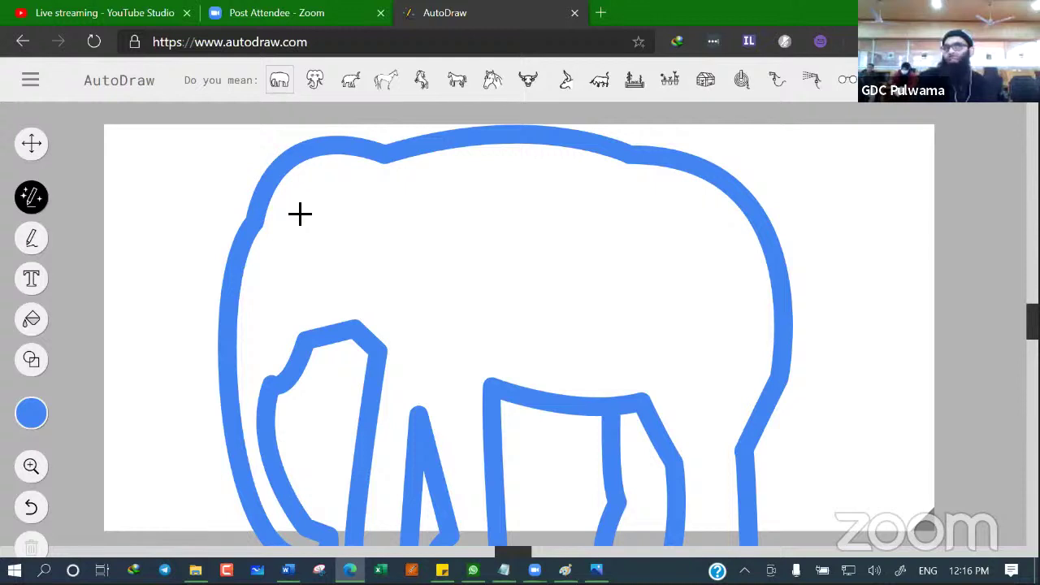
pyautogui.moveTo(296, 208)
pyautogui.mouseDown()
pyautogui.moveTo(395, 206)
pyautogui.moveTo(407, 220)
pyautogui.moveTo(346, 208)
pyautogui.moveTo(314, 219)
pyautogui.moveTo(290, 205)
pyautogui.mouseUp()
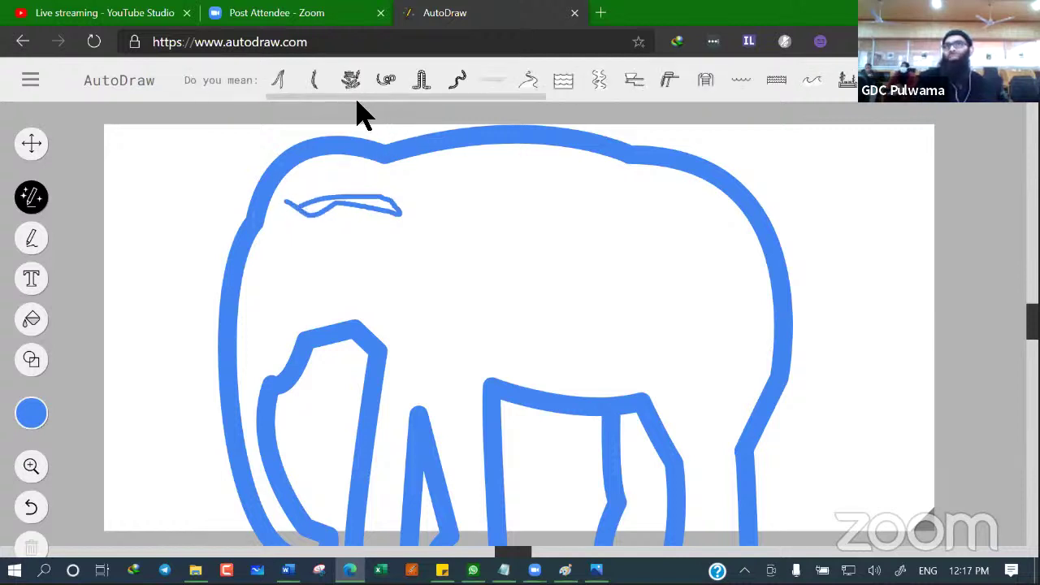
pyautogui.moveTo(350, 96)
pyautogui.mouseDown()
pyautogui.moveTo(590, 119)
pyautogui.moveTo(685, 92)
pyautogui.moveTo(836, 106)
pyautogui.moveTo(798, 95)
pyautogui.moveTo(285, 108)
pyautogui.mouseUp()
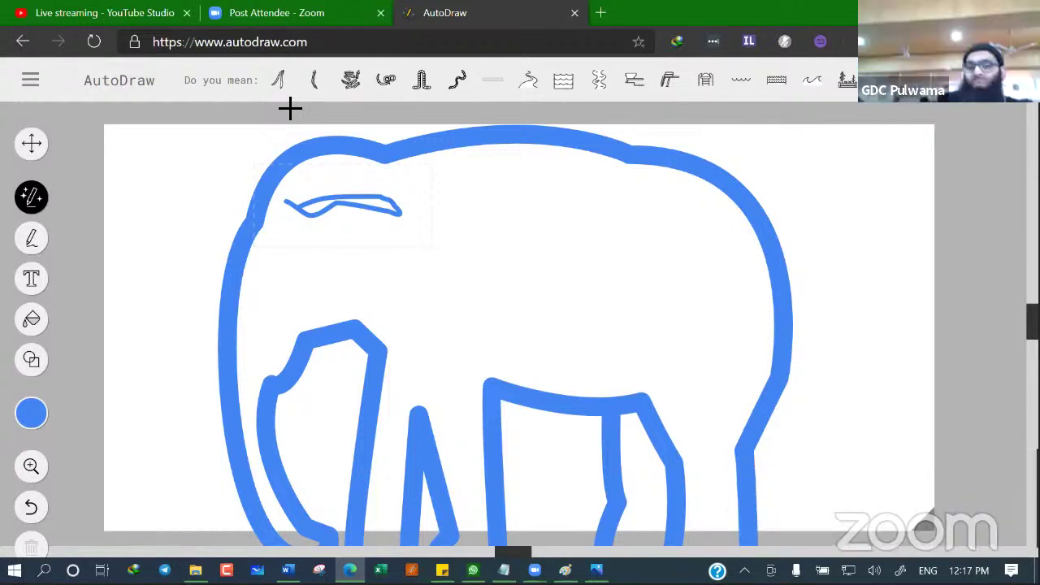
# Step: Draw an eye with a pupil on the head, then swap it for the eye clip-art
pyautogui.moveTo(551, 263)
pyautogui.mouseDown()
pyautogui.moveTo(580, 247)
pyautogui.moveTo(659, 260)
pyautogui.moveTo(616, 272)
pyautogui.moveTo(550, 262)
pyautogui.mouseUp()
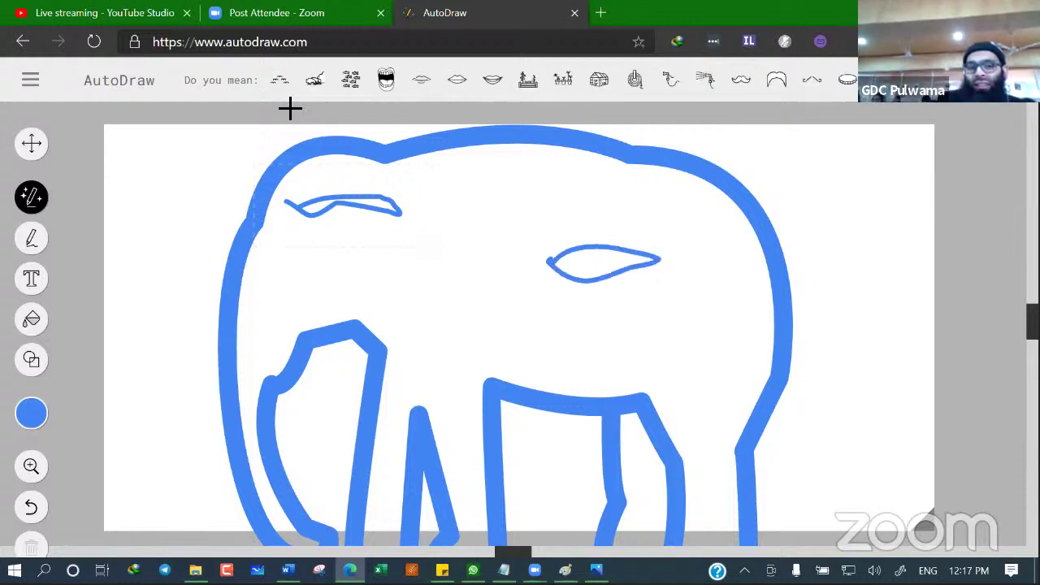
pyautogui.moveTo(587, 253)
pyautogui.mouseDown()
pyautogui.moveTo(582, 271)
pyautogui.moveTo(606, 259)
pyautogui.moveTo(585, 250)
pyautogui.mouseUp()
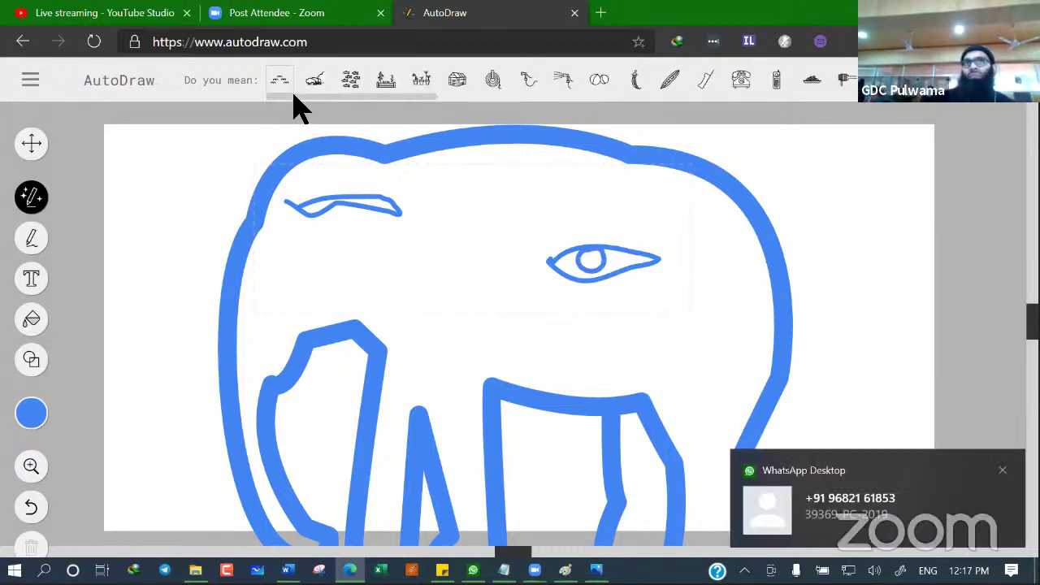
pyautogui.moveTo(504, 80)
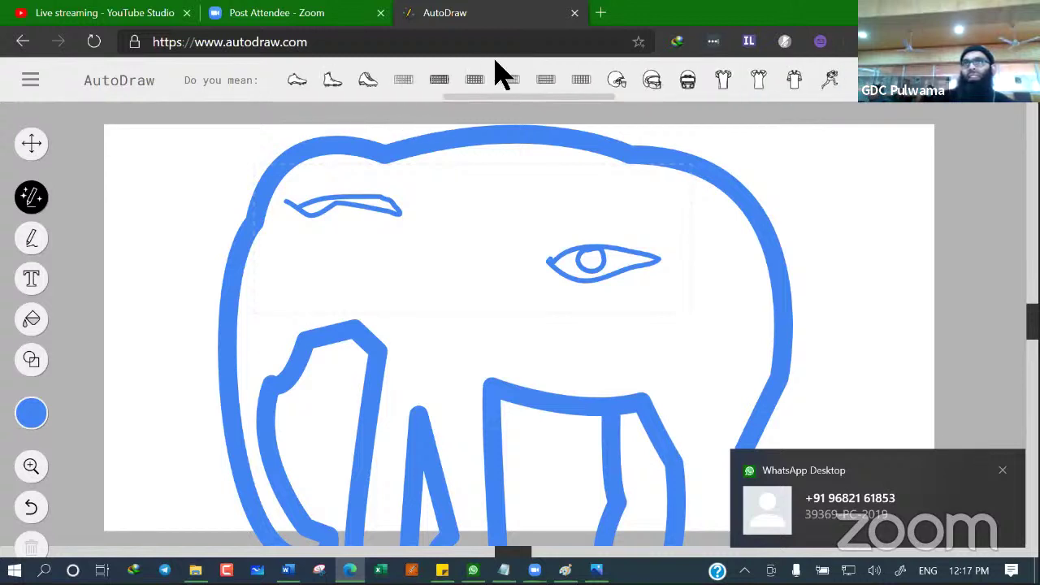
pyautogui.moveTo(305, 98)
pyautogui.mouseDown()
pyautogui.moveTo(614, 96)
pyautogui.moveTo(905, 115)
pyautogui.mouseUp()
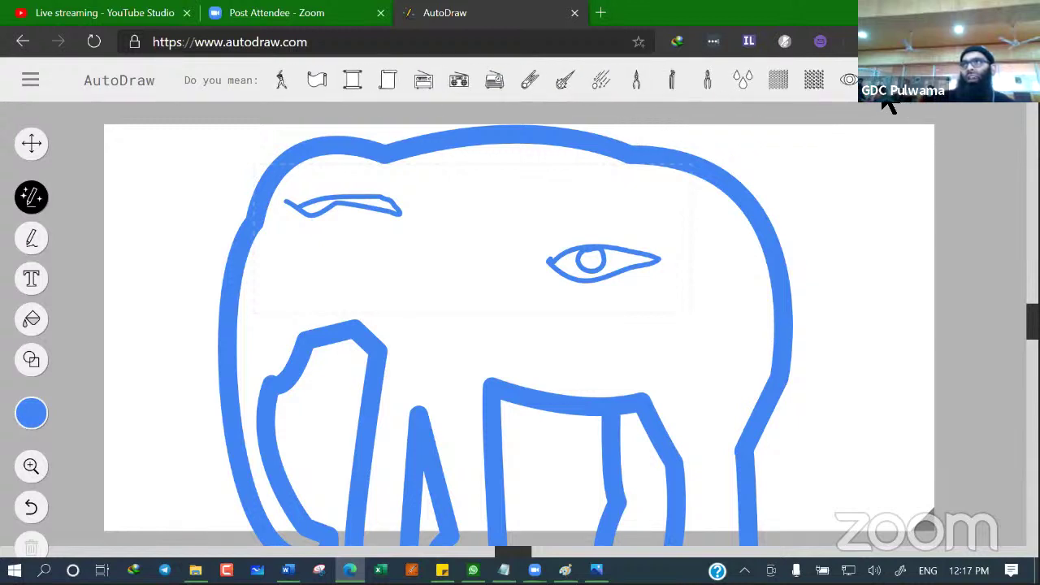
pyautogui.click(861, 86)
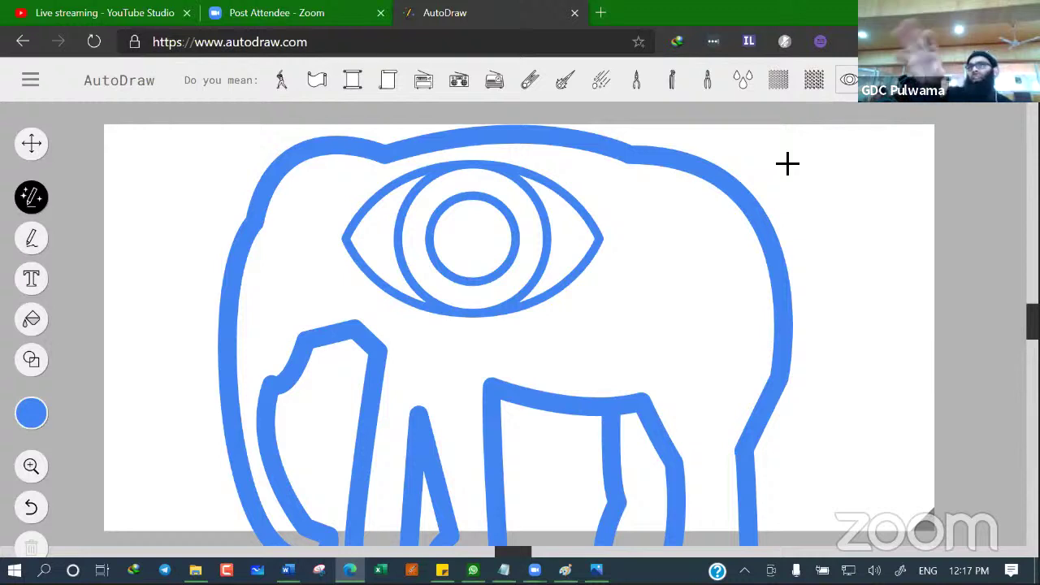
# Step: Draw a thin freehand loop to the left of the elephant
pyautogui.click(30, 240)
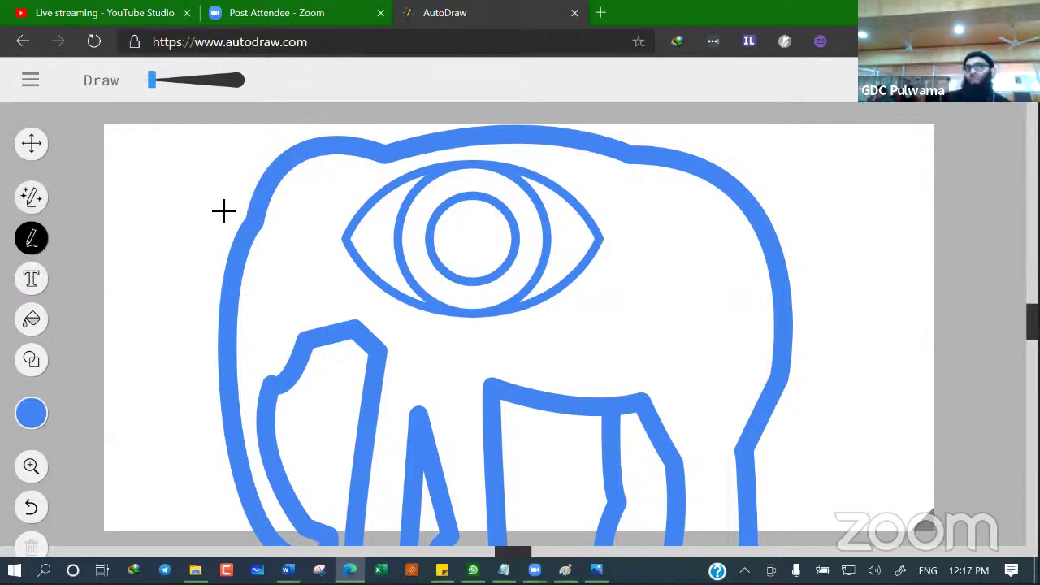
pyautogui.moveTo(213, 209); pyautogui.dragTo(208, 175)
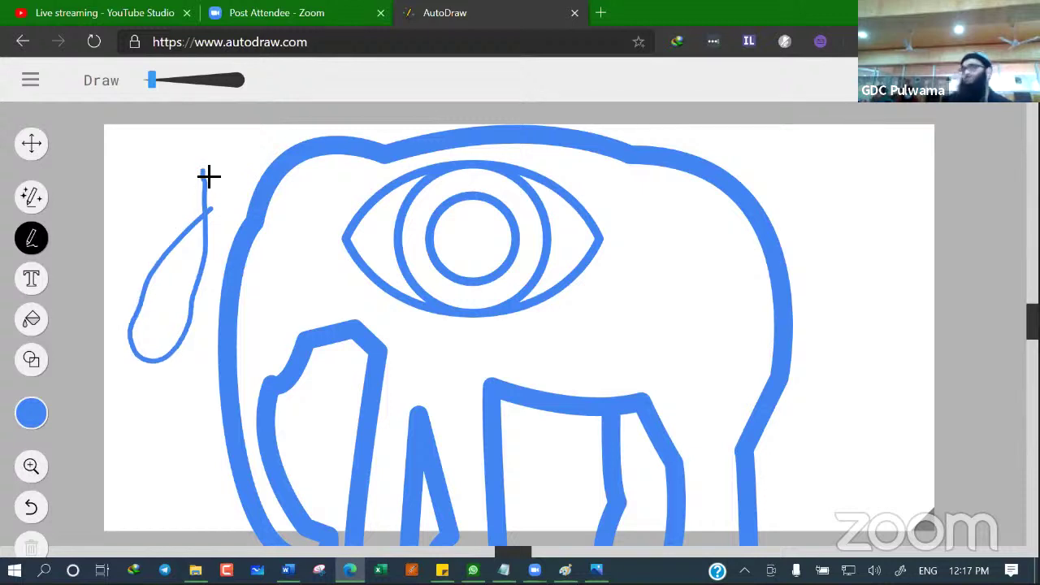
pyautogui.click(35, 293)
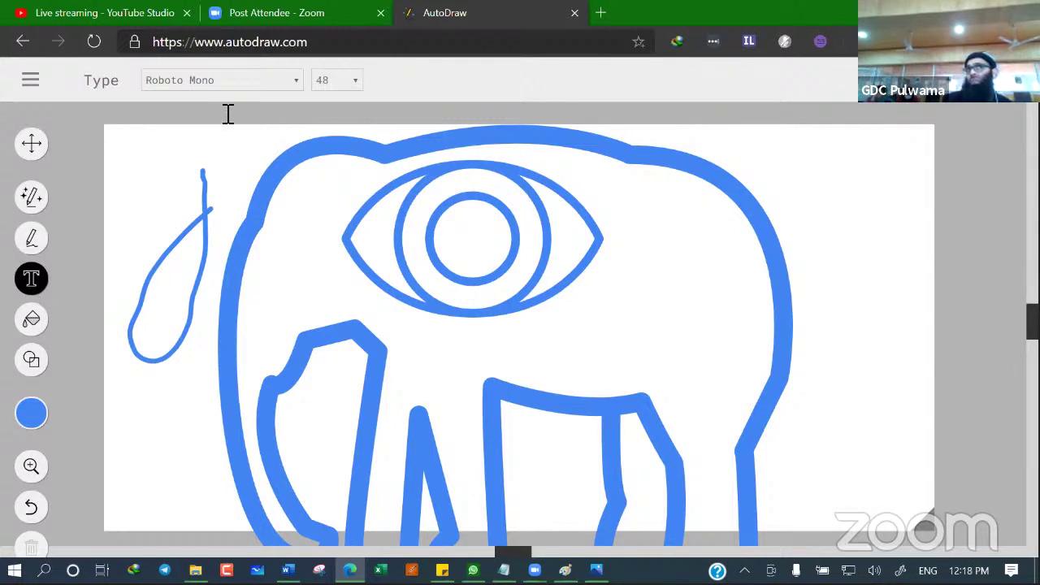
# Step: Make orange the current colour, trying and undoing an orange background fill
pyautogui.click(32, 322)
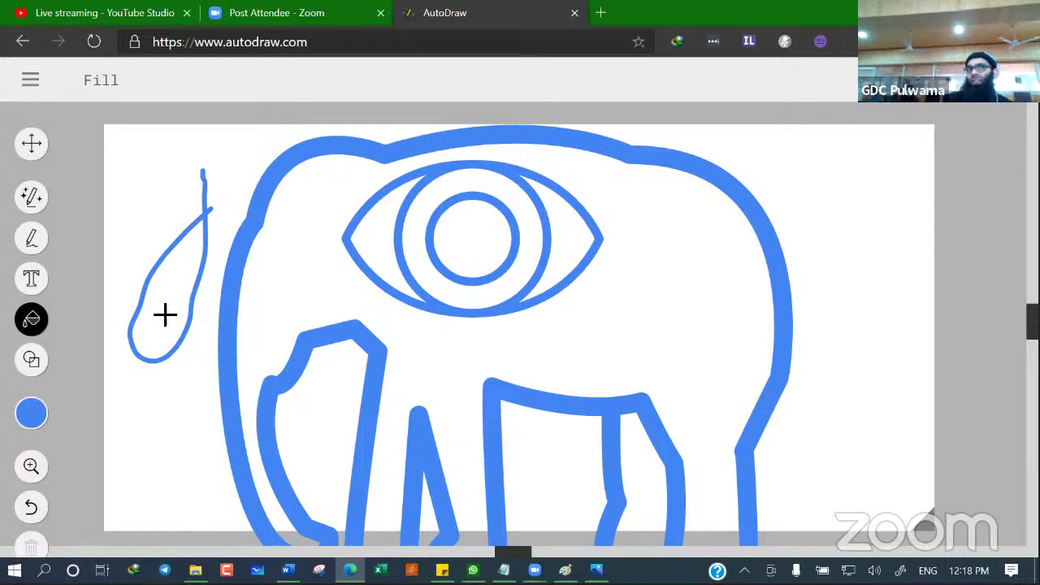
pyautogui.click(29, 423)
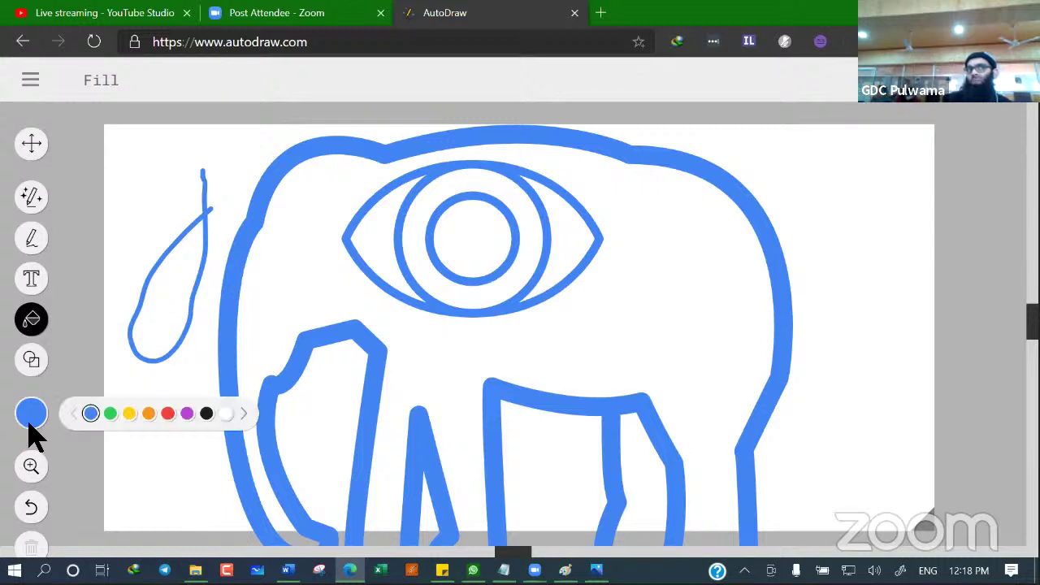
pyautogui.click(251, 421)
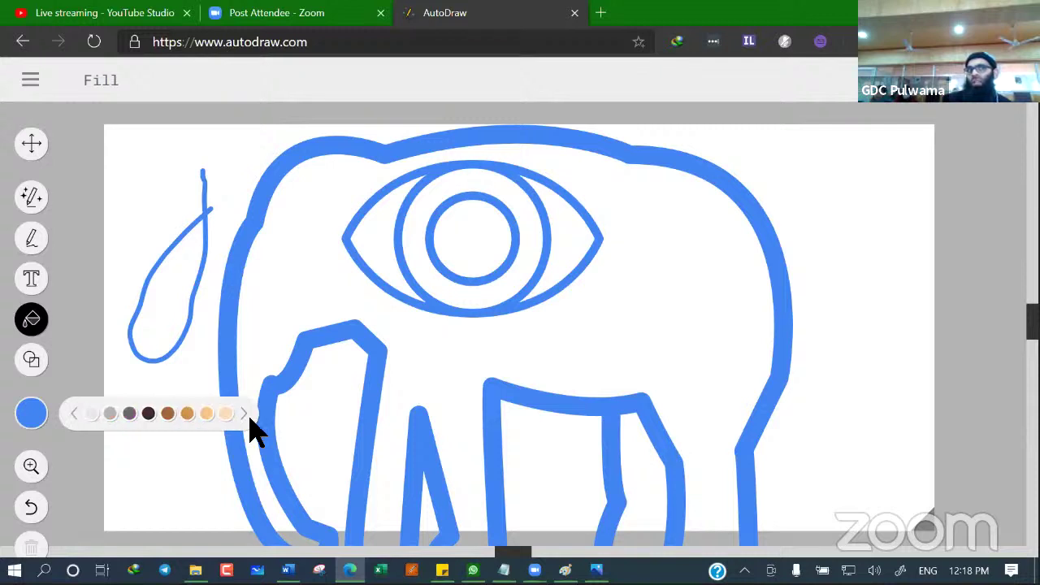
pyautogui.click(187, 414)
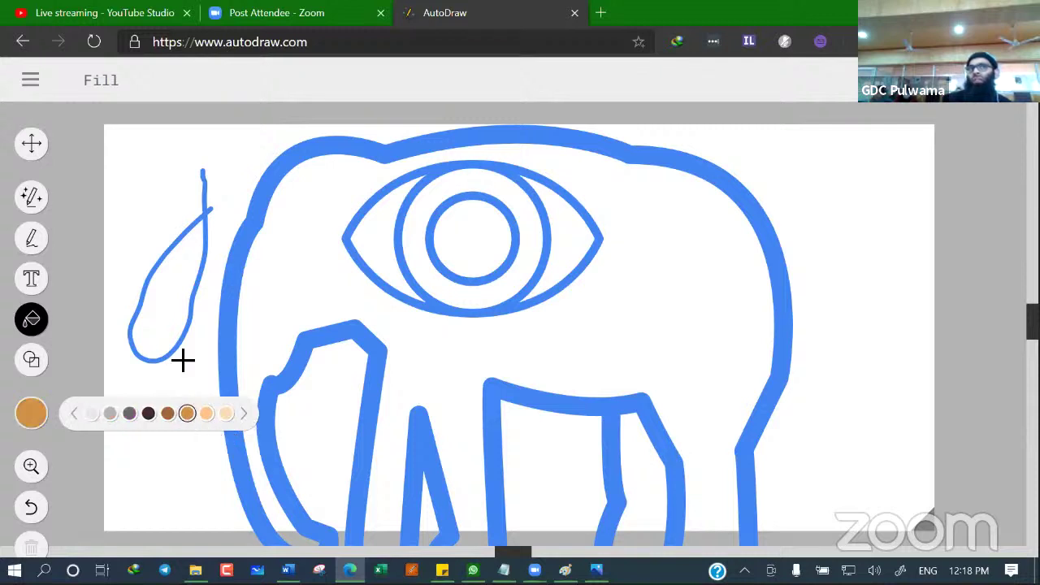
pyautogui.click(175, 301)
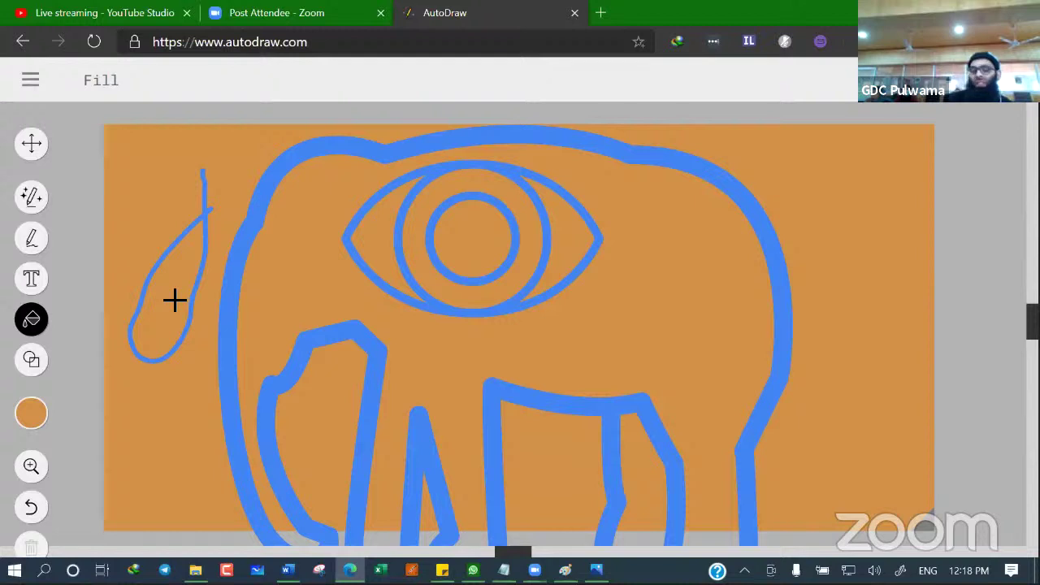
pyautogui.hotkey('ctrl', 'z')
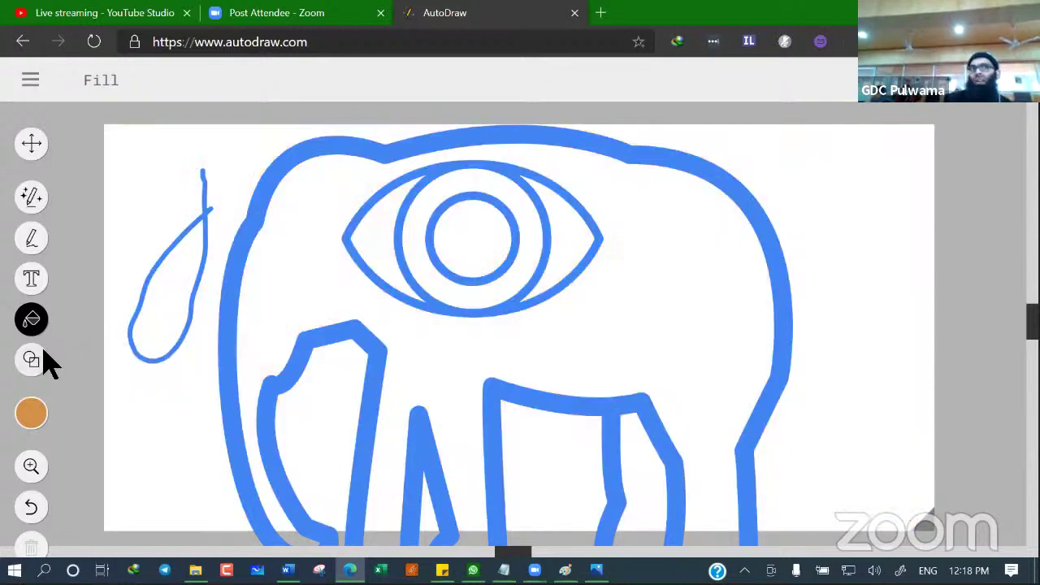
pyautogui.click(24, 369)
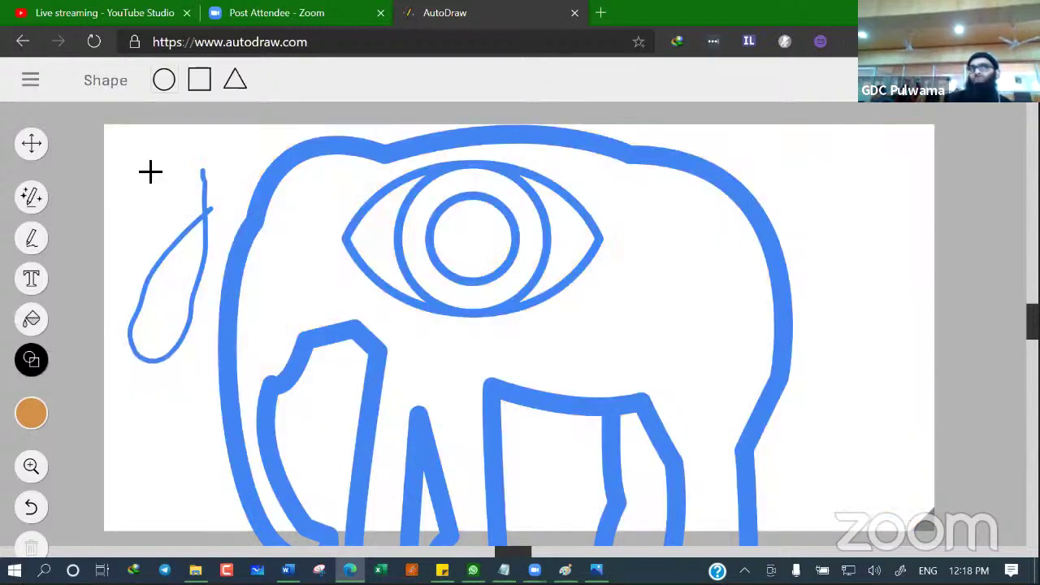
# Step: Add an orange circle top-left, then download the drawing as PNG and open it
pyautogui.moveTo(162, 176); pyautogui.dragTo(183, 211)
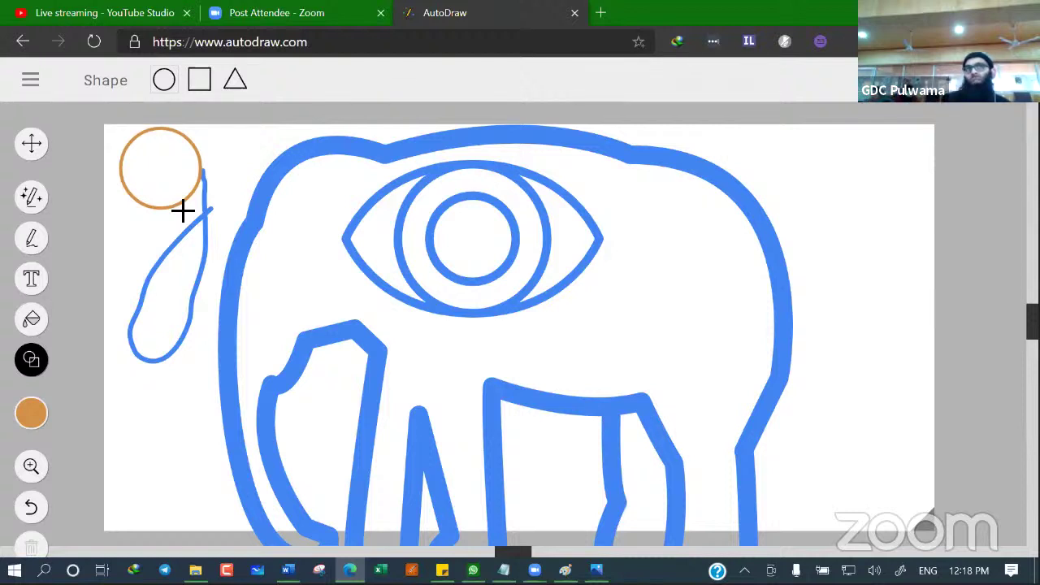
pyautogui.click(31, 80)
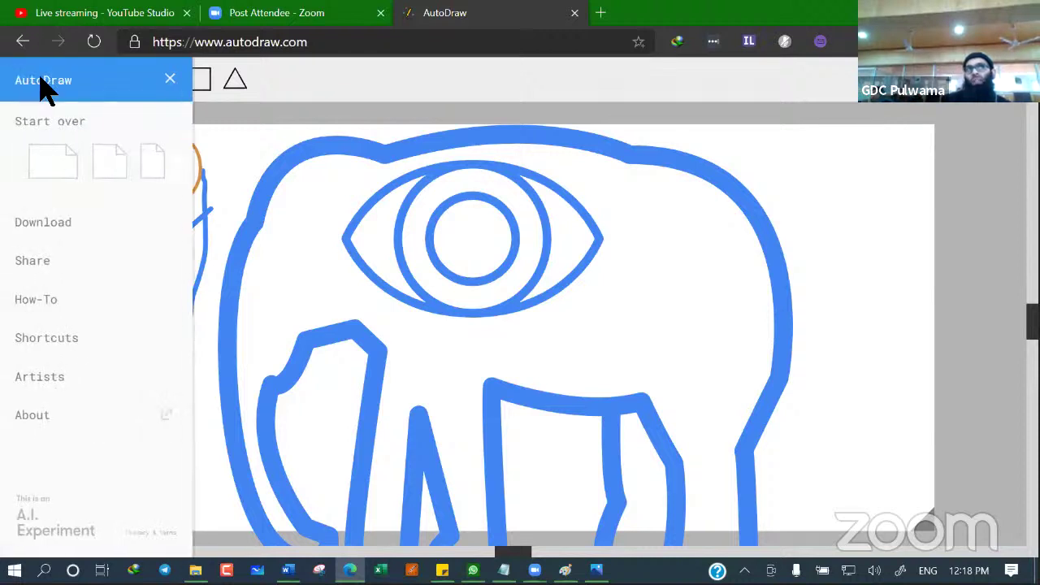
pyautogui.click(46, 226)
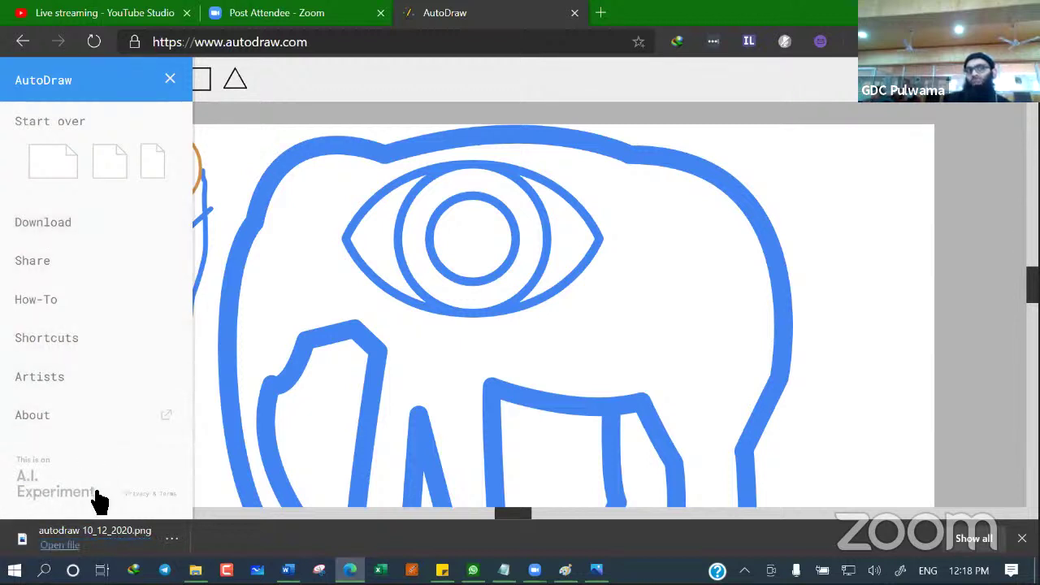
pyautogui.click(58, 544)
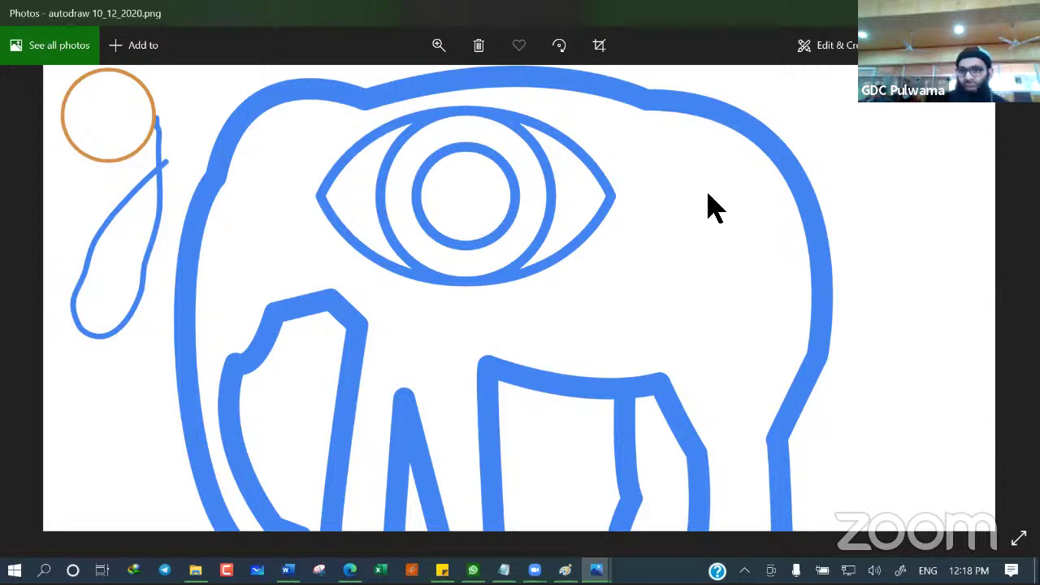
# Step: Switch from Photos back to AutoDraw in Edge with Alt+Tab
pyautogui.hotkey('alt', 'Tab')
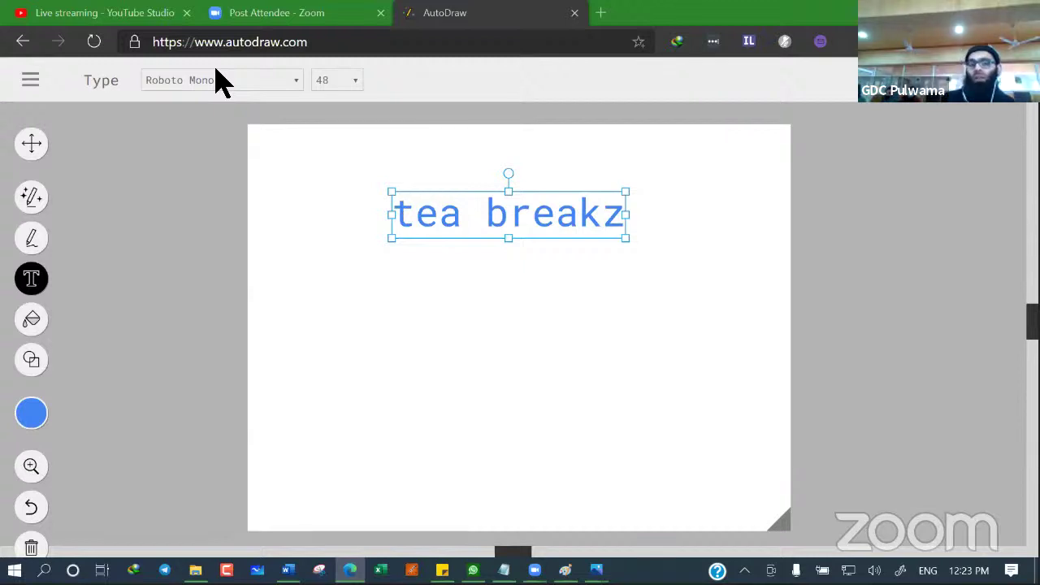
# Step: Navigate the browser to draw.io, loading app.diagrams.net
pyautogui.click(253, 44)
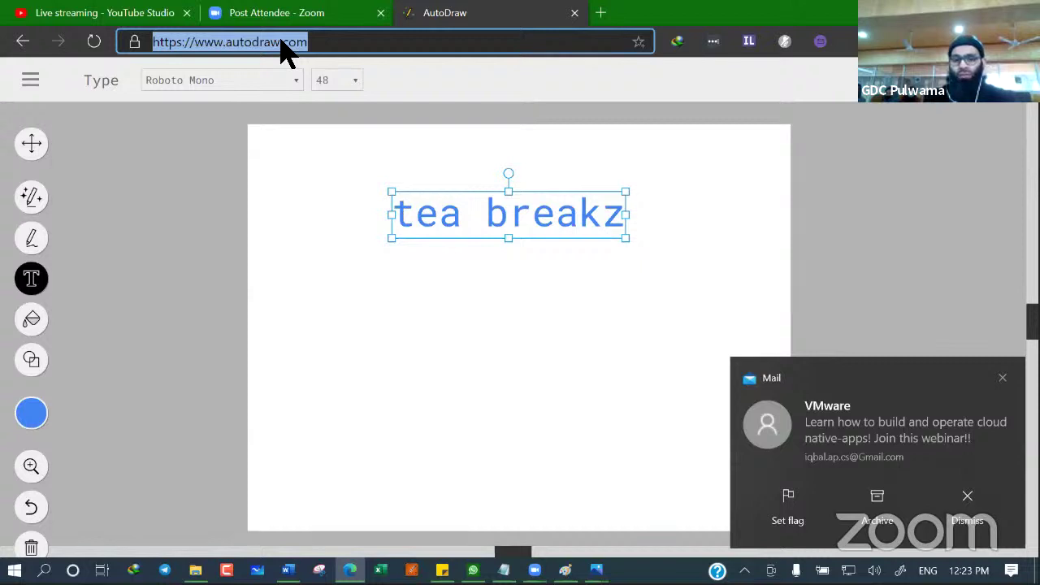
pyautogui.write('drwa')
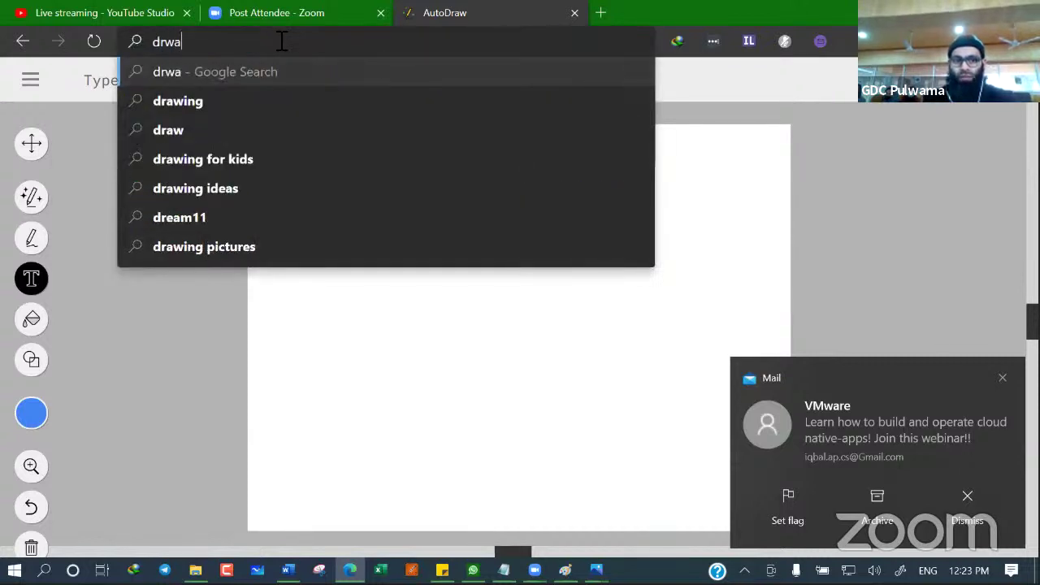
pyautogui.press('BackSpace')
pyautogui.press('BackSpace')
pyautogui.write('aw.io')
pyautogui.press('Return')
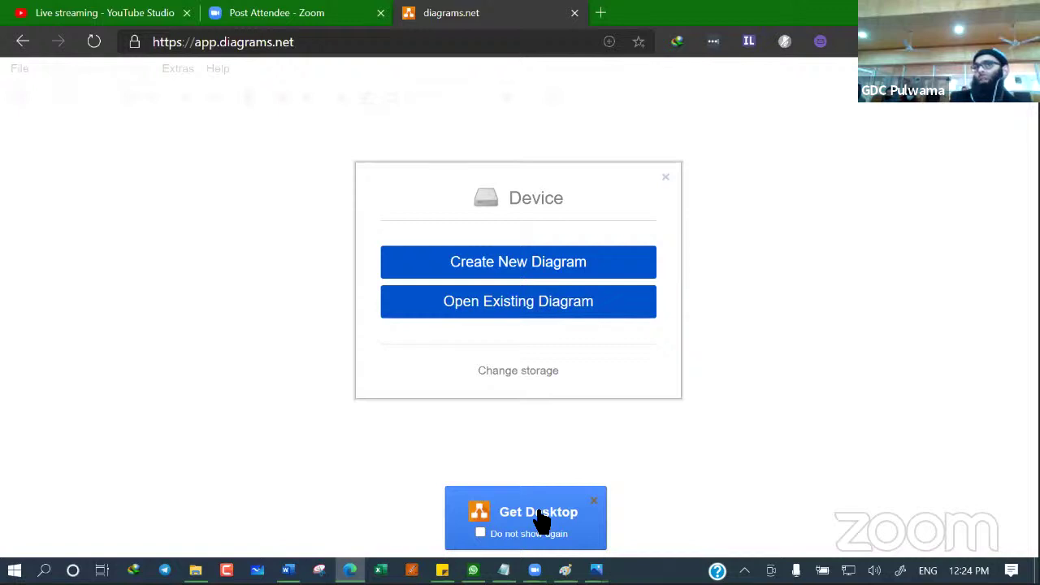
# Step: Start a new diagram on the device and browse the Business templates
pyautogui.click(500, 272)
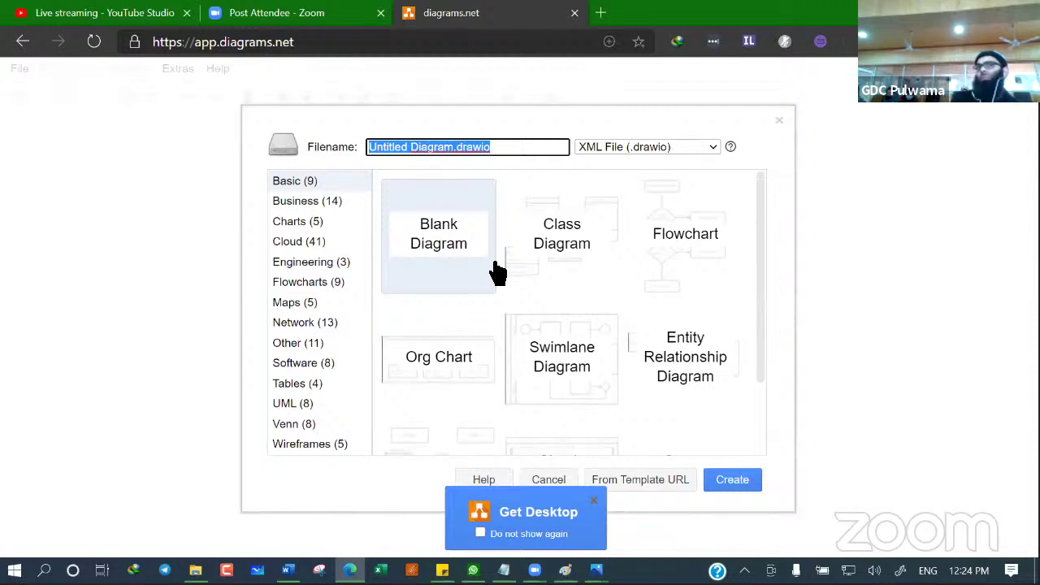
pyautogui.click(298, 193)
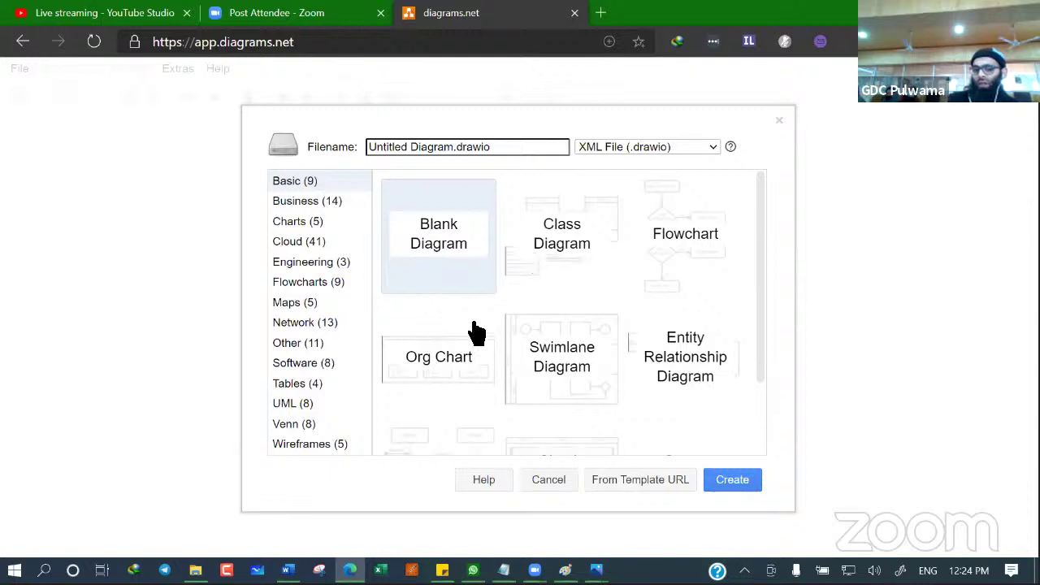
pyautogui.scroll(-1, 474, 340)
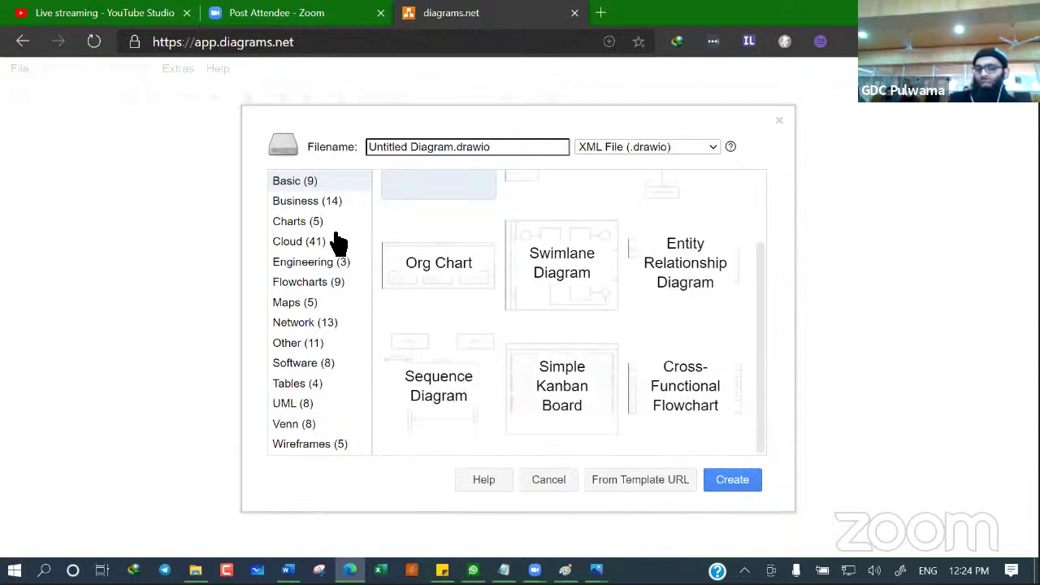
pyautogui.click(324, 209)
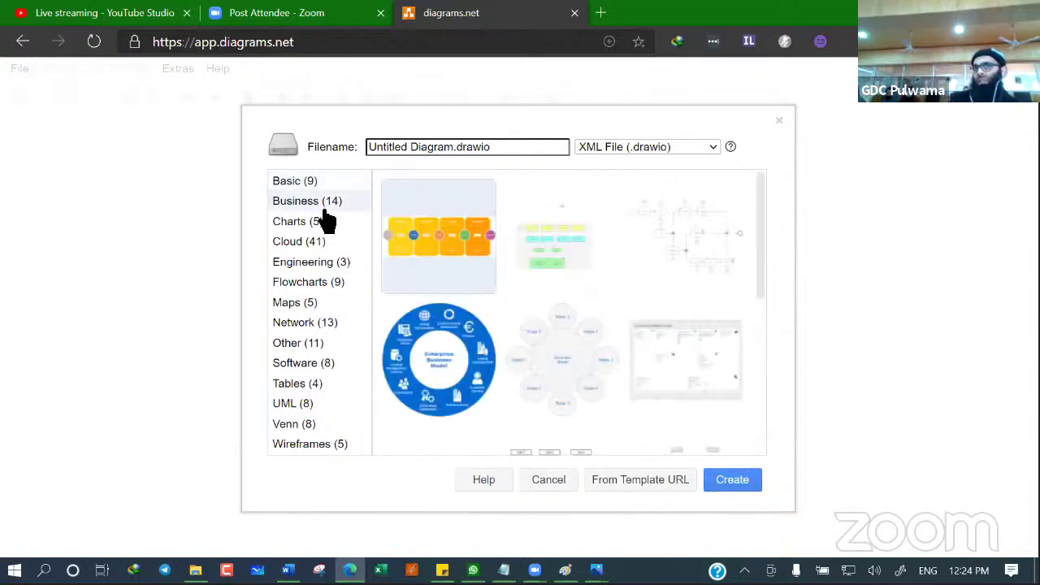
pyautogui.scroll(-3, 589, 301)
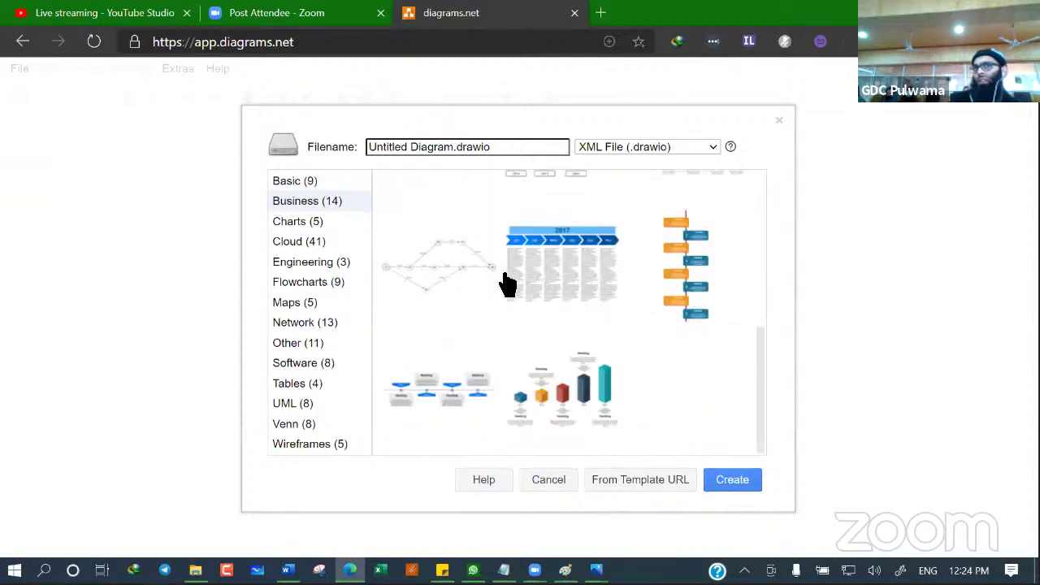
# Step: Browse Charts, Cloud, Network and Venn templates, then pick Basic's Flowchart
pyautogui.click(297, 232)
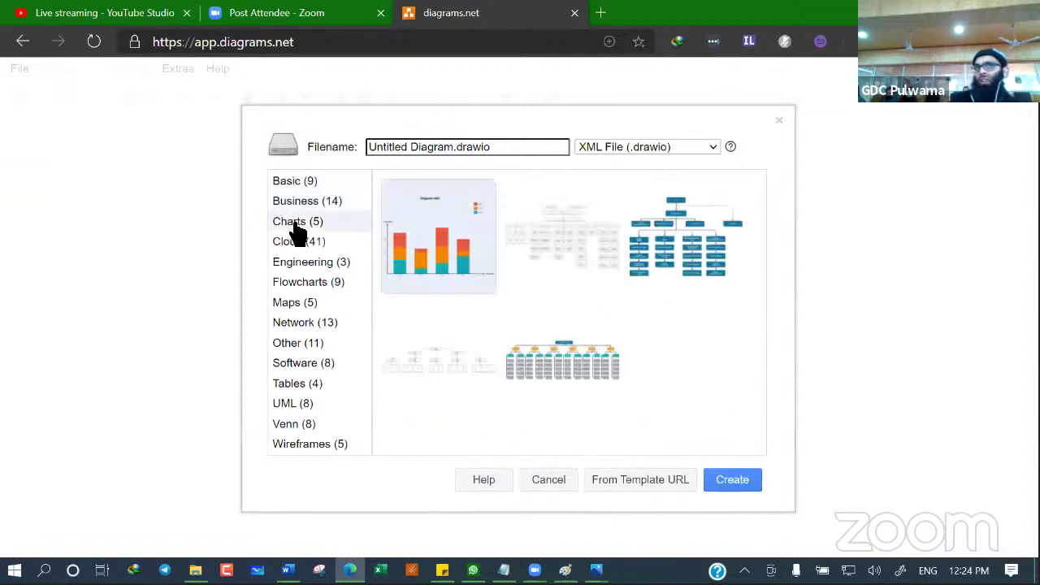
pyautogui.click(301, 248)
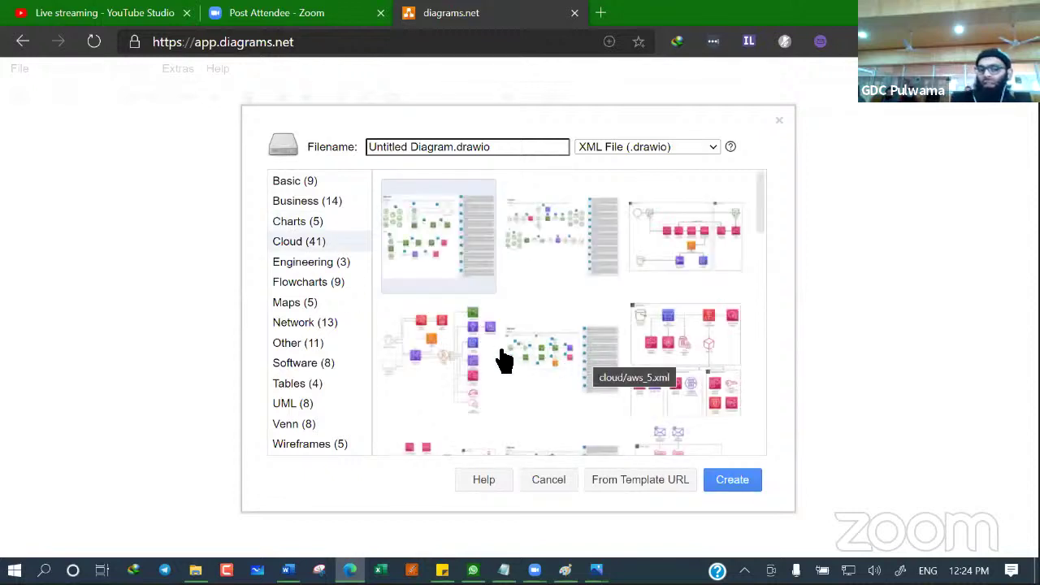
pyautogui.click(294, 332)
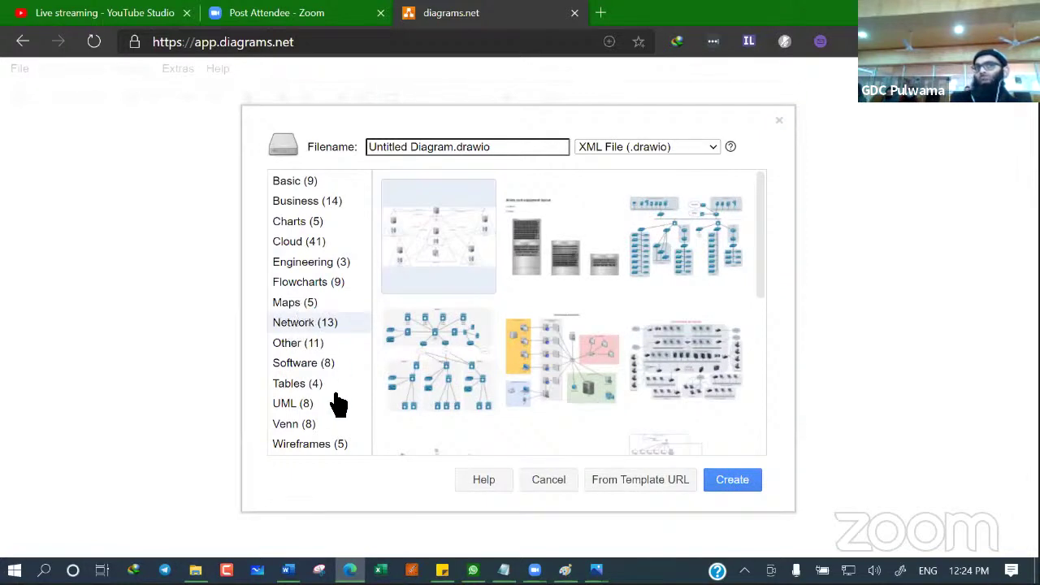
pyautogui.click(297, 422)
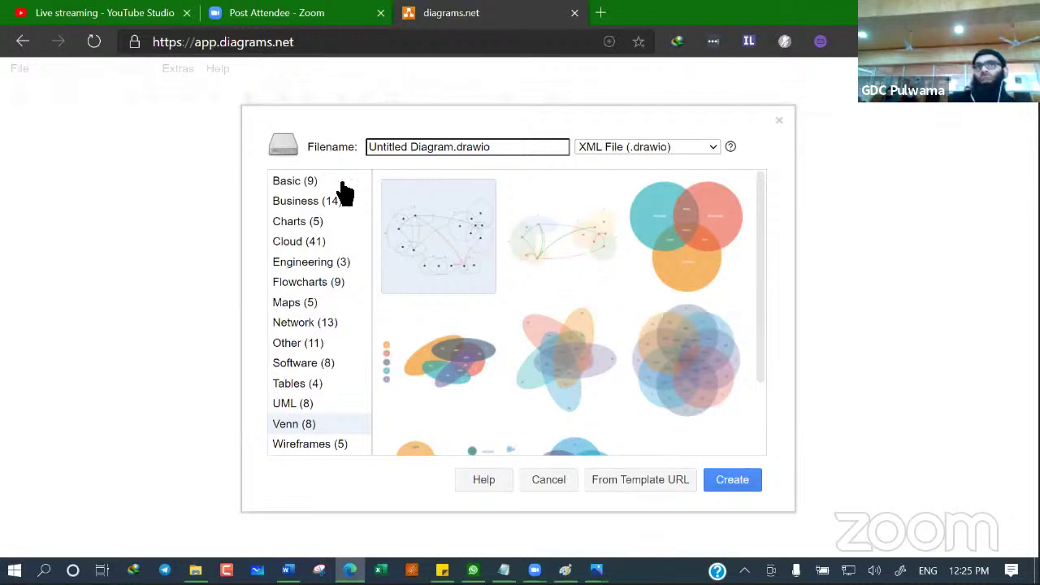
pyautogui.click(298, 183)
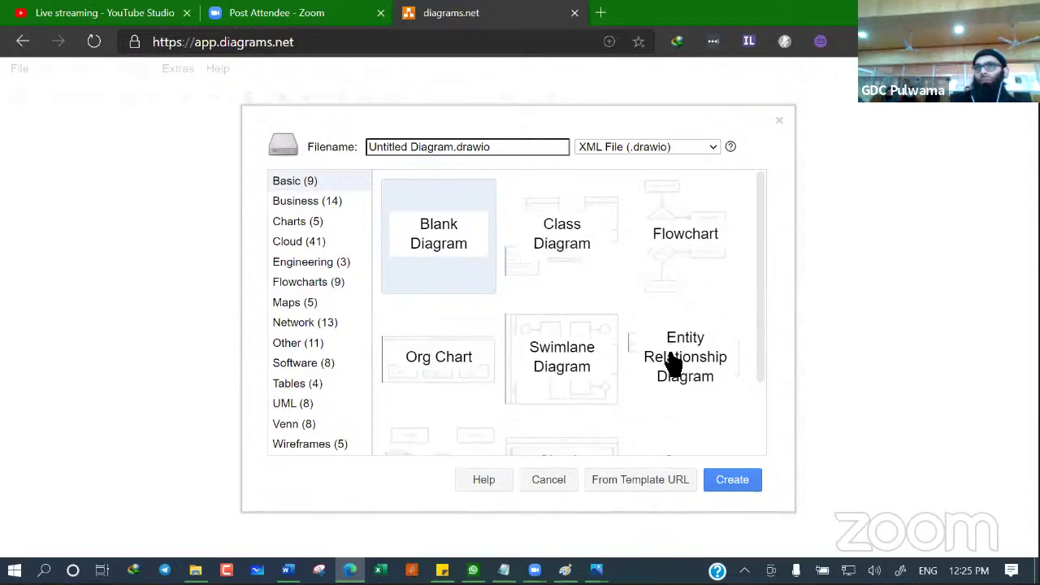
pyautogui.press('Return')
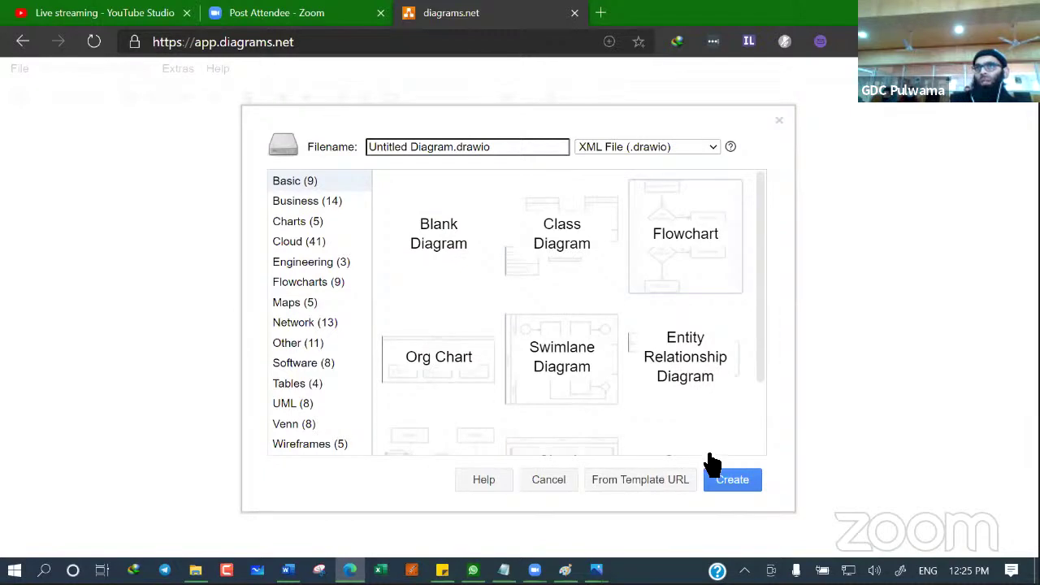
# Step: Create the Flowchart diagram and save it as testdrawing.drawio
pyautogui.click(736, 481)
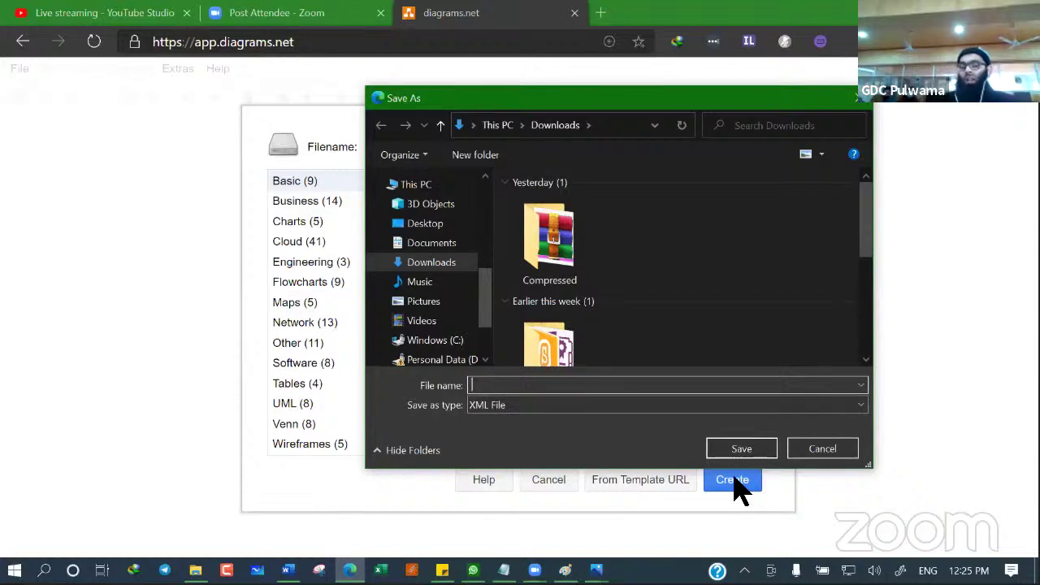
pyautogui.write('tes')
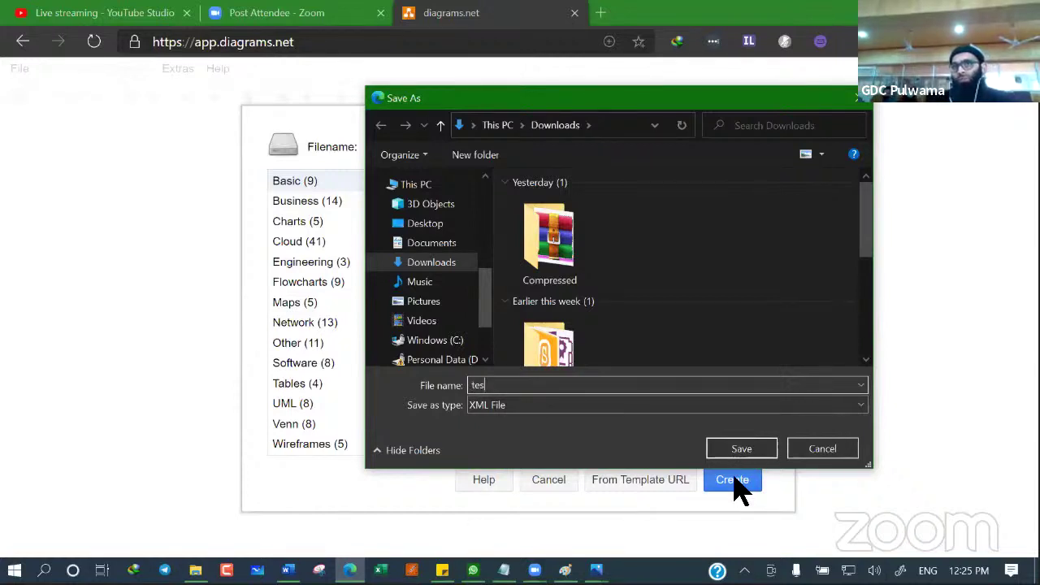
pyautogui.write('tdrawing')
pyautogui.press('Return')
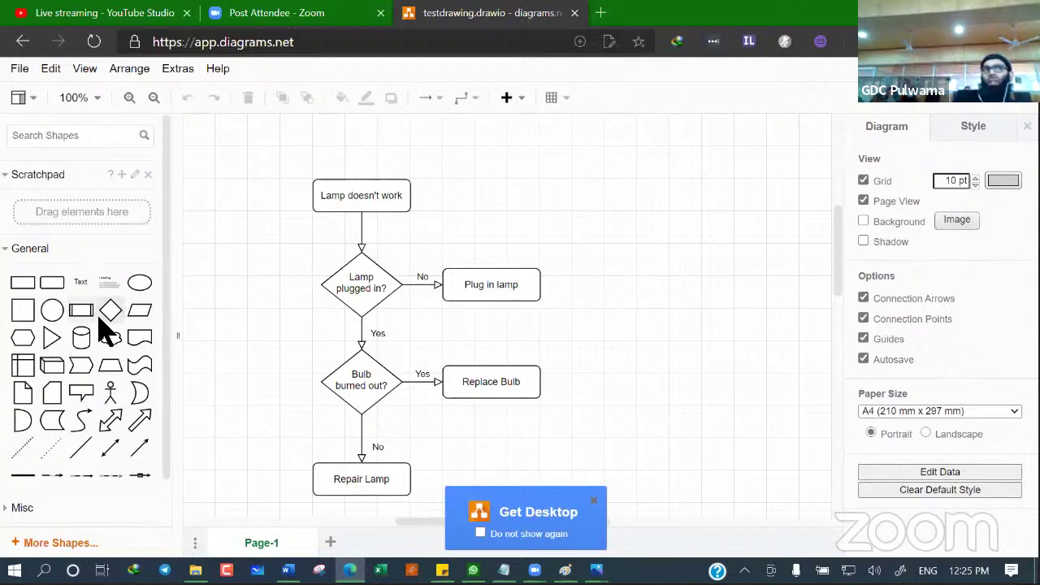
# Step: Place a rounded rectangle right of 'Lamp doesn't work' and draw an arrow from that step to it
pyautogui.scroll(-1, 102, 329)
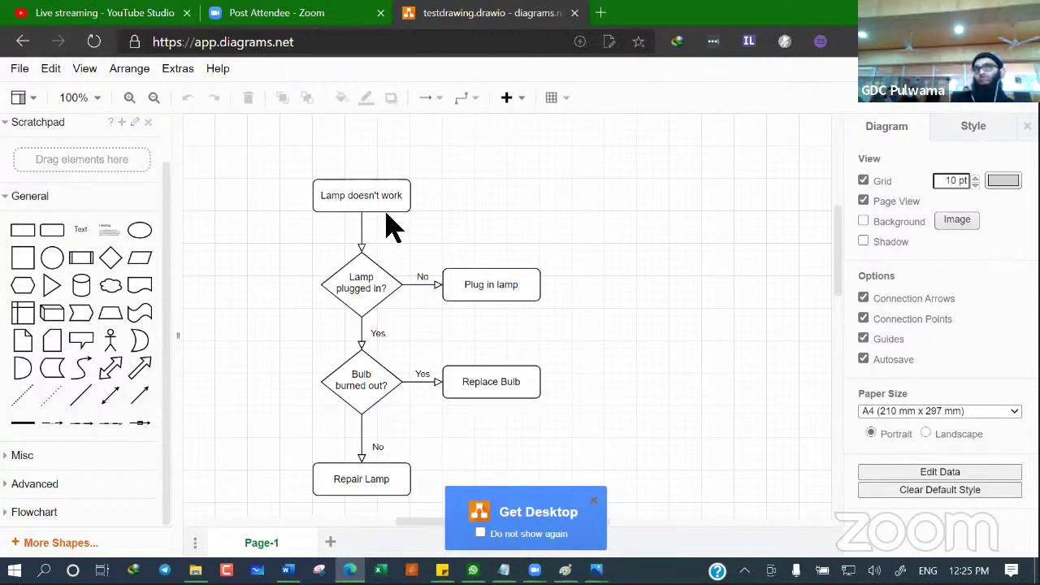
pyautogui.moveTo(361, 195)
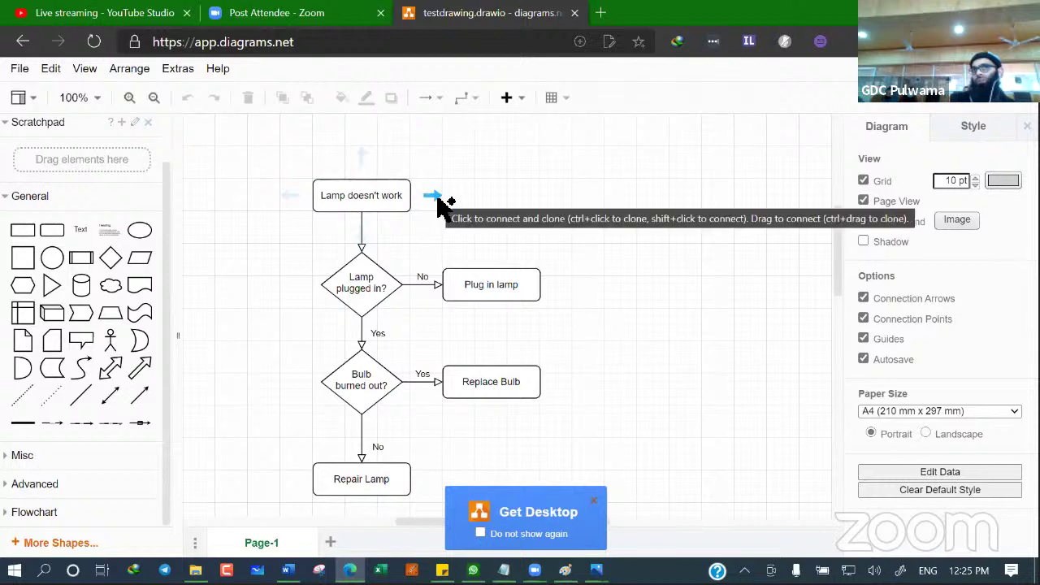
pyautogui.moveTo(439, 198)
pyautogui.mouseDown()
pyautogui.moveTo(603, 190)
pyautogui.moveTo(665, 200)
pyautogui.moveTo(524, 195)
pyautogui.mouseUp()
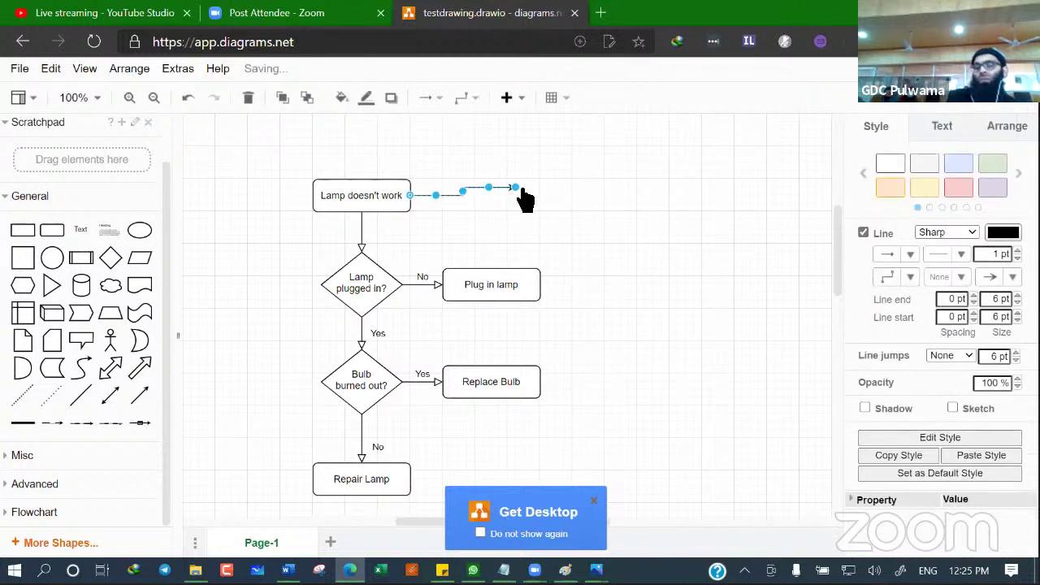
pyautogui.press('Delete')
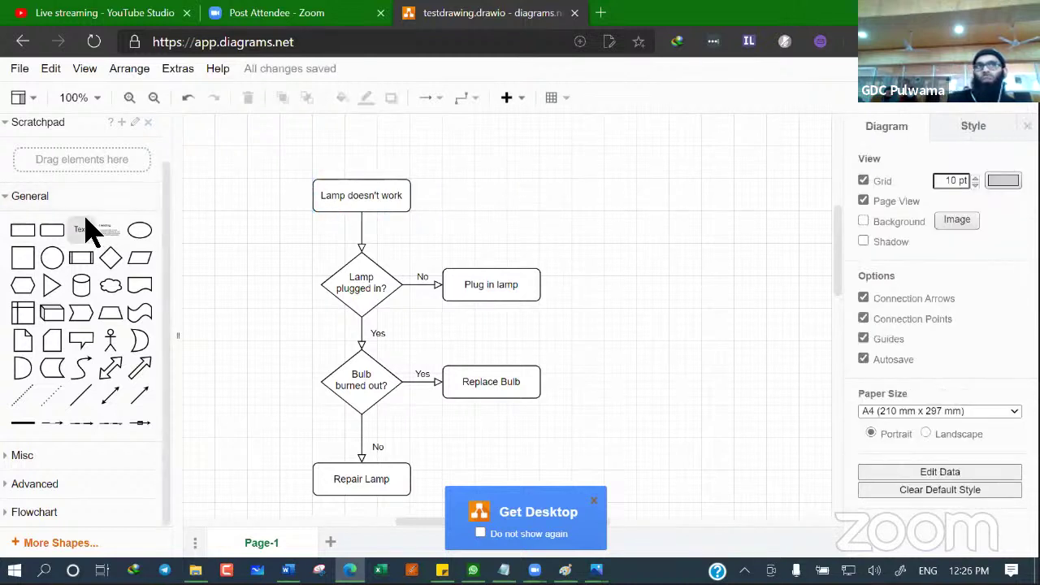
pyautogui.click(63, 230)
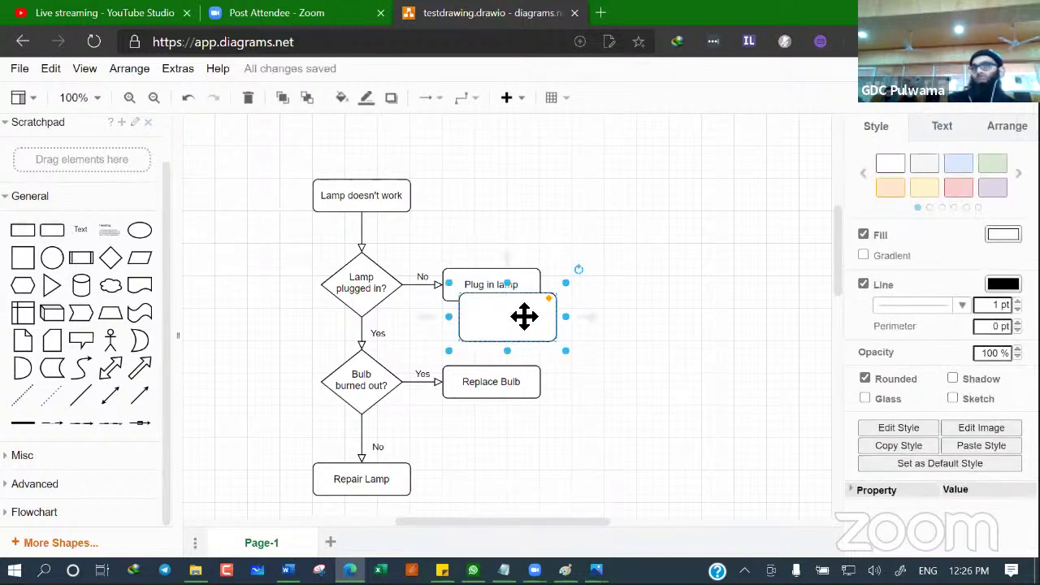
pyautogui.moveTo(524, 317); pyautogui.dragTo(646, 204)
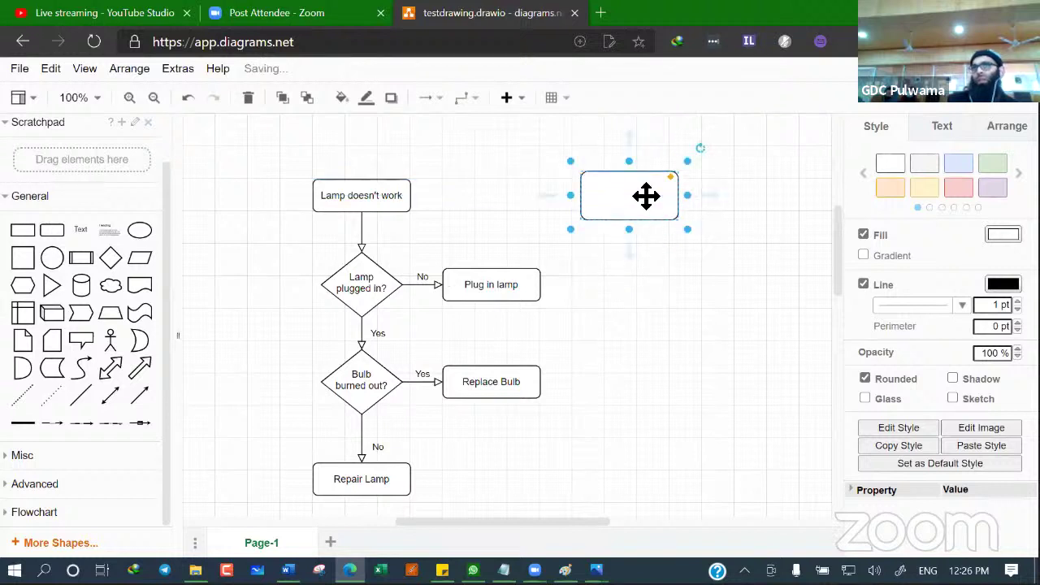
pyautogui.click(415, 197)
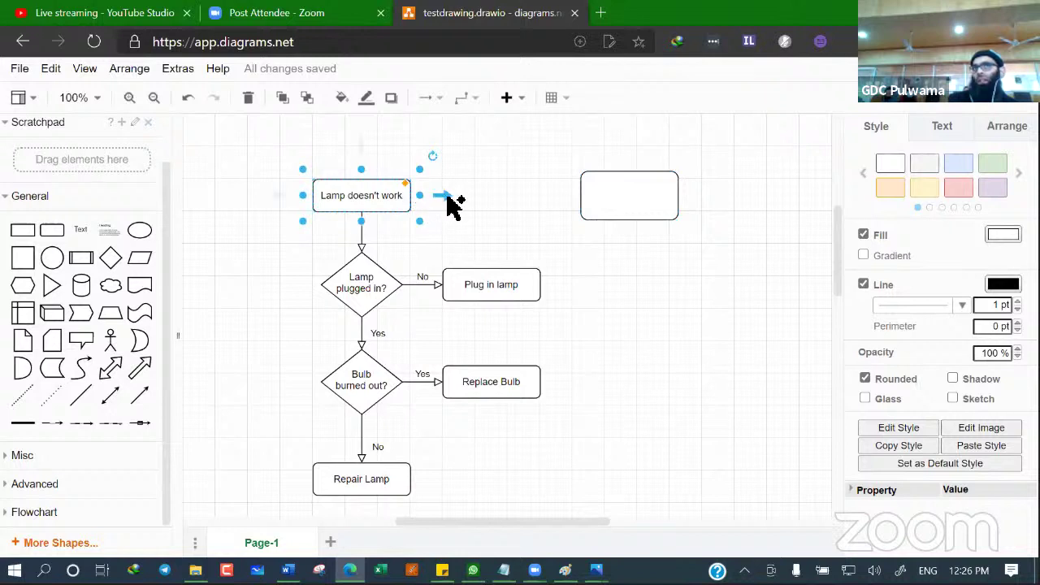
pyautogui.moveTo(453, 203)
pyautogui.mouseDown()
pyautogui.moveTo(608, 201)
pyautogui.moveTo(611, 174)
pyautogui.moveTo(615, 198)
pyautogui.mouseUp()
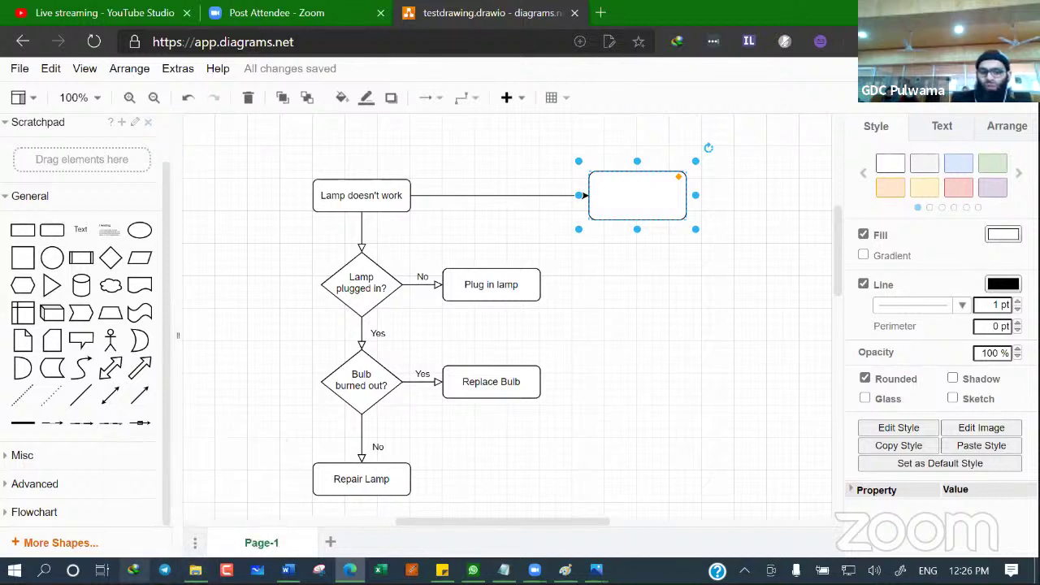
# Step: Launch Microsoft Store from the app list and reload its page
pyautogui.click(15, 570)
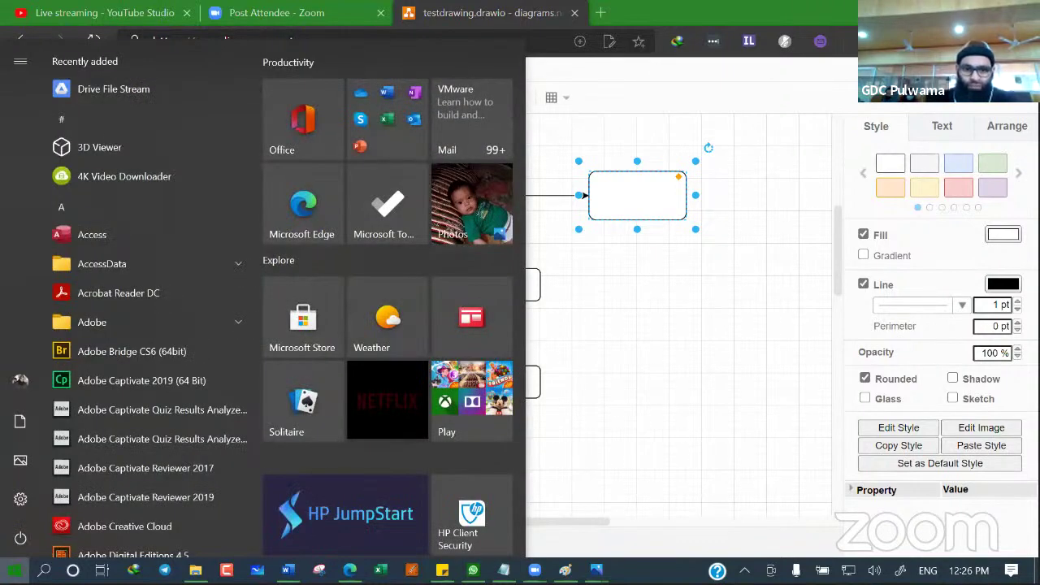
pyautogui.write('play')
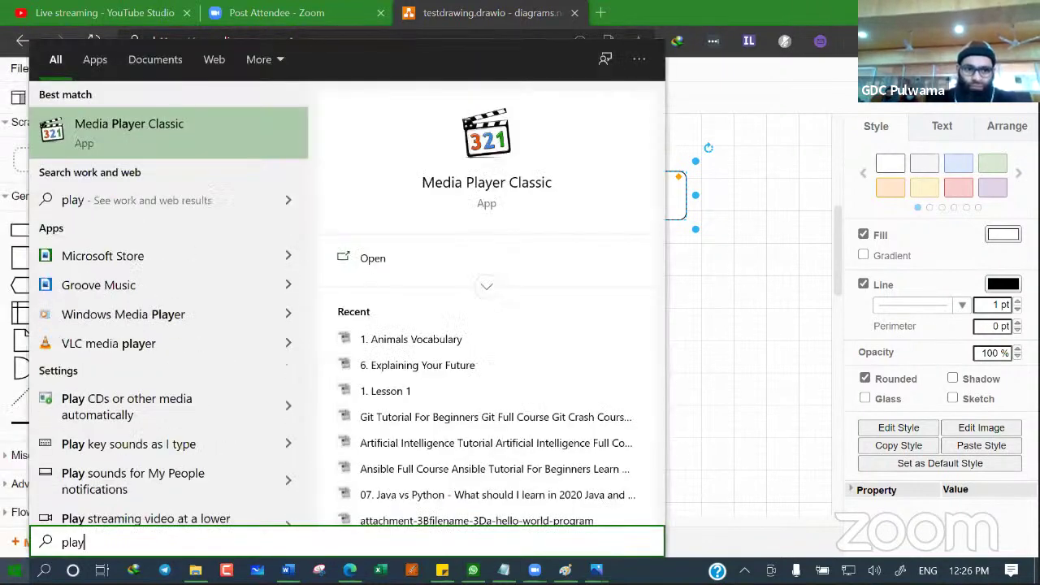
pyautogui.click(114, 277)
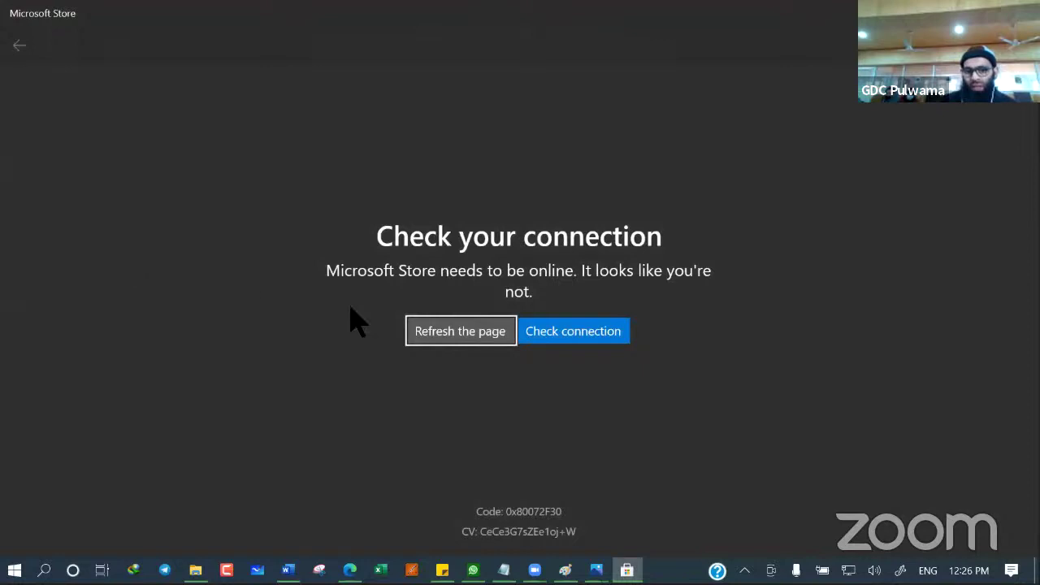
pyautogui.click(443, 338)
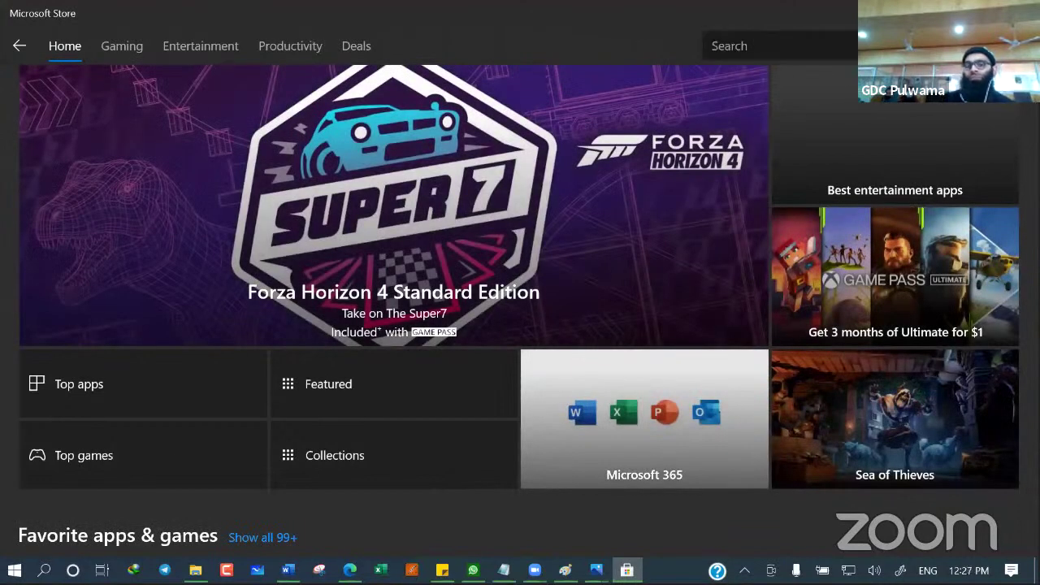
# Step: Search the Store for draw.io, view the draw.io Diagrams app, then minimise to the desktop
pyautogui.click(840, 54)
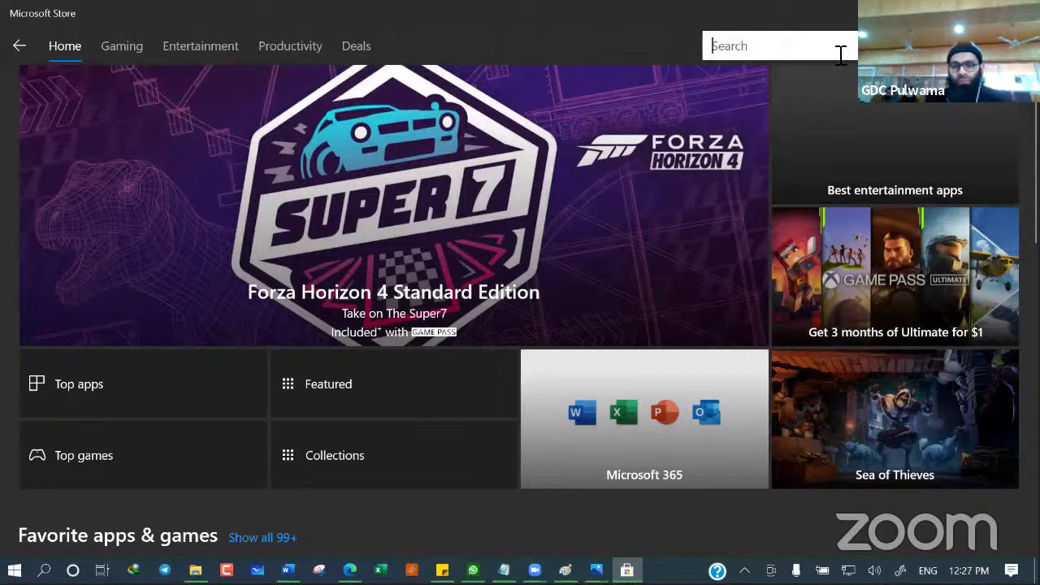
pyautogui.write('draw.io')
pyautogui.press('Return')
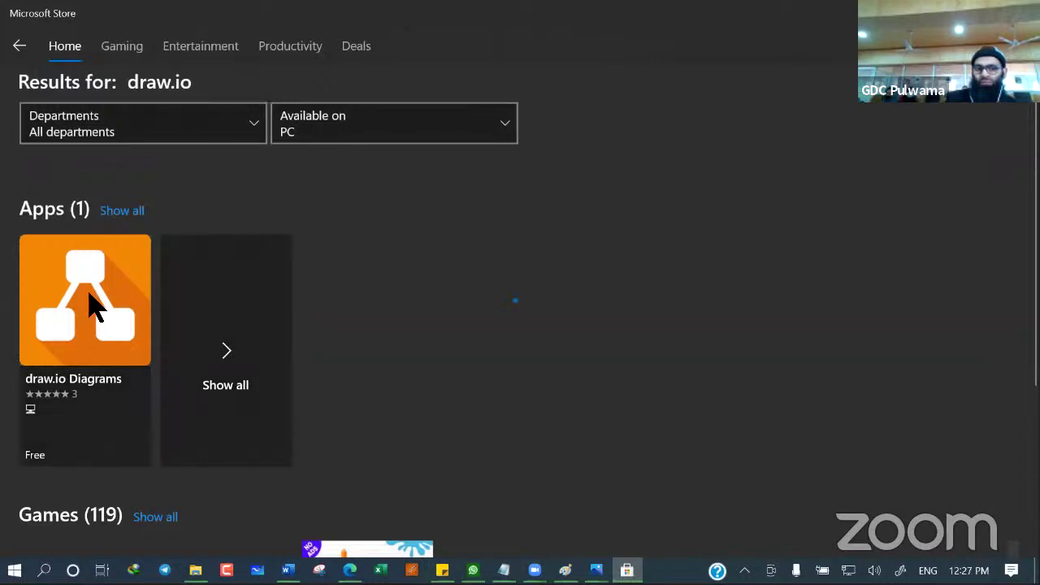
pyautogui.click(91, 307)
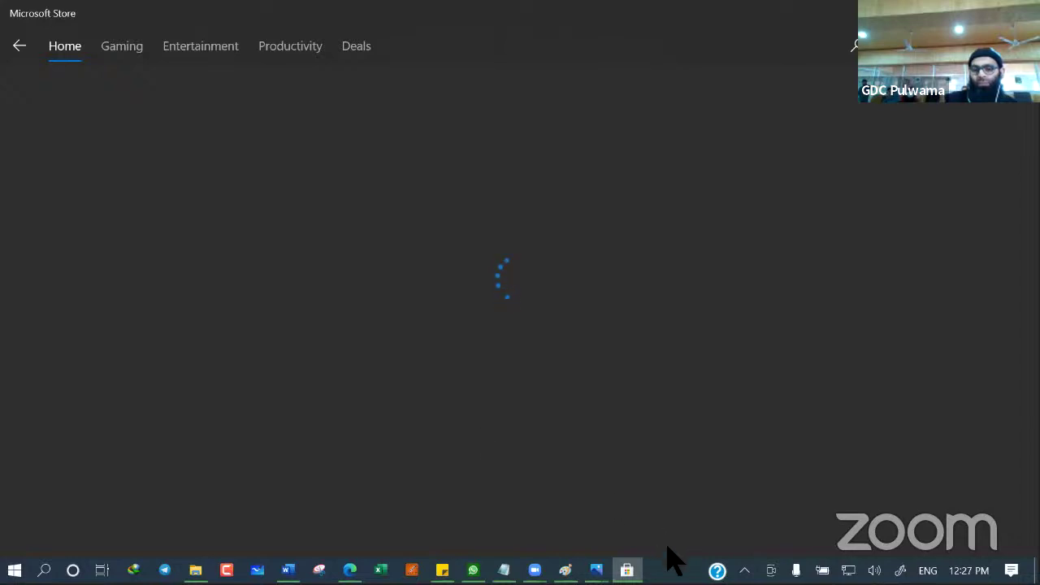
pyautogui.click(627, 569)
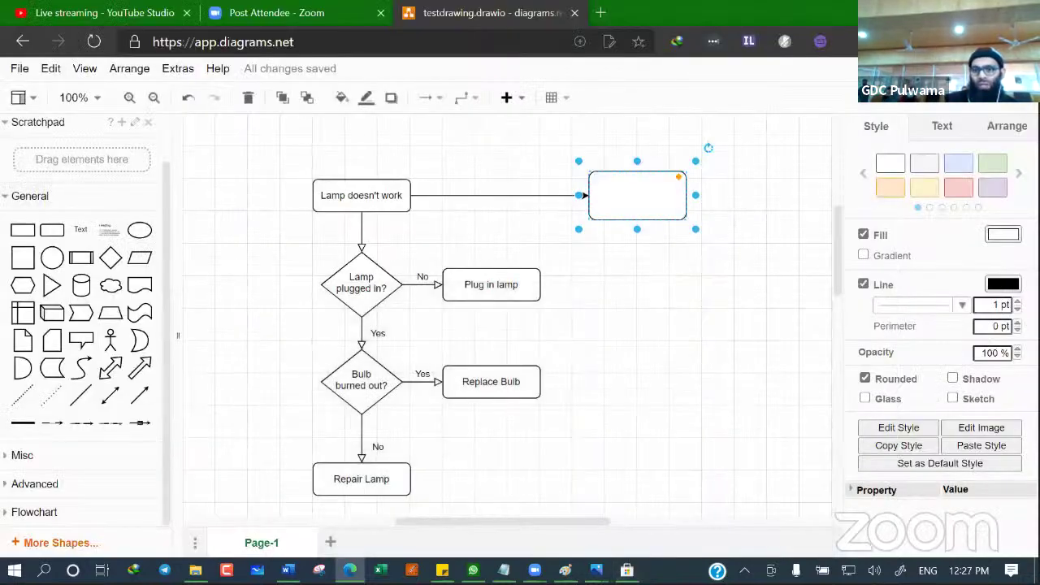
pyautogui.press('super+d')
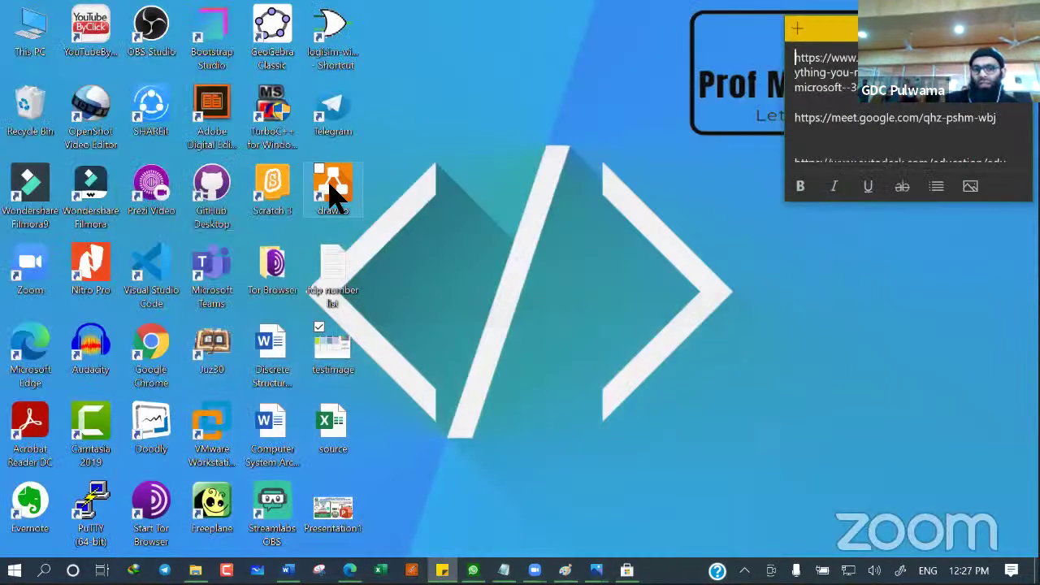
# Step: Launch draw.io Desktop and create a new diagram from the Engineering resistor circuit template
pyautogui.click(336, 192)
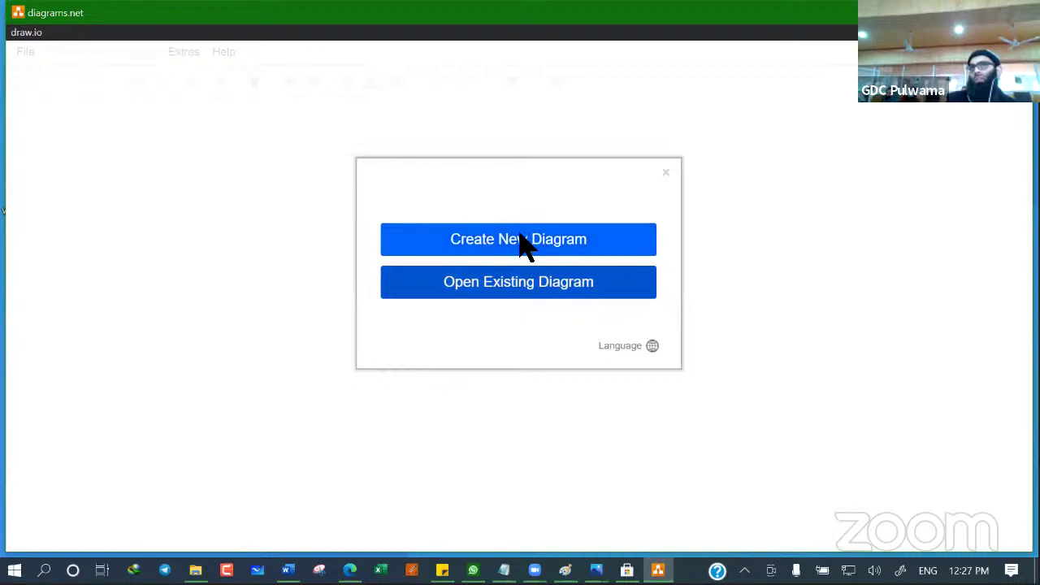
pyautogui.click(520, 238)
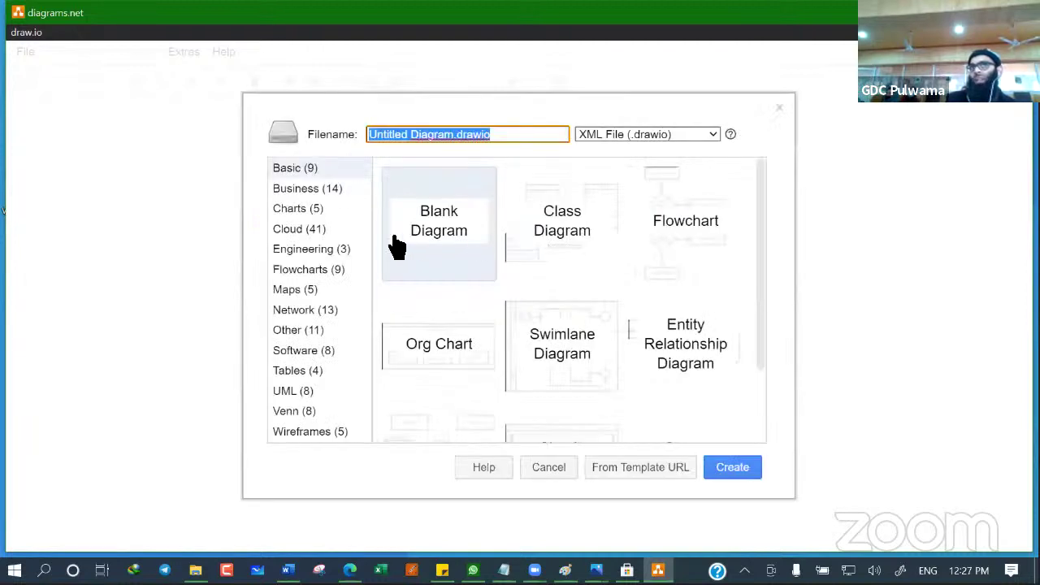
pyautogui.click(305, 252)
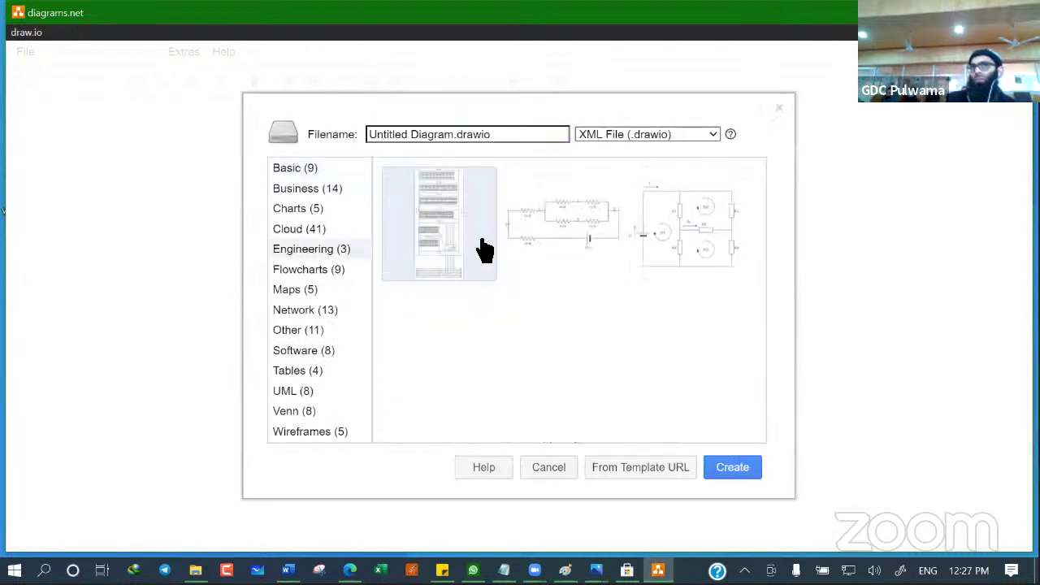
pyautogui.click(538, 238)
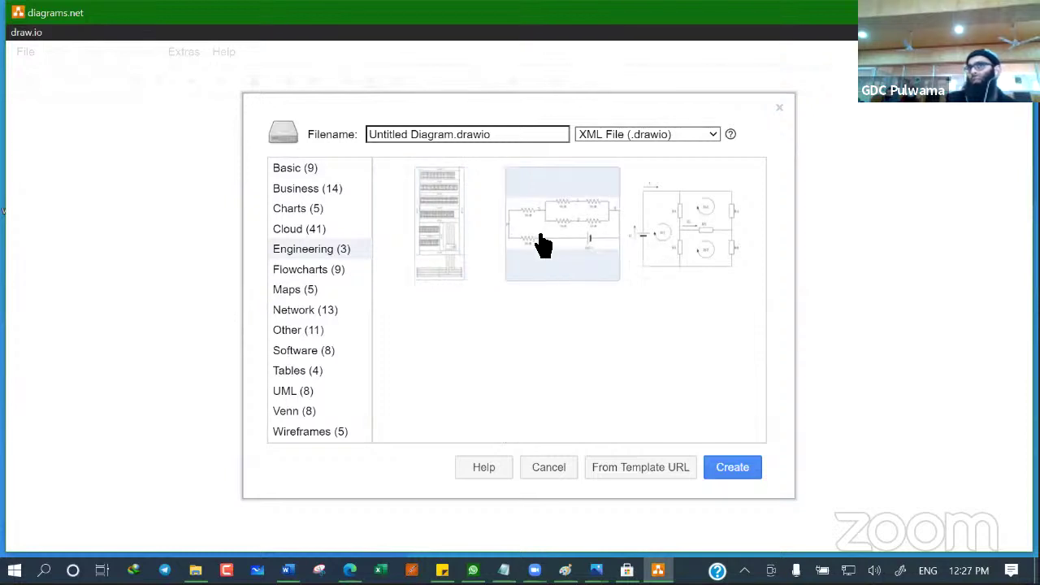
pyautogui.click(732, 472)
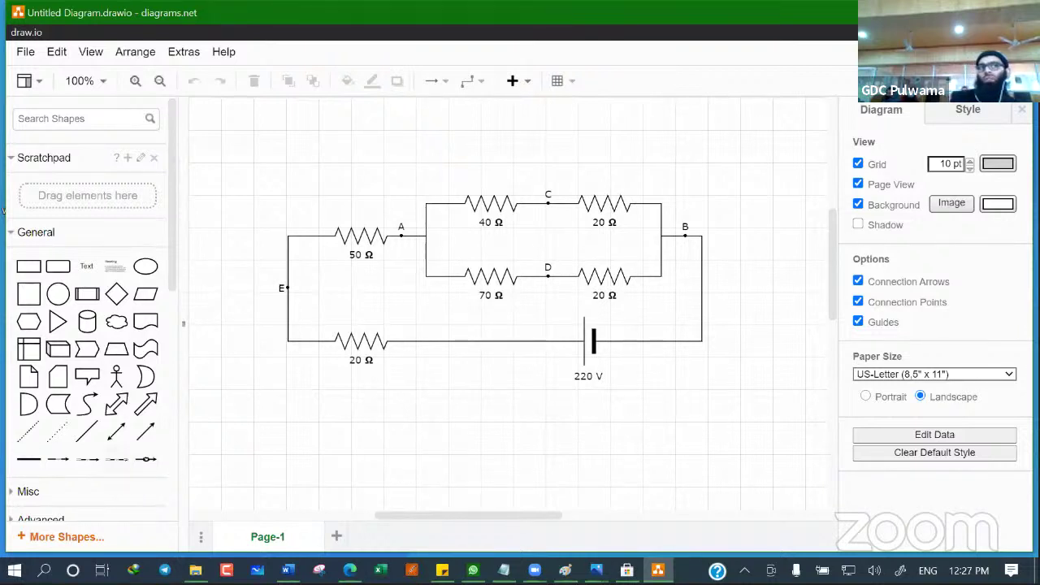
# Step: Expand the Electrical / Logic Gates and Electrical / Resistors libraries in the Shapes sidebar
pyautogui.scroll(-10, 98, 390)
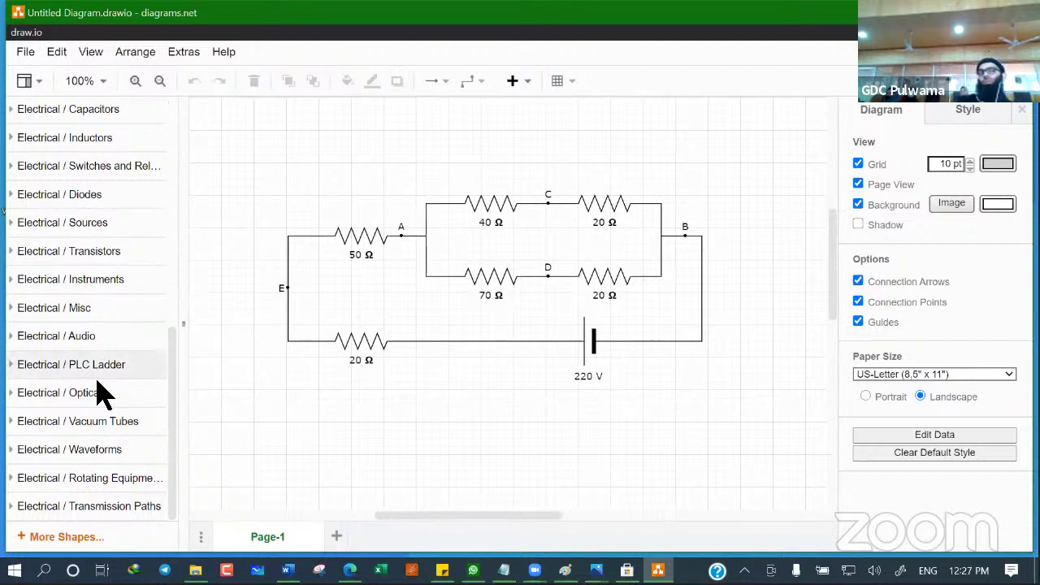
pyautogui.scroll(2, 56, 344)
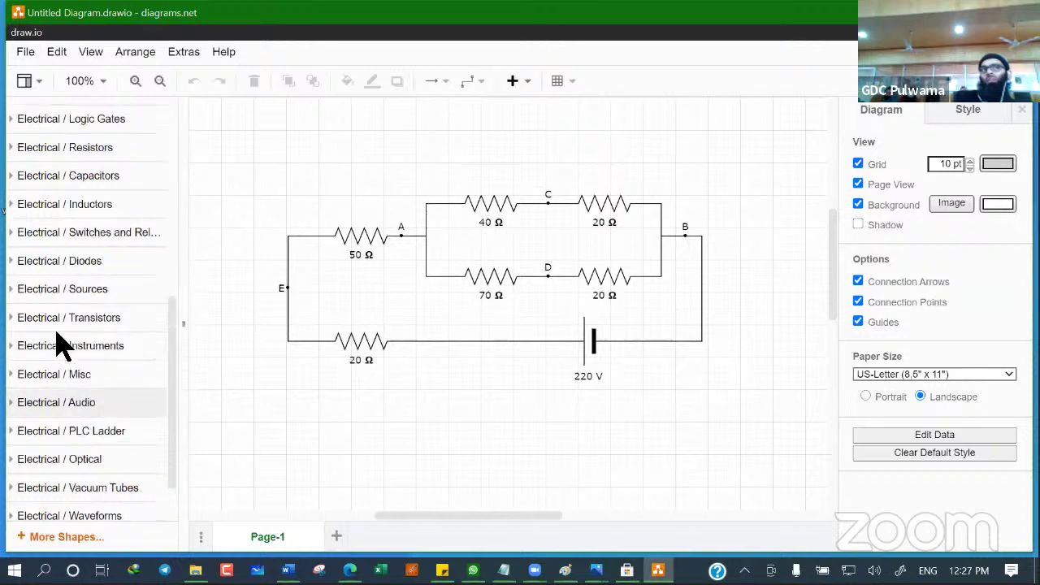
pyautogui.scroll(2, 56, 344)
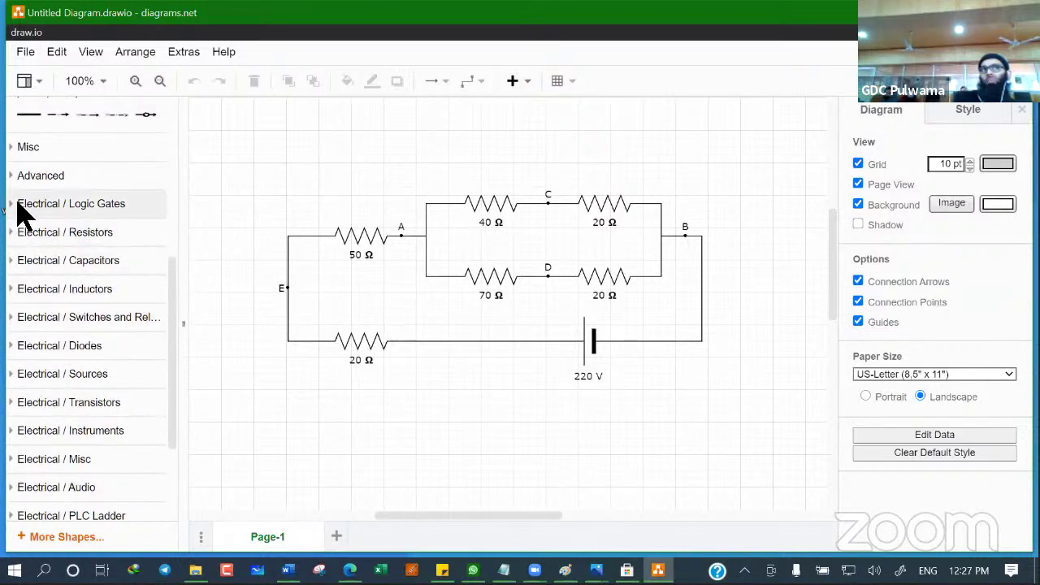
pyautogui.click(21, 208)
pyautogui.moveTo(86, 321)
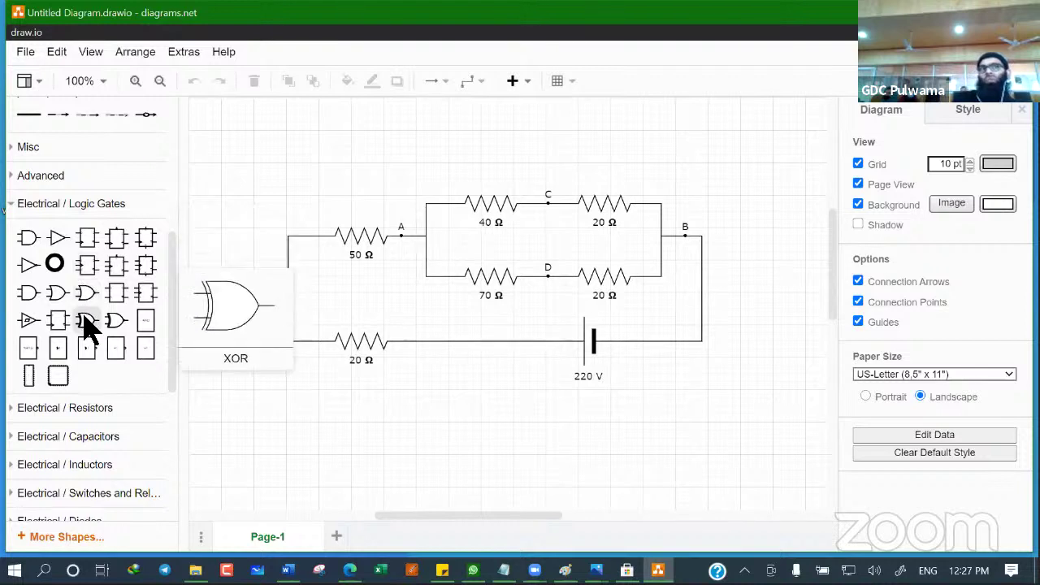
pyautogui.scroll(-4, 84, 325)
pyautogui.scroll(-1, 60, 279)
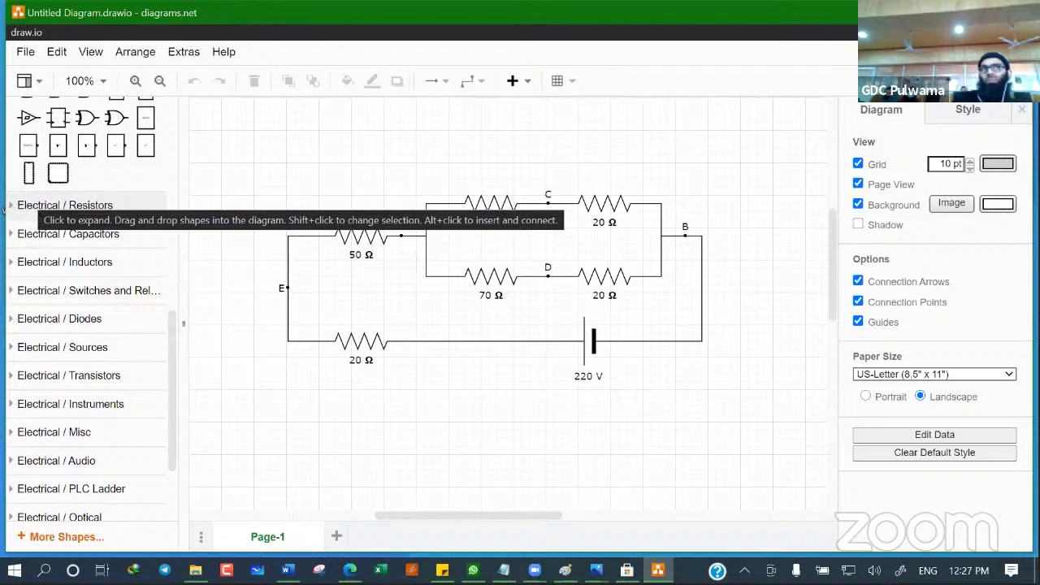
pyautogui.click(5, 208)
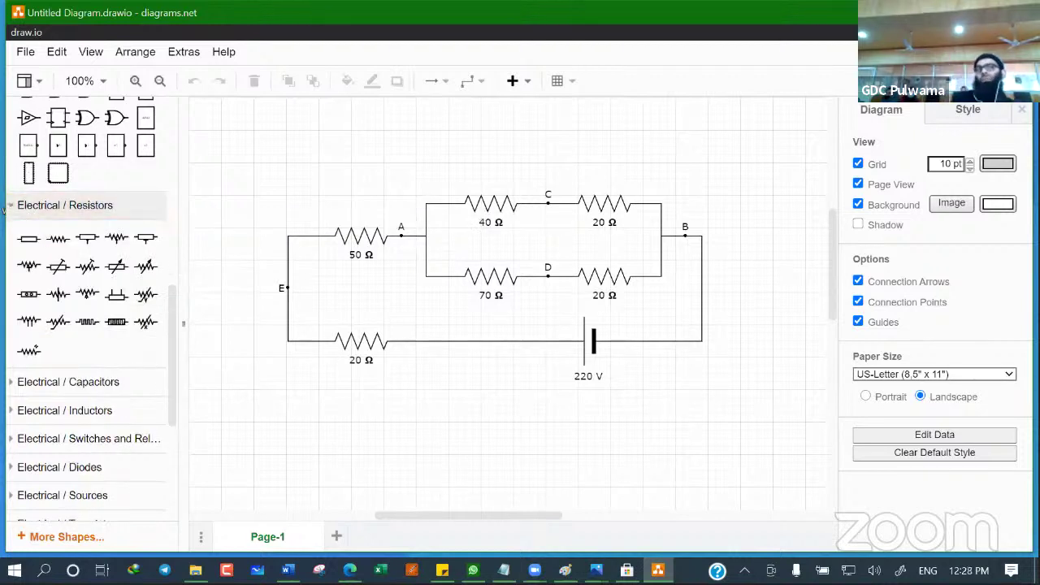
pyautogui.scroll(-3, 84, 504)
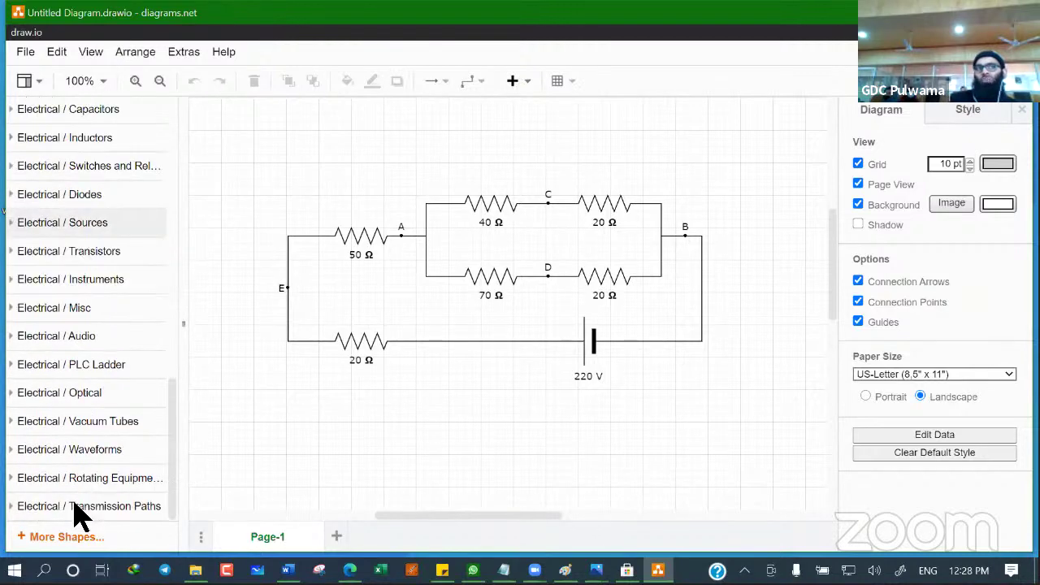
pyautogui.click(57, 538)
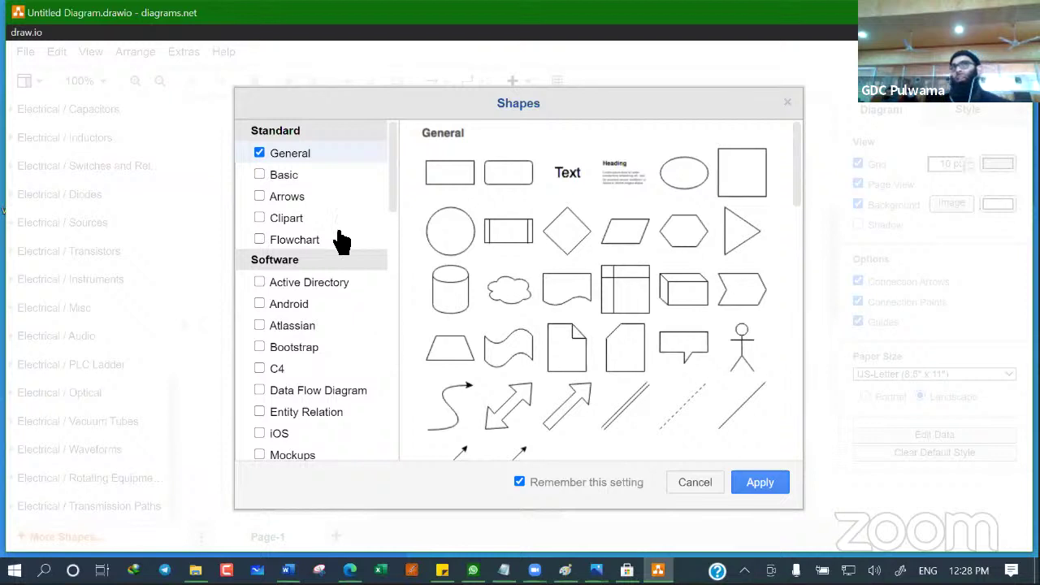
pyautogui.scroll(-3, 564, 330)
pyautogui.scroll(-2, 564, 330)
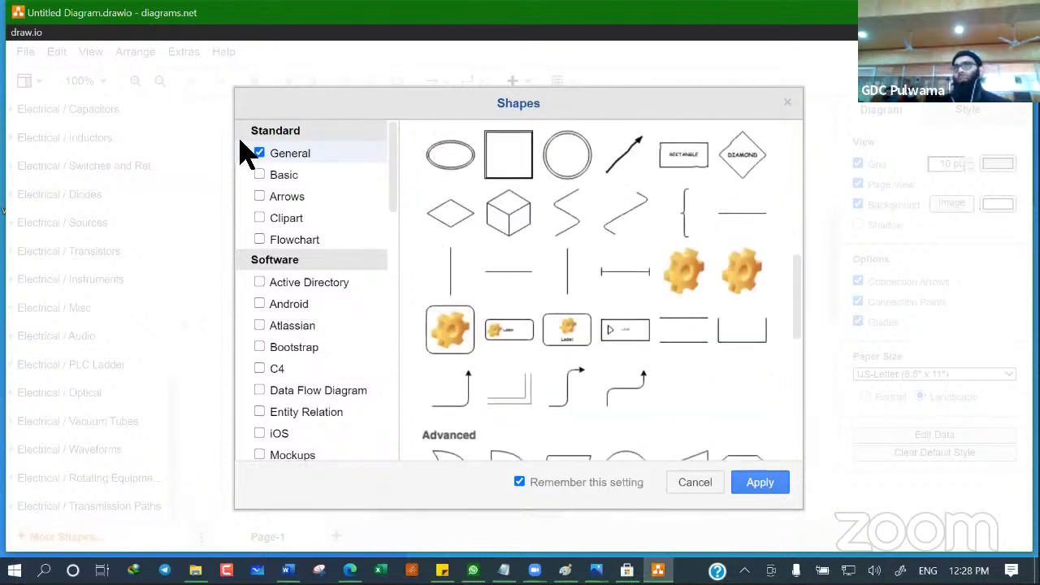
pyautogui.click(283, 178)
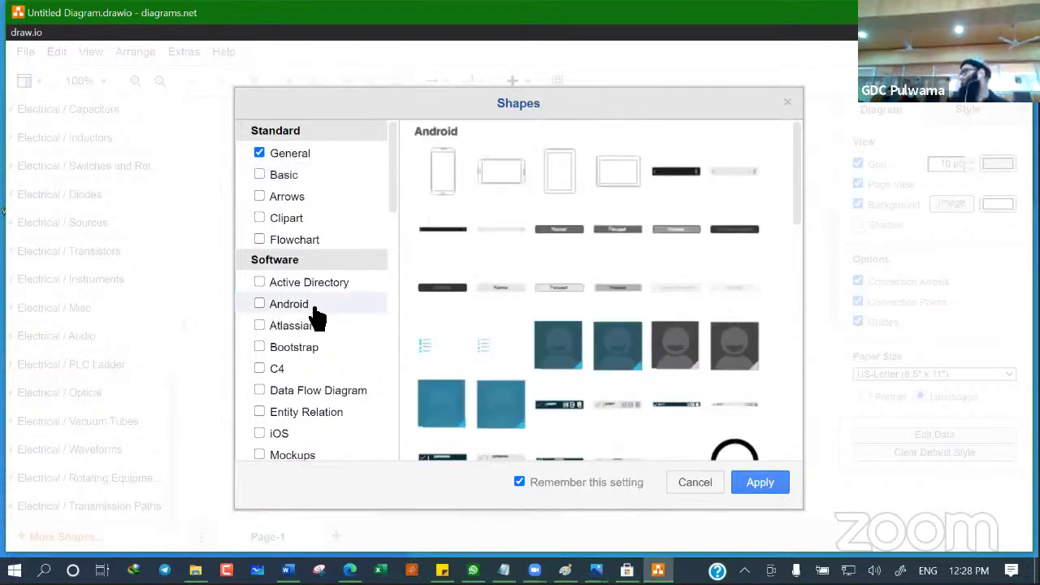
pyautogui.scroll(-1, 317, 317)
pyautogui.scroll(-3, 317, 317)
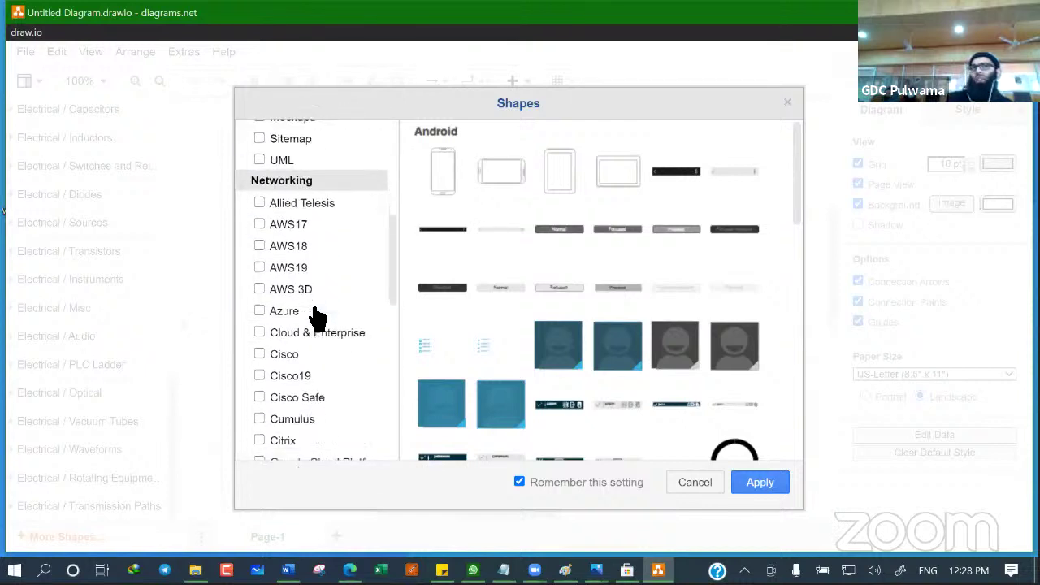
pyautogui.scroll(-1, 317, 317)
pyautogui.scroll(-2, 317, 317)
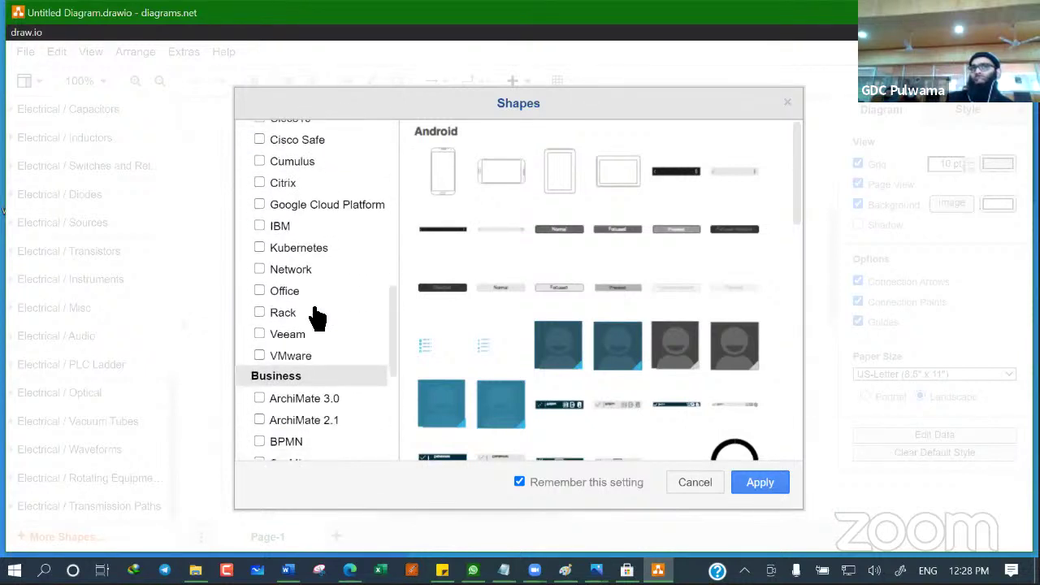
pyautogui.scroll(-4, 317, 317)
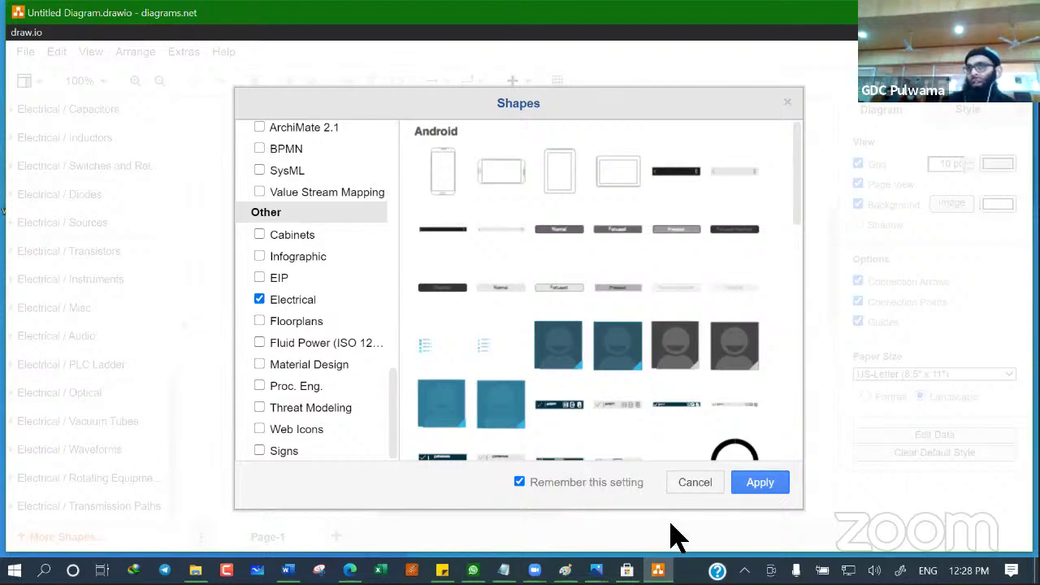
# Step: Select junction A and choose a different style from the Connection dropdown
pyautogui.click(692, 488)
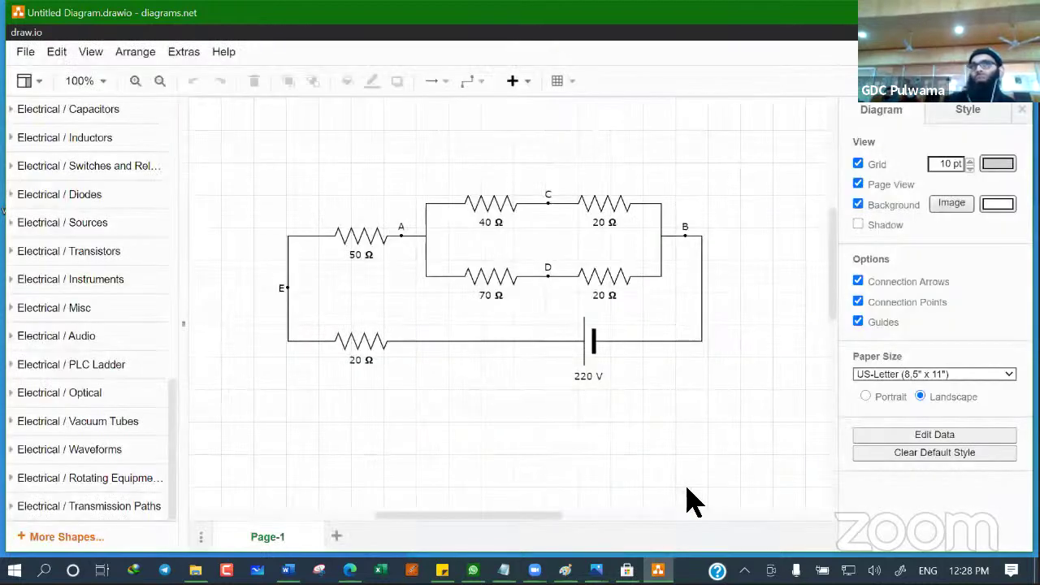
pyautogui.click(401, 237)
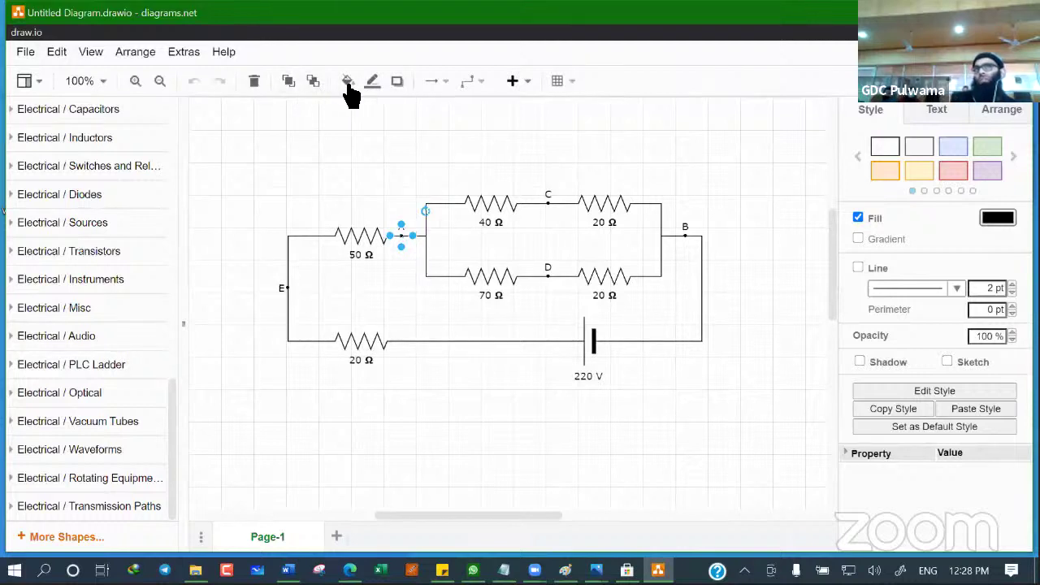
pyautogui.click(439, 88)
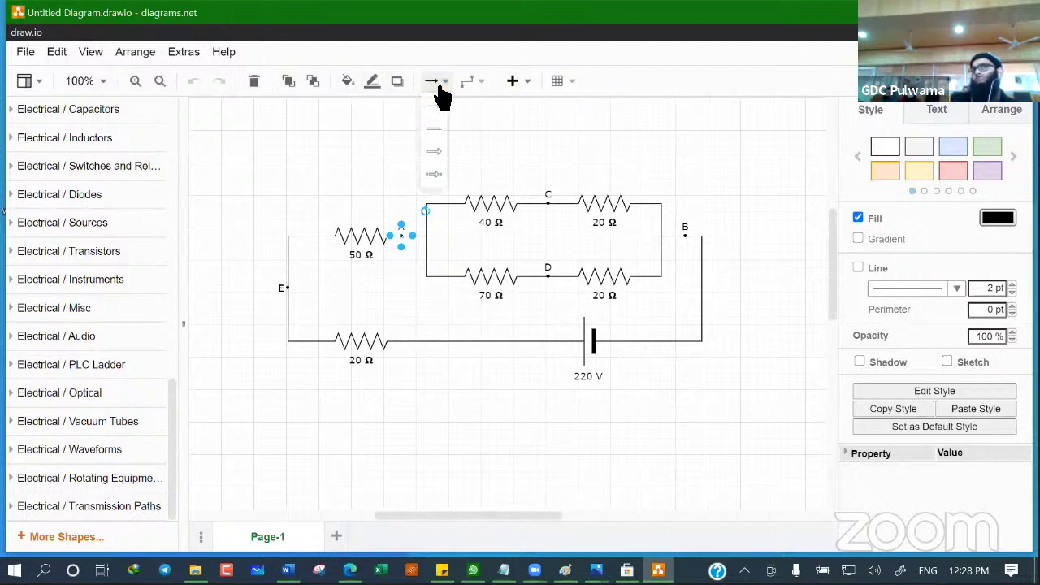
pyautogui.click(433, 176)
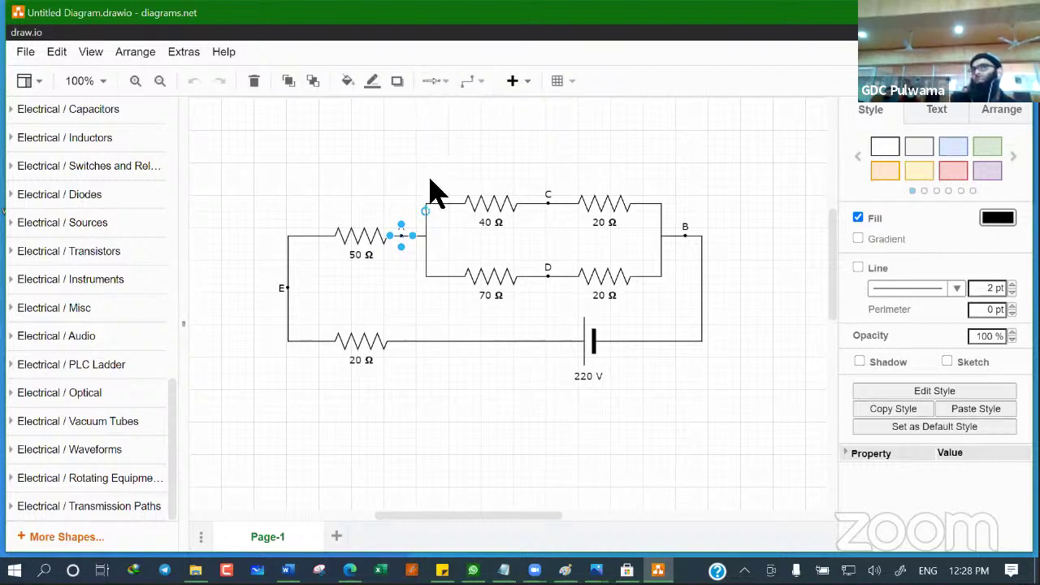
# Step: Check the Waypoints and Insert menus, then select the upper-right 20 Ω resistor
pyautogui.click(480, 84)
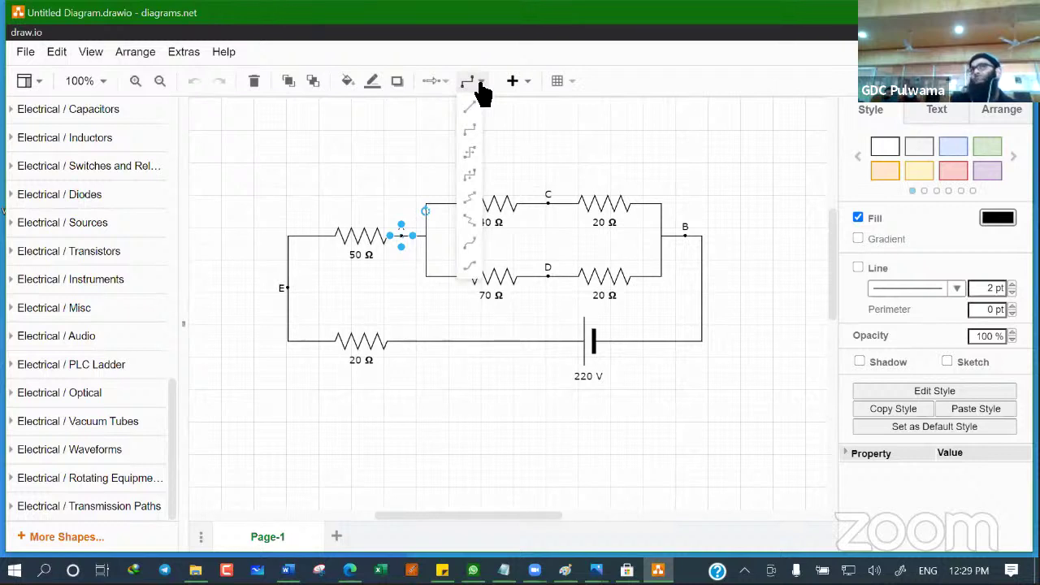
pyautogui.click(527, 89)
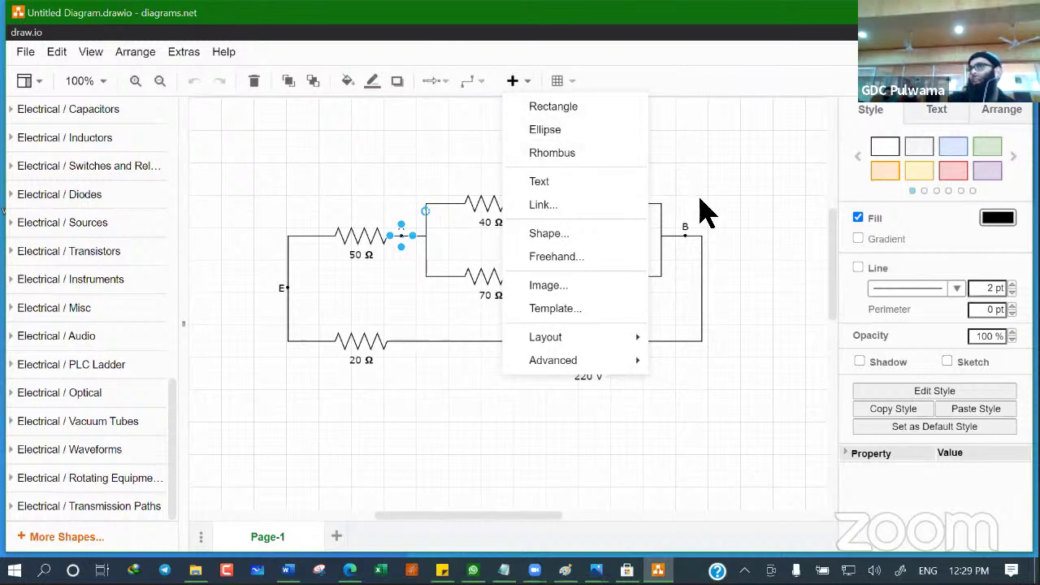
pyautogui.click(723, 232)
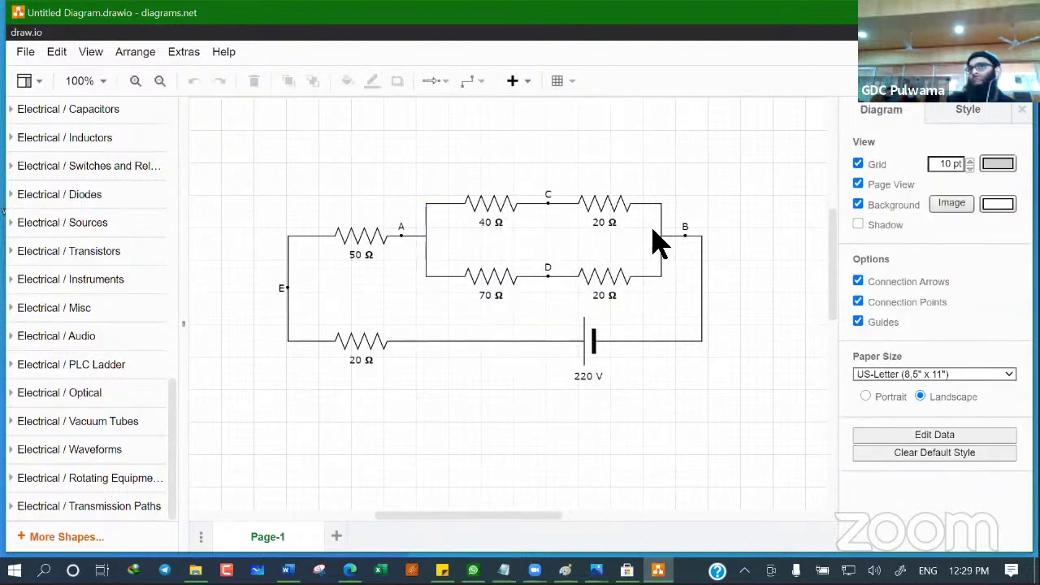
pyautogui.click(621, 212)
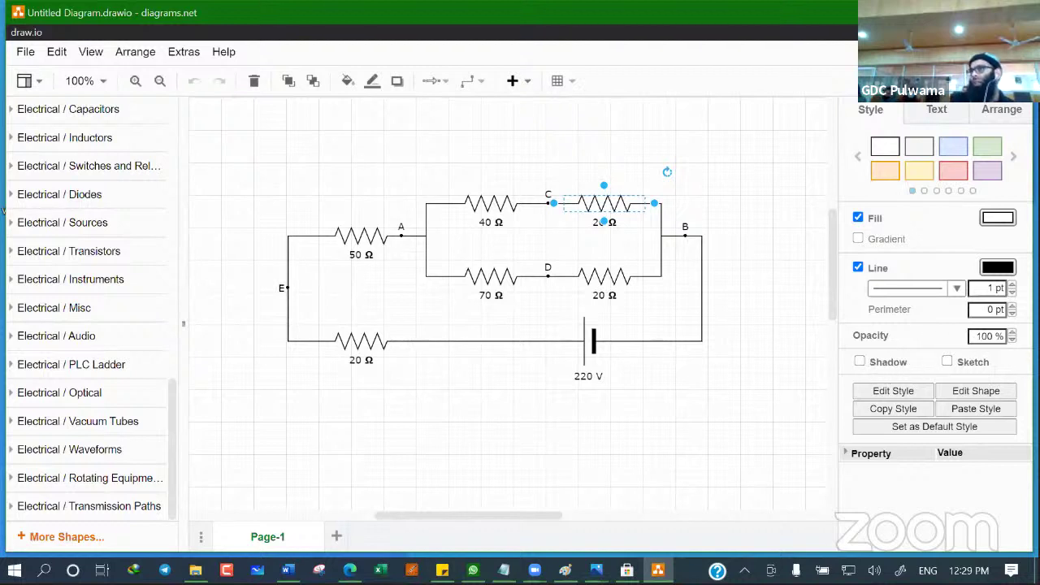
# Step: Set the 20 Ω resistor's opacity to 10% and bring up the File menu
pyautogui.click(1012, 340)
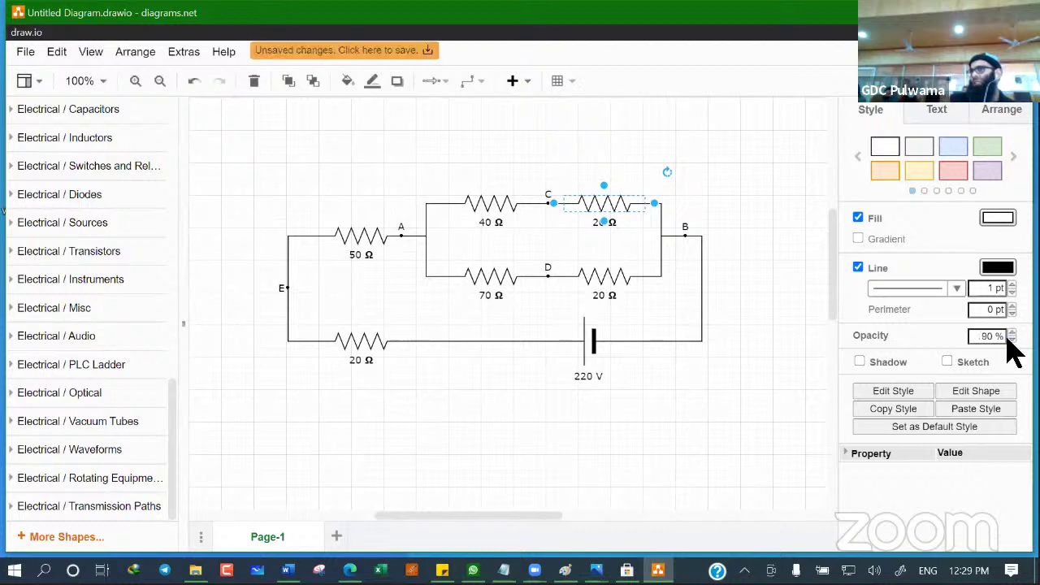
pyautogui.click(987, 337)
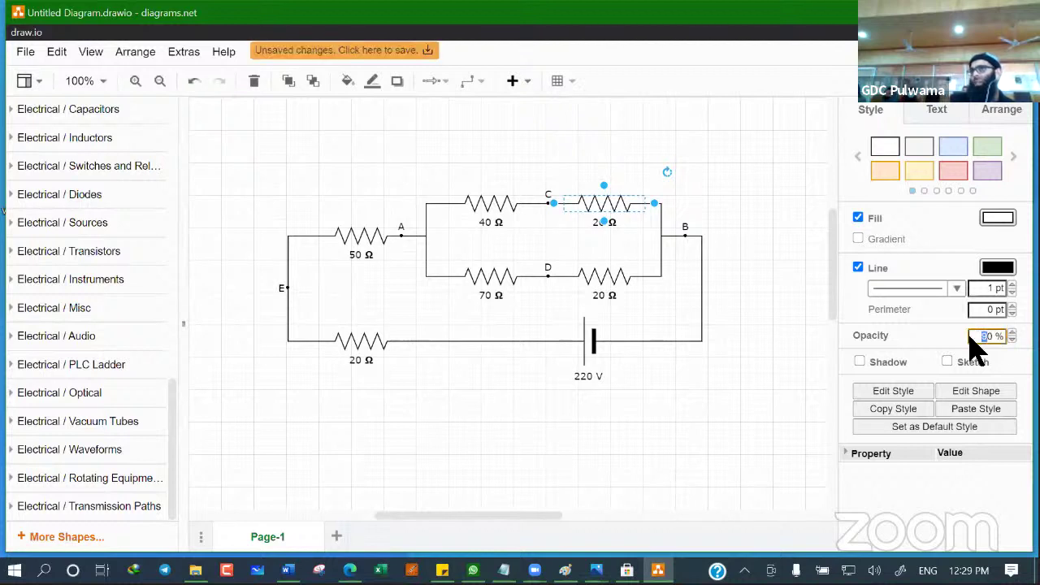
pyautogui.press('BackSpace')
pyautogui.write('1')
pyautogui.press('Return')
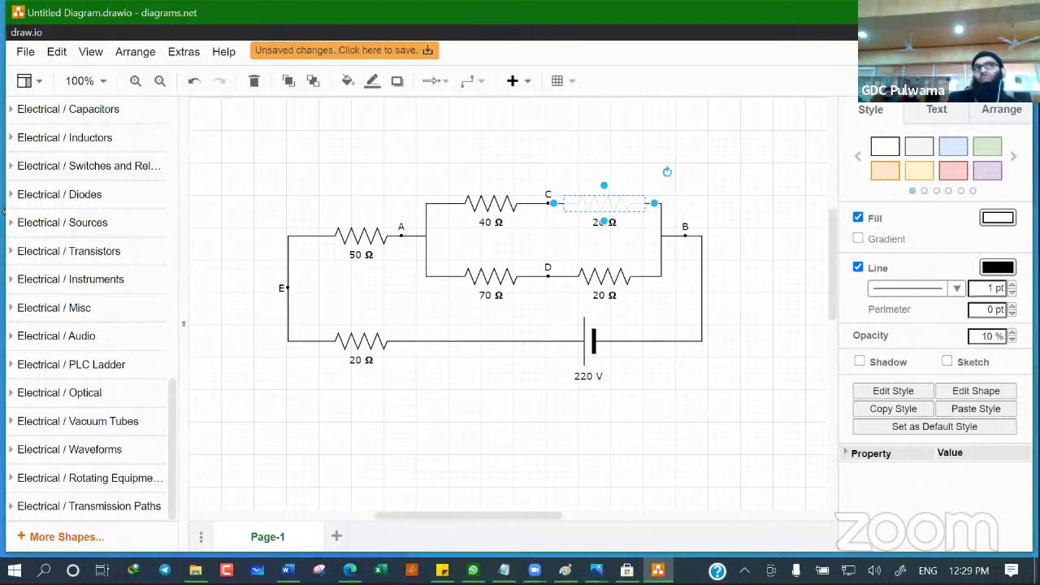
pyautogui.click(26, 52)
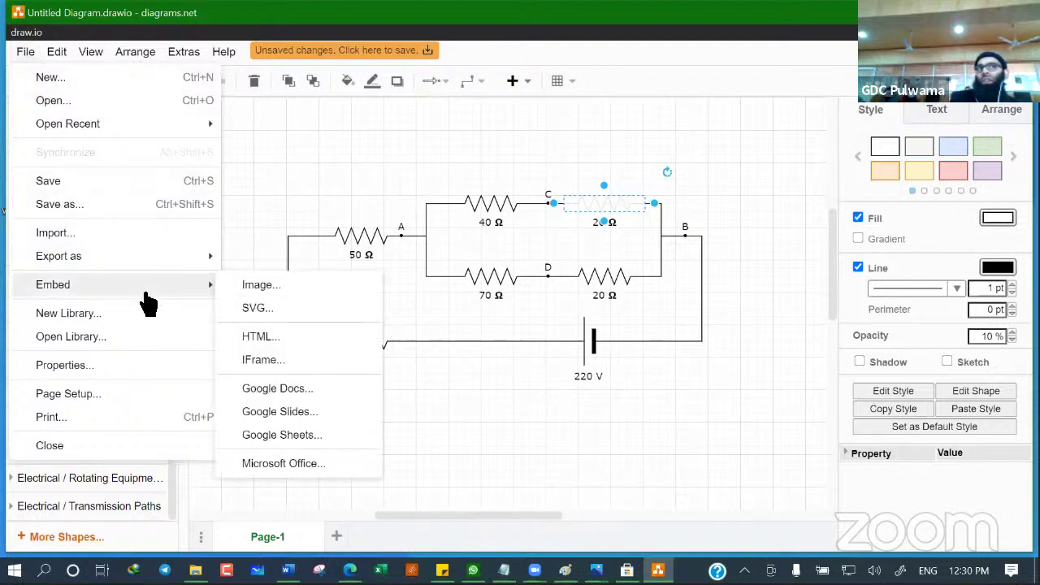
pyautogui.moveTo(59, 256)
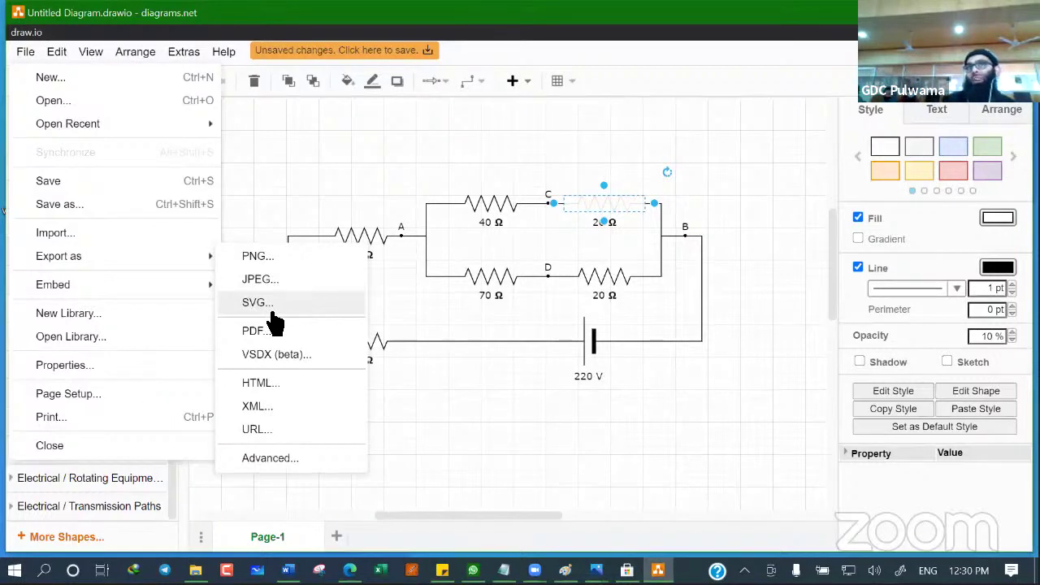
# Step: Export the circuit as an SVG named 'test' to the Desktop and minimise the window
pyautogui.click(273, 309)
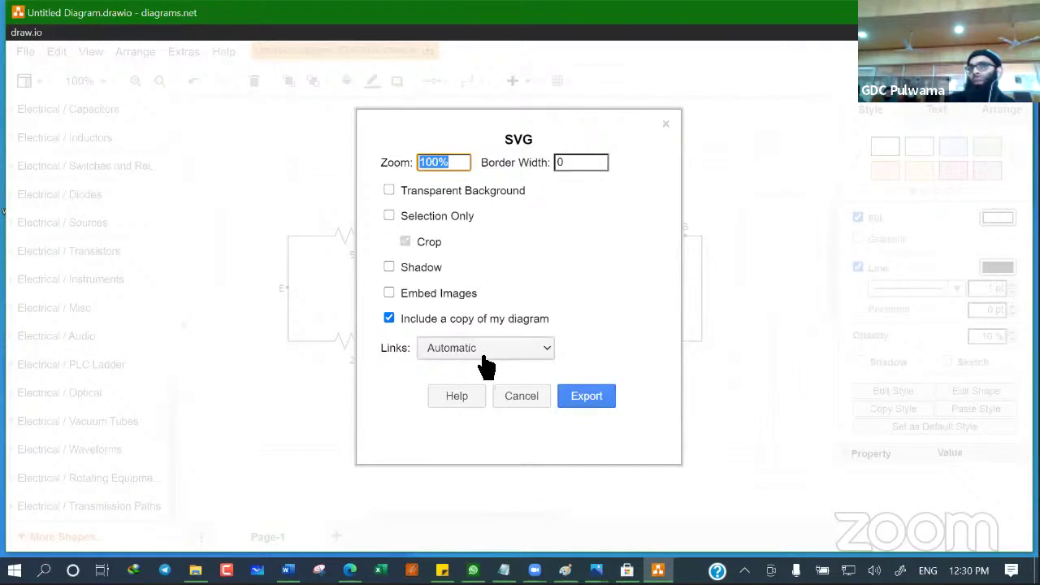
pyautogui.click(606, 403)
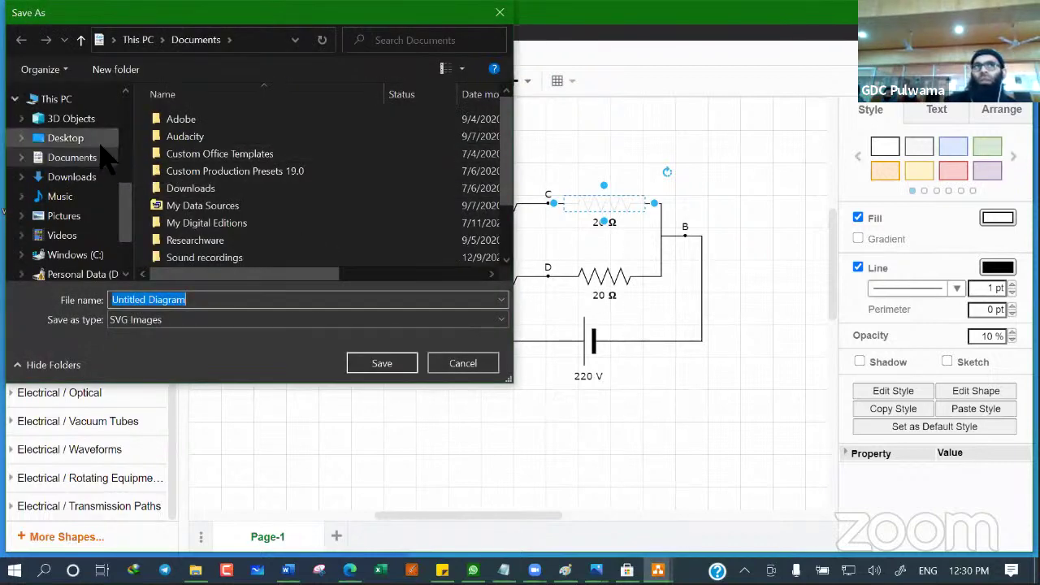
pyautogui.click(99, 138)
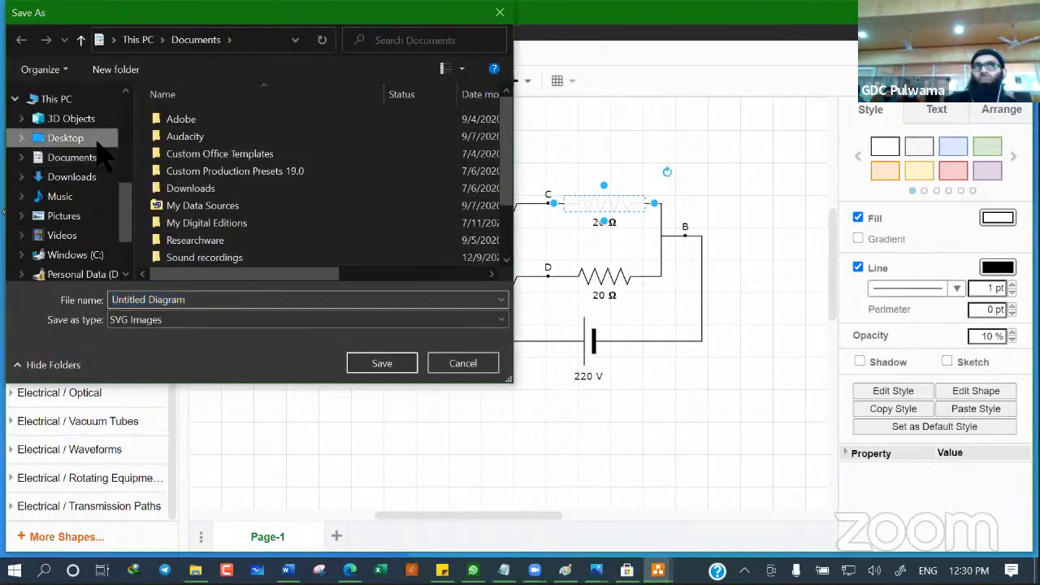
pyautogui.click(180, 299)
pyautogui.write('test')
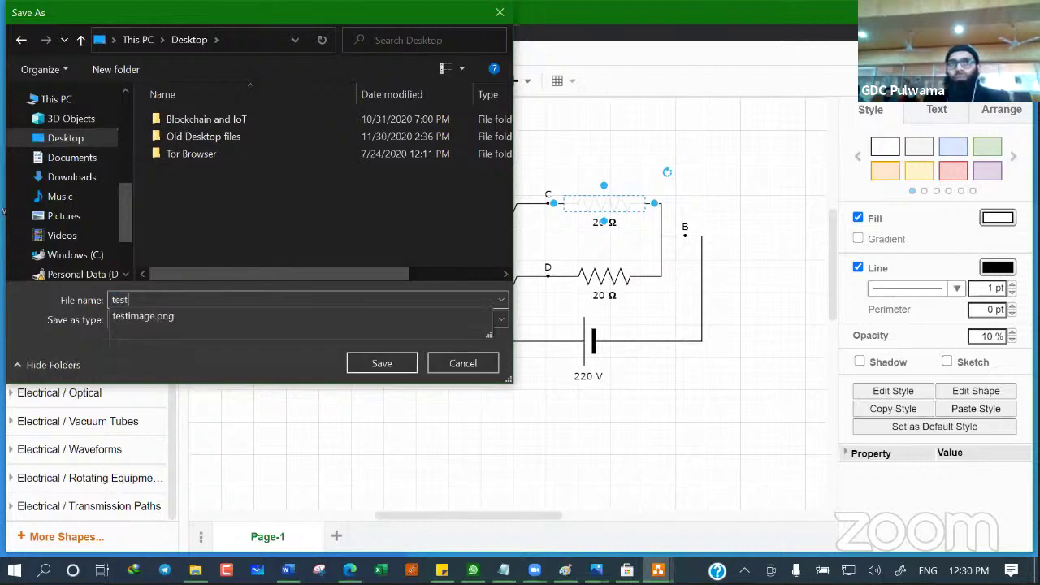
pyautogui.press('Return')
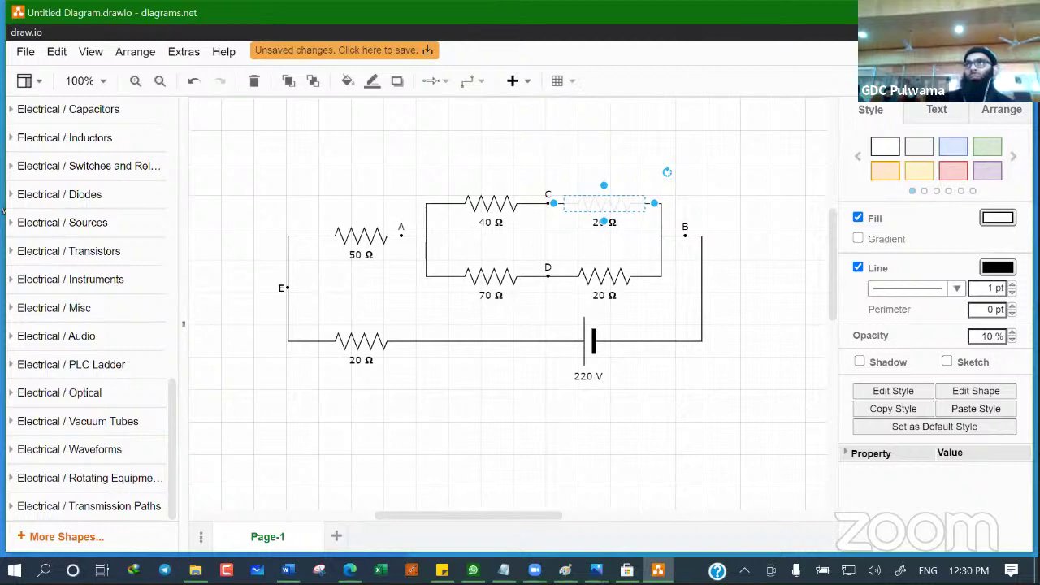
pyautogui.press('super+d')
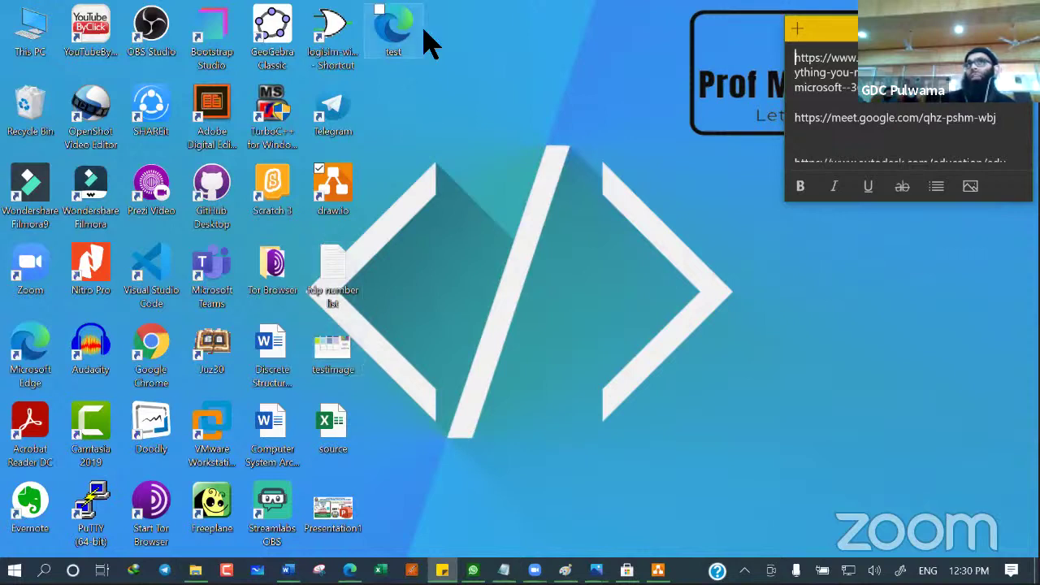
# Step: Open test.svg from the desktop in Microsoft Edge
pyautogui.press('g')
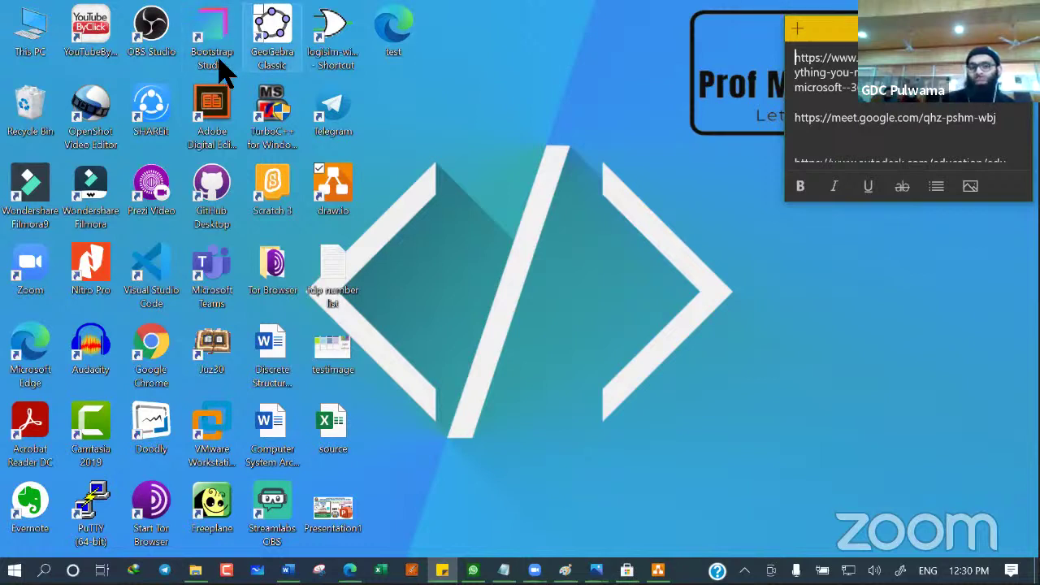
pyautogui.press('l')
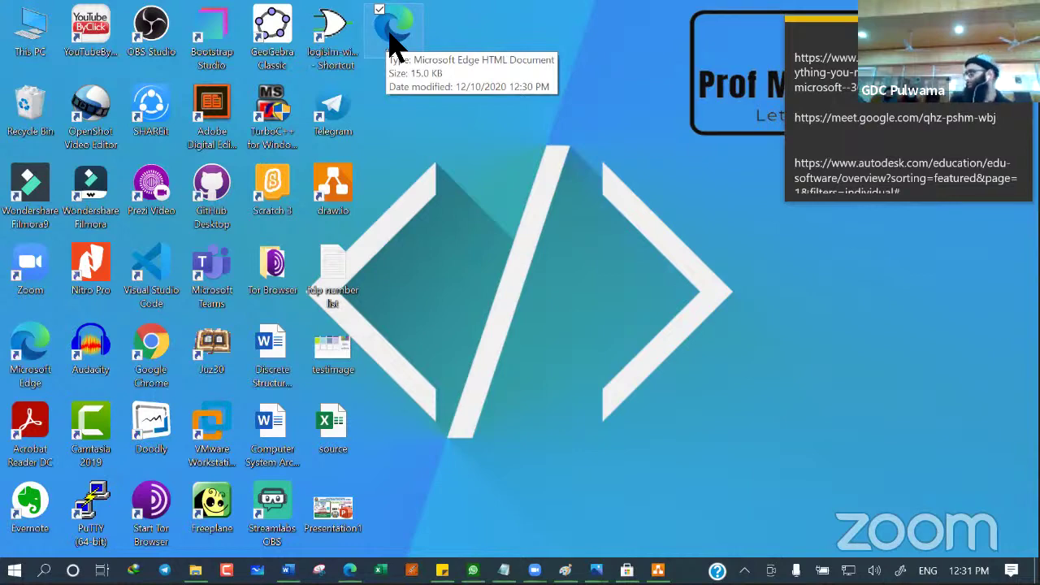
pyautogui.doubleClick(391, 45)
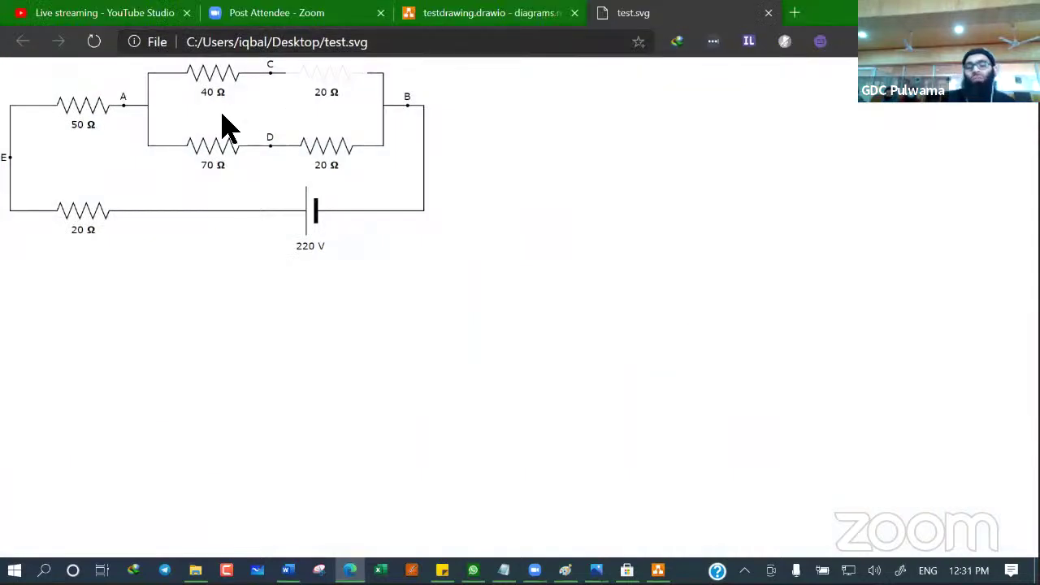
# Step: Zoom into test.svg to check its sharpness, zoom back out, and return to the desktop
pyautogui.scroll(1, 228, 126)
pyautogui.scroll(2, 228, 126)
pyautogui.scroll(3, 227, 125)
pyautogui.scroll(1, 228, 125)
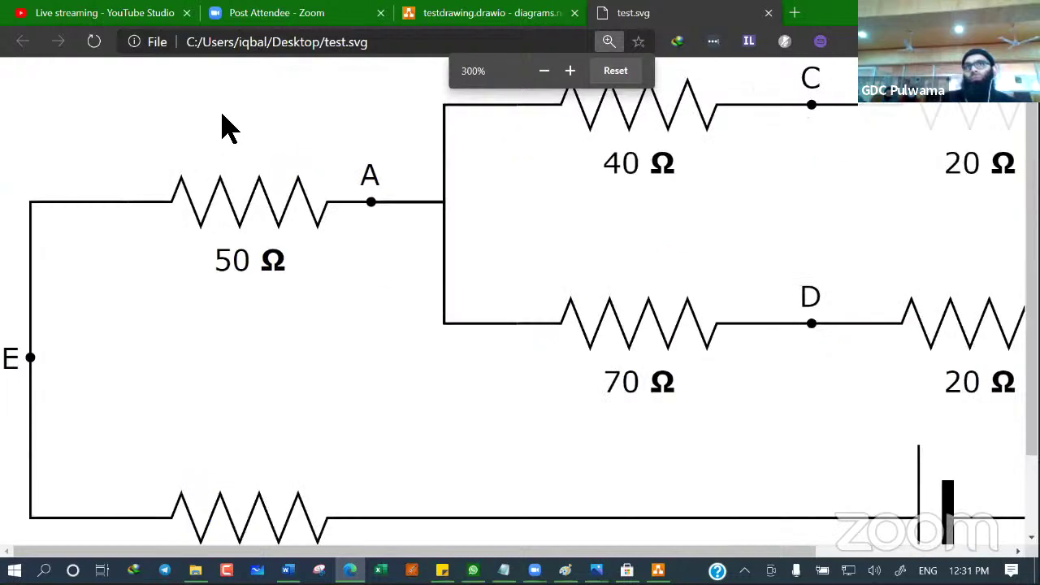
pyautogui.scroll(1, 227, 126)
pyautogui.scroll(1, 227, 126)
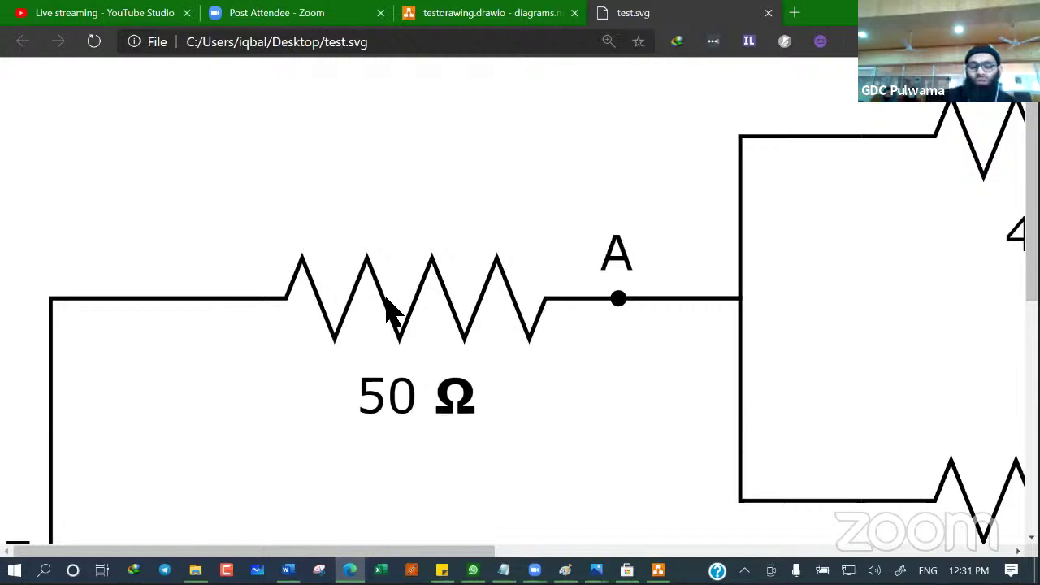
pyautogui.keyDown('ctrl'); pyautogui.scroll(-4, 387, 311); pyautogui.keyUp('ctrl')
pyautogui.keyDown('ctrl'); pyautogui.scroll(-1, 387, 312); pyautogui.keyUp('ctrl')
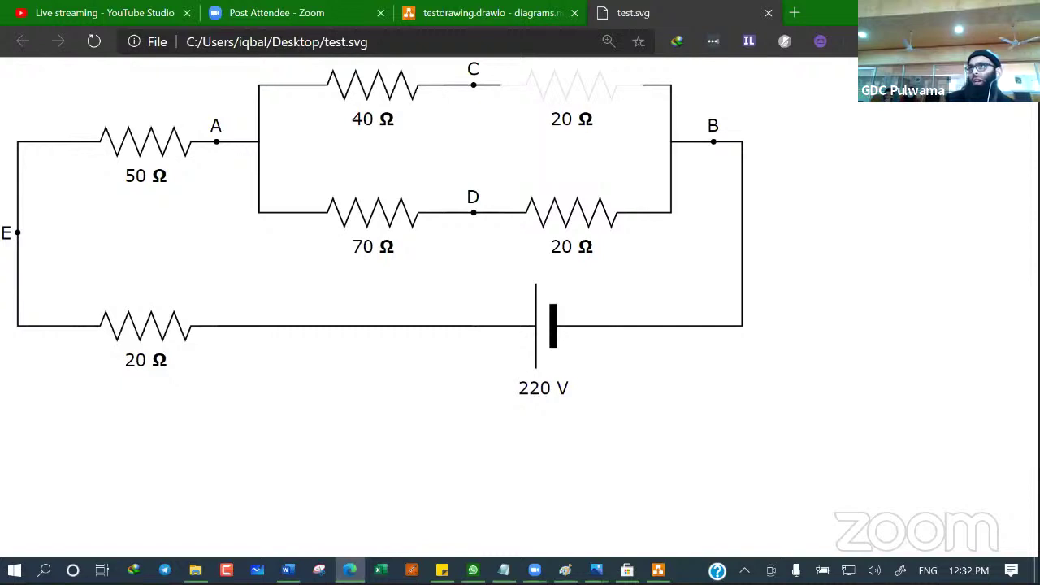
pyautogui.press('super+d')
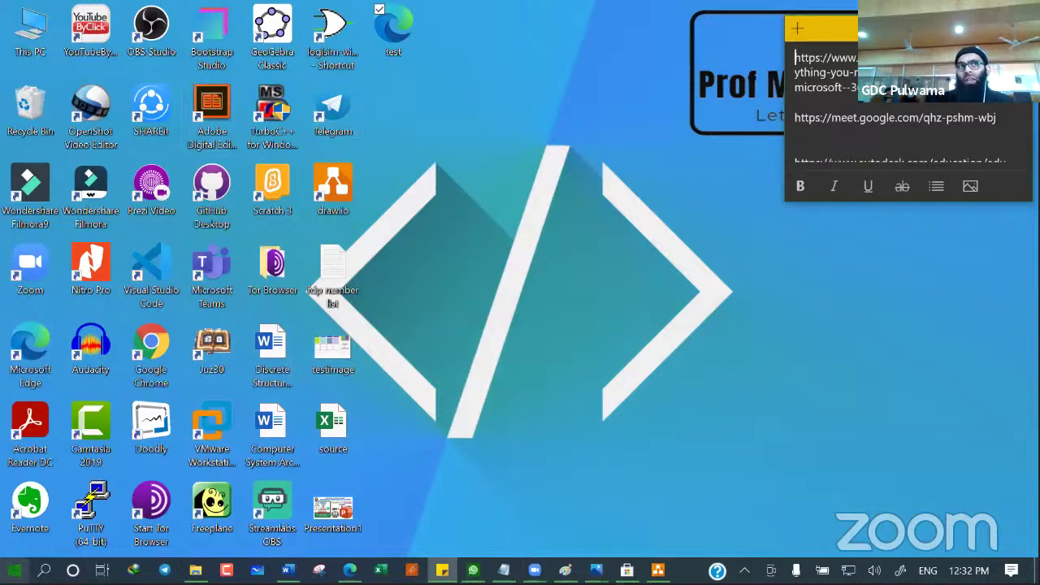
# Step: Launch Illustrator by searching 'illu' from the Start menu
pyautogui.click(15, 569)
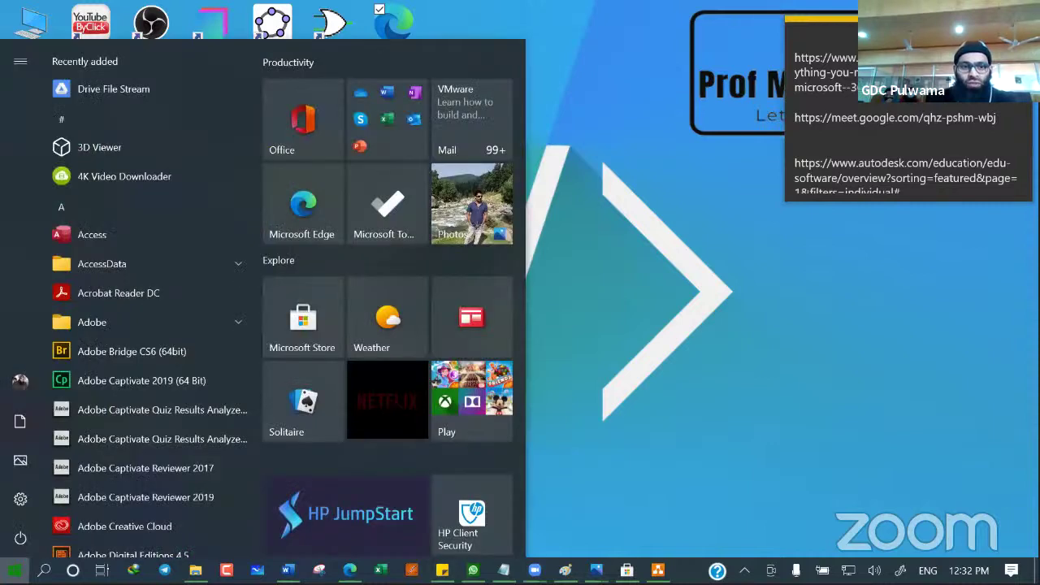
pyautogui.write('illu')
pyautogui.press('Return')
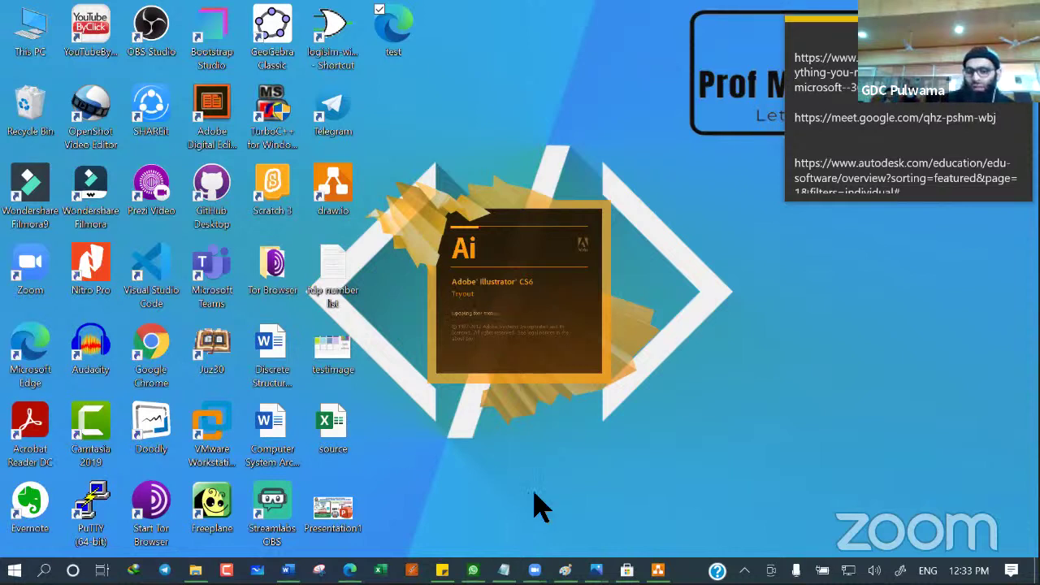
# Step: Revisit diagrams.net's File menu, deselect the resistor, and minimise it to show Illustrator
pyautogui.click(658, 570)
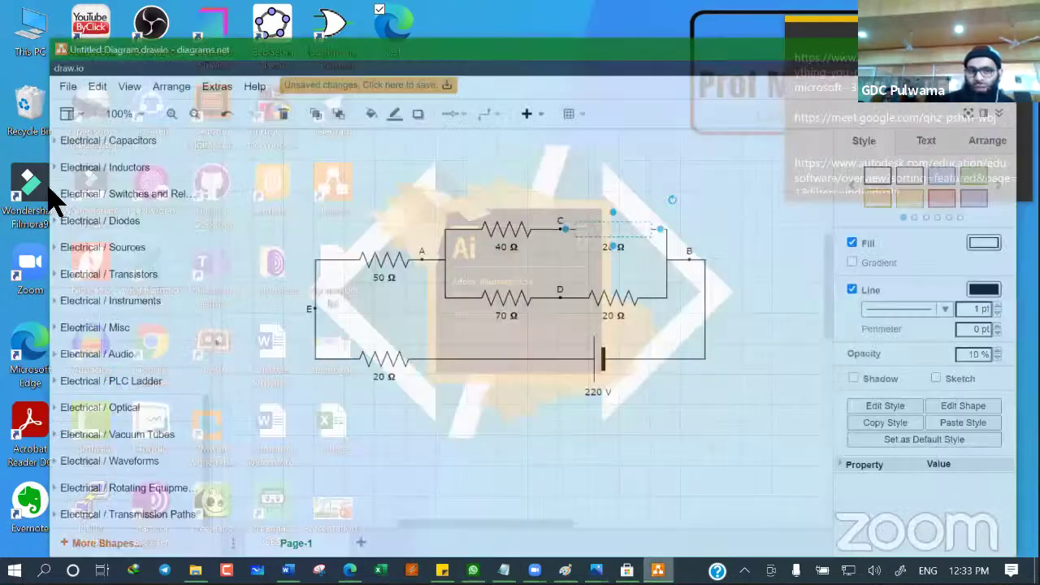
pyautogui.click(25, 51)
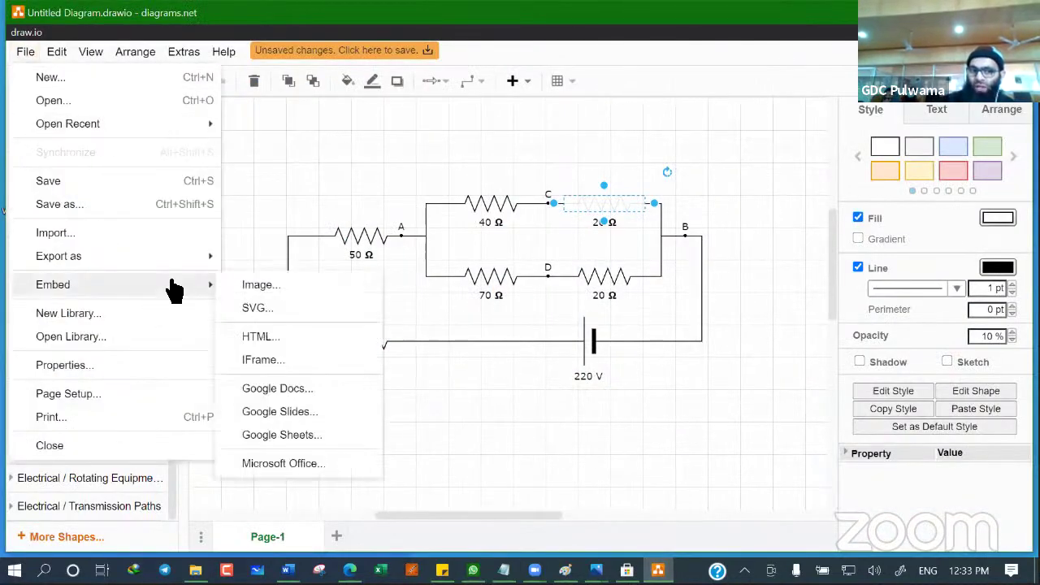
pyautogui.moveTo(58, 256)
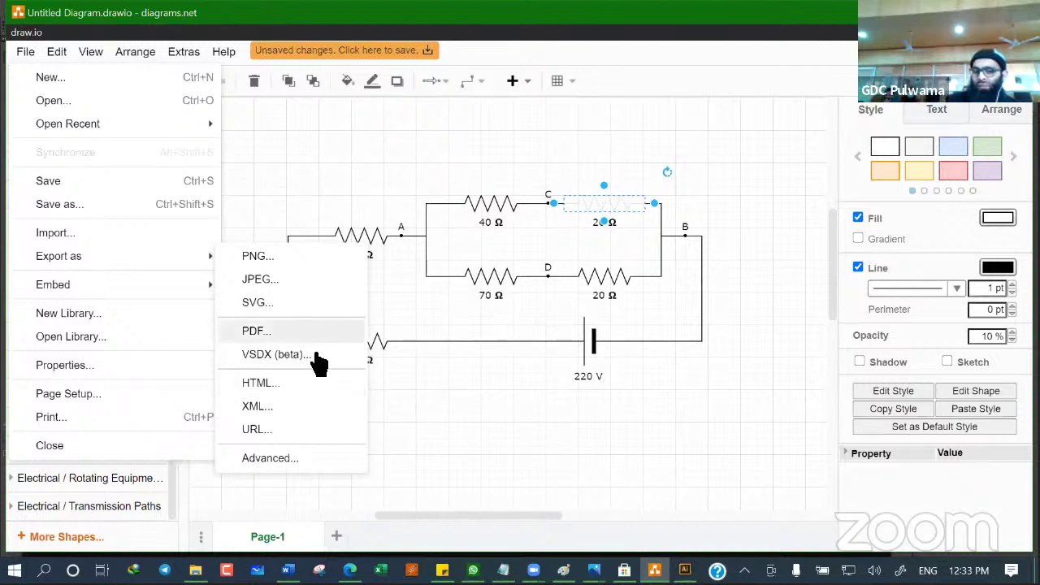
pyautogui.click(453, 406)
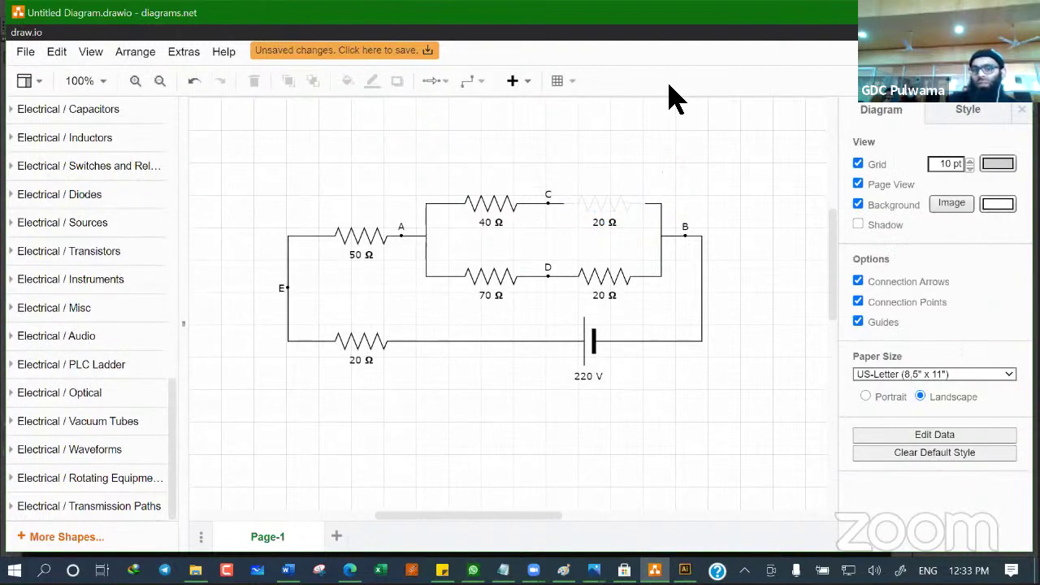
pyautogui.click(947, 12)
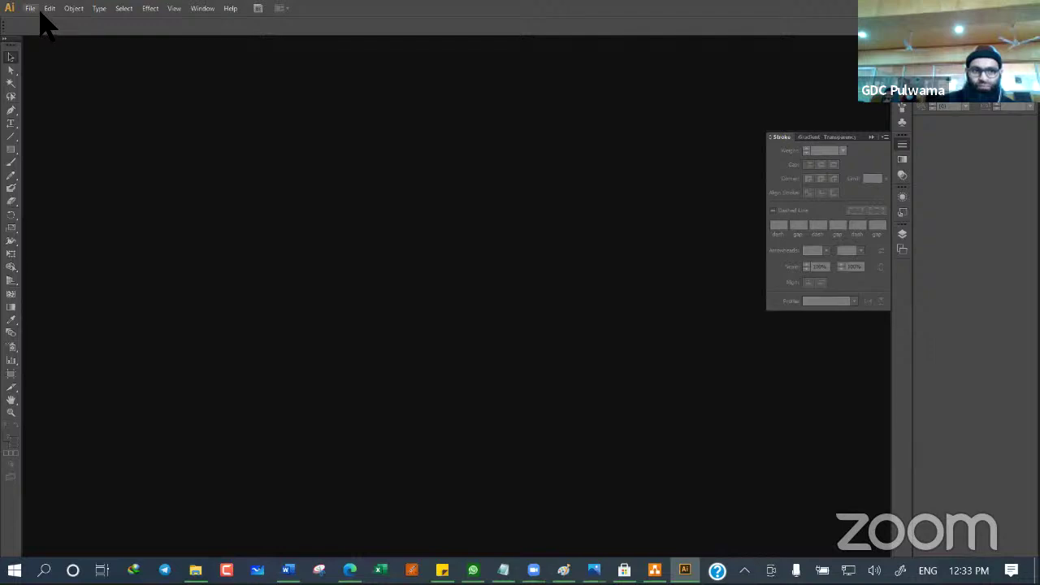
# Step: Open test.svg from the Desktop in Illustrator
pyautogui.click(150, 9)
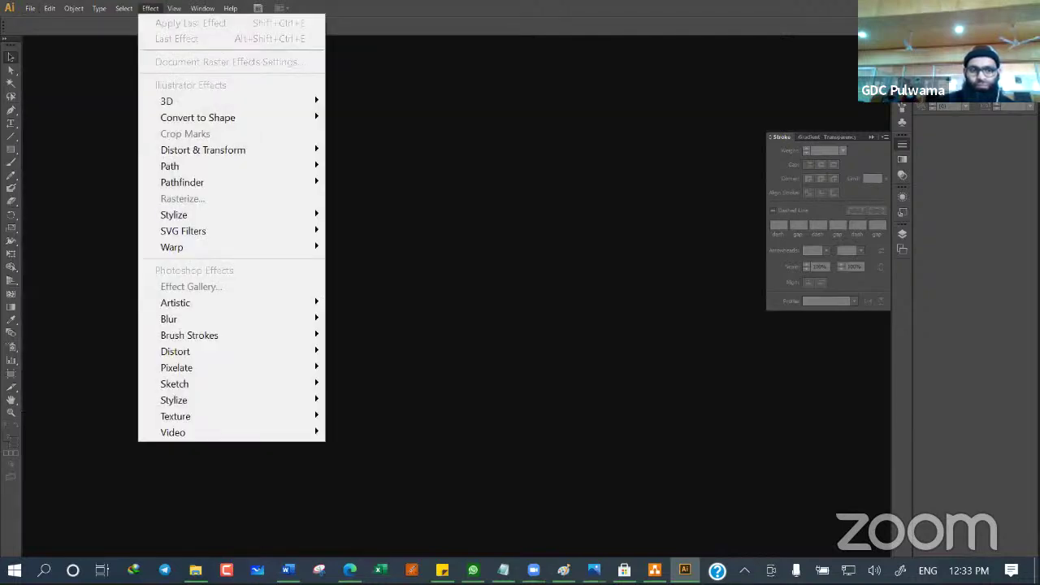
pyautogui.click(77, 58)
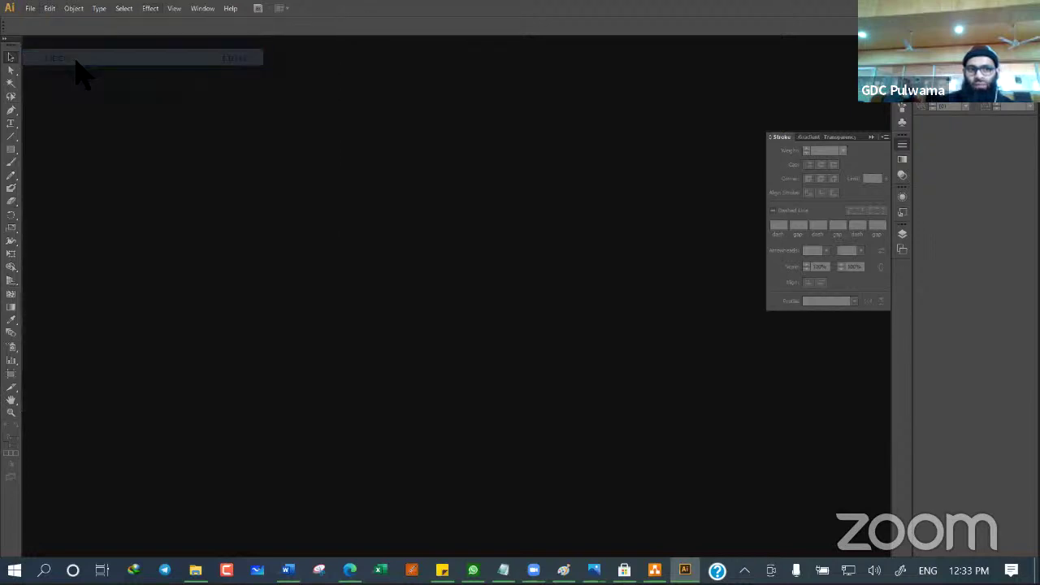
pyautogui.click(50, 137)
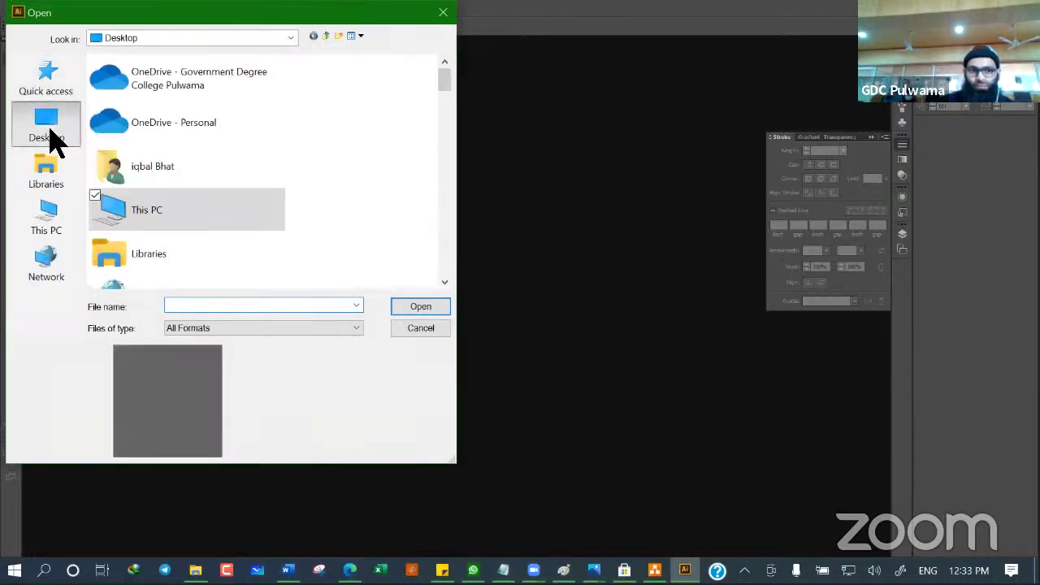
pyautogui.write('t')
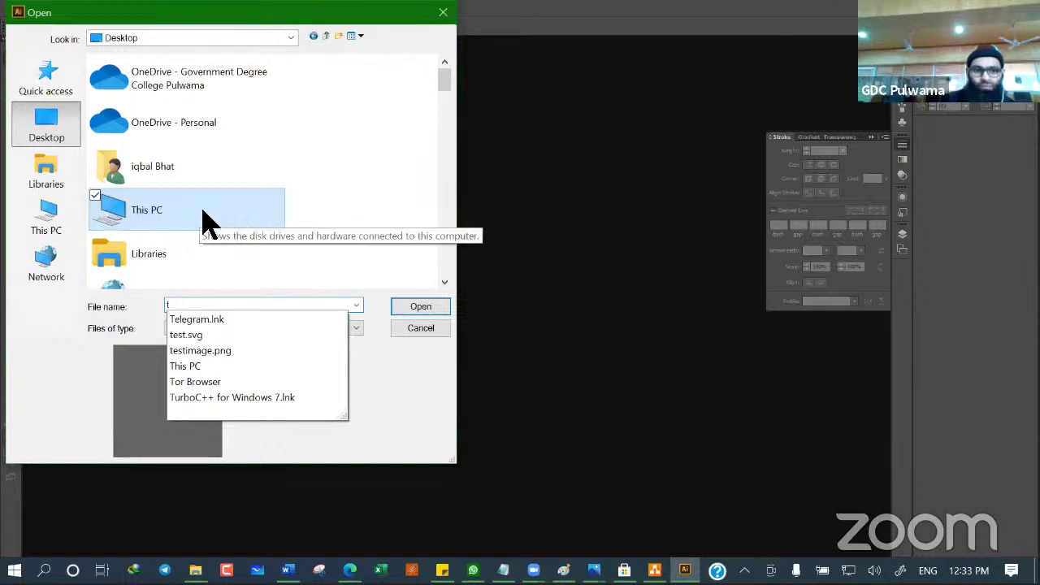
pyautogui.click(221, 335)
pyautogui.click(421, 307)
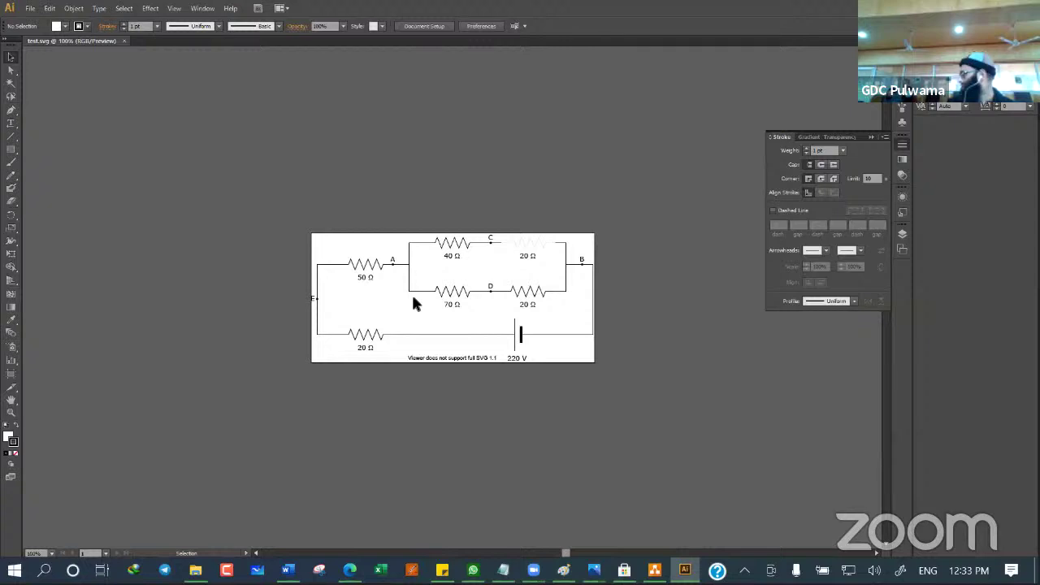
# Step: With Direct Selection, shift the V-shaped piece of the resistor zigzag right
pyautogui.press('a')
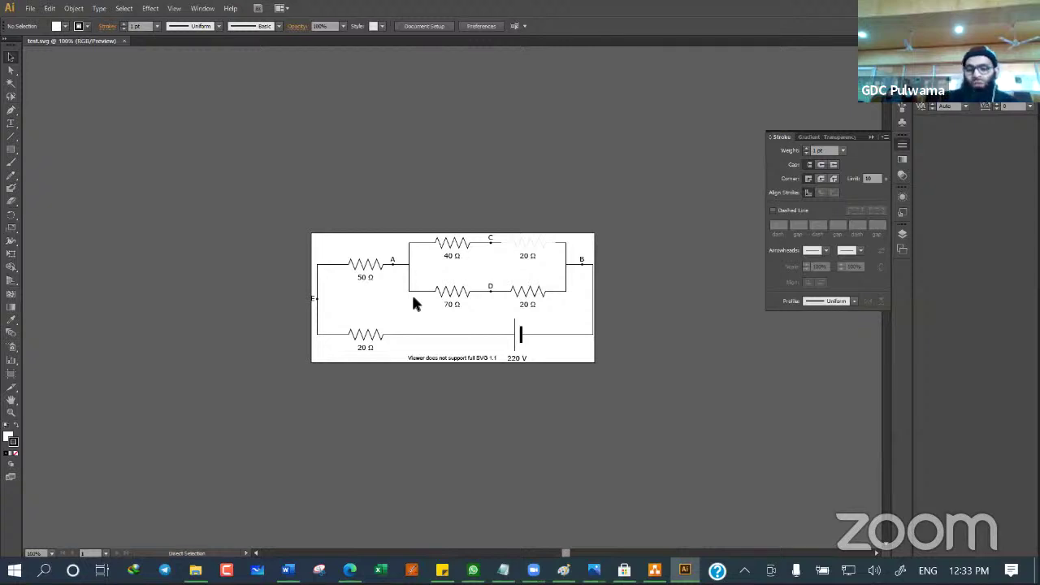
pyautogui.scroll(3, 413, 303)
pyautogui.scroll(3, 413, 303)
pyautogui.scroll(2, 413, 303)
pyautogui.scroll(2, 413, 303)
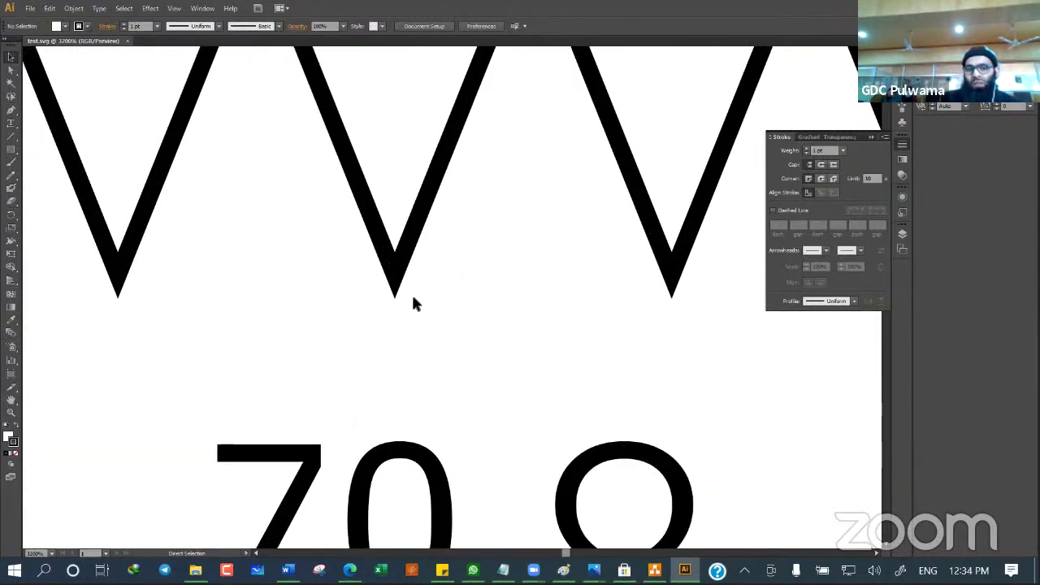
pyautogui.scroll(1, 413, 303)
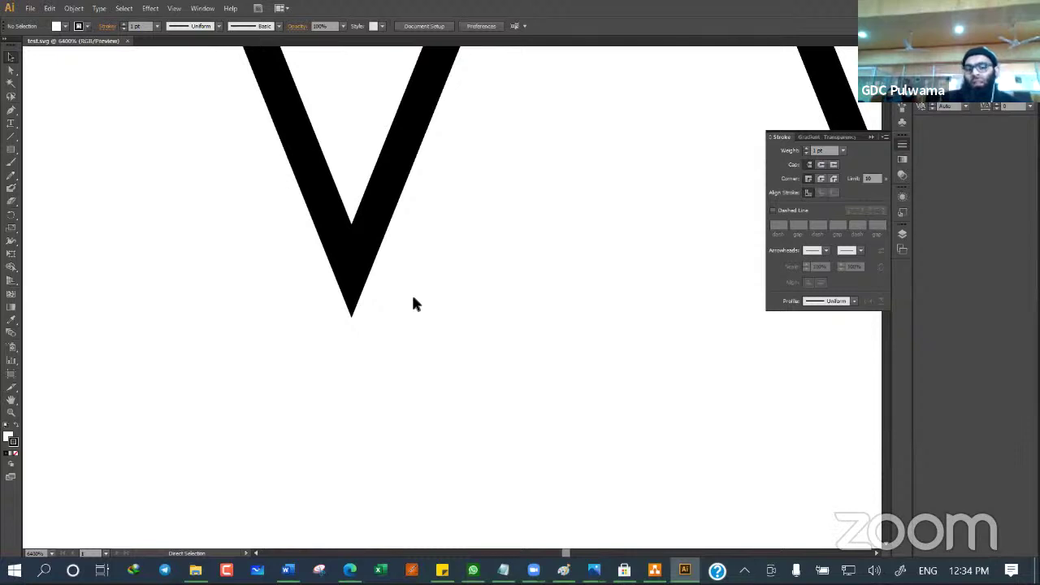
pyautogui.scroll(-1, 413, 303)
pyautogui.scroll(-1, 413, 303)
pyautogui.scroll(-1, 413, 303)
pyautogui.scroll(2, 413, 303)
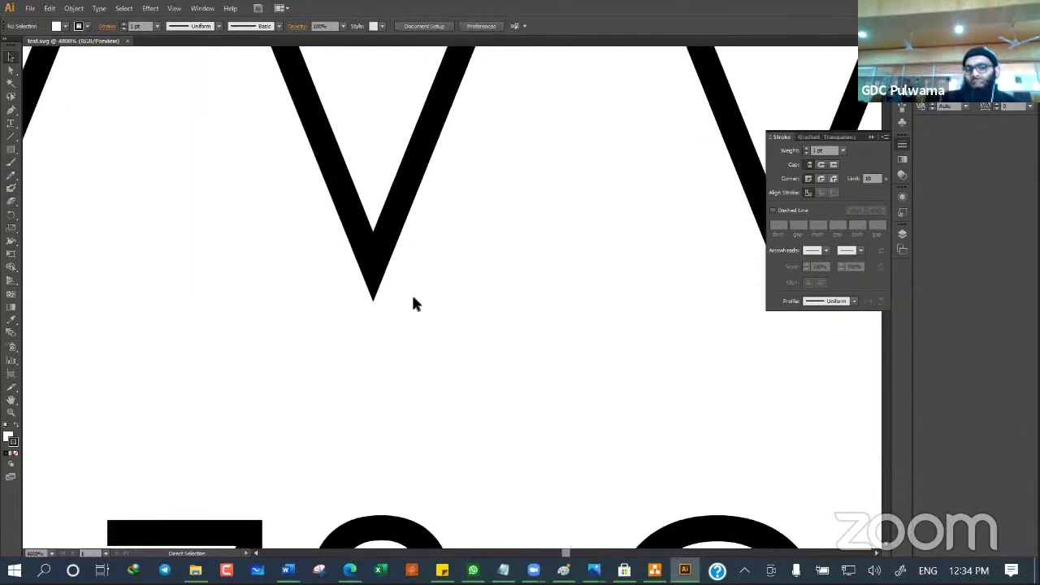
pyautogui.scroll(1, 413, 303)
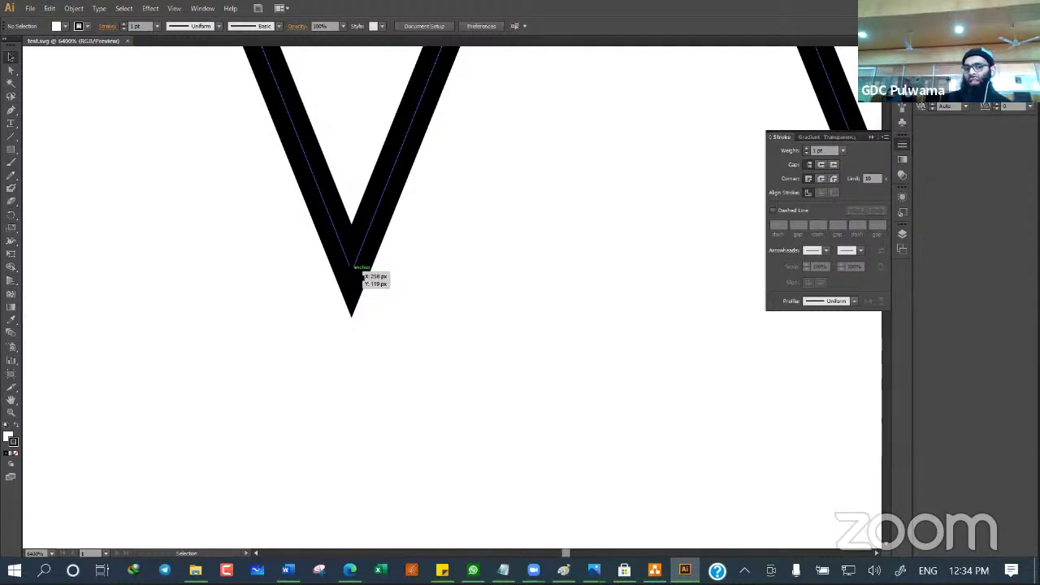
pyautogui.hotkey('ctrl', '-')
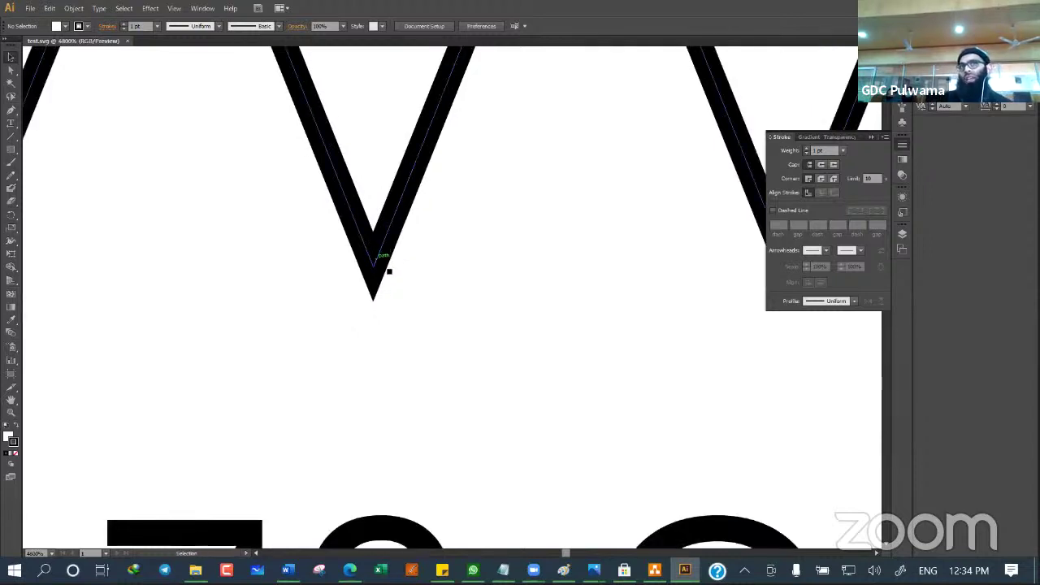
pyautogui.moveTo(386, 276); pyautogui.dragTo(439, 276)
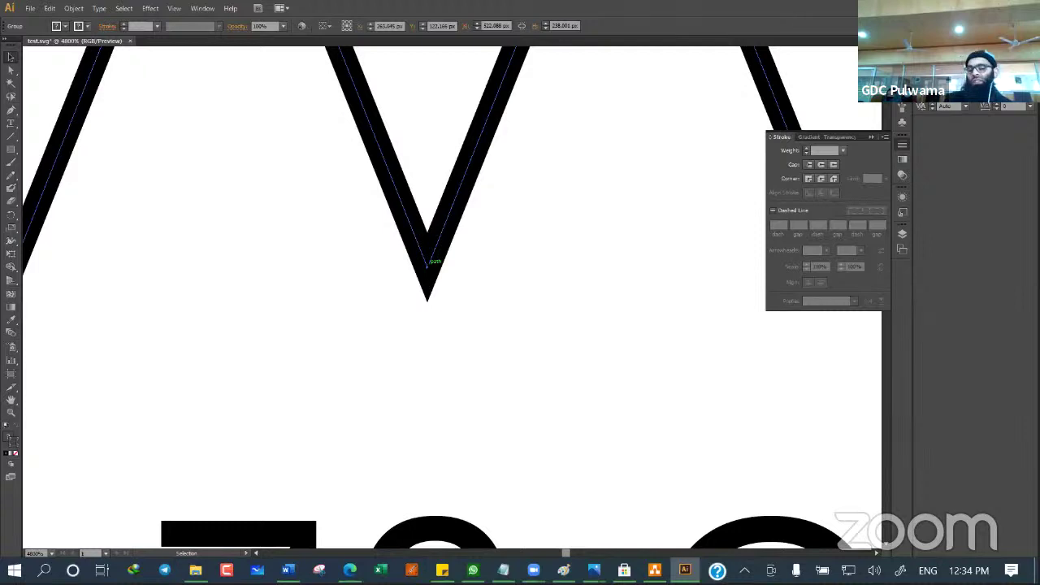
pyautogui.scroll(-2, 429, 264)
pyautogui.scroll(-2, 429, 266)
pyautogui.scroll(-1, 429, 268)
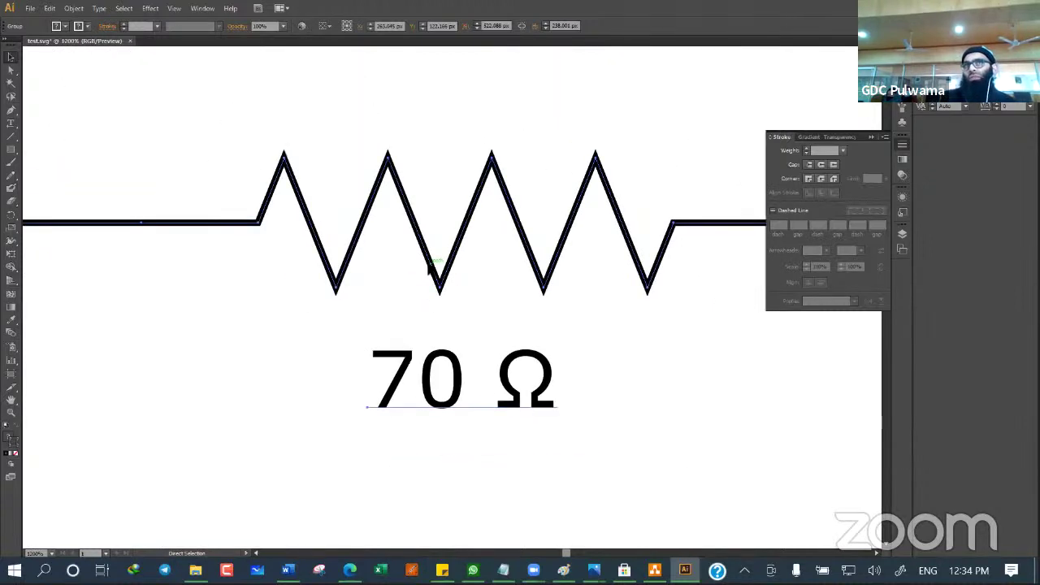
pyautogui.scroll(-1, 429, 270)
# Step: Ungroup the 70 Ω resistor and move its zigzag down onto its label
pyautogui.press('v')
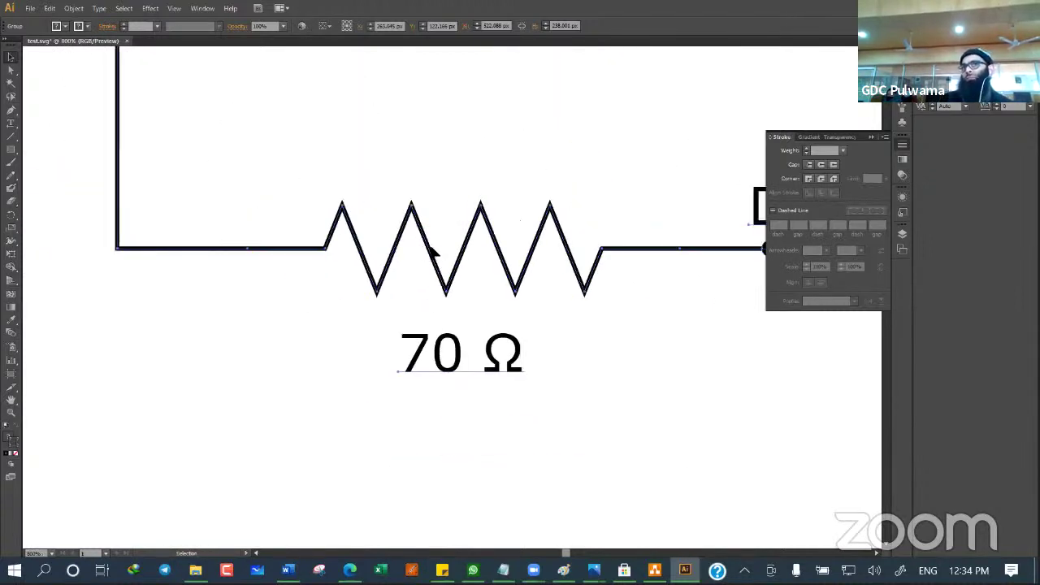
pyautogui.rightClick(428, 250)
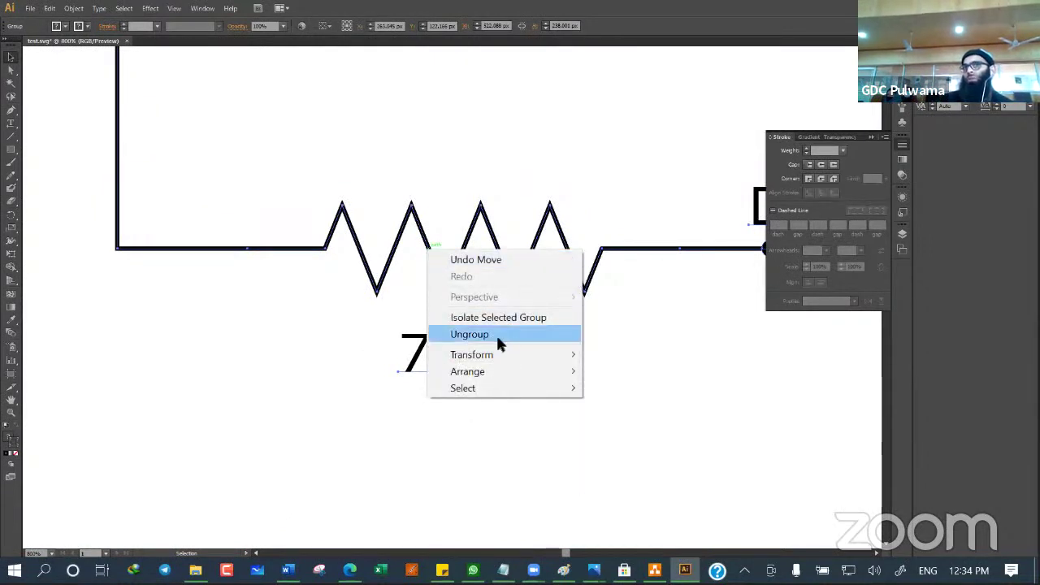
pyautogui.click(496, 334)
pyautogui.click(395, 299)
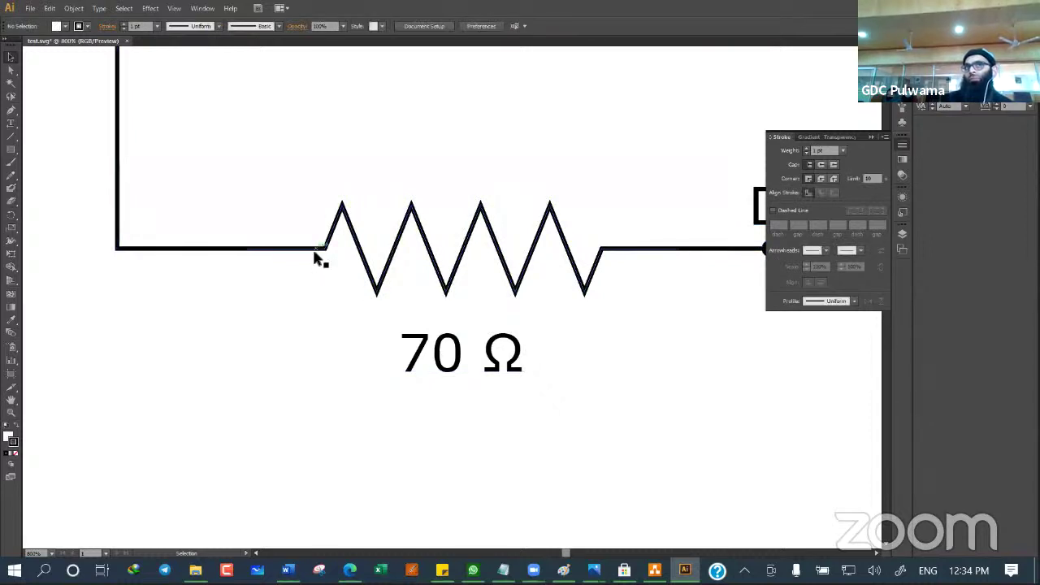
pyautogui.moveTo(316, 249); pyautogui.dragTo(322, 295)
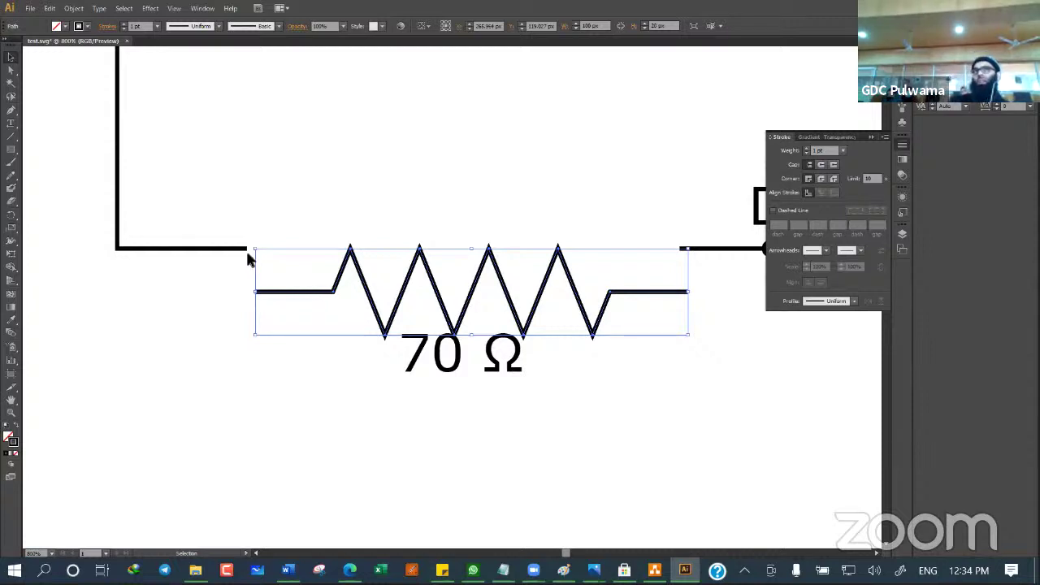
pyautogui.click(234, 145)
# Step: Zoom out to check the whole circuit, then show the Windows desktop
pyautogui.hotkey('ctrl', '-')
pyautogui.hotkey('ctrl', '-')
pyautogui.hotkey('ctrl', '-')
pyautogui.hotkey('ctrl', '-')
pyautogui.hotkey('ctrl', '-')
pyautogui.hotkey('ctrl', '-')
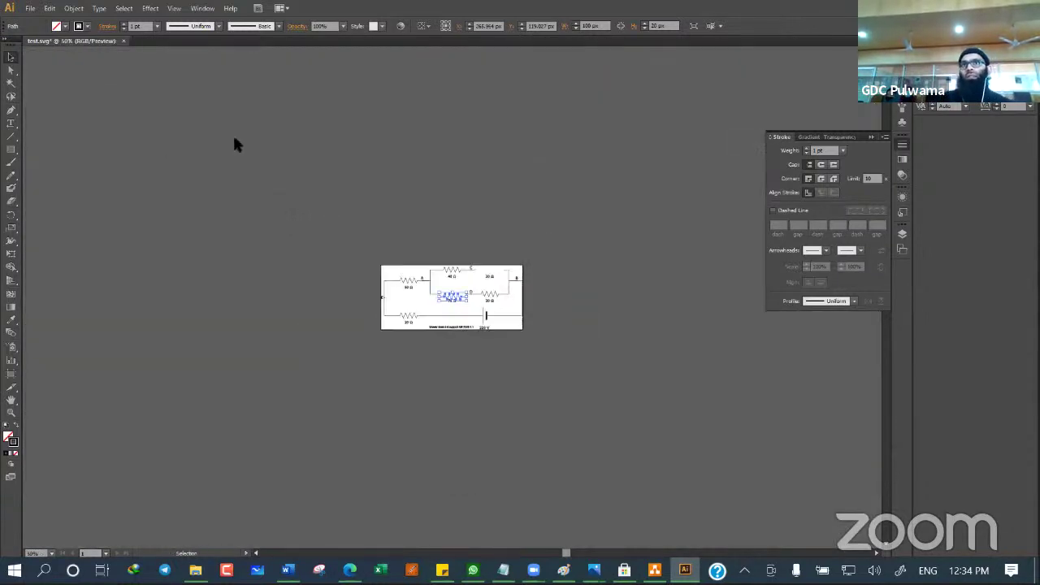
pyautogui.hotkey('ctrl', '=')
pyautogui.hotkey('ctrl', '=')
pyautogui.hotkey('ctrl', '=')
pyautogui.hotkey('ctrl', '=')
pyautogui.press('v')
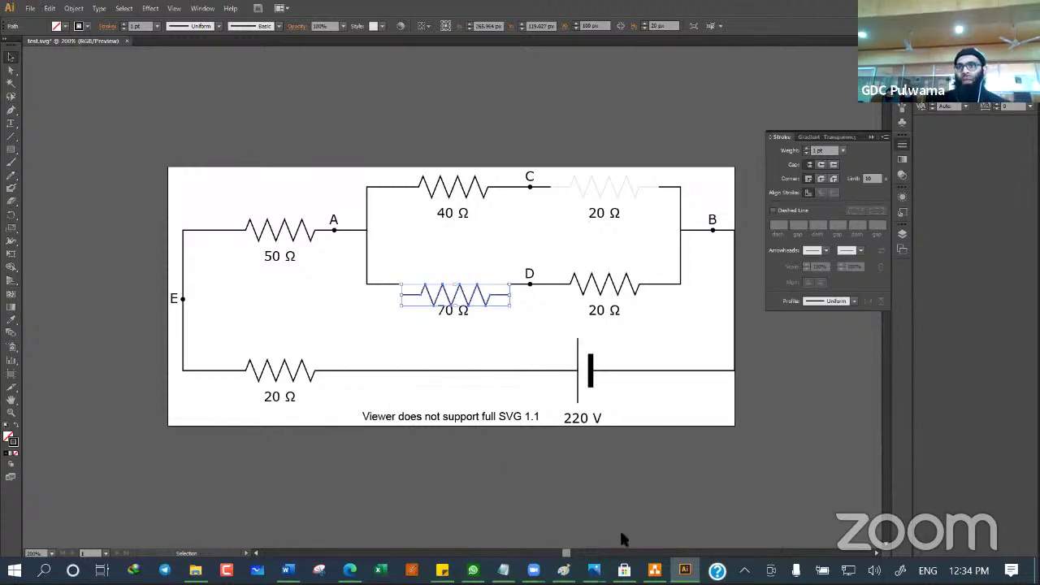
pyautogui.press('super+d')
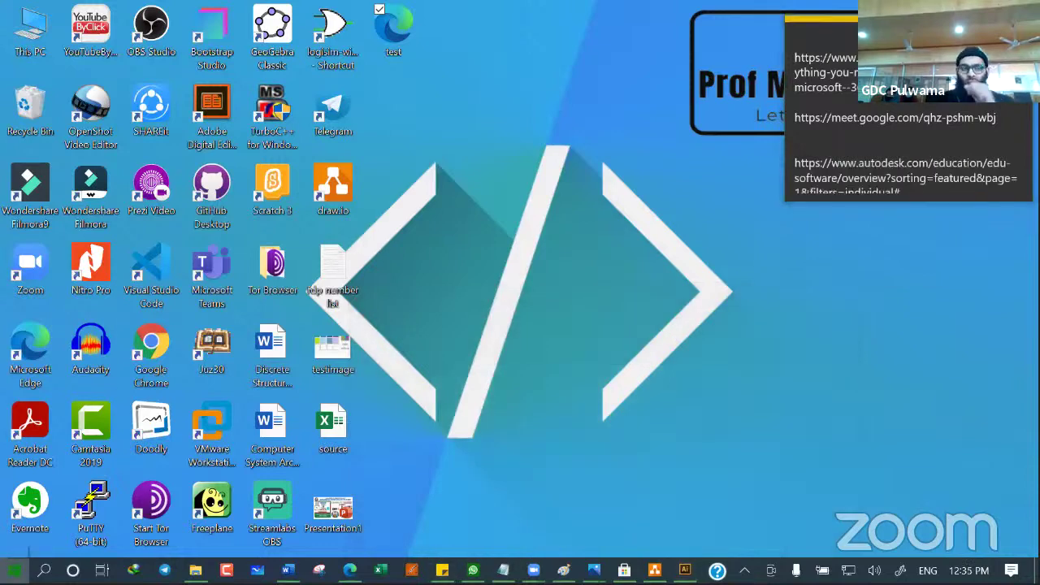
# Step: Search the Start menu for 'photos', then dismiss the search
pyautogui.click(14, 569)
pyautogui.write('pho')
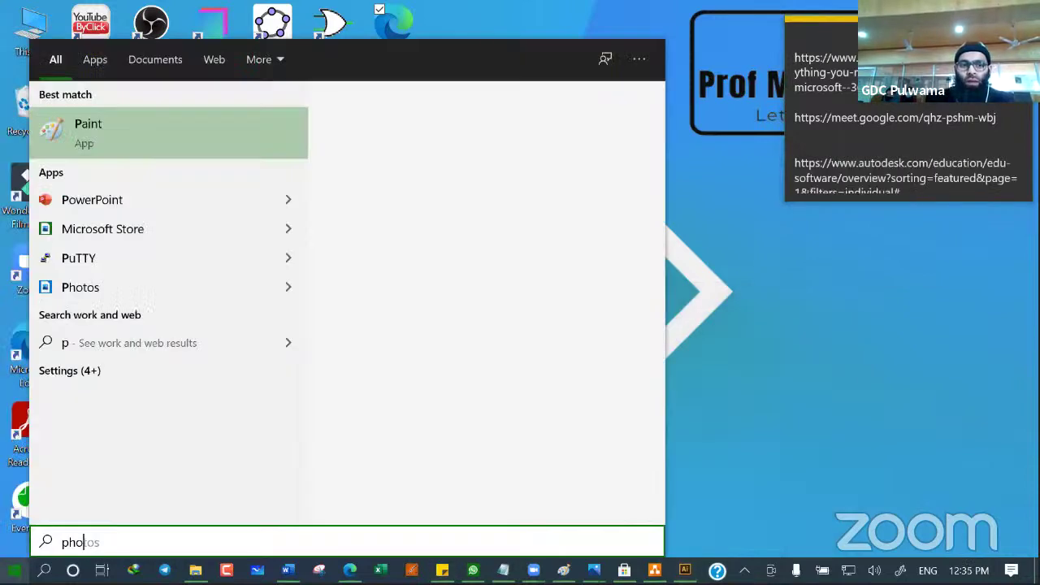
pyautogui.write('tl')
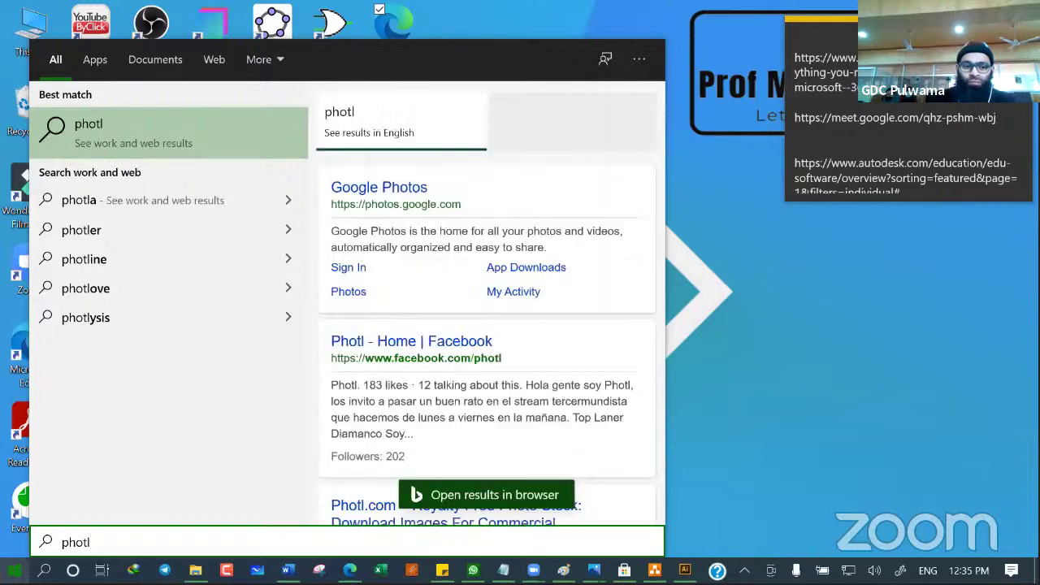
pyautogui.press('BackSpace')
pyautogui.write('p')
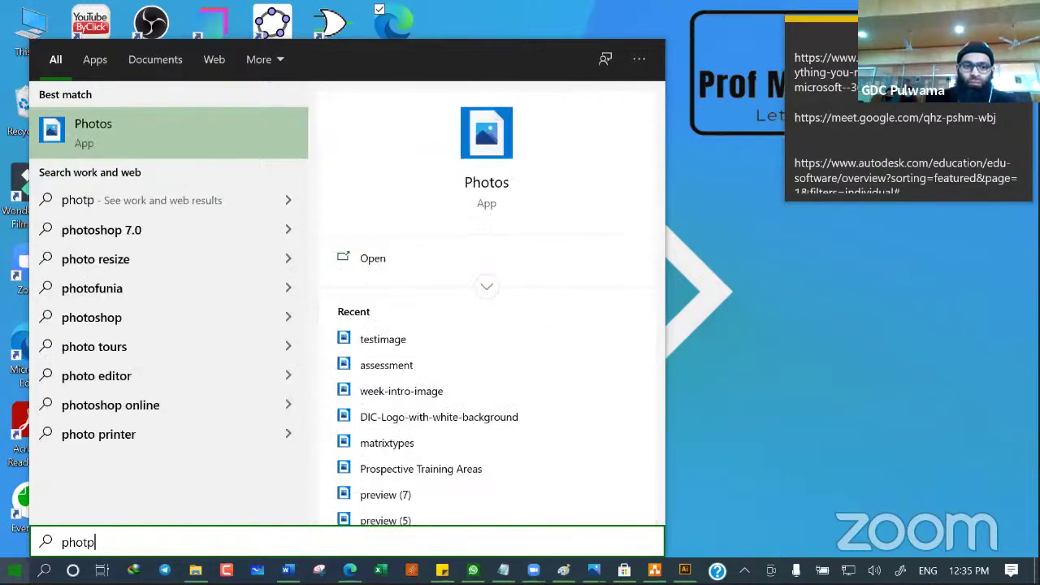
pyautogui.press('BackSpace')
pyautogui.write('os')
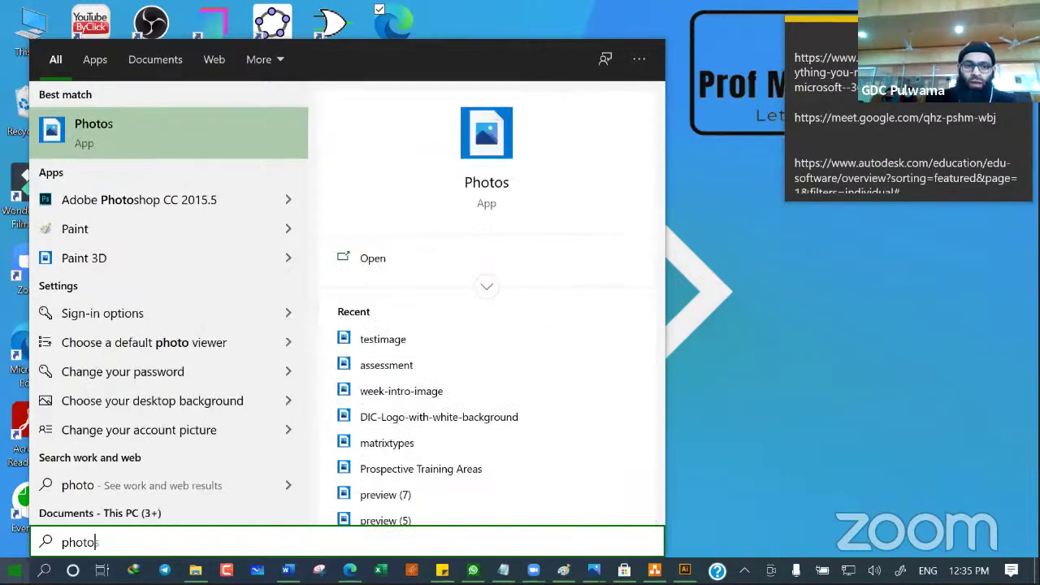
pyautogui.press('Escape')
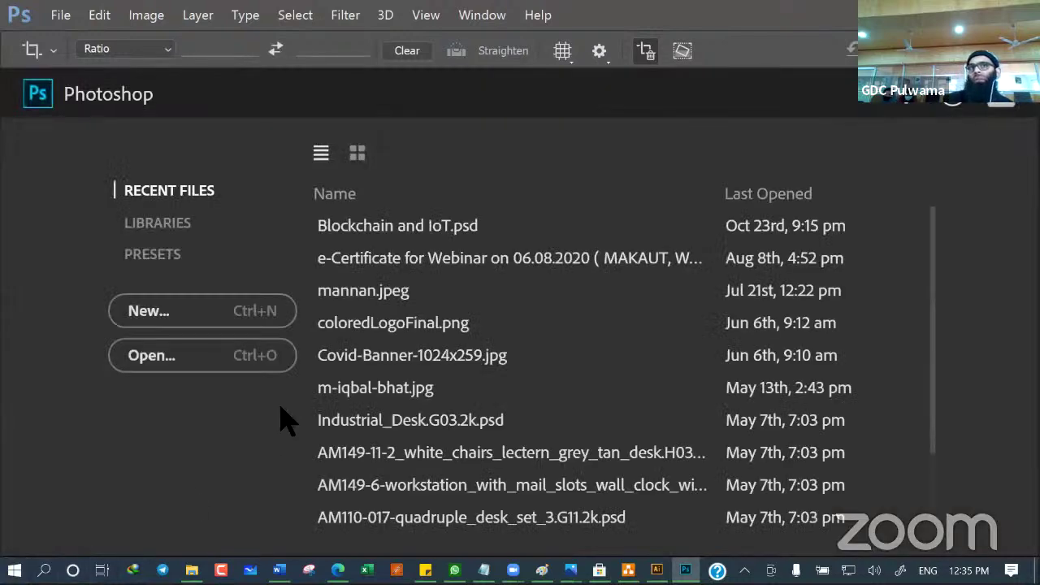
# Step: Start a new Custom 707 × 634 pixel document with resolution 300 pixels/inch
pyautogui.click(173, 322)
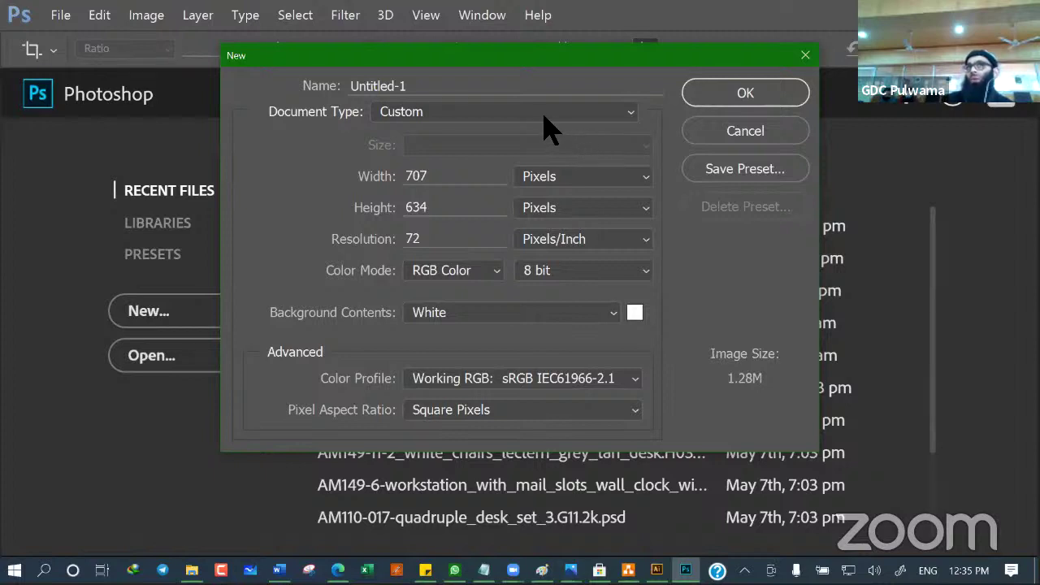
pyautogui.click(474, 117)
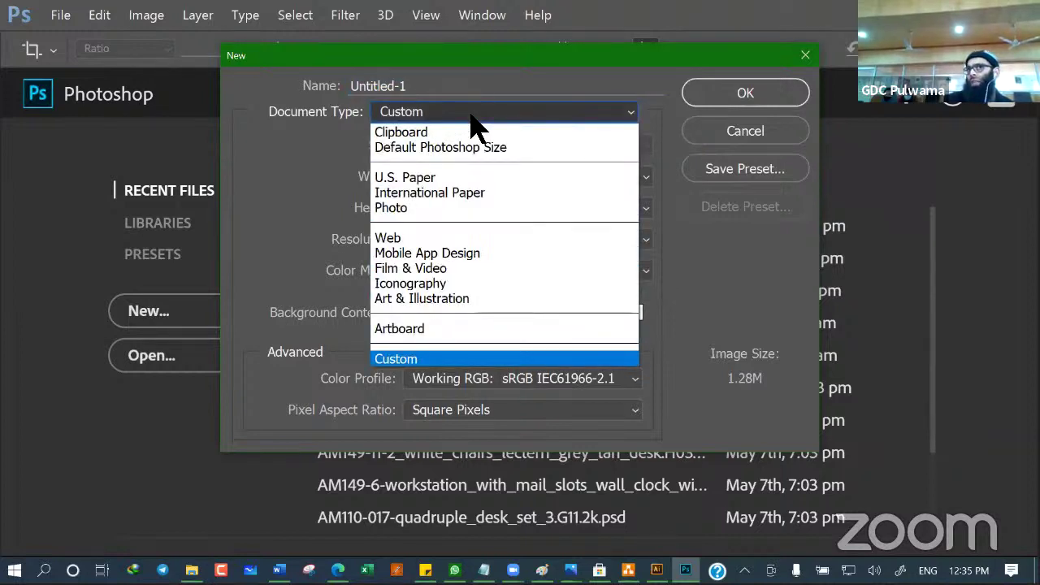
pyautogui.click(472, 116)
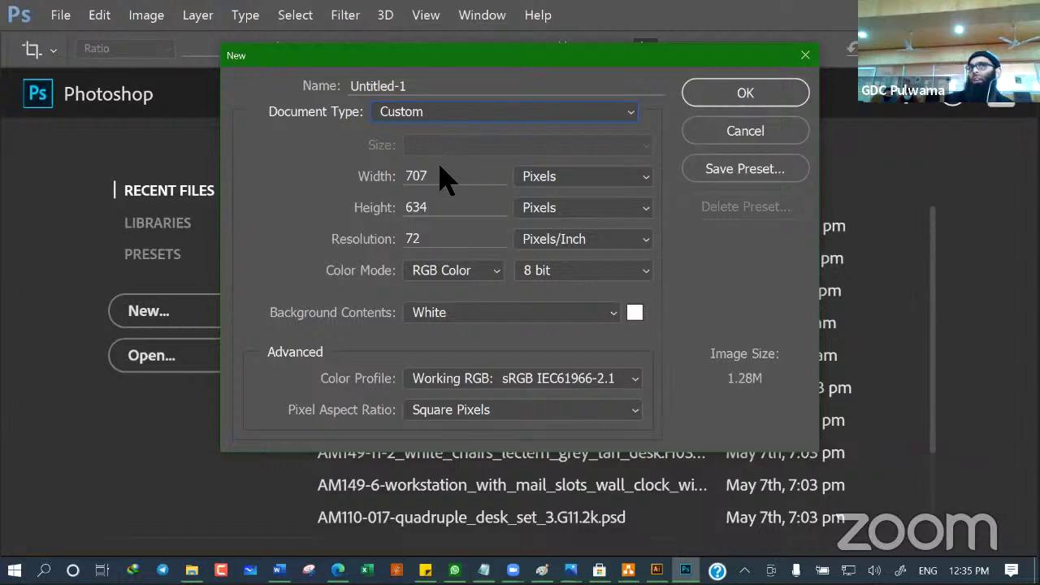
pyautogui.click(609, 179)
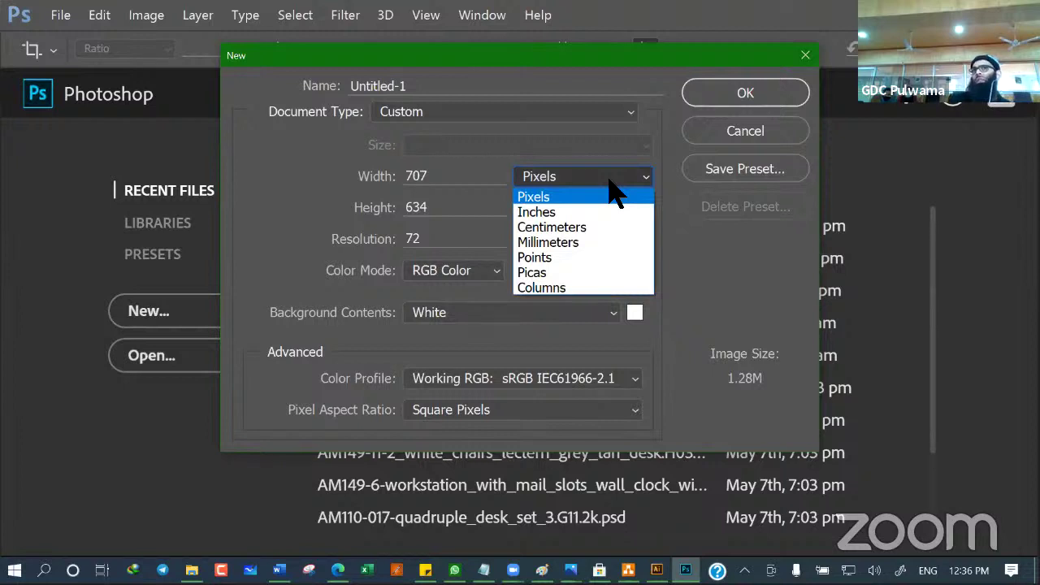
pyautogui.click(610, 180)
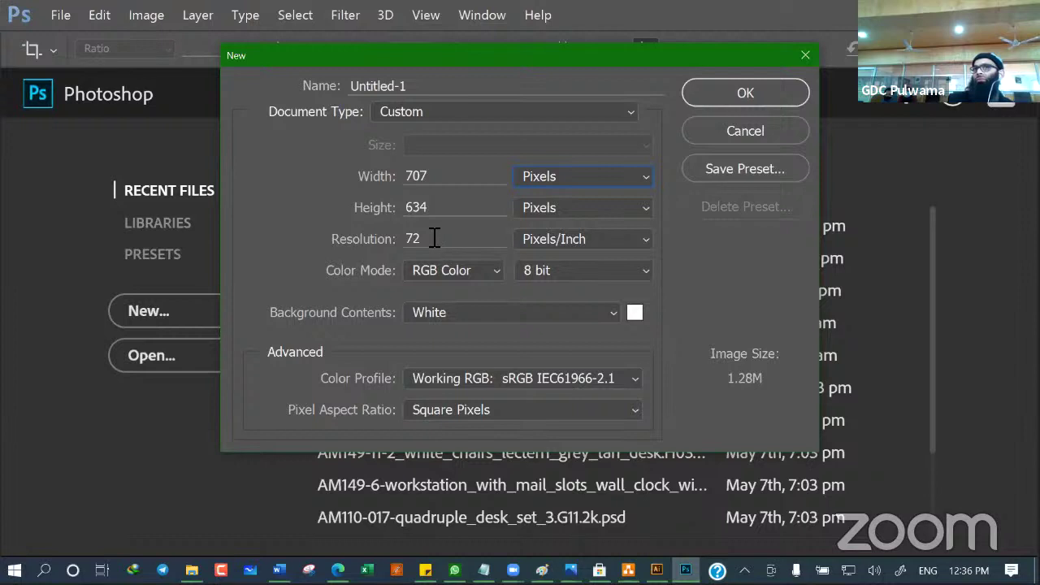
pyautogui.moveTo(429, 239); pyautogui.dragTo(401, 243)
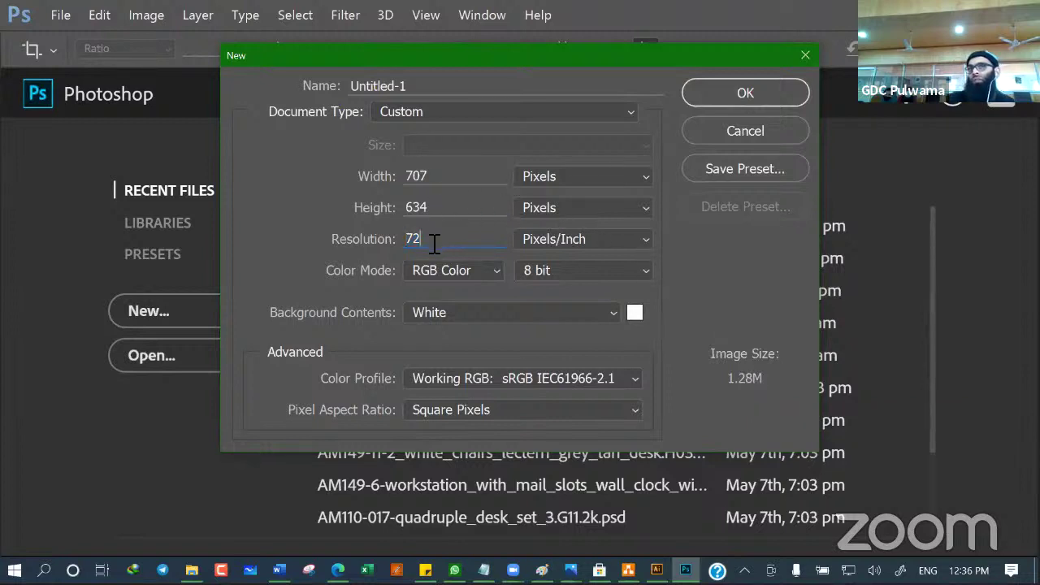
pyautogui.press('BackSpace')
pyautogui.write('300')
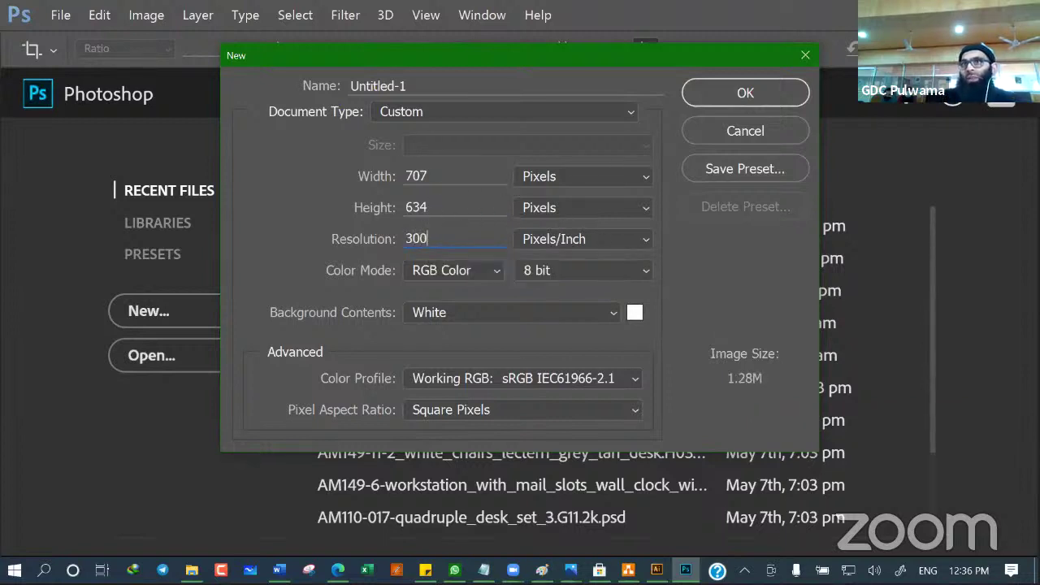
pyautogui.press('Tab')
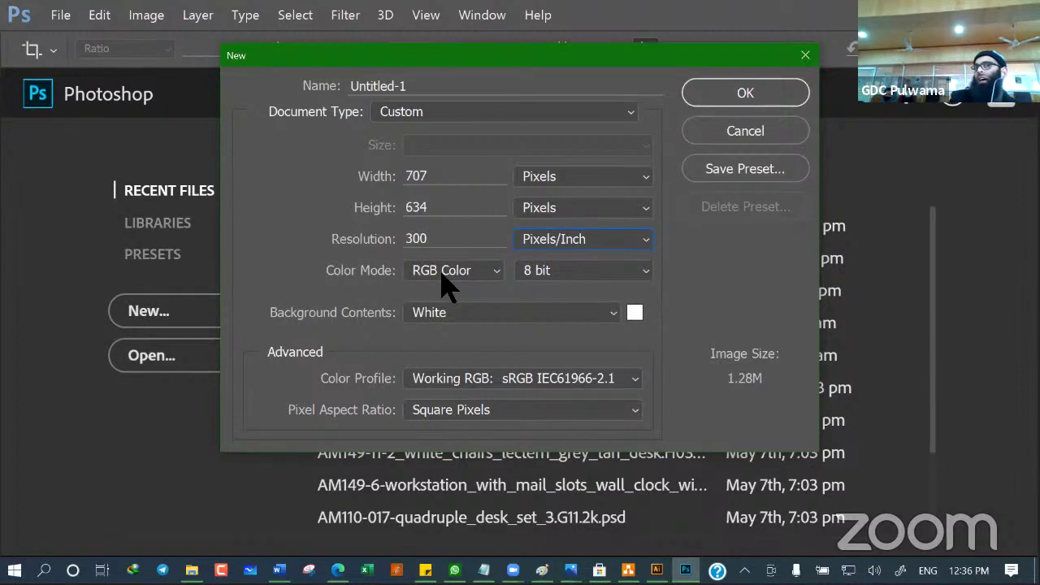
# Step: Set 8-bit colour, Transparent background and sRGB profile, then create the document
pyautogui.click(581, 280)
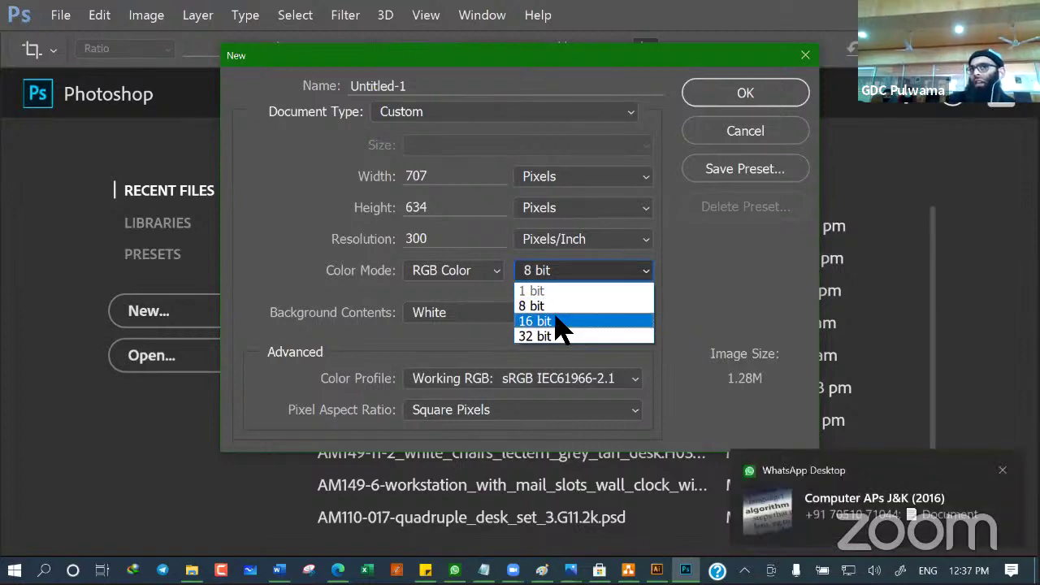
pyautogui.click(559, 321)
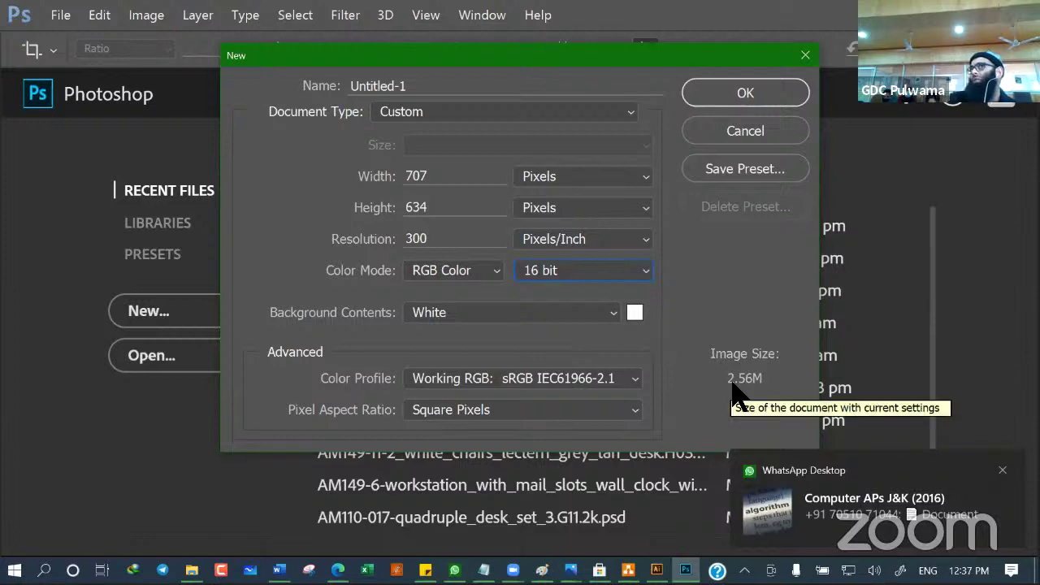
pyautogui.click(632, 286)
pyautogui.click(553, 302)
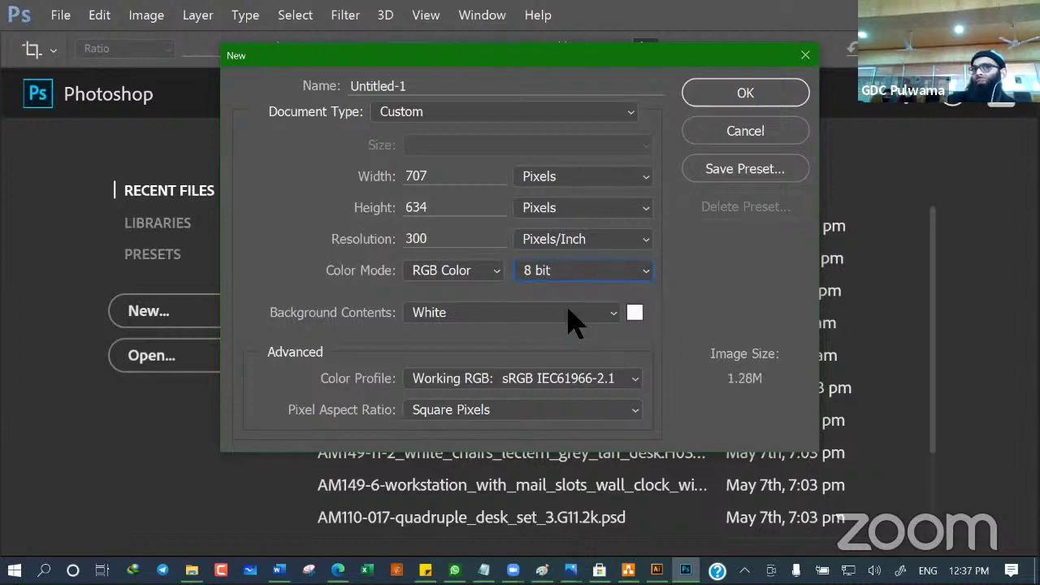
pyautogui.click(542, 317)
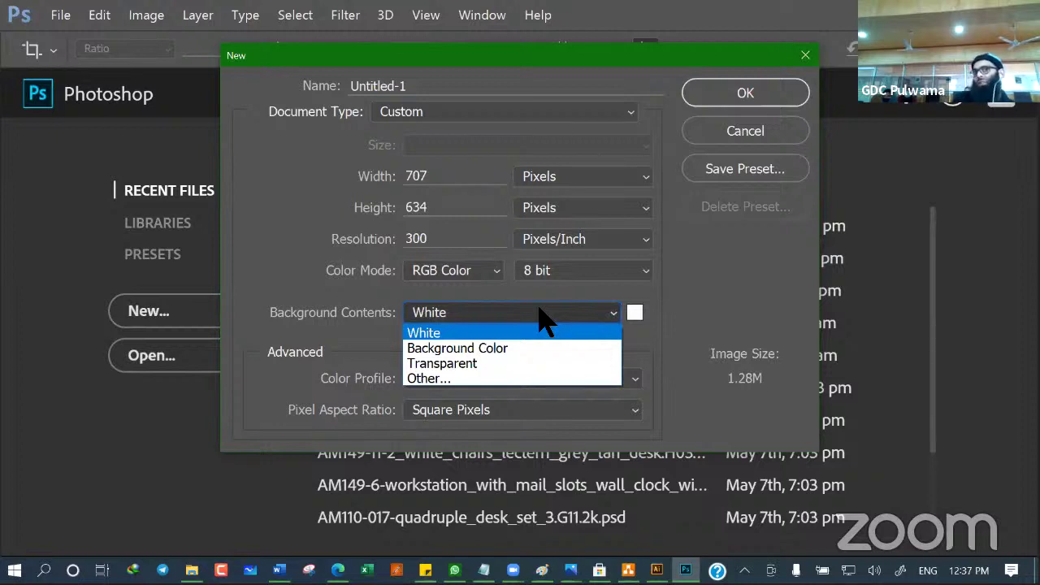
pyautogui.click(442, 364)
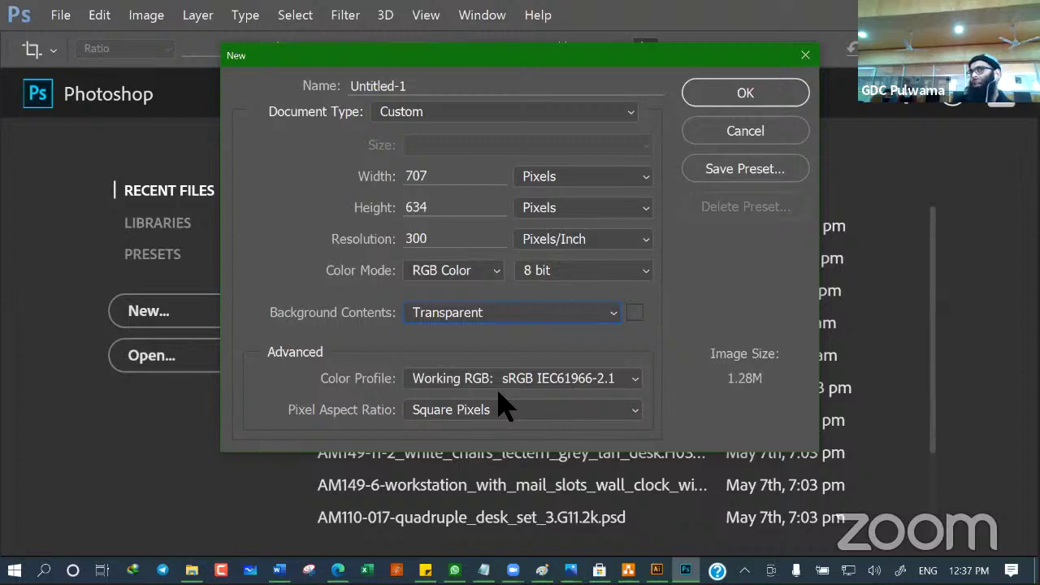
pyautogui.click(499, 389)
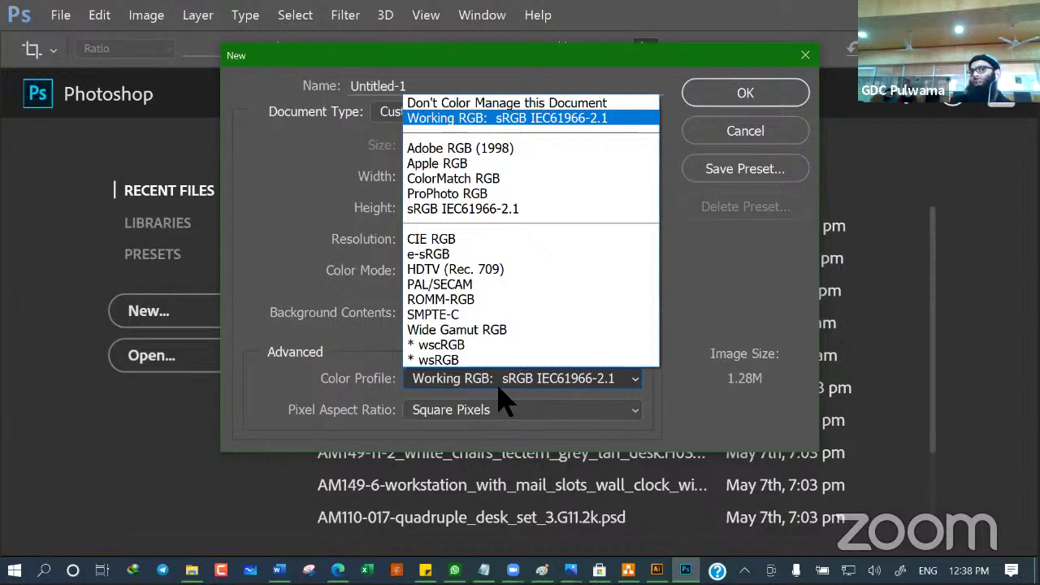
pyautogui.click(499, 388)
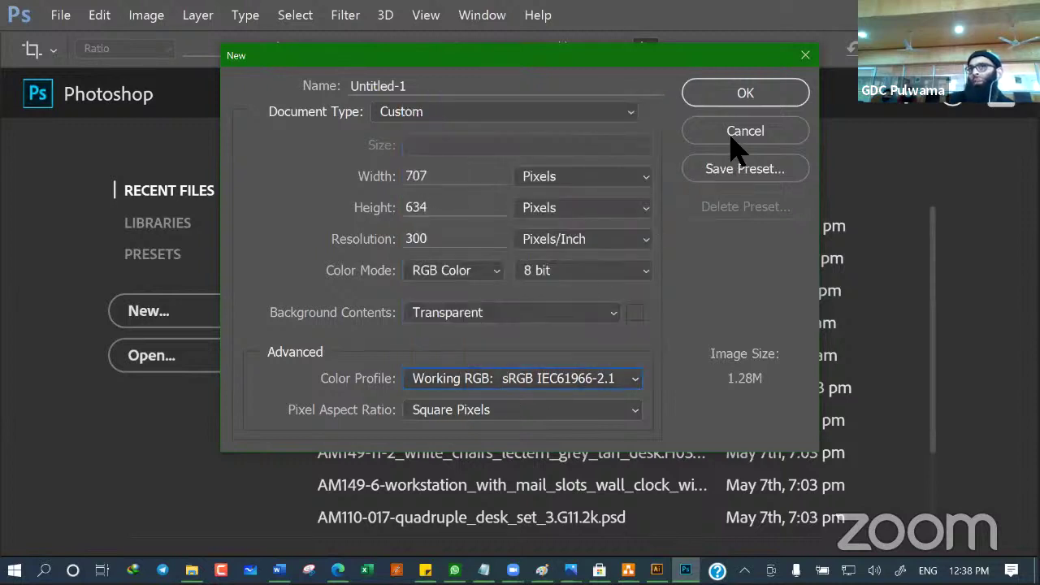
pyautogui.click(738, 95)
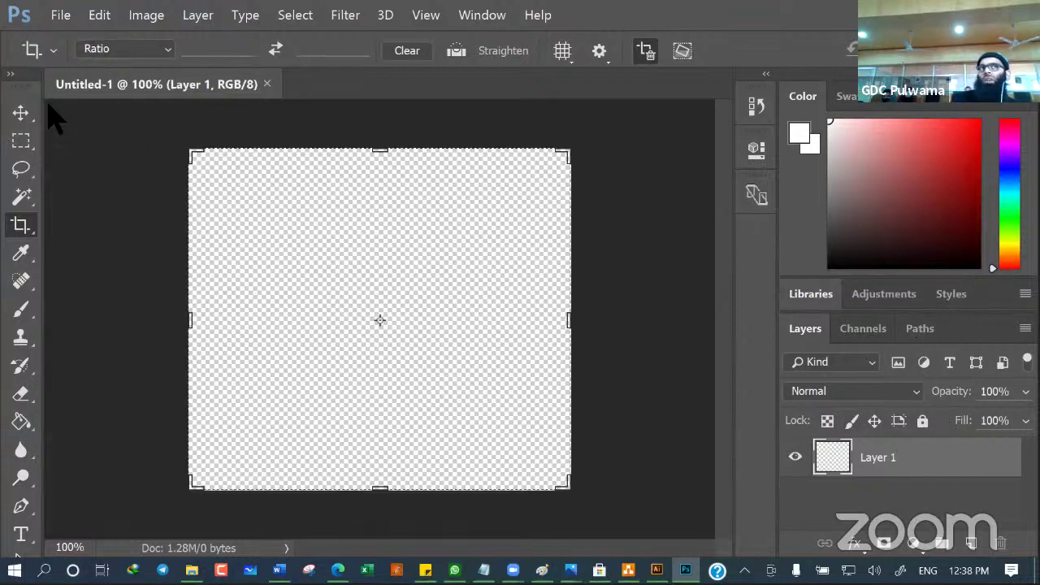
# Step: Browse the Move, Marquee and Lasso tool flyouts, ending on the Magic Wand Tool
pyautogui.click(21, 113)
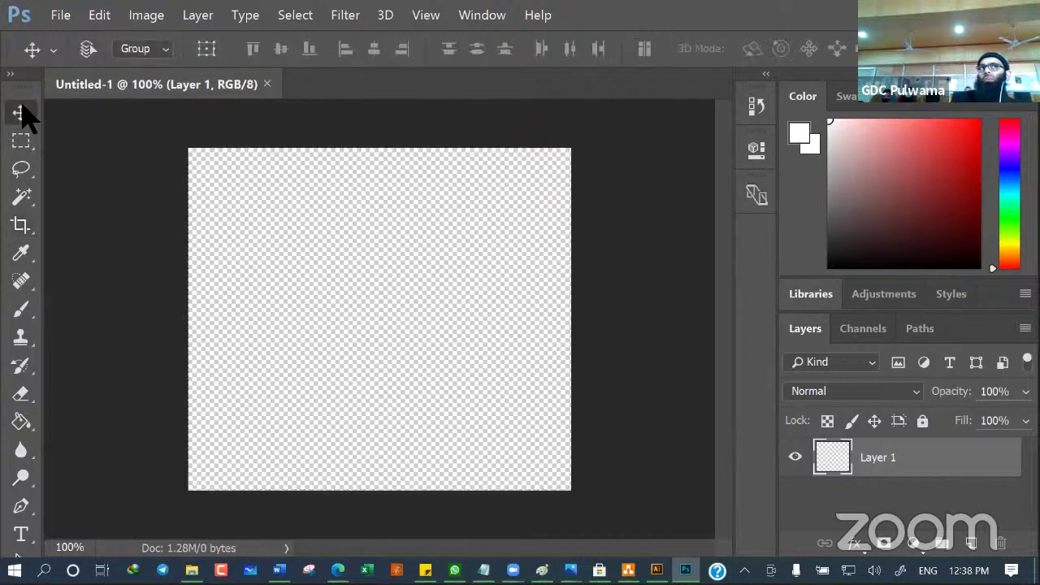
pyautogui.rightClick(29, 125)
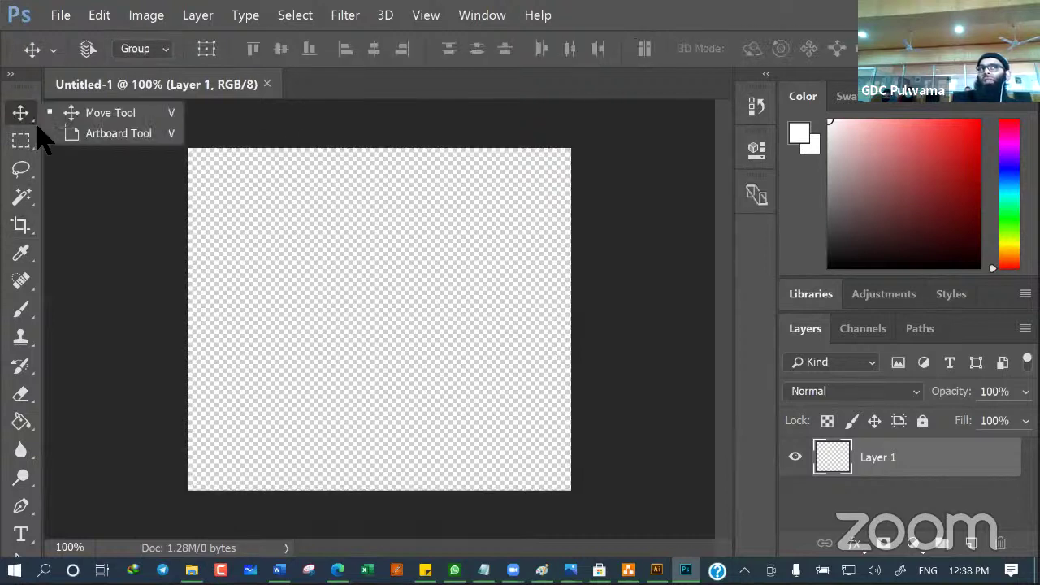
pyautogui.click(17, 118)
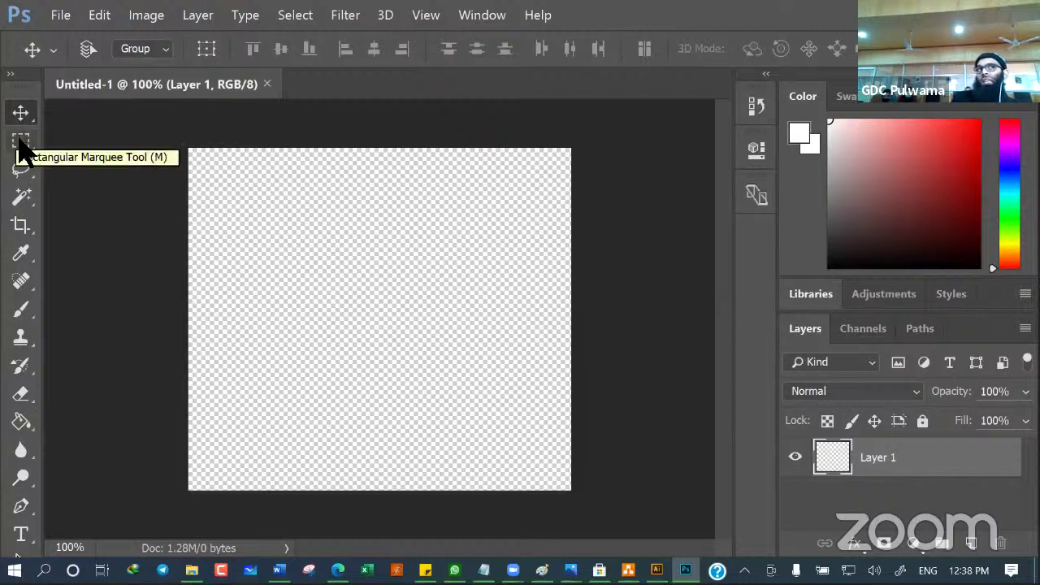
pyautogui.click(21, 143)
pyautogui.rightClick(21, 145)
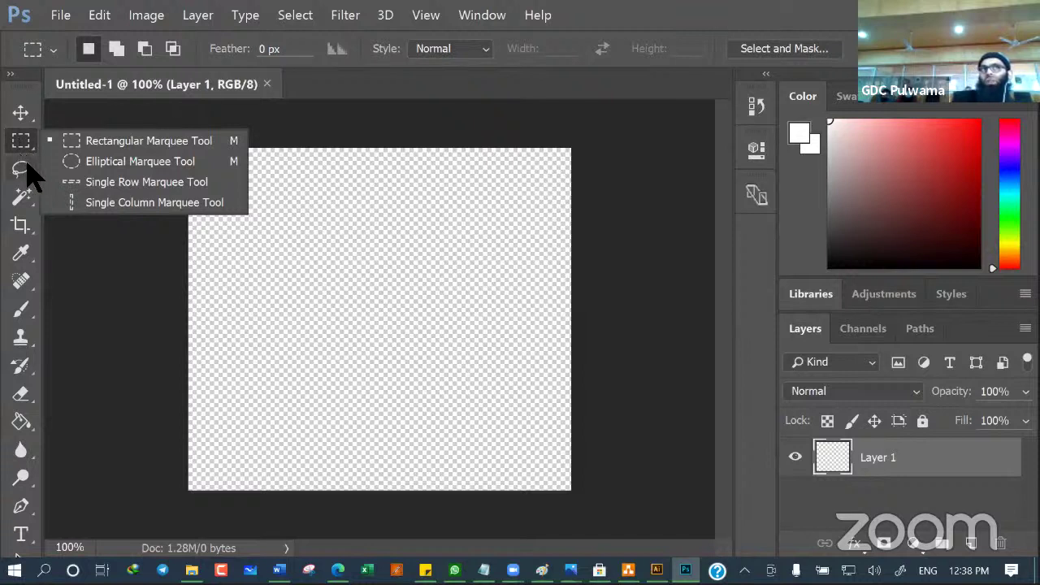
pyautogui.click(25, 169)
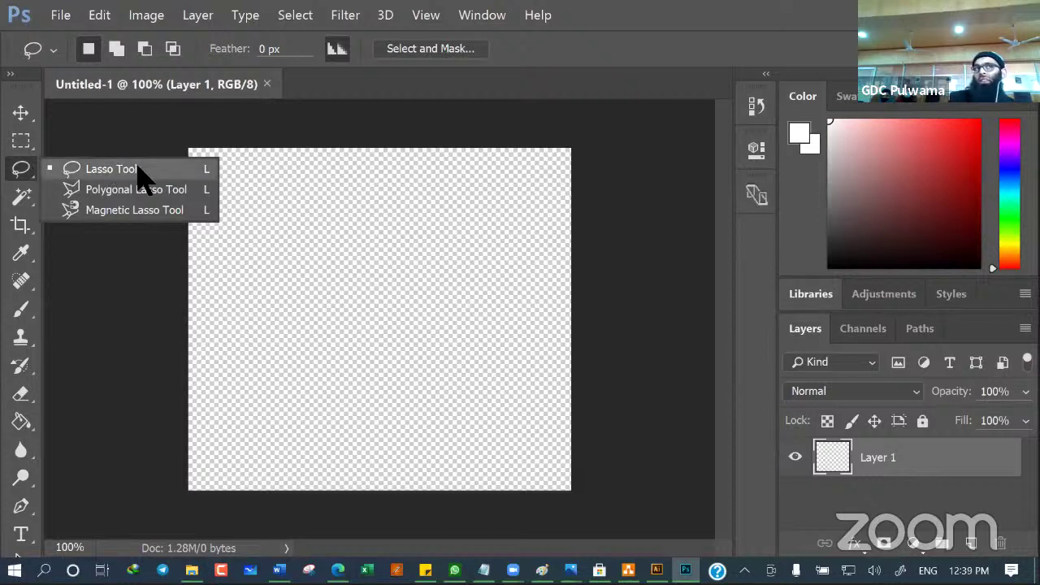
pyautogui.click(18, 204)
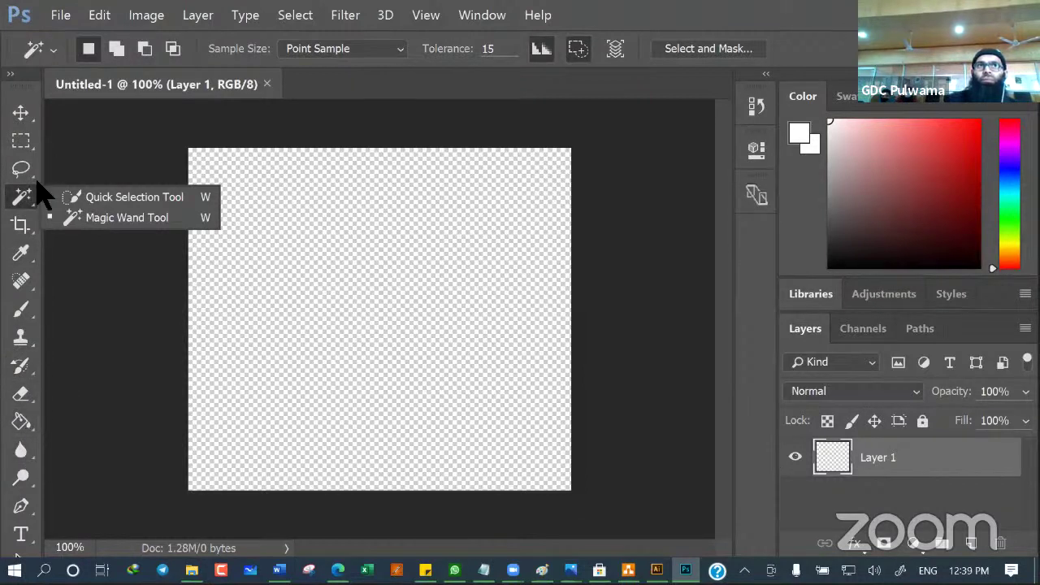
# Step: Open autodraw 10_12_2020.png from the Downloads folder
pyautogui.click(65, 20)
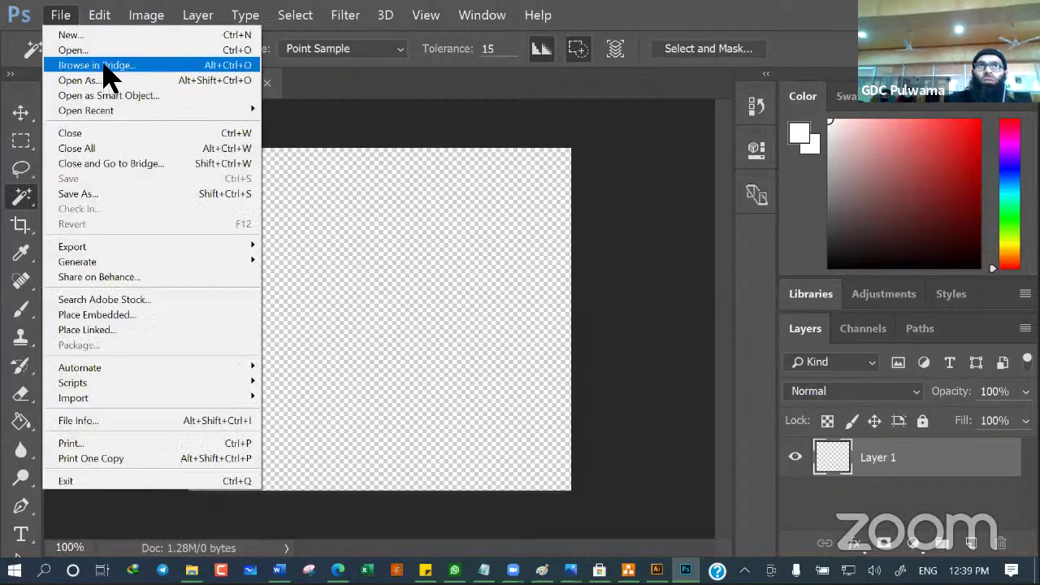
pyautogui.click(110, 50)
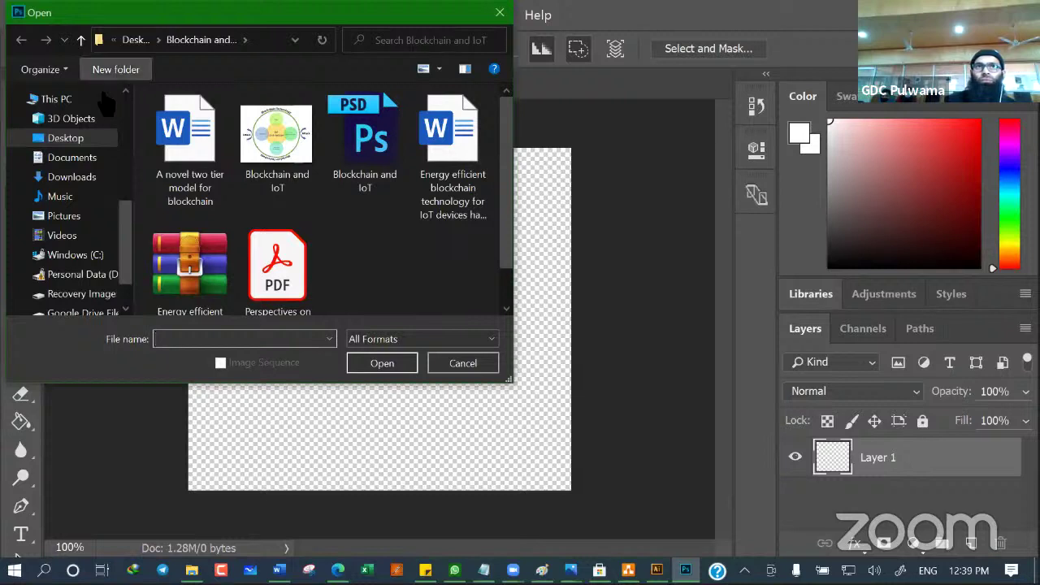
pyautogui.click(70, 179)
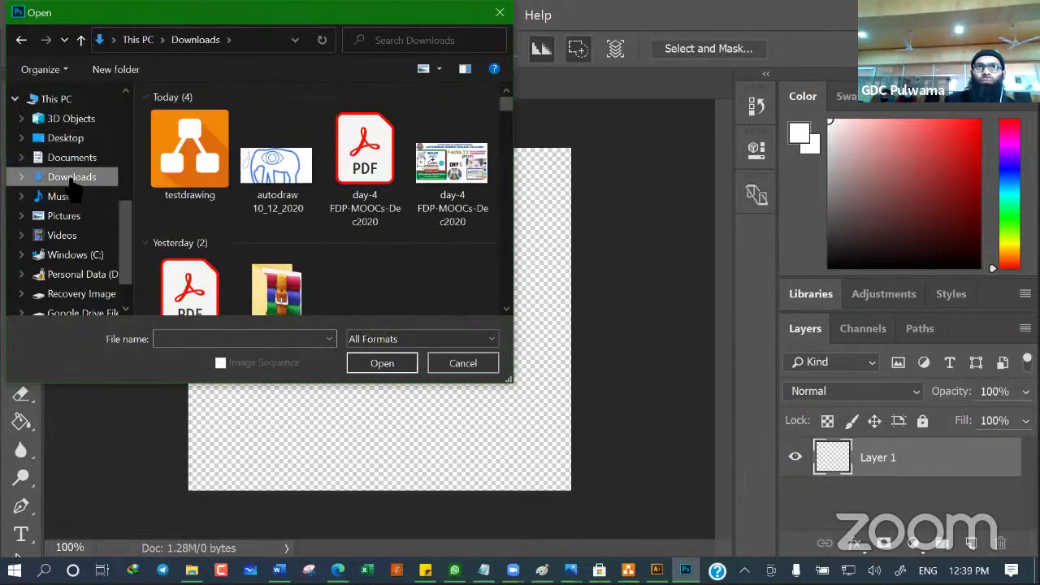
pyautogui.click(287, 177)
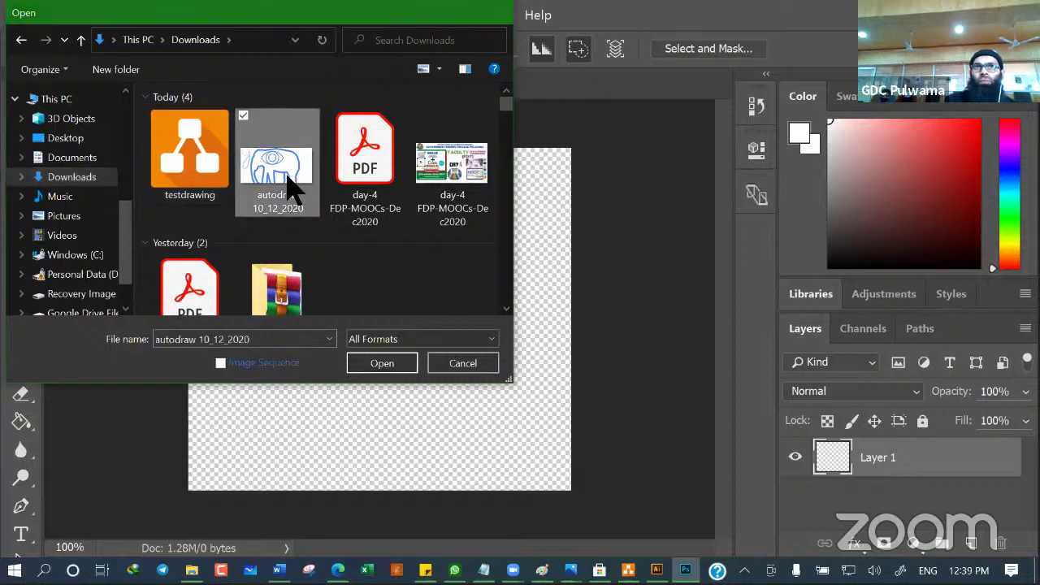
pyautogui.doubleClick(286, 177)
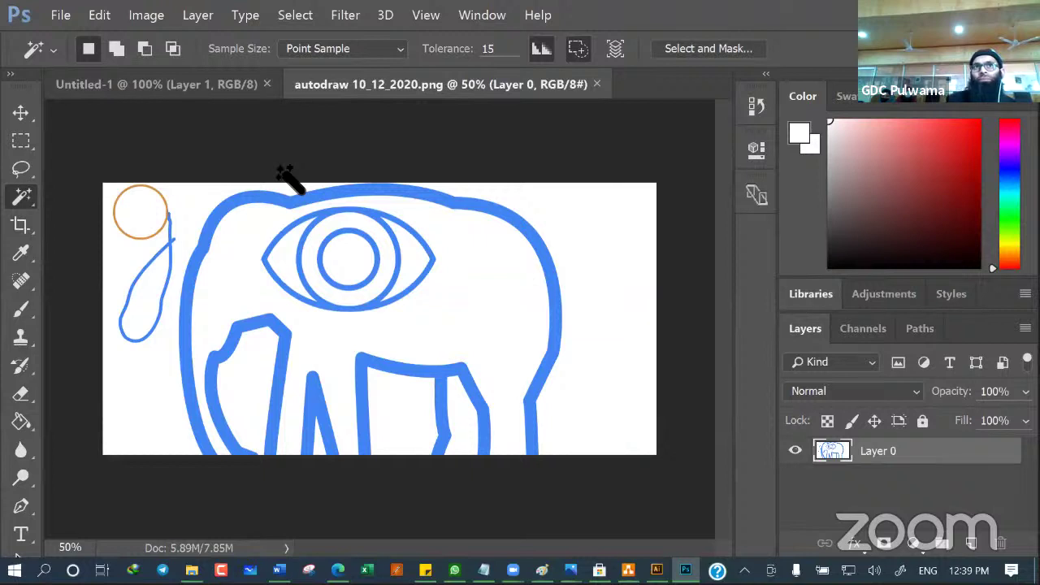
# Step: Select a rectangle over the elephant's head, delete its pixels, and move the selection
pyautogui.click(36, 148)
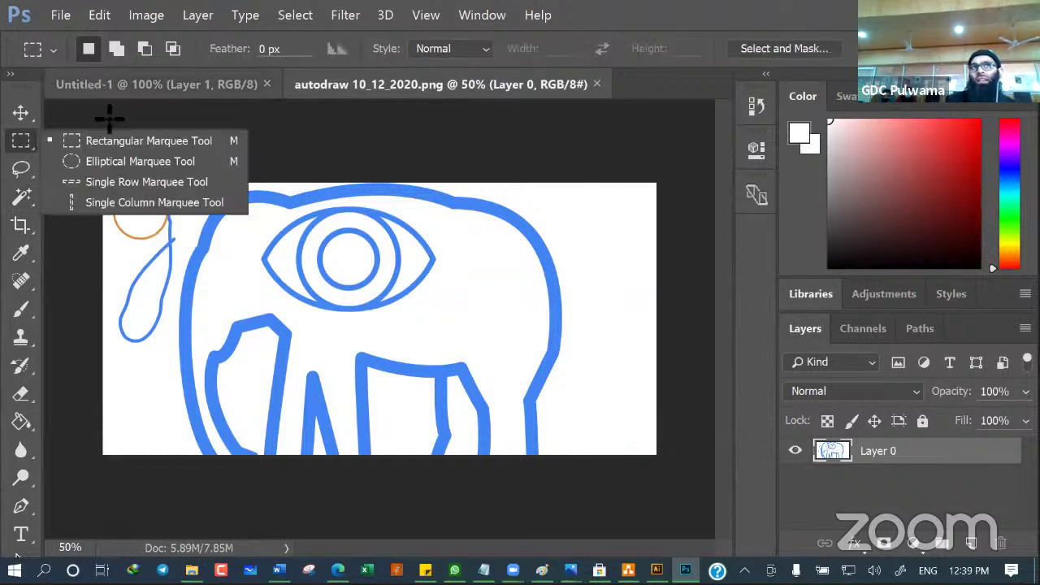
pyautogui.click(130, 143)
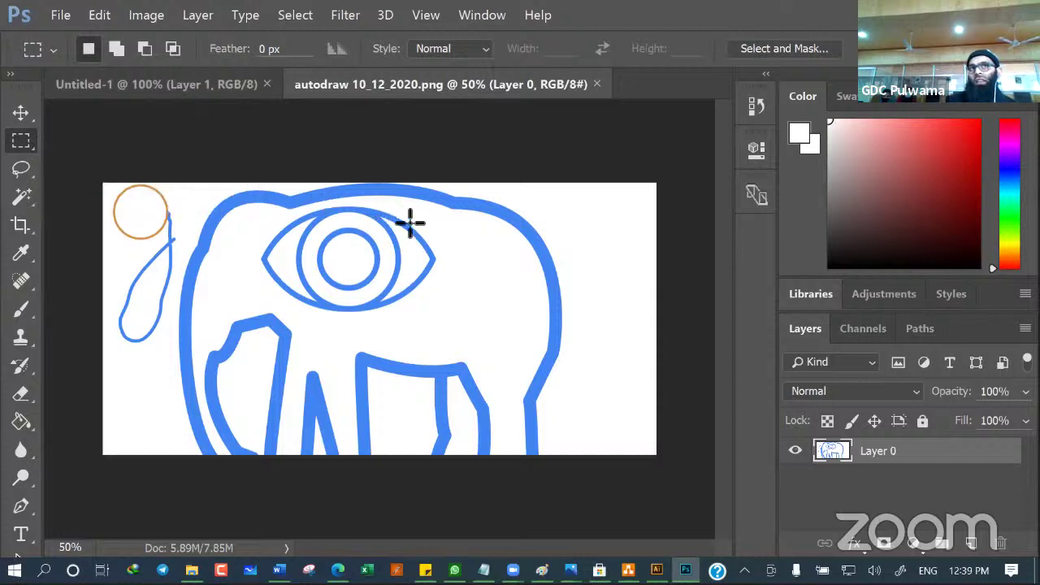
pyautogui.moveTo(370, 216); pyautogui.dragTo(545, 307)
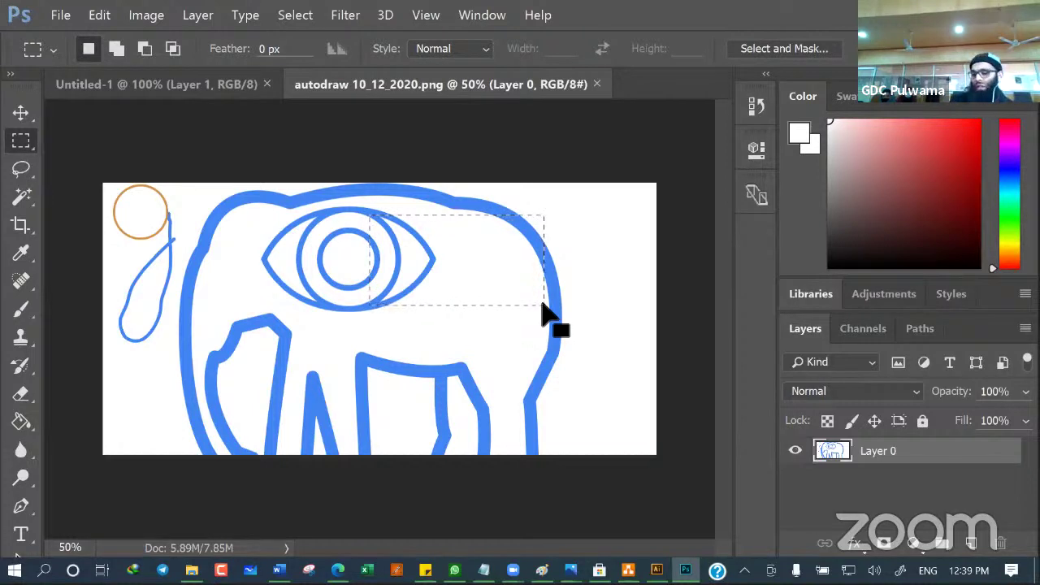
pyautogui.press('Delete')
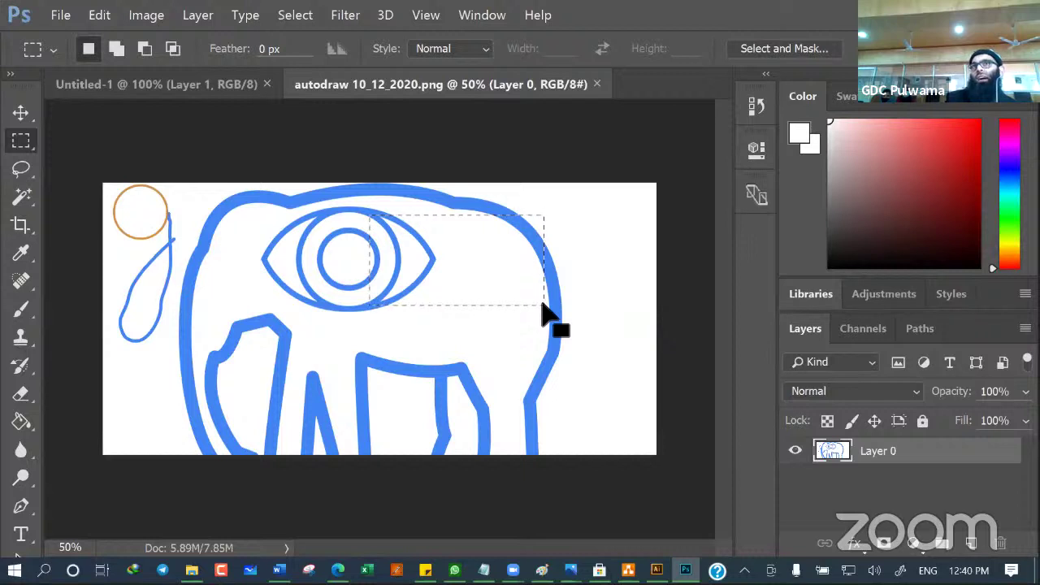
pyautogui.moveTo(514, 286)
pyautogui.mouseDown()
pyautogui.moveTo(504, 352)
pyautogui.moveTo(543, 299)
pyautogui.mouseUp()
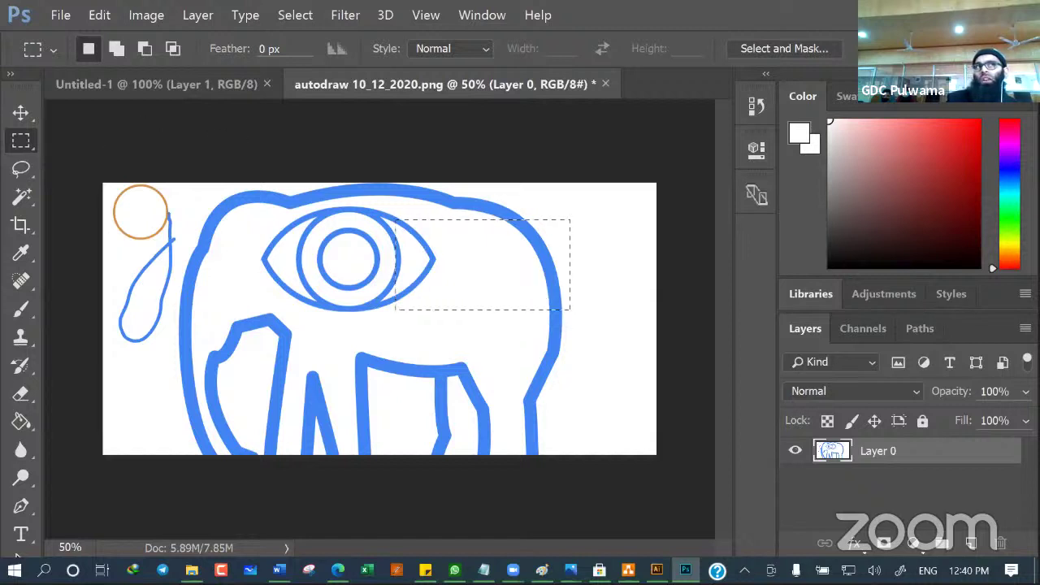
# Step: Select an oval around the elephant's eye, delete it, then undo the deletion
pyautogui.rightClick(14, 140)
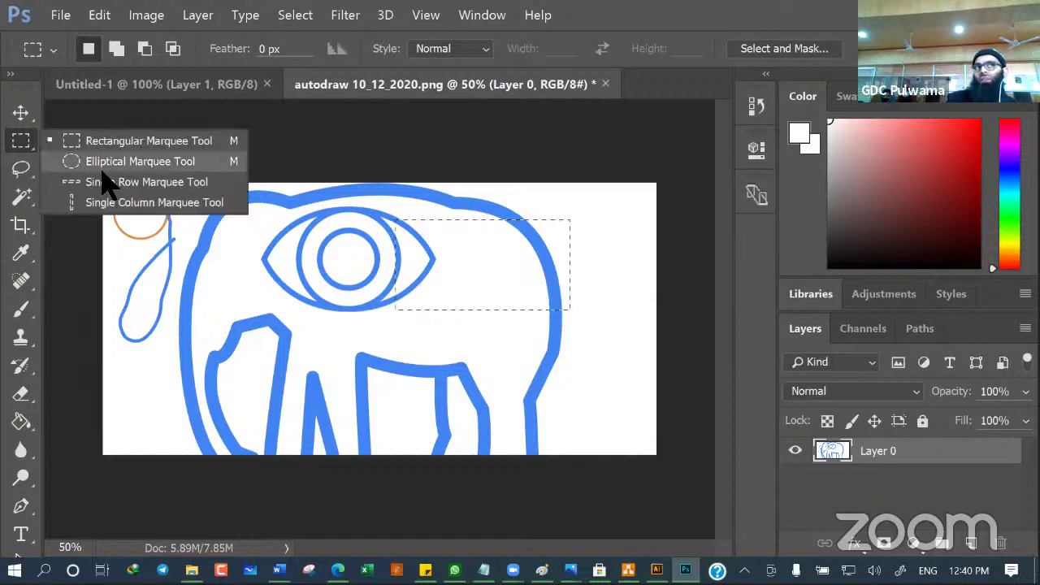
pyautogui.click(143, 163)
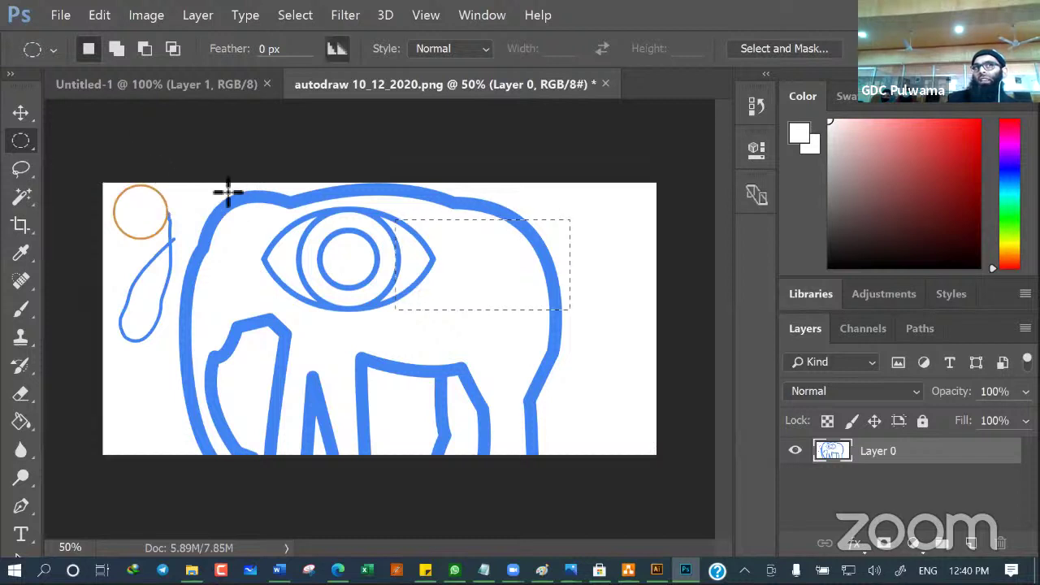
pyautogui.moveTo(261, 211)
pyautogui.mouseDown()
pyautogui.moveTo(419, 318)
pyautogui.moveTo(447, 318)
pyautogui.mouseUp()
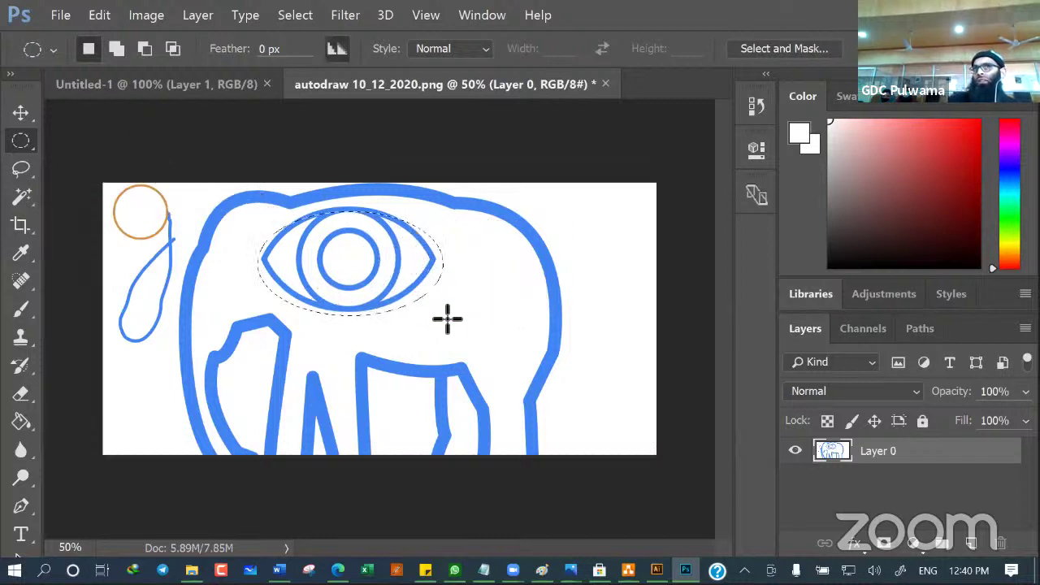
pyautogui.press('Delete')
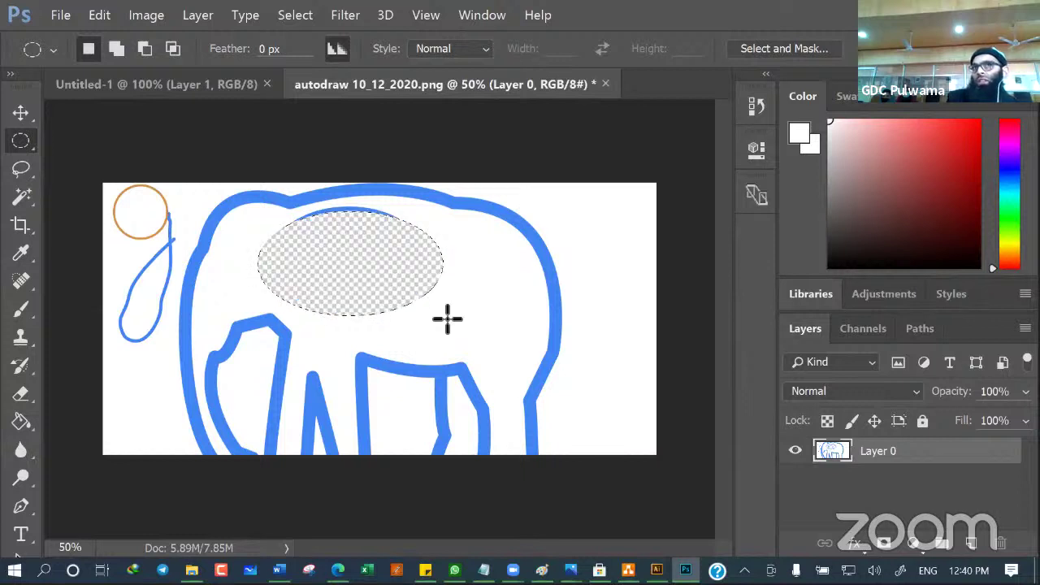
pyautogui.hotkey('ctrl', 'z')
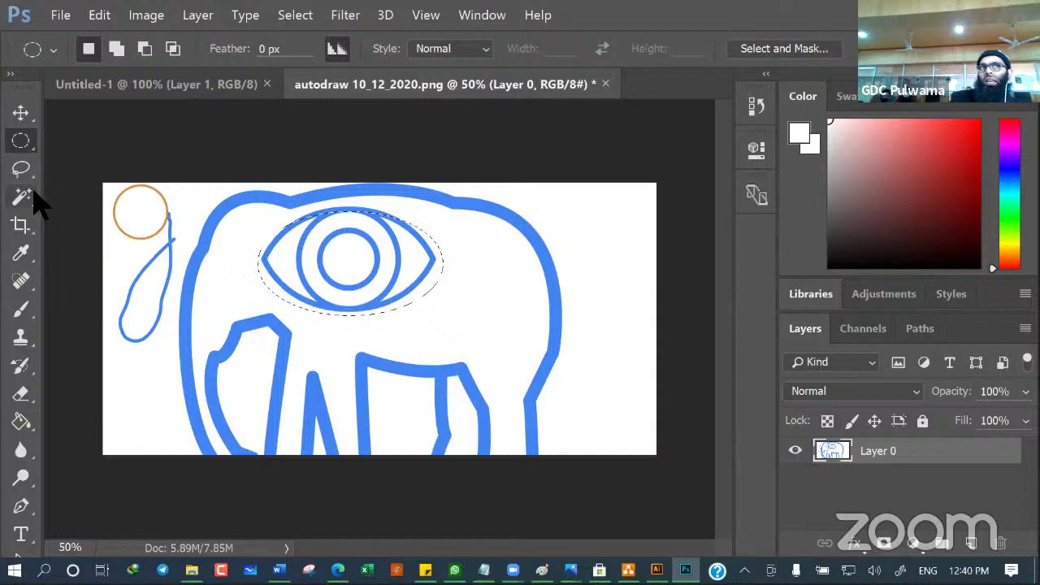
# Step: Outline the elephant's eye with the Lasso, save the drawing and clear the selection
pyautogui.hotkey('ctrl', 'd')
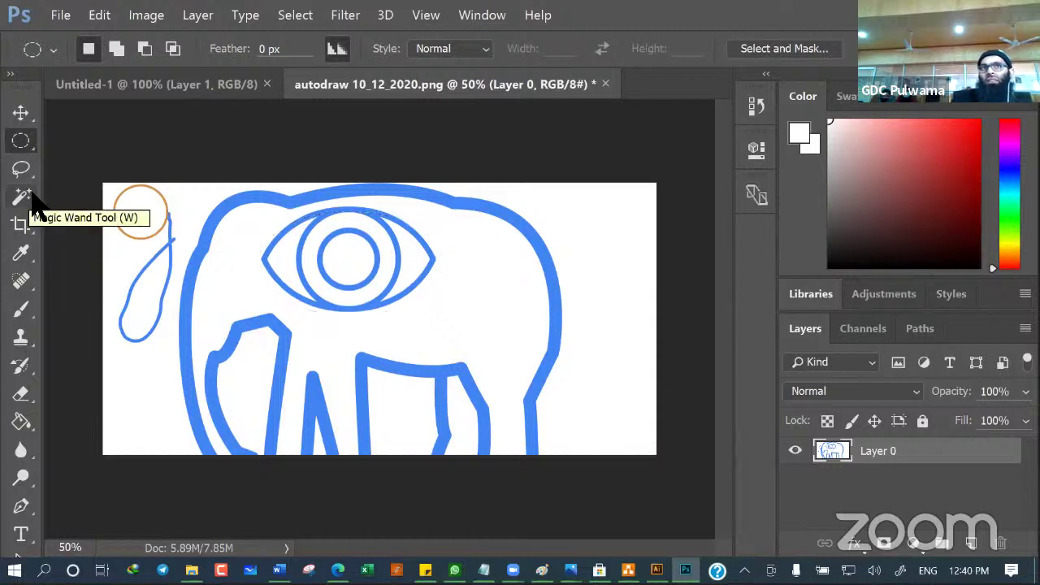
pyautogui.click(33, 199)
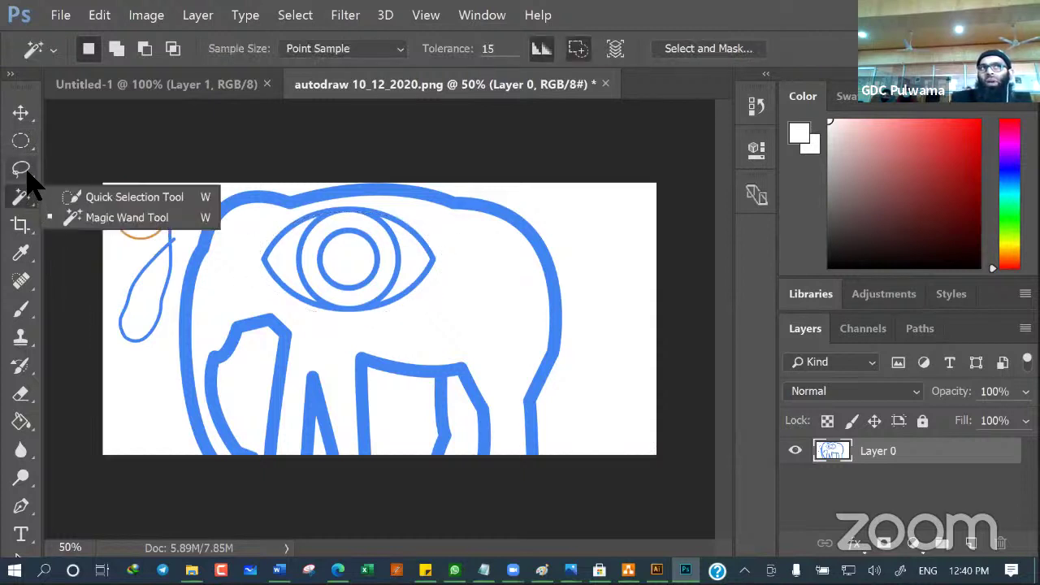
pyautogui.click(24, 171)
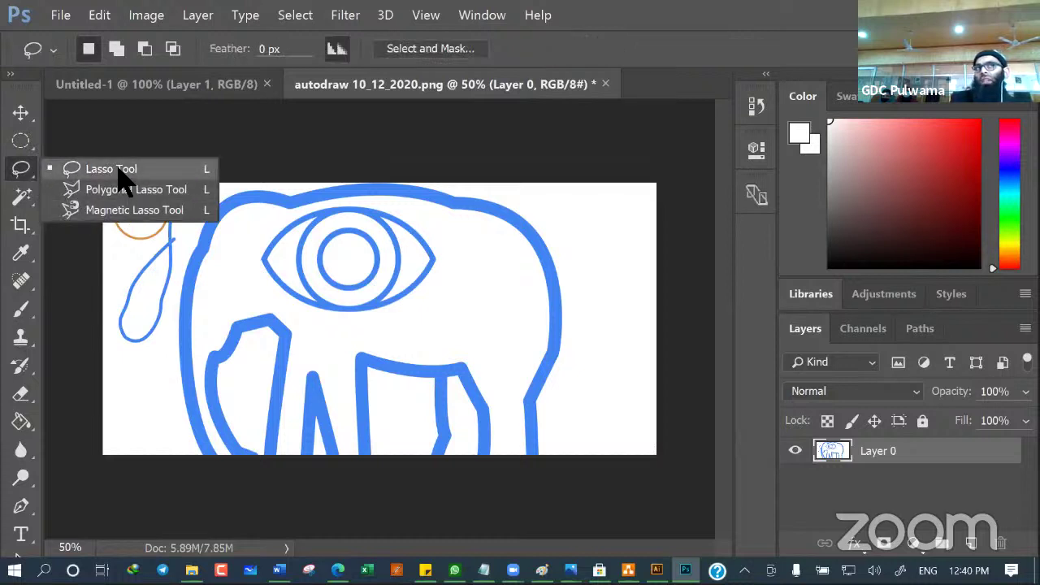
pyautogui.click(117, 169)
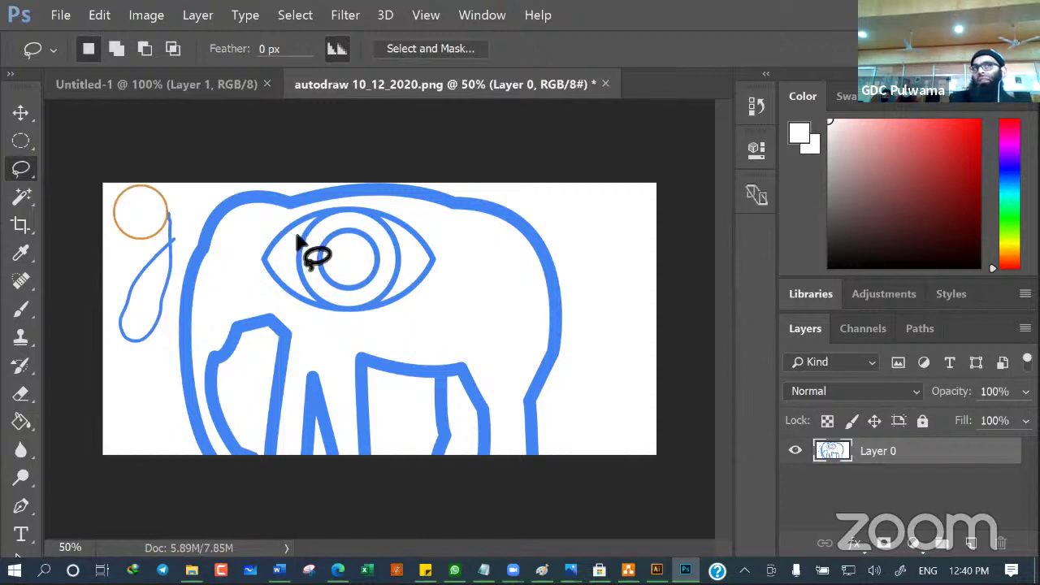
pyautogui.moveTo(262, 222)
pyautogui.mouseDown()
pyautogui.moveTo(238, 280)
pyautogui.moveTo(339, 318)
pyautogui.moveTo(436, 322)
pyautogui.moveTo(483, 278)
pyautogui.moveTo(464, 225)
pyautogui.moveTo(372, 208)
pyautogui.moveTo(260, 226)
pyautogui.mouseUp()
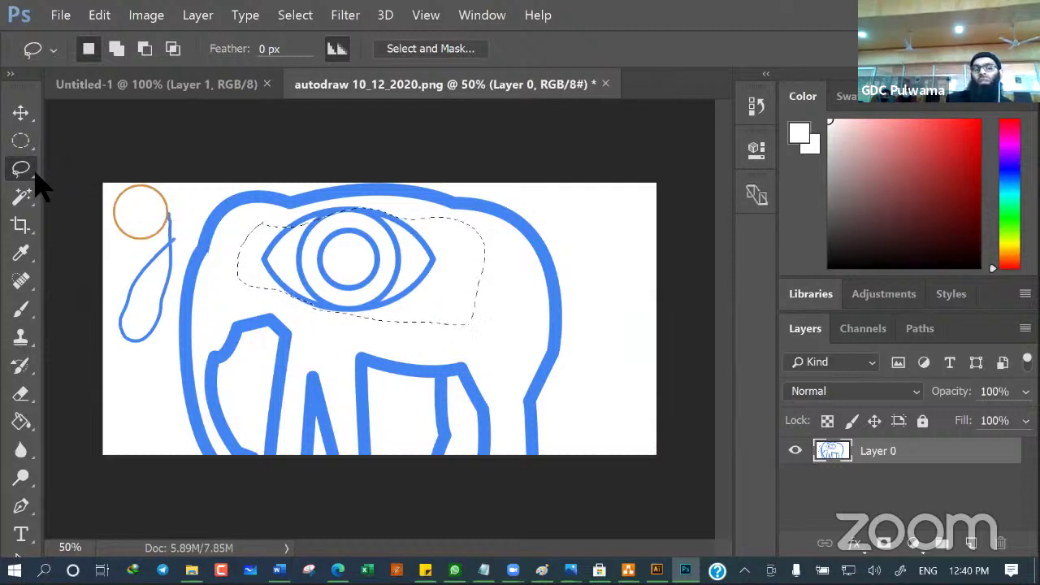
pyautogui.hotkey('ctrl', 'd')
pyautogui.hotkey('ctrl', 's')
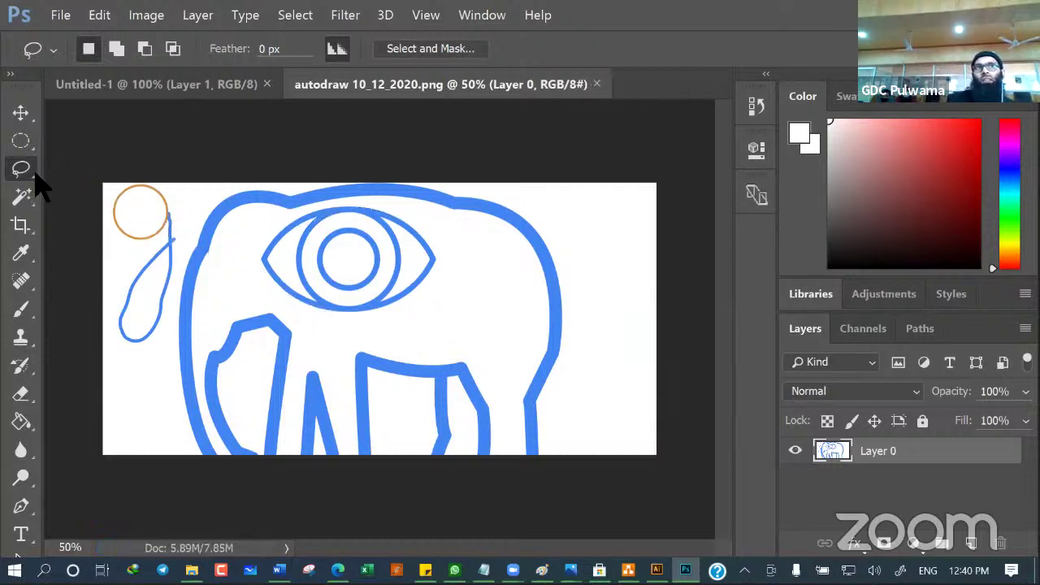
# Step: Draw a four-corner Polygonal Lasso selection around the trunk, then clear it
pyautogui.rightClick(34, 173)
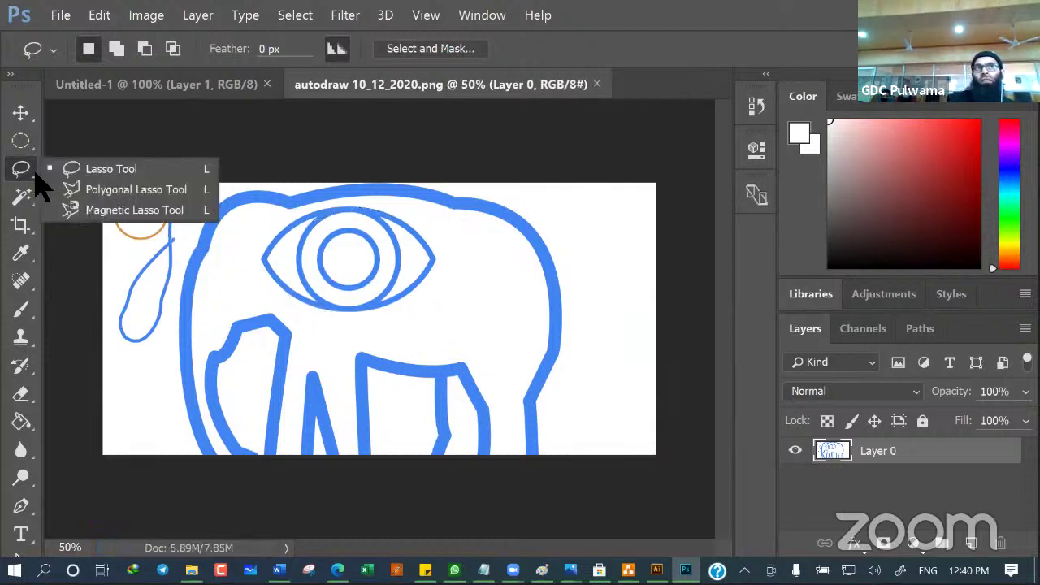
pyautogui.click(120, 191)
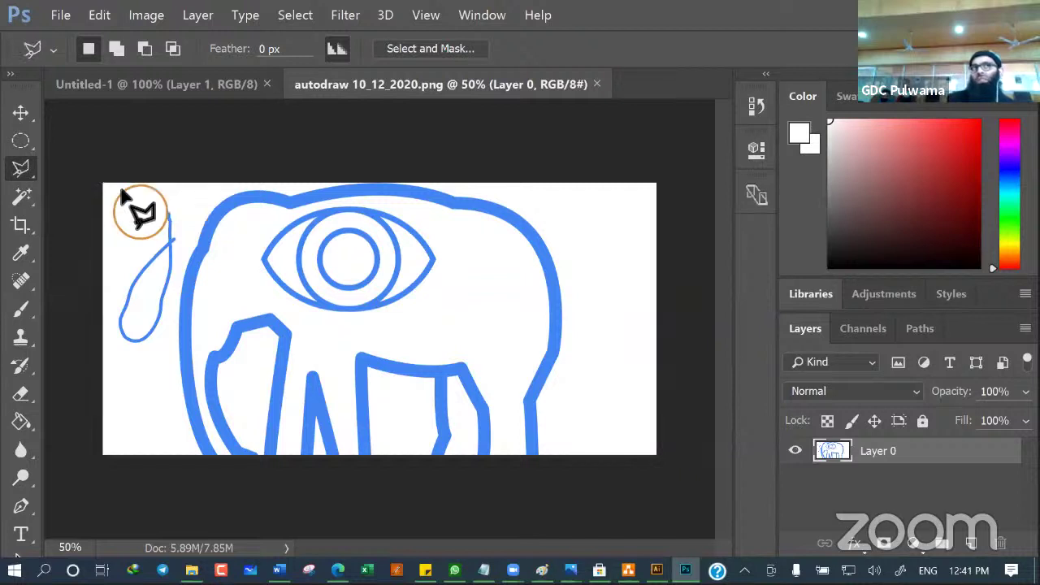
pyautogui.click(157, 258)
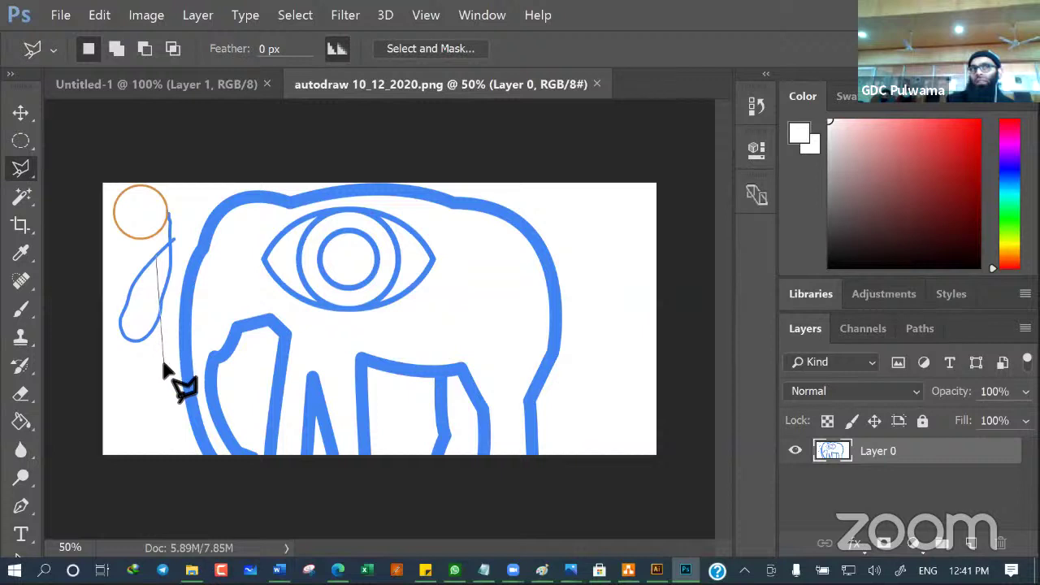
pyautogui.click(163, 363)
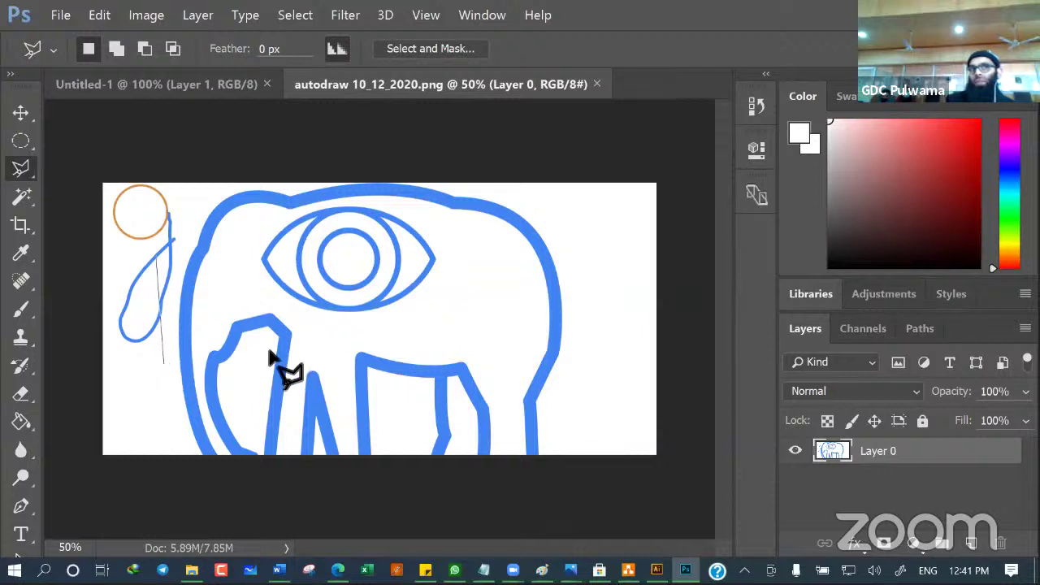
pyautogui.click(321, 343)
pyautogui.click(289, 217)
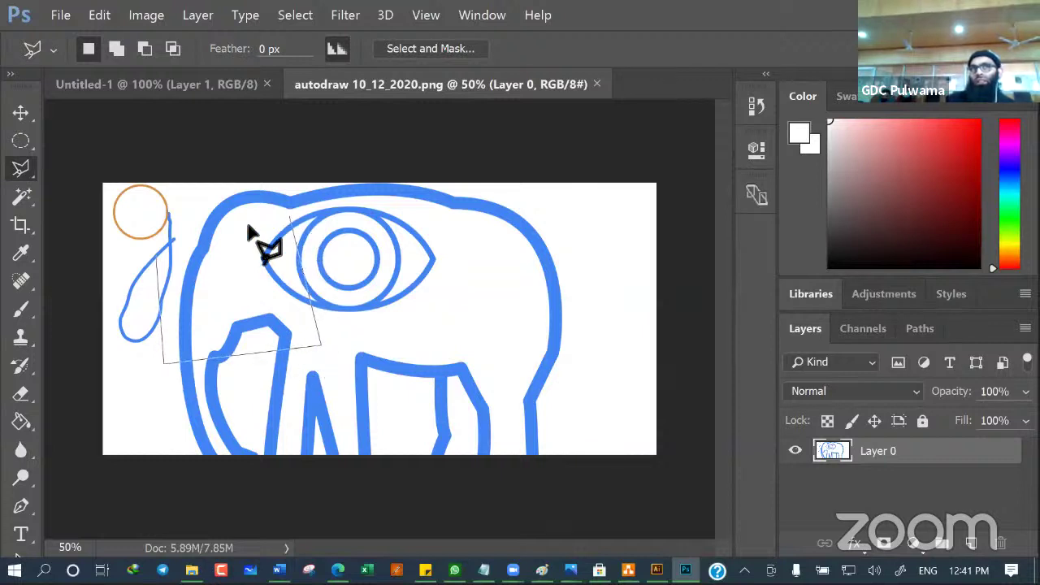
pyautogui.click(158, 259)
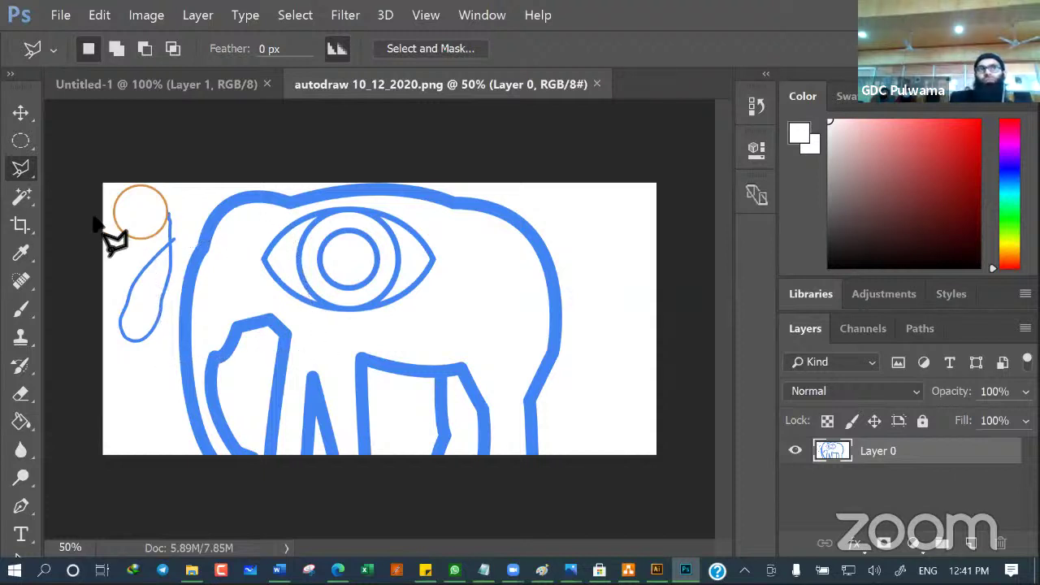
pyautogui.hotkey('ctrl', 'd')
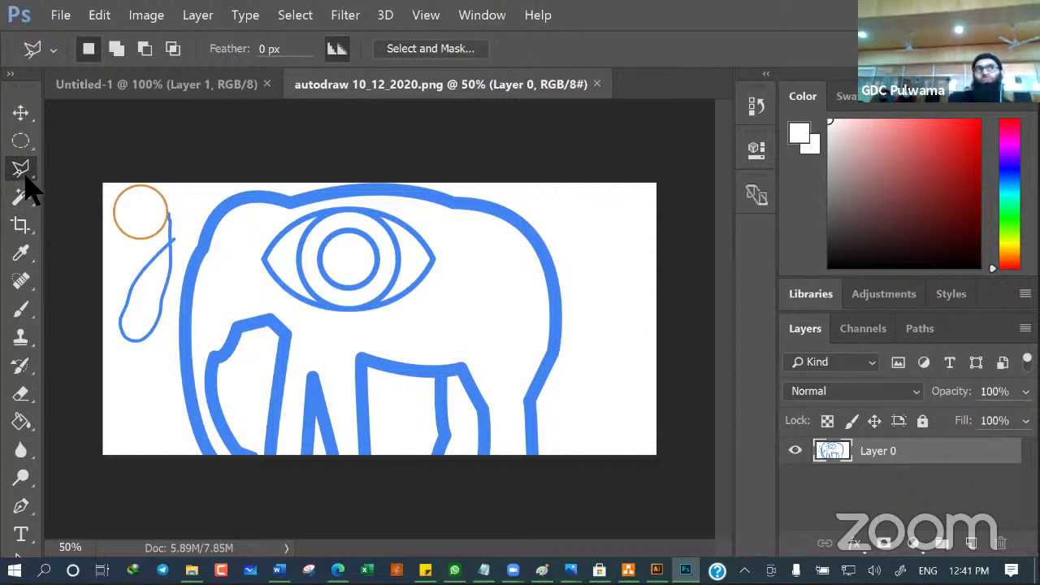
pyautogui.rightClick(25, 180)
# Step: Trace the elephant's right outline with the Magnetic Lasso into a closed selection
pyautogui.click(115, 213)
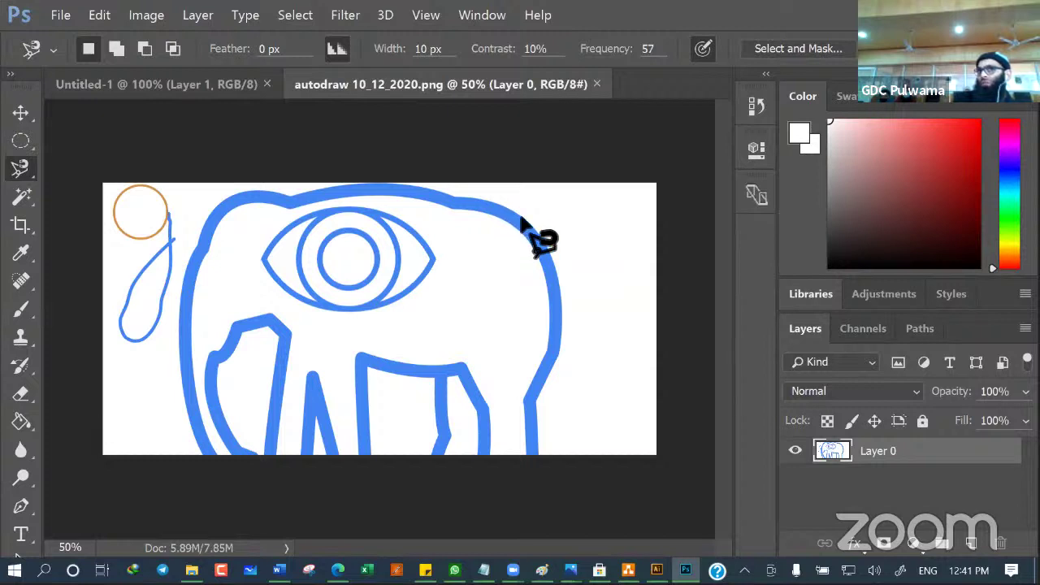
pyautogui.click(523, 219)
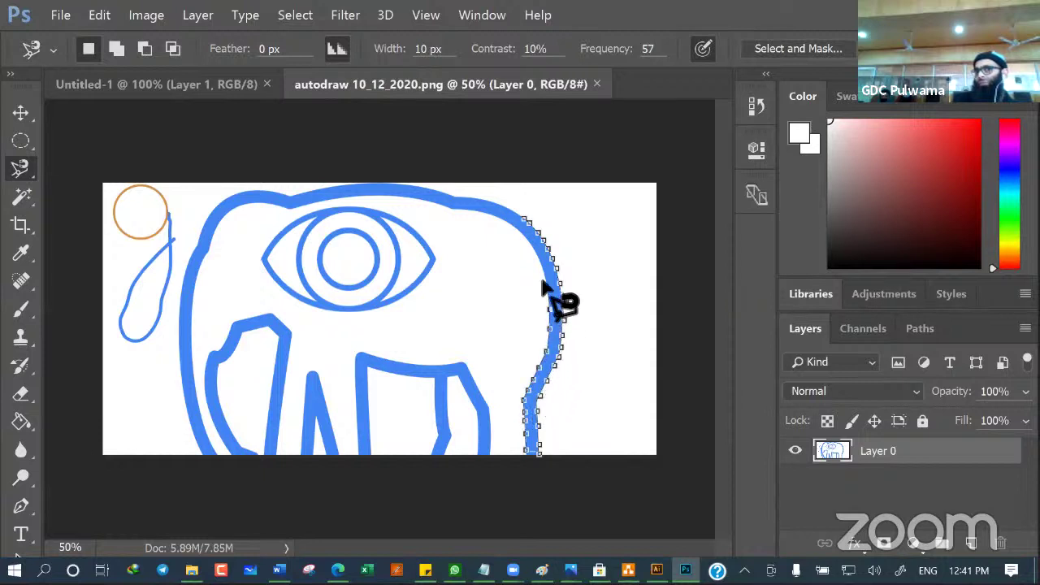
pyautogui.doubleClick(524, 222)
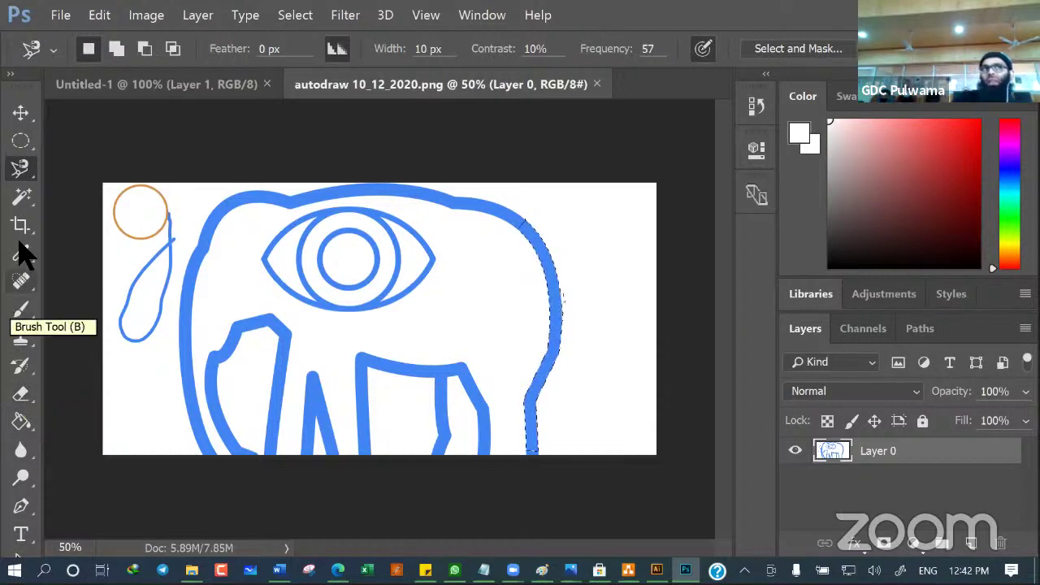
pyautogui.click(32, 207)
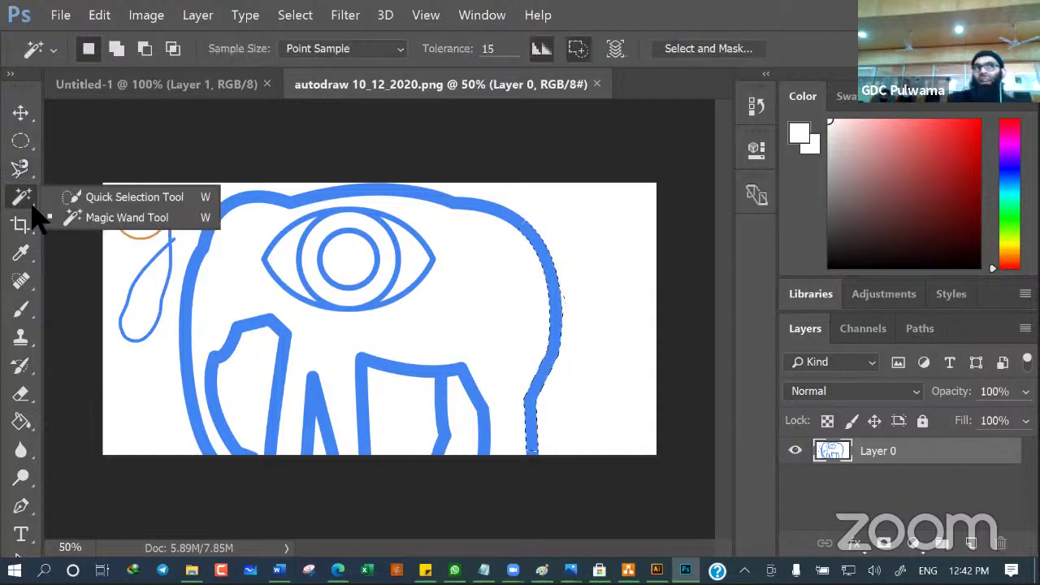
# Step: Switch to the Magic Wand Tool and clear the existing outline selection
pyautogui.click(32, 210)
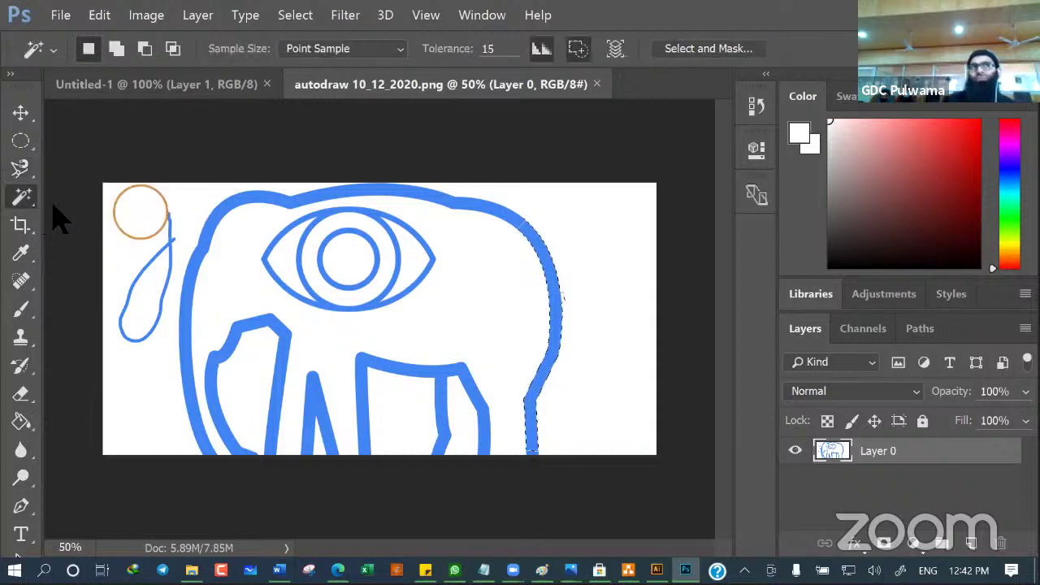
pyautogui.rightClick(32, 209)
pyautogui.click(139, 225)
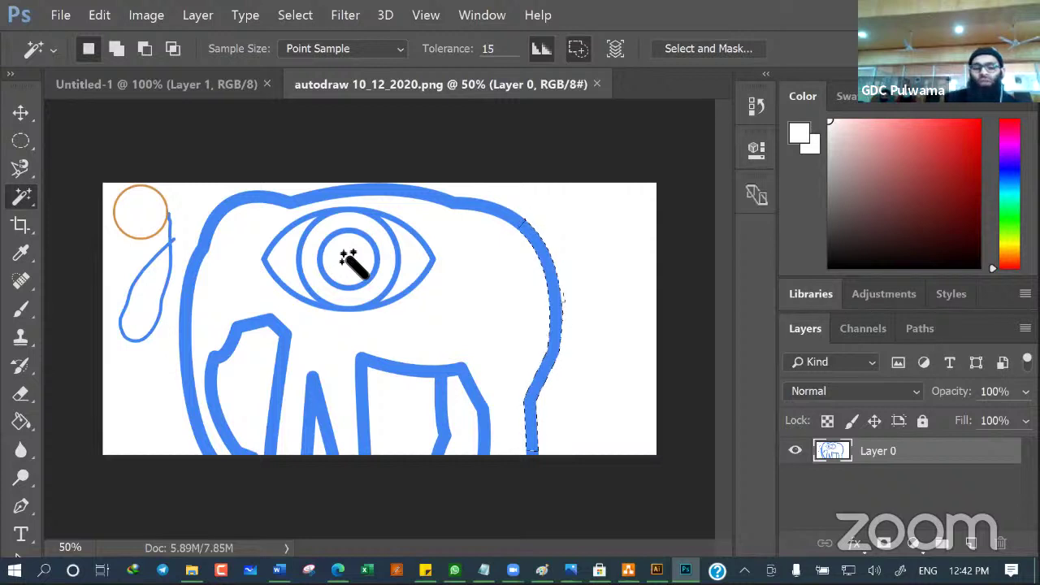
pyautogui.hotkey('ctrl', 'd')
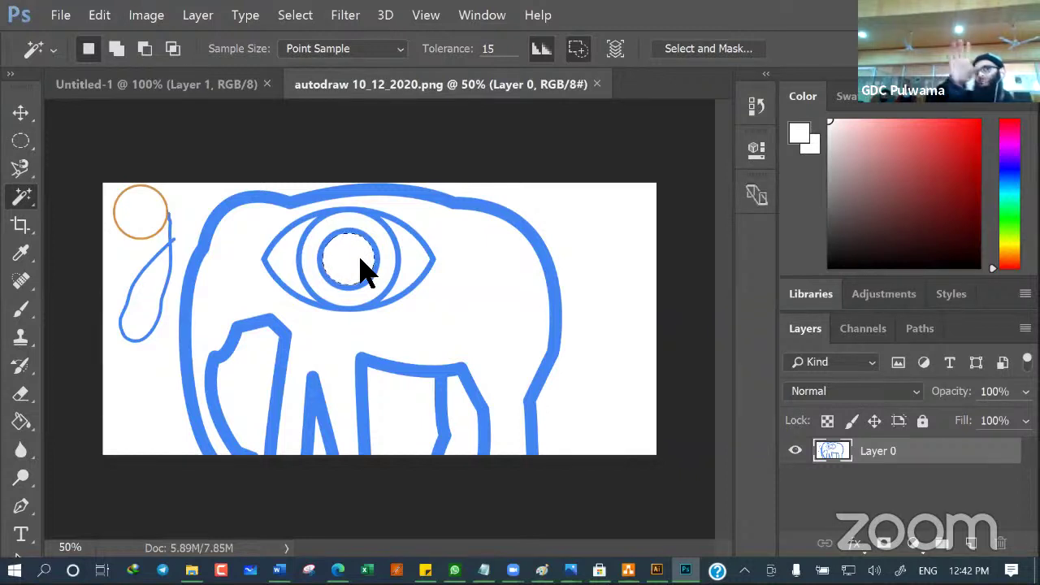
# Step: Try deleting the selected iris and selecting the elephant's white body, undoing both
pyautogui.press('Delete')
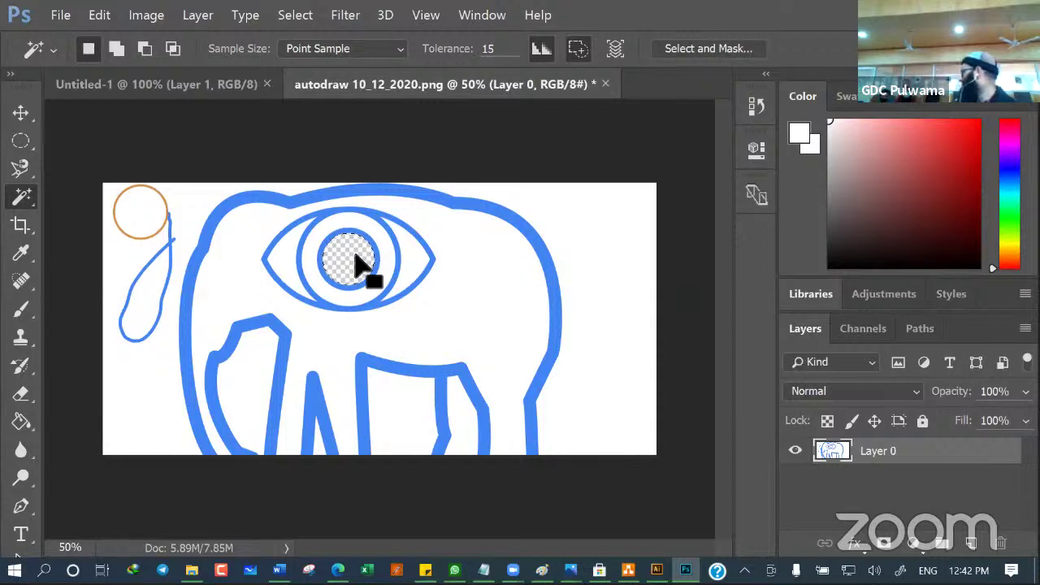
pyautogui.hotkey('ctrl', 'z')
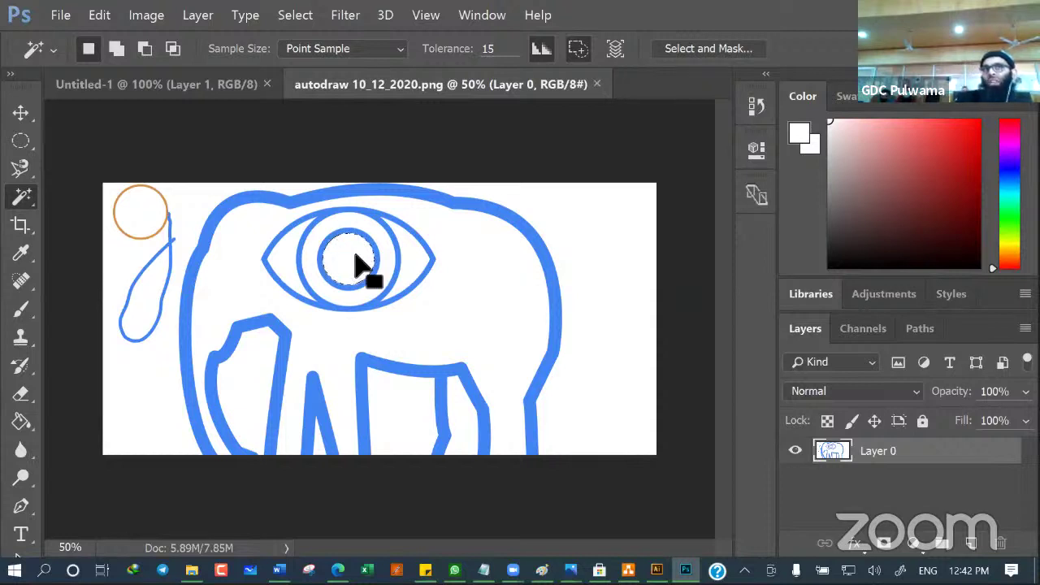
pyautogui.click(413, 301)
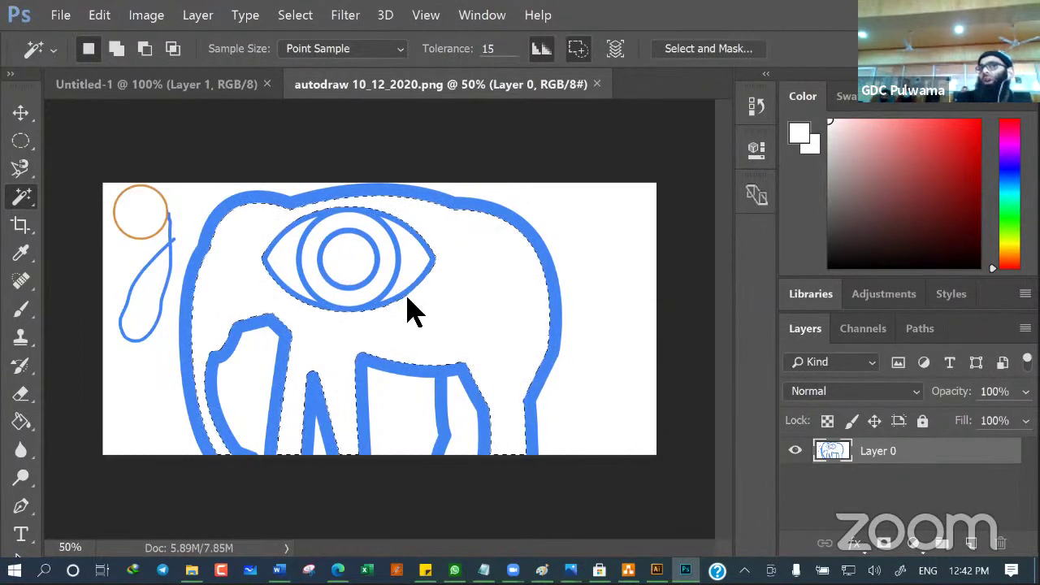
pyautogui.hotkey('ctrl', 'z')
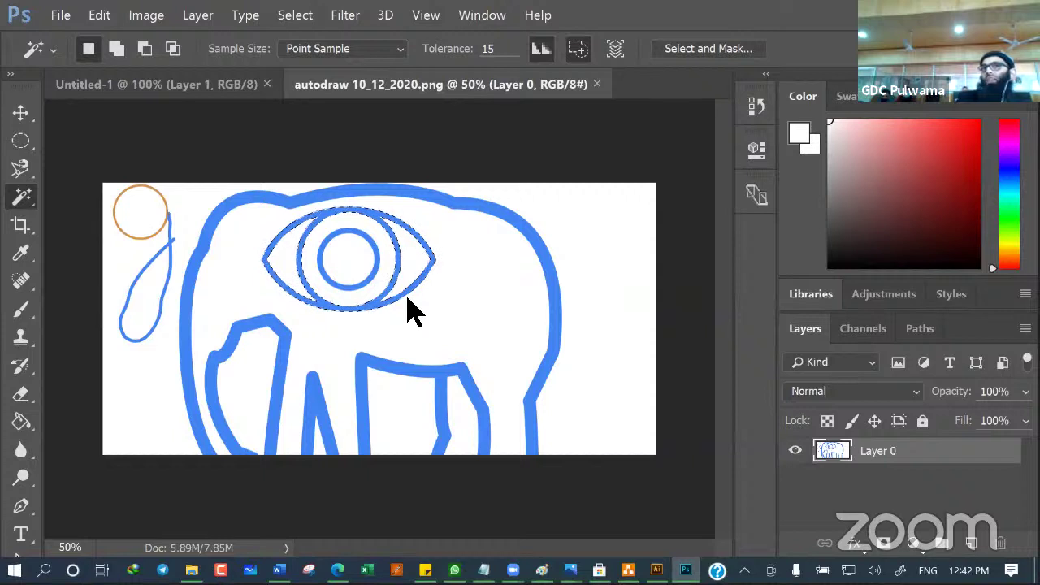
# Step: Raise the Magic Wand tolerance from 15 to 32 and deselect the eye
pyautogui.click(516, 54)
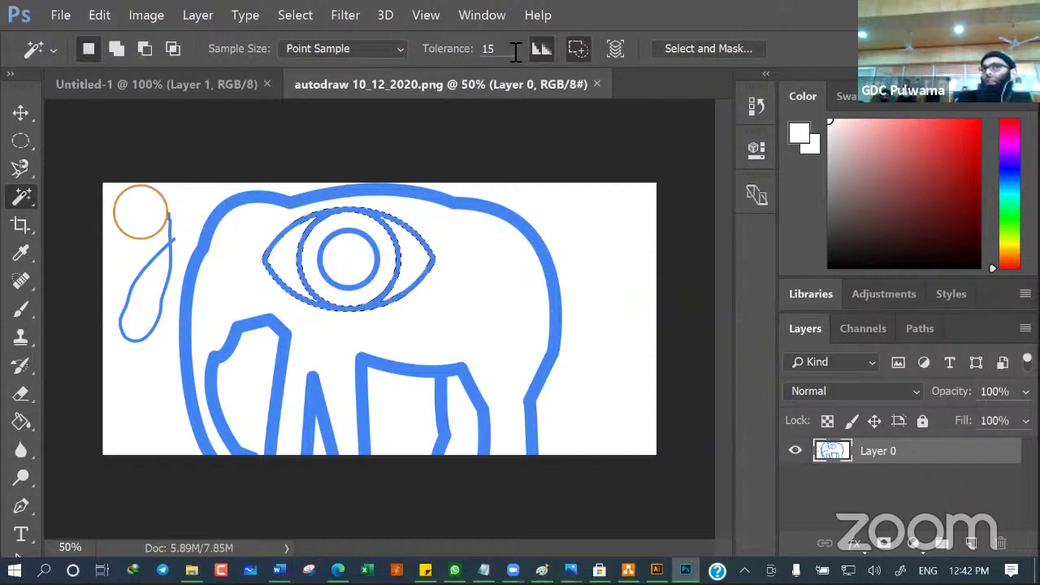
pyautogui.moveTo(498, 51); pyautogui.dragTo(481, 51)
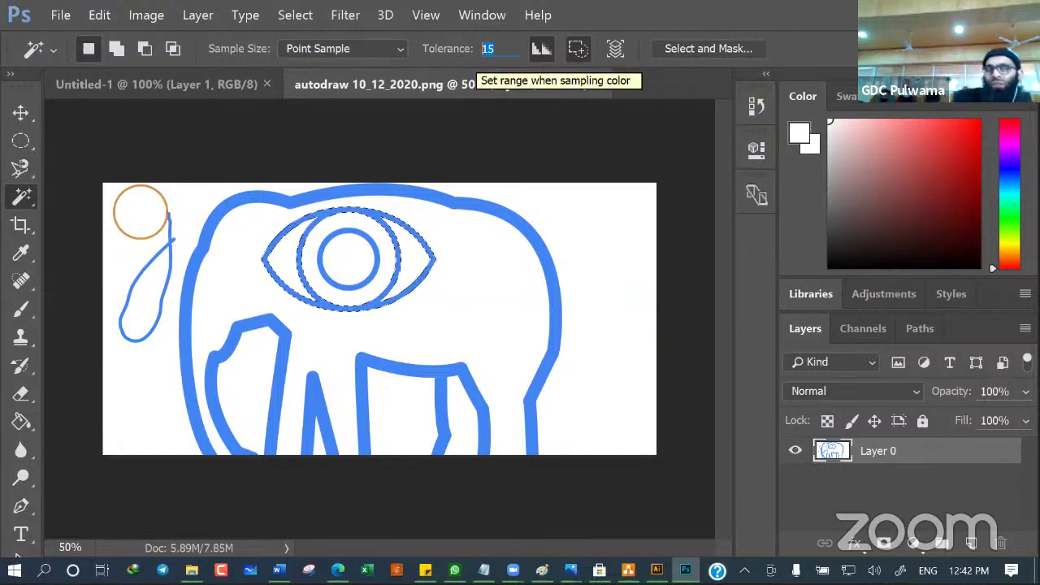
pyautogui.write('32')
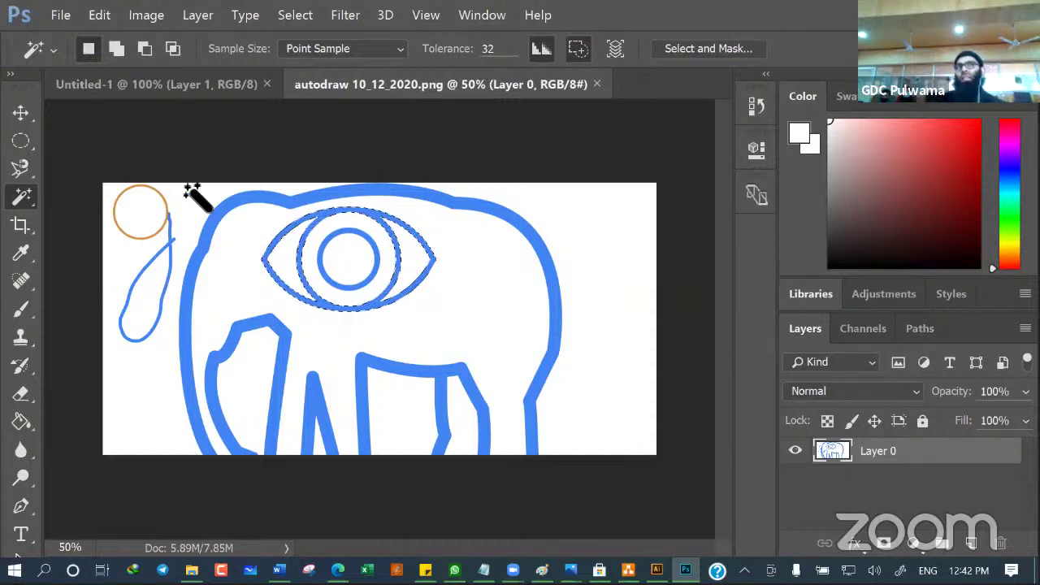
pyautogui.hotkey('ctrl', 'd')
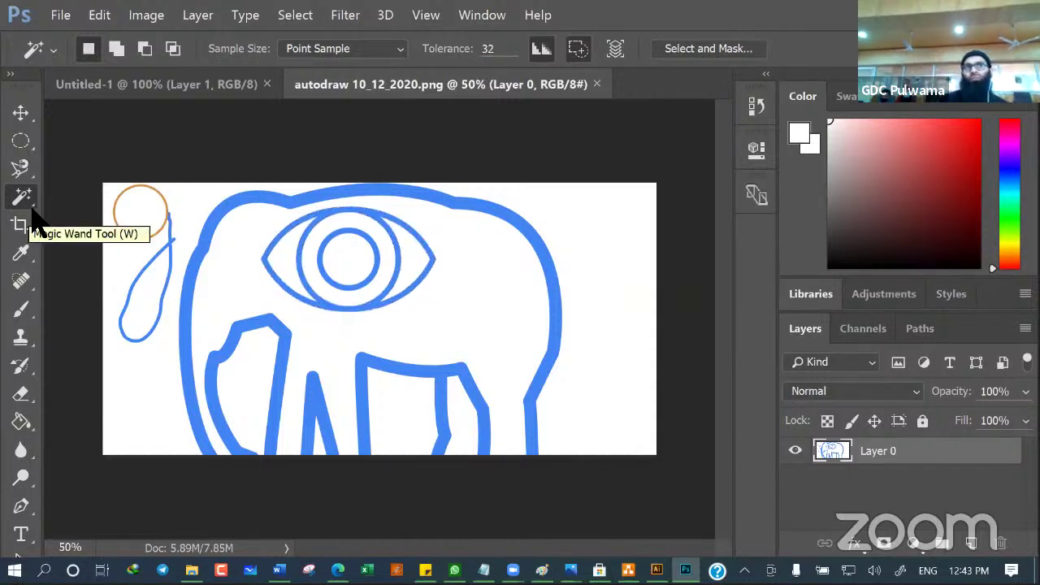
# Step: Crop the elephant drawing, trimming the orange circle on the left and the empty right margin
pyautogui.click(32, 231)
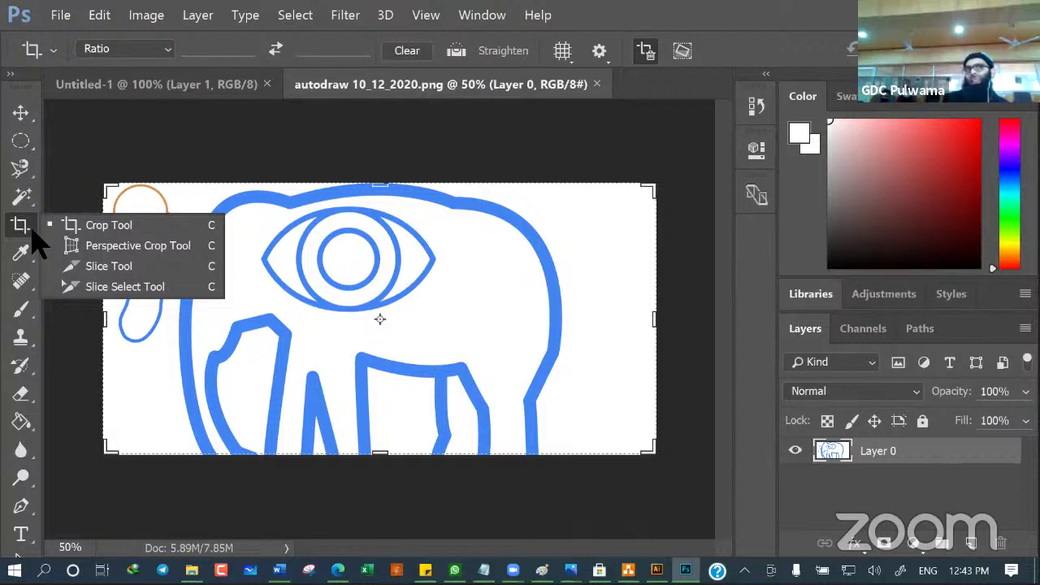
pyautogui.click(150, 228)
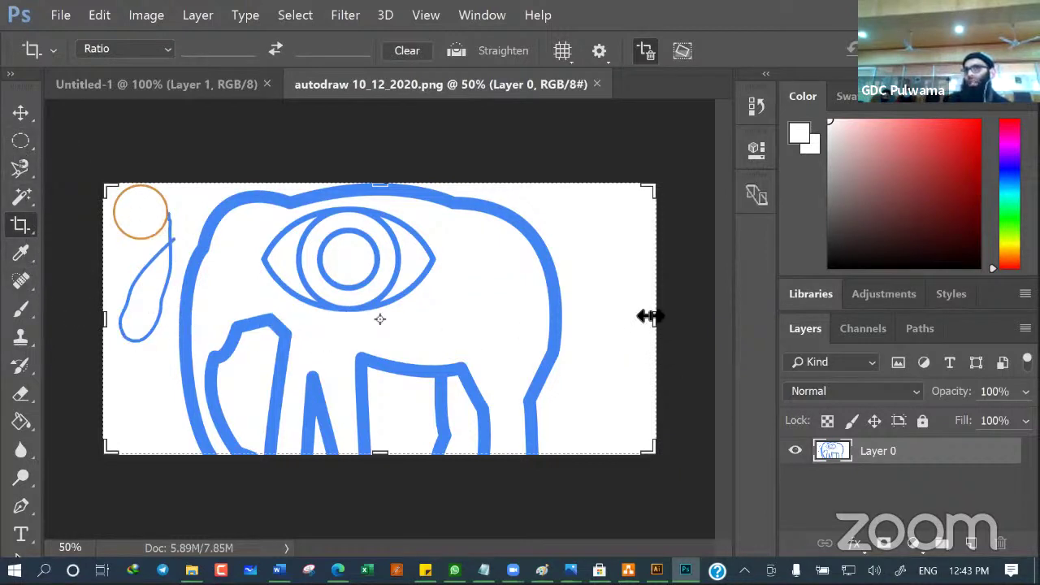
pyautogui.moveTo(657, 320); pyautogui.dragTo(619, 327)
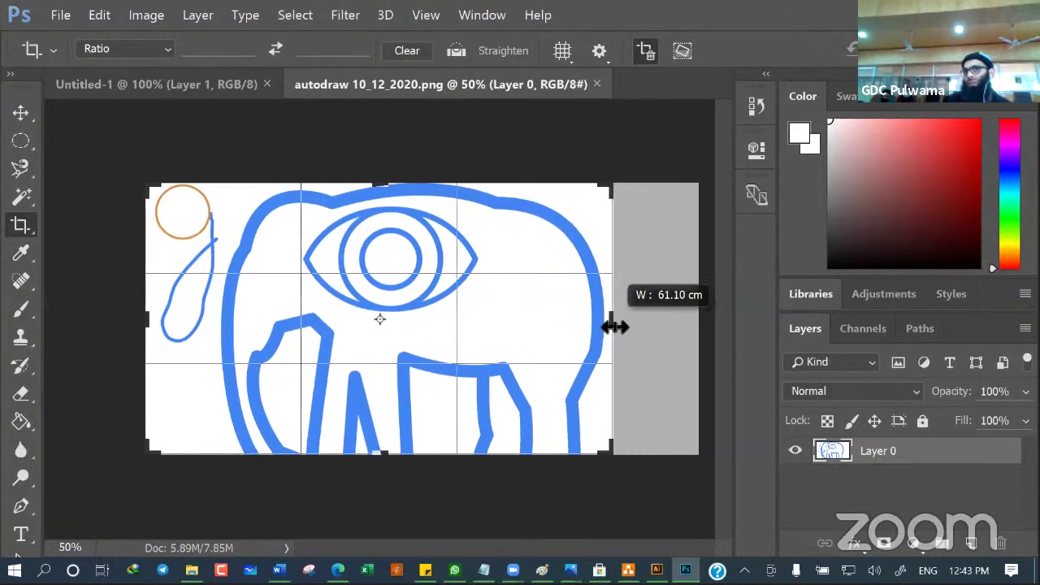
pyautogui.moveTo(620, 327); pyautogui.dragTo(613, 325)
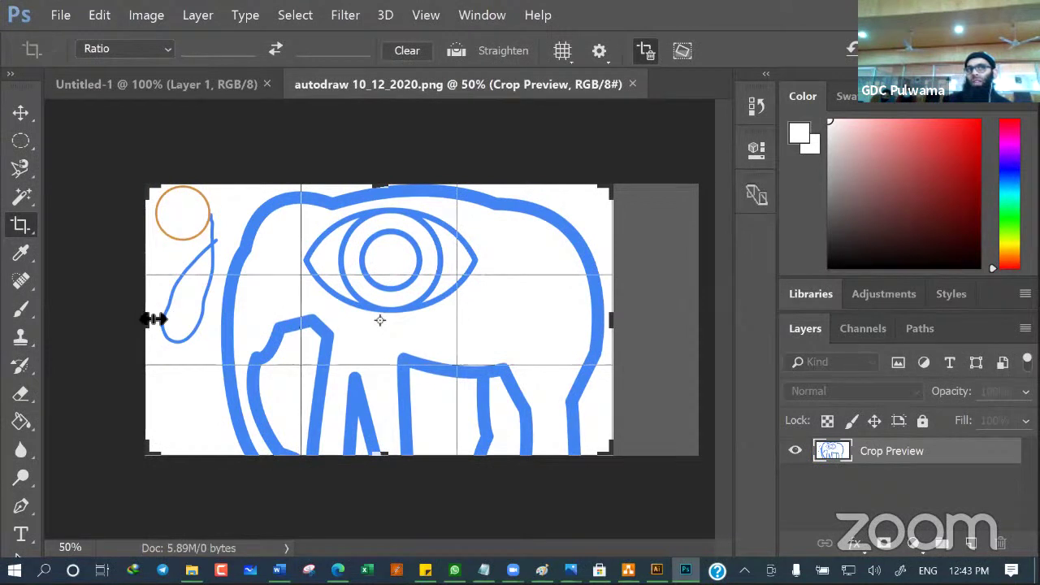
pyautogui.moveTo(154, 319); pyautogui.dragTo(196, 317)
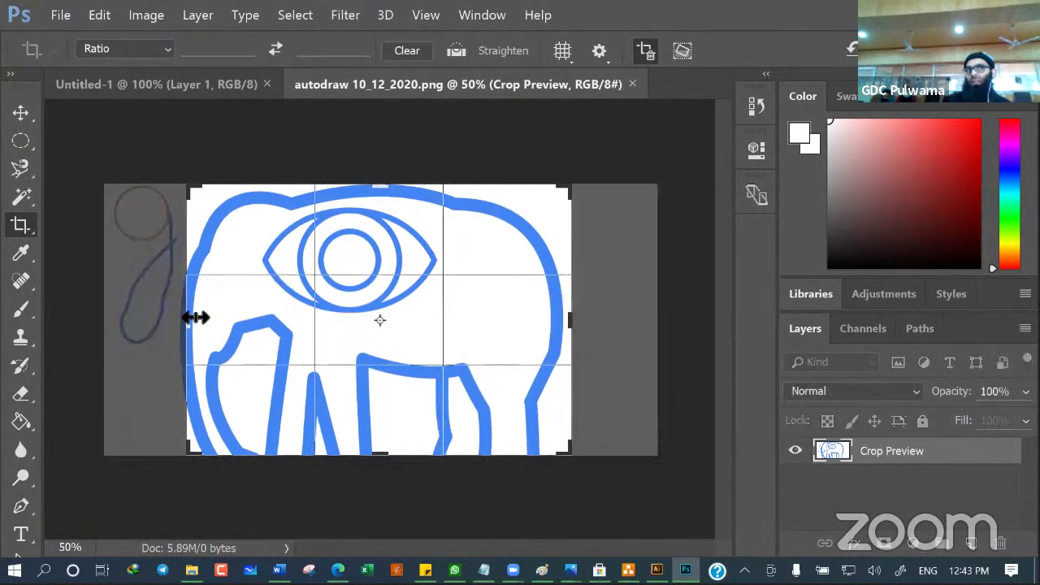
pyautogui.press('Return')
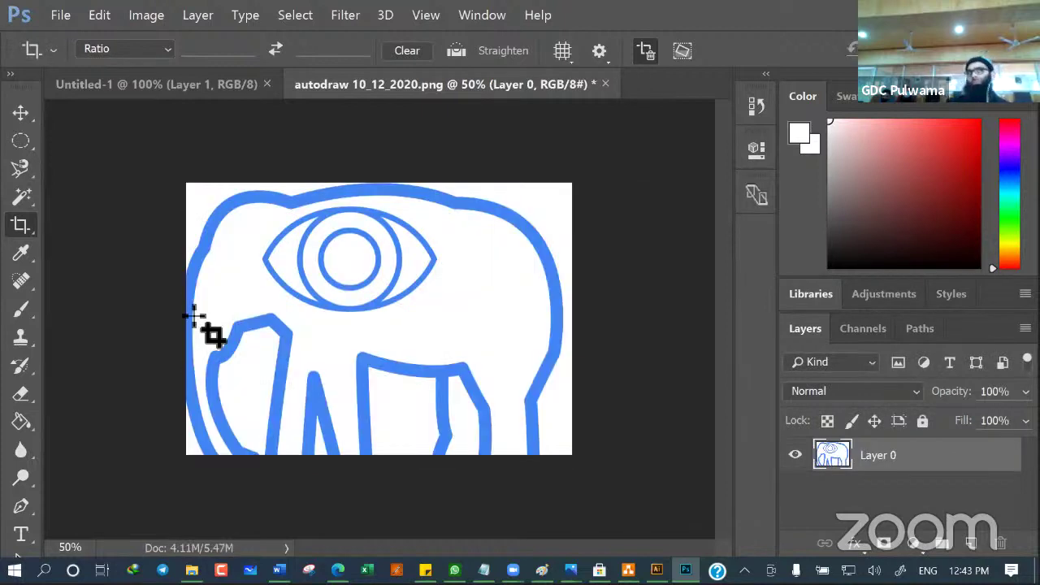
pyautogui.click(150, 22)
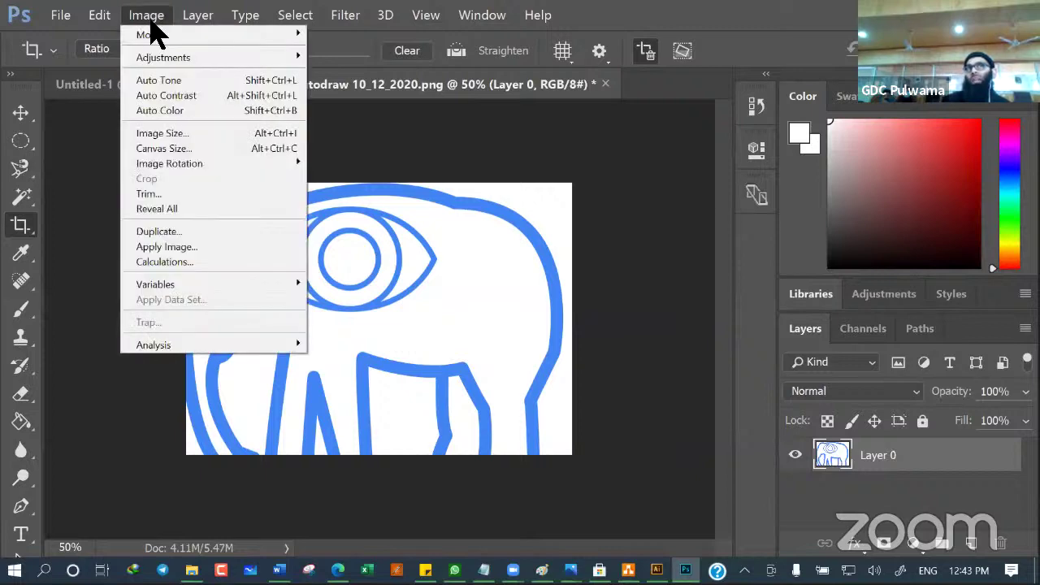
pyautogui.click(181, 136)
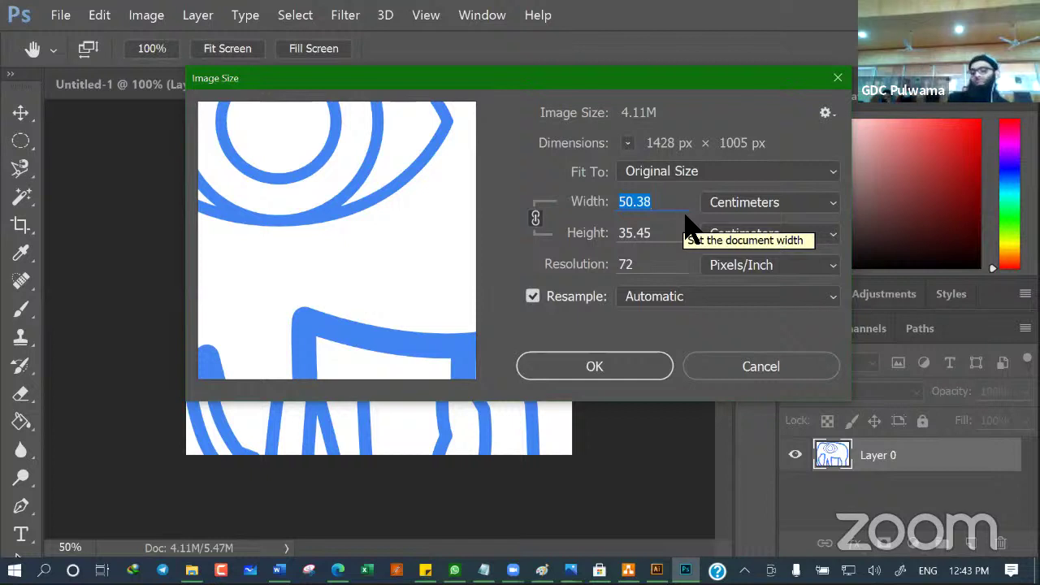
pyautogui.click(772, 207)
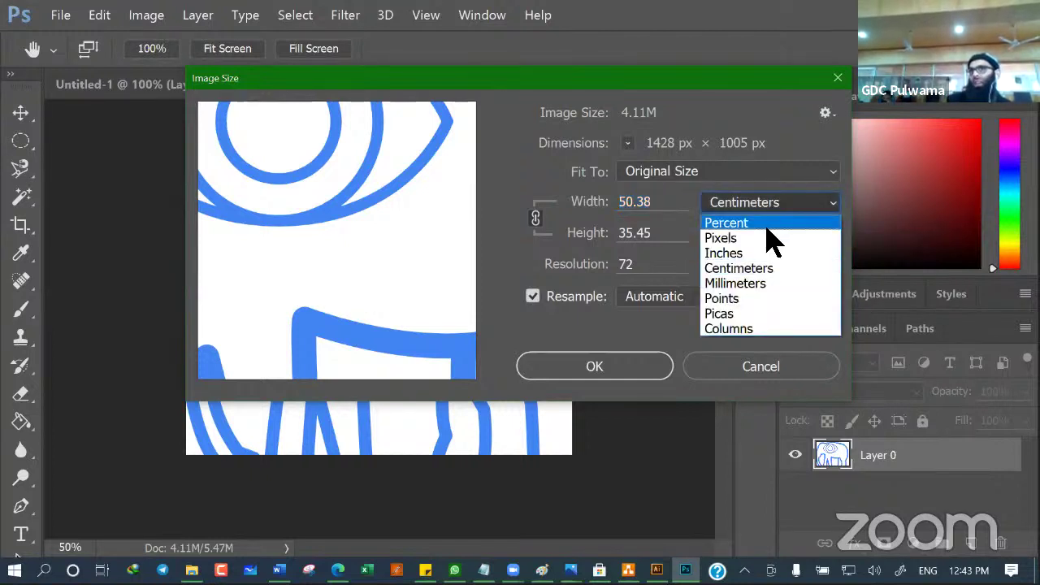
pyautogui.click(760, 238)
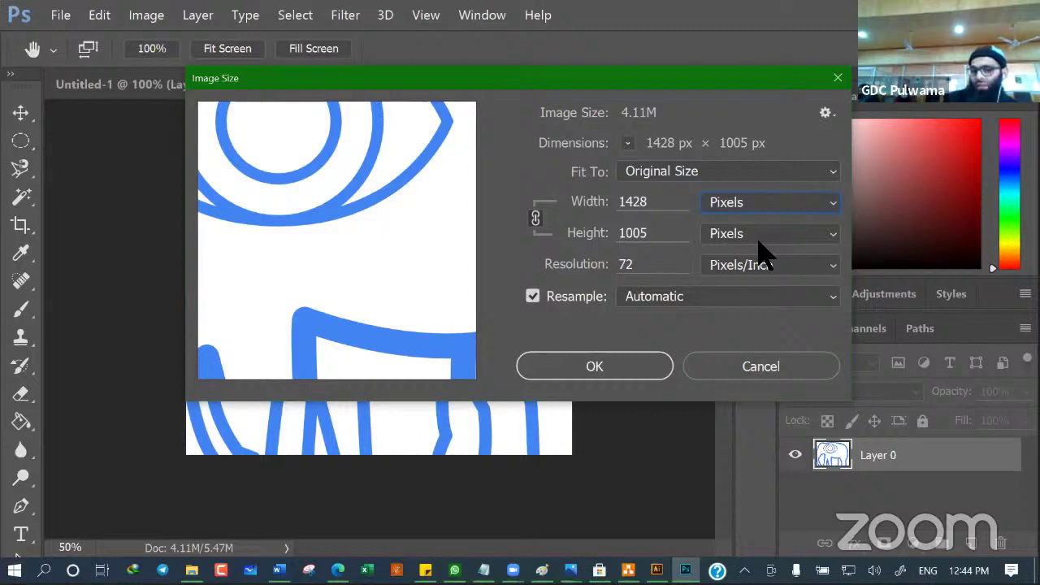
pyautogui.click(734, 369)
pyautogui.press('c')
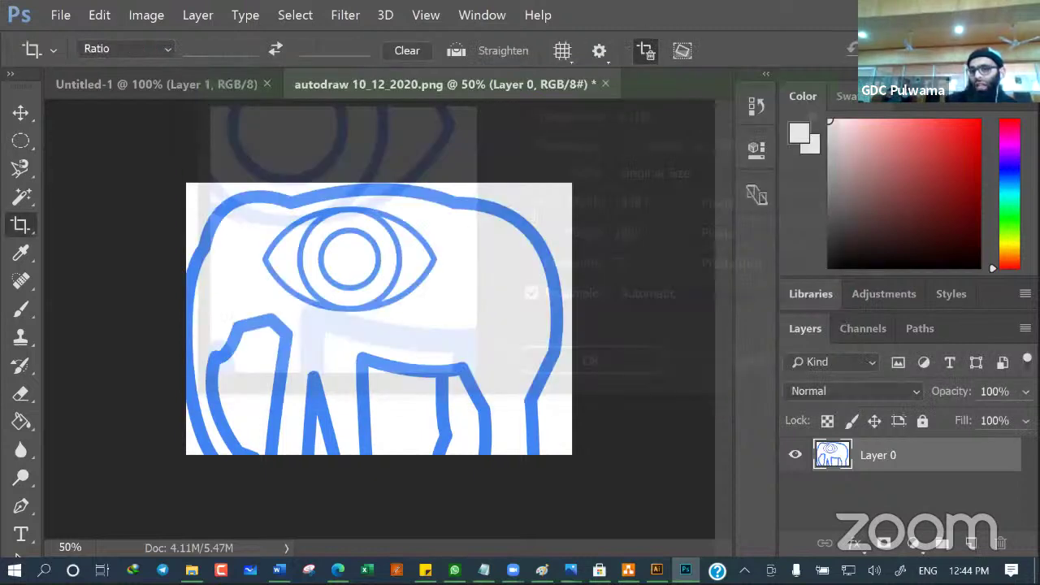
# Step: From the desktop, show Display settings' resolution options, 1920 × 1080 down to 800 × 600
pyautogui.press('super+d')
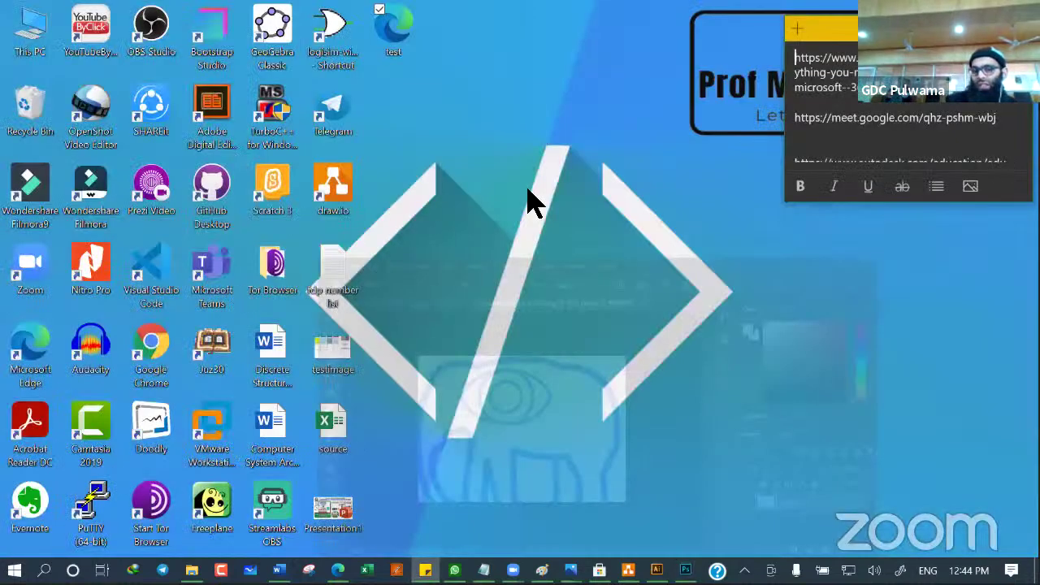
pyautogui.rightClick(524, 449)
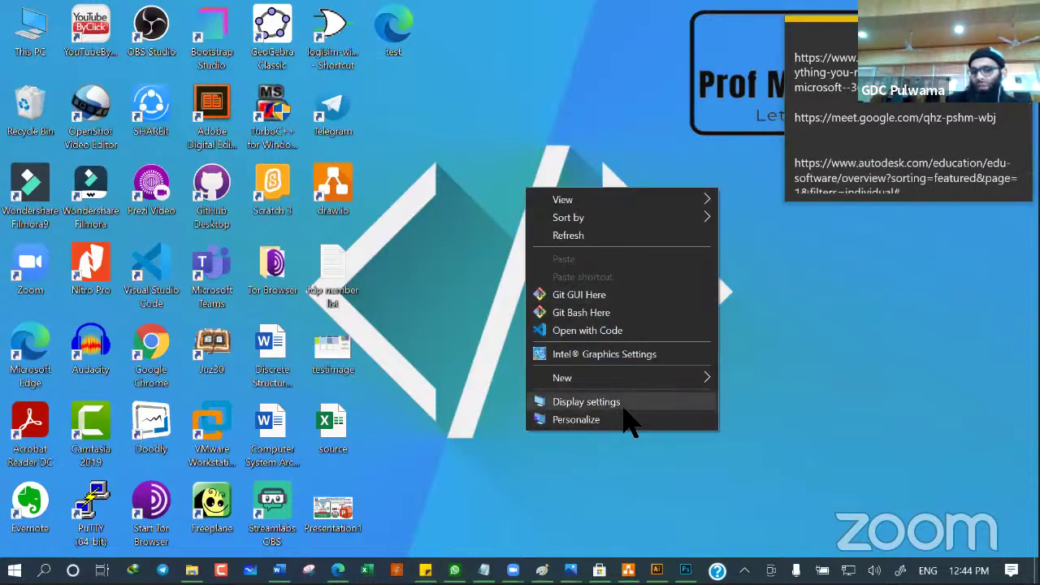
pyautogui.click(624, 409)
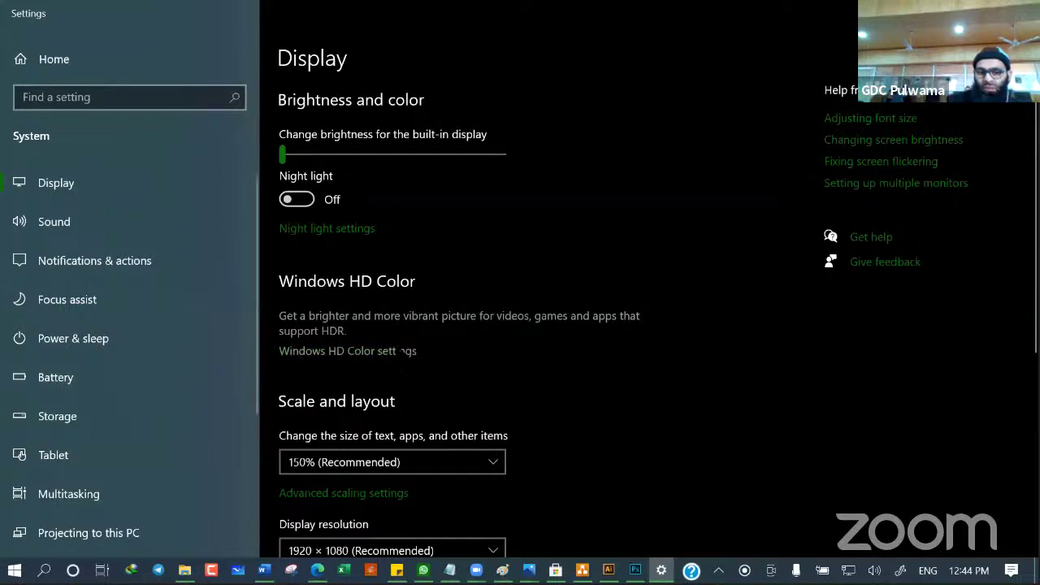
pyautogui.scroll(-5, 406, 350)
pyautogui.click(382, 179)
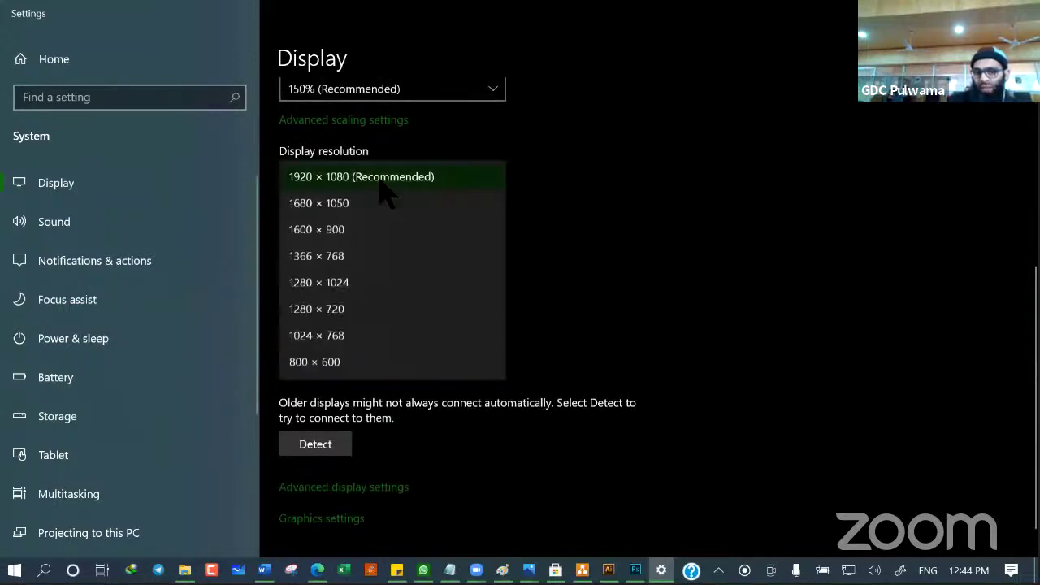
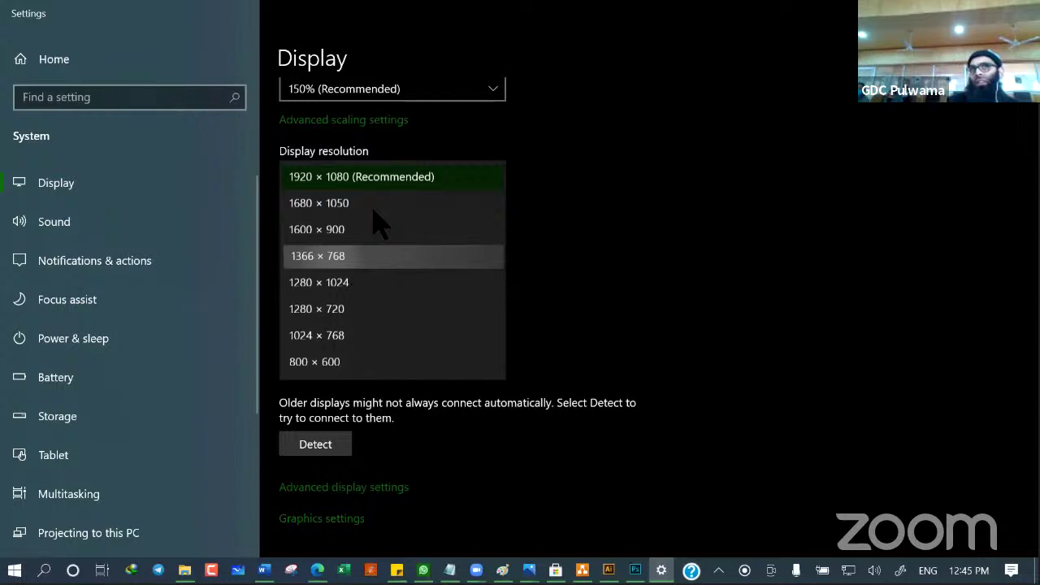
# Step: Try 1366 × 768 resolution, revert to 1920 × 1080, and close Display settings
pyautogui.click(342, 256)
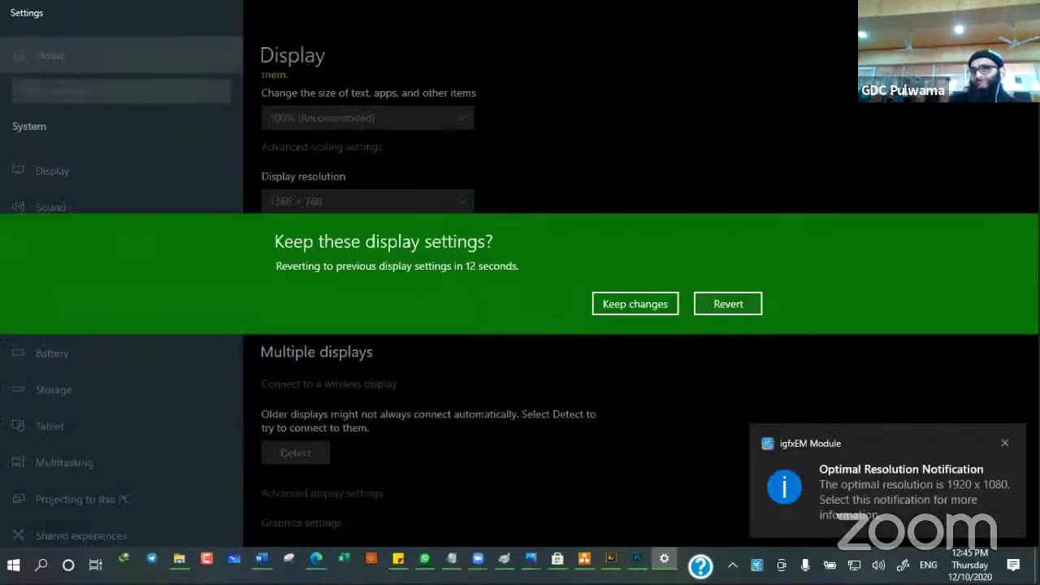
pyautogui.click(728, 304)
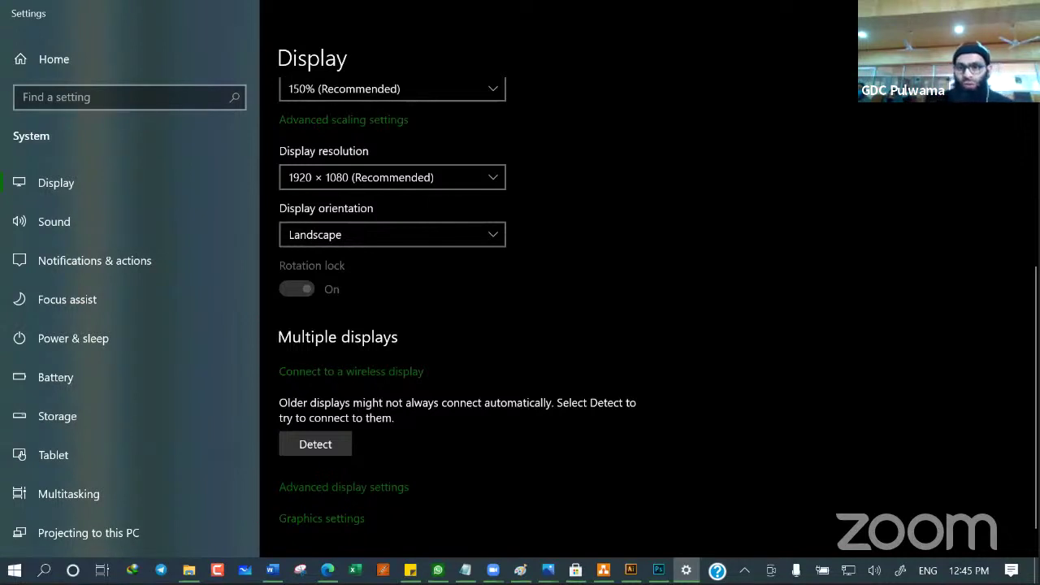
pyautogui.hotkey('alt', 'F4')
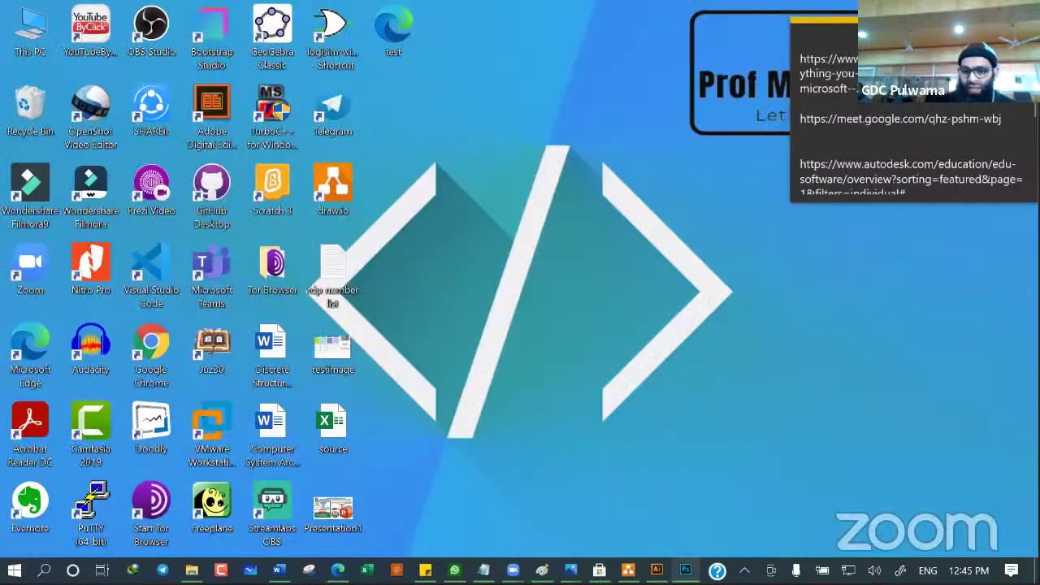
# Step: Back in Photoshop, sample the elephant's blue outline as foreground colour with the Eyedropper
pyautogui.hotkey('alt', 'Tab')
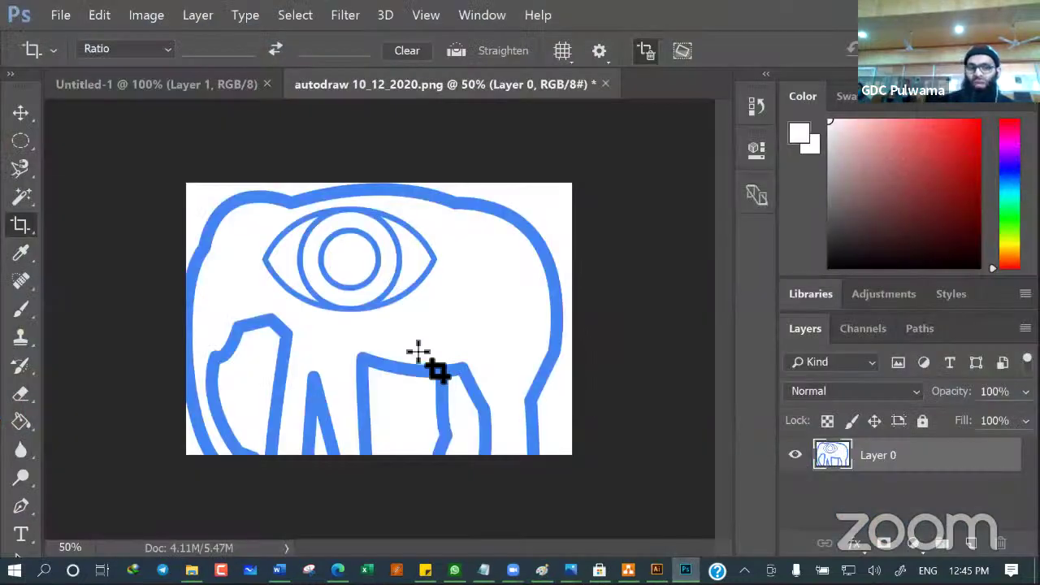
pyautogui.click(26, 258)
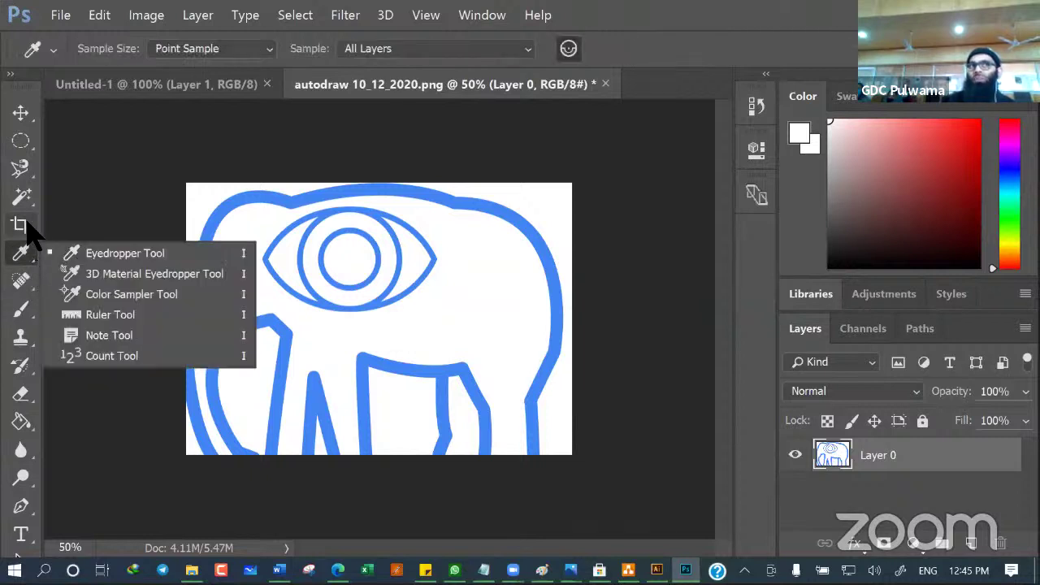
pyautogui.click(122, 258)
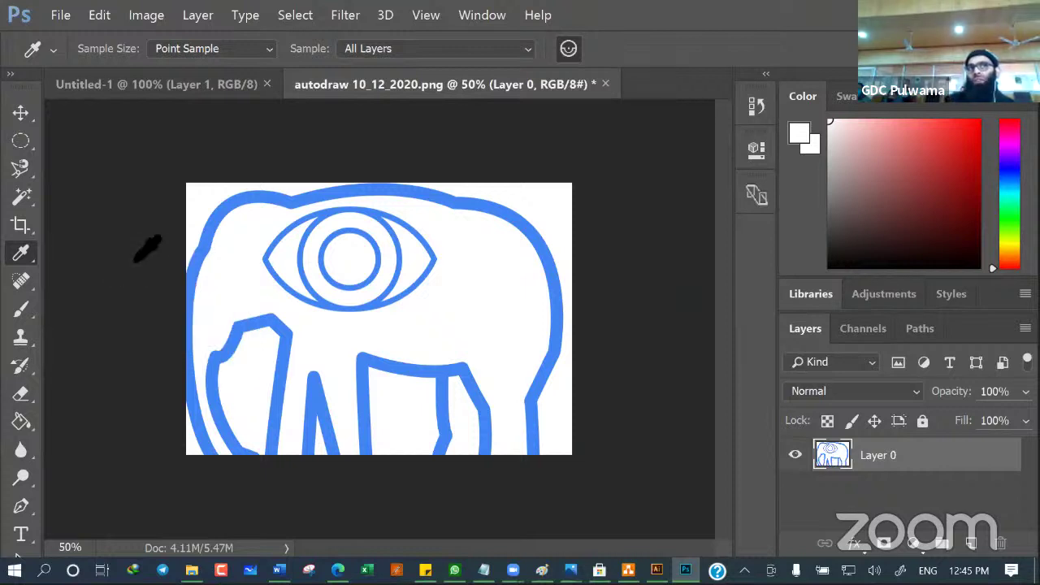
pyautogui.click(453, 209)
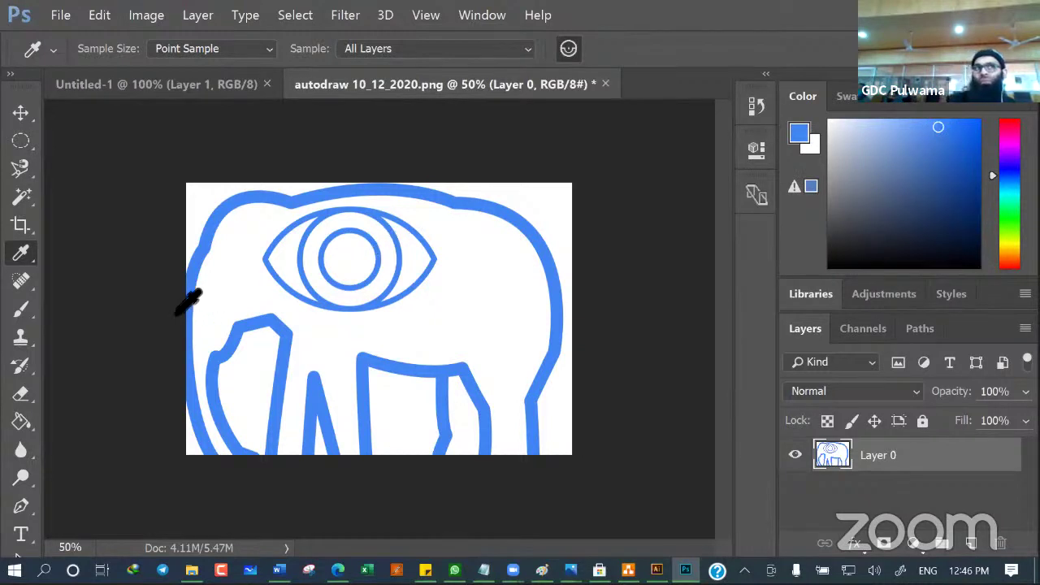
# Step: Try the Red Eye Tool on the elephant's eye, then browse the brush and stamp tool groups
pyautogui.click(28, 285)
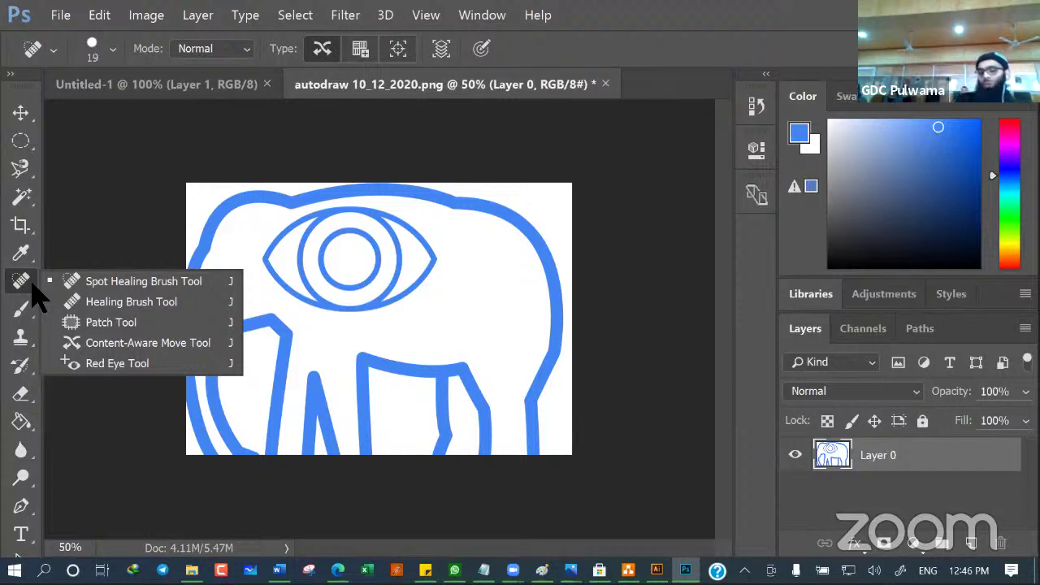
pyautogui.click(167, 367)
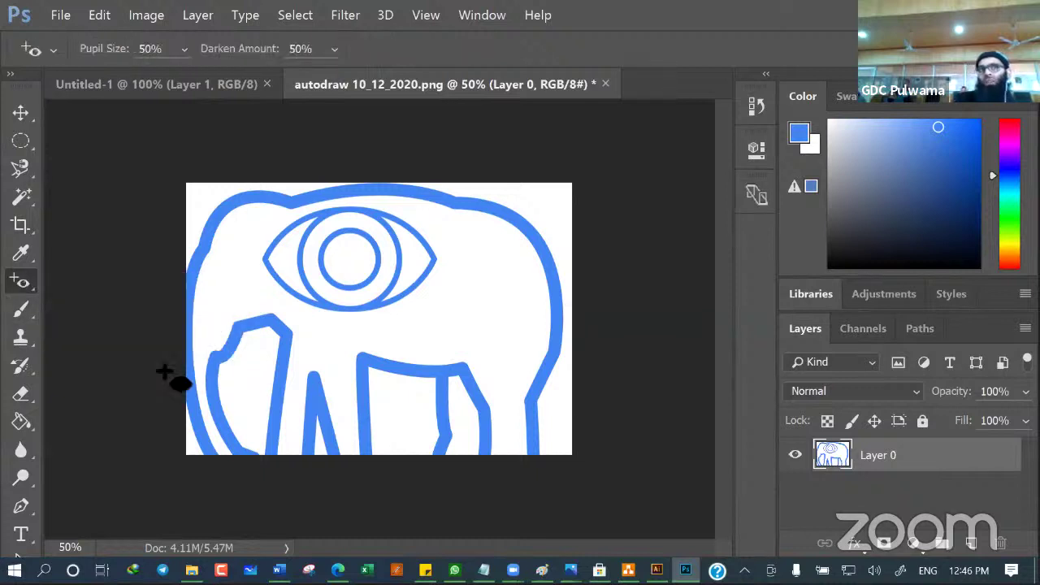
pyautogui.moveTo(326, 234); pyautogui.dragTo(379, 290)
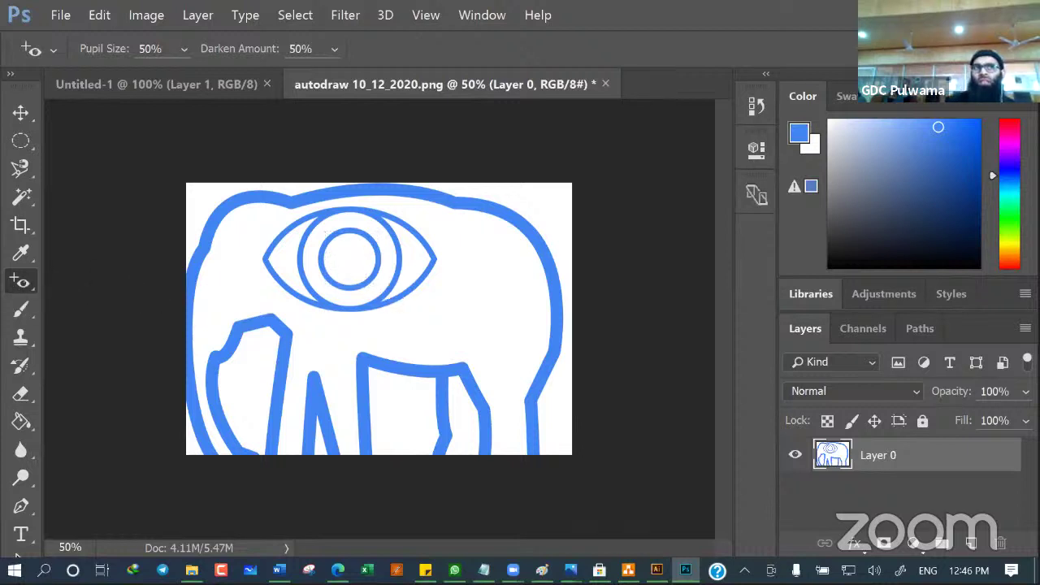
pyautogui.click(23, 311)
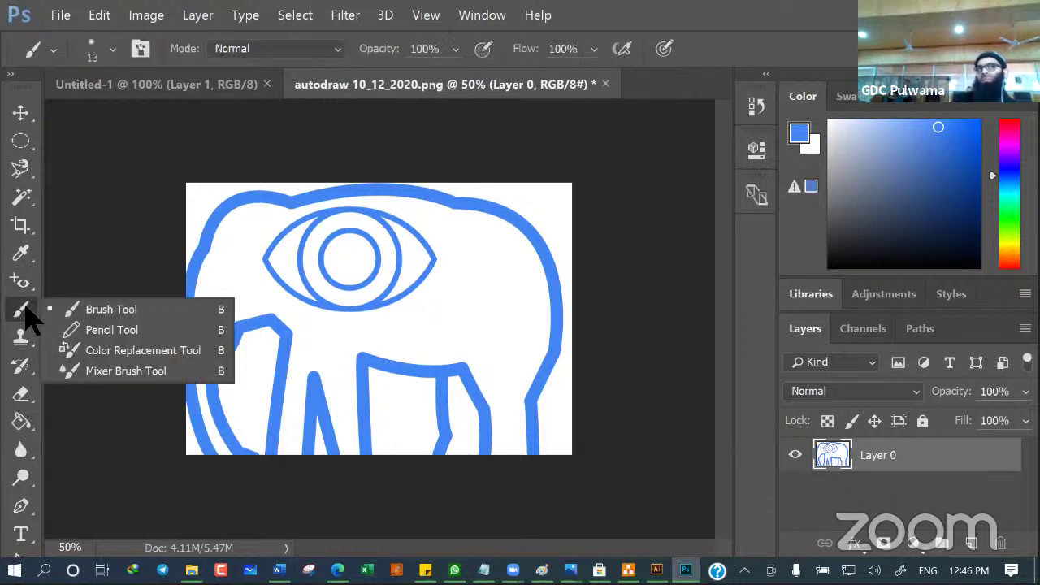
pyautogui.click(18, 347)
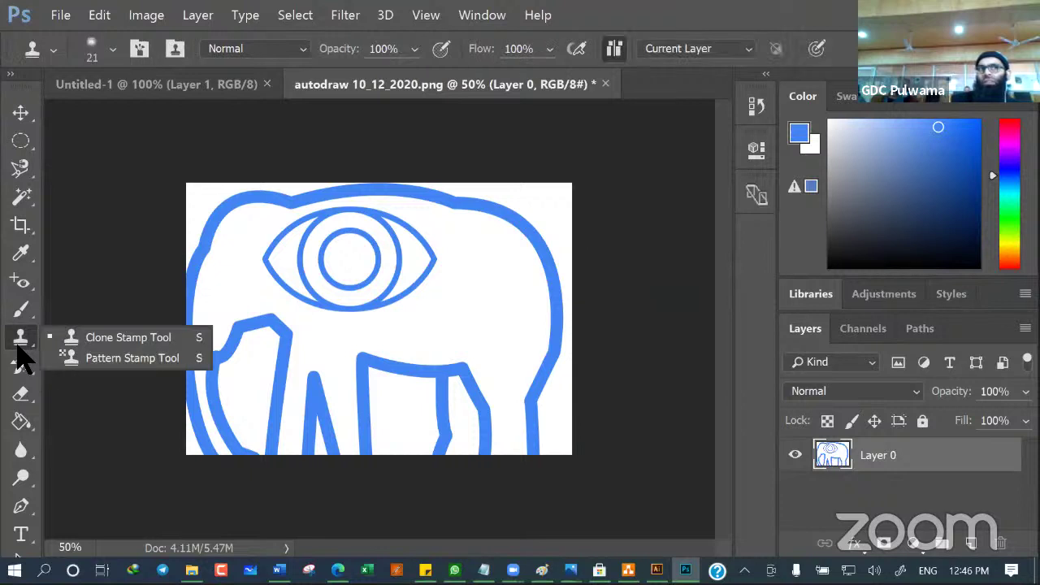
# Step: Select the Clone Stamp Tool and dismiss the missing clone source warning
pyautogui.click(92, 340)
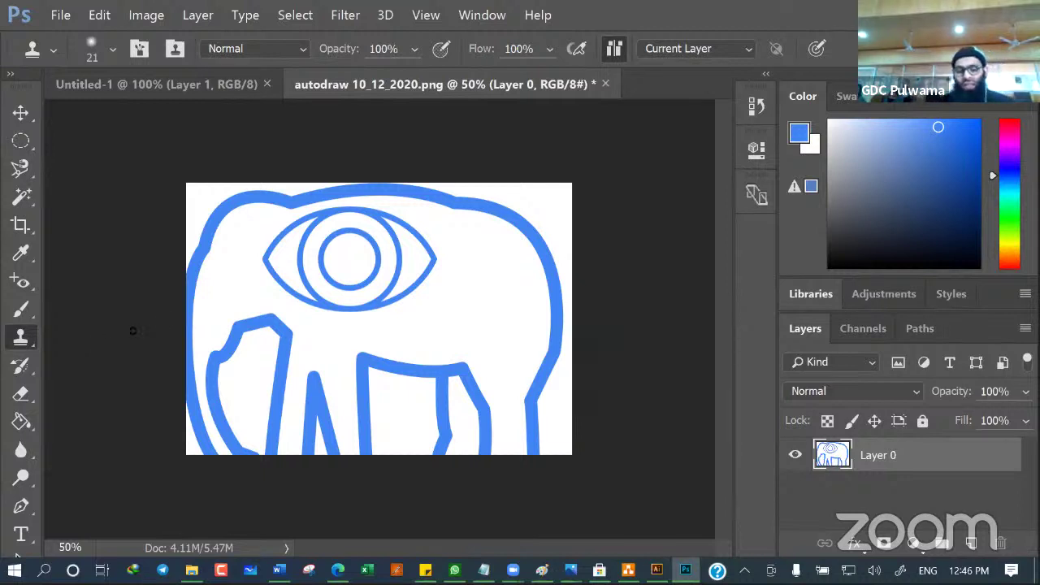
pyautogui.click(386, 241)
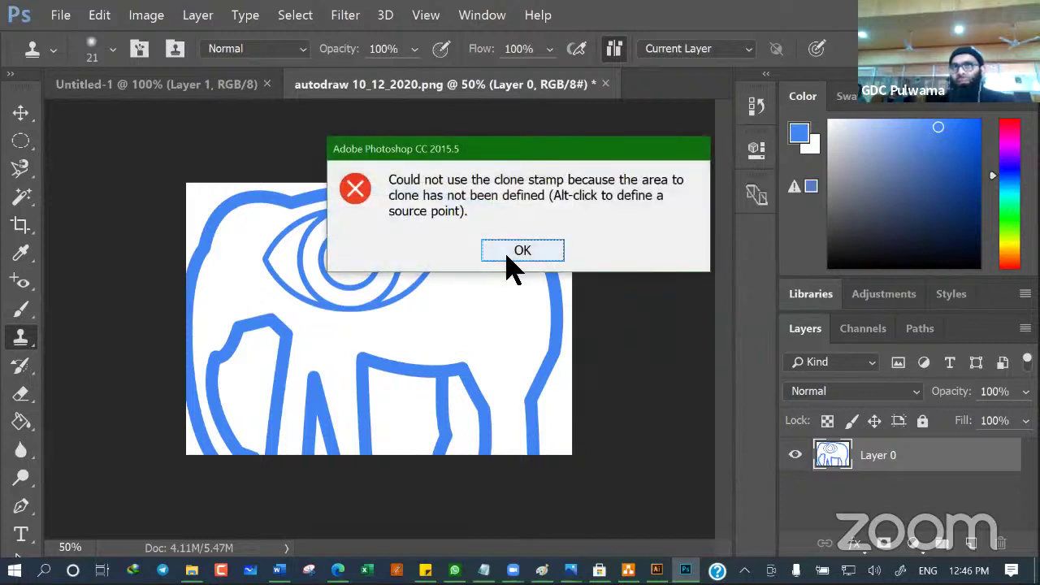
pyautogui.click(515, 252)
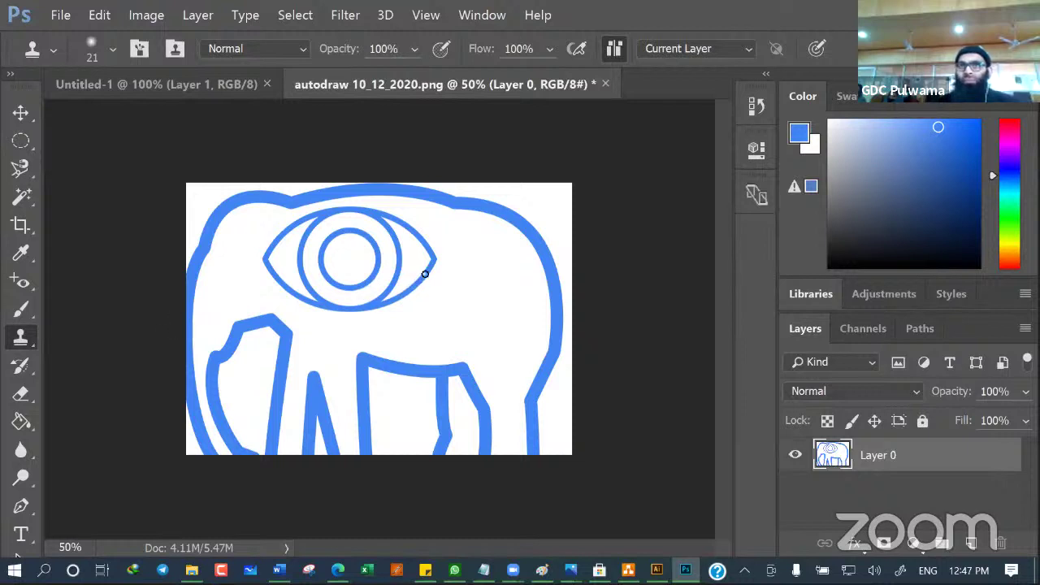
# Step: Paint cloned blue outline strokes beside the eye, resampling from the top outline
pyautogui.click(477, 323)
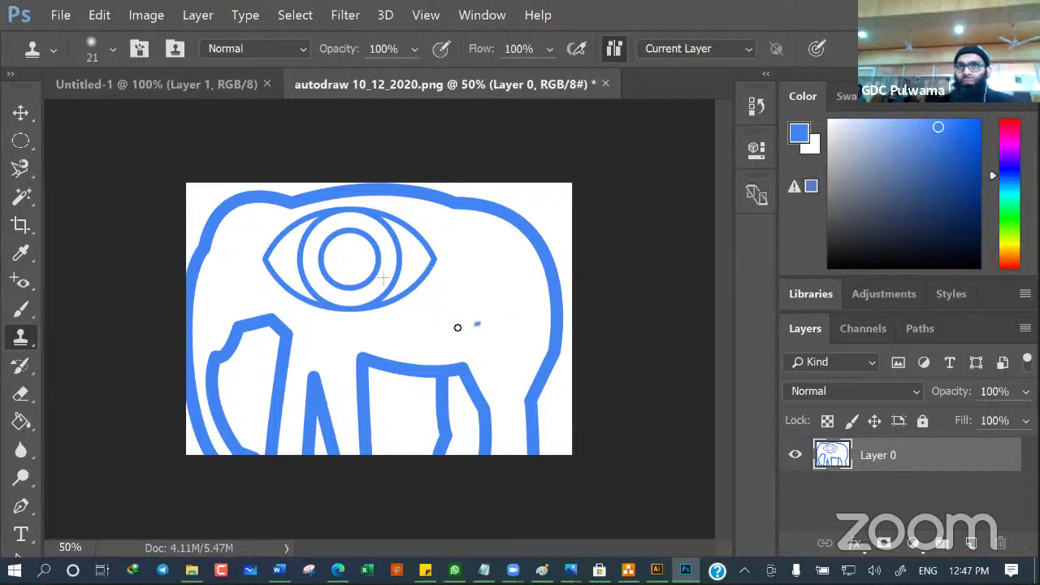
pyautogui.moveTo(456, 325); pyautogui.dragTo(435, 334)
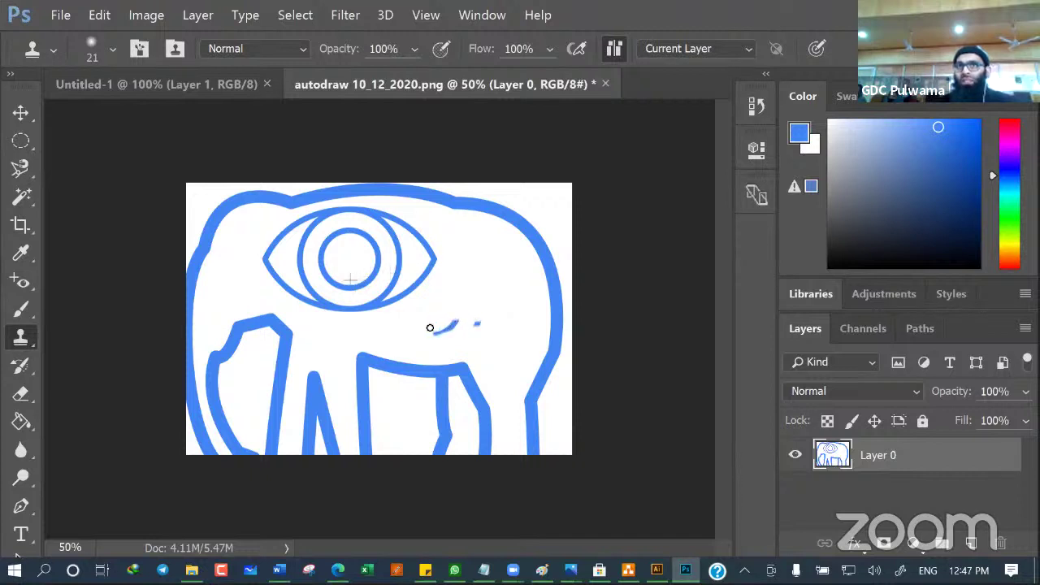
pyautogui.moveTo(411, 313)
pyautogui.mouseDown()
pyautogui.moveTo(434, 300)
pyautogui.moveTo(512, 304)
pyautogui.moveTo(472, 283)
pyautogui.moveTo(521, 291)
pyautogui.mouseUp()
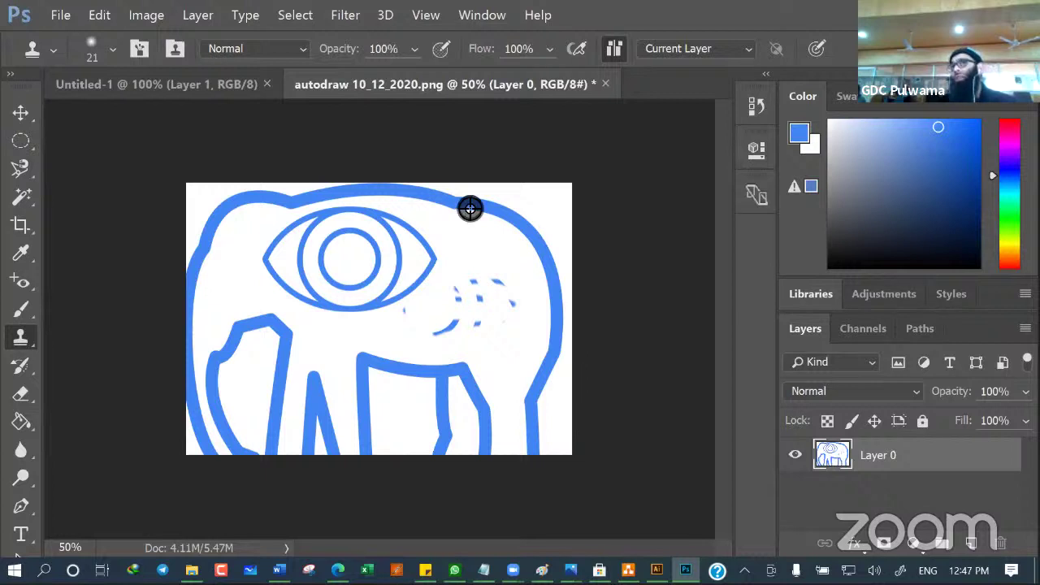
pyautogui.keyDown('alt'); pyautogui.click(470, 209); pyautogui.keyUp('alt')
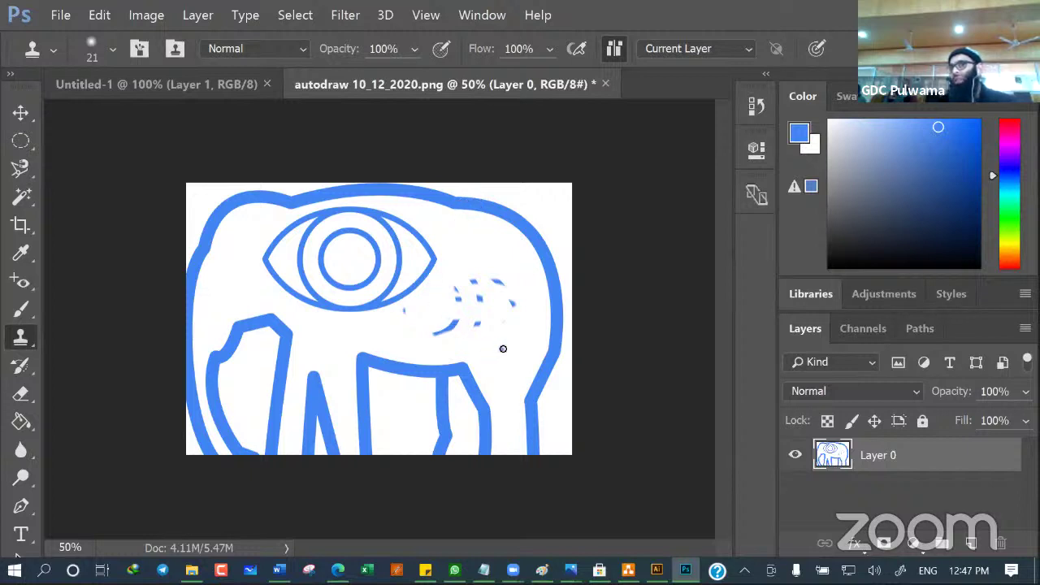
pyautogui.moveTo(503, 349)
pyautogui.mouseDown()
pyautogui.moveTo(519, 352)
pyautogui.moveTo(512, 335)
pyautogui.moveTo(525, 341)
pyautogui.moveTo(511, 383)
pyautogui.moveTo(527, 355)
pyautogui.moveTo(505, 366)
pyautogui.mouseUp()
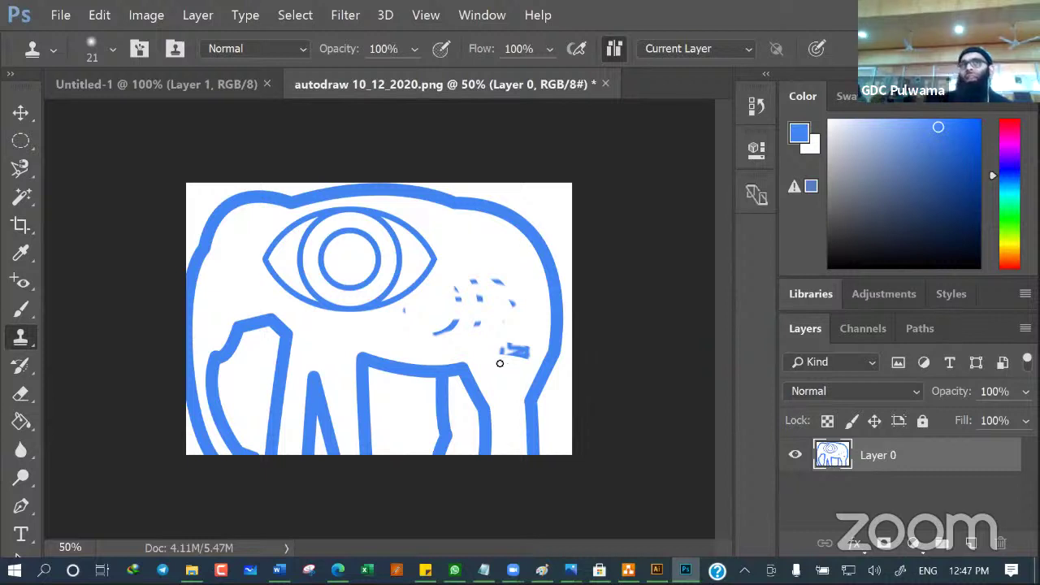
# Step: Open the One-Week FDP Dec20 poster from Downloads via File > Open
pyautogui.click(54, 15)
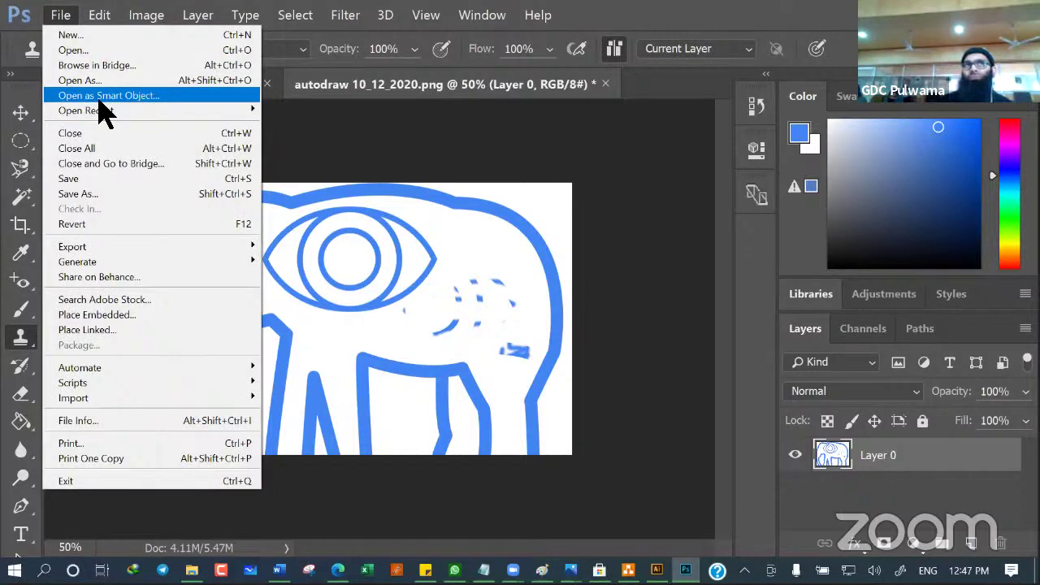
pyautogui.click(122, 61)
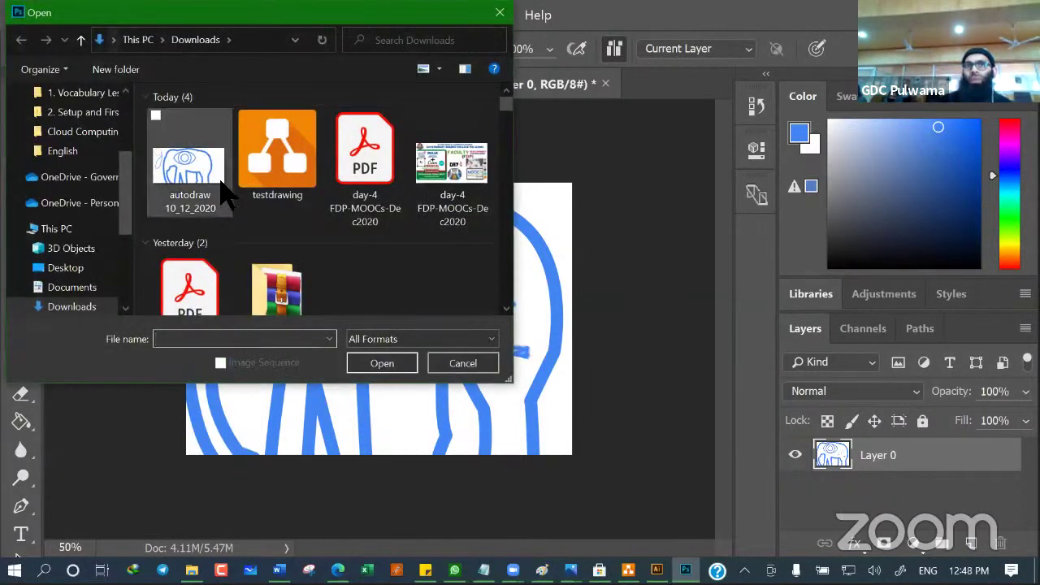
pyautogui.scroll(3, 38, 130)
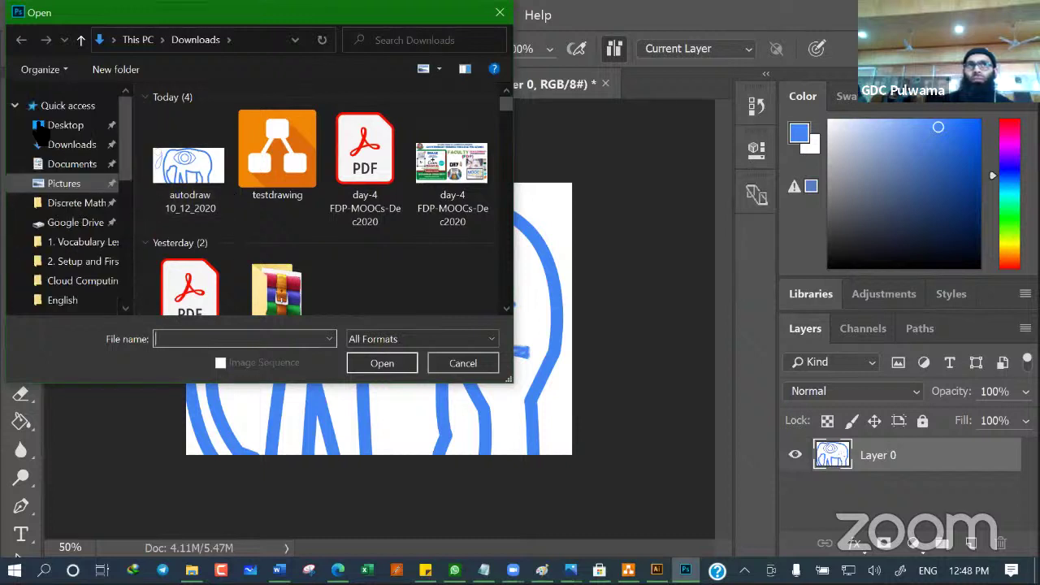
pyautogui.click(82, 145)
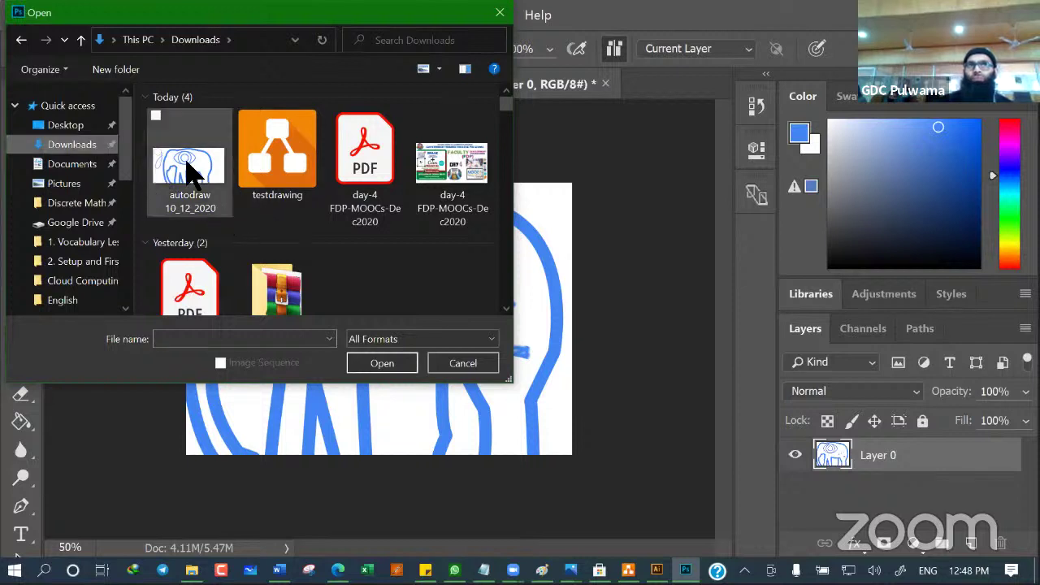
pyautogui.scroll(-1, 277, 195)
pyautogui.scroll(-2, 273, 183)
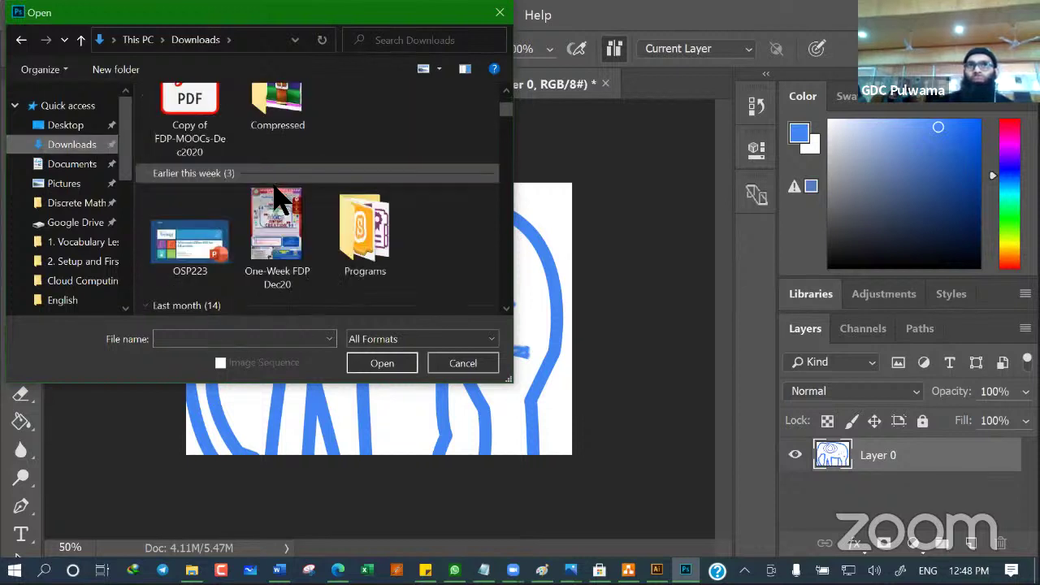
pyautogui.doubleClick(276, 221)
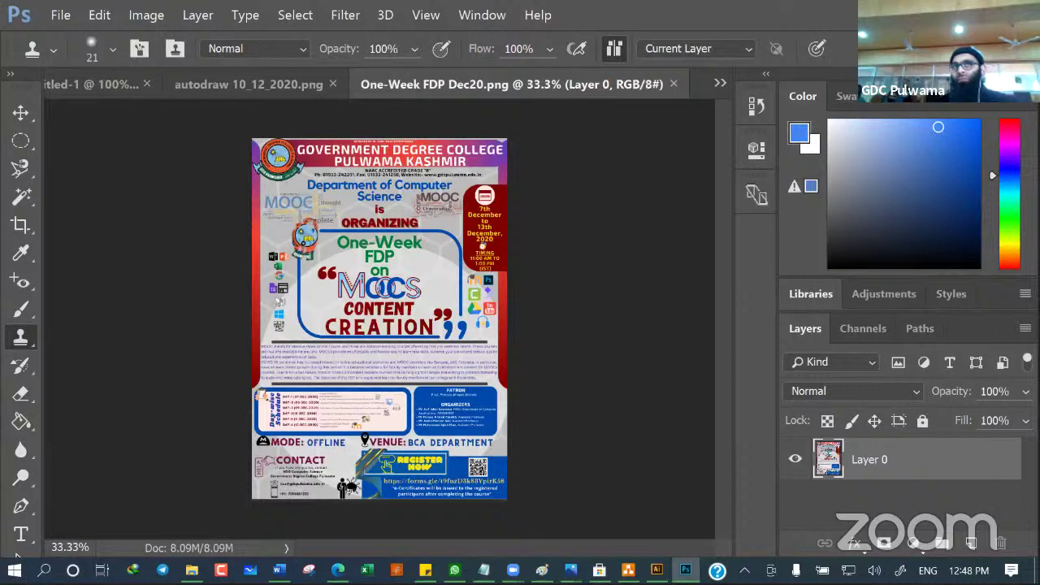
# Step: Paint a clone stroke on the poster, zoom to about 100%, and pick the History Brush
pyautogui.moveTo(311, 222); pyautogui.dragTo(312, 232)
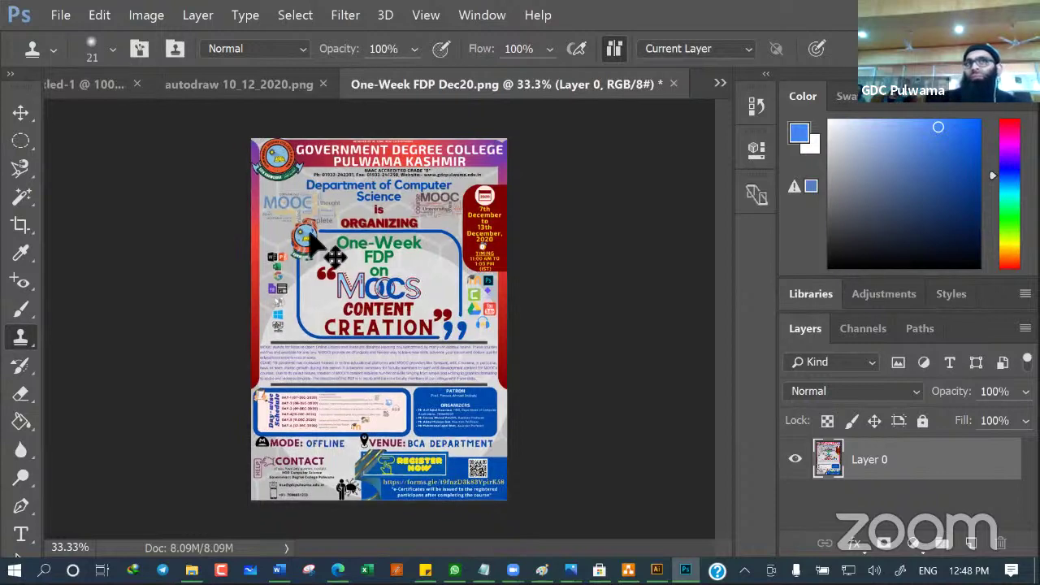
pyautogui.hotkey('ctrl', '+')
pyautogui.hotkey('ctrl', '+')
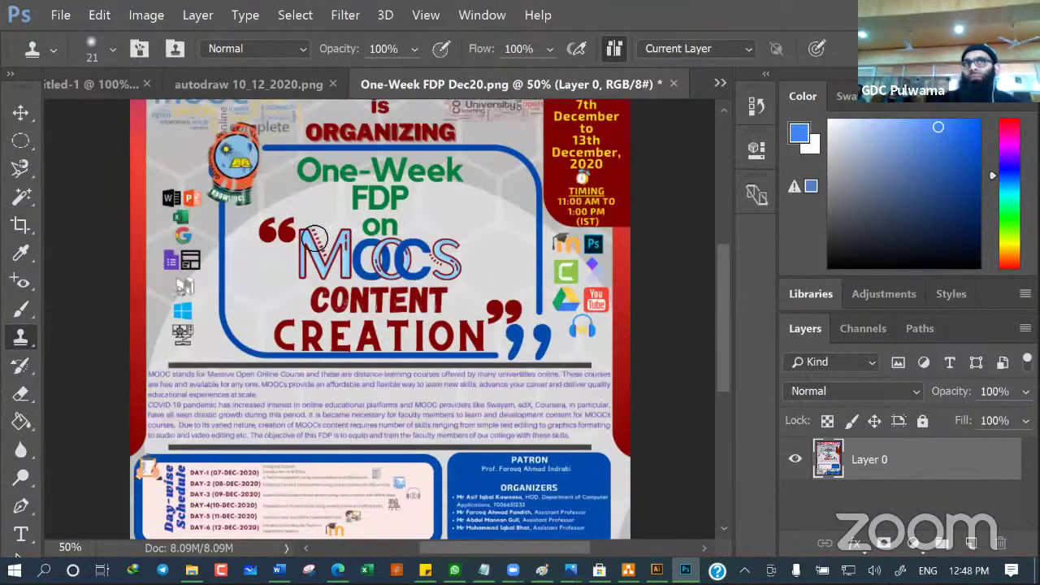
pyautogui.hotkey('ctrl', '+')
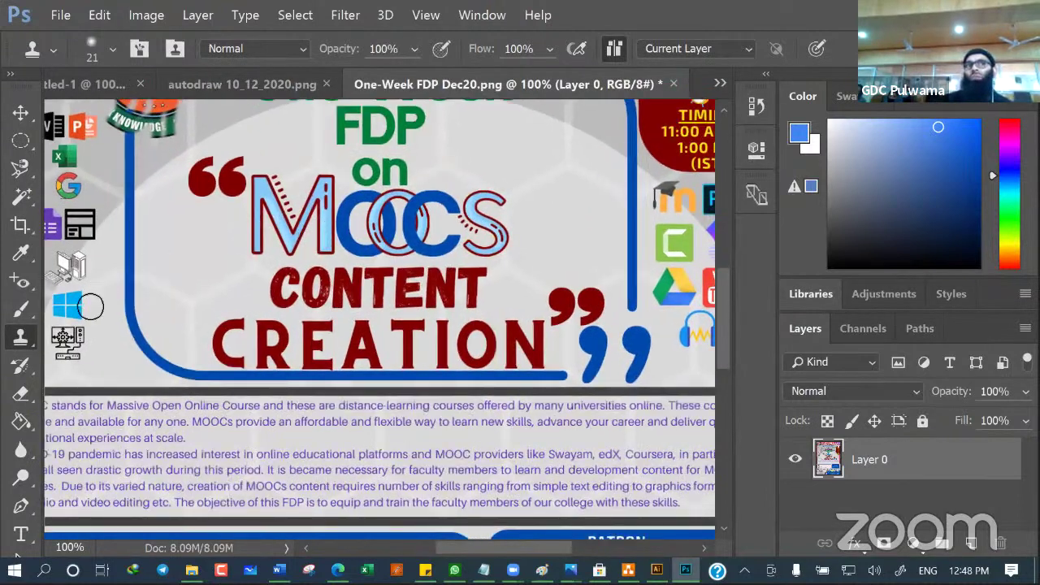
pyautogui.hotkey('ctrl', '+')
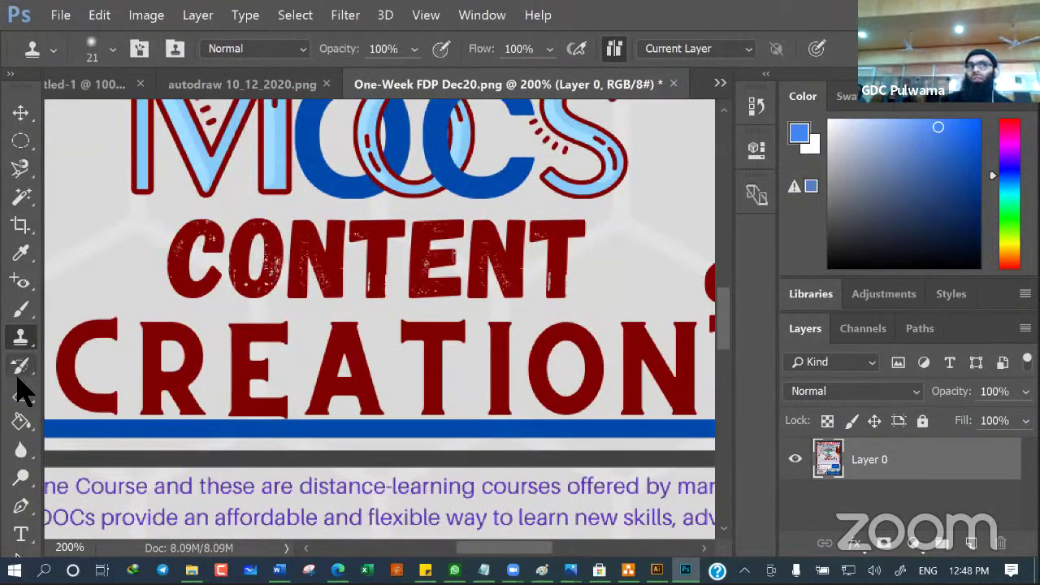
pyautogui.click(22, 372)
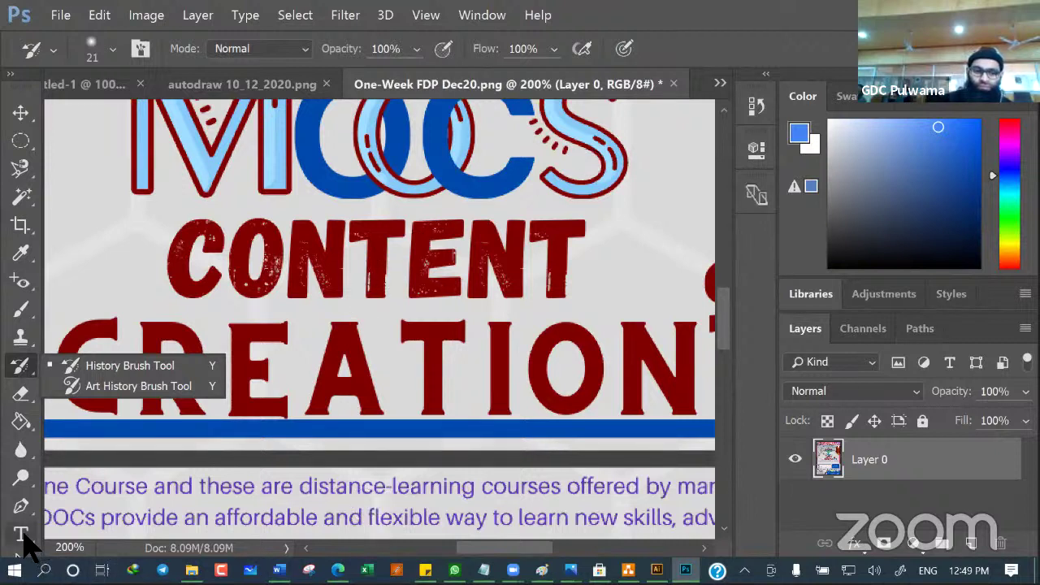
# Step: Add the text 'Tis is a test text' over the CONTENT title, then hide that layer
pyautogui.click(21, 534)
pyautogui.click(288, 290)
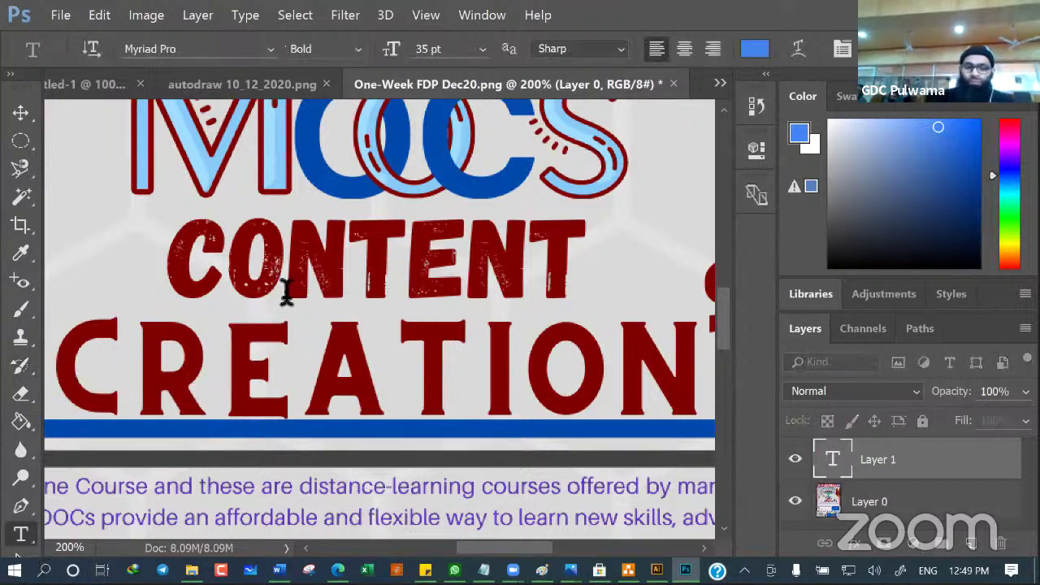
pyautogui.write('Tis is a t')
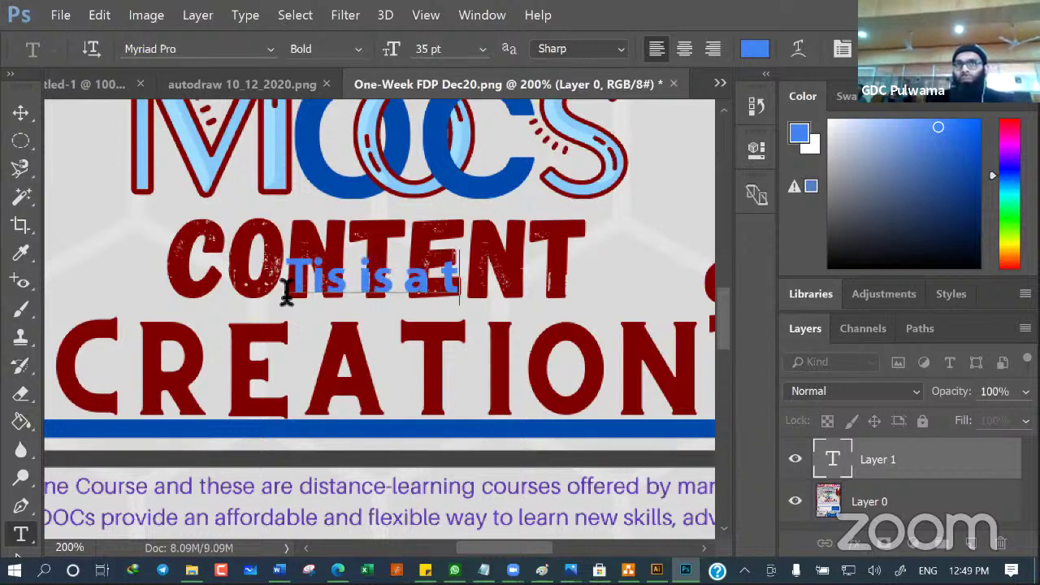
pyautogui.write('est text')
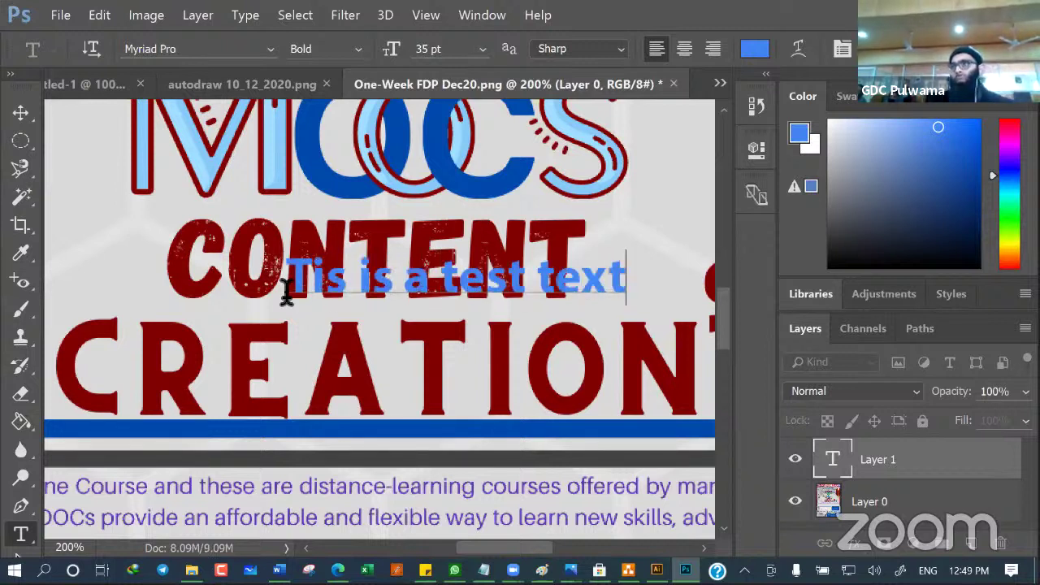
pyautogui.click(934, 469)
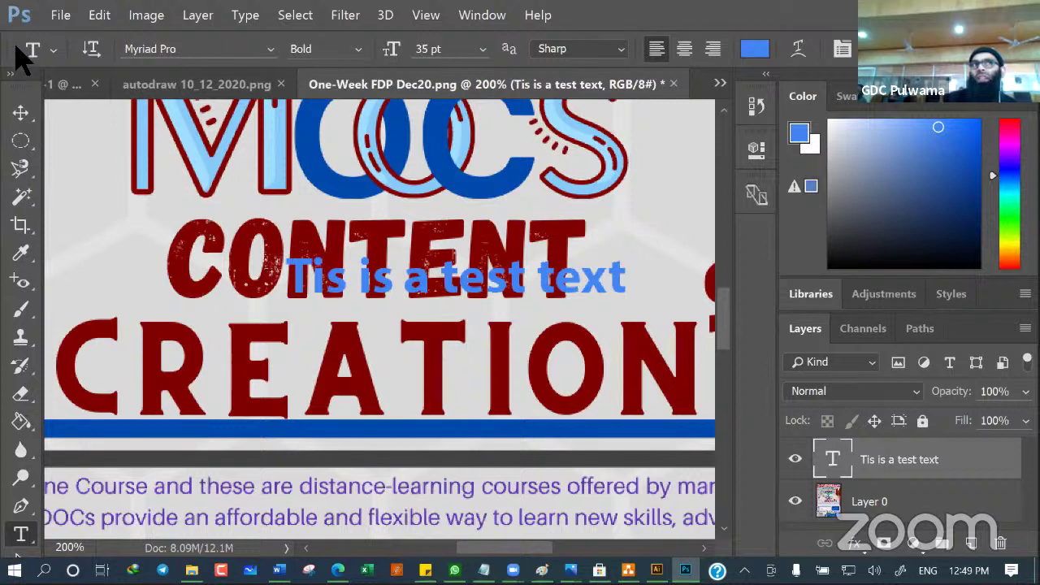
pyautogui.click(22, 113)
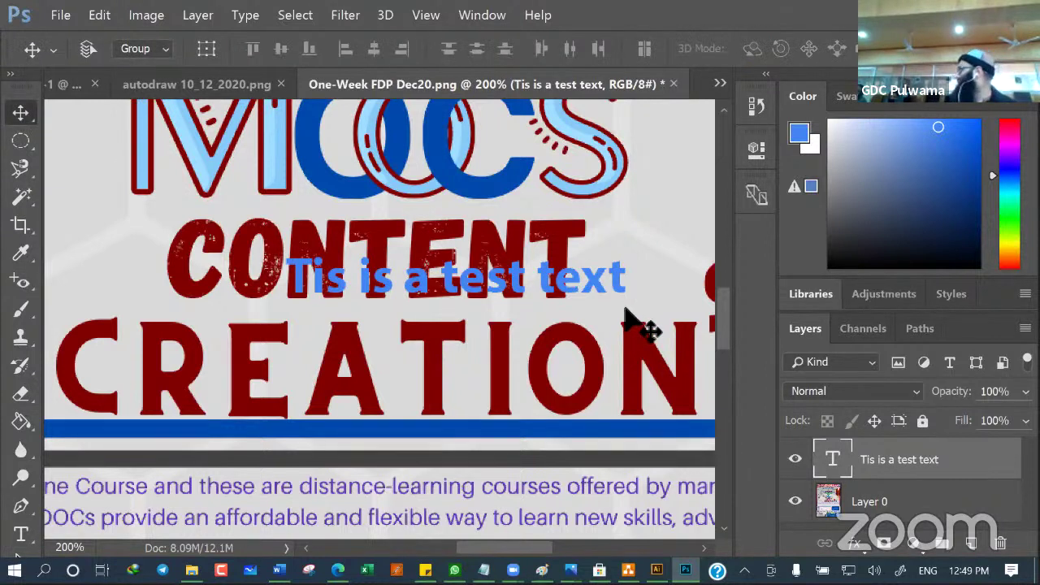
pyautogui.click(796, 461)
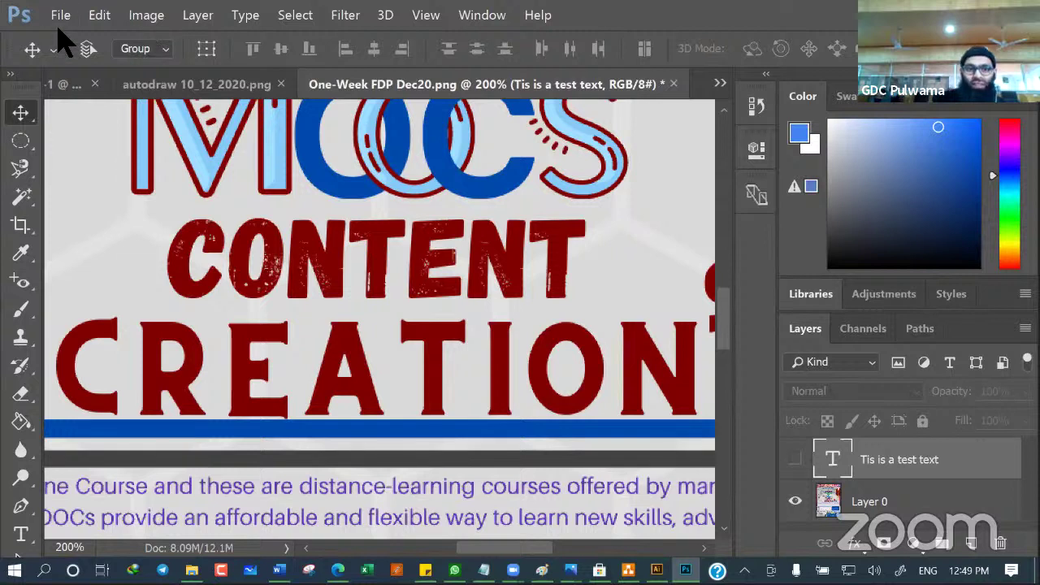
# Step: Start quitting Photoshop, cancel at the save prompt, and reopen the File menu
pyautogui.click(60, 16)
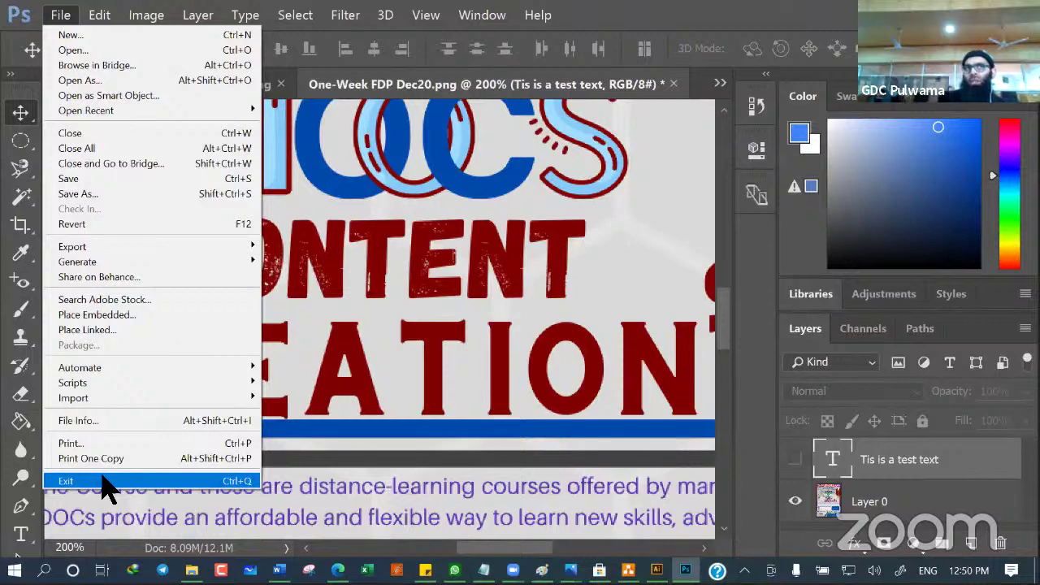
pyautogui.click(109, 488)
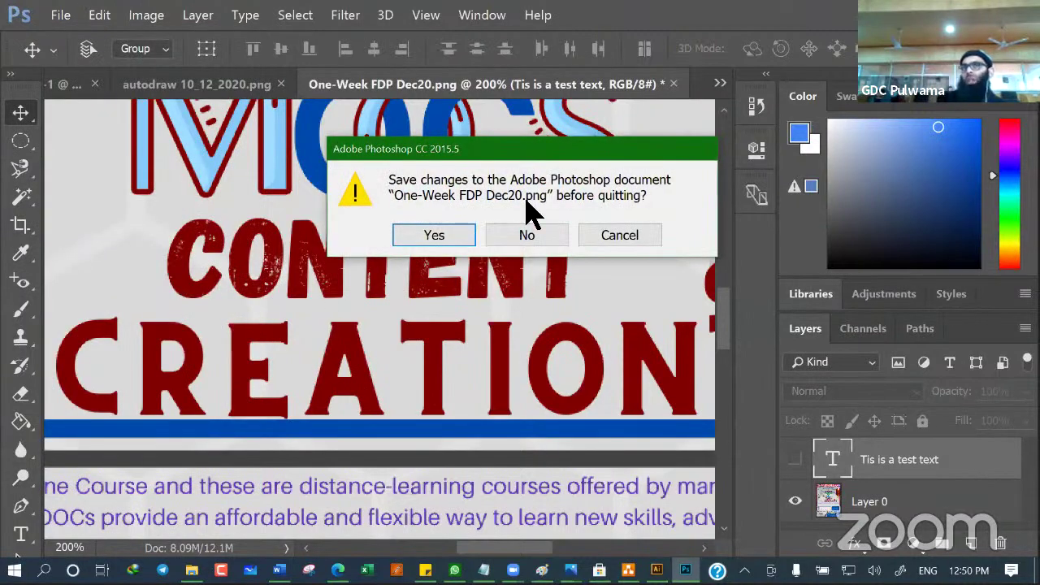
pyautogui.click(634, 248)
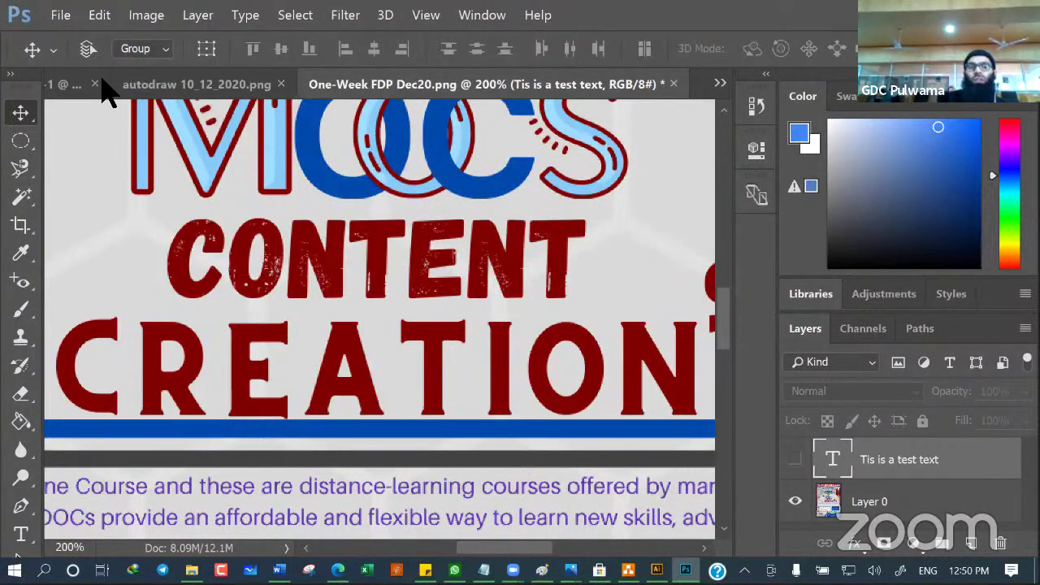
pyautogui.click(60, 15)
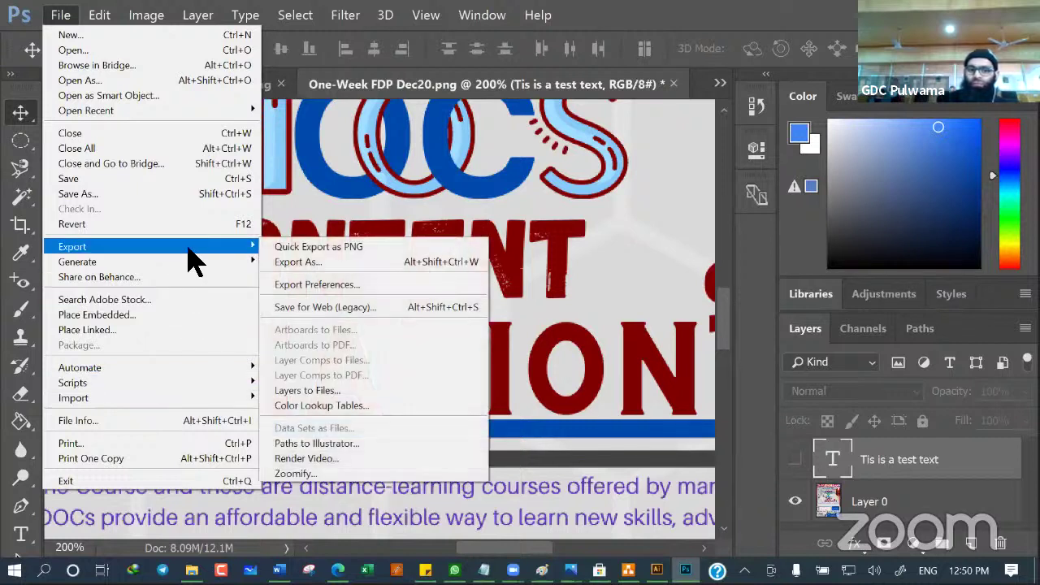
pyautogui.moveTo(72, 246)
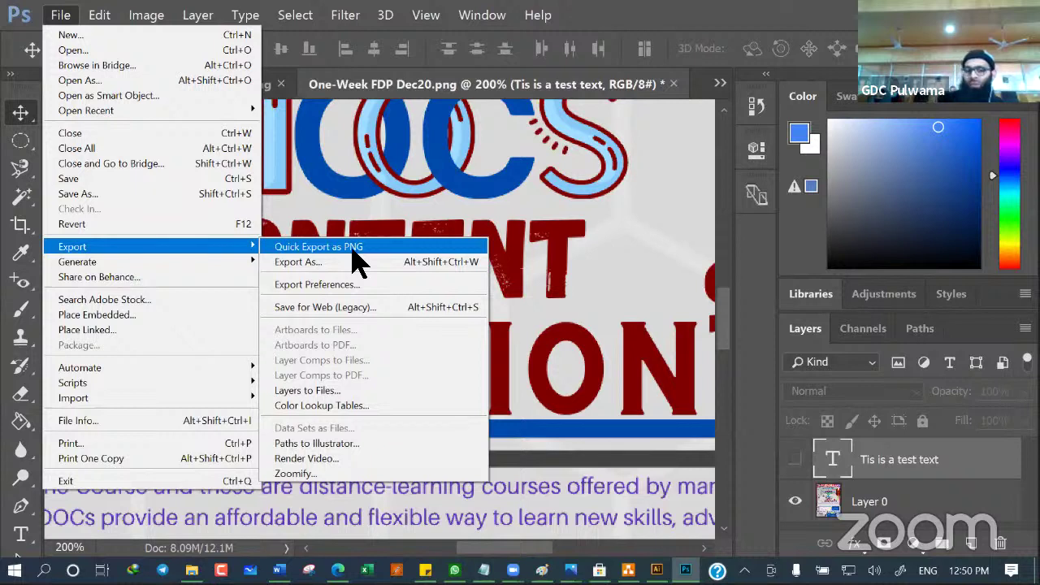
pyautogui.click(366, 264)
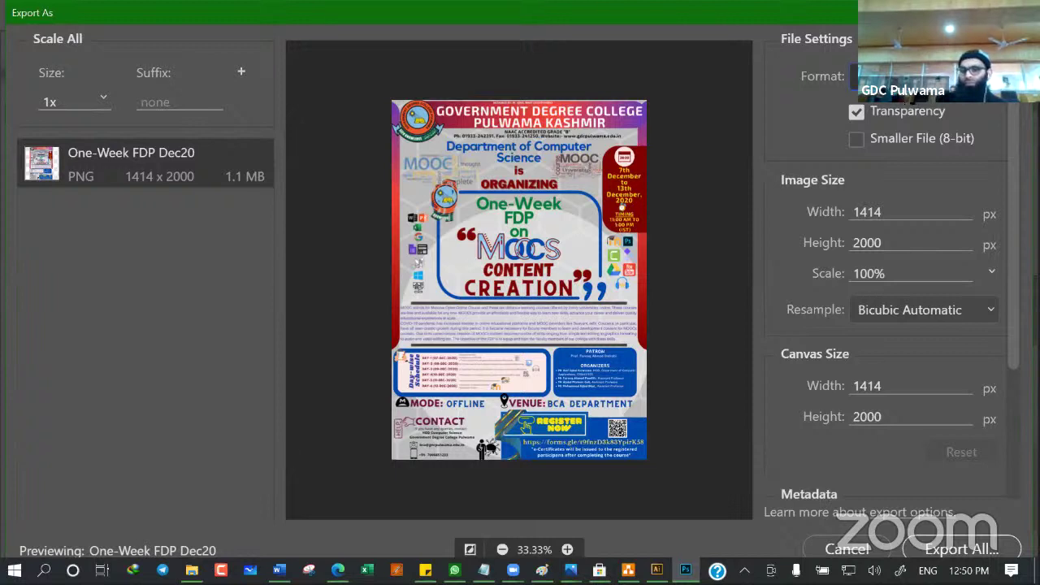
pyautogui.click(894, 76)
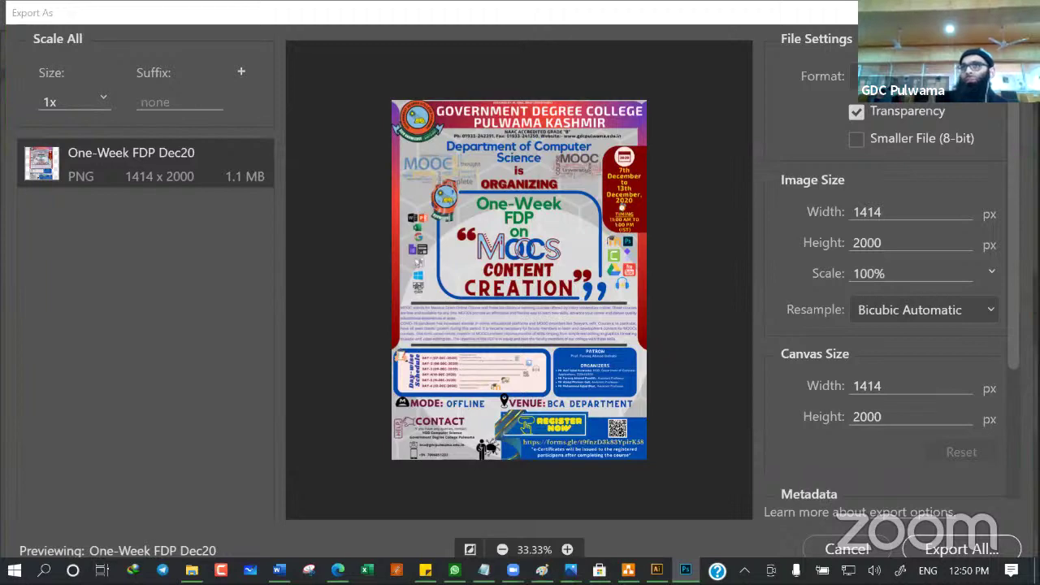
pyautogui.press('Escape')
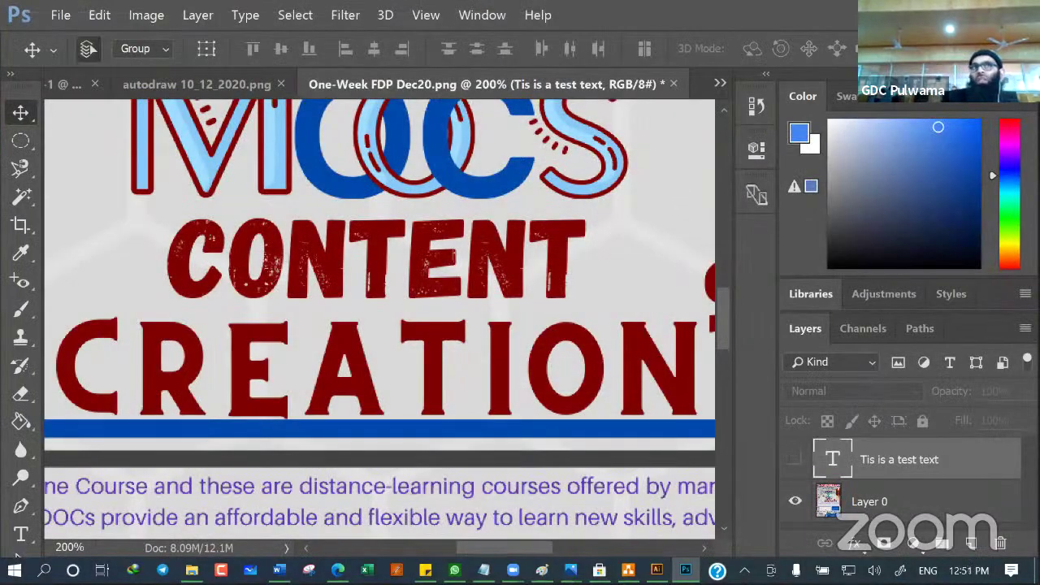
# Step: Cancel Save As, then quit Photoshop discarding changes to One-Week FDP Dec20 and autodraw
pyautogui.hotkey('ctrl', 'shift', 's')
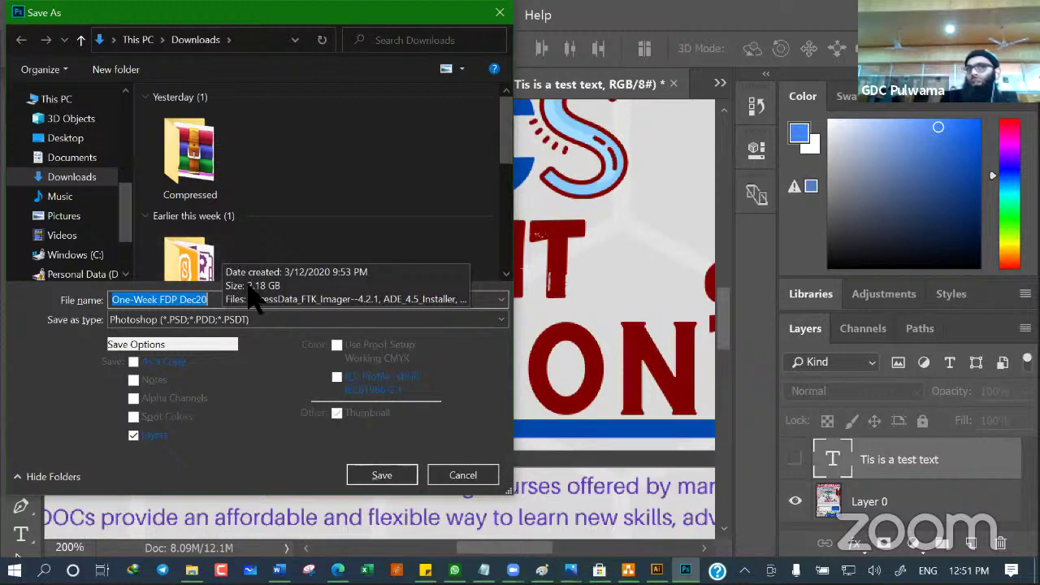
pyautogui.click(463, 476)
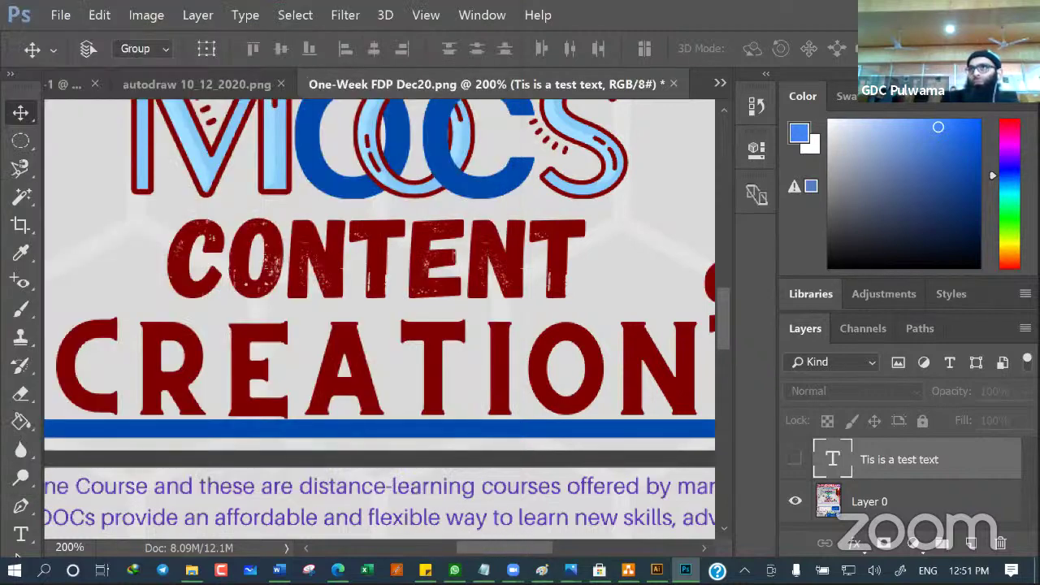
pyautogui.hotkey('ctrl', 'q')
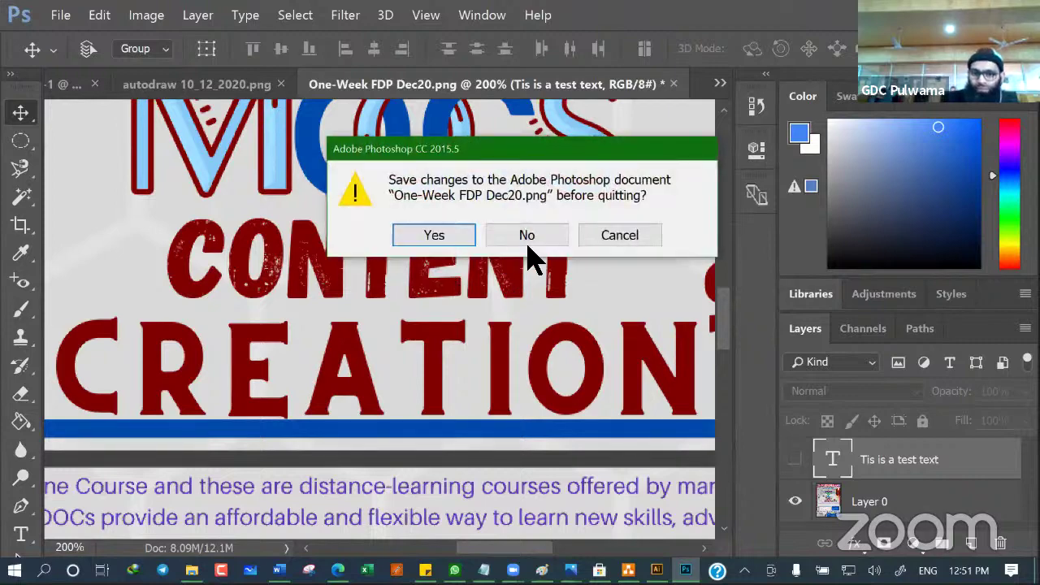
pyautogui.click(529, 235)
pyautogui.click(534, 241)
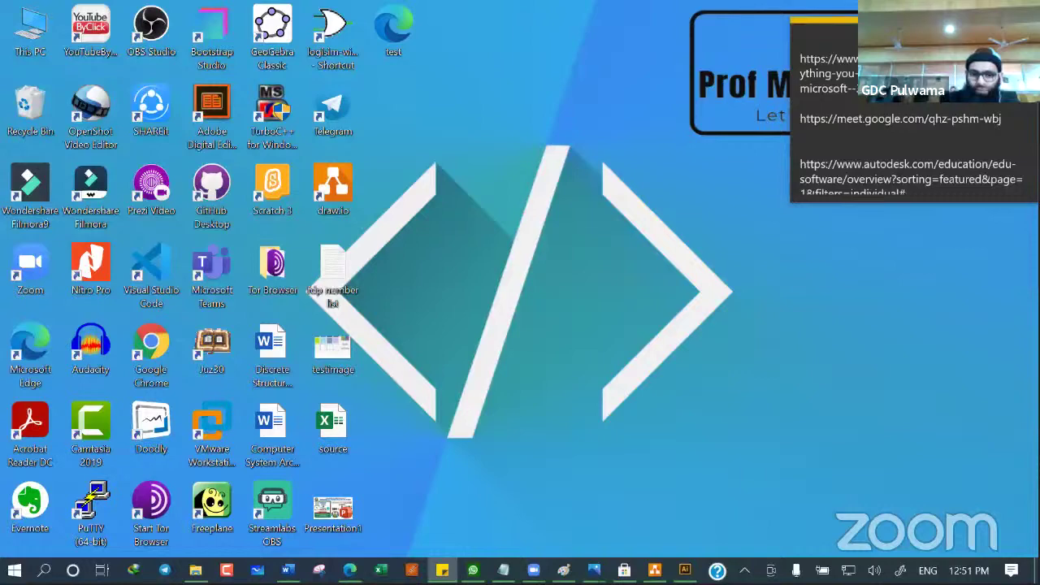
# Step: In Edge, replace the test.svg tab with a new tab on canva.com and open the account menu
pyautogui.click(351, 570)
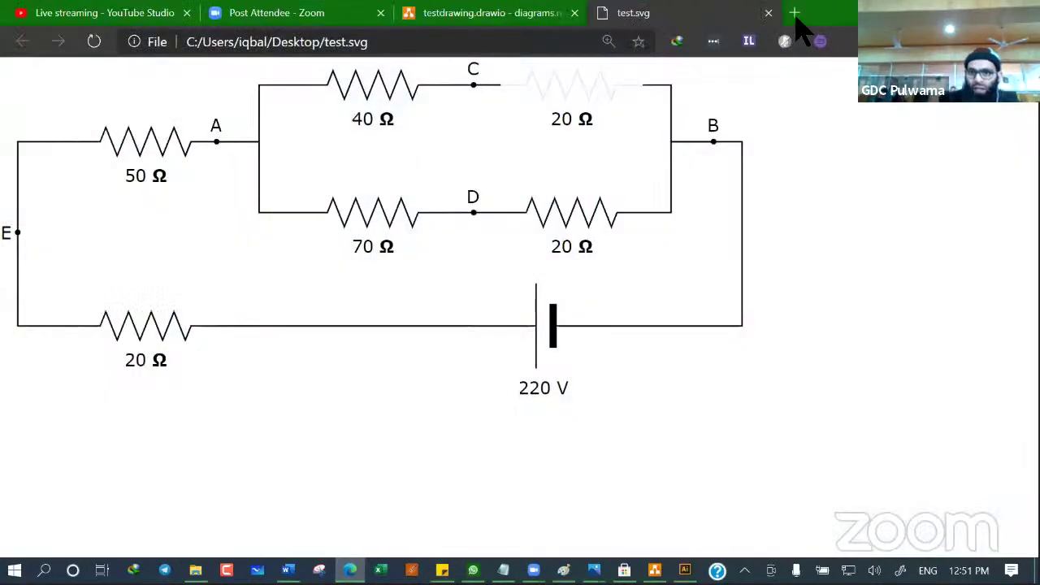
pyautogui.click(795, 12)
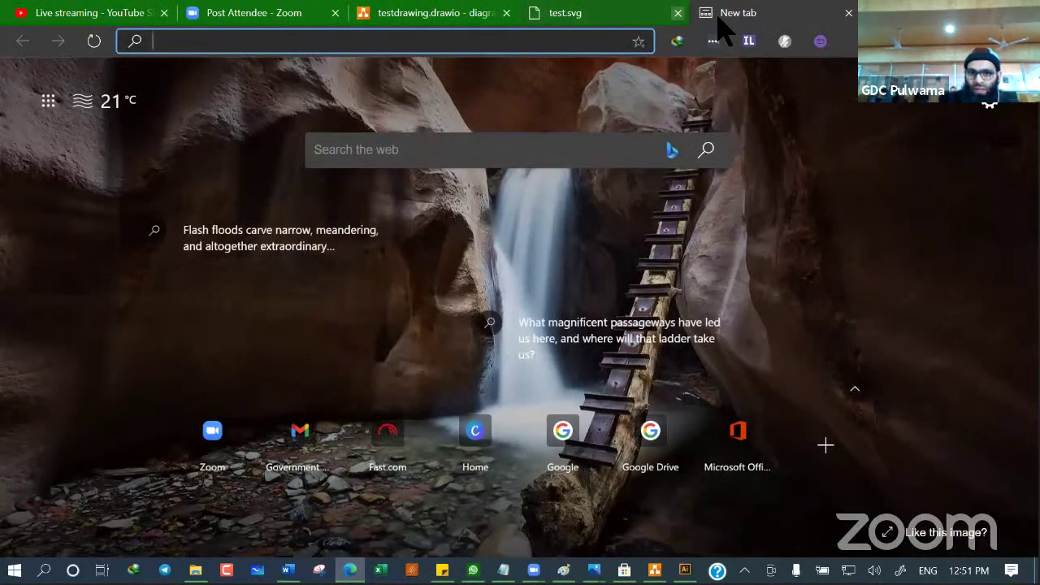
pyautogui.click(678, 12)
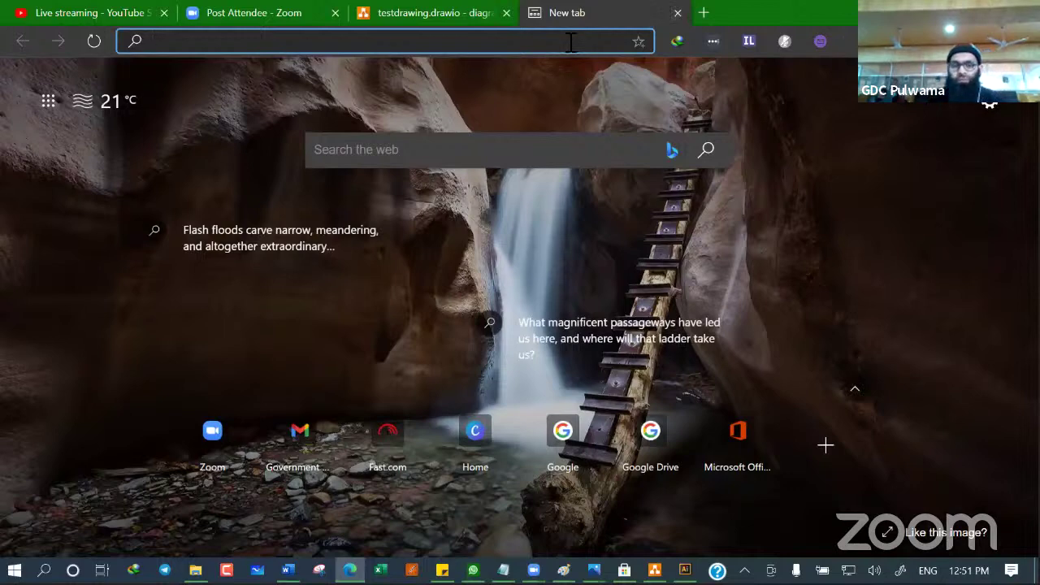
pyautogui.write('canva')
pyautogui.press('Return')
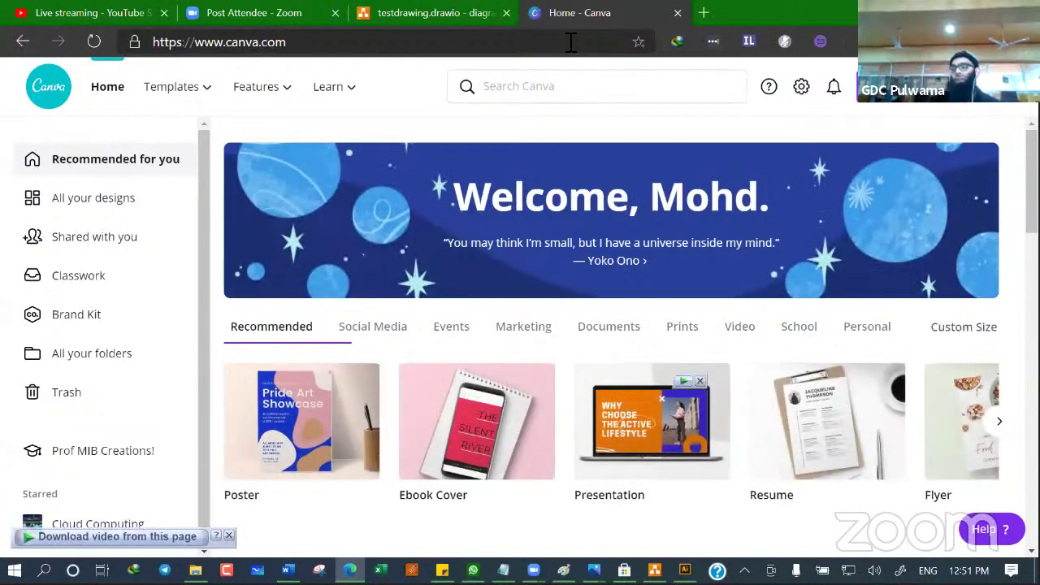
pyautogui.click(996, 103)
# Step: Sign out of Canva and open the email sign-up form
pyautogui.click(822, 325)
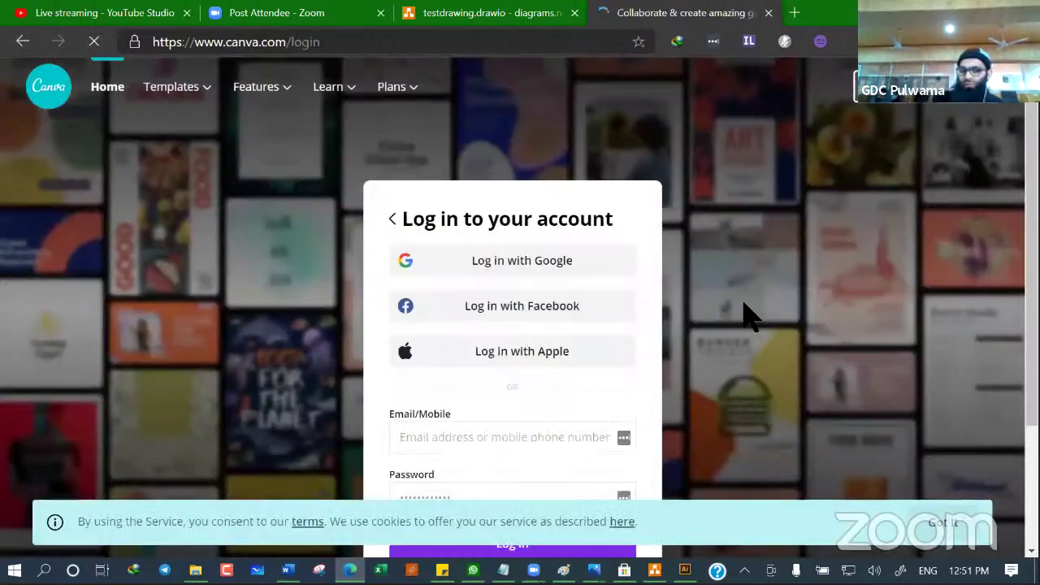
pyautogui.scroll(-2, 669, 332)
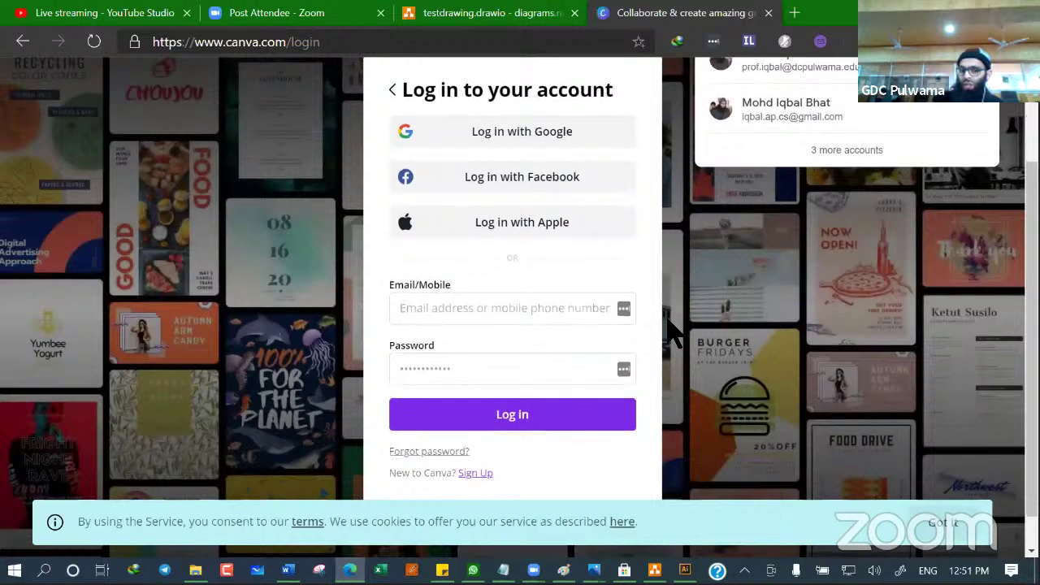
pyautogui.scroll(2, 668, 332)
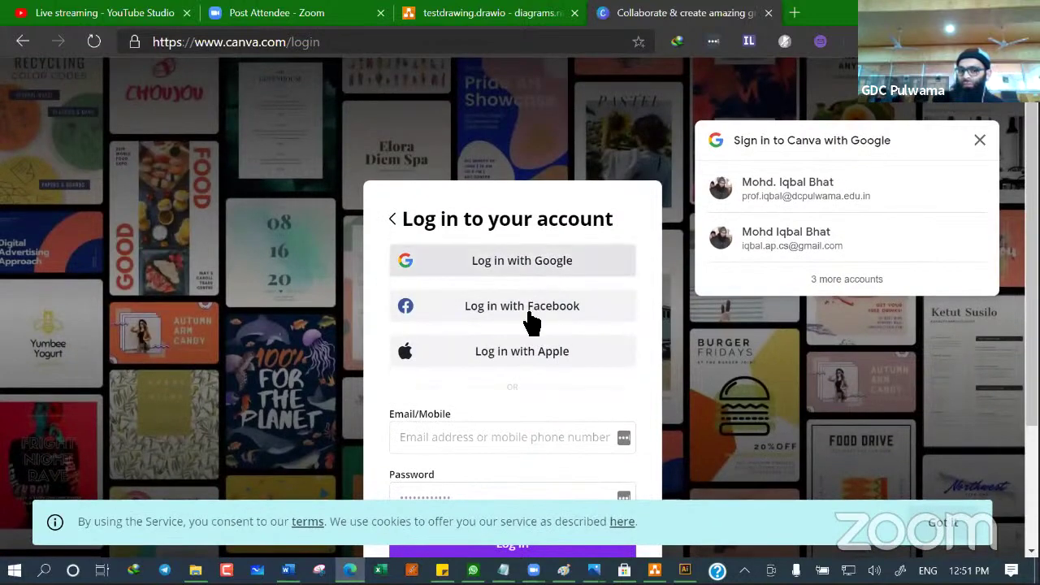
pyautogui.scroll(-2, 529, 365)
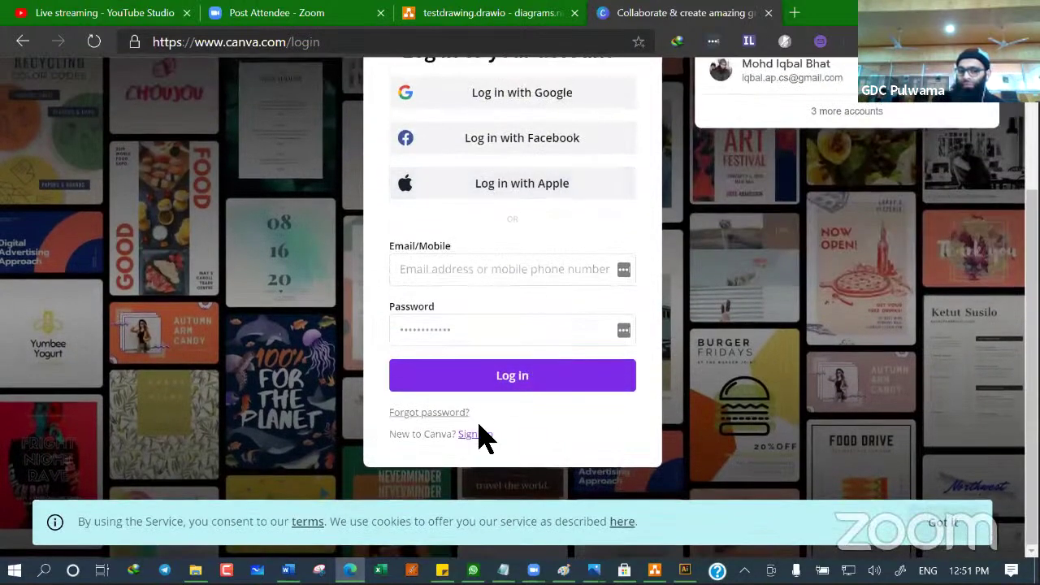
pyautogui.click(478, 435)
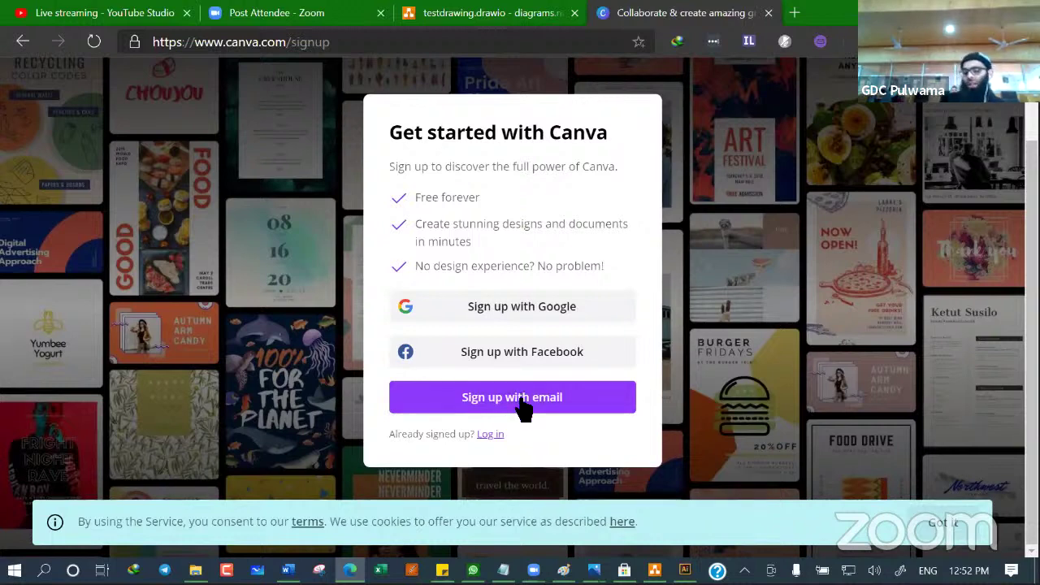
pyautogui.click(522, 399)
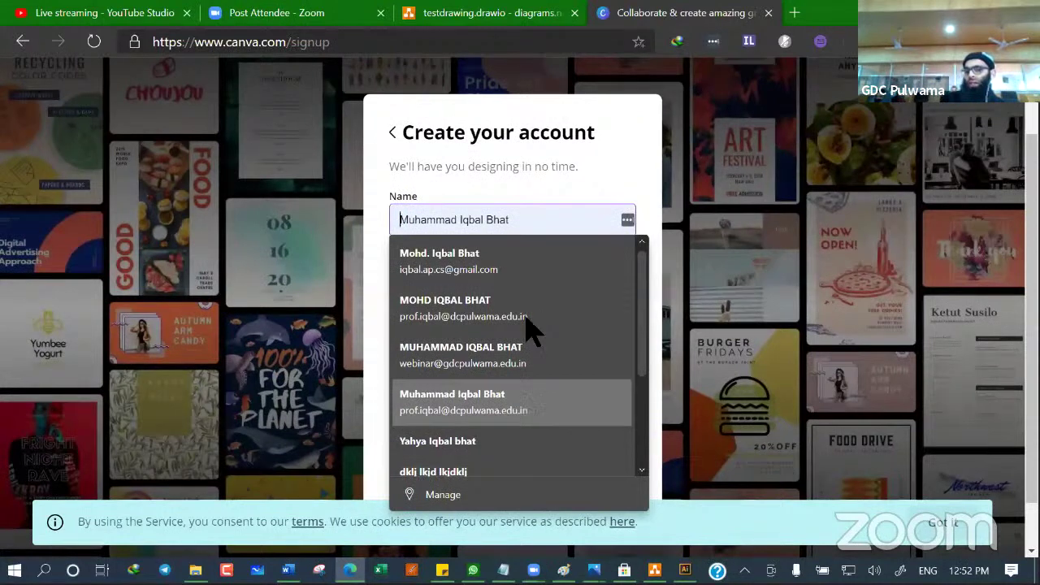
pyautogui.click(506, 199)
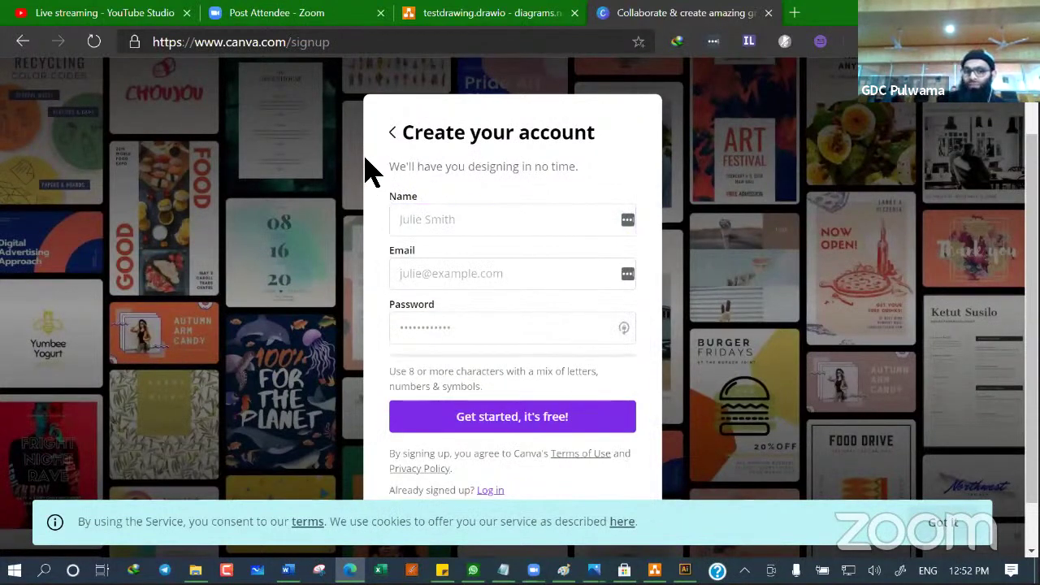
# Step: Switch to logging in and sign in with the Google account
pyautogui.click(490, 491)
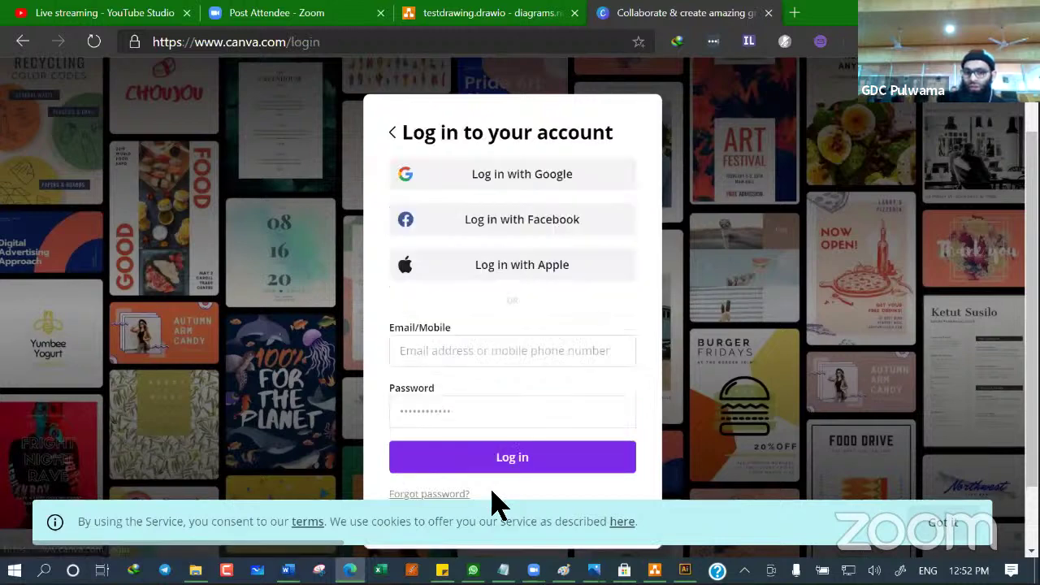
pyautogui.scroll(-2, 512, 477)
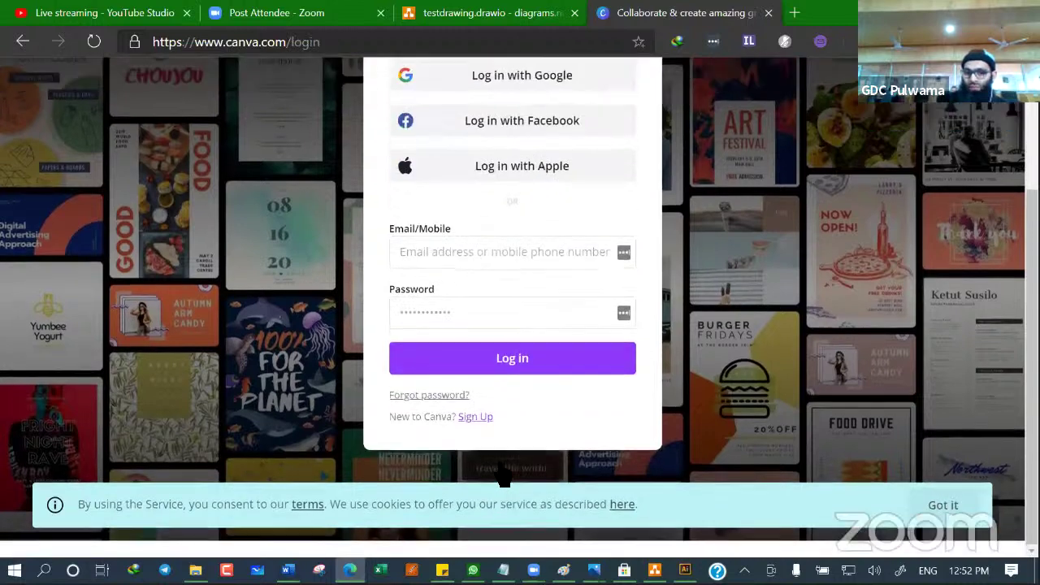
pyautogui.click(527, 97)
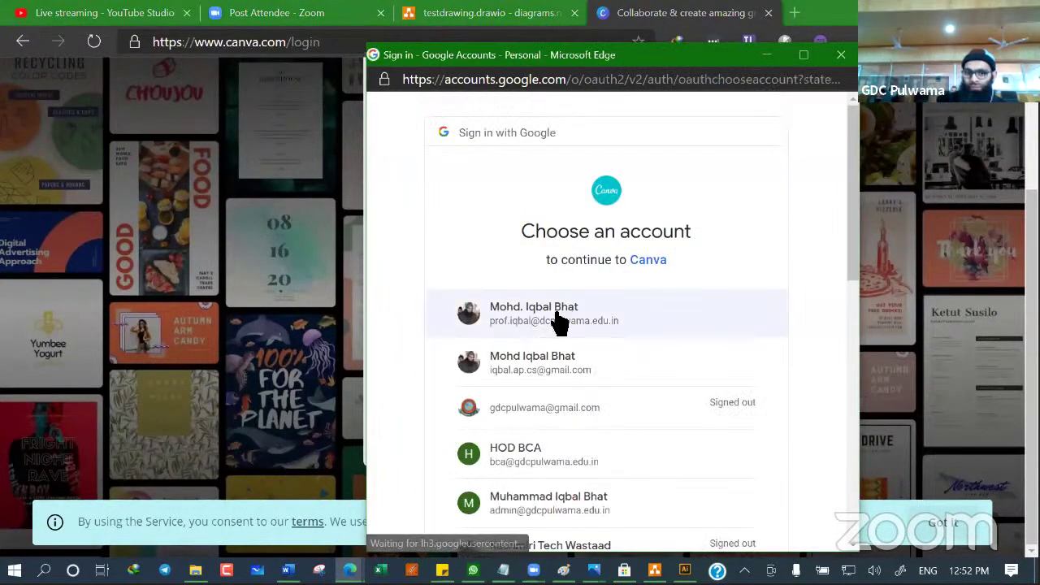
pyautogui.click(558, 319)
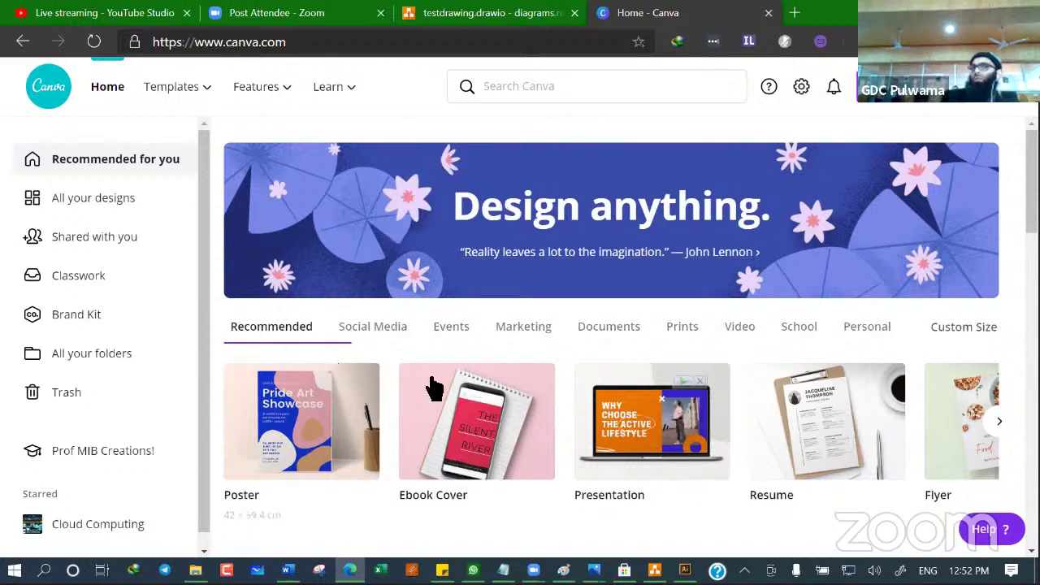
# Step: Show the Social Media design templates and scroll through their whole carousel
pyautogui.click(385, 341)
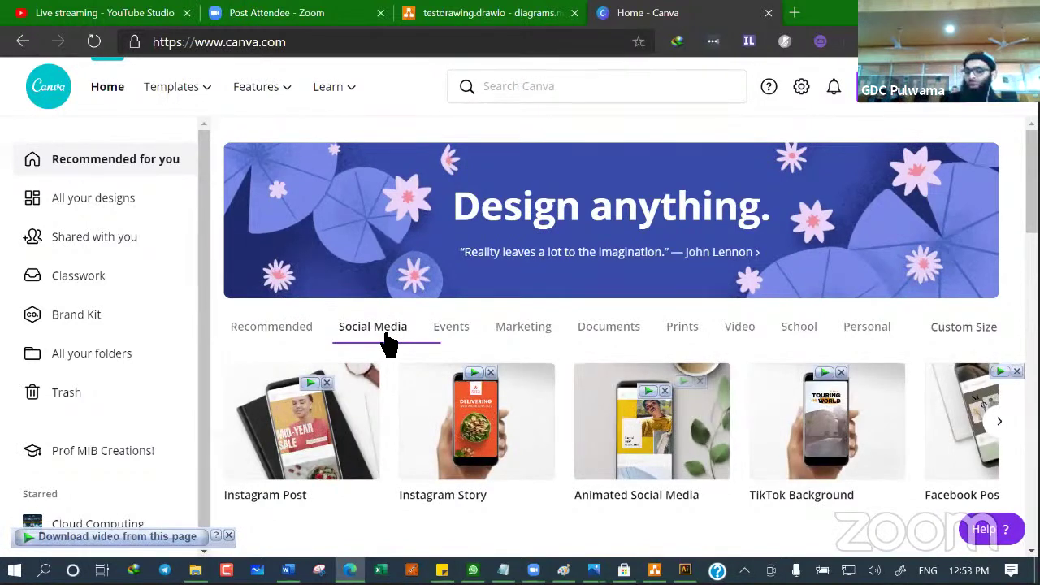
pyautogui.hscroll(2, 728, 476)
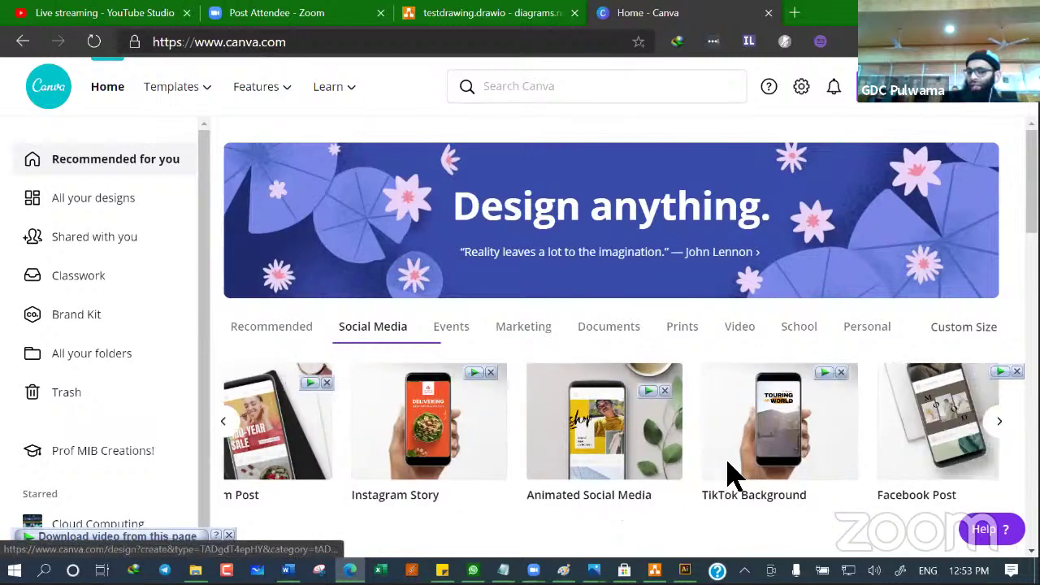
pyautogui.hscroll(2, 728, 475)
pyautogui.hscroll(1, 727, 475)
pyautogui.hscroll(3, 727, 475)
pyautogui.hscroll(1, 730, 476)
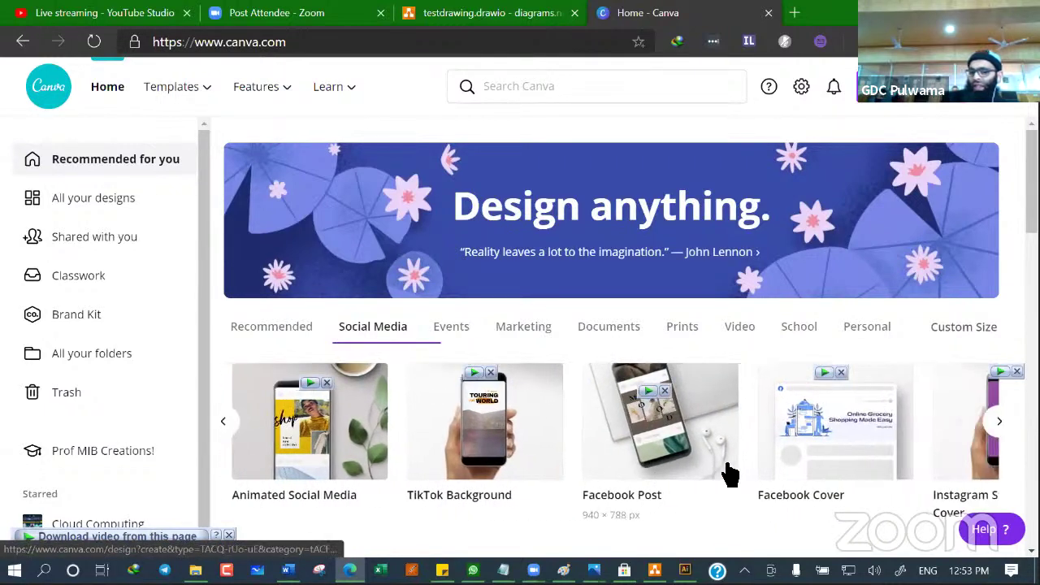
pyautogui.hscroll(1, 729, 476)
pyautogui.hscroll(3, 729, 475)
pyautogui.hscroll(2, 729, 475)
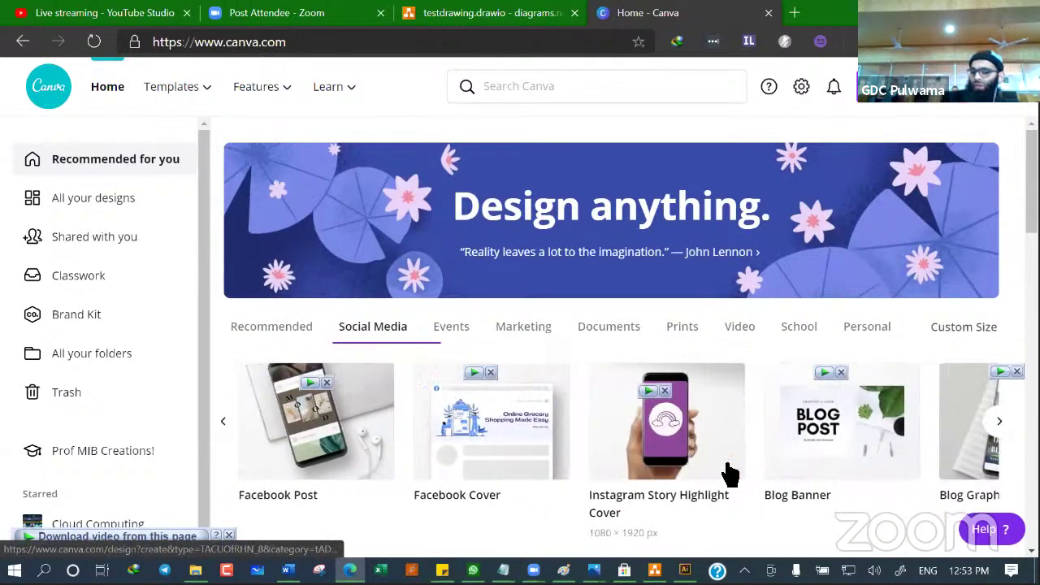
pyautogui.hscroll(1, 729, 475)
pyautogui.hscroll(1, 729, 476)
pyautogui.hscroll(3, 729, 475)
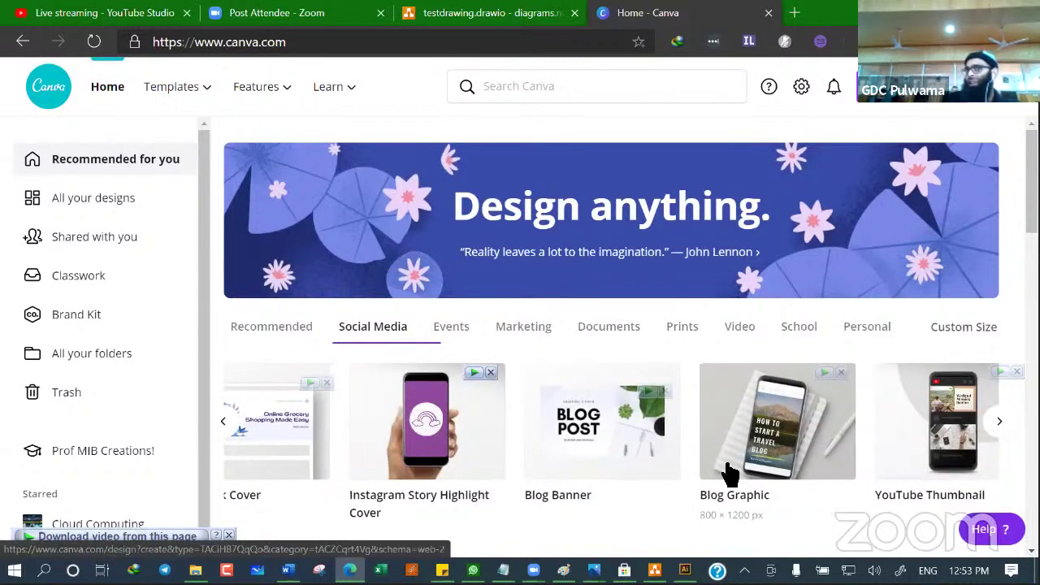
pyautogui.hscroll(2, 666, 476)
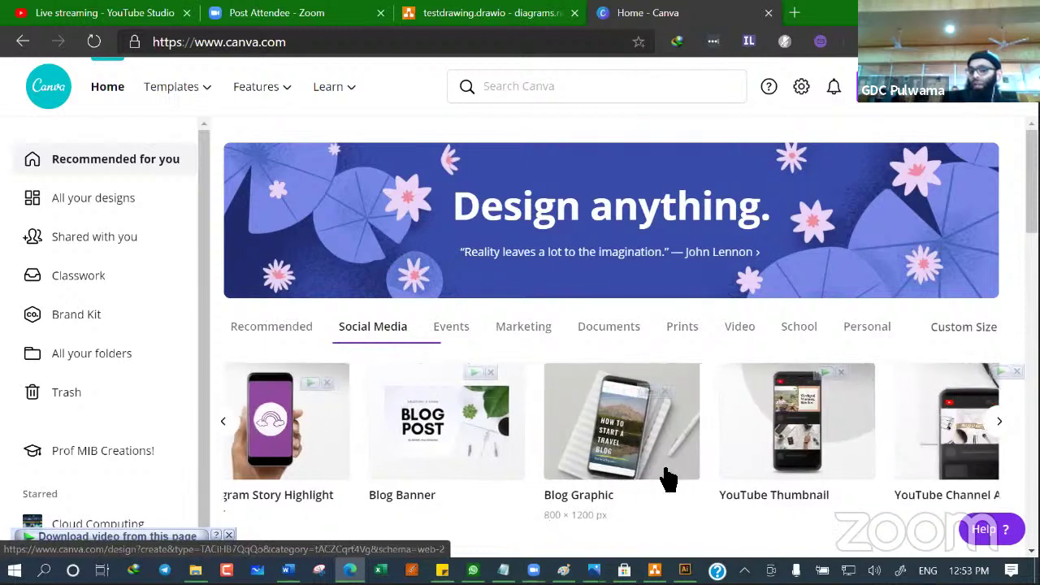
pyautogui.hscroll(1, 668, 480)
pyautogui.hscroll(1, 666, 478)
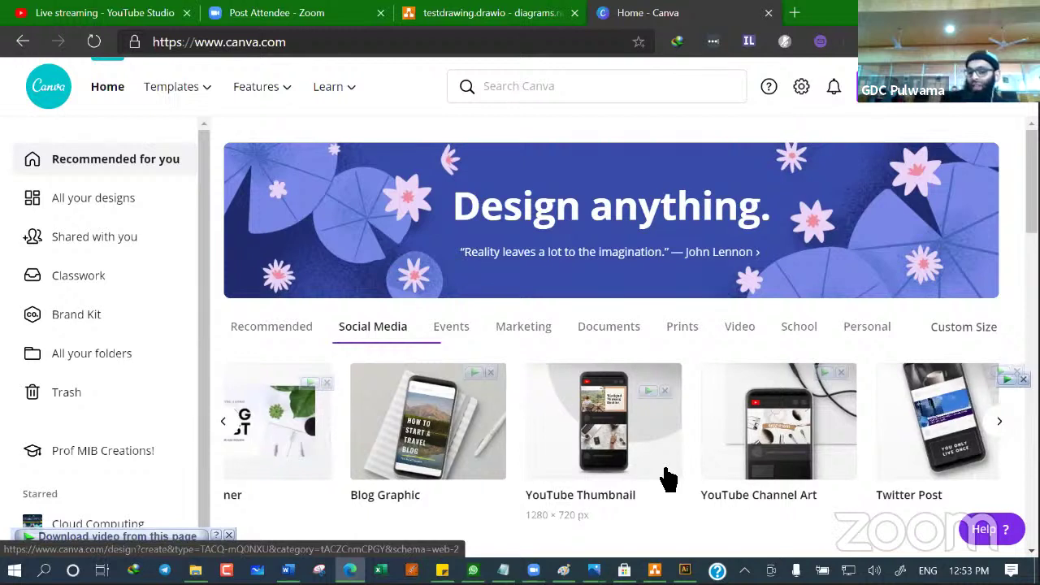
pyautogui.hscroll(1, 667, 479)
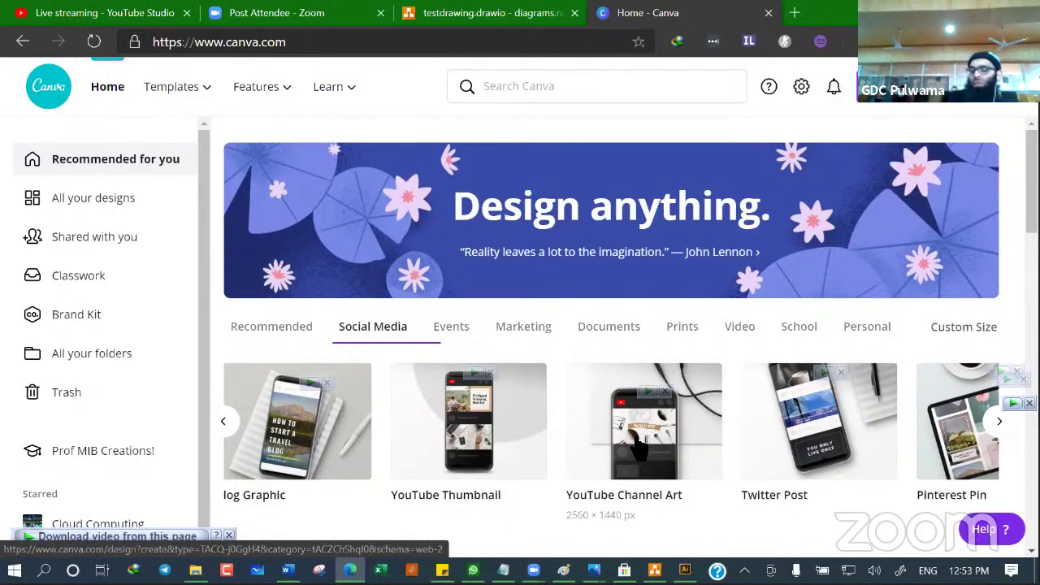
pyautogui.hscroll(3, 639, 446)
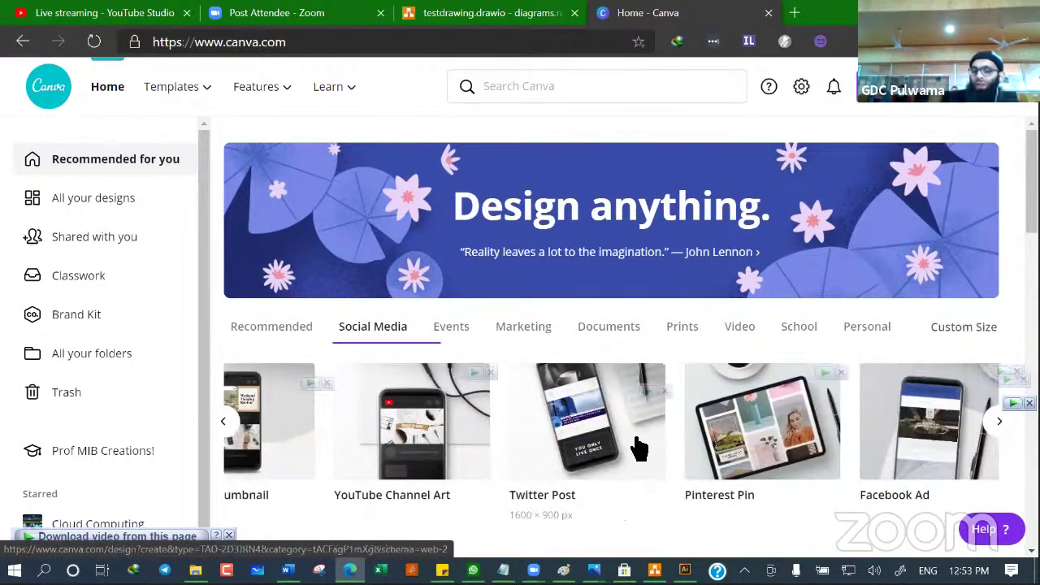
pyautogui.hscroll(1, 634, 444)
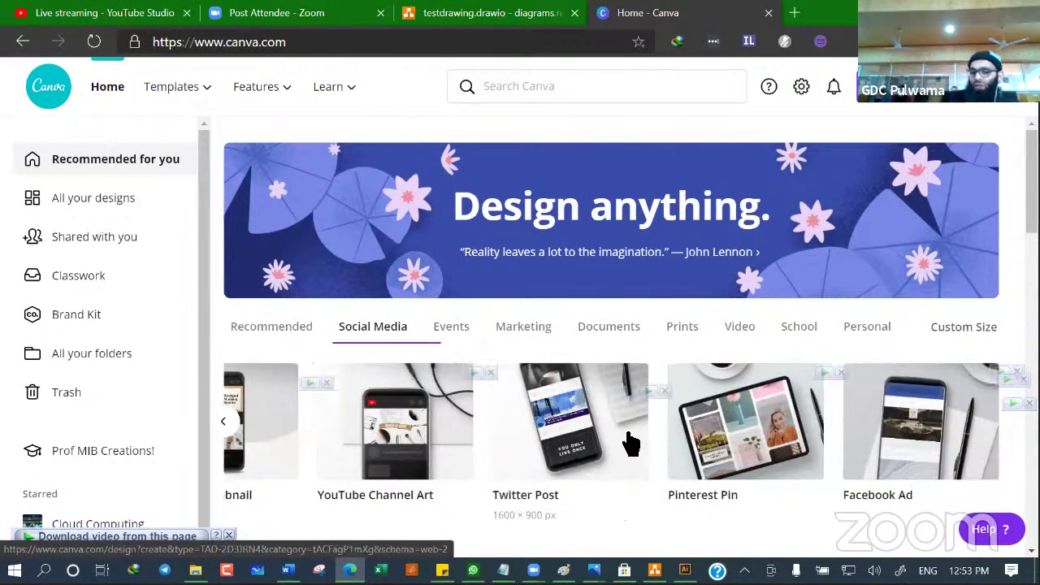
# Step: Switch to the Events templates and scroll through Invitation, Poster, Ticket and similar designs
pyautogui.click(457, 342)
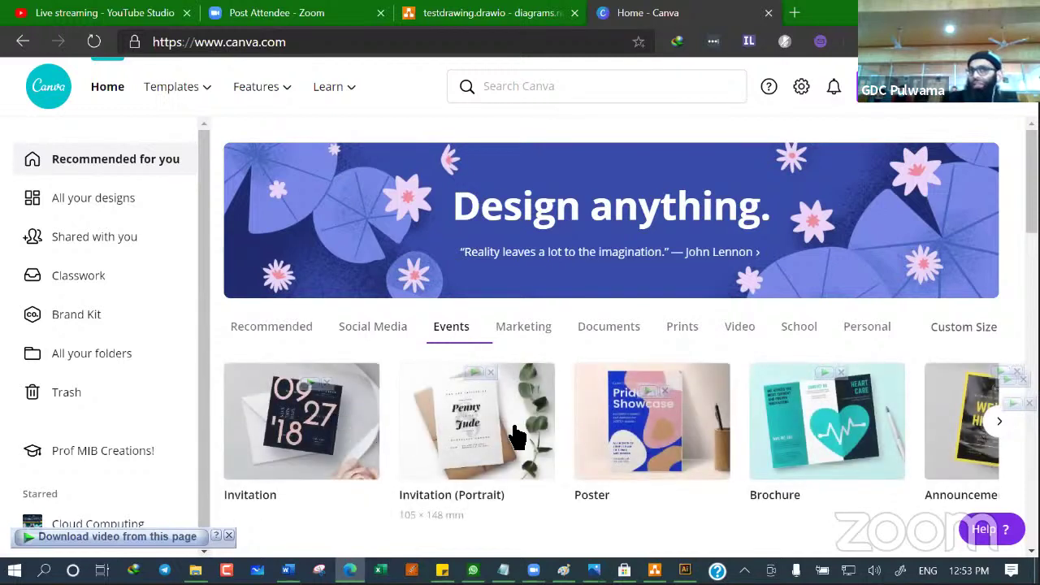
pyautogui.hscroll(3, 518, 438)
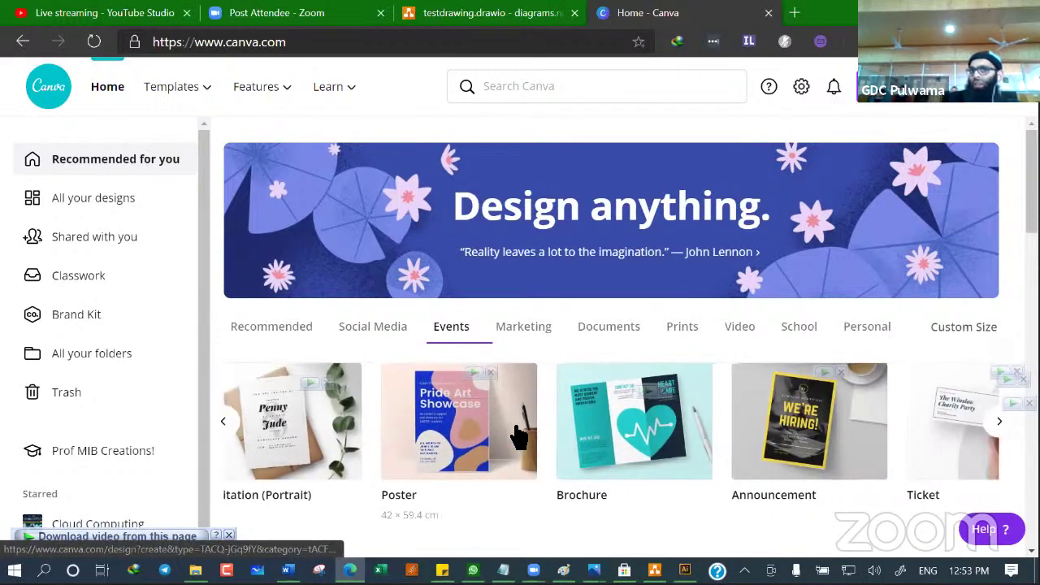
pyautogui.hscroll(2, 519, 438)
pyautogui.hscroll(1, 518, 437)
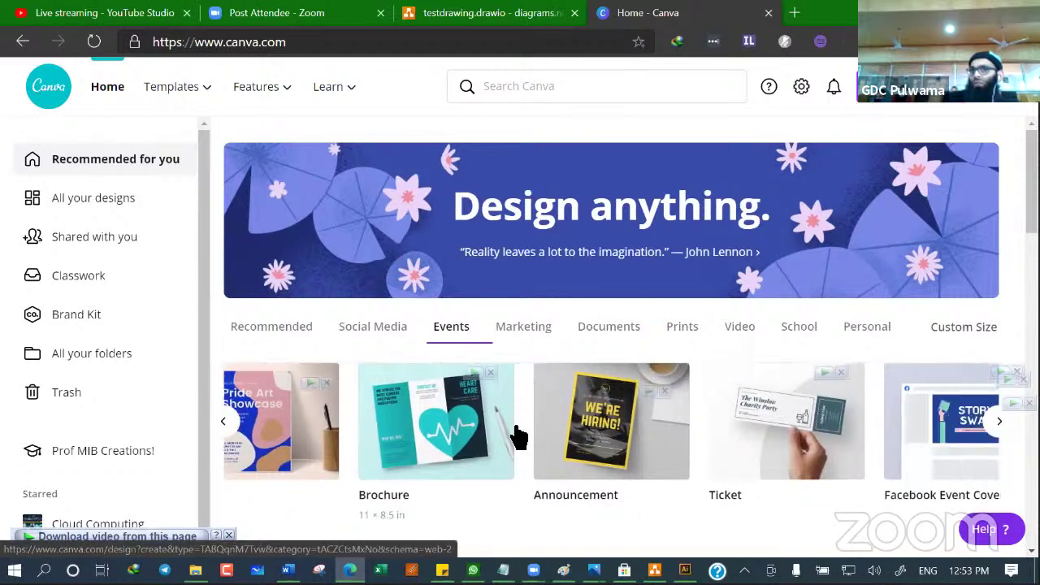
pyautogui.hscroll(1, 518, 438)
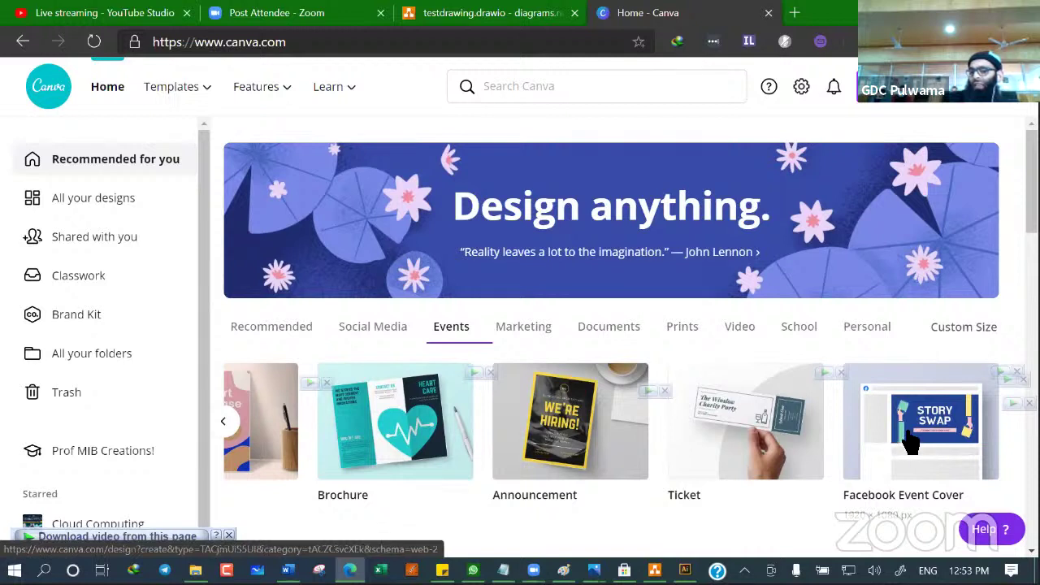
# Step: Browse the Marketing and Documents template categories on the home page
pyautogui.click(531, 330)
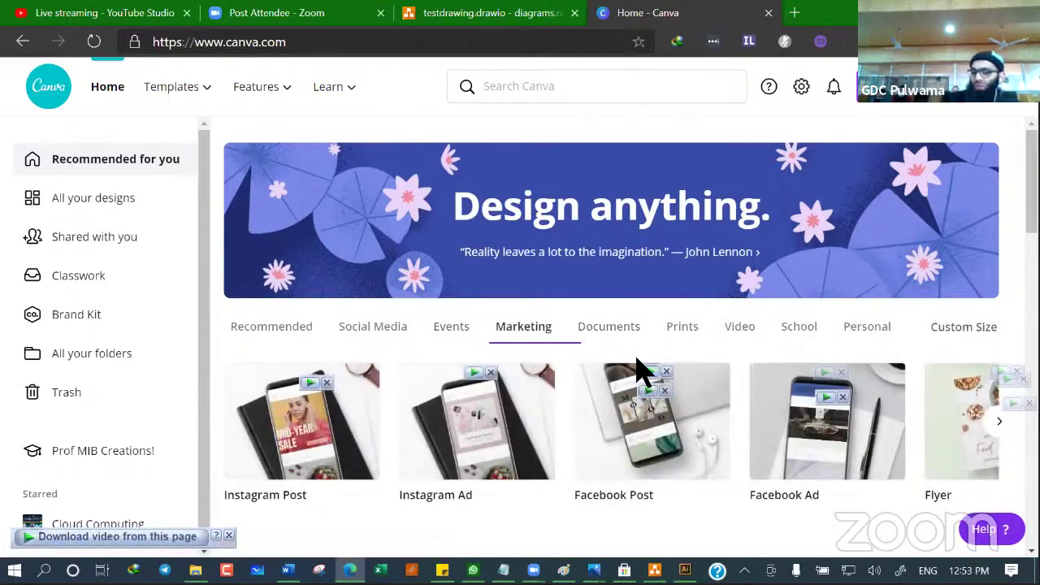
pyautogui.click(615, 335)
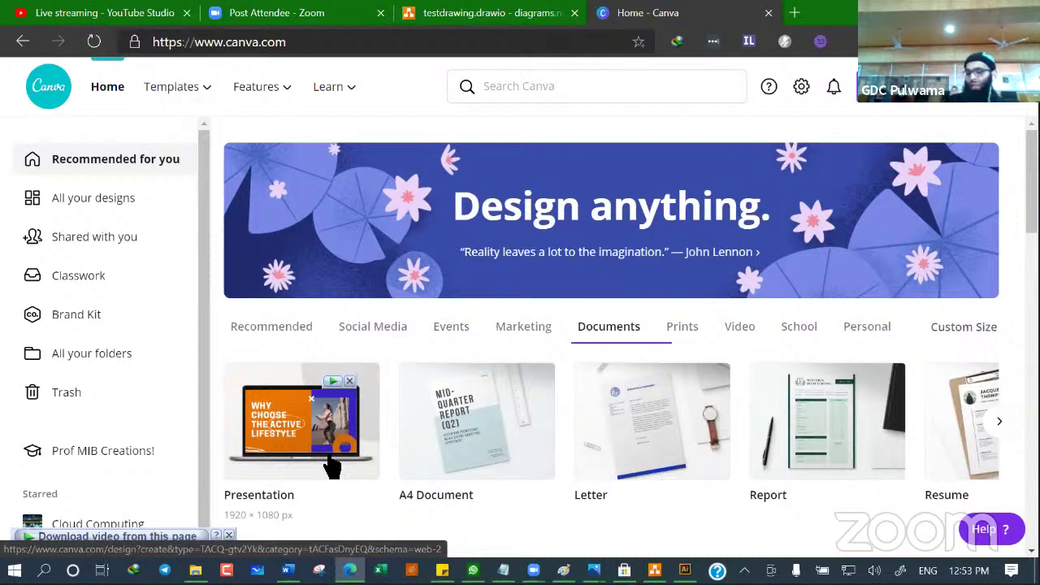
pyautogui.hscroll(2, 477, 452)
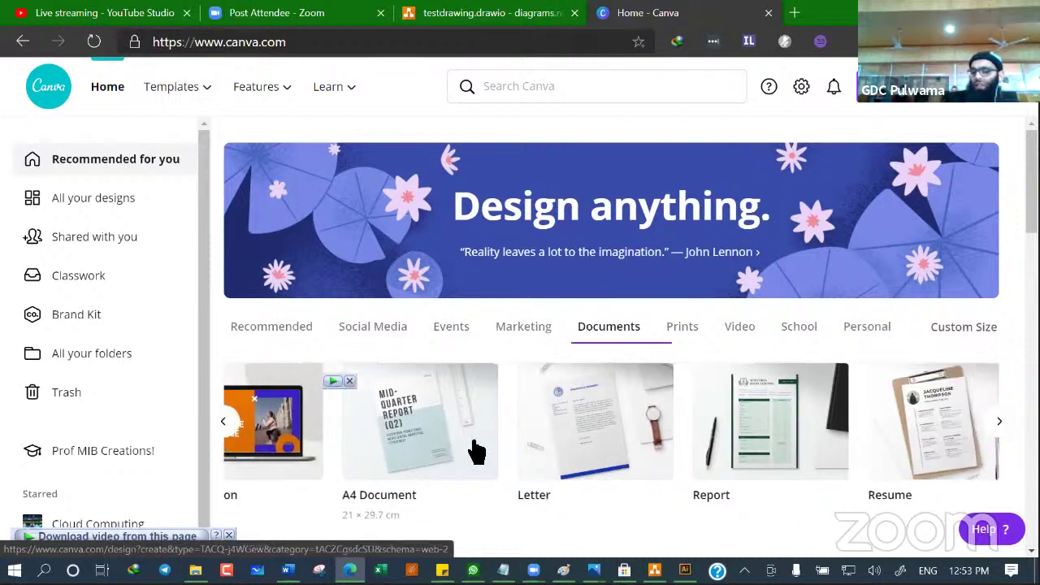
pyautogui.hscroll(3, 477, 452)
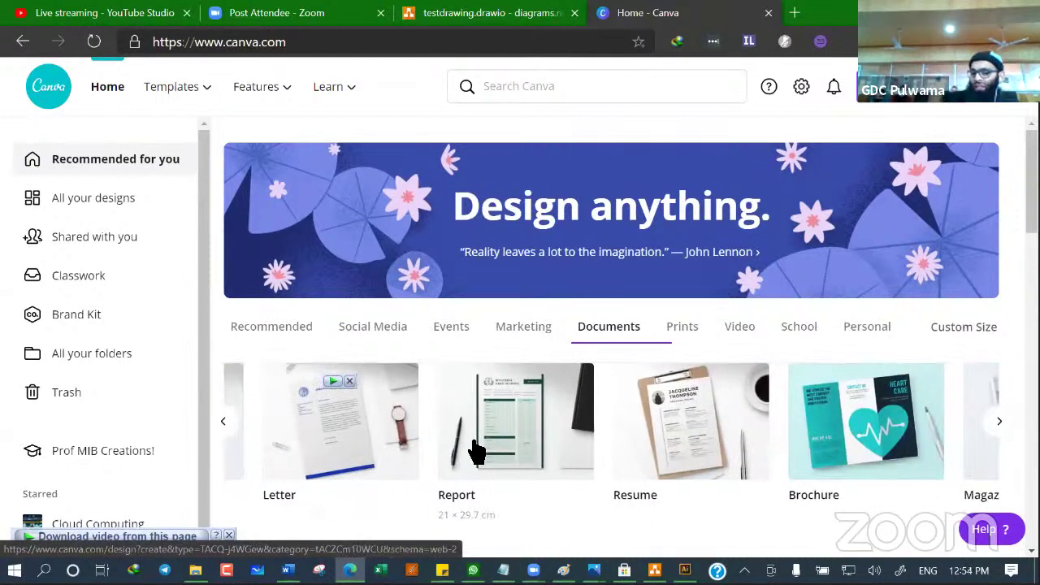
pyautogui.hscroll(1, 477, 452)
pyautogui.hscroll(1, 477, 452)
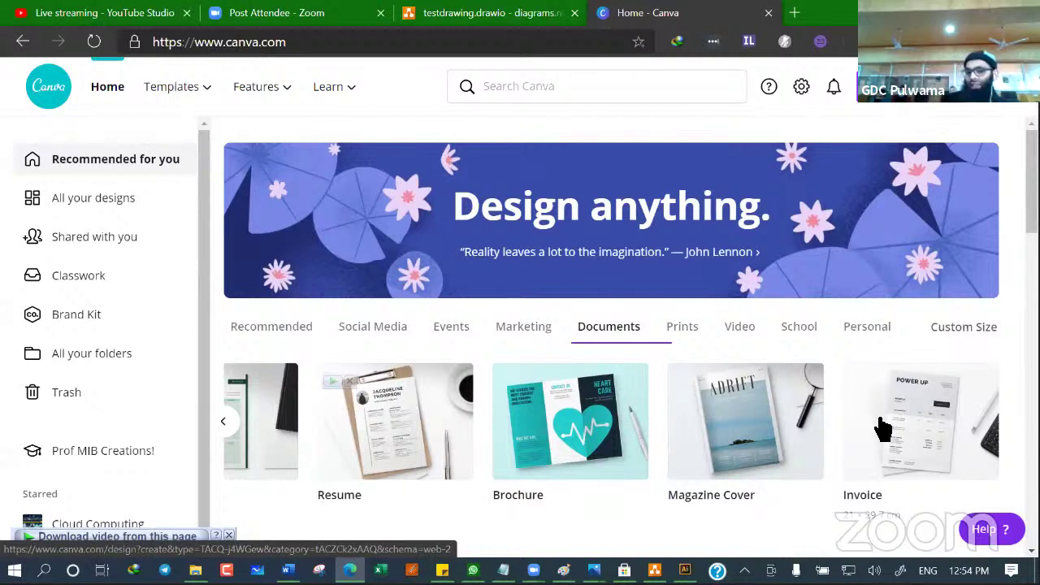
# Step: Browse the Print and Video template categories
pyautogui.click(673, 332)
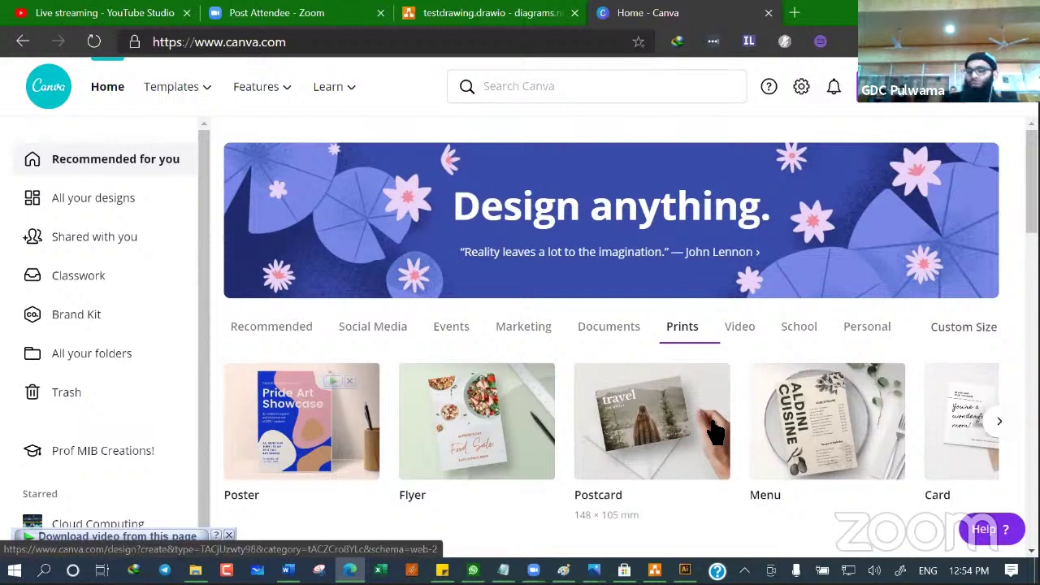
pyautogui.hscroll(3, 715, 431)
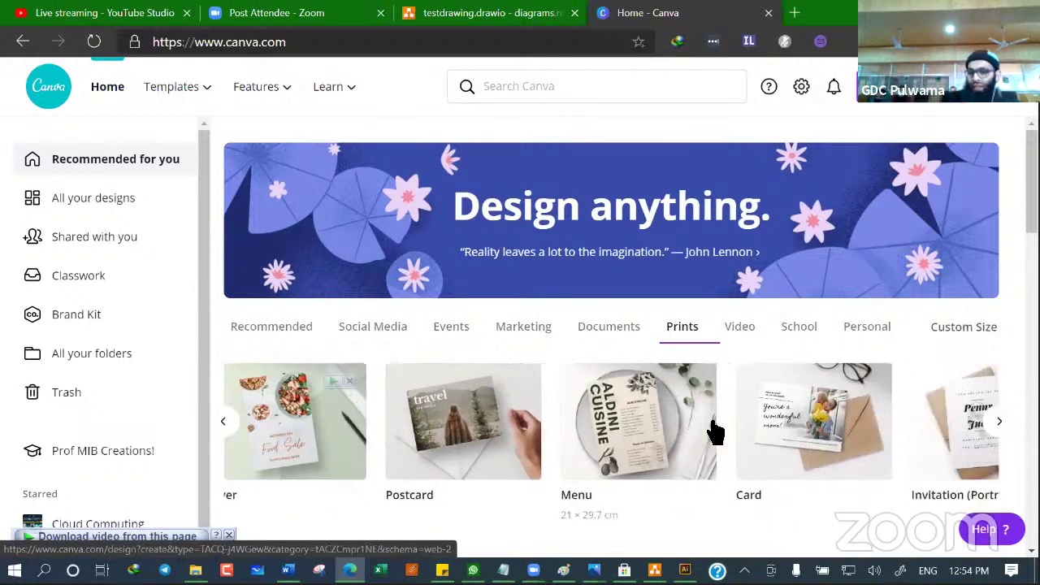
pyautogui.hscroll(2, 715, 431)
pyautogui.hscroll(3, 715, 431)
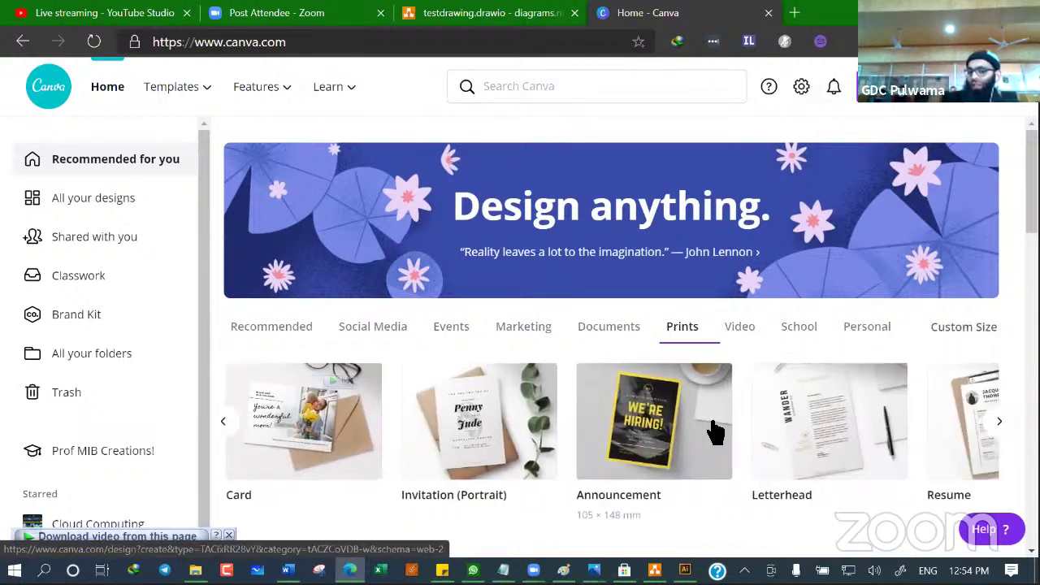
pyautogui.click(747, 346)
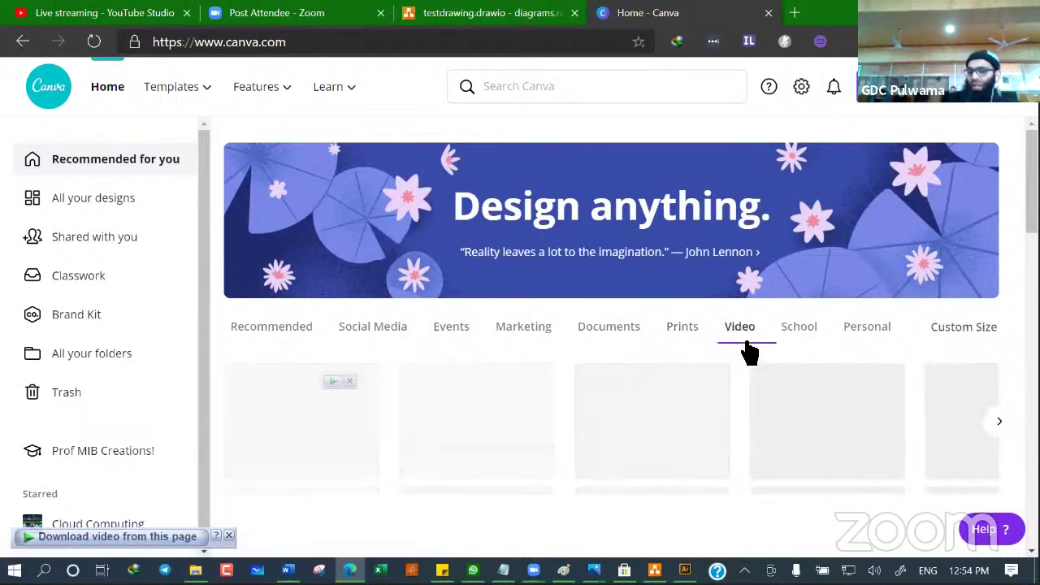
pyautogui.scroll(-1, 752, 351)
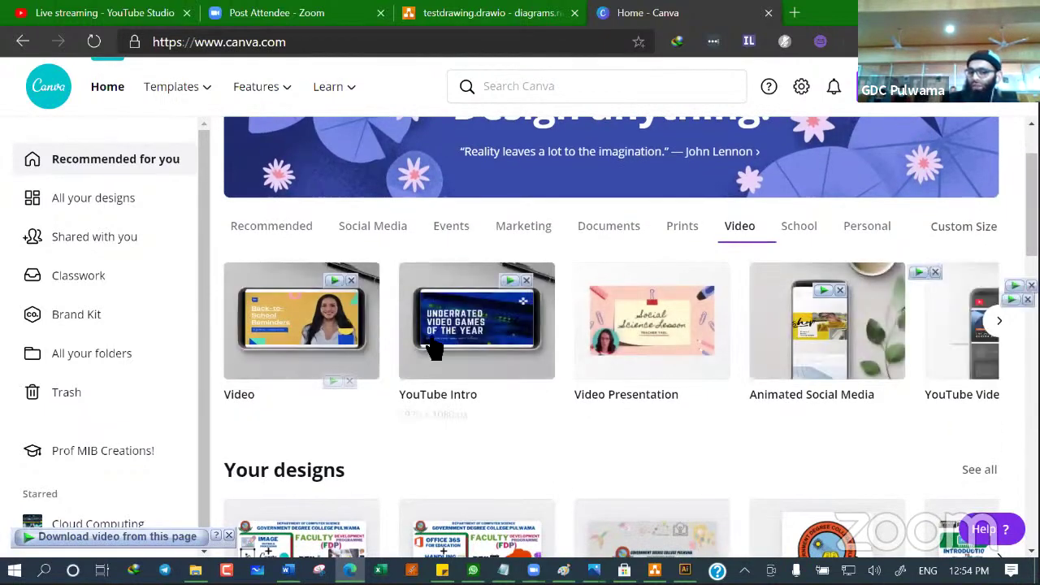
pyautogui.hscroll(2, 504, 335)
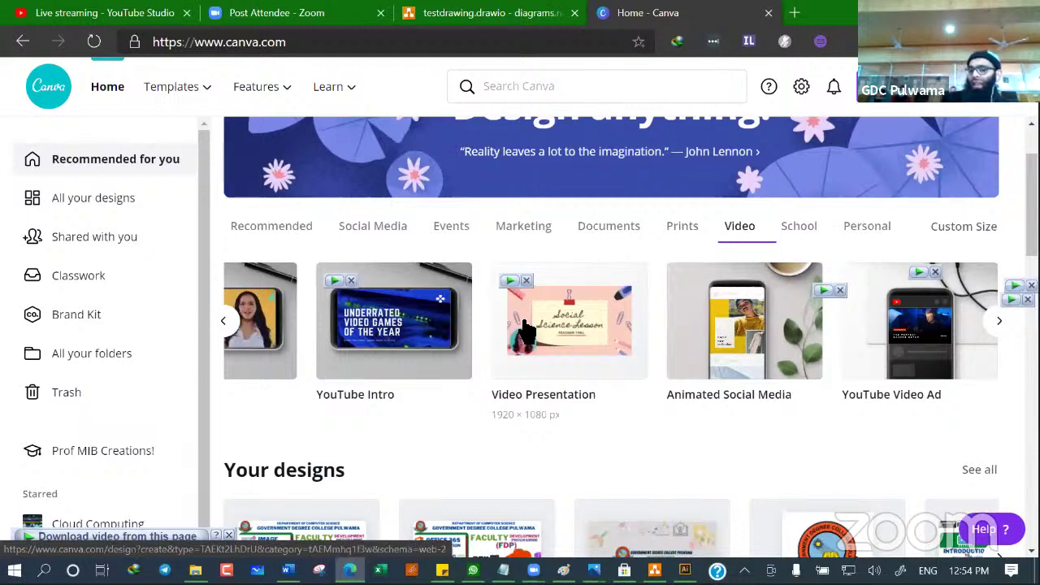
# Step: Scroll the School templates, then show Personal ones like Card, Photo Collage and Resume
pyautogui.click(817, 242)
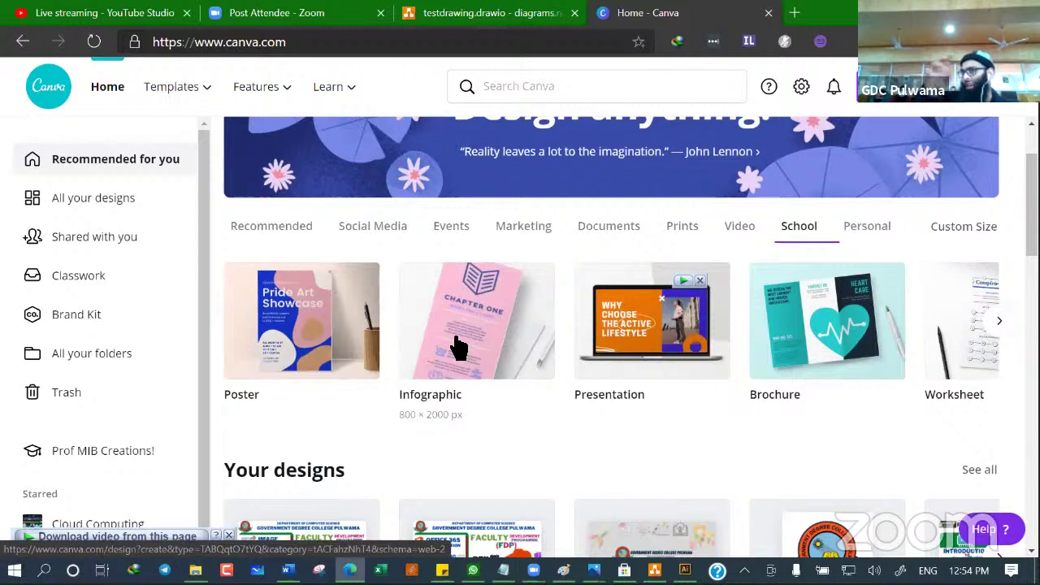
pyautogui.hscroll(3, 459, 348)
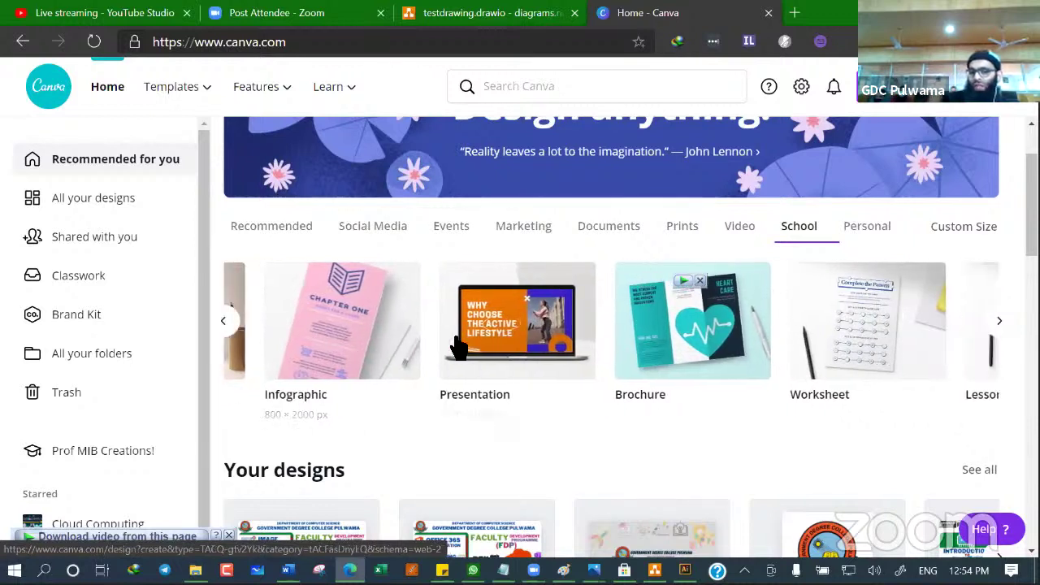
pyautogui.hscroll(1, 460, 348)
pyautogui.hscroll(3, 459, 347)
pyautogui.hscroll(3, 479, 345)
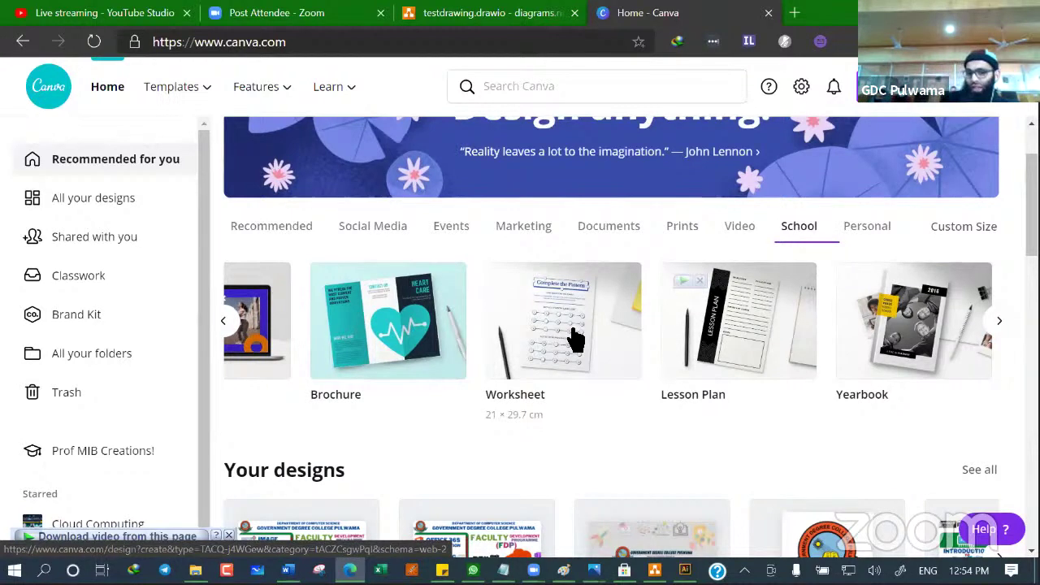
pyautogui.hscroll(5, 573, 337)
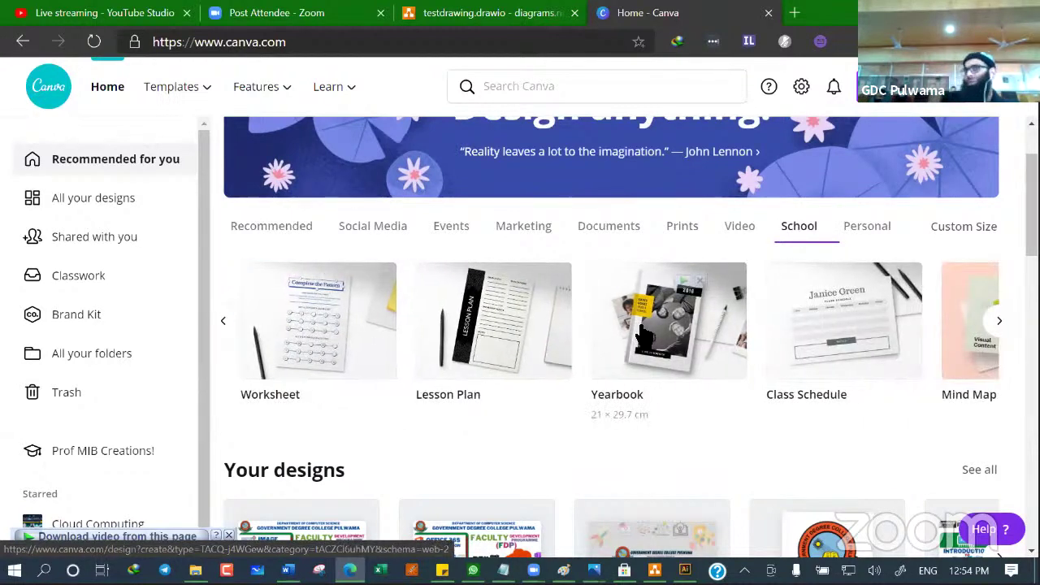
pyautogui.hscroll(2, 646, 333)
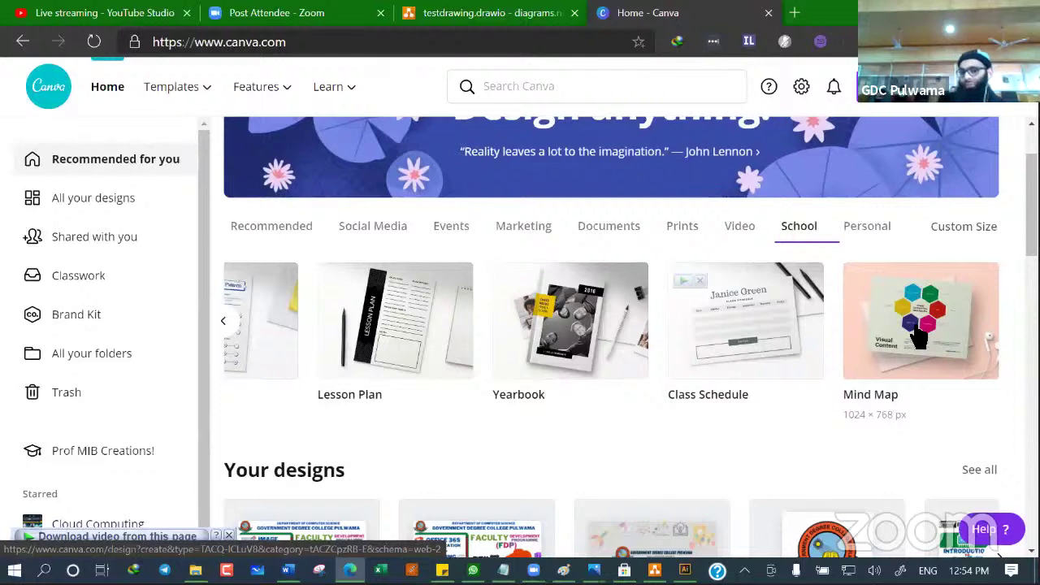
pyautogui.click(878, 234)
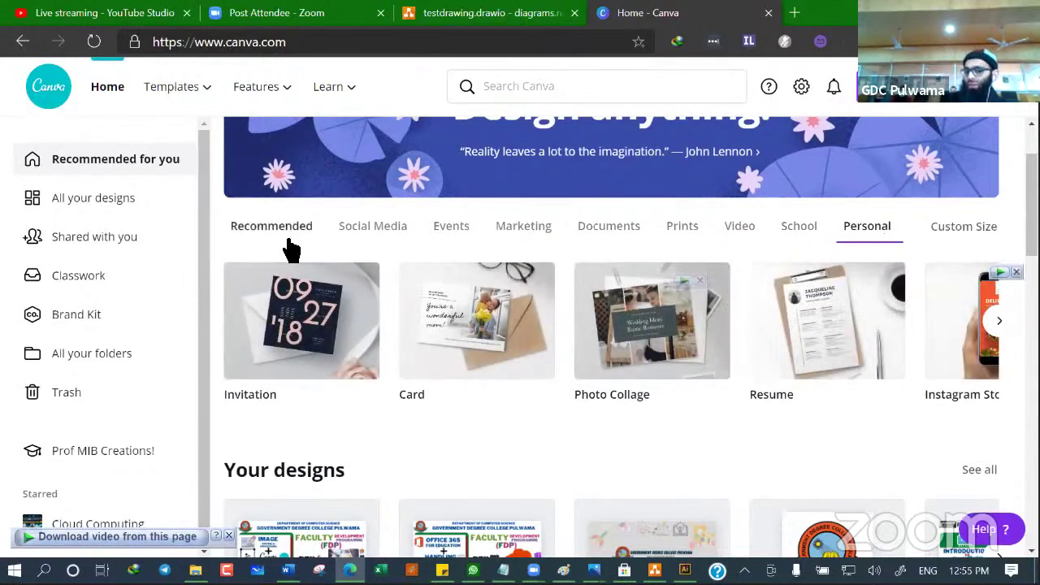
pyautogui.moveTo(651, 325)
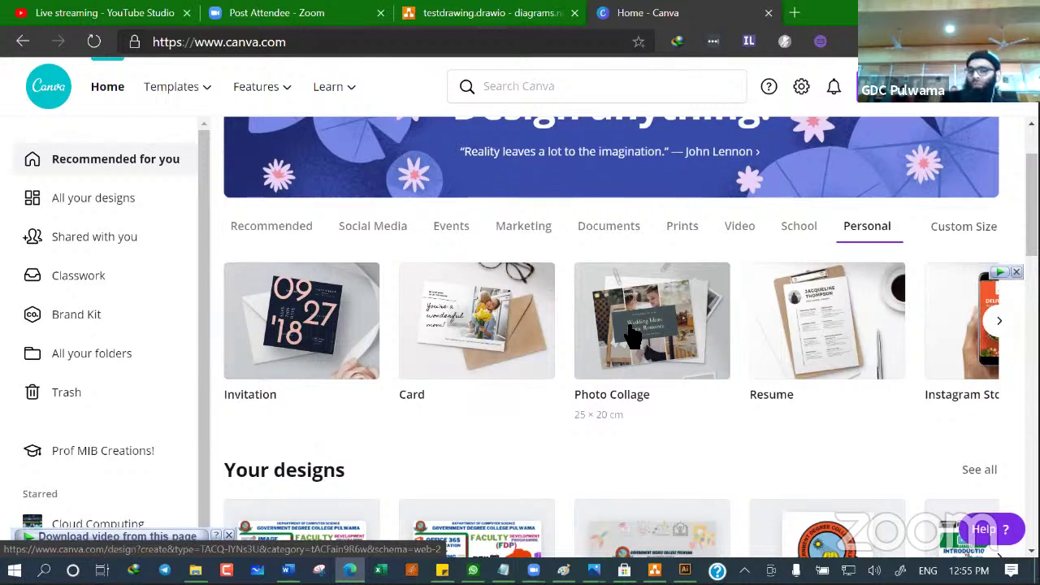
pyautogui.hscroll(2, 632, 333)
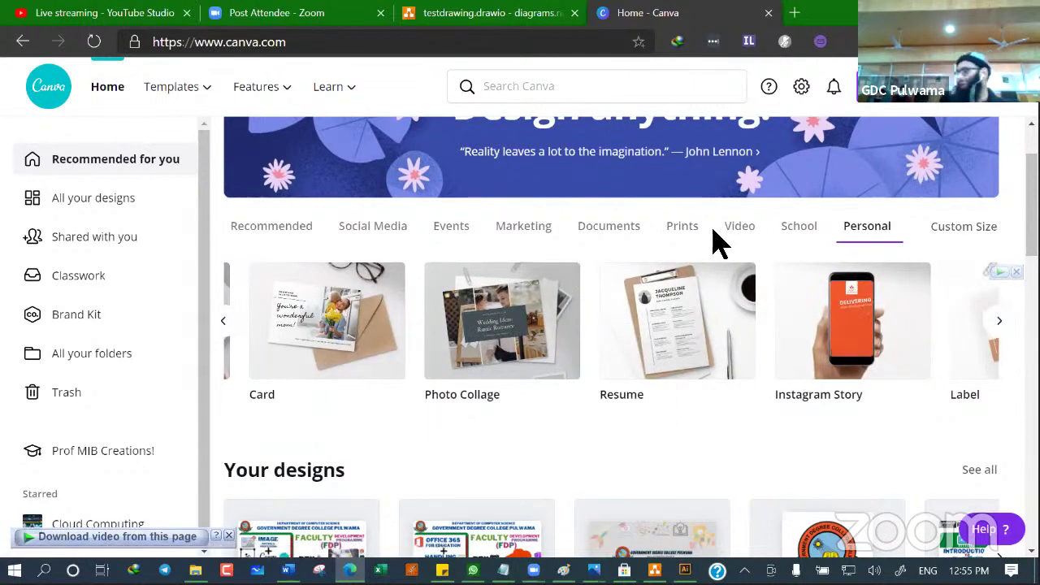
# Step: Create a new 16:9 Presentation design after briefly trying the Custom size option
pyautogui.click(541, 96)
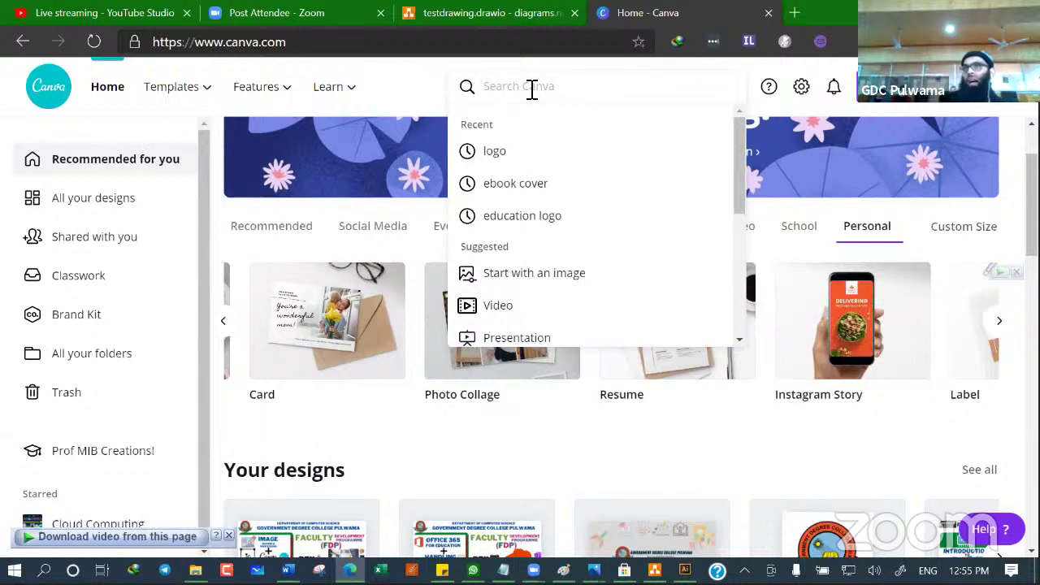
pyautogui.click(940, 104)
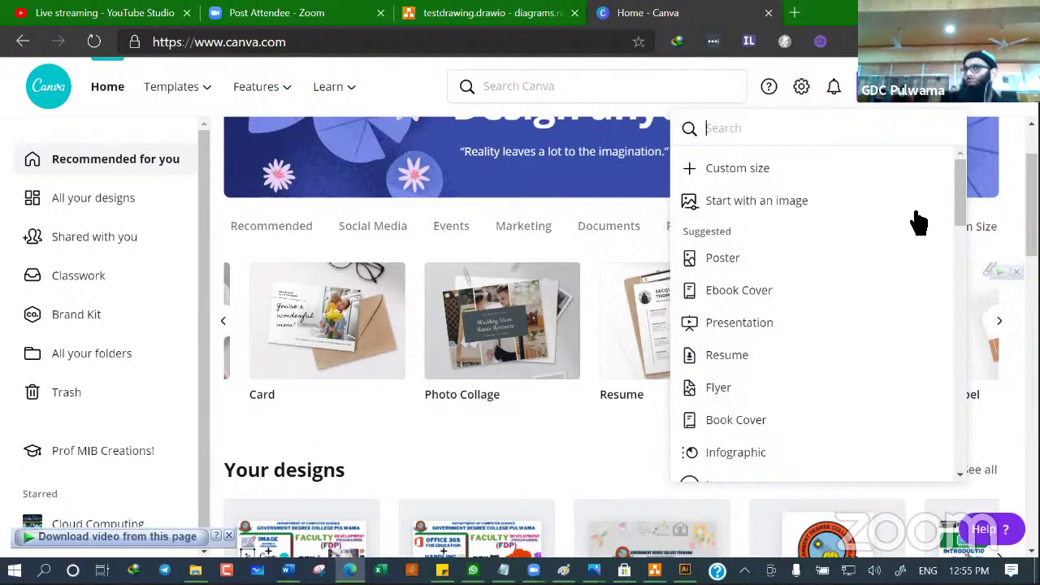
pyautogui.moveTo(959, 204)
pyautogui.mouseDown()
pyautogui.moveTo(950, 443)
pyautogui.moveTo(953, 176)
pyautogui.mouseUp()
pyautogui.click(955, 175)
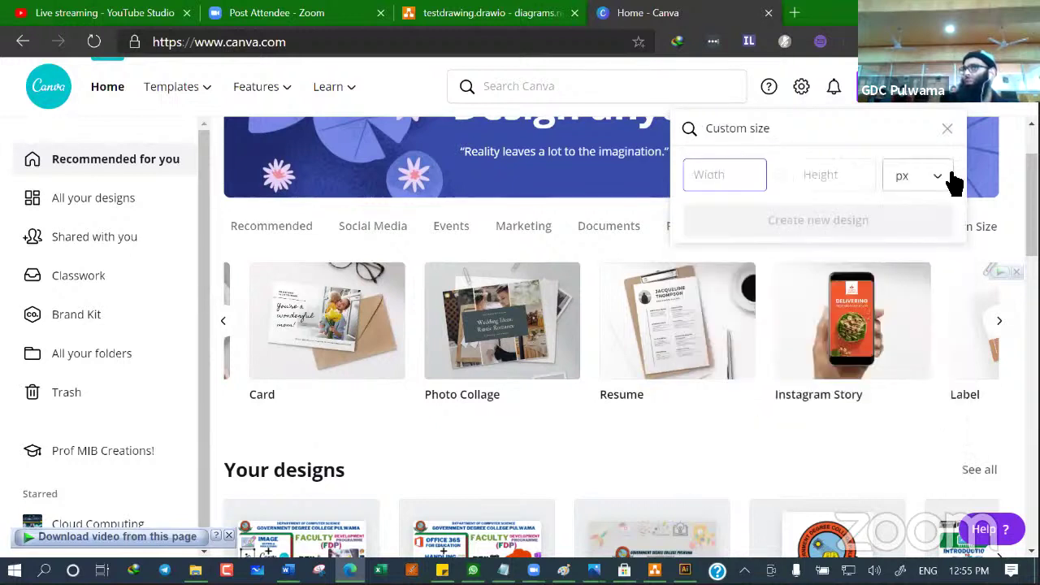
pyautogui.click(938, 105)
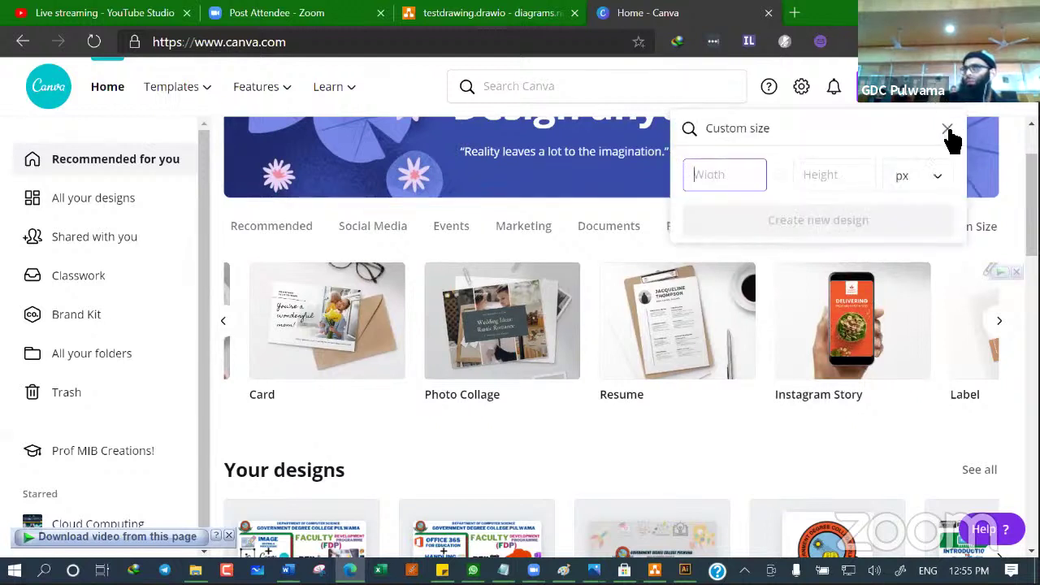
pyautogui.click(949, 130)
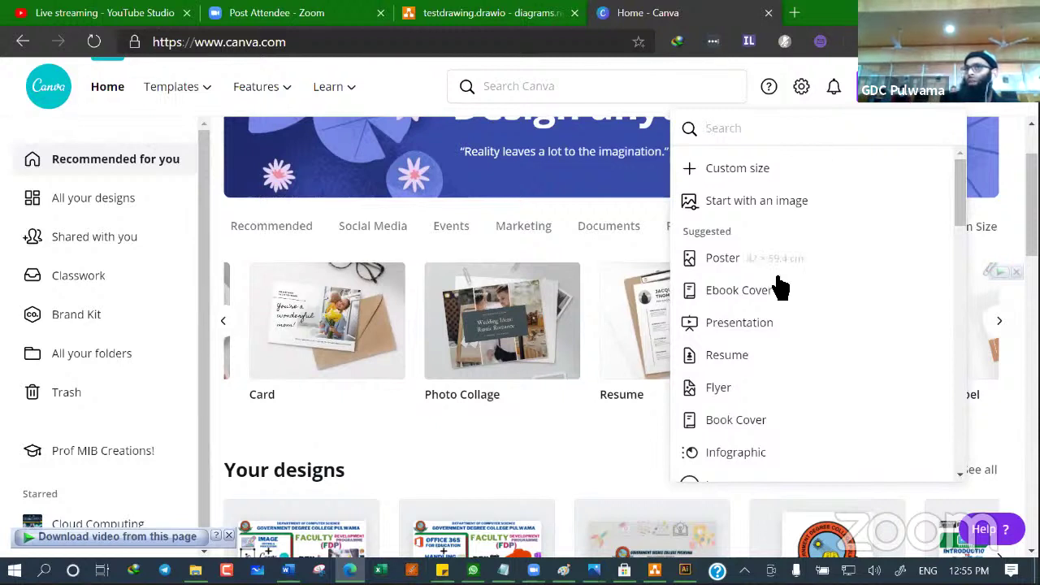
pyautogui.click(731, 326)
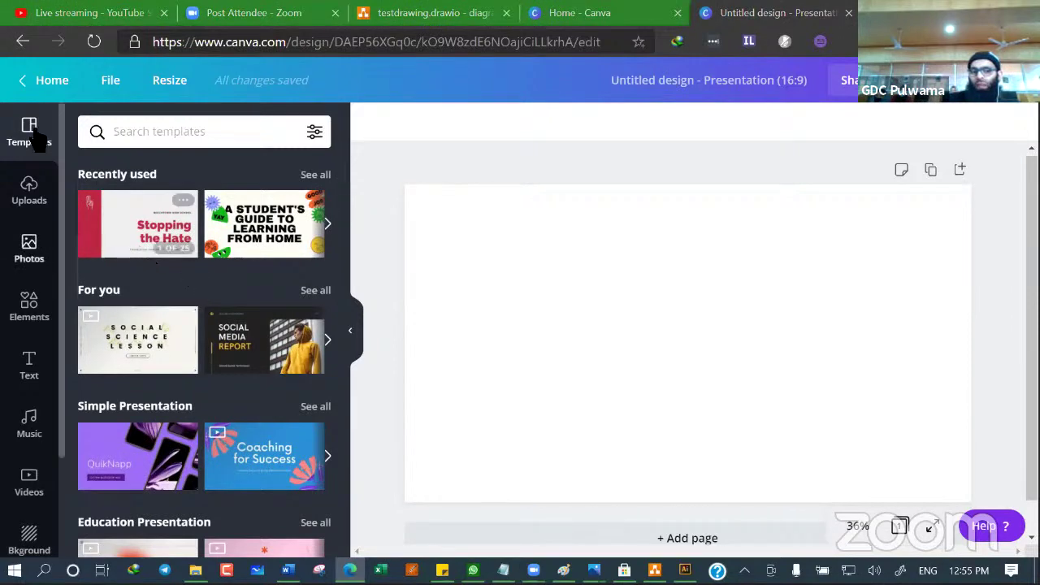
# Step: Glance at the home page's designs list, then return to the new presentation
pyautogui.click(71, 82)
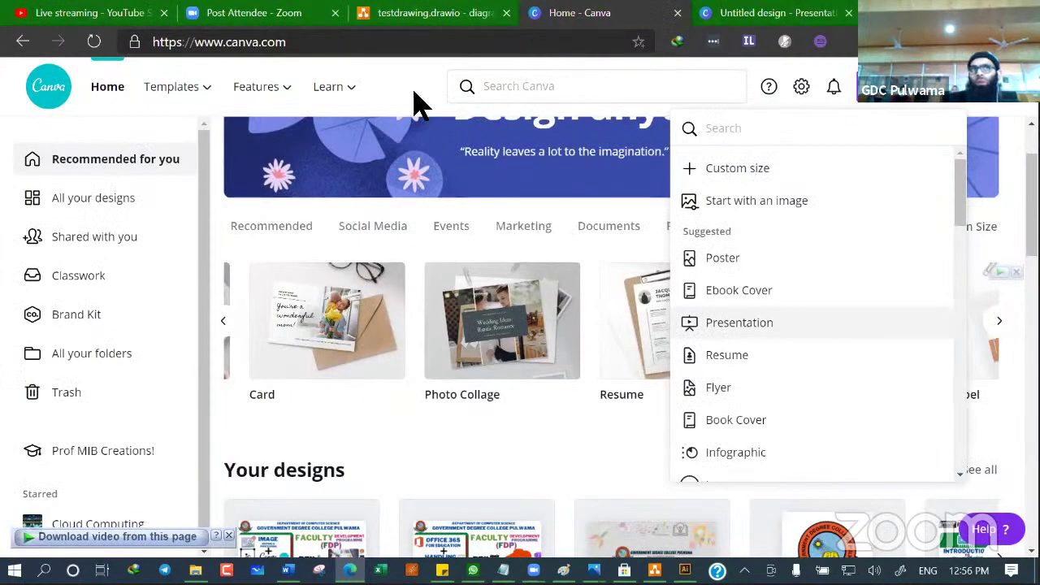
pyautogui.click(59, 204)
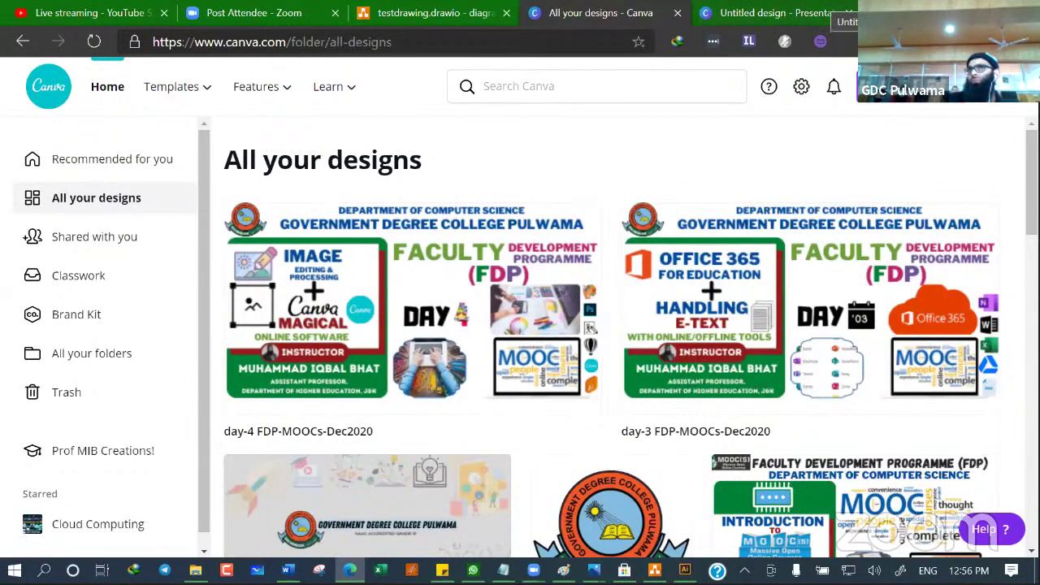
pyautogui.hotkey('ctrl', 'Tab')
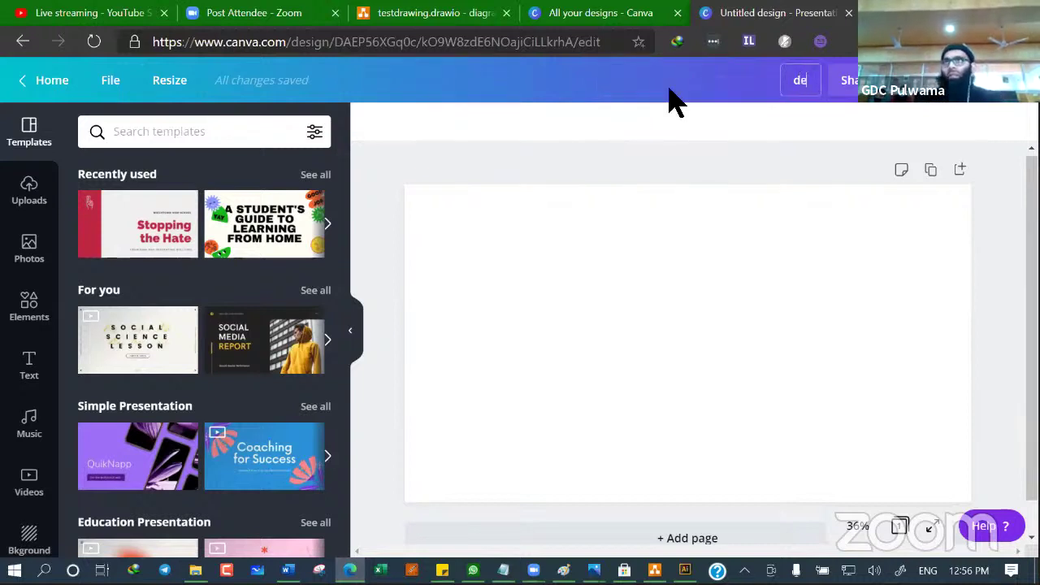
# Step: Title the design 'demo presentation' and briefly check the Share menu
pyautogui.write('mo presentatio')
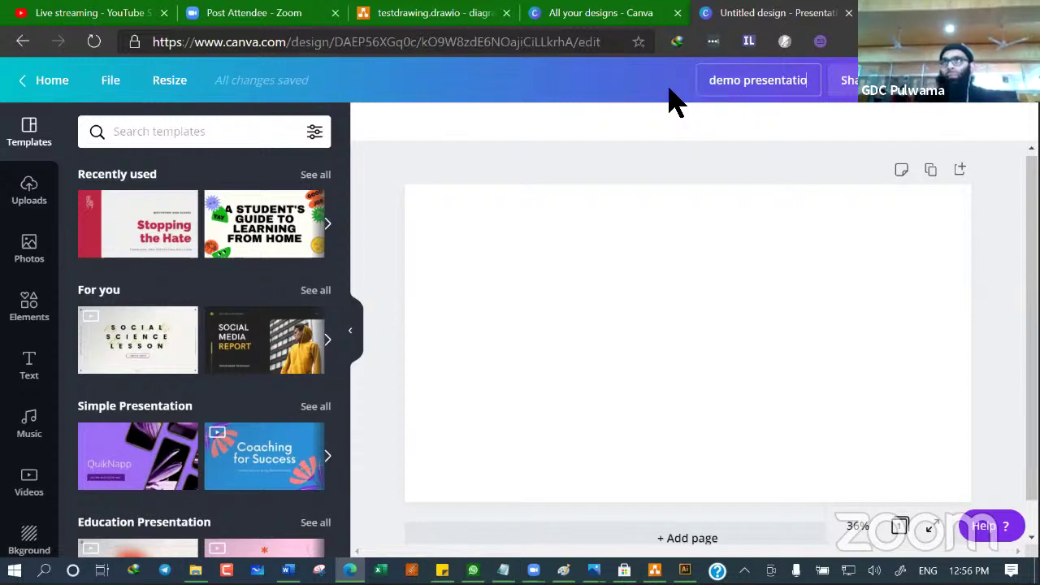
pyautogui.write('n')
pyautogui.press('Return')
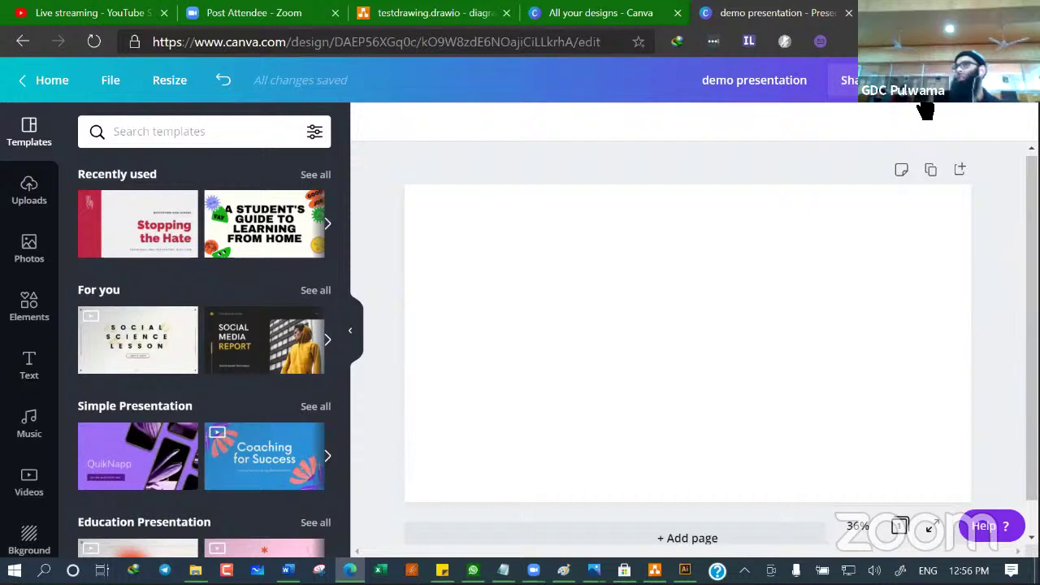
pyautogui.click(849, 80)
pyautogui.press('Escape')
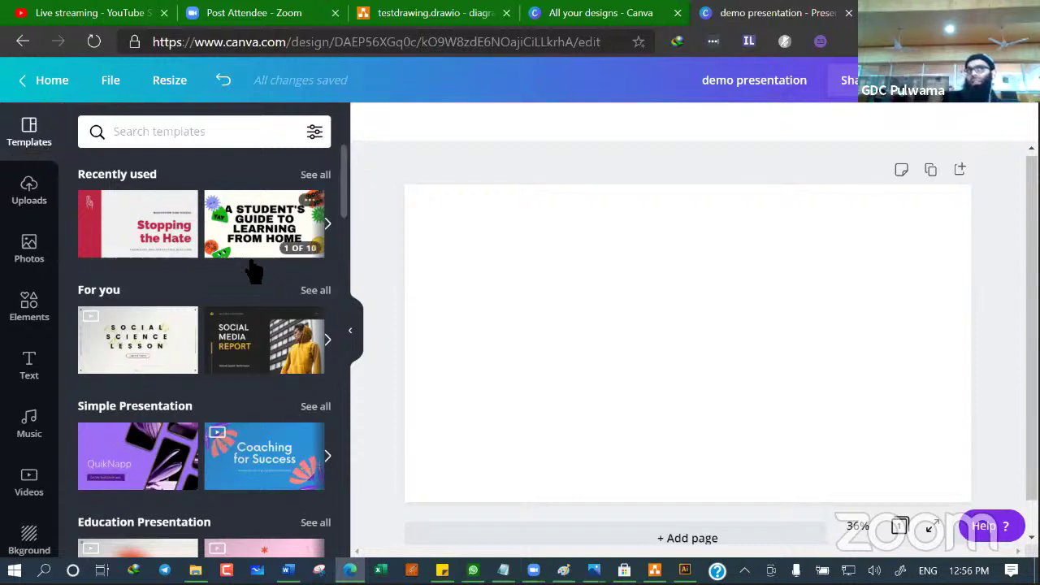
# Step: Scroll the Templates panel and page through more Simple Presentation templates
pyautogui.scroll(-1, 226, 313)
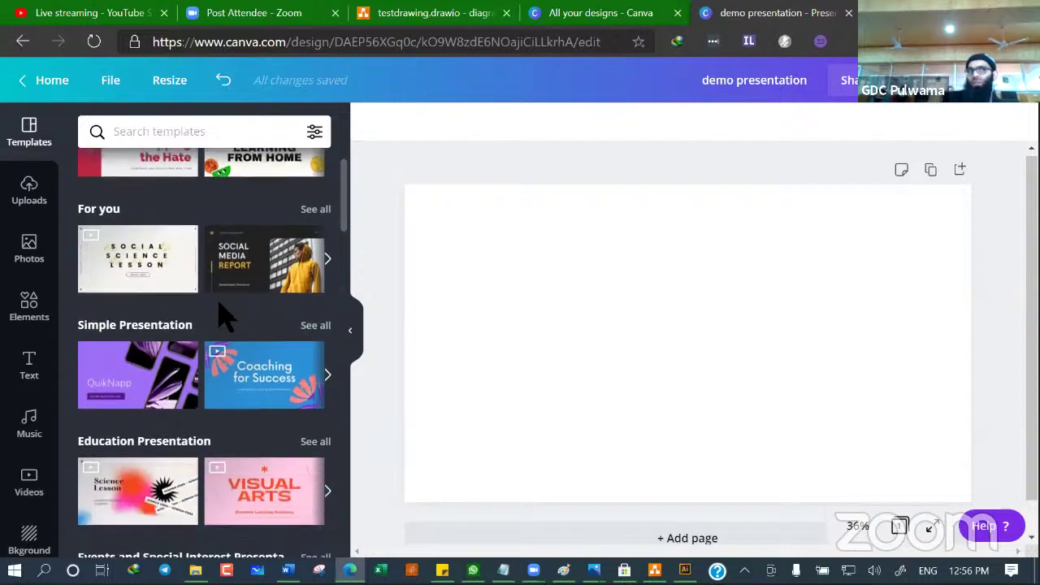
pyautogui.scroll(-2, 225, 316)
pyautogui.scroll(-2, 225, 317)
pyautogui.scroll(-1, 222, 317)
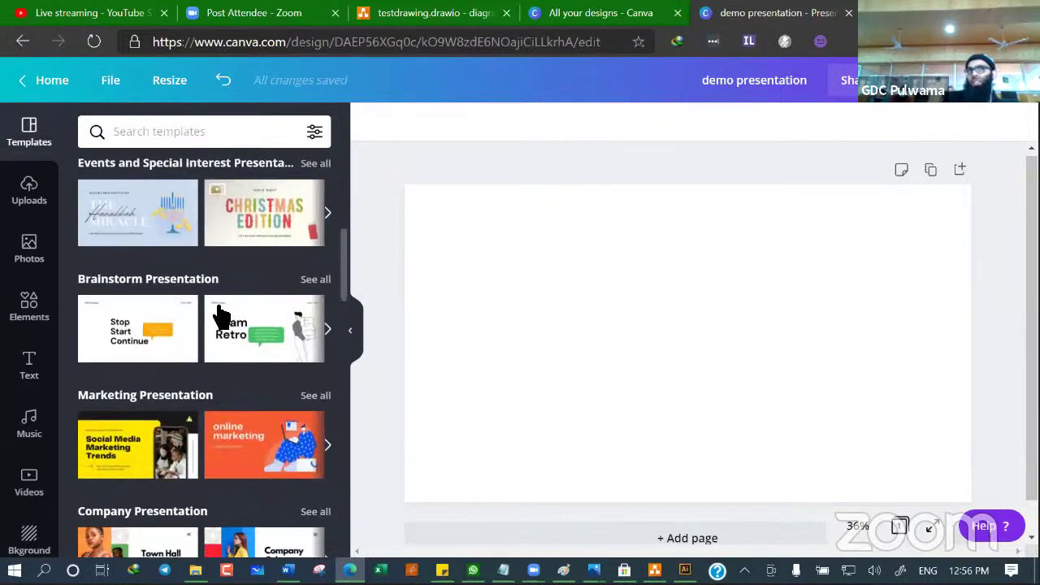
pyautogui.scroll(5, 221, 316)
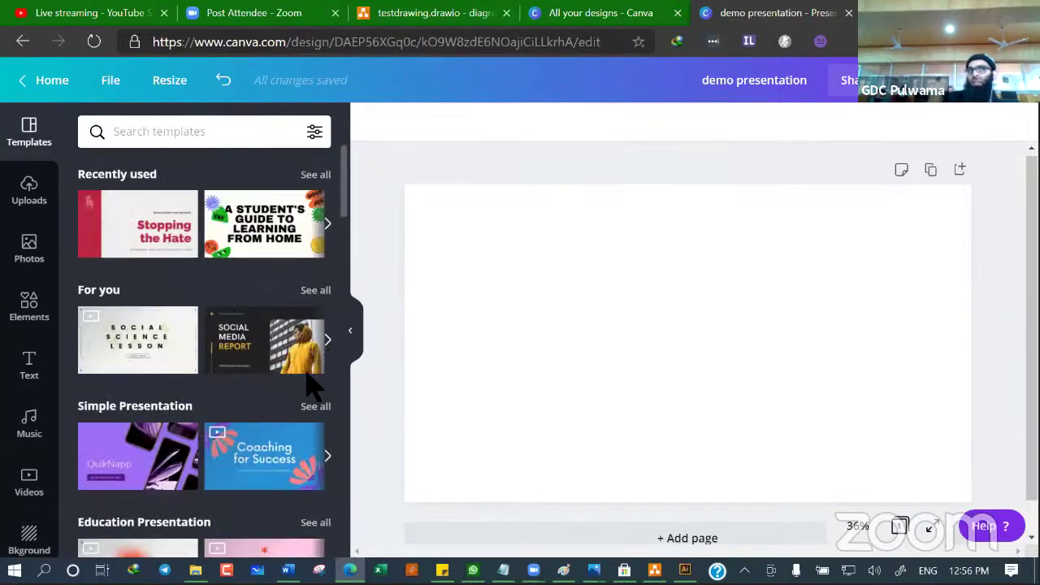
pyautogui.moveTo(265, 456)
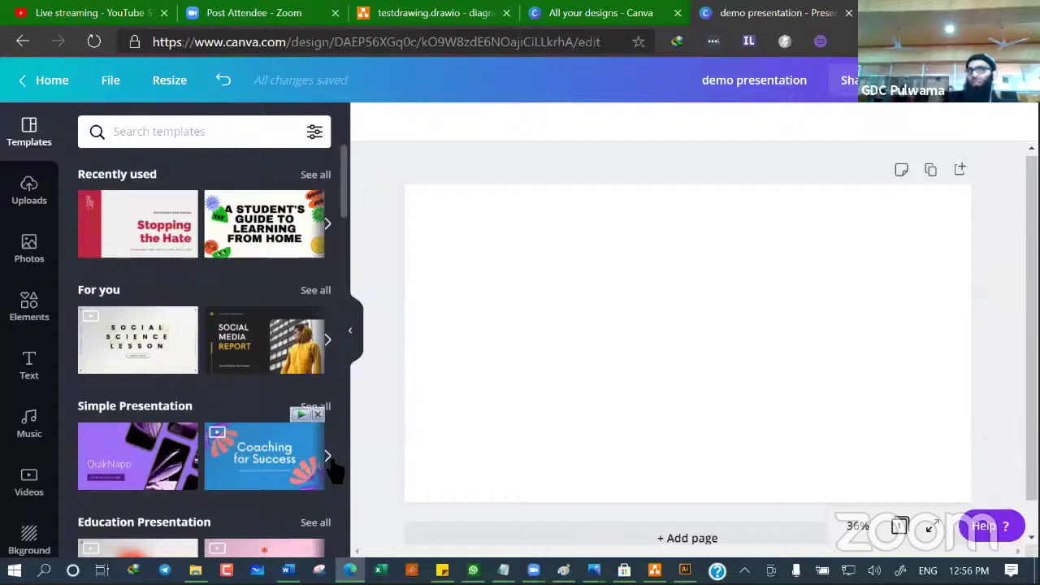
pyautogui.click(328, 456)
pyautogui.click(327, 457)
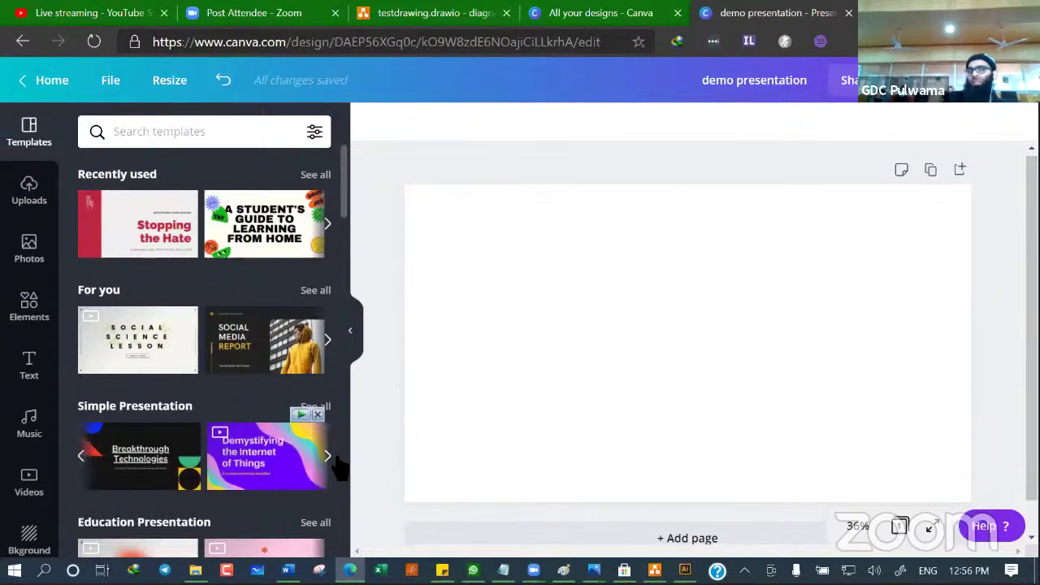
pyautogui.click(333, 457)
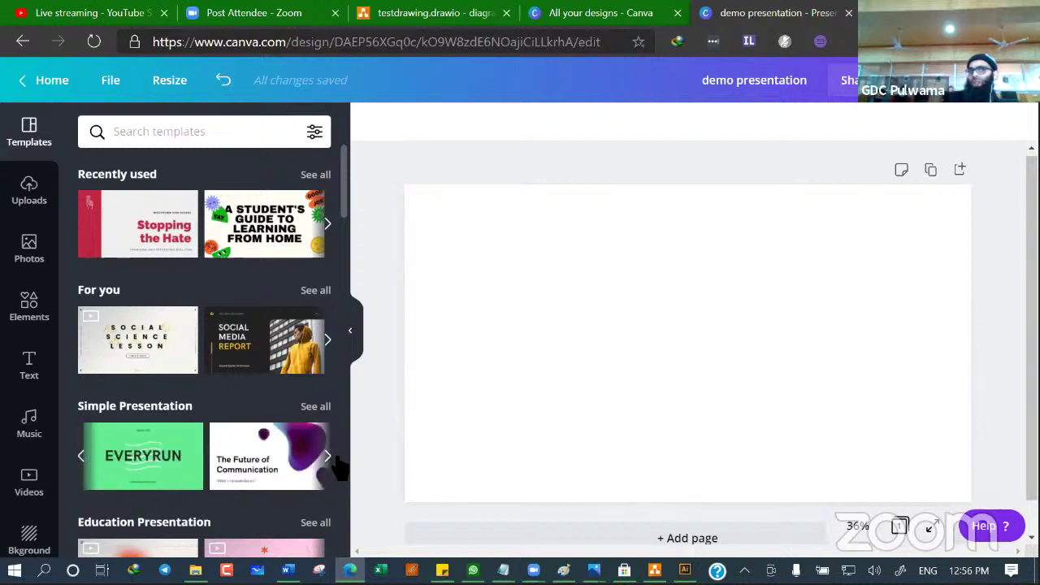
# Step: Open the Education Presentation Mathematics Lesson template and apply all its 16 pages
pyautogui.scroll(-3, 340, 467)
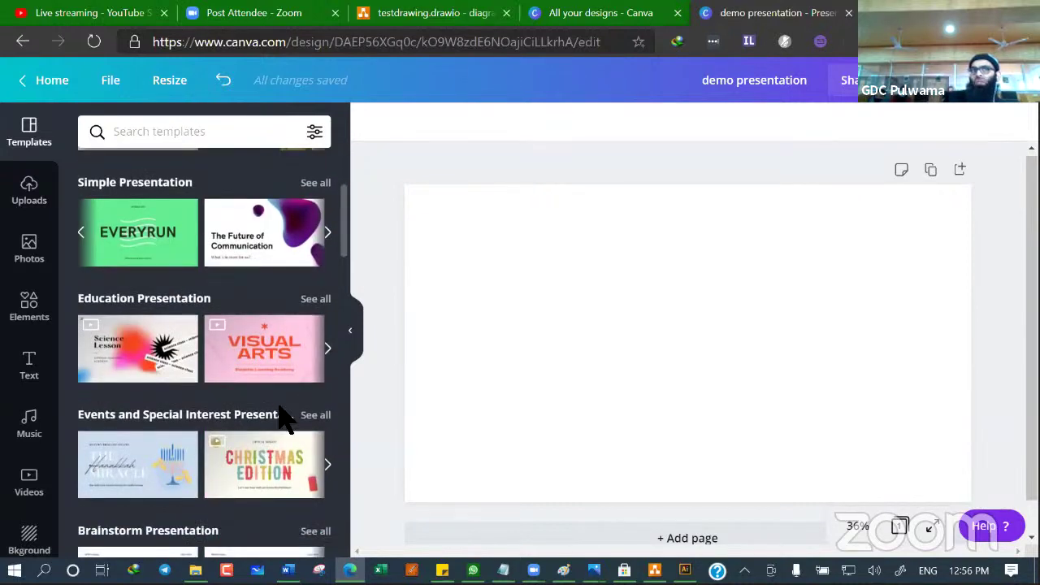
pyautogui.click(336, 364)
pyautogui.moveTo(264, 348)
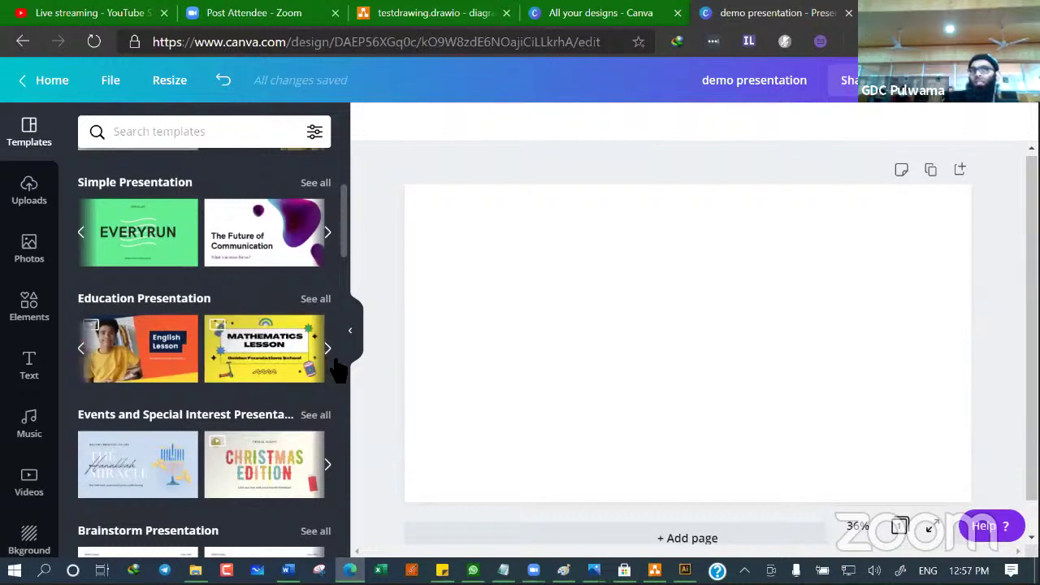
pyautogui.click(269, 359)
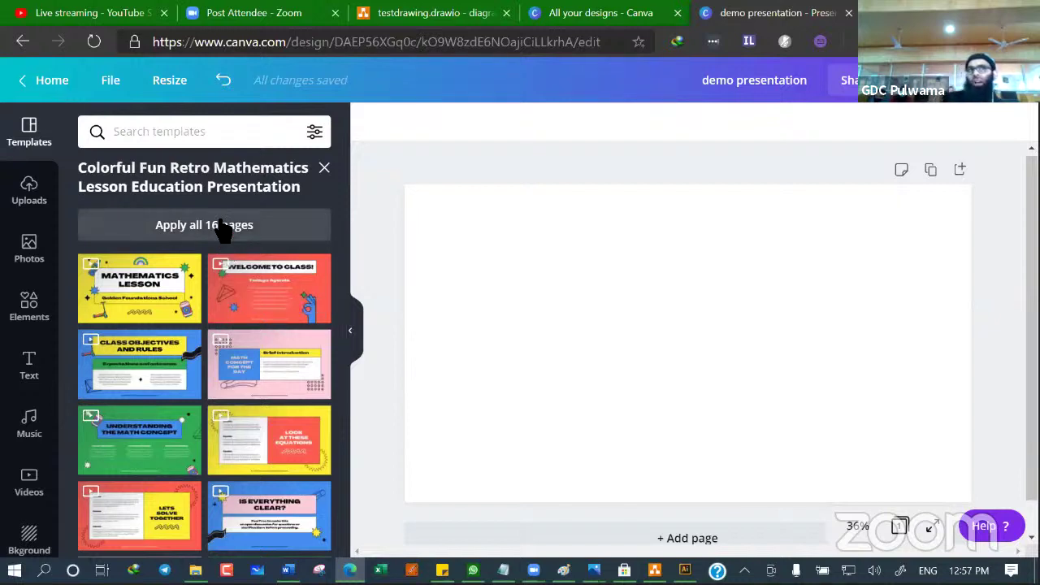
pyautogui.click(221, 226)
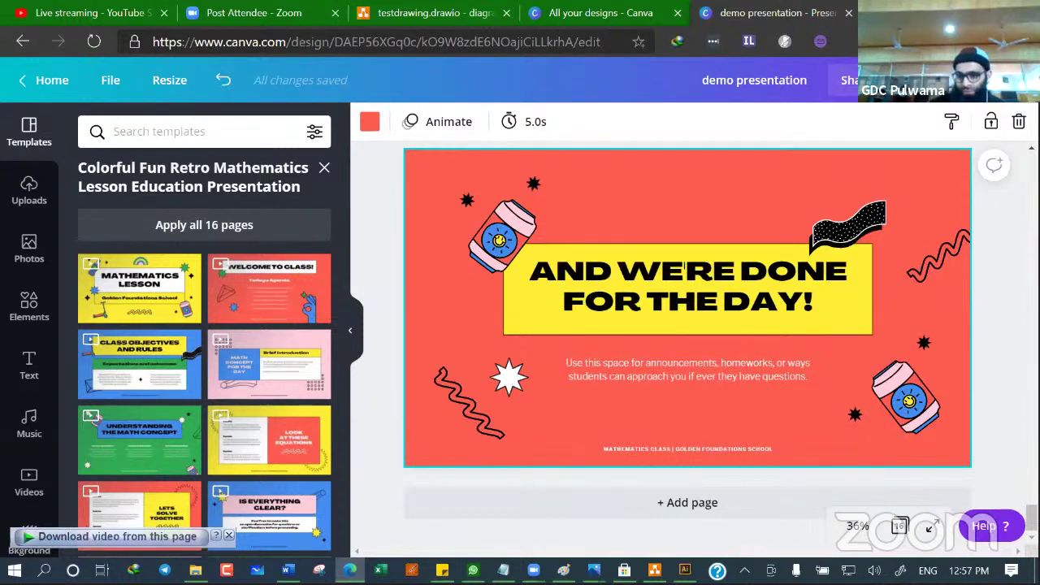
# Step: Hide the templates panel and set the canvas zoom to 50% on the title slide
pyautogui.moveTo(1030, 518); pyautogui.dragTo(1031, 170)
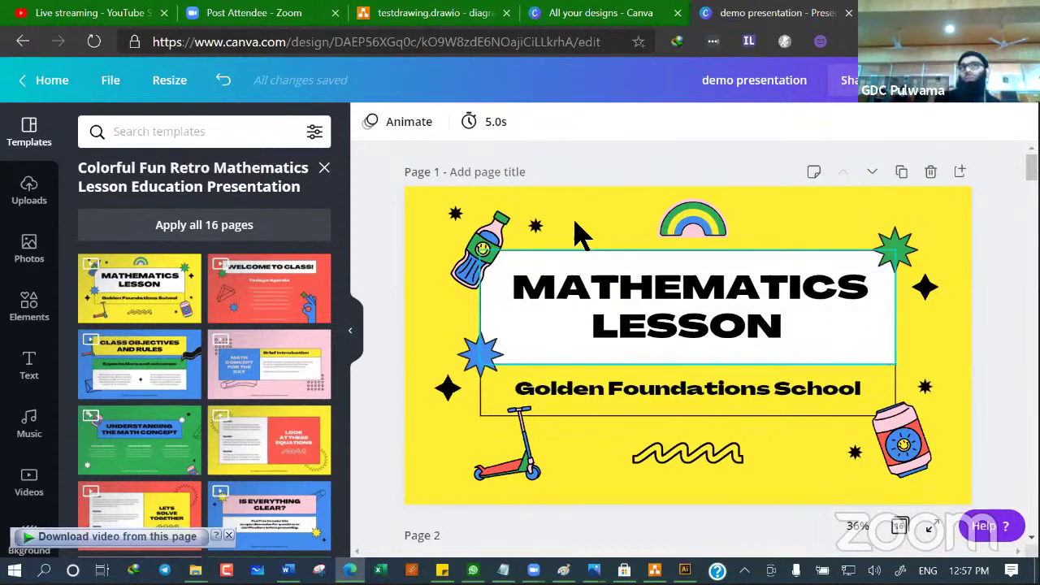
pyautogui.click(325, 169)
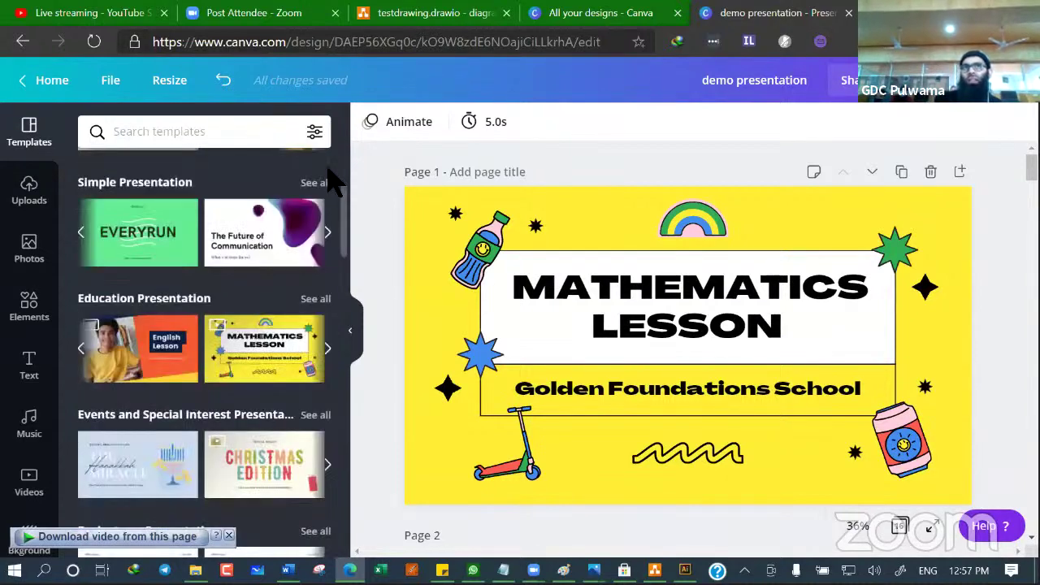
pyautogui.click(352, 329)
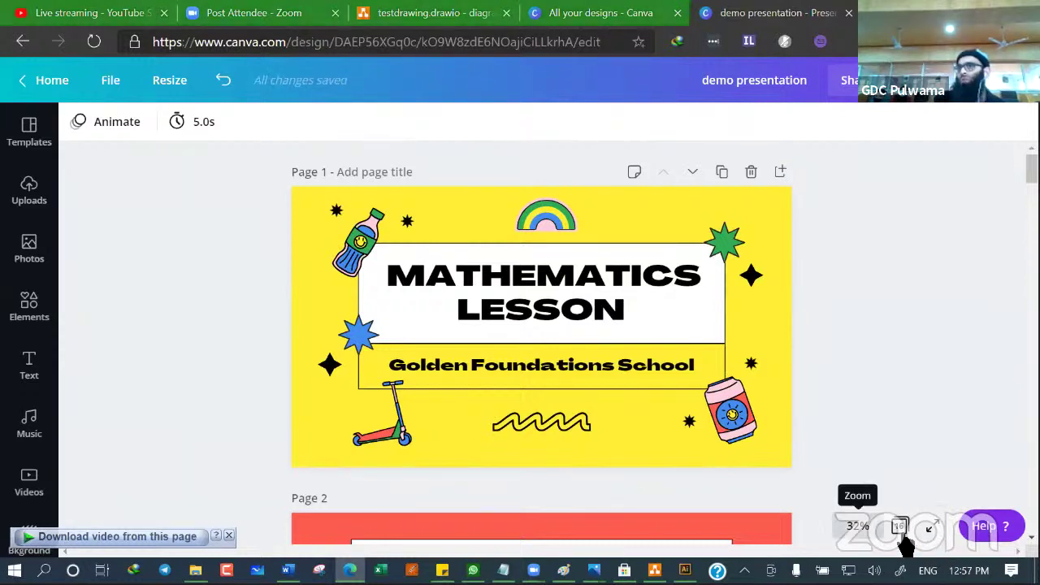
pyautogui.click(860, 526)
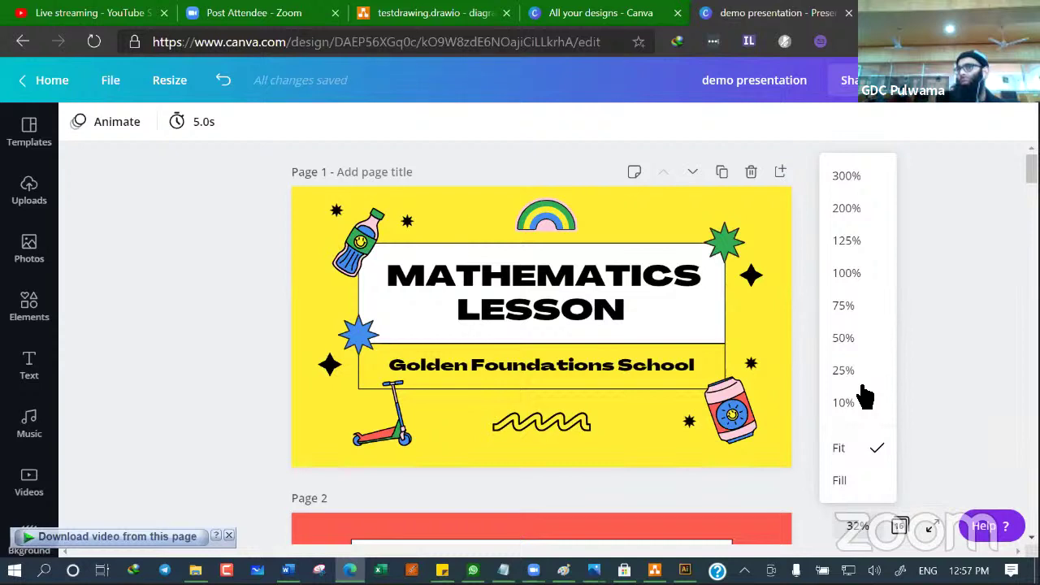
pyautogui.click(865, 342)
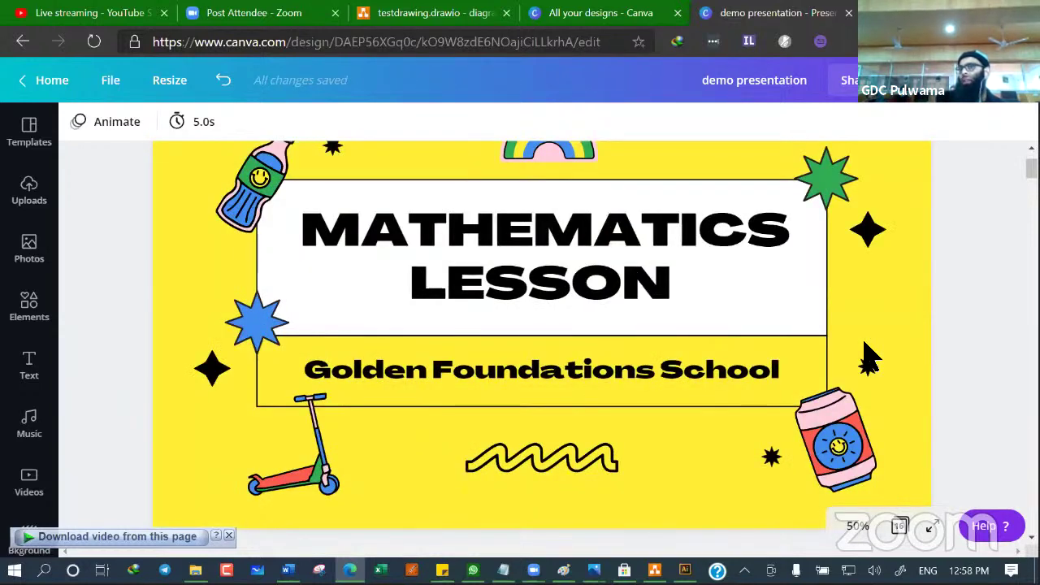
# Step: Zoom to 10%, toggle Grid view on and off twice, then settle on 25% zoom
pyautogui.click(858, 526)
pyautogui.click(845, 406)
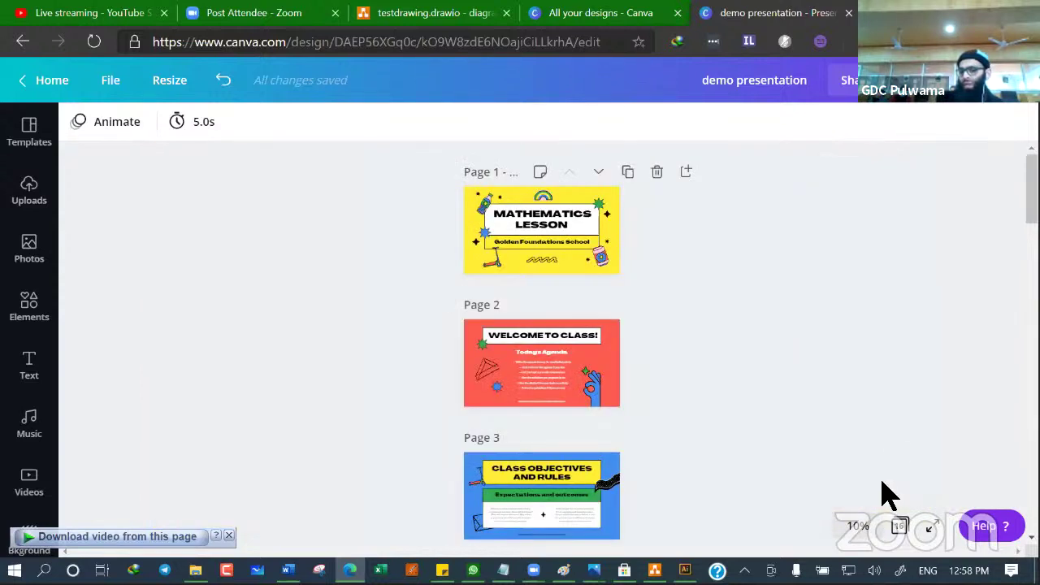
pyautogui.click(901, 526)
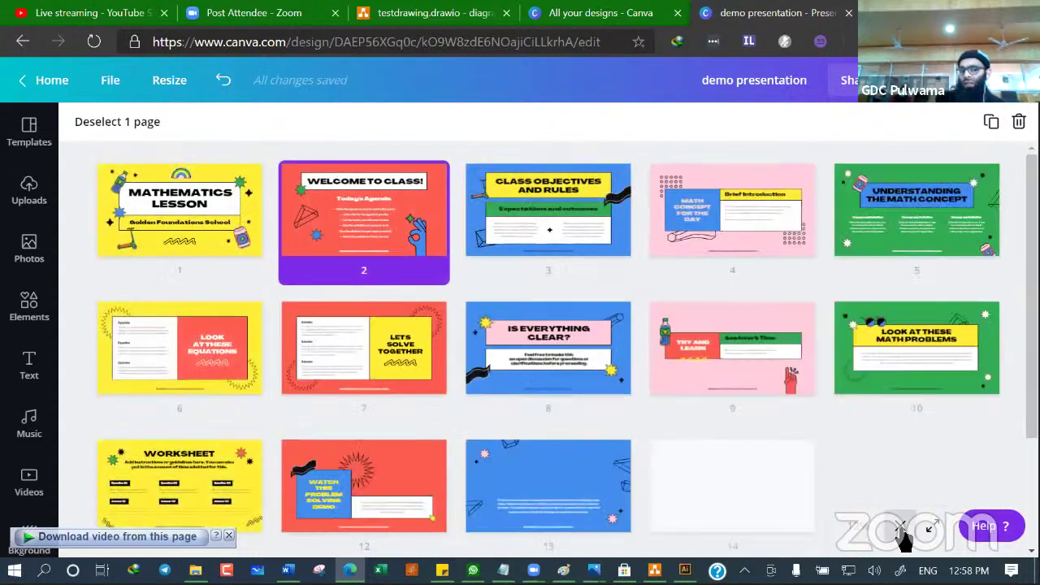
pyautogui.click(901, 526)
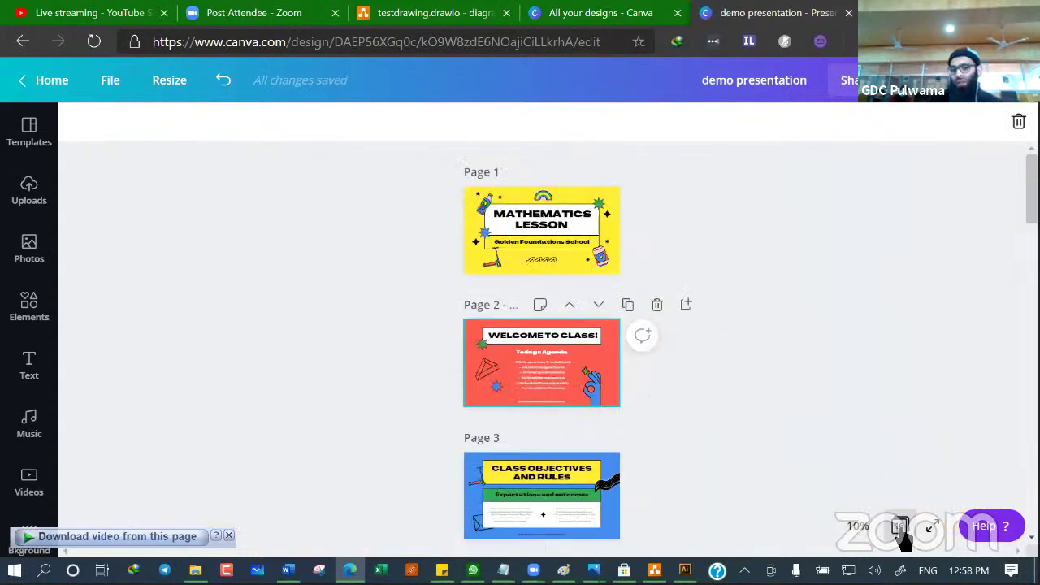
pyautogui.click(901, 527)
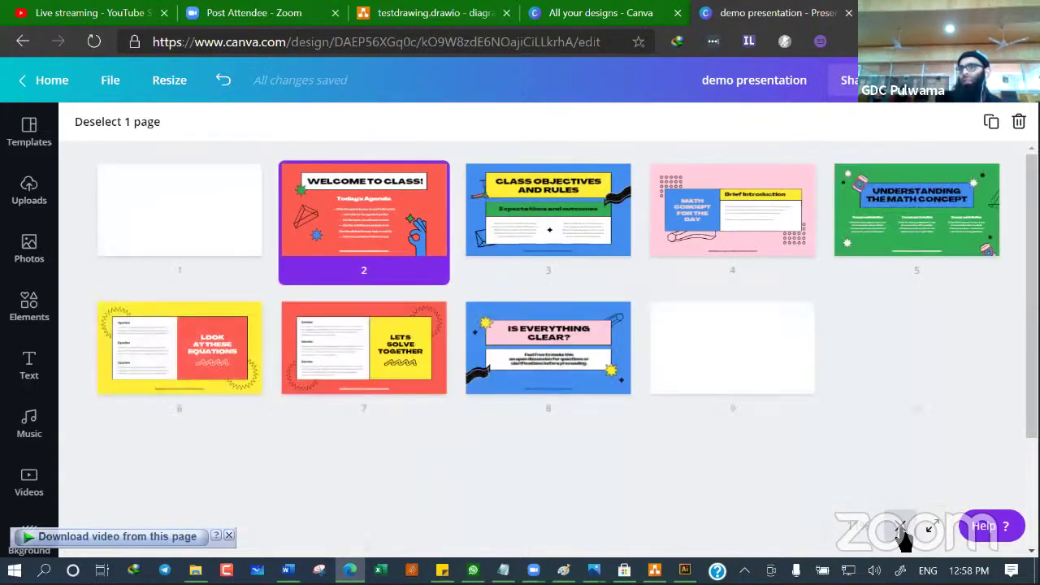
pyautogui.click(902, 526)
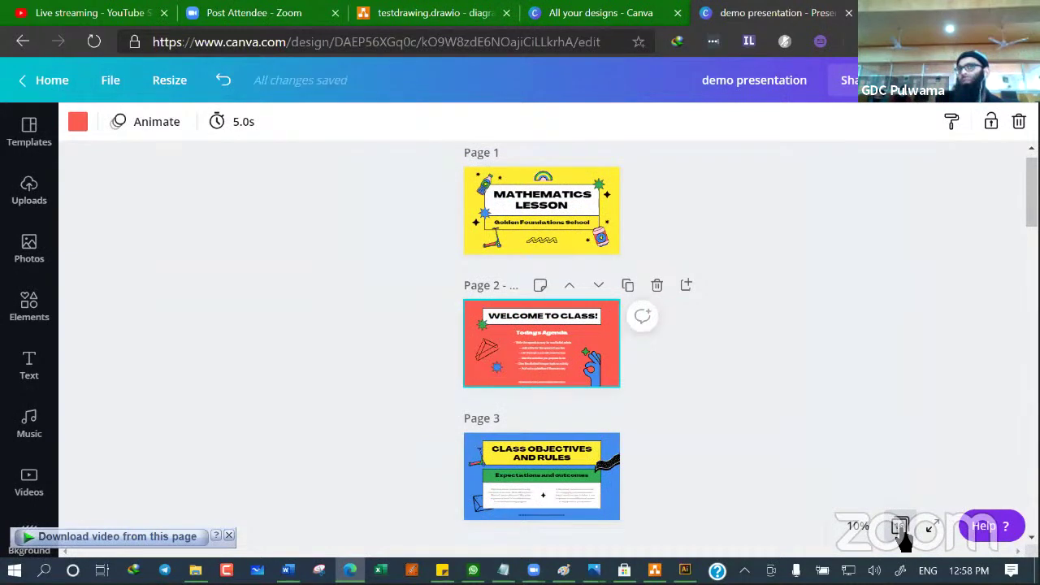
pyautogui.click(858, 527)
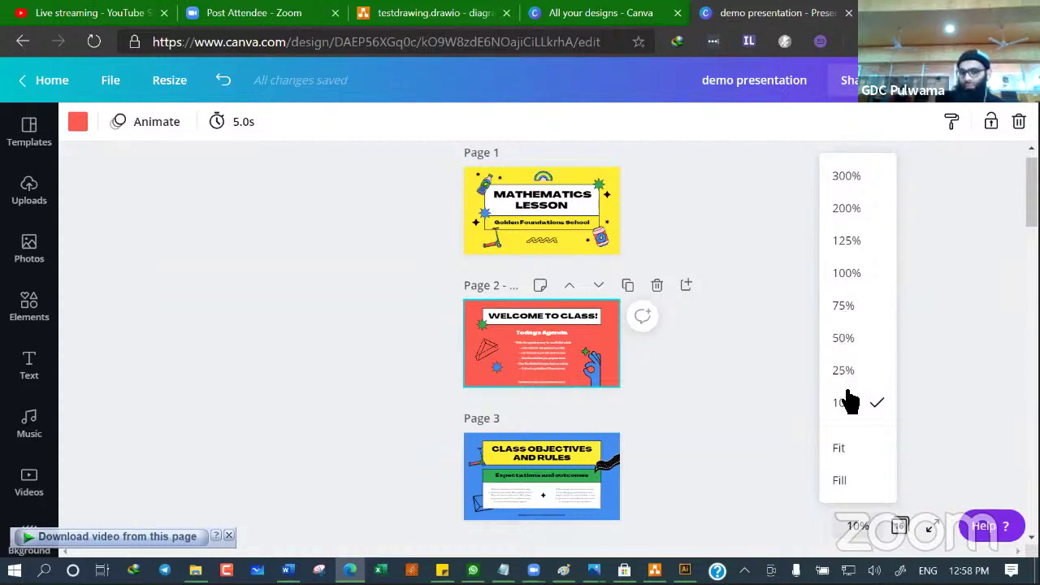
pyautogui.click(847, 389)
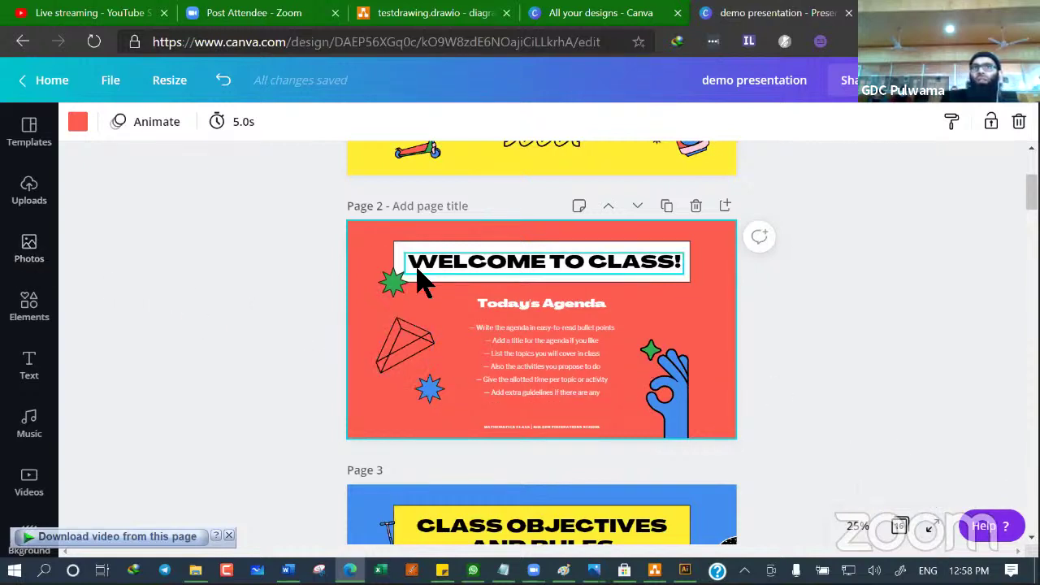
# Step: Select the title slide and try an orange background colour
pyautogui.scroll(3, 467, 297)
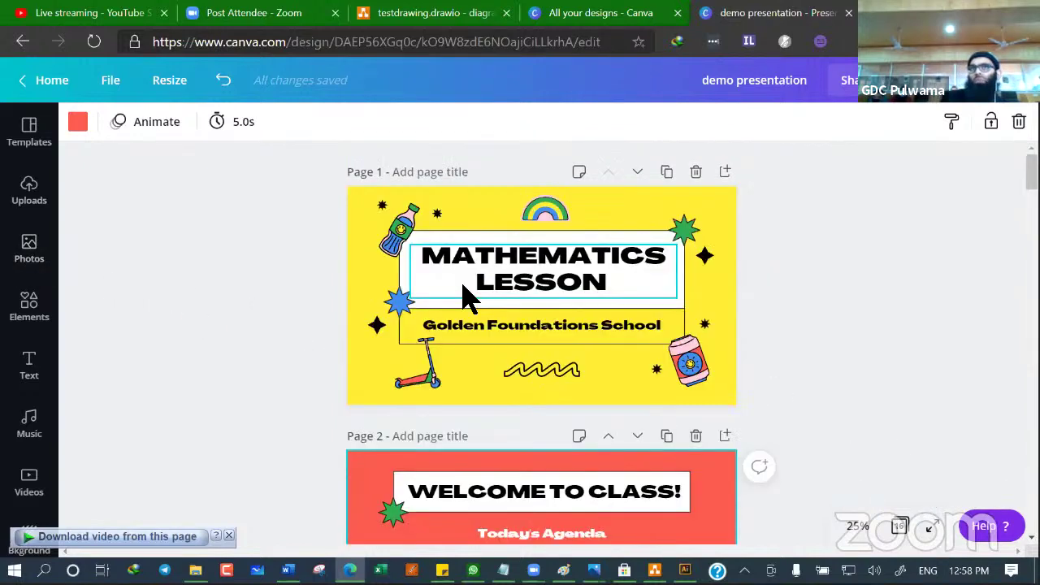
pyautogui.click(500, 231)
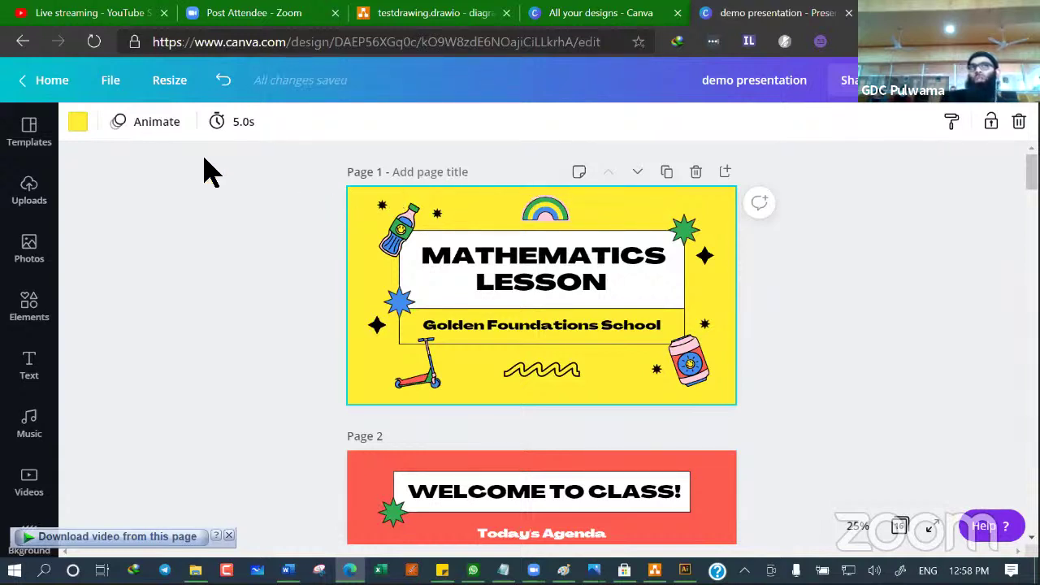
pyautogui.click(77, 121)
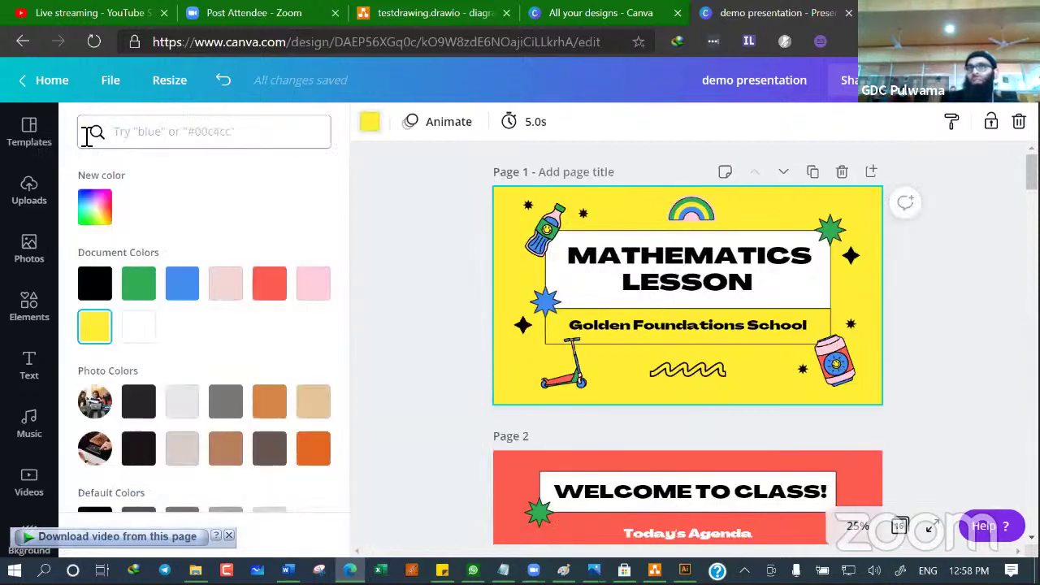
pyautogui.scroll(-2, 178, 402)
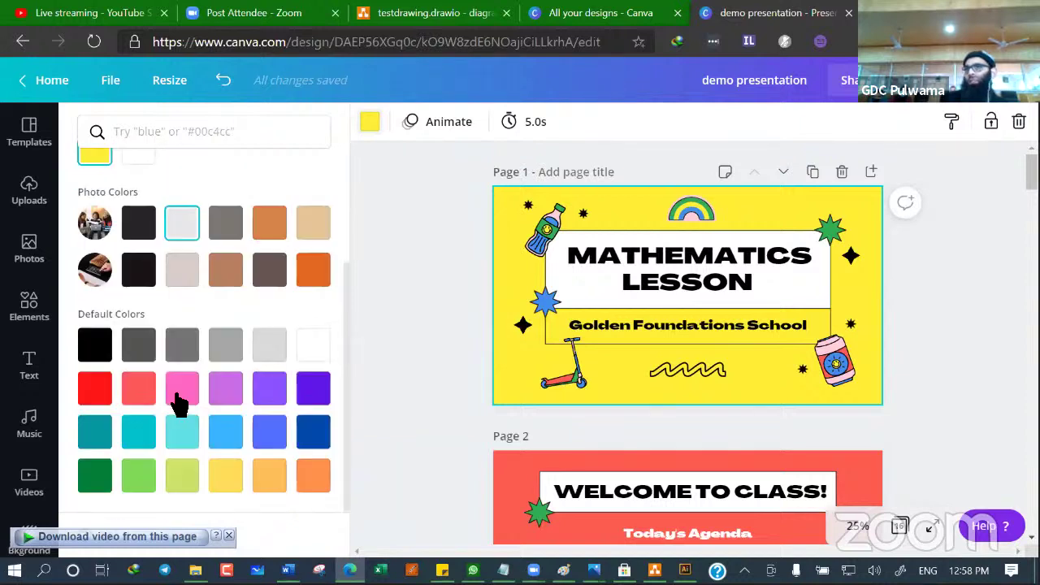
pyautogui.scroll(2, 178, 402)
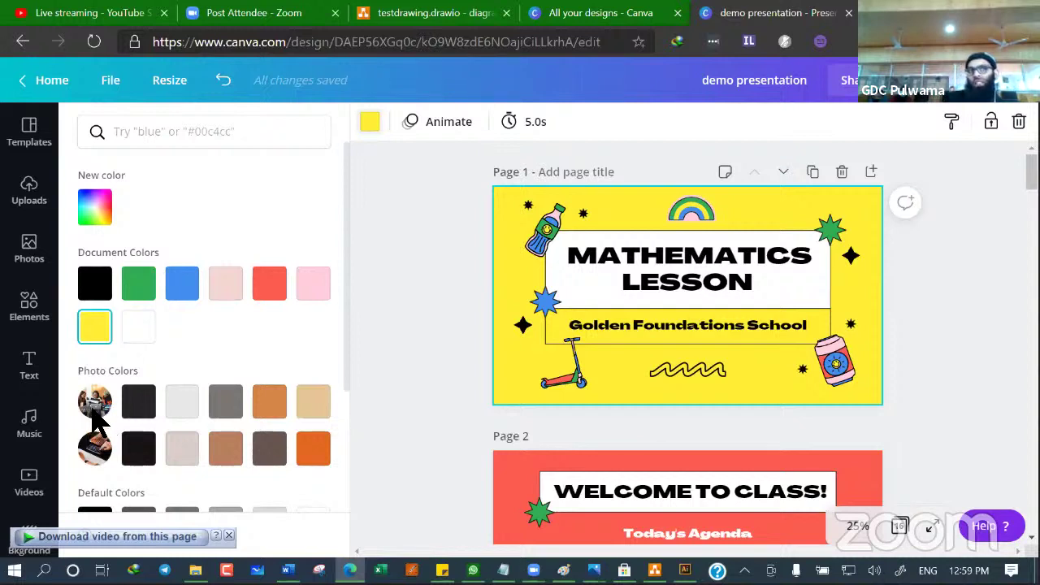
pyautogui.click(272, 407)
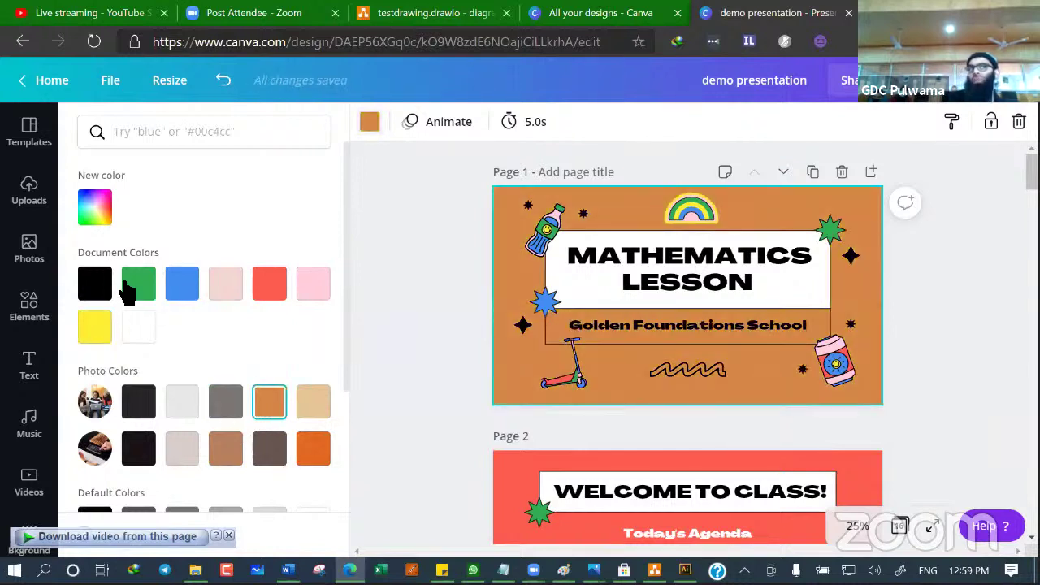
# Step: Search the colour panel for 'maroon', apply it as the background, and close the panel
pyautogui.scroll(-3, 127, 289)
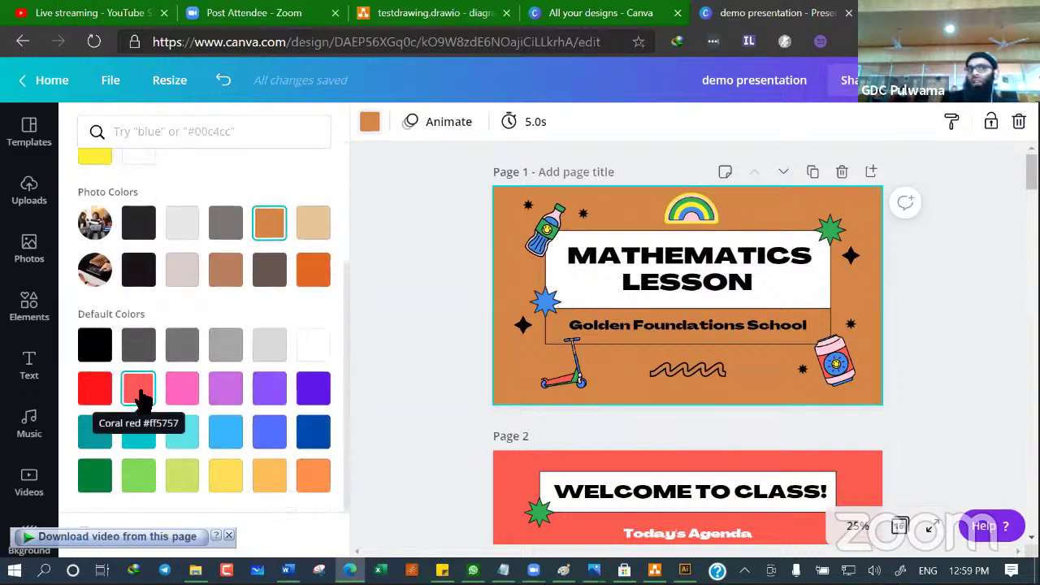
pyautogui.scroll(3, 139, 399)
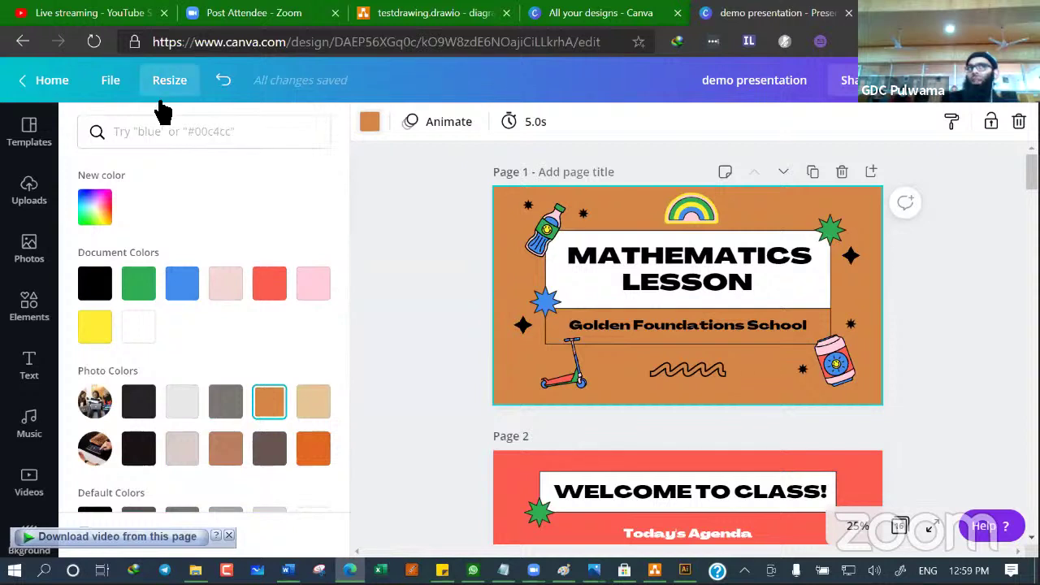
pyautogui.click(163, 126)
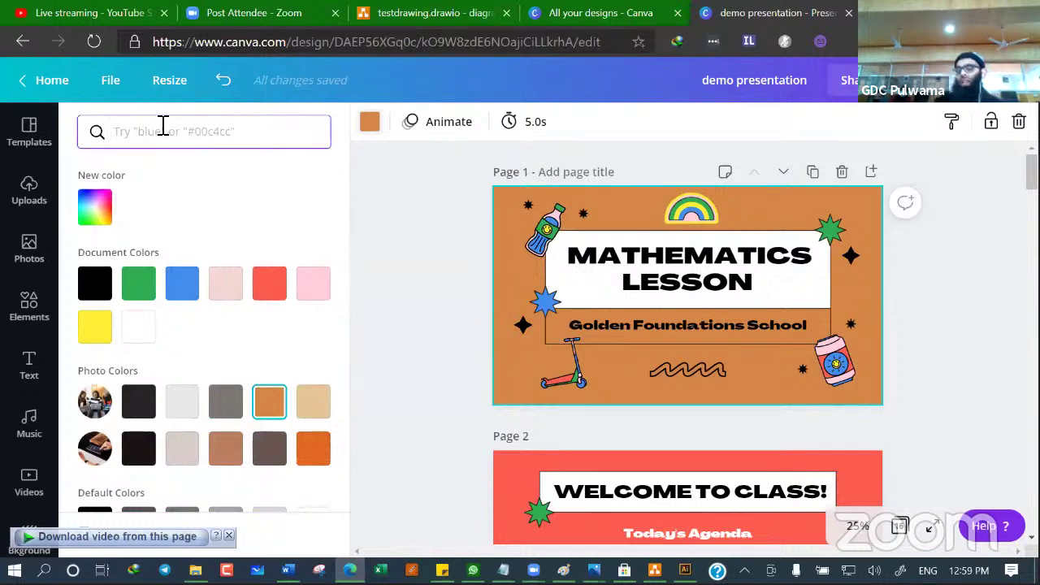
pyautogui.write('ma')
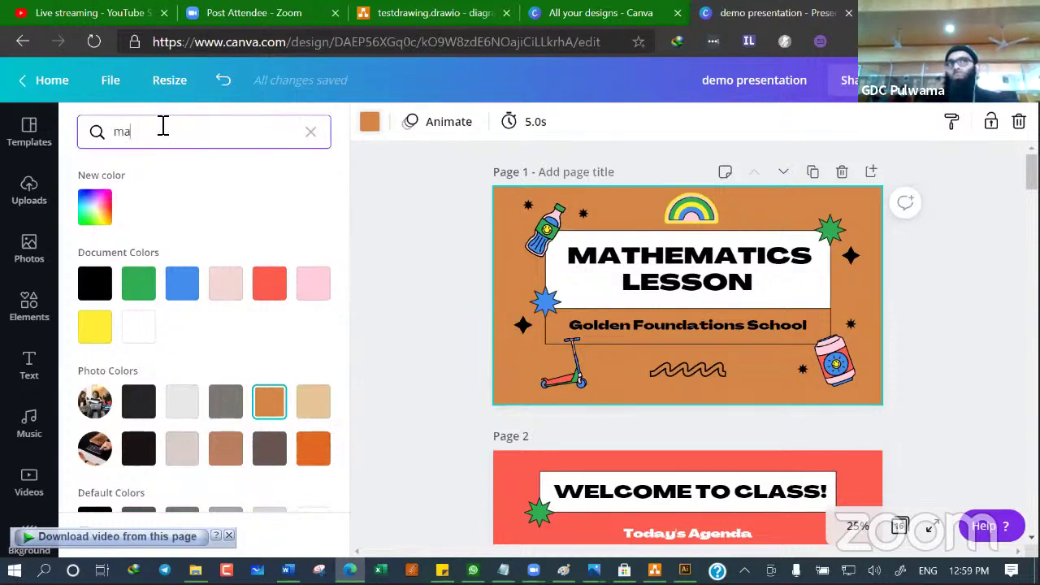
pyautogui.write('roon')
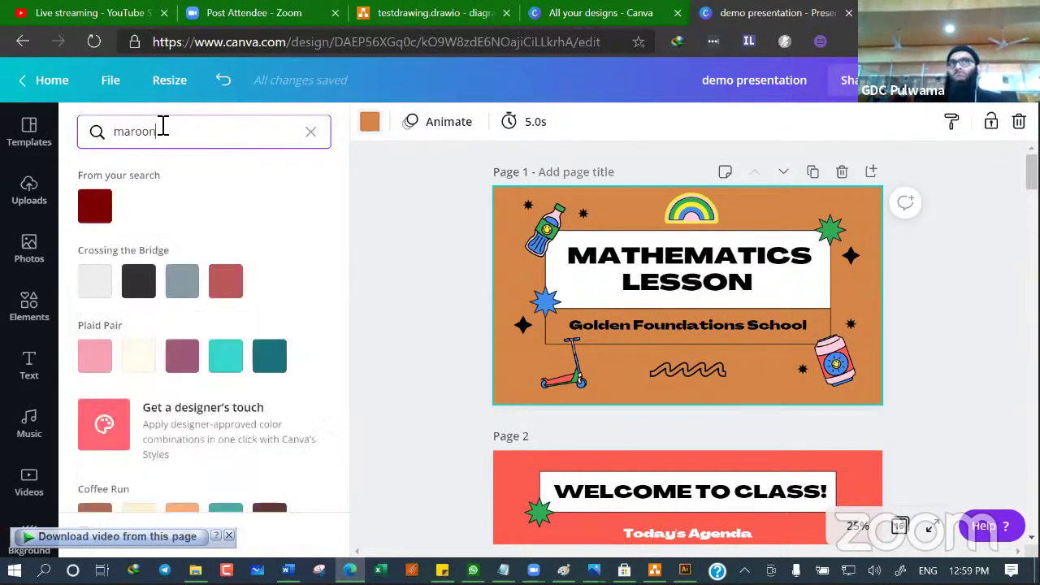
pyautogui.click(95, 207)
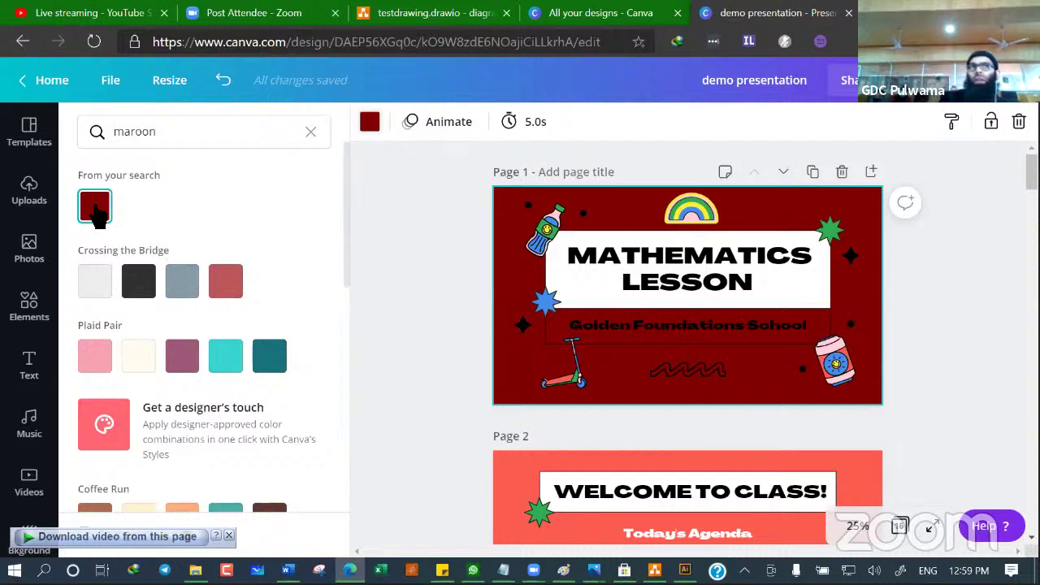
pyautogui.click(312, 140)
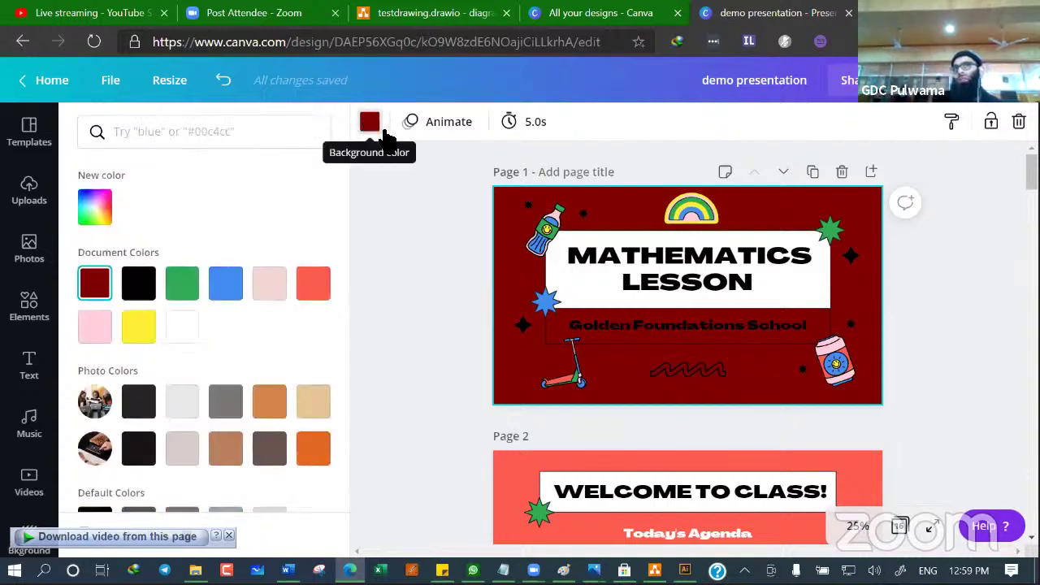
pyautogui.click(385, 131)
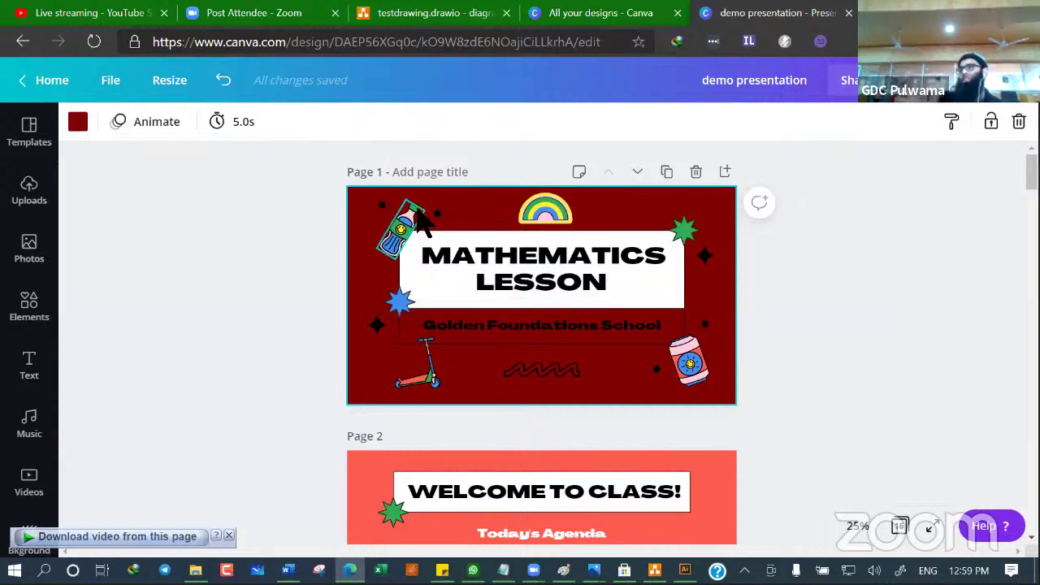
# Step: Try Breathe, then settle on the Drift animation, leaving the 5.0s timing unchanged
pyautogui.click(153, 124)
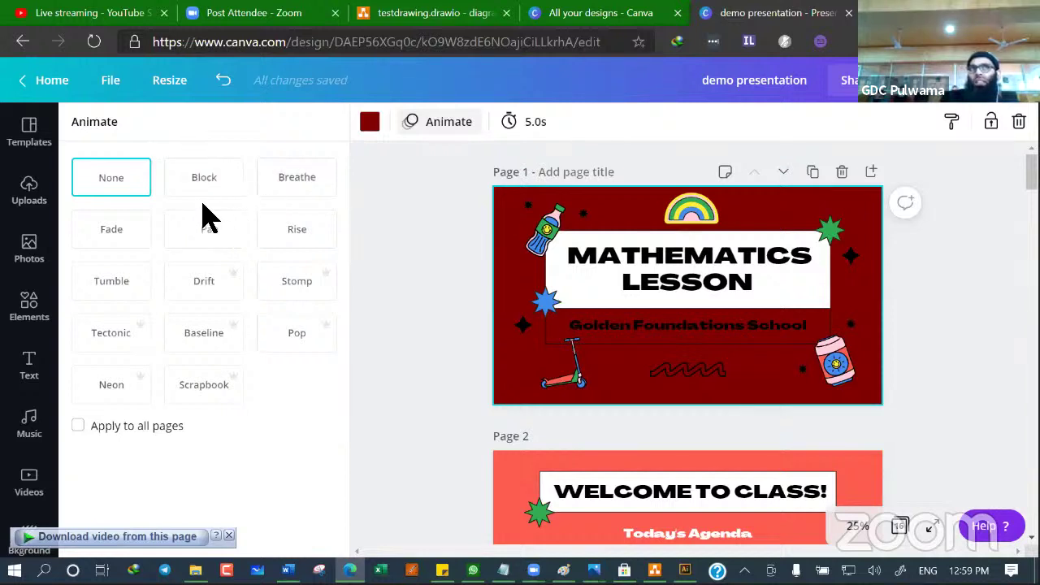
pyautogui.click(286, 195)
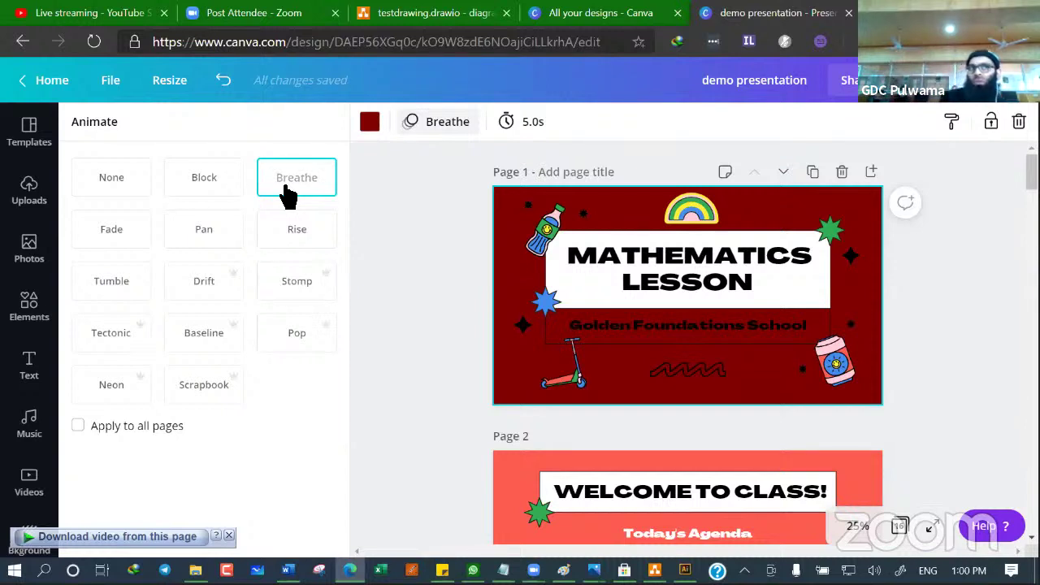
pyautogui.click(222, 307)
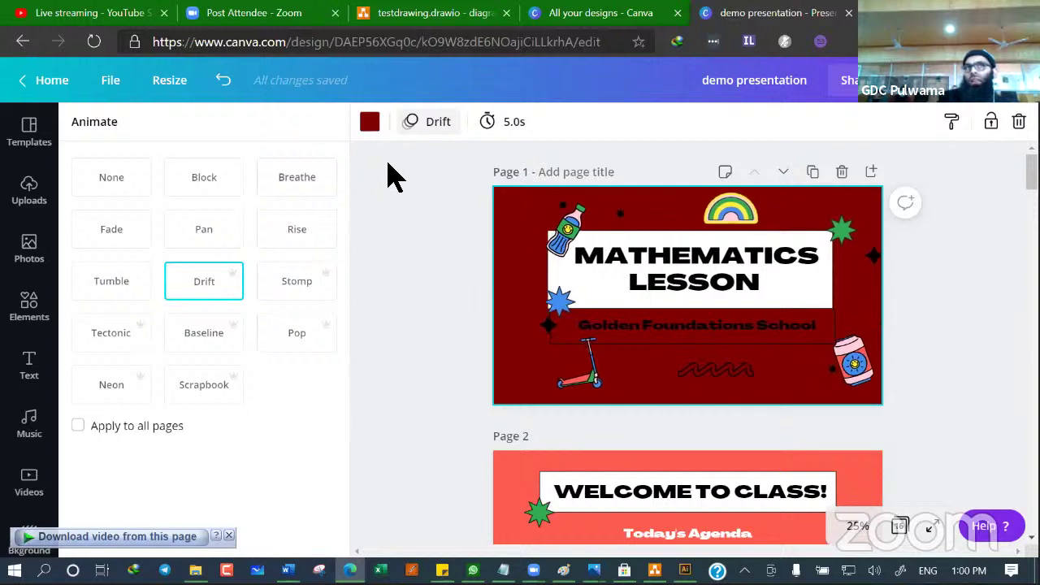
pyautogui.click(501, 132)
pyautogui.click(501, 134)
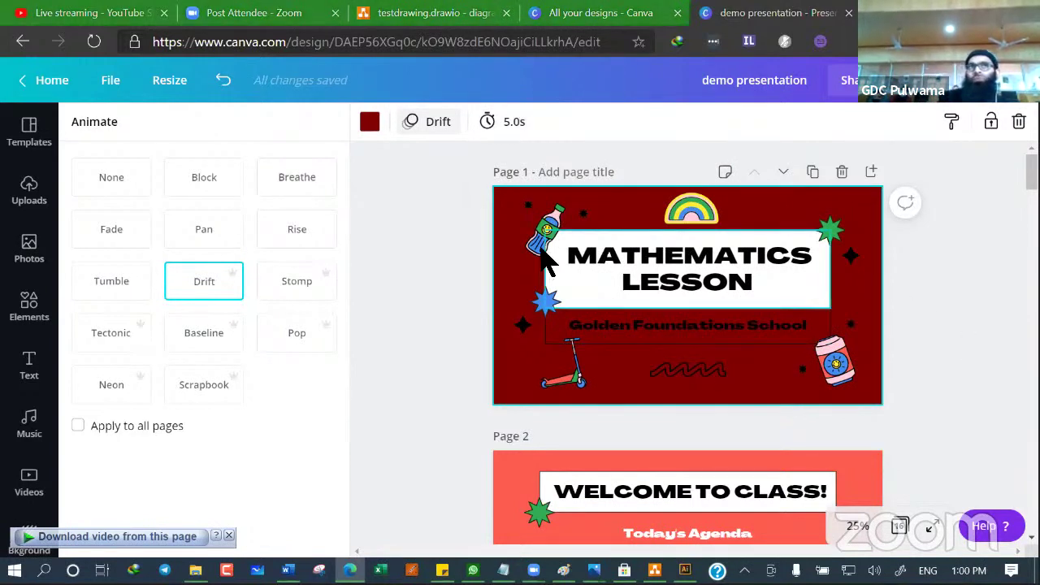
# Step: Restore the title slide's yellow background using the Document Colors swatch
pyautogui.click(32, 205)
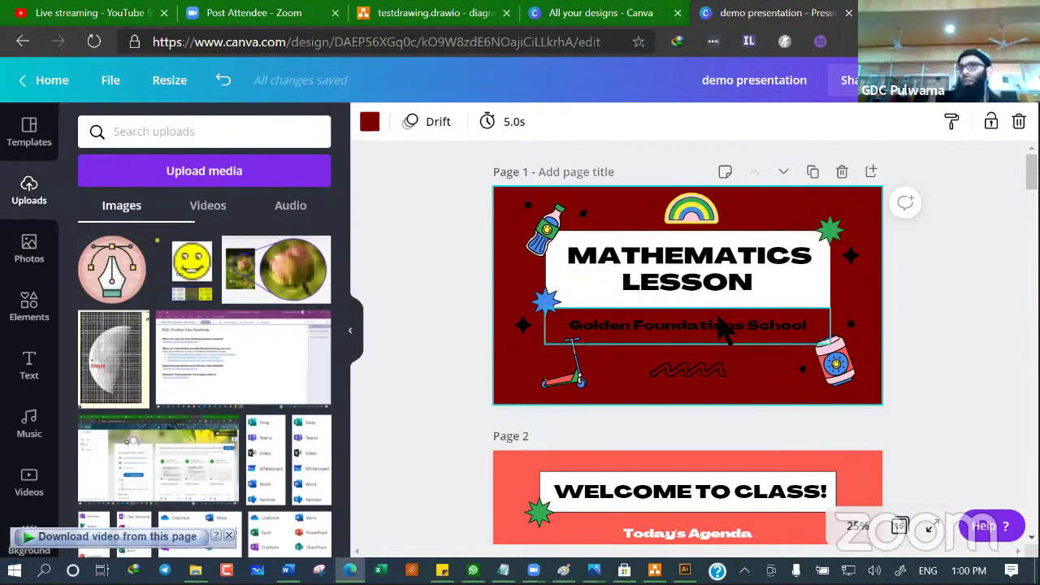
pyautogui.click(672, 299)
pyautogui.moveTo(670, 294); pyautogui.dragTo(583, 268)
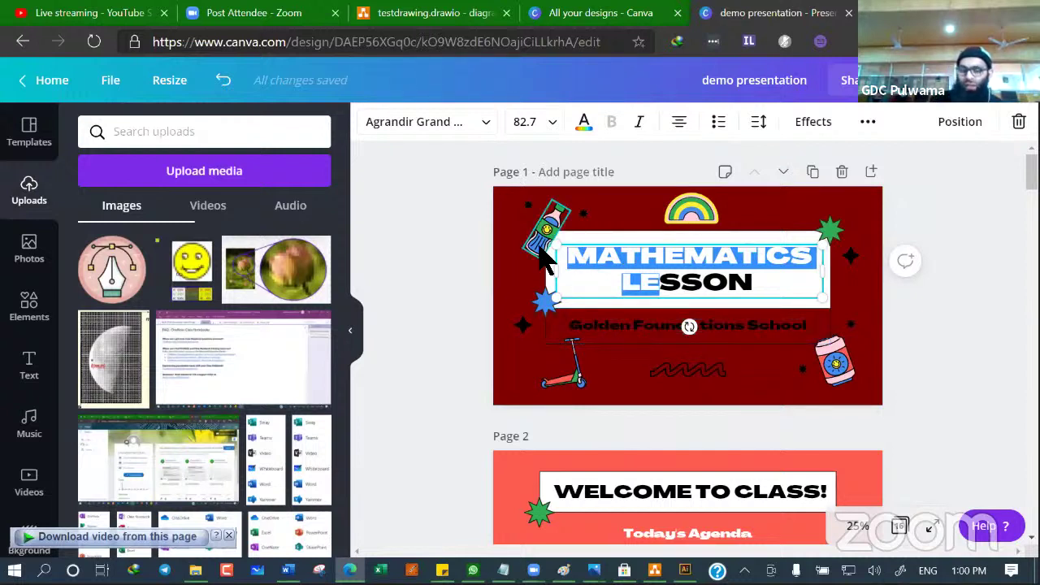
pyautogui.click(514, 258)
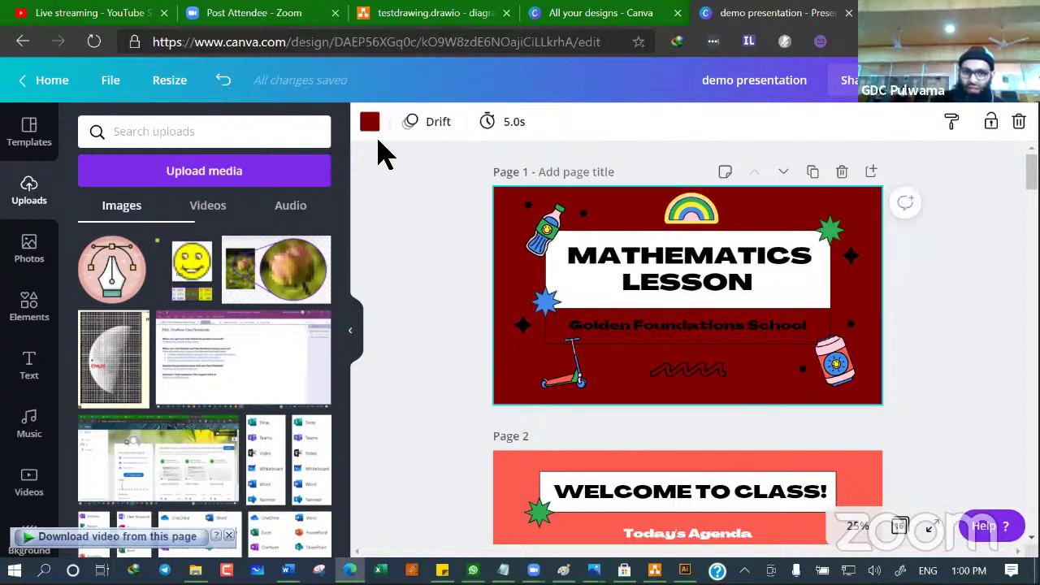
pyautogui.click(369, 126)
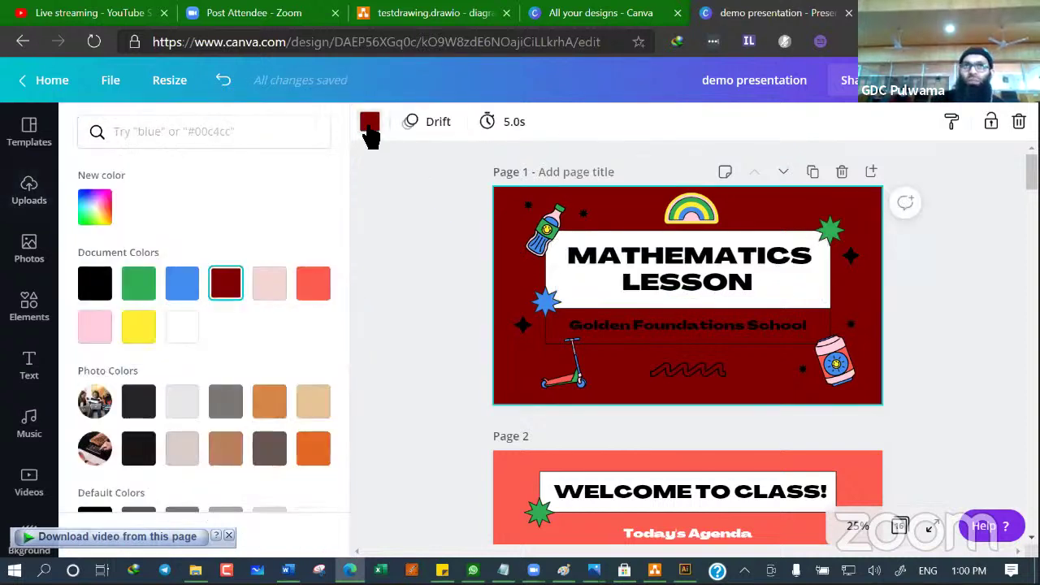
pyautogui.click(141, 339)
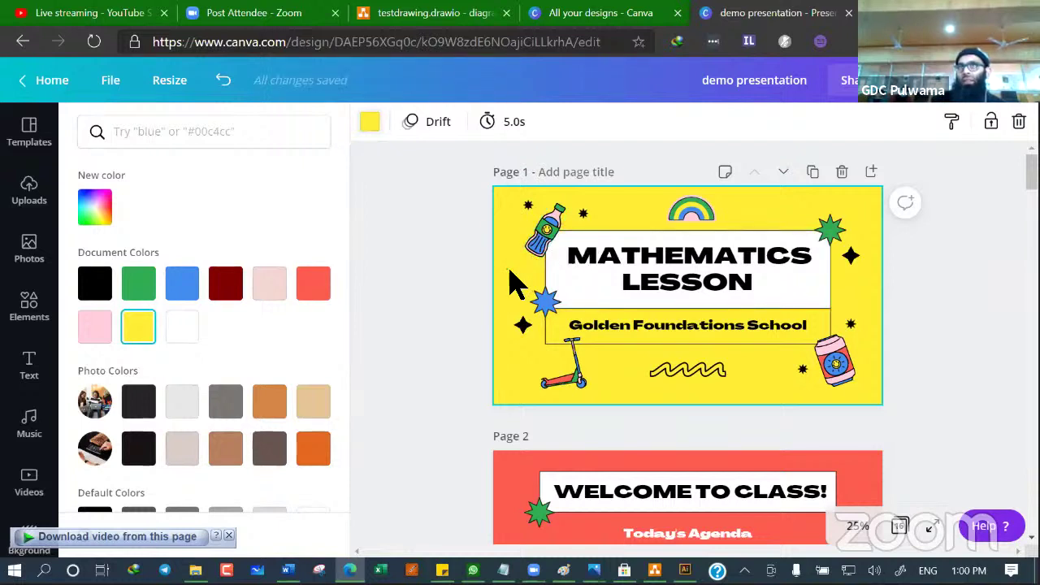
pyautogui.click(618, 264)
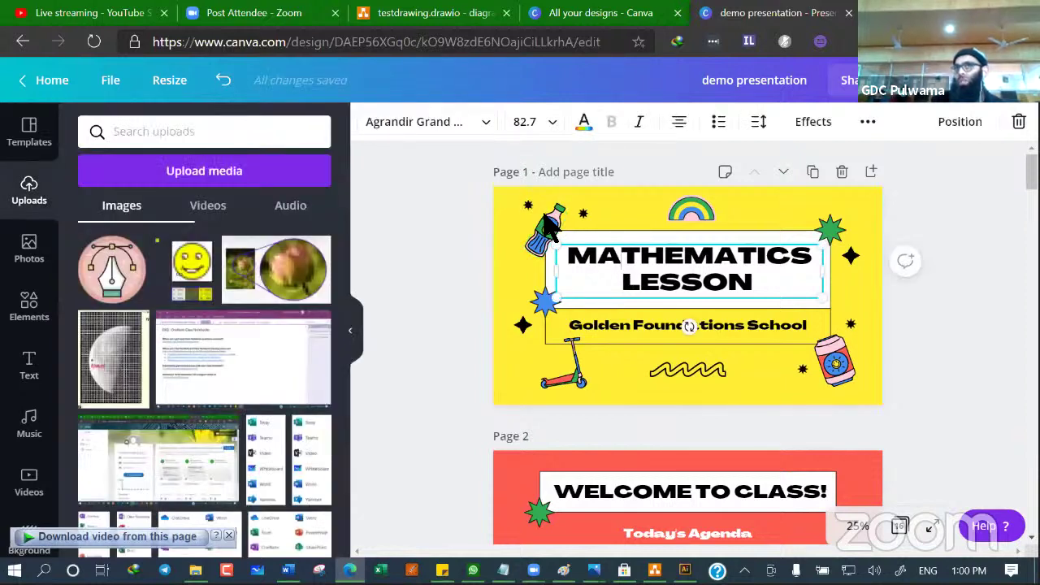
# Step: Nudge the bottle sticker, then retitle the heading from MATHEMATICS LESSON to 'COMPUTER LESSON'
pyautogui.moveTo(549, 230)
pyautogui.mouseDown()
pyautogui.moveTo(530, 248)
pyautogui.moveTo(552, 236)
pyautogui.mouseUp()
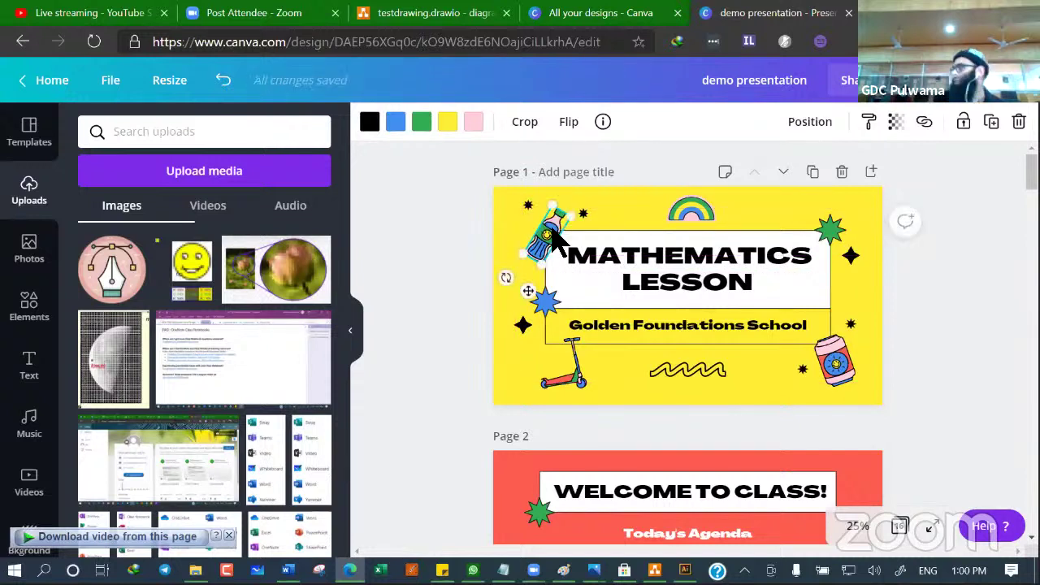
pyautogui.click(681, 294)
pyautogui.click(681, 295)
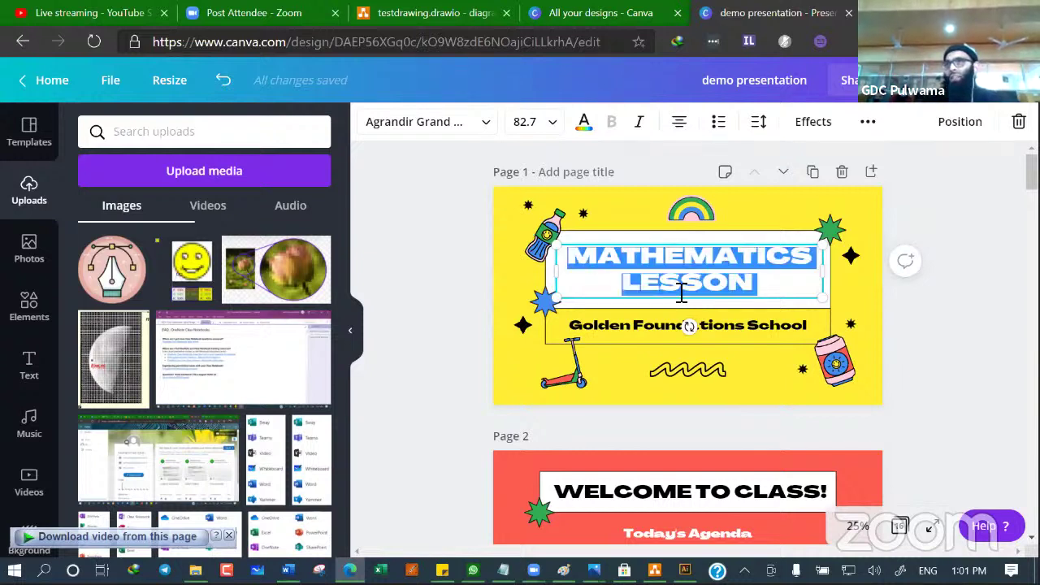
pyautogui.write('COMPUTER')
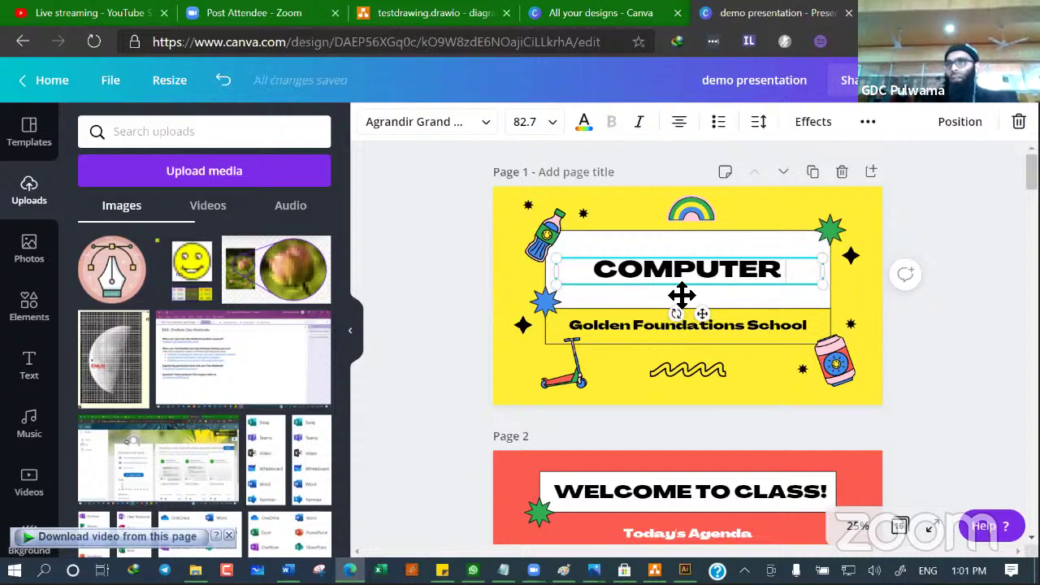
pyautogui.write(' LESSION')
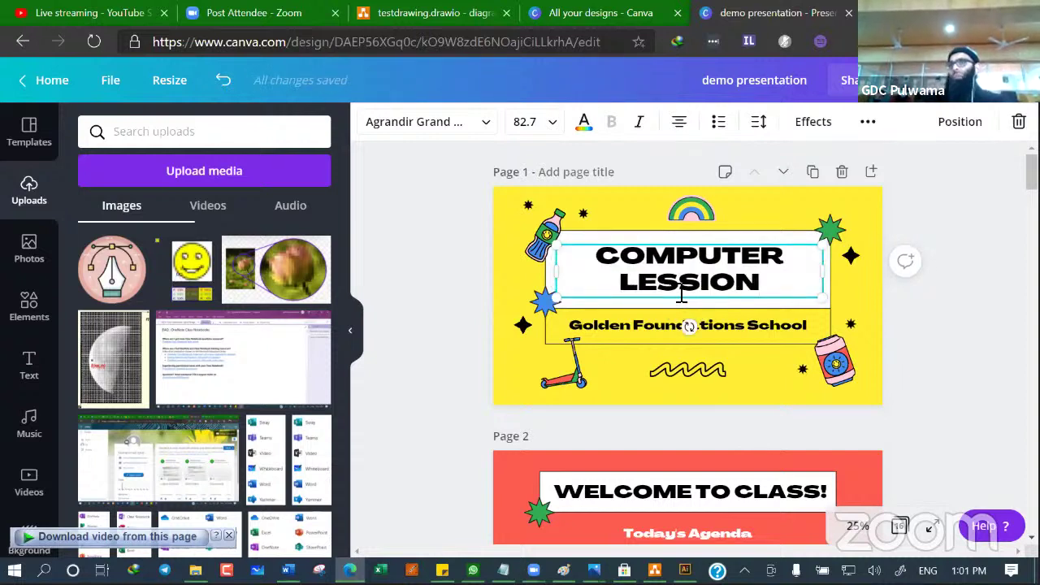
pyautogui.press('BackSpace')
pyautogui.press('BackSpace')
pyautogui.press('BackSpace')
pyautogui.press('BackSpace')
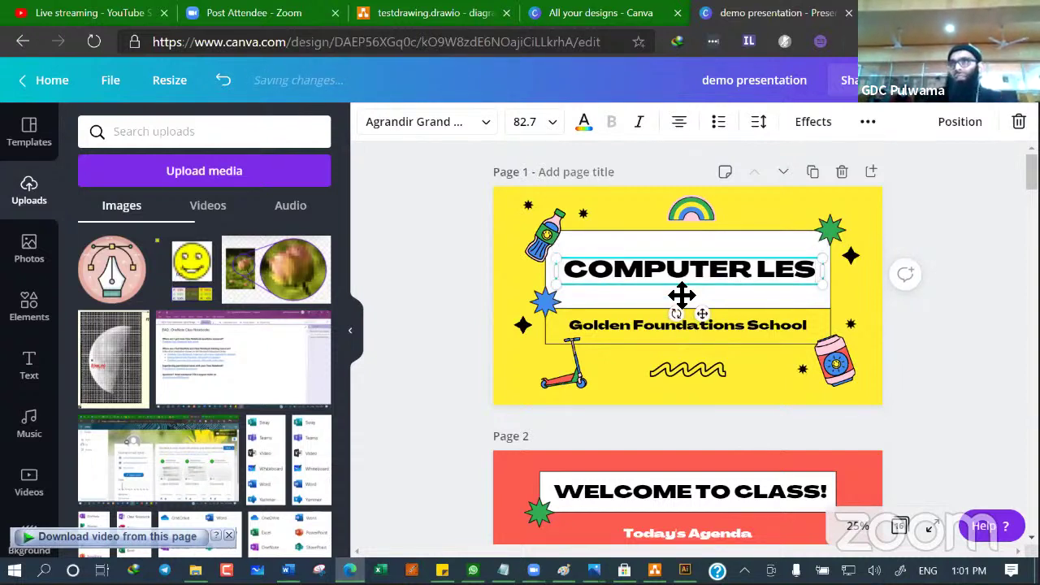
pyautogui.write('SON')
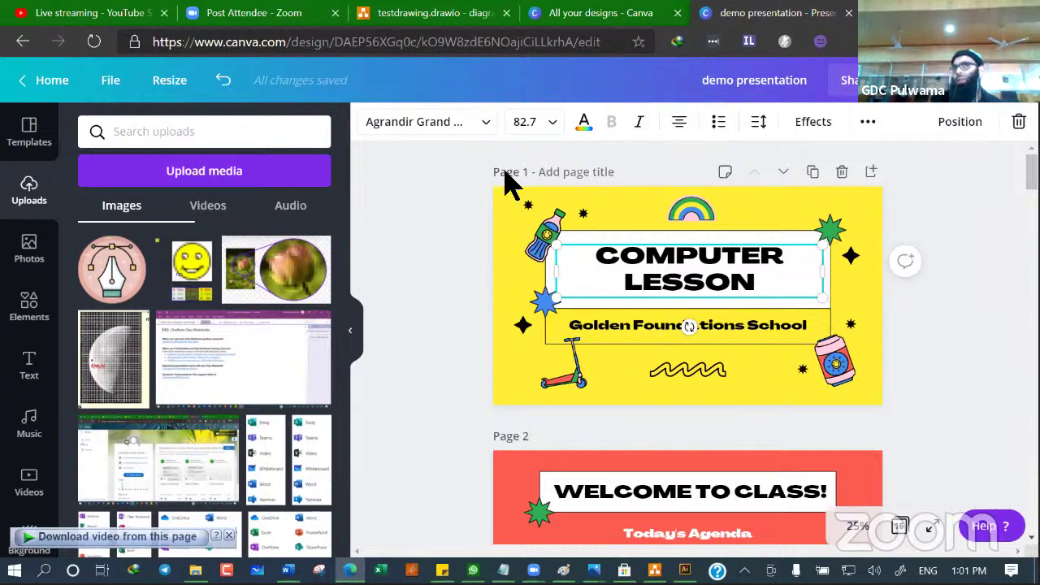
# Step: Set the COMPUTER LESSON title to font size 75 and resize its text box
pyautogui.click(461, 130)
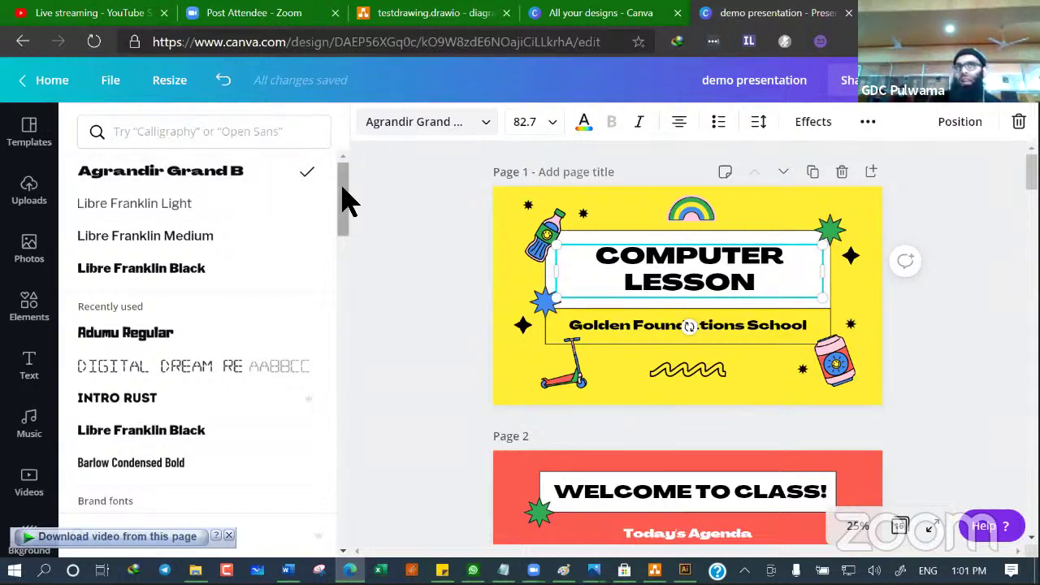
pyautogui.moveTo(341, 199)
pyautogui.mouseDown()
pyautogui.moveTo(354, 567)
pyautogui.moveTo(376, 423)
pyautogui.moveTo(366, 237)
pyautogui.mouseUp()
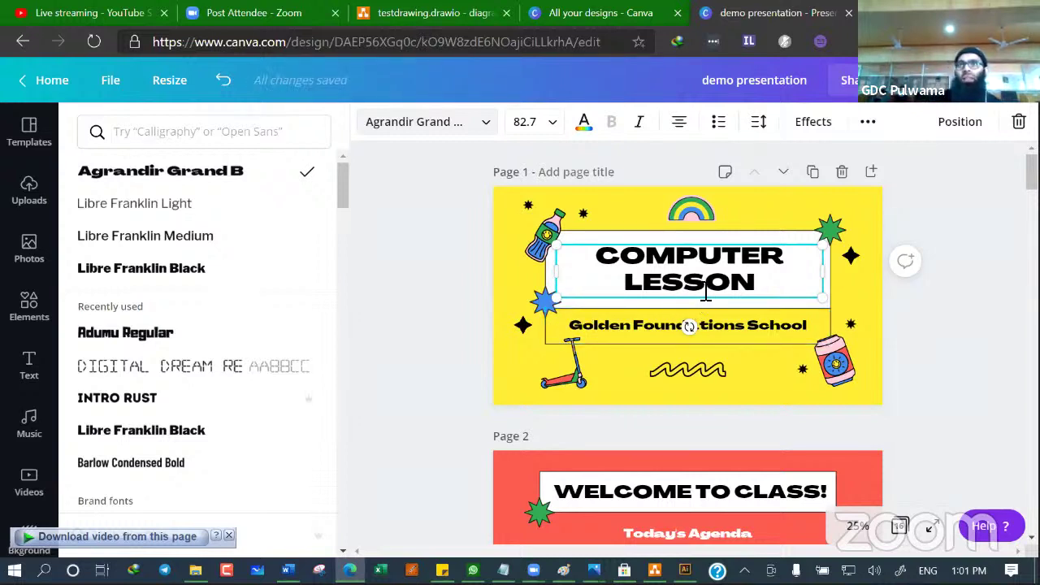
pyautogui.click(532, 121)
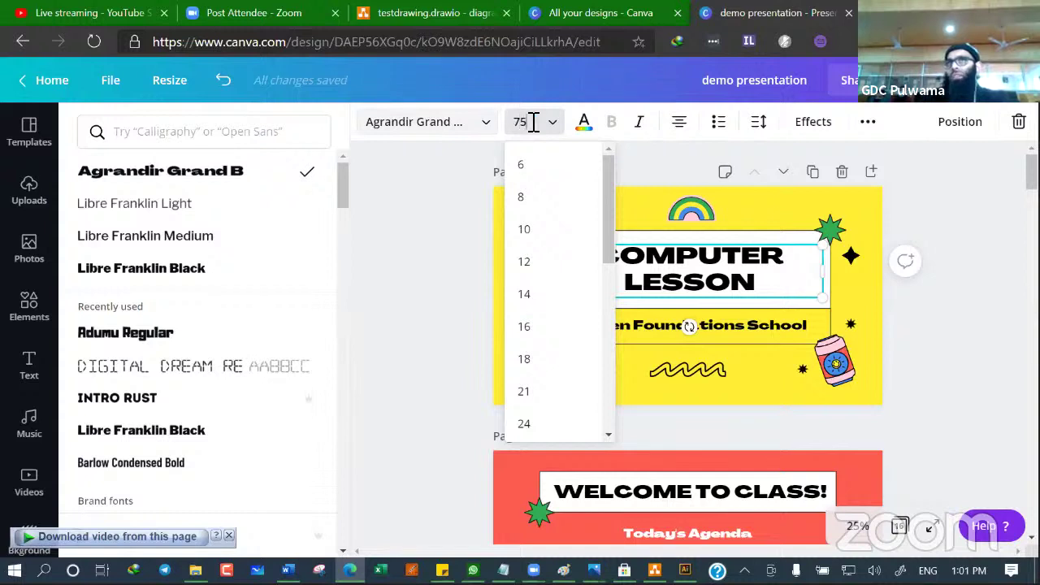
pyautogui.press('Return')
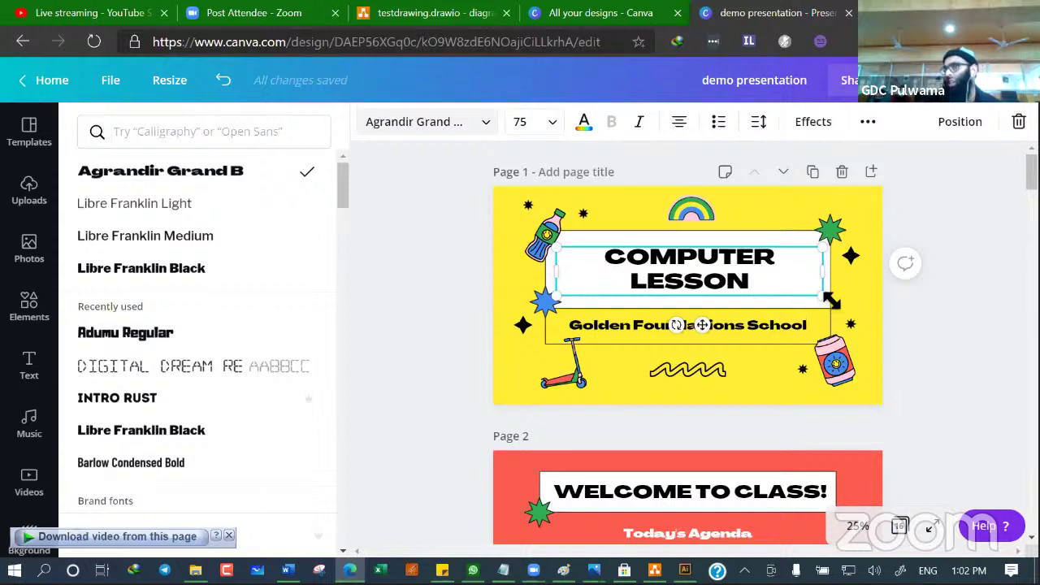
pyautogui.moveTo(830, 301)
pyautogui.mouseDown()
pyautogui.moveTo(778, 286)
pyautogui.moveTo(830, 300)
pyautogui.mouseUp()
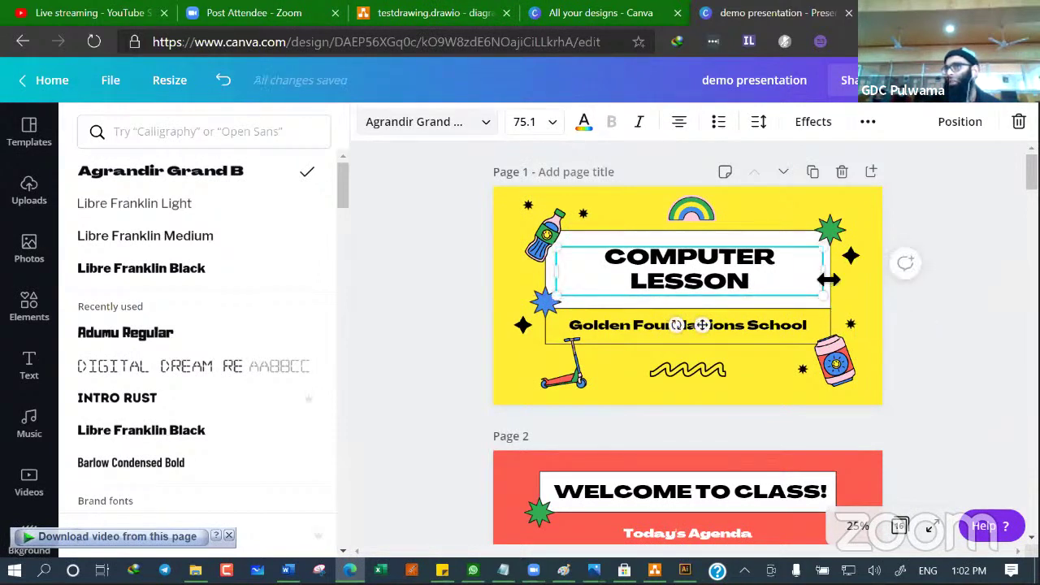
pyautogui.moveTo(840, 279); pyautogui.dragTo(822, 282)
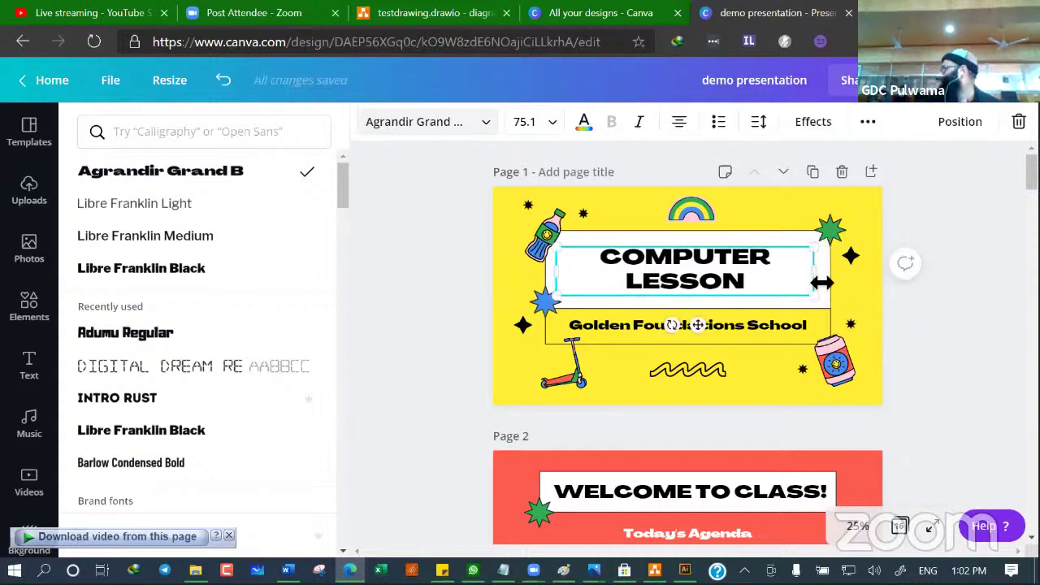
# Step: Color the COMPUTER LESSON title red and briefly check the spacing settings
pyautogui.click(584, 123)
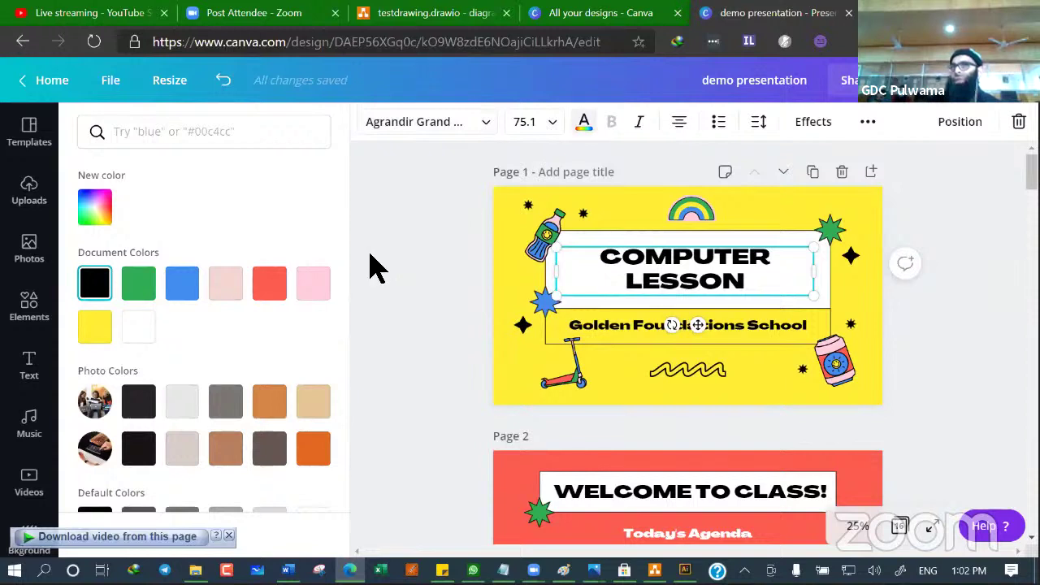
pyautogui.click(269, 286)
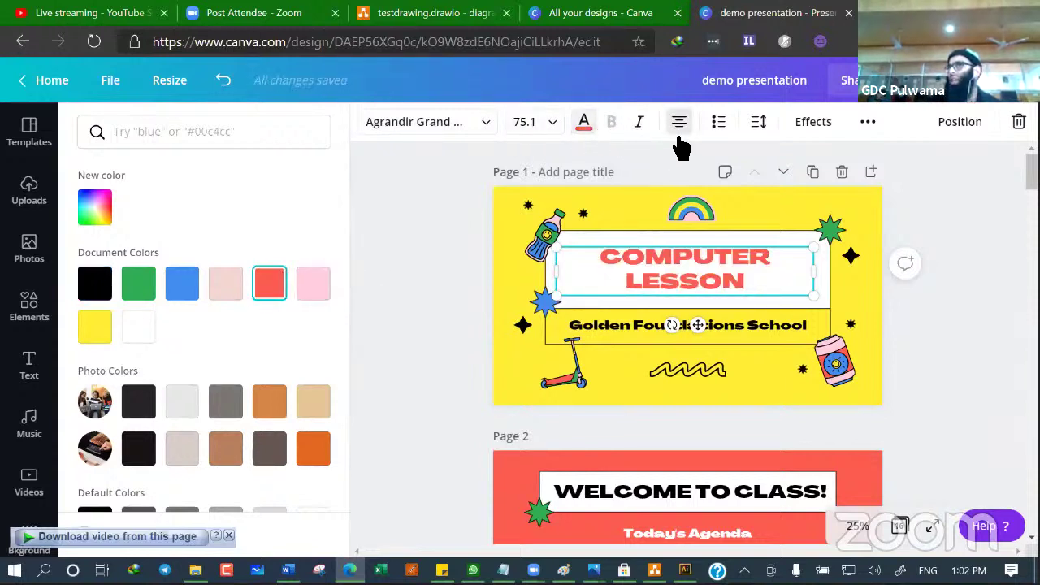
pyautogui.click(765, 130)
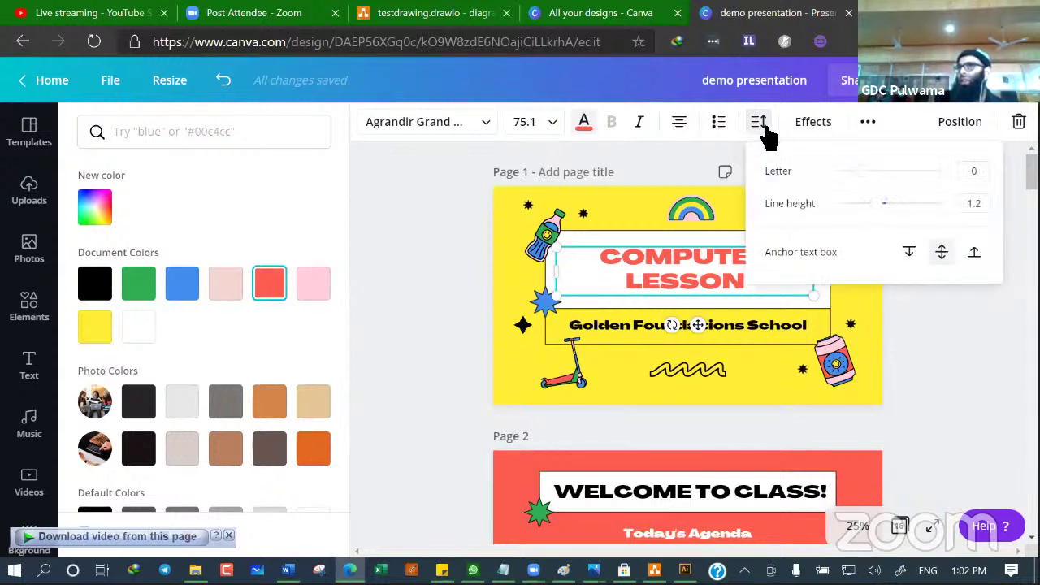
pyautogui.click(765, 130)
# Step: Try bulleted then numbered list formatting on the title, then remove the list
pyautogui.click(720, 124)
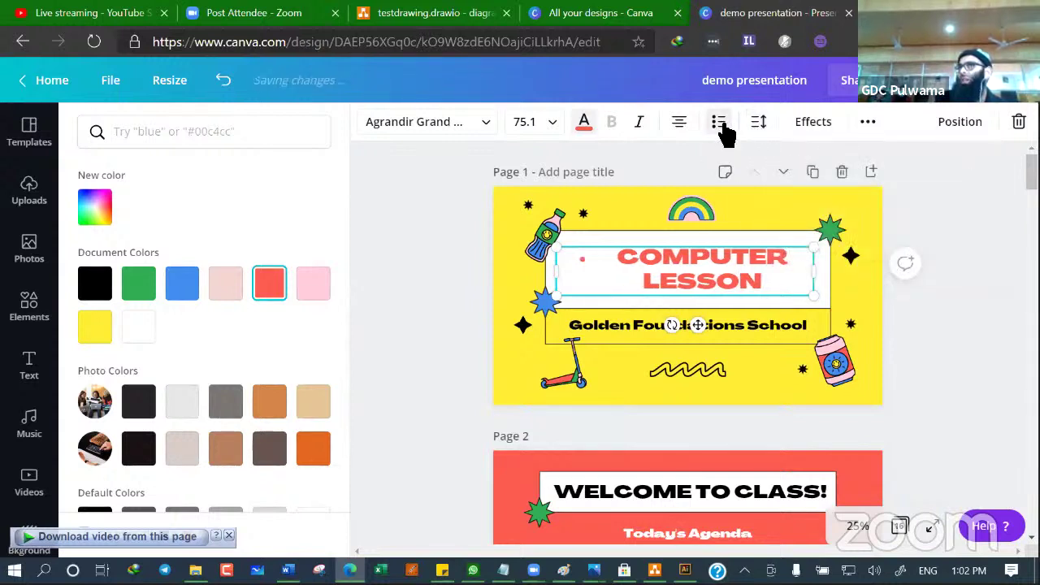
pyautogui.click(721, 123)
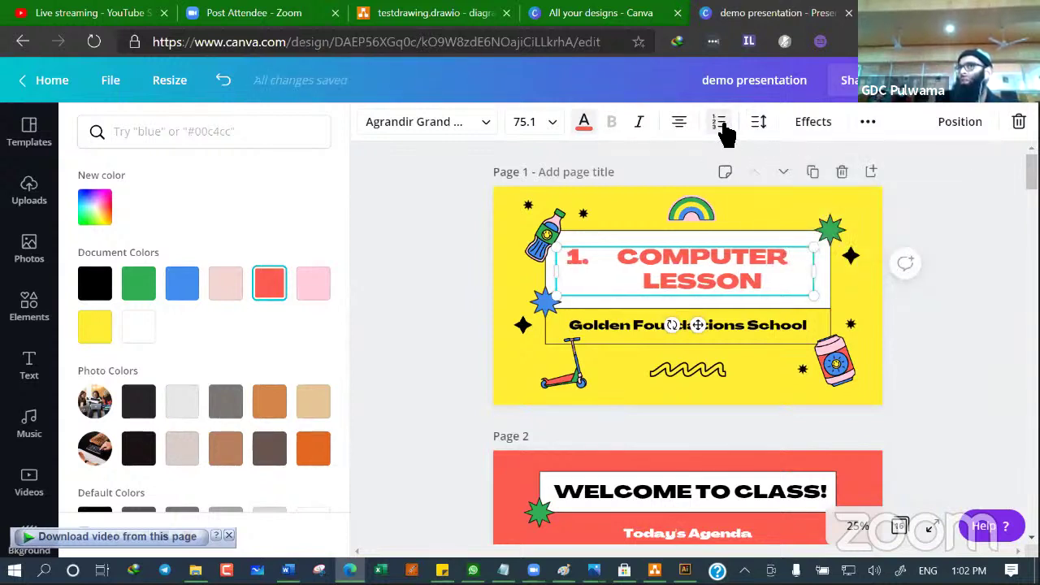
pyautogui.click(721, 125)
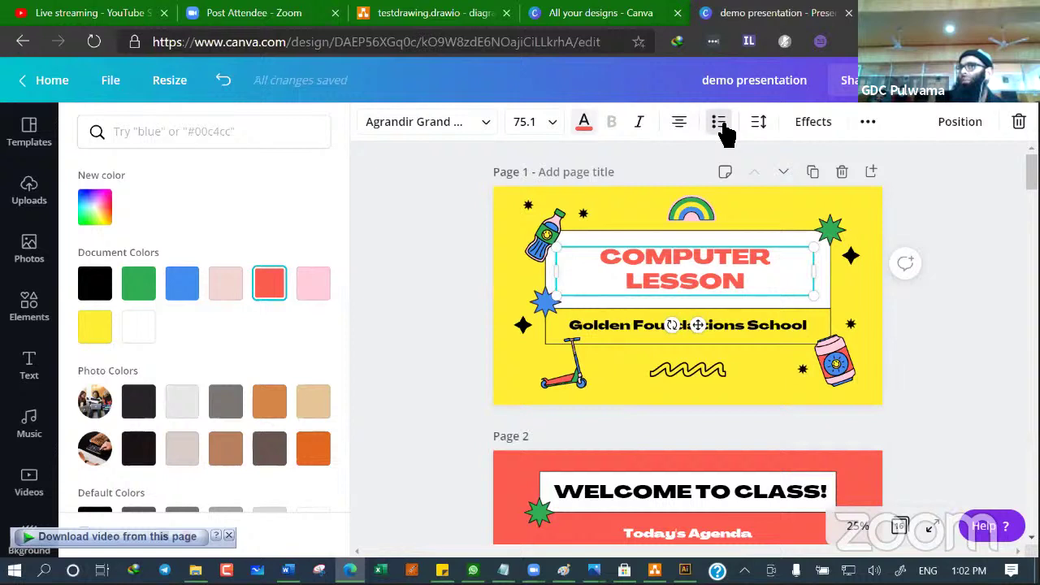
# Step: Try Shadow and Curve text effects on the title, then set effects back to None
pyautogui.click(829, 123)
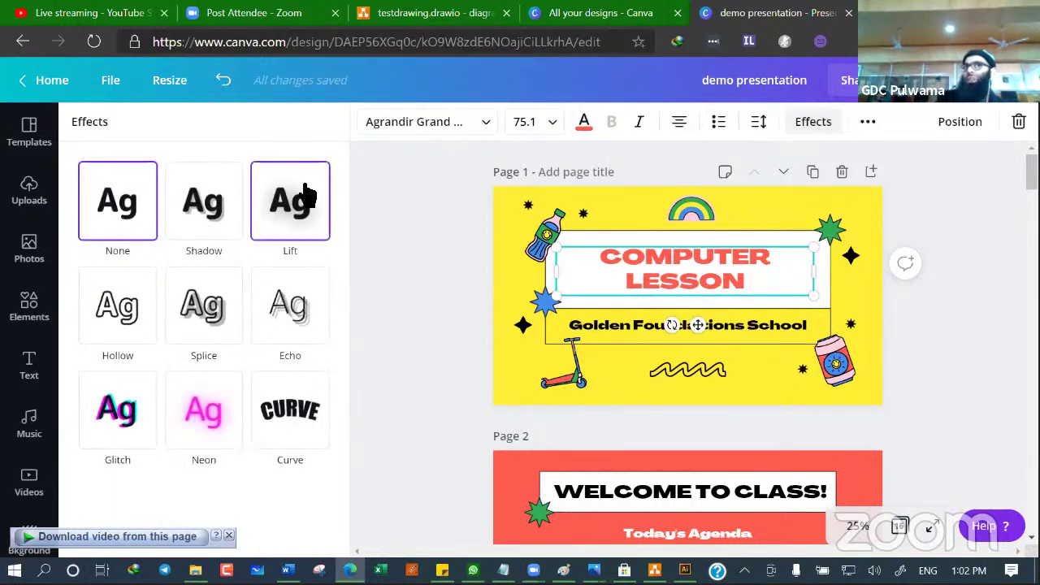
pyautogui.click(211, 226)
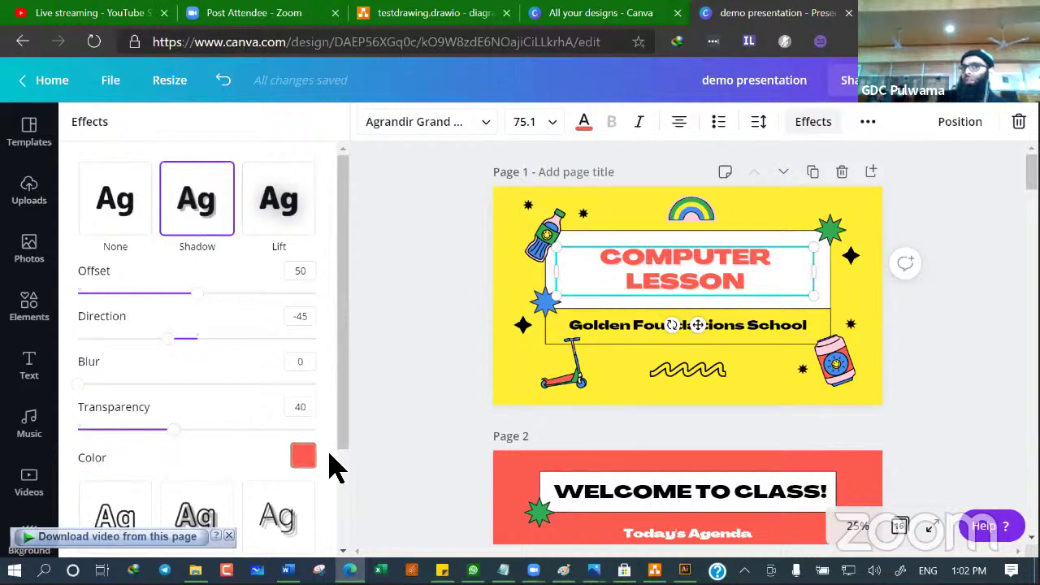
pyautogui.click(124, 218)
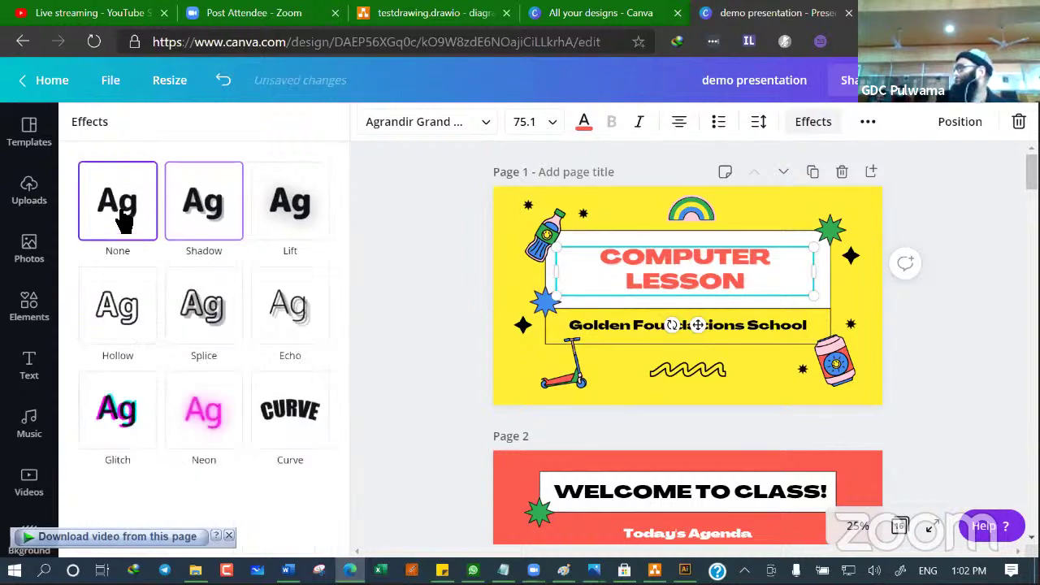
pyautogui.click(295, 427)
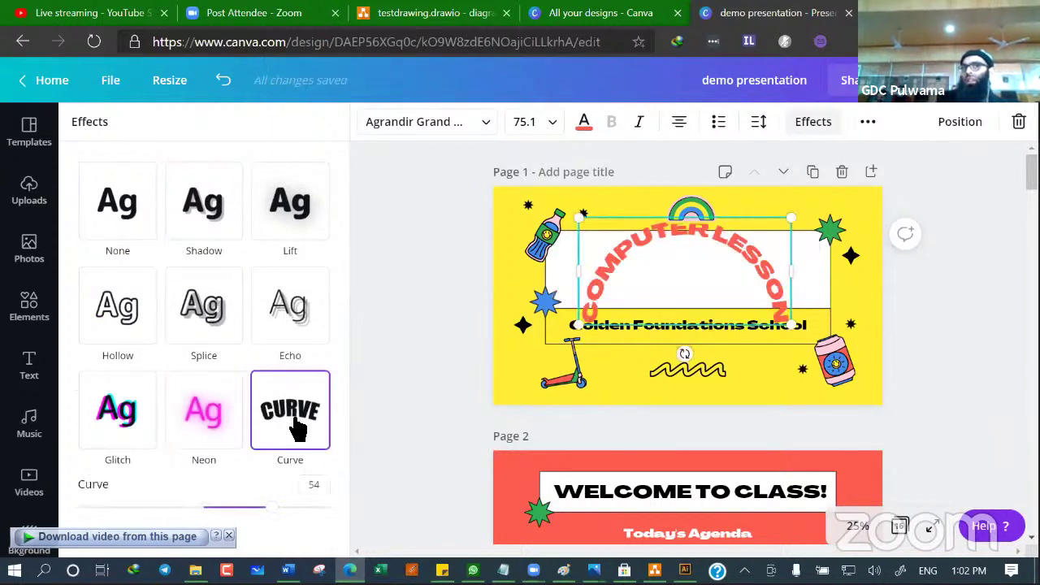
pyautogui.click(127, 235)
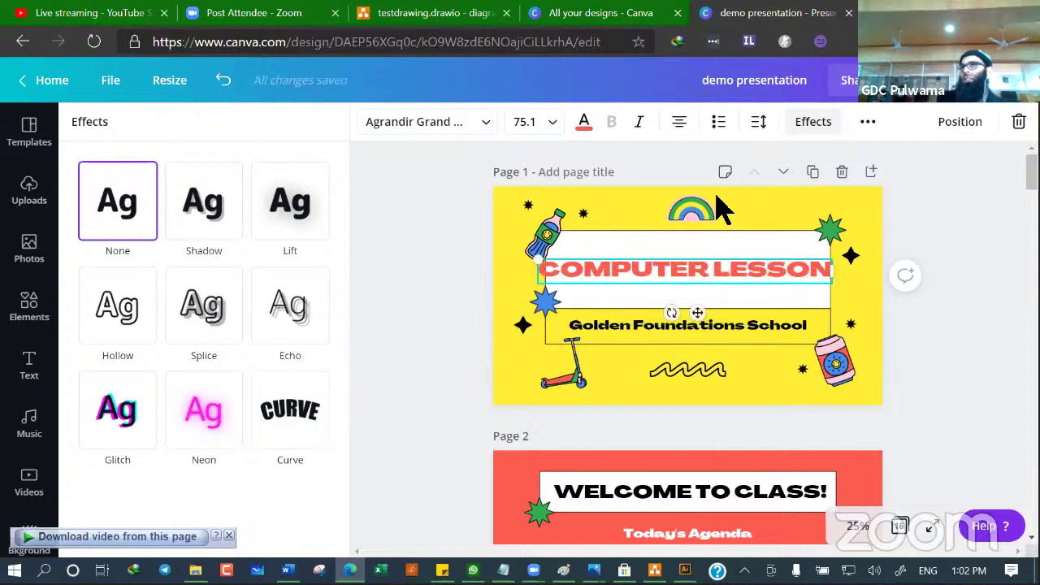
# Step: Underline the COMPUTER LESSON title and toggle its letter case
pyautogui.click(869, 121)
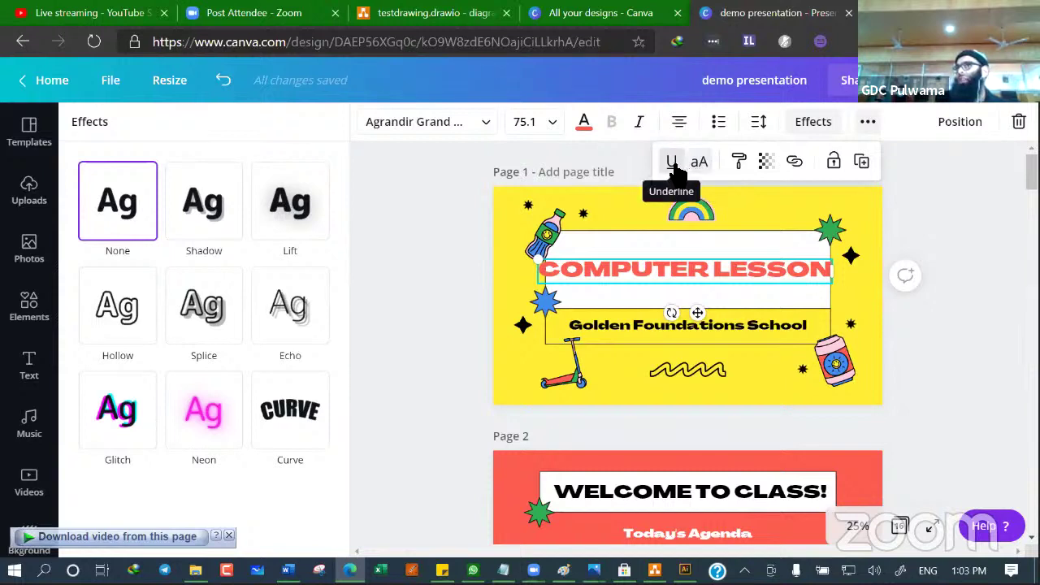
pyautogui.click(673, 162)
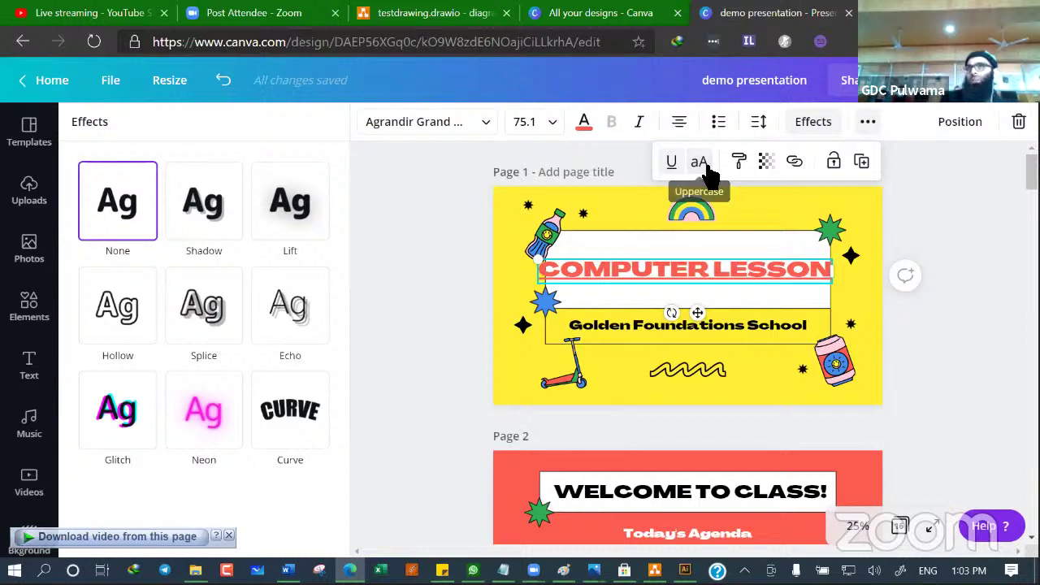
pyautogui.click(708, 170)
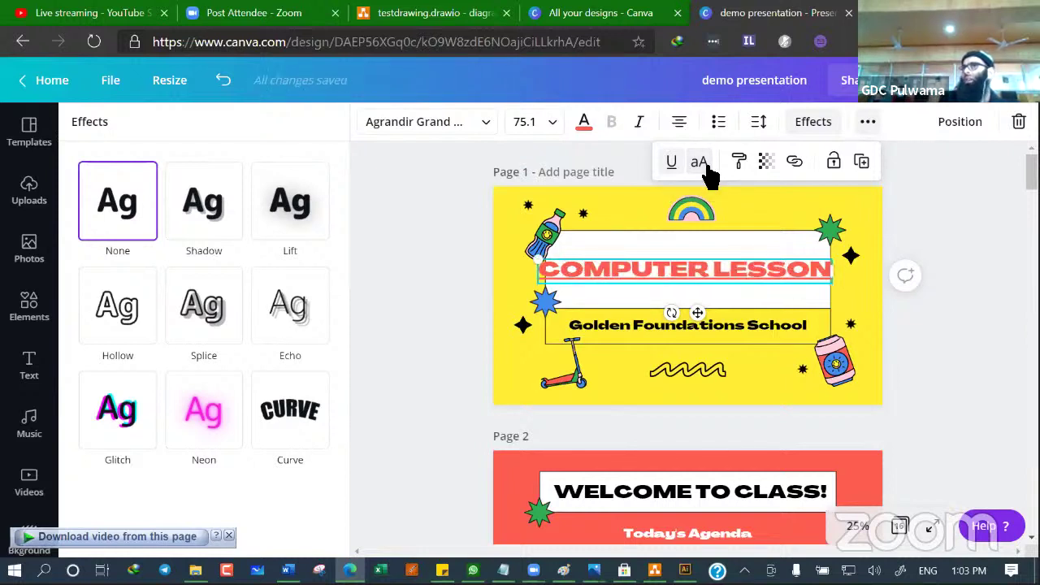
# Step: Preview the heading at 60 transparency, return it to 100, and check the Link box
pyautogui.click(768, 162)
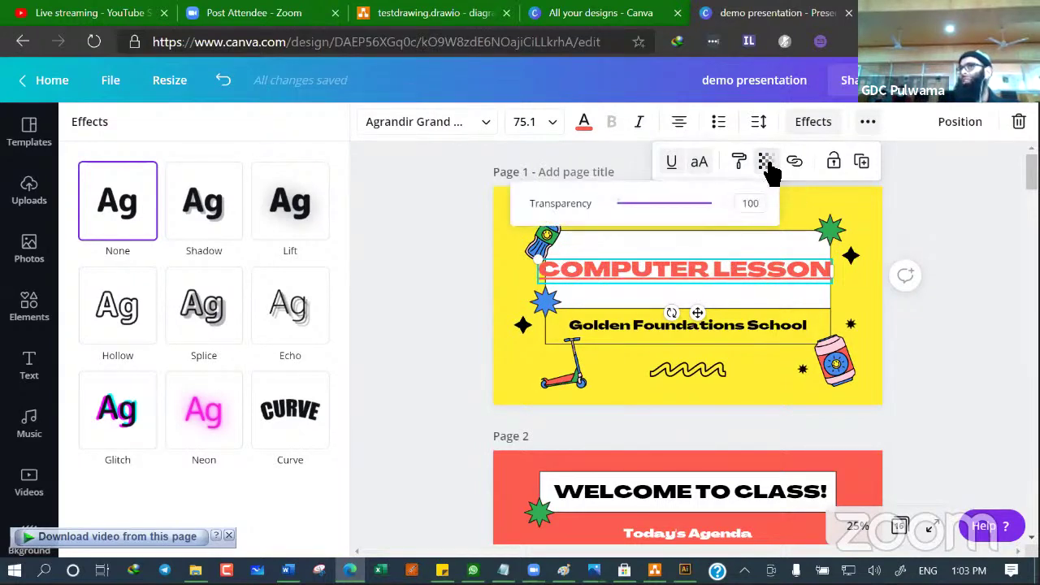
pyautogui.click(677, 204)
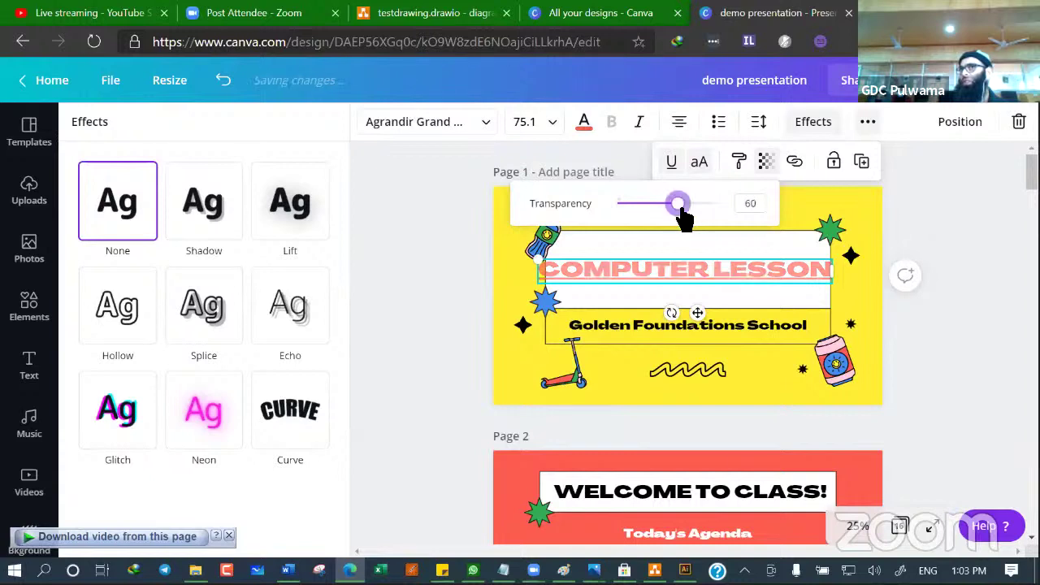
pyautogui.moveTo(689, 213); pyautogui.dragTo(802, 225)
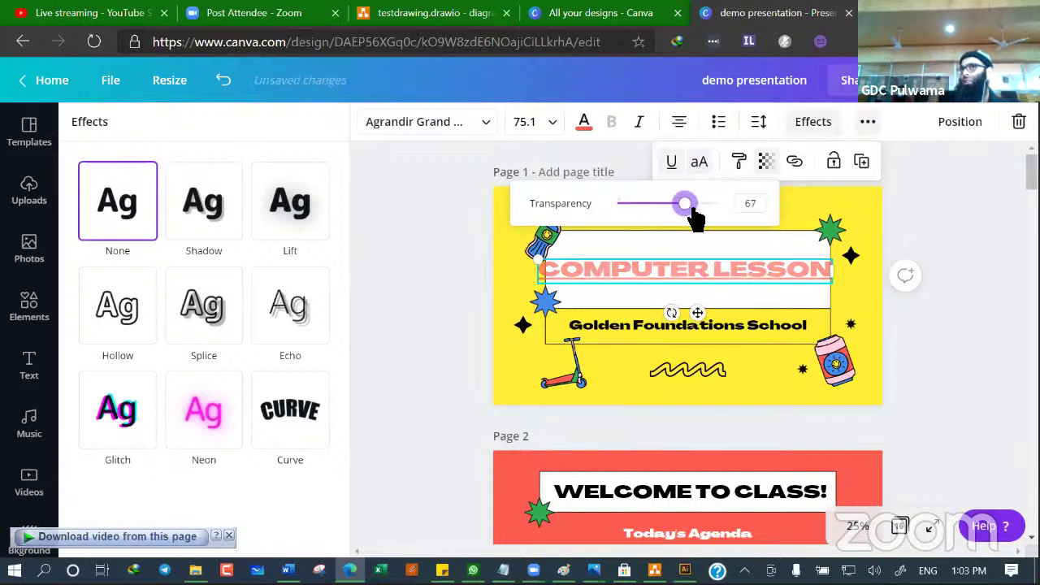
pyautogui.click(800, 168)
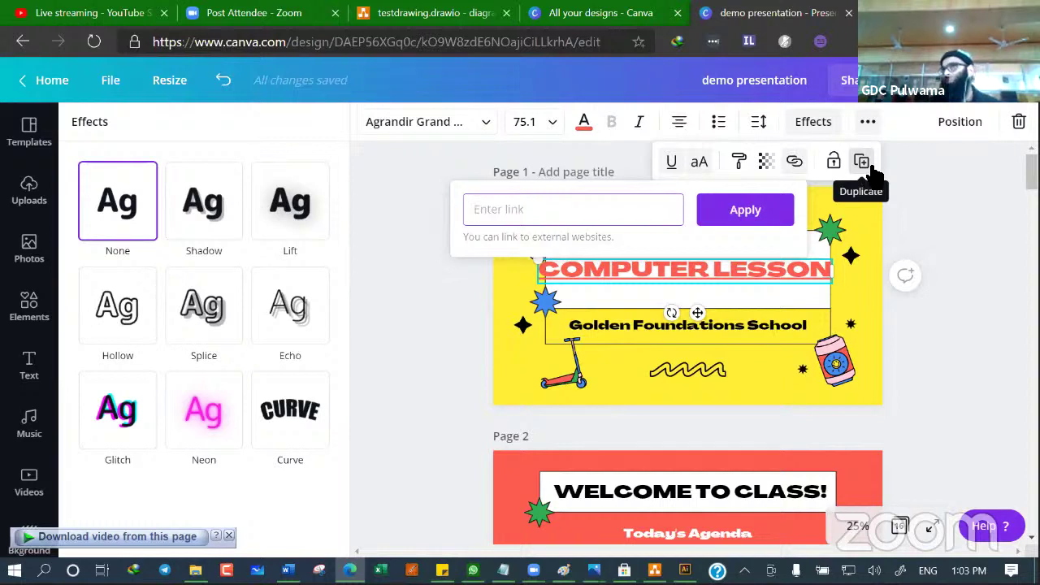
# Step: Align the COMPUTER LESSON heading to the bottom and left edges of the page
pyautogui.rightClick(972, 130)
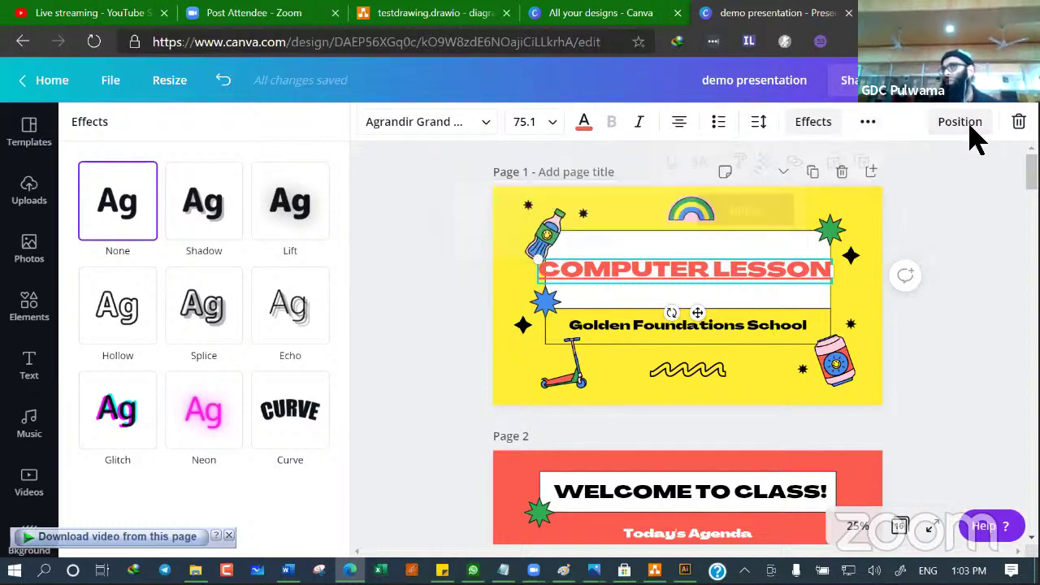
pyautogui.click(969, 127)
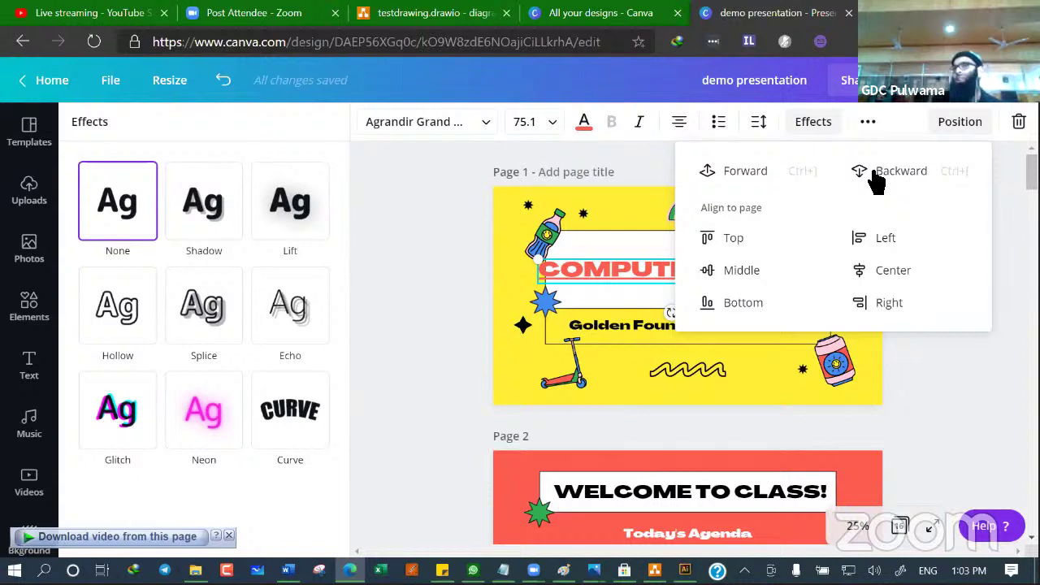
pyautogui.click(744, 240)
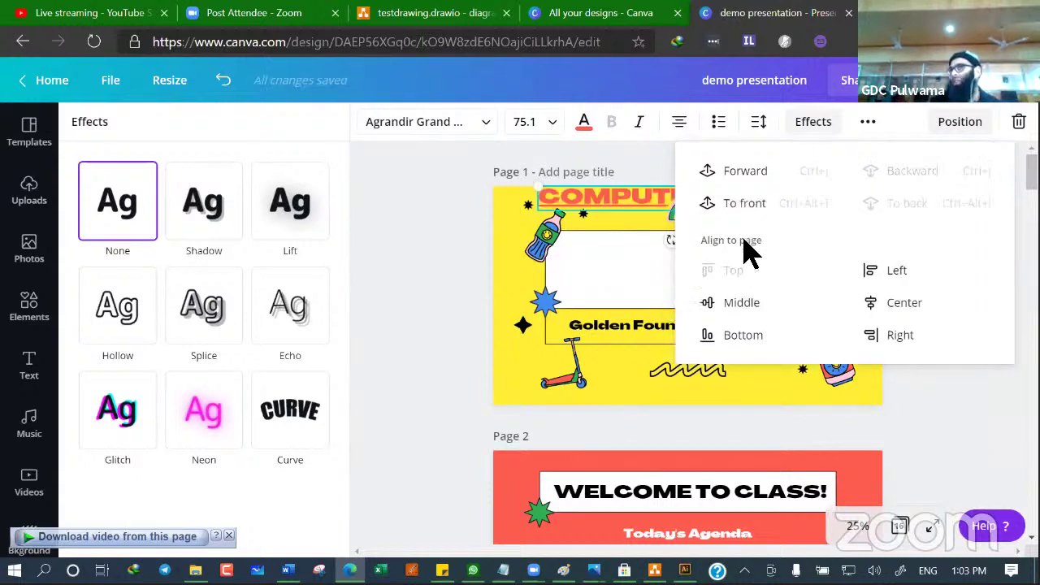
pyautogui.click(744, 312)
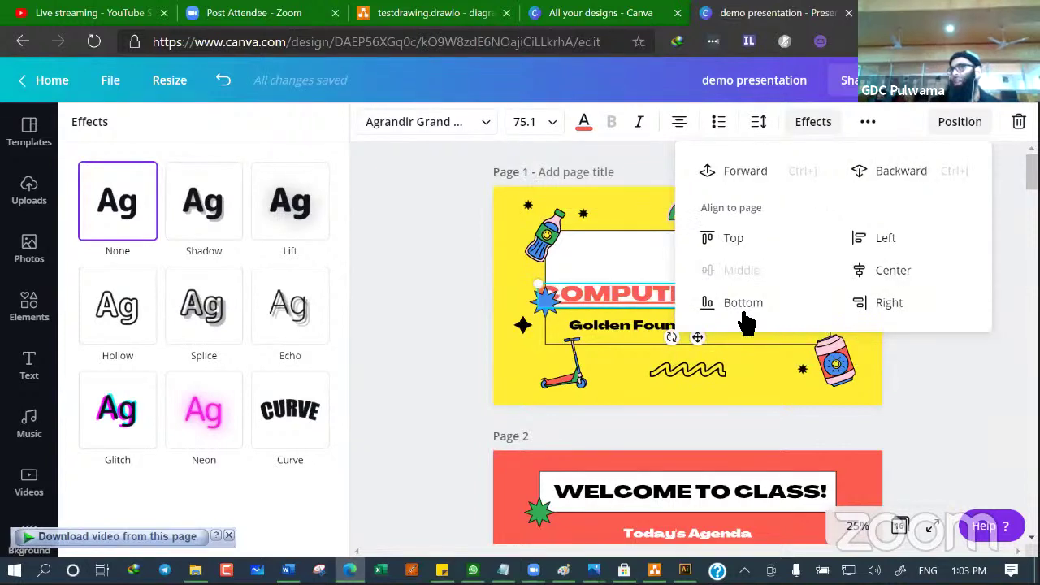
pyautogui.click(742, 315)
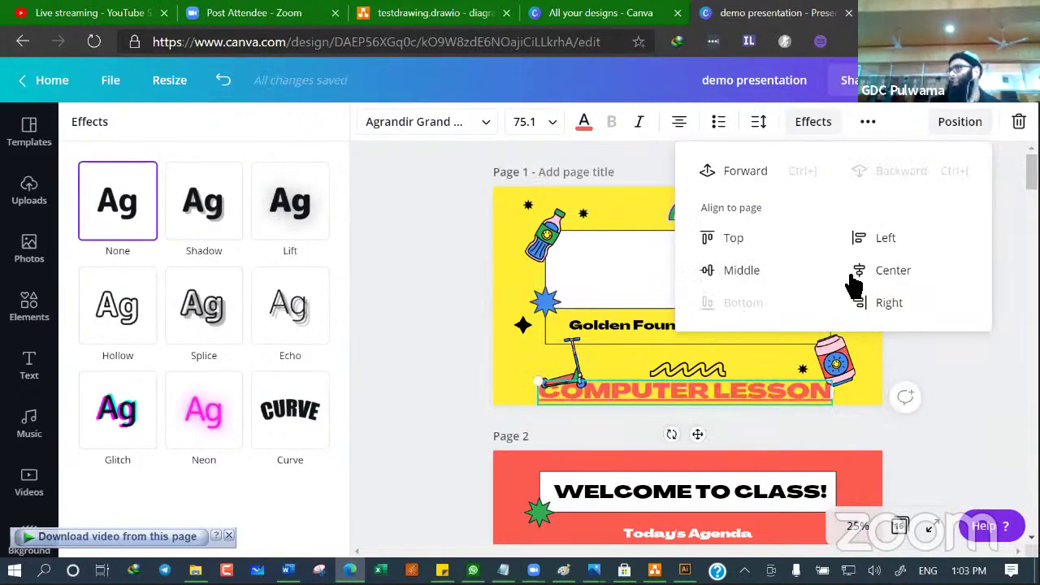
pyautogui.click(889, 252)
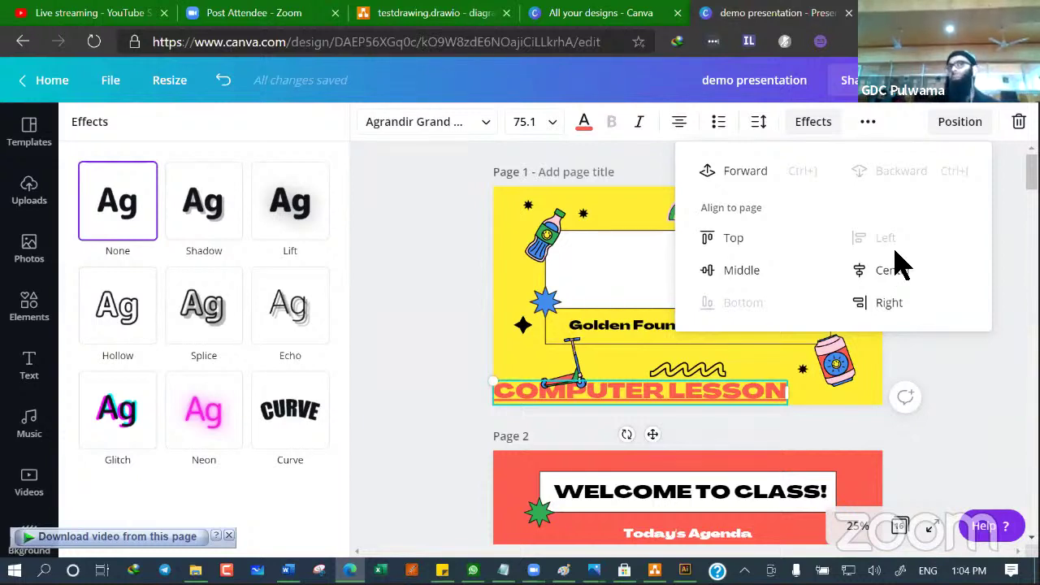
pyautogui.click(968, 135)
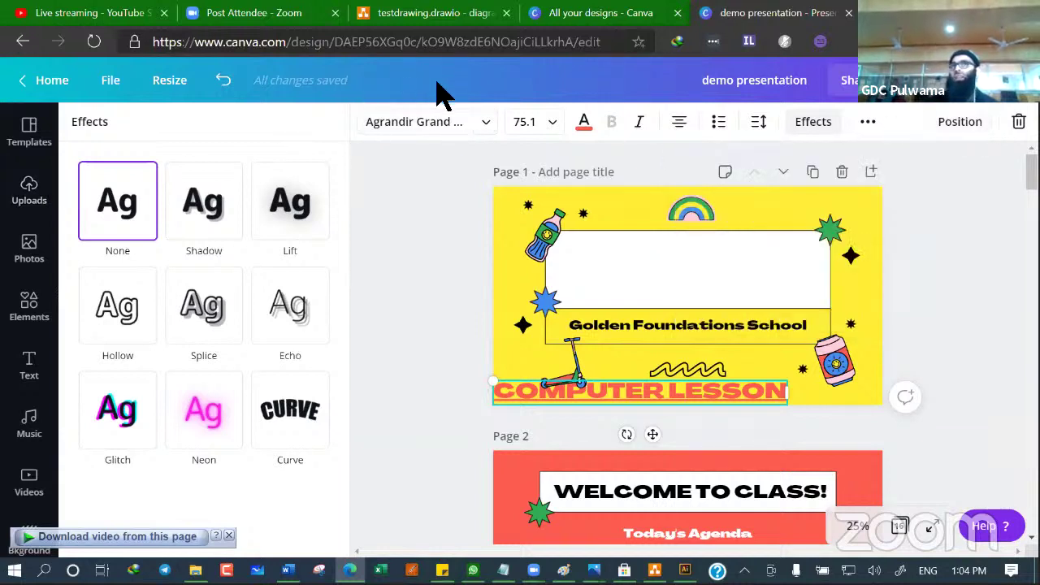
# Step: Switch from Uploads to the Text panel and scroll through the font combinations
pyautogui.click(29, 195)
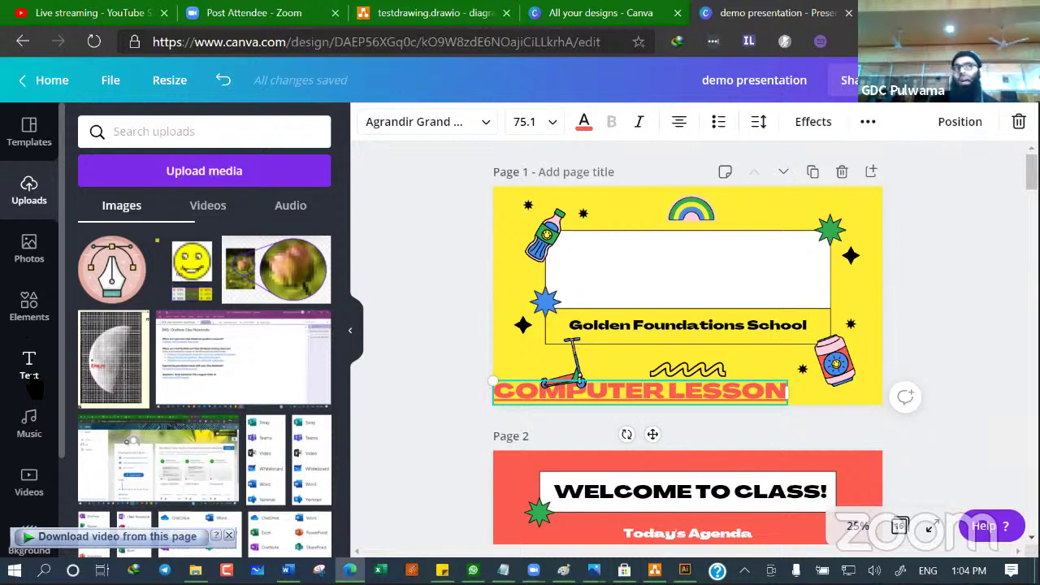
pyautogui.click(31, 380)
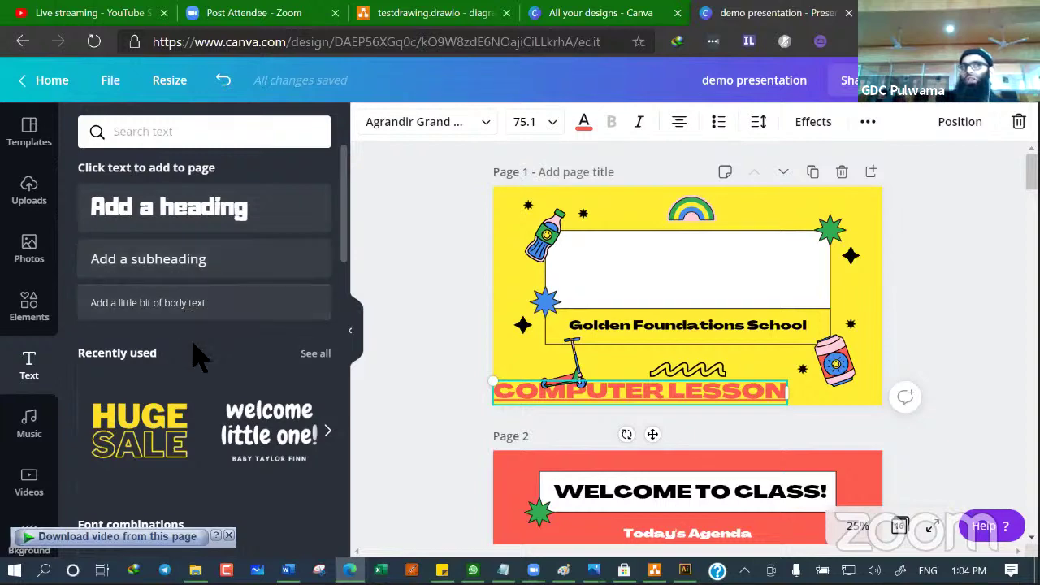
pyautogui.scroll(-2, 204, 374)
pyautogui.scroll(-1, 204, 374)
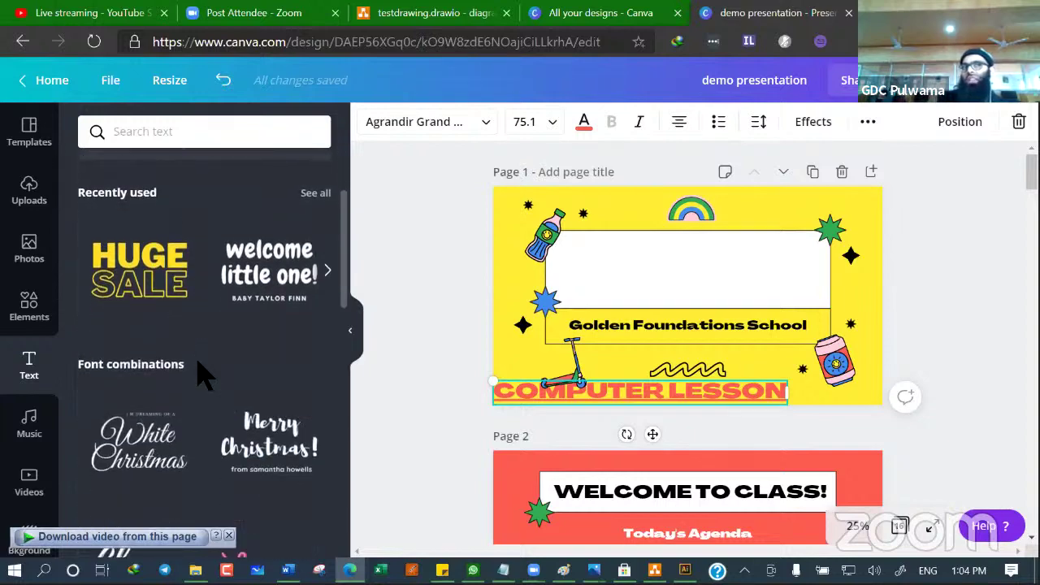
pyautogui.scroll(-2, 203, 374)
pyautogui.scroll(-4, 201, 374)
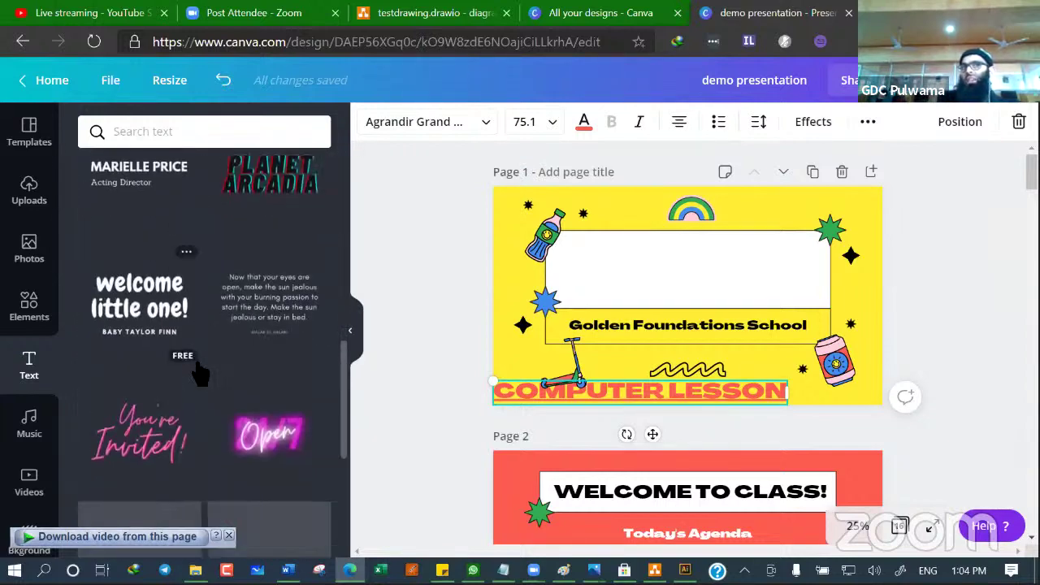
pyautogui.scroll(-5, 199, 372)
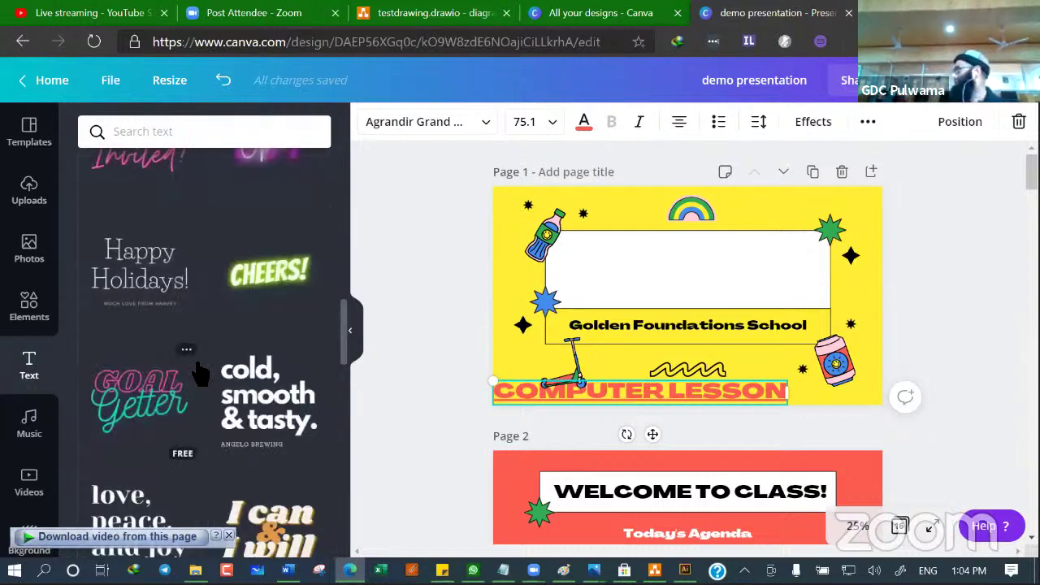
# Step: Add the Goal Getter text design and replace GOAL with 'MY'
pyautogui.click(130, 419)
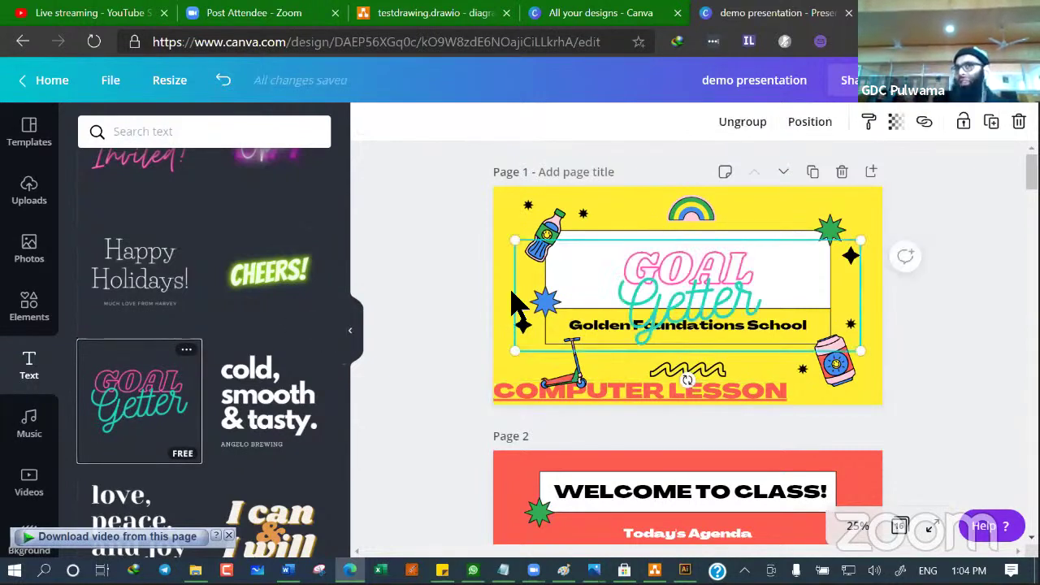
pyautogui.click(648, 276)
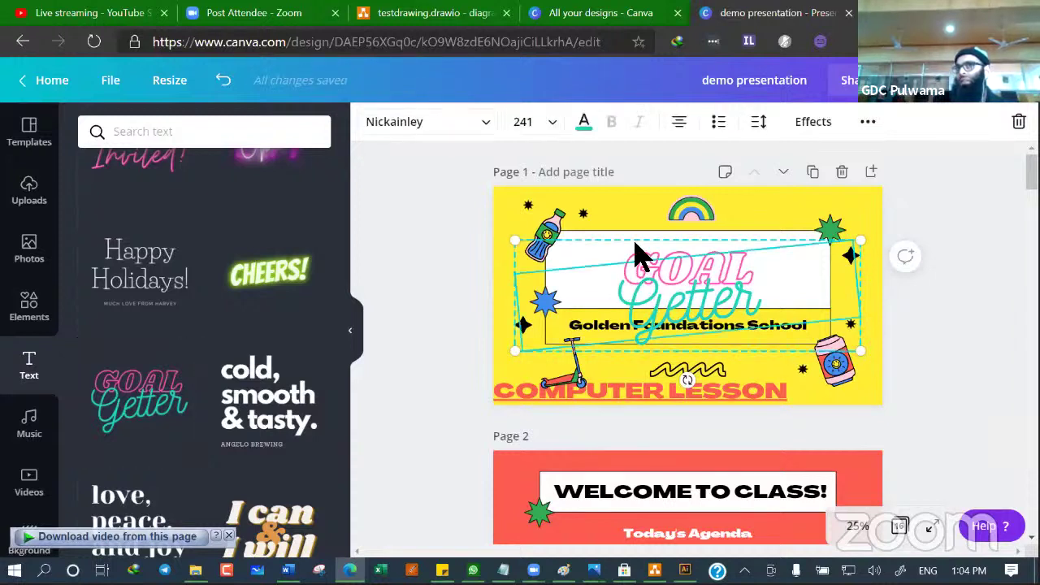
pyautogui.click(637, 253)
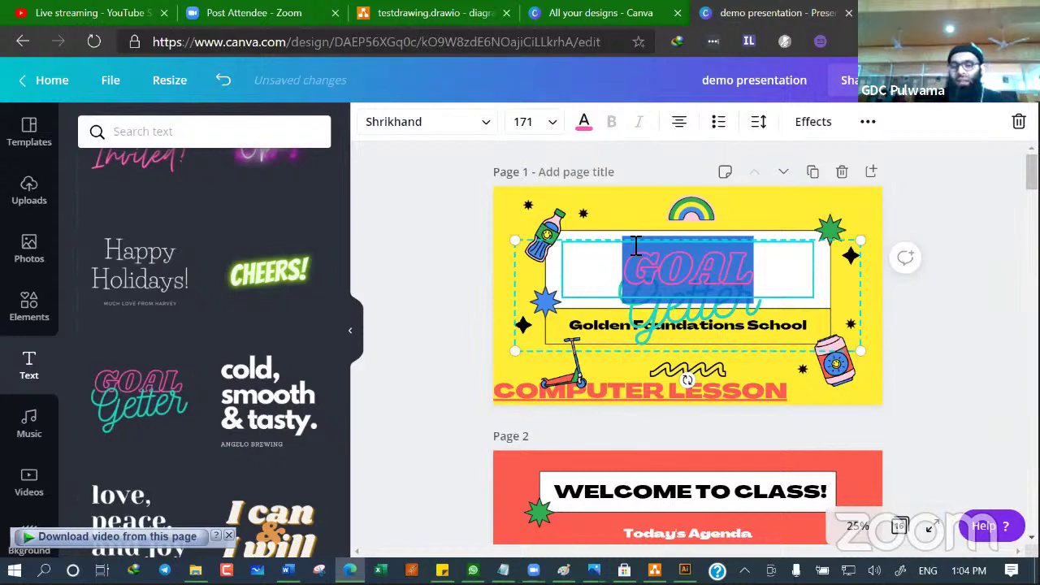
pyautogui.write('MY')
# Step: Replace the slanted Getter word with 'class' and deselect the design
pyautogui.click(667, 321)
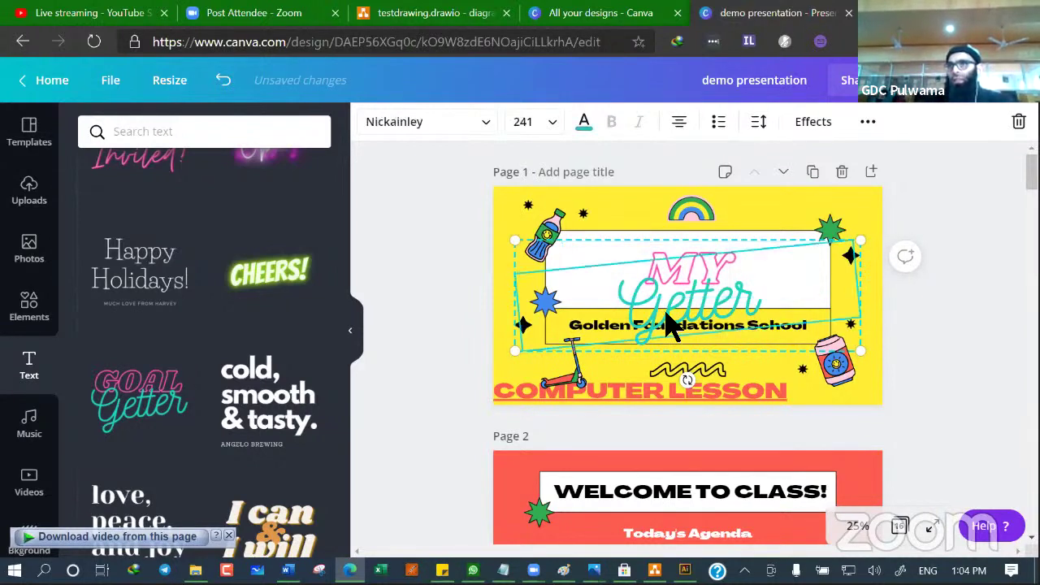
pyautogui.doubleClick(667, 315)
pyautogui.write('cla')
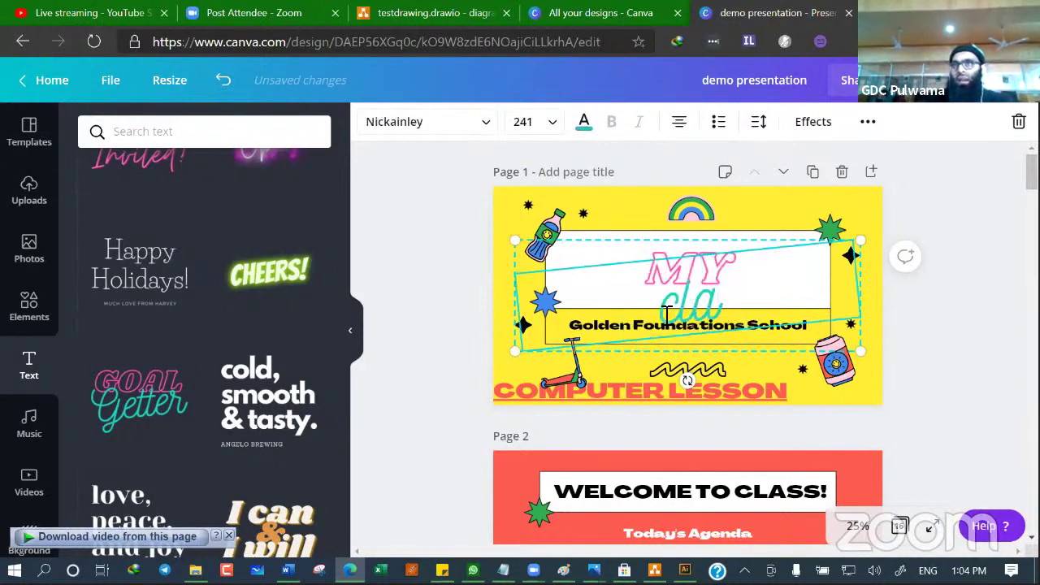
pyautogui.write('sss')
pyautogui.press('BackSpace')
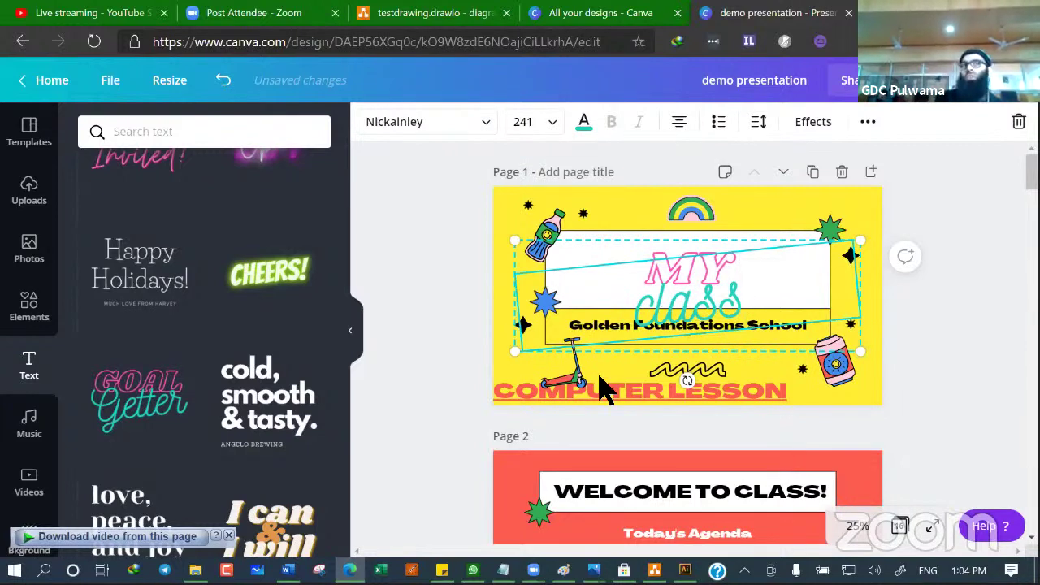
pyautogui.scroll(-2, 234, 437)
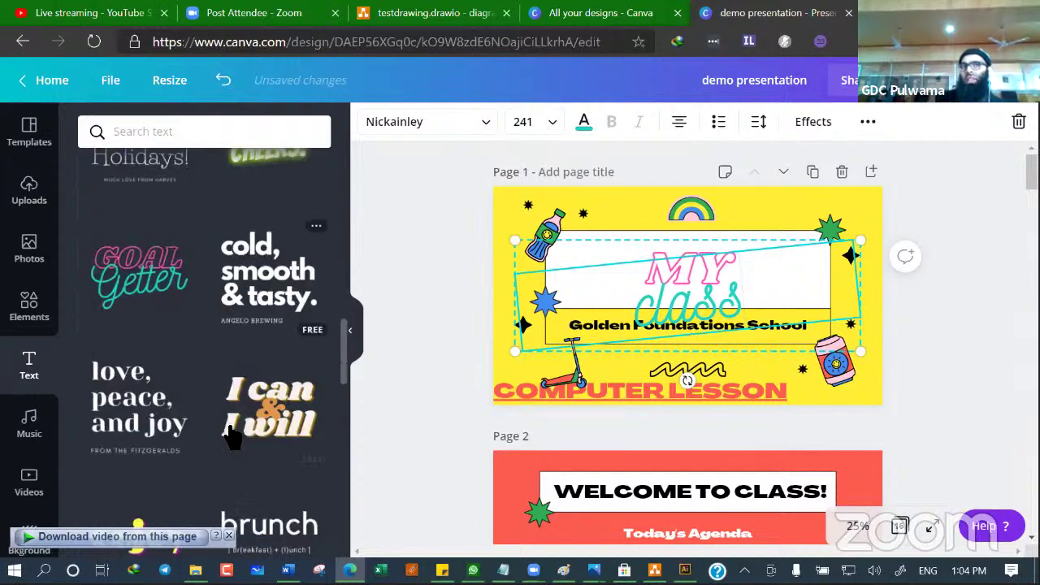
pyautogui.scroll(-1, 234, 438)
pyautogui.scroll(-5, 233, 438)
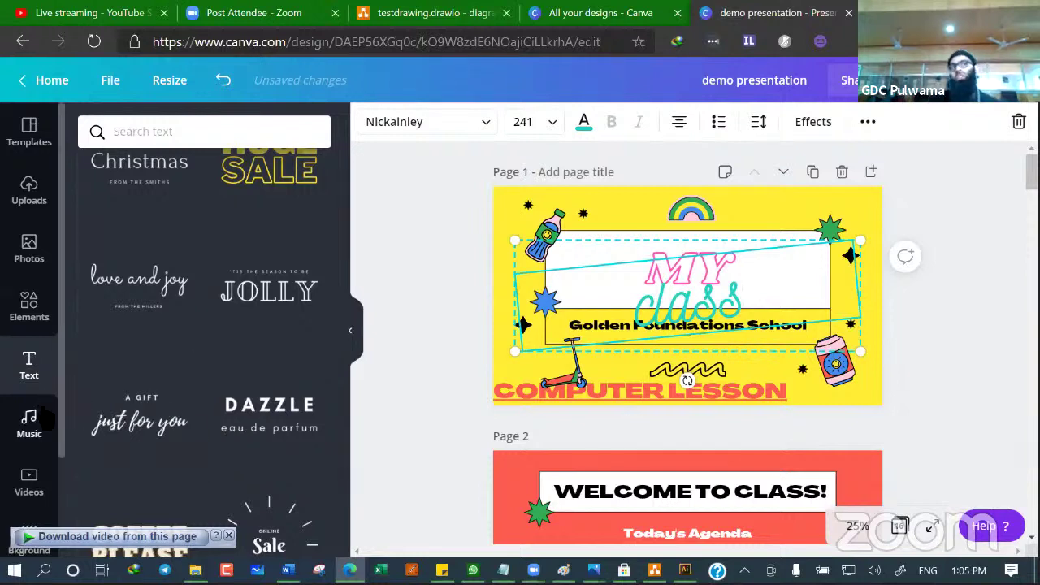
pyautogui.click(642, 219)
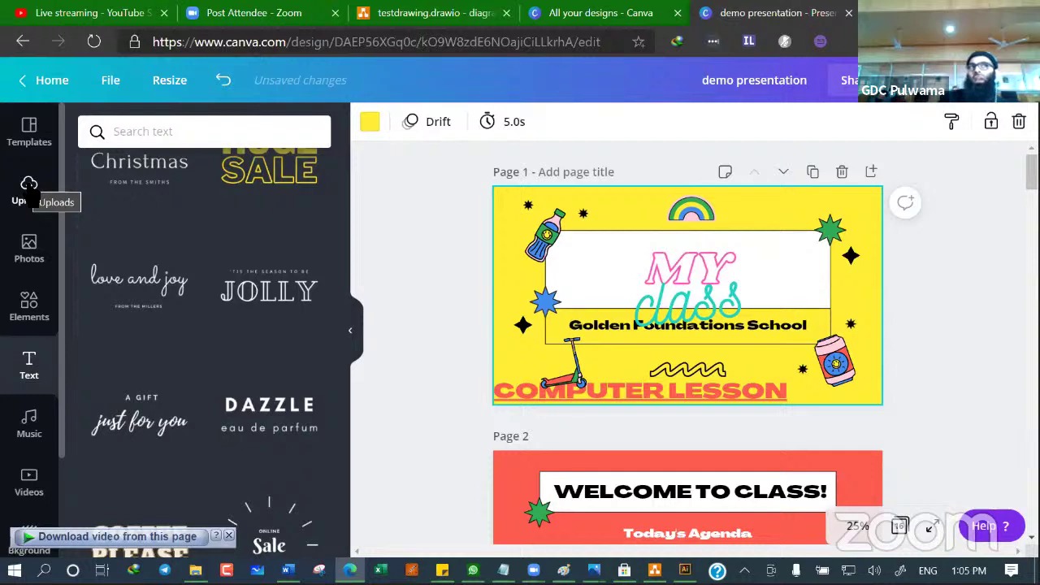
# Step: Open the Uploads panel and scroll through the uploaded images
pyautogui.click(28, 188)
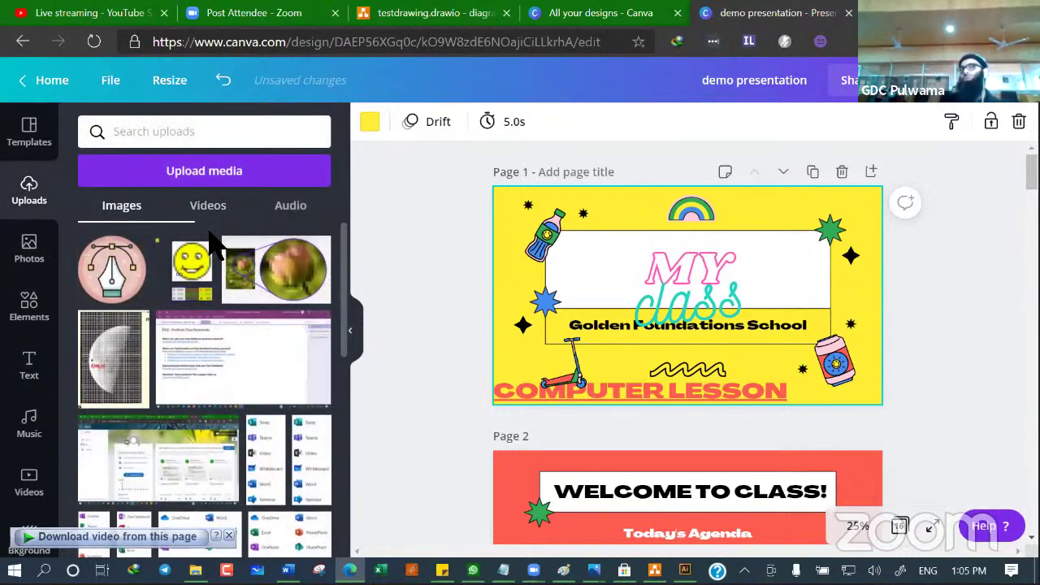
pyautogui.scroll(-5, 209, 329)
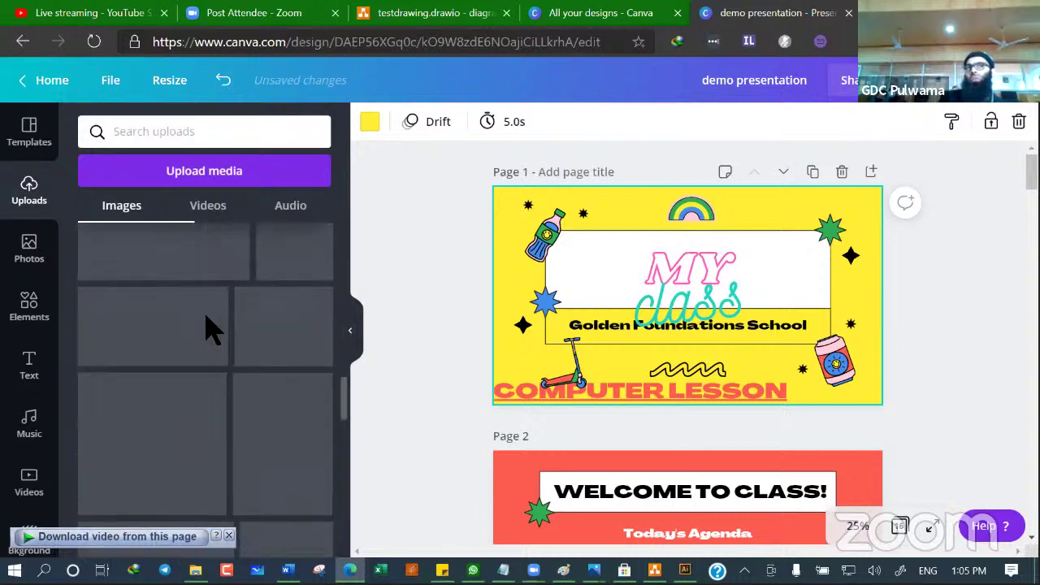
pyautogui.scroll(-1, 209, 329)
pyautogui.scroll(3, 209, 329)
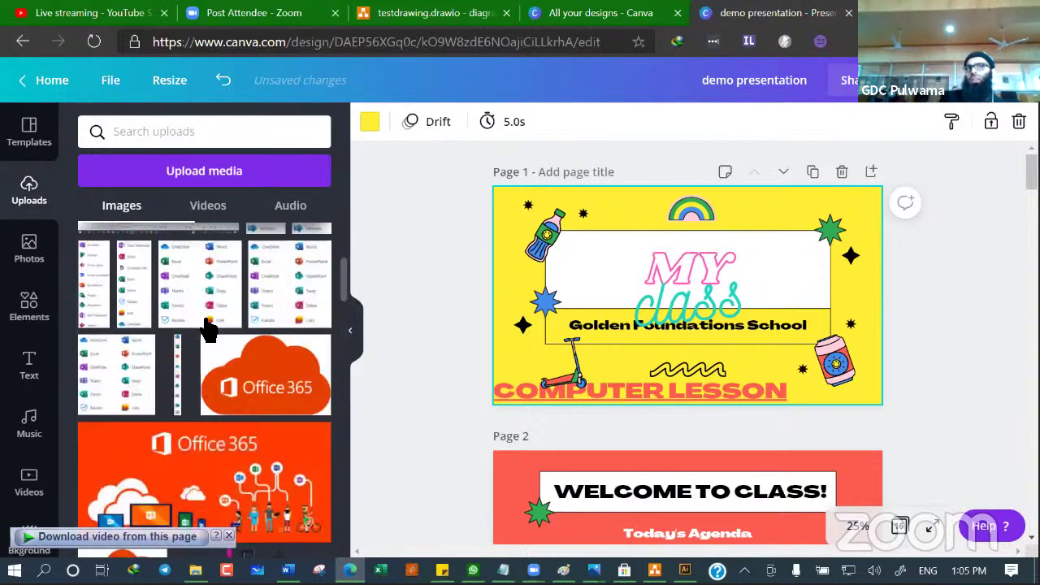
pyautogui.scroll(3, 209, 329)
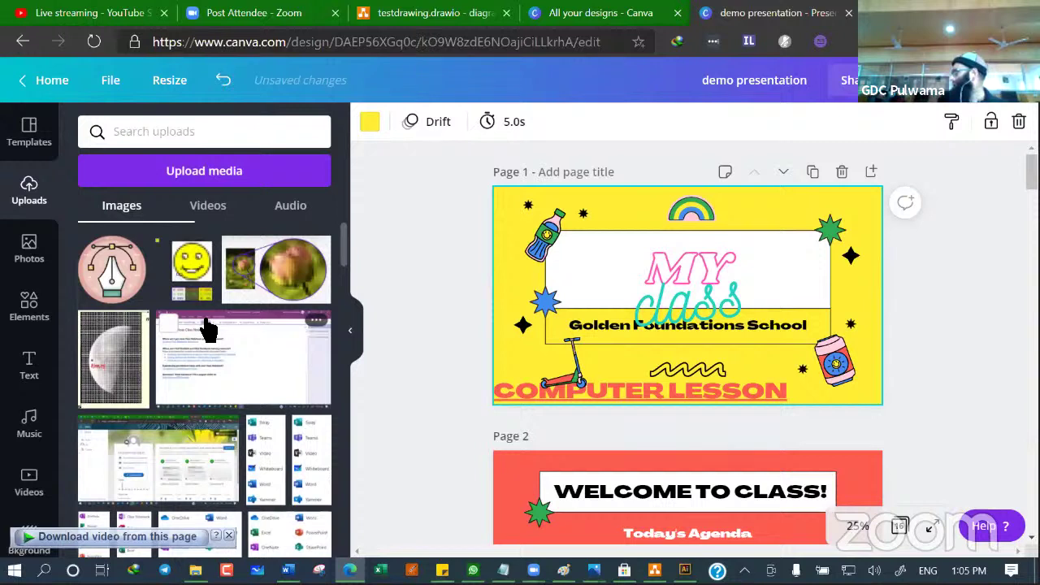
# Step: Upload the autodraw elephant image from Downloads and drag it onto the title slide
pyautogui.click(201, 174)
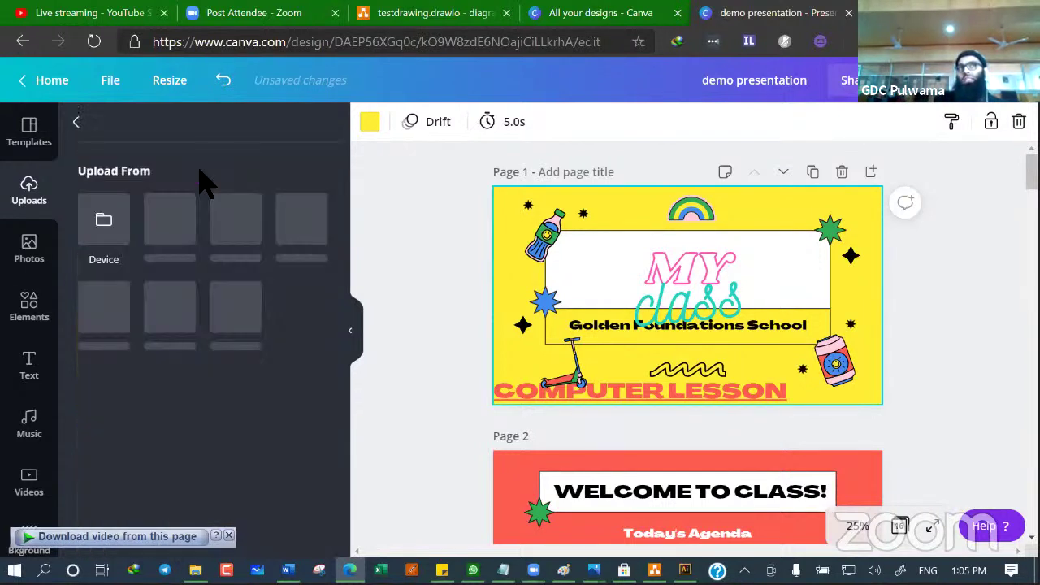
pyautogui.click(122, 234)
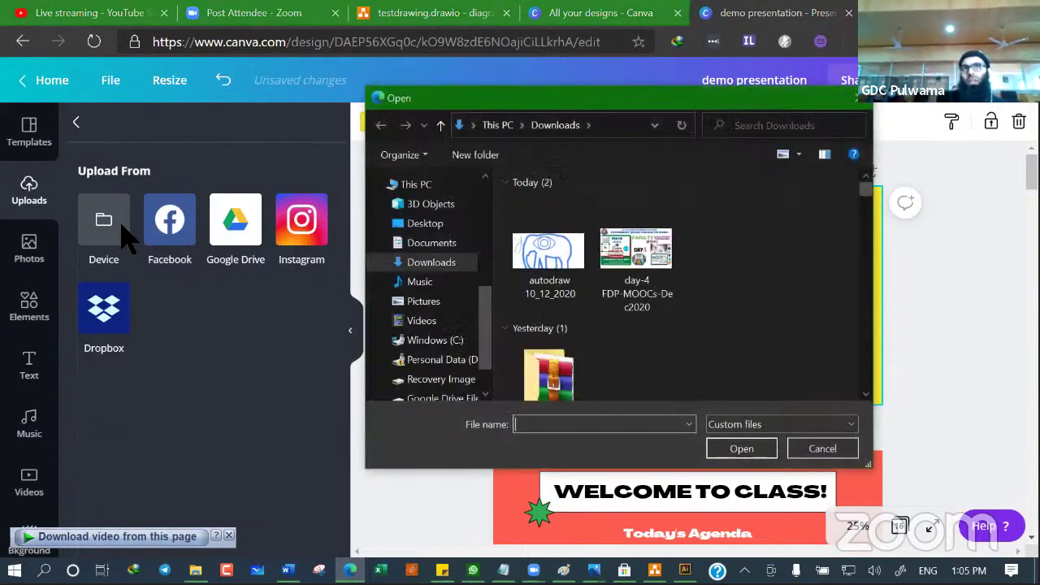
pyautogui.doubleClick(549, 258)
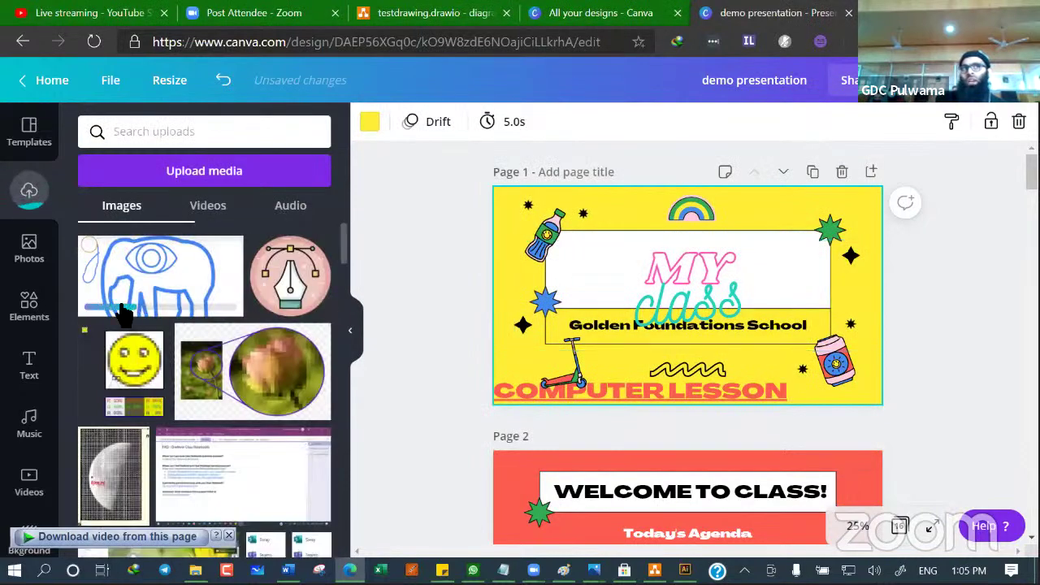
pyautogui.moveTo(136, 280); pyautogui.dragTo(600, 289)
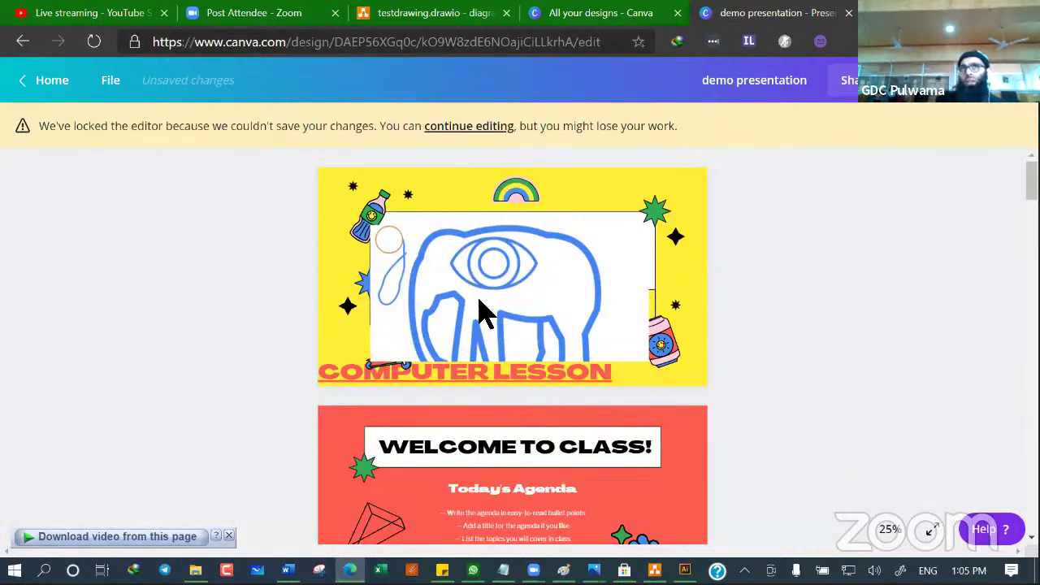
# Step: Resume editing and shrink the elephant drawing into the top white box above the school name
pyautogui.click(460, 129)
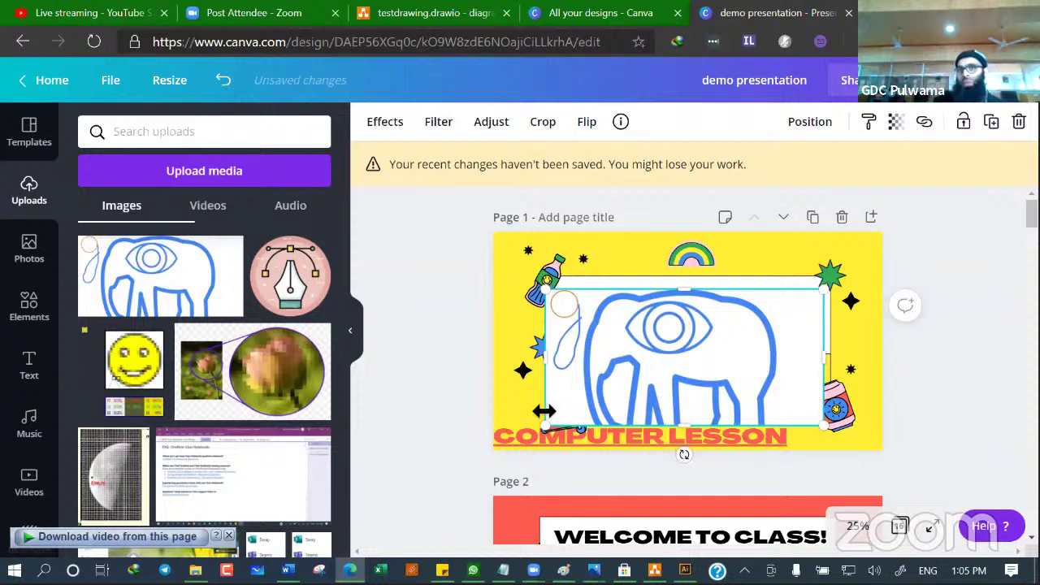
pyautogui.moveTo(552, 427); pyautogui.dragTo(650, 374)
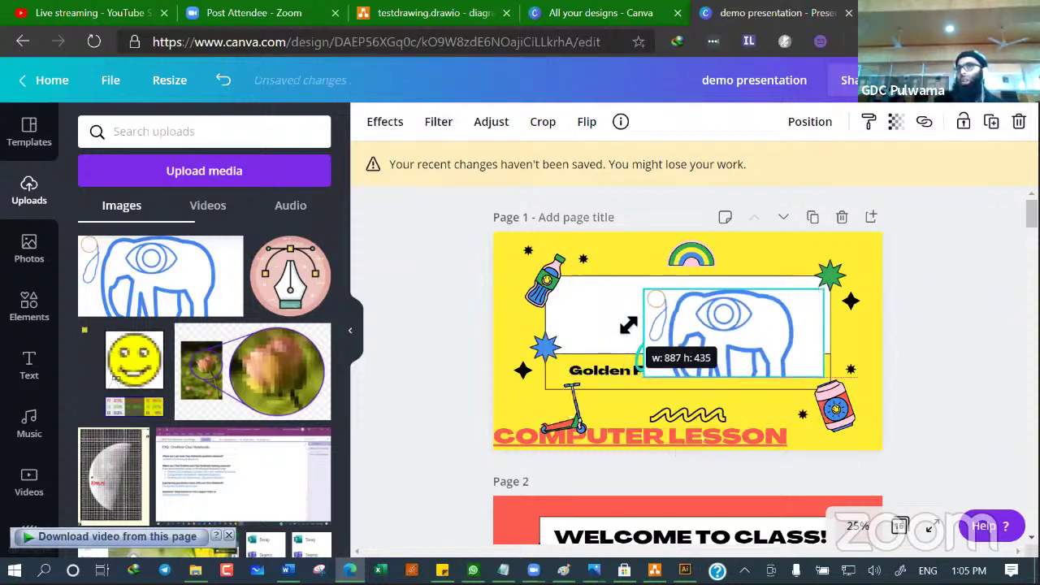
pyautogui.moveTo(734, 334)
pyautogui.mouseDown()
pyautogui.moveTo(734, 309)
pyautogui.moveTo(687, 285)
pyautogui.mouseUp()
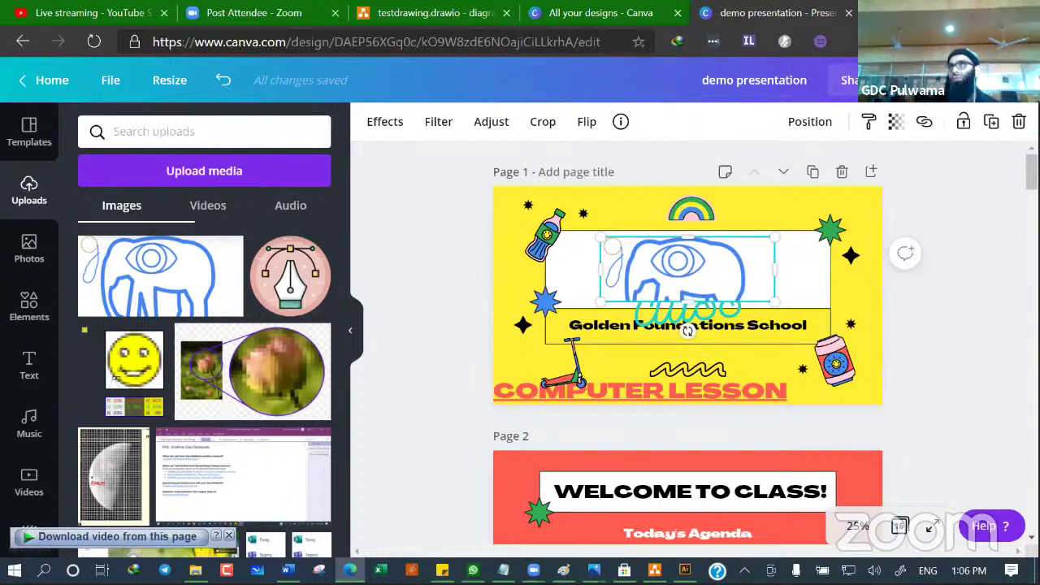
# Step: In a new tab, search Google Images for 'elephant'
pyautogui.hotkey('ctrl', 't')
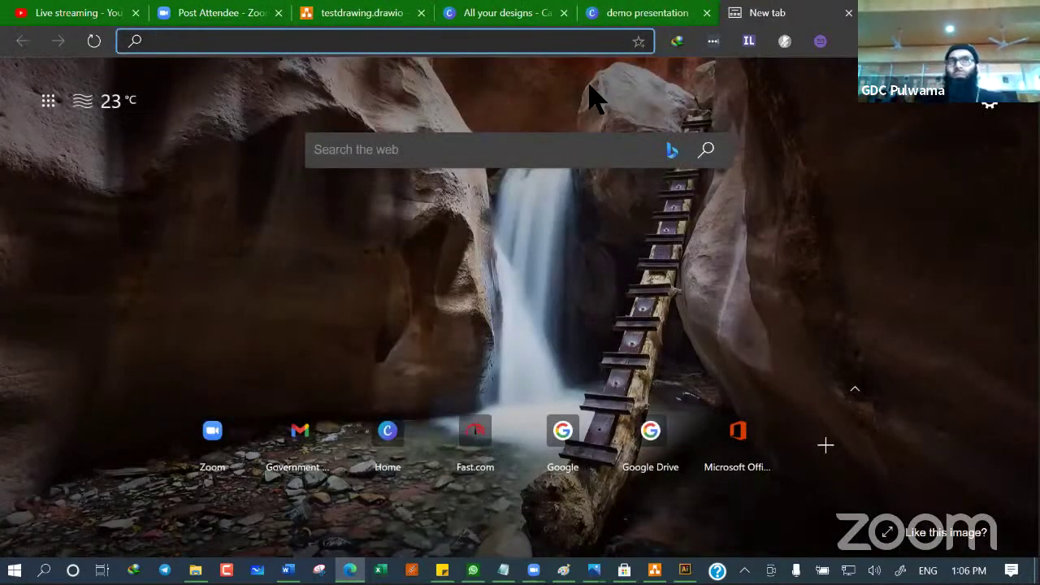
pyautogui.write('google')
pyautogui.press('Return')
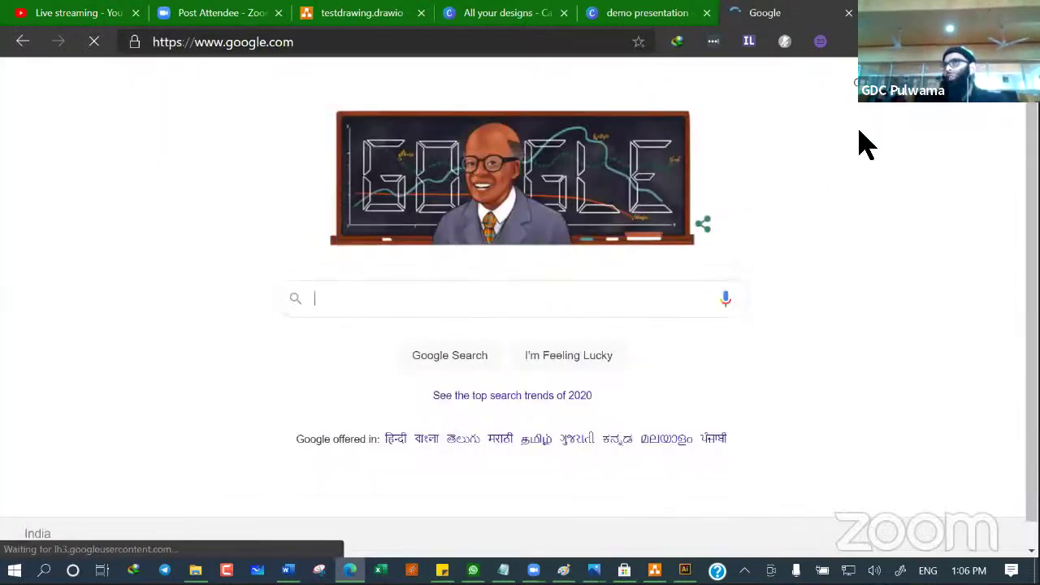
pyautogui.click(921, 96)
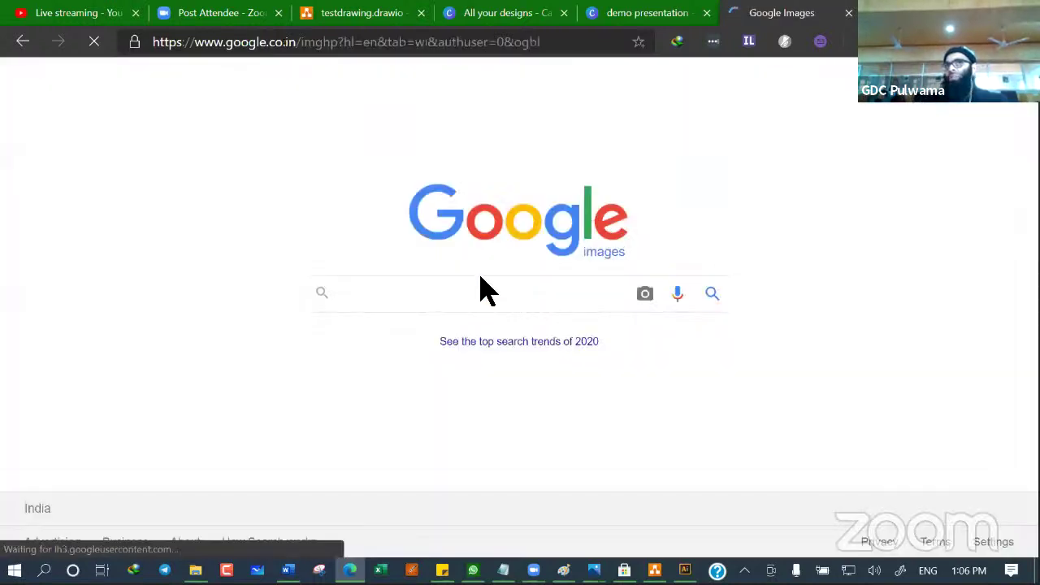
pyautogui.write('ele')
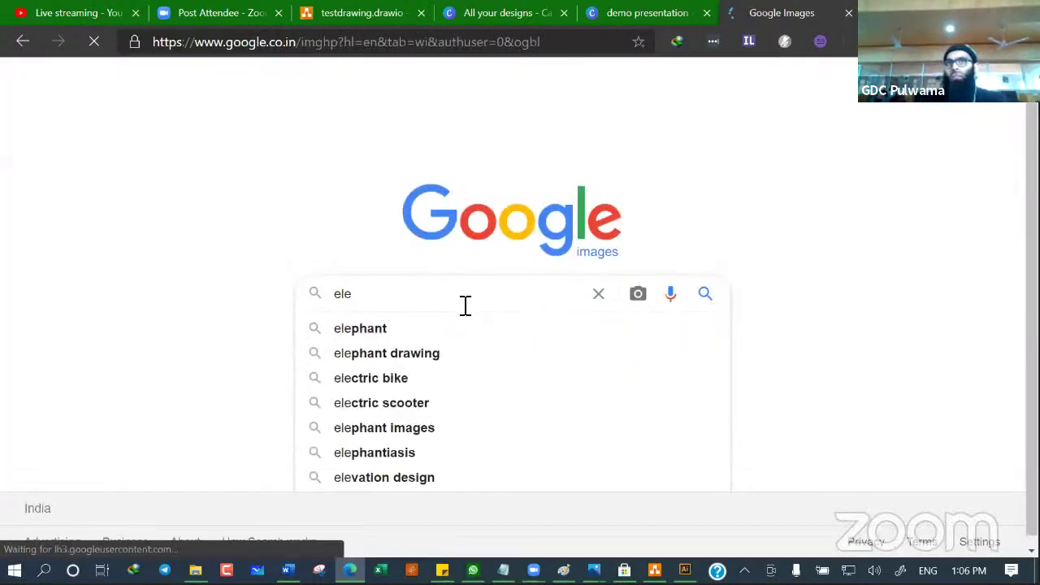
pyautogui.write('phant')
pyautogui.press('Return')
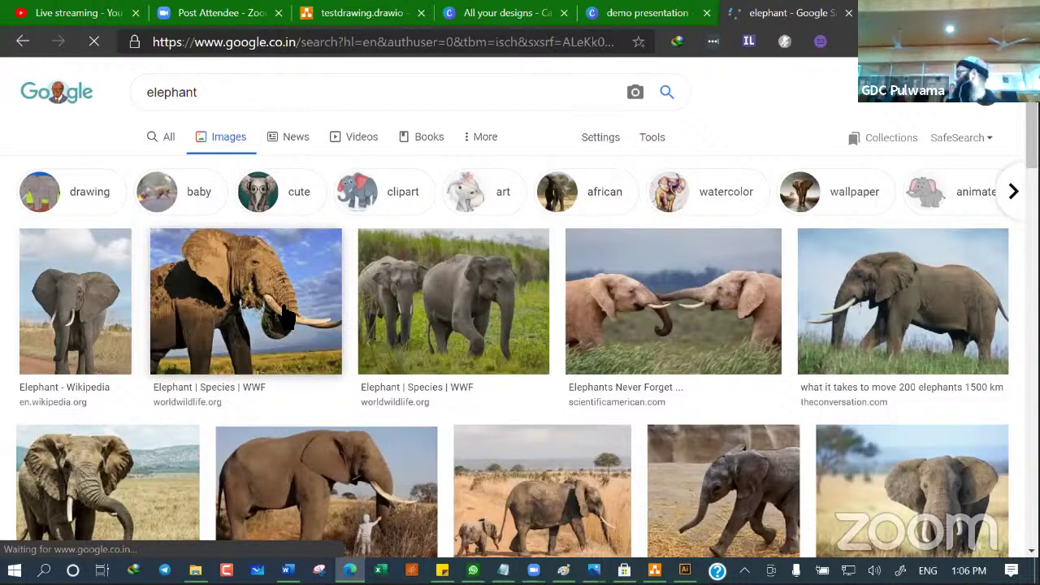
# Step: Preview the WWF elephant photo and copy the image to the clipboard
pyautogui.click(284, 313)
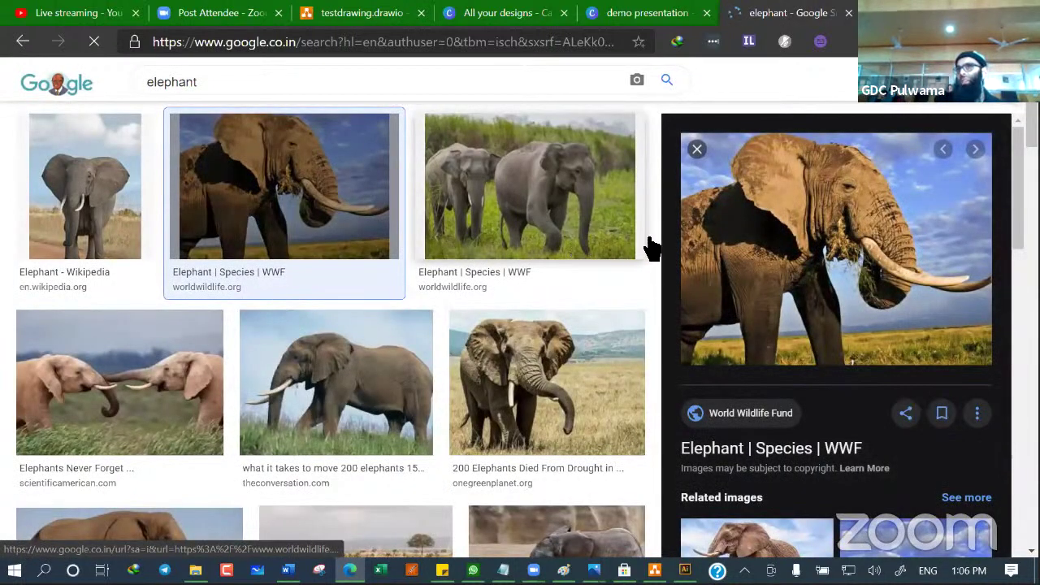
pyautogui.rightClick(779, 244)
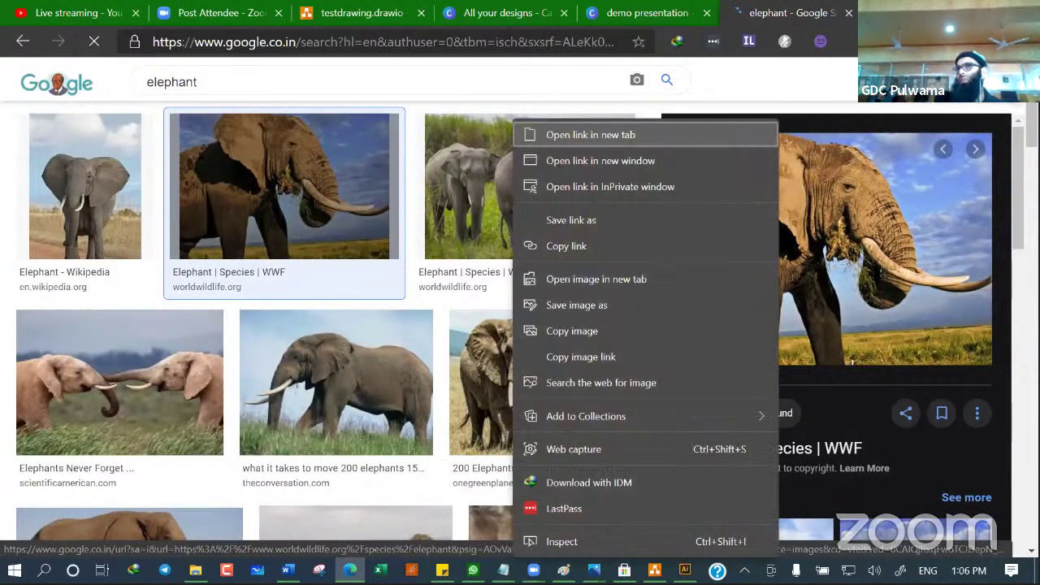
pyautogui.click(642, 329)
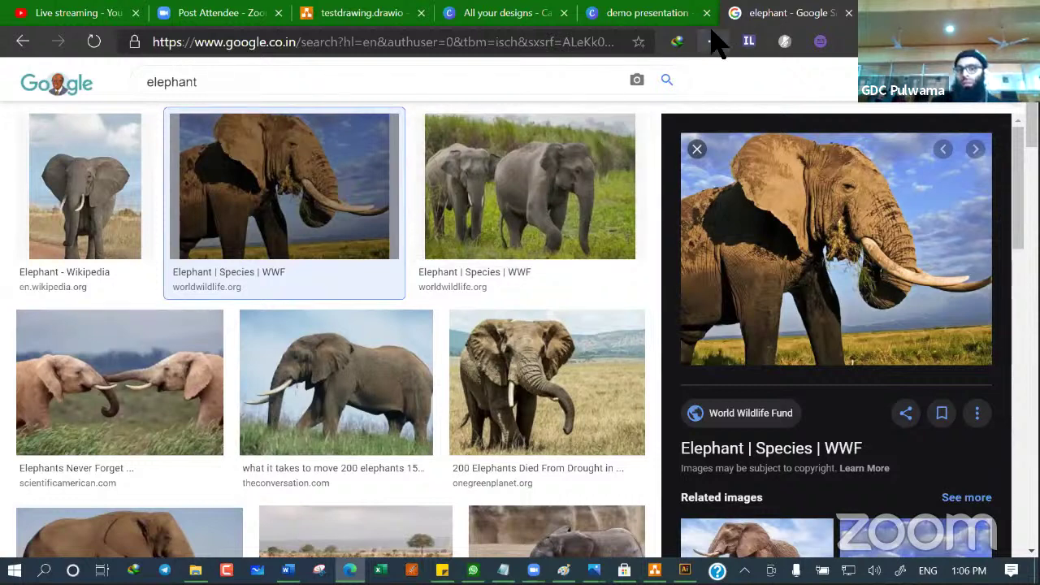
# Step: Paste the copied elephant photo into the Canva slide and shift it left over the box
pyautogui.click(685, 26)
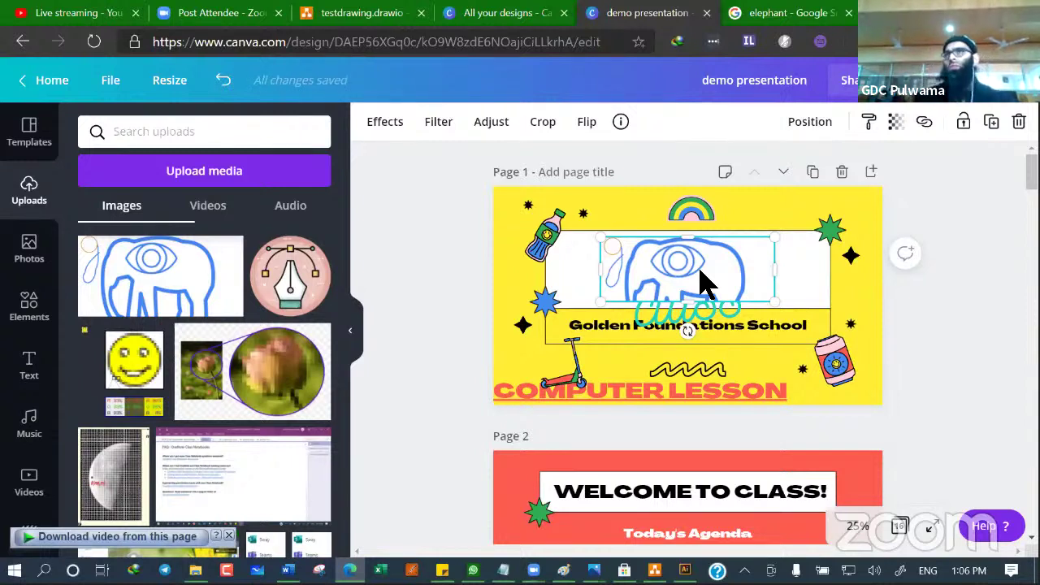
pyautogui.hotkey('ctrl', 'v')
pyautogui.moveTo(704, 280); pyautogui.dragTo(665, 289)
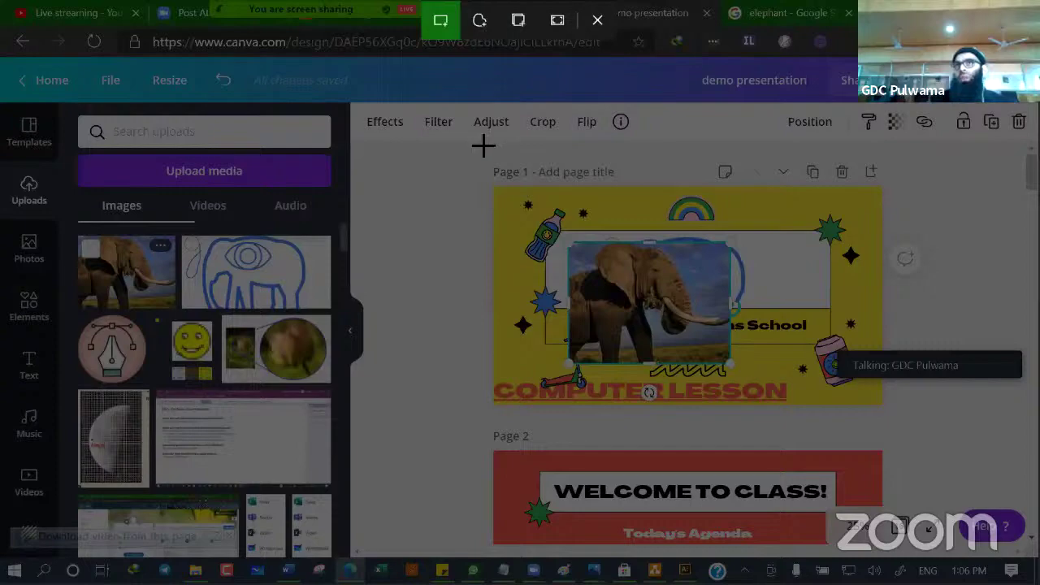
# Step: Snip a screenshot of the slide area and paste it onto the slide, nudged slightly right
pyautogui.moveTo(310, 134); pyautogui.dragTo(585, 376)
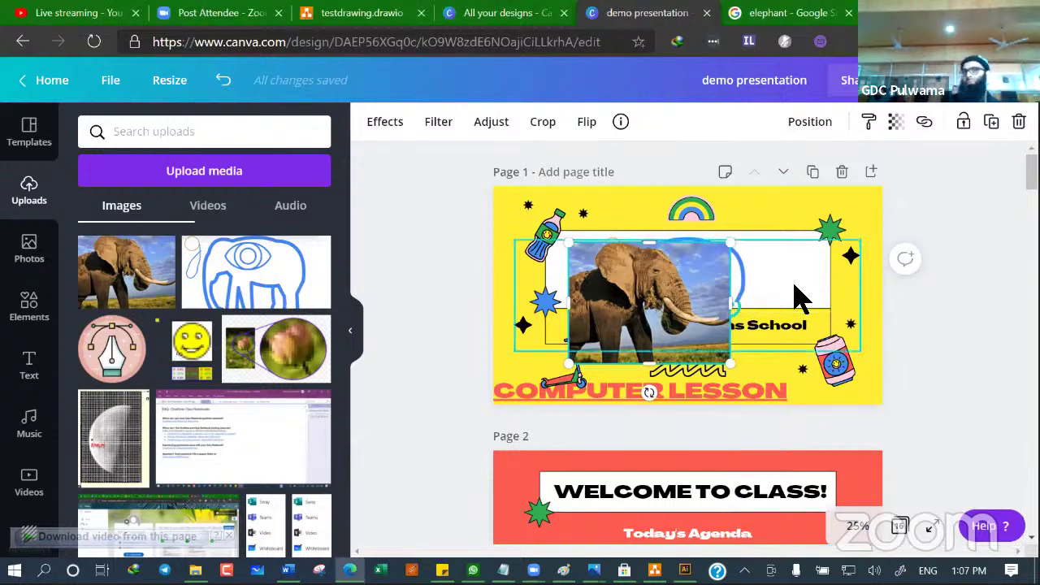
pyautogui.click(778, 221)
pyautogui.hotkey('ctrl', 'v')
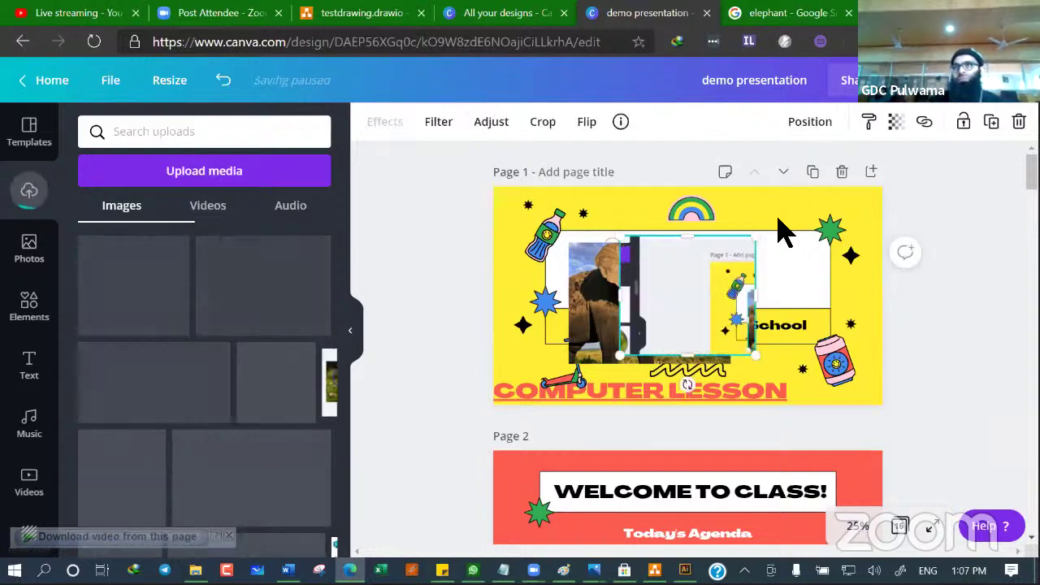
pyautogui.moveTo(707, 286); pyautogui.dragTo(729, 290)
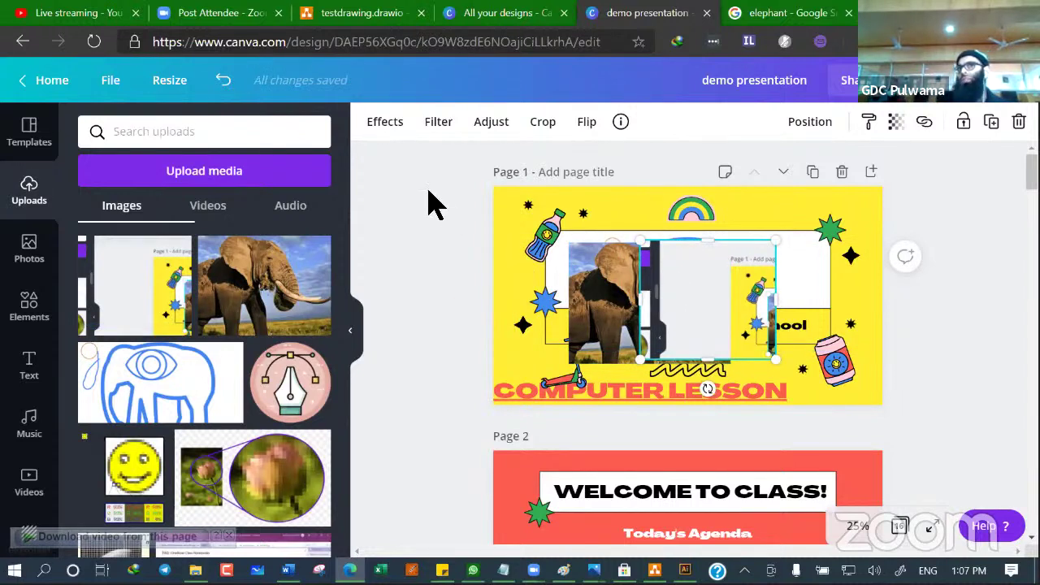
# Step: Browse the image Effects (Pixelate), Filters, Adjust, Crop and Flip options for the photo
pyautogui.click(388, 126)
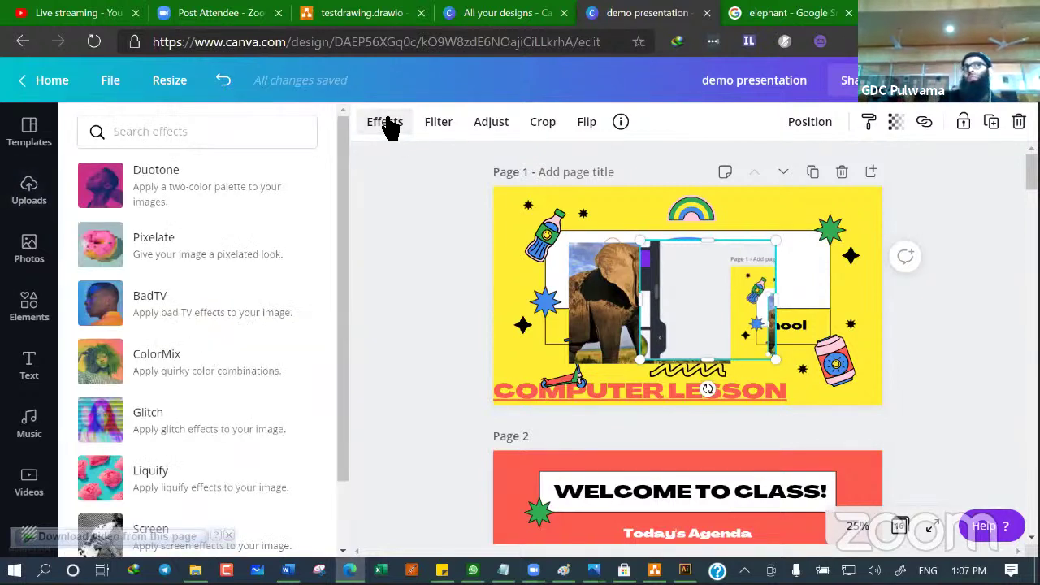
pyautogui.click(129, 265)
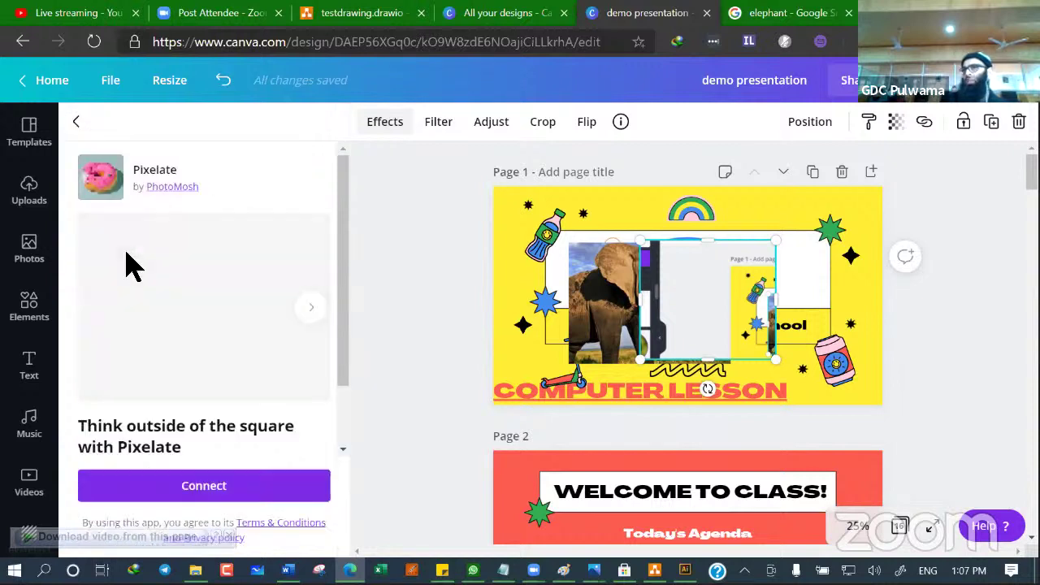
pyautogui.click(439, 126)
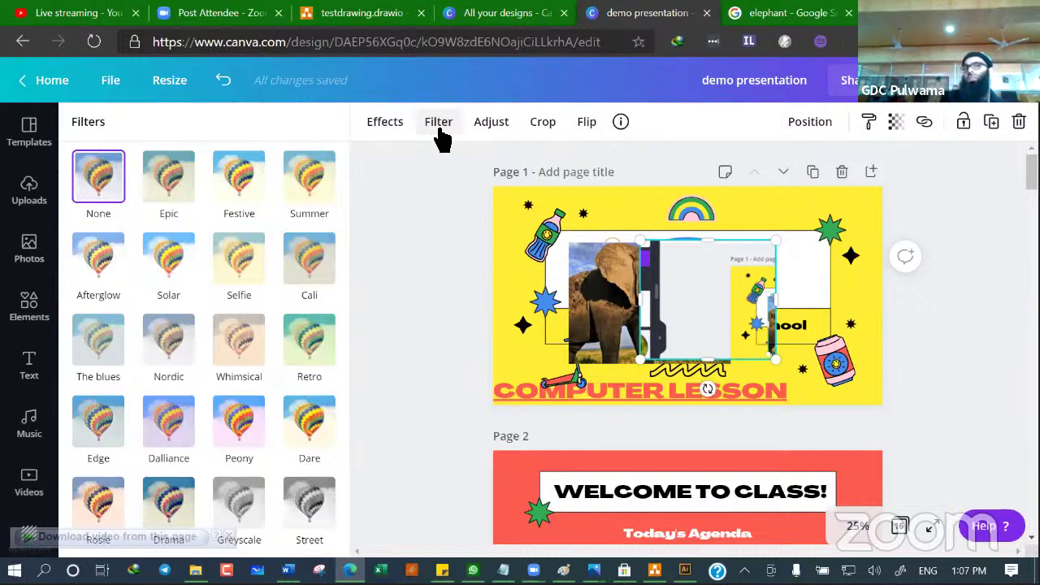
pyautogui.click(492, 126)
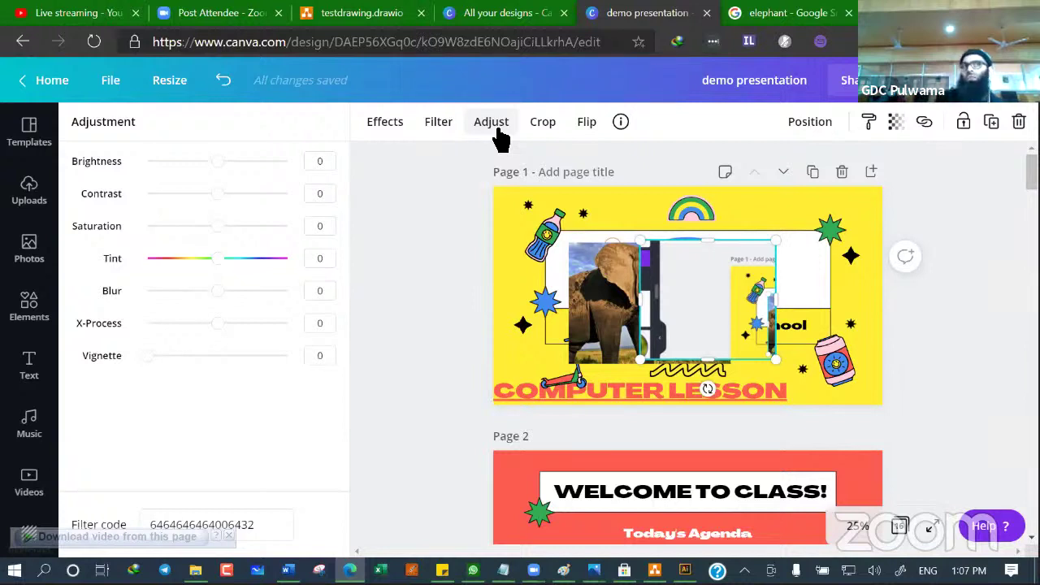
pyautogui.click(544, 130)
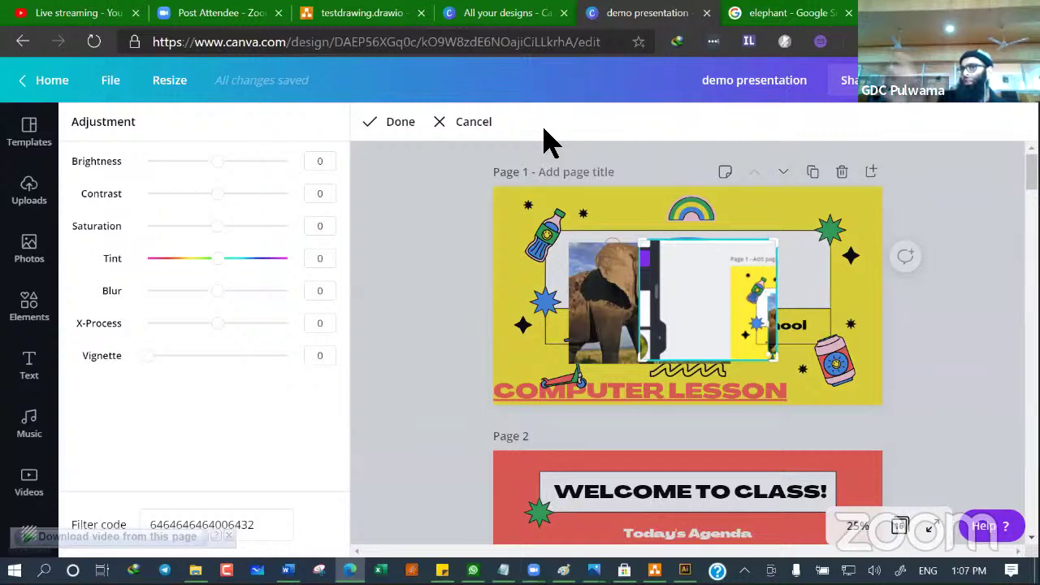
pyautogui.click(462, 124)
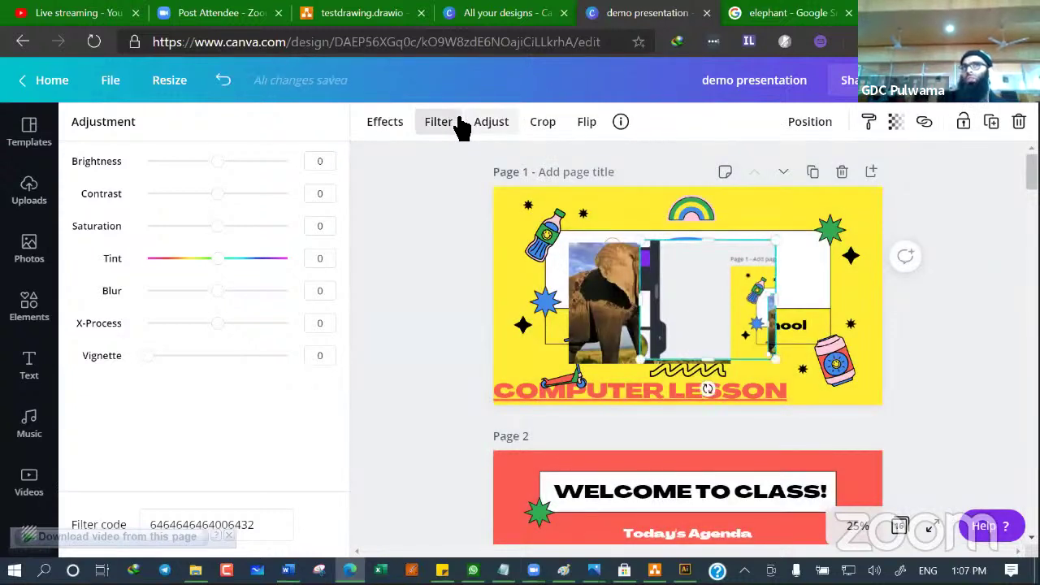
pyautogui.click(587, 122)
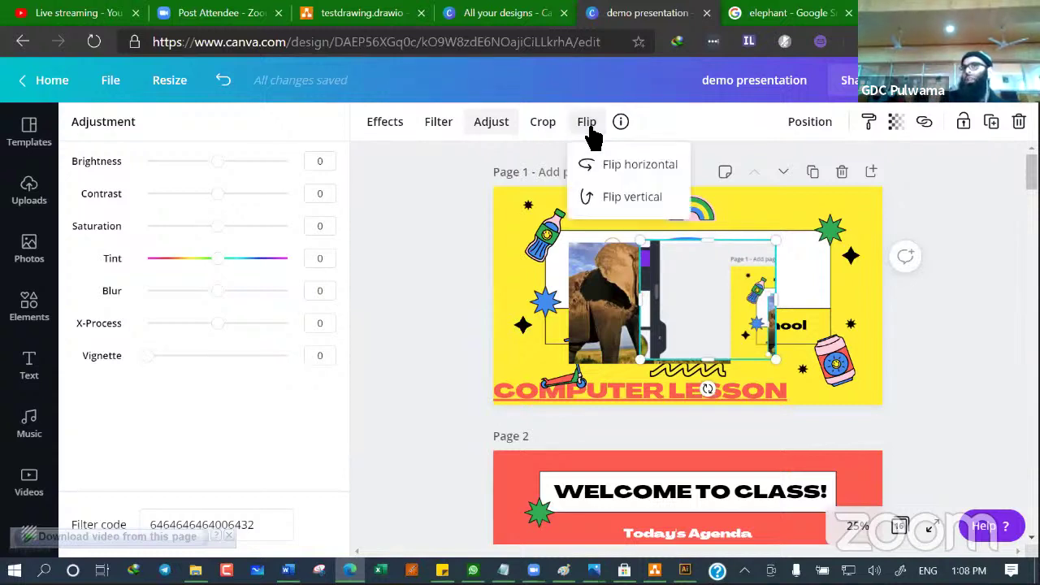
pyautogui.click(592, 196)
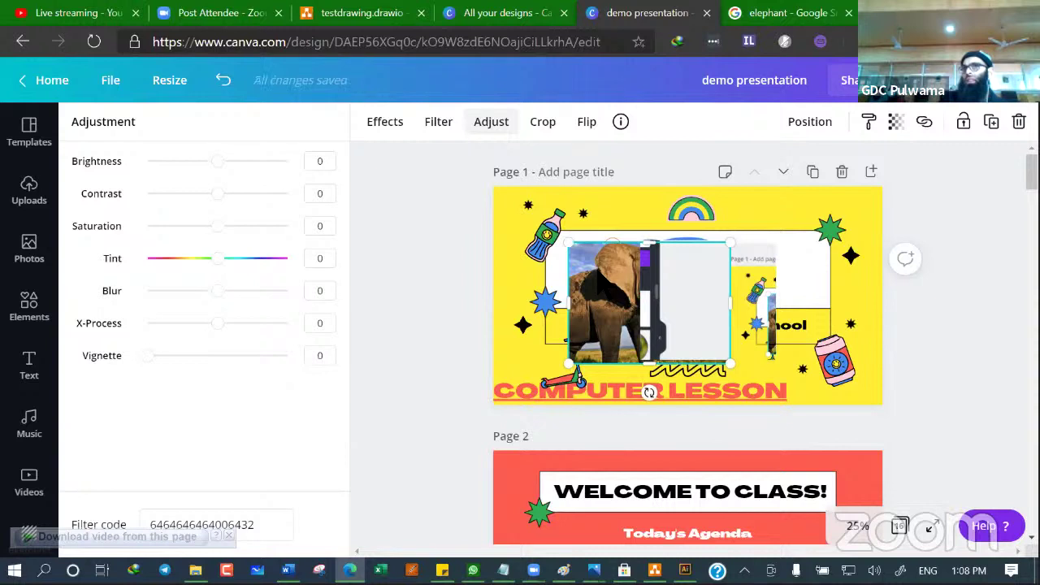
# Step: Remove the pasted screenshot and move the elephant photo to the slide's left edge
pyautogui.click(715, 317)
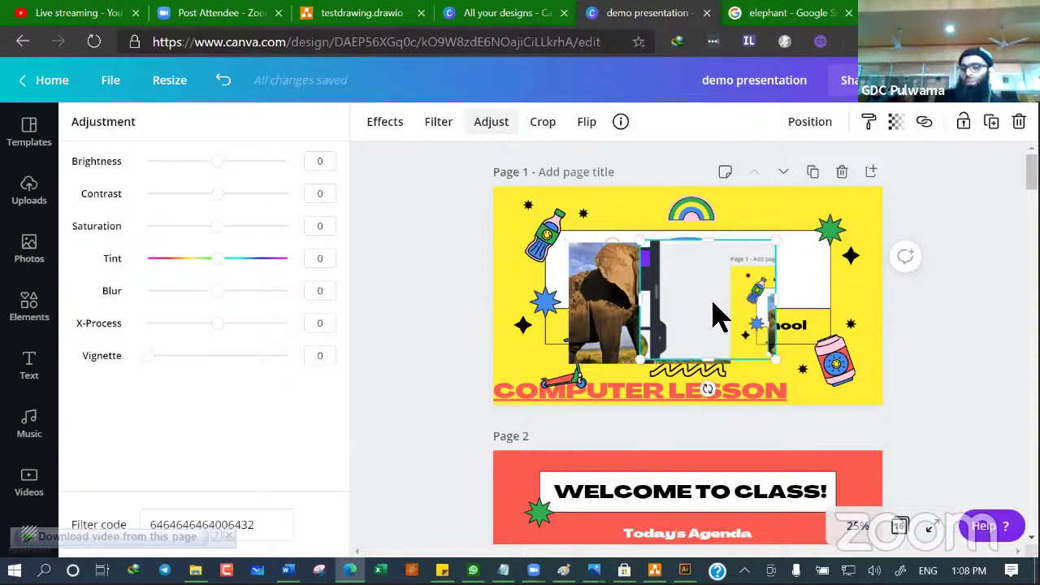
pyautogui.hotkey('ctrl', 'z')
pyautogui.moveTo(715, 313); pyautogui.dragTo(646, 309)
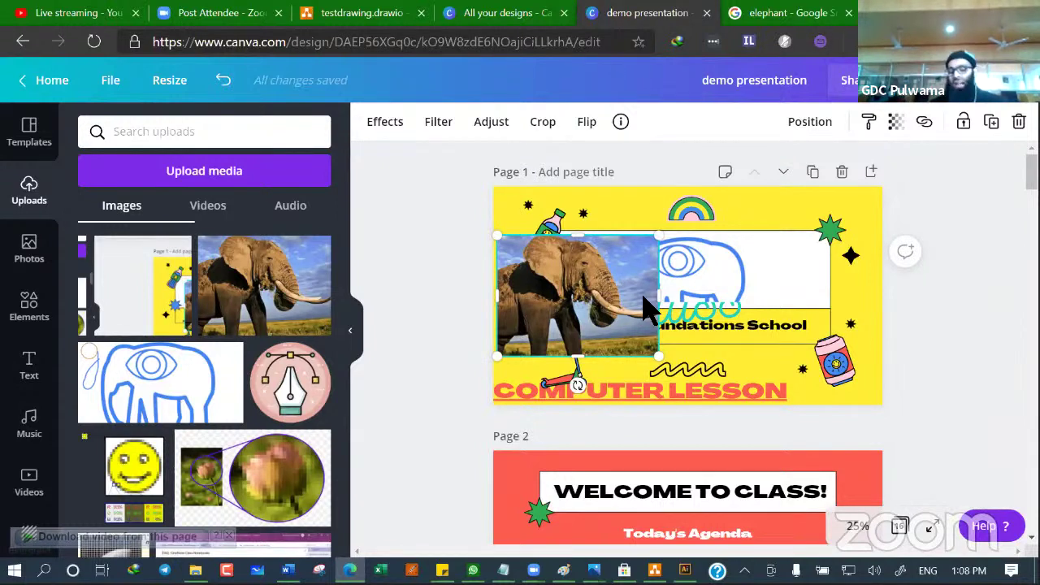
# Step: Duplicate the elephant photo onto the right side and flip the copy horizontally
pyautogui.moveTo(646, 309)
pyautogui.mouseDown()
pyautogui.moveTo(786, 293)
pyautogui.moveTo(837, 308)
pyautogui.mouseUp()
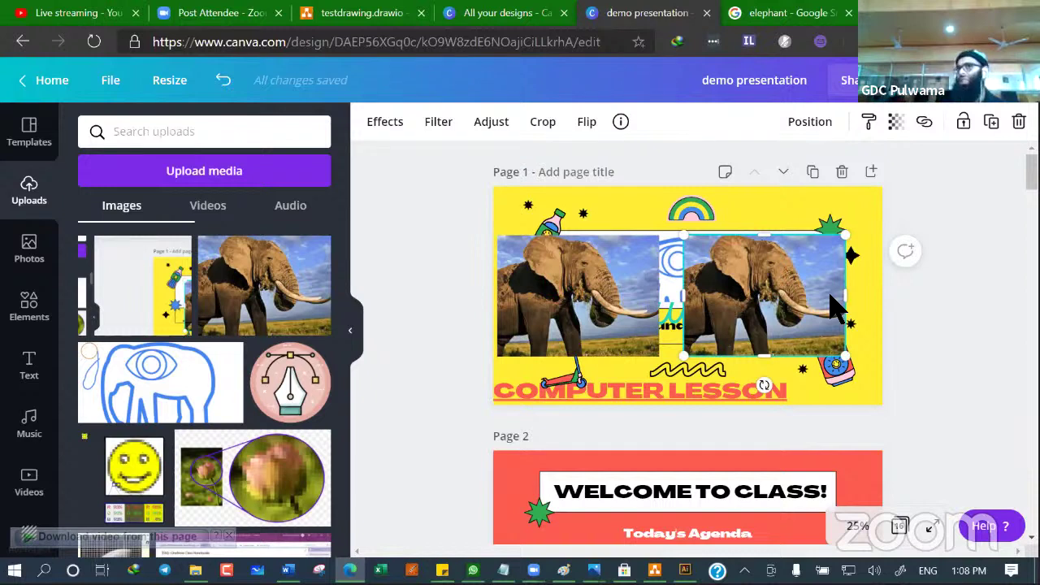
pyautogui.click(589, 128)
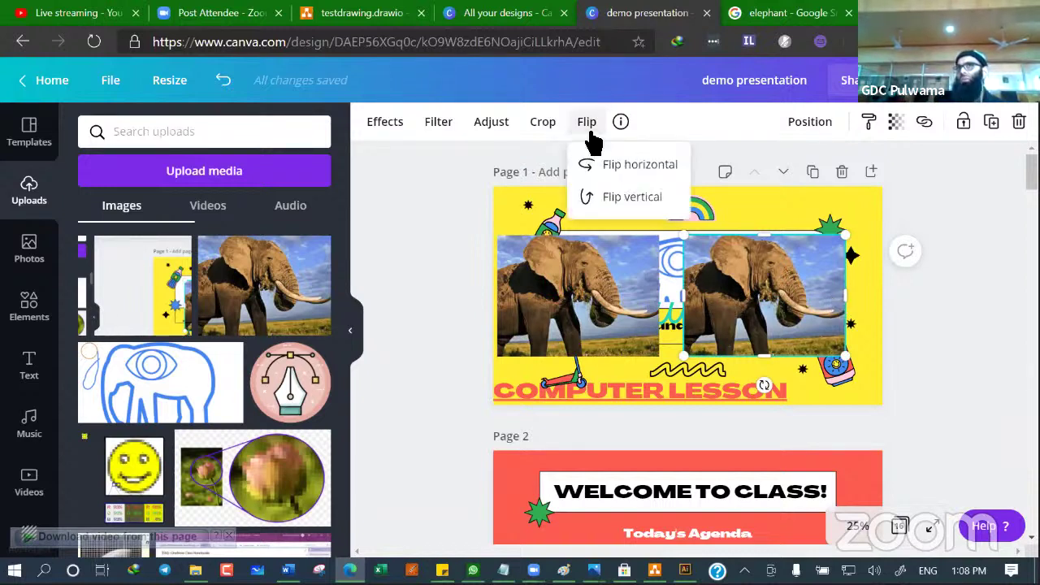
pyautogui.click(633, 172)
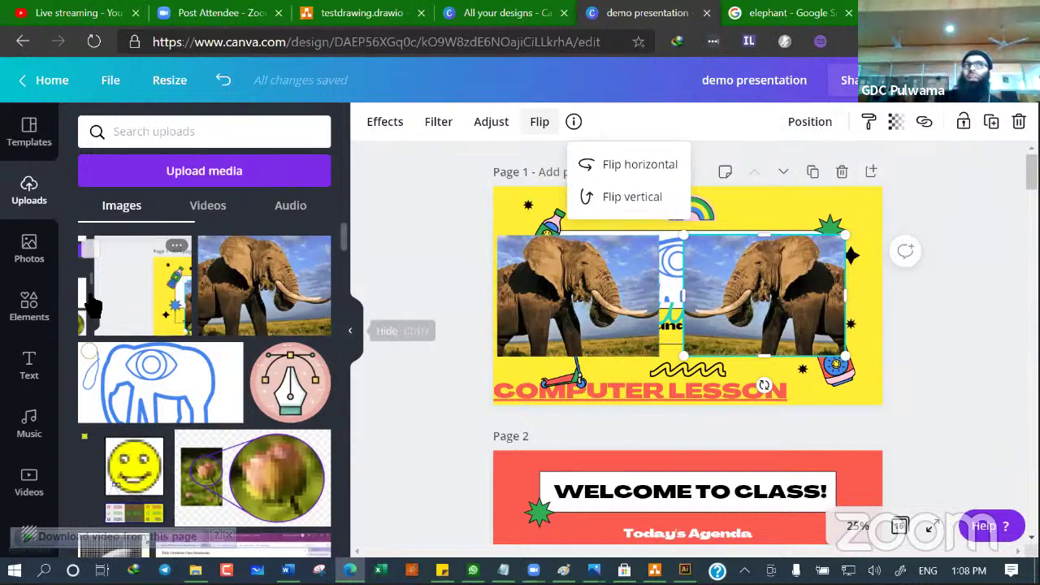
pyautogui.click(33, 252)
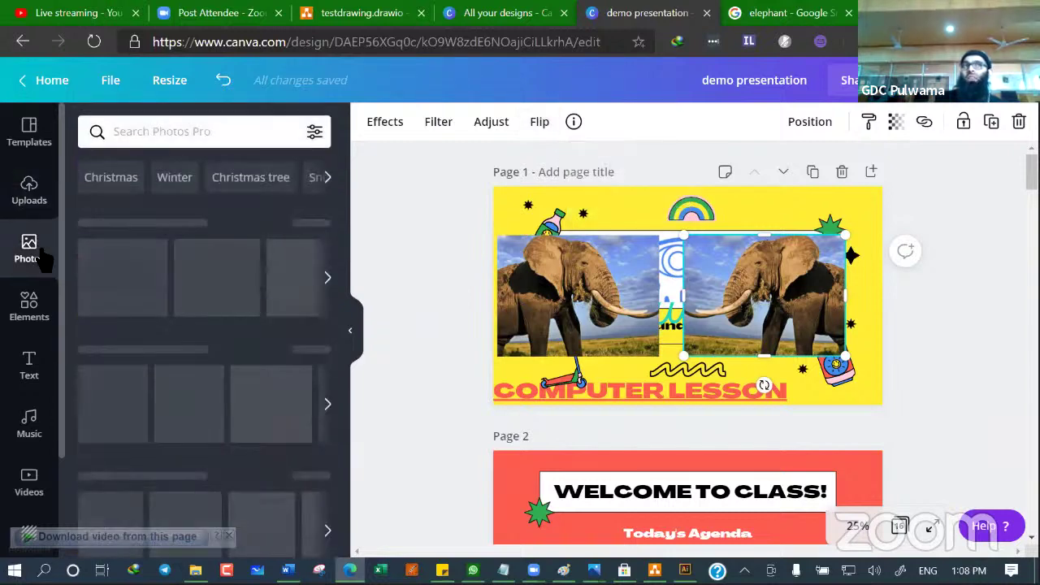
# Step: Search stock photos for 'physics' and drop the chalkboard photo into the left elephant frame
pyautogui.click(207, 130)
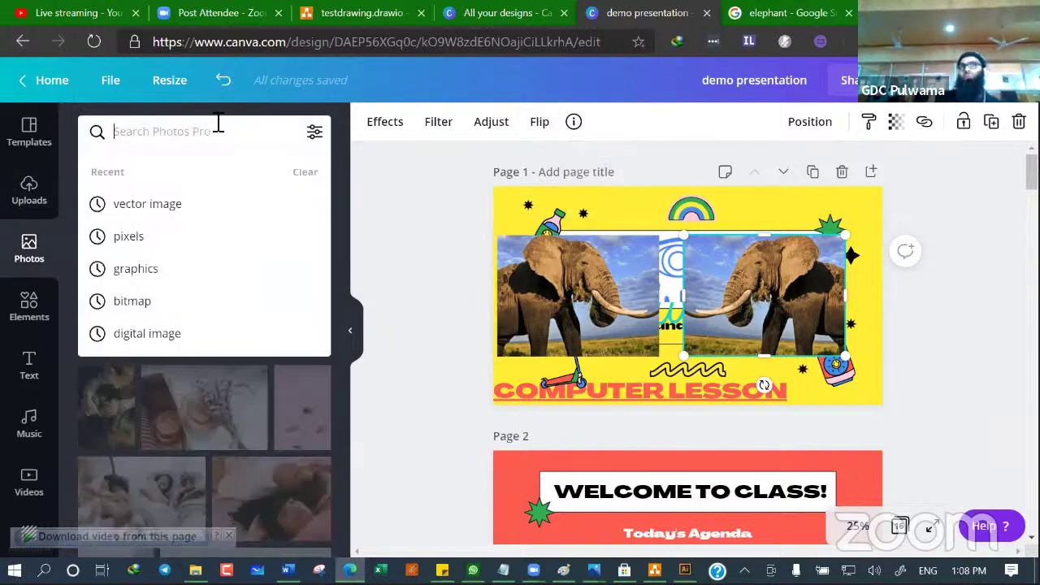
pyautogui.click(449, 233)
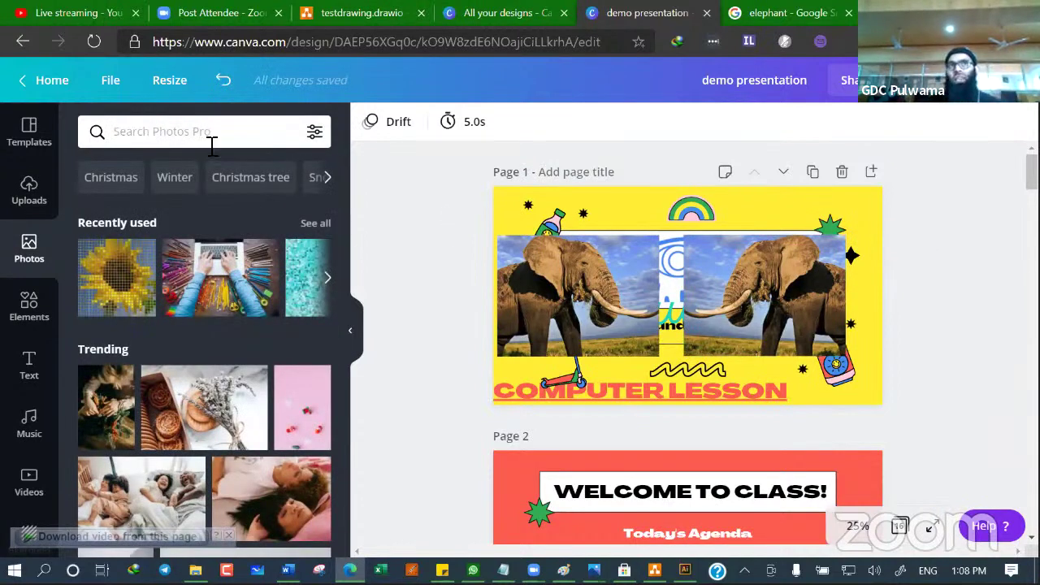
pyautogui.click(186, 140)
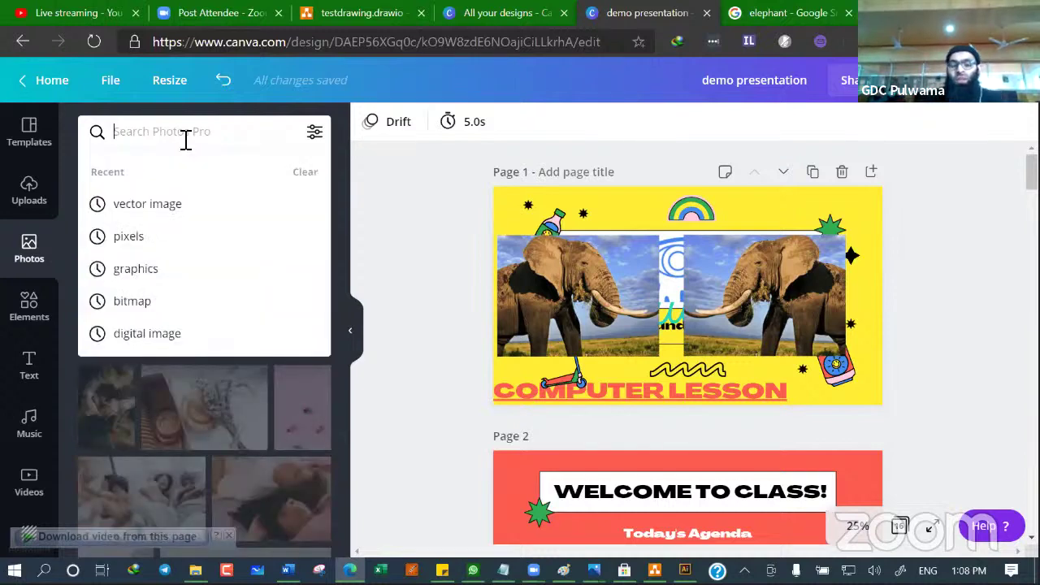
pyautogui.write('physi')
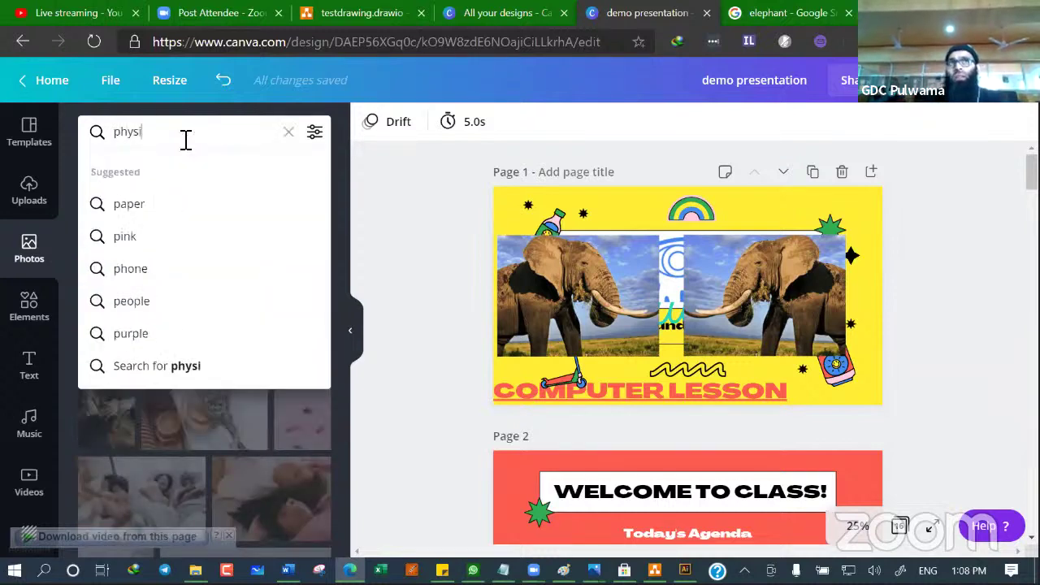
pyautogui.write('cs')
pyautogui.press('Return')
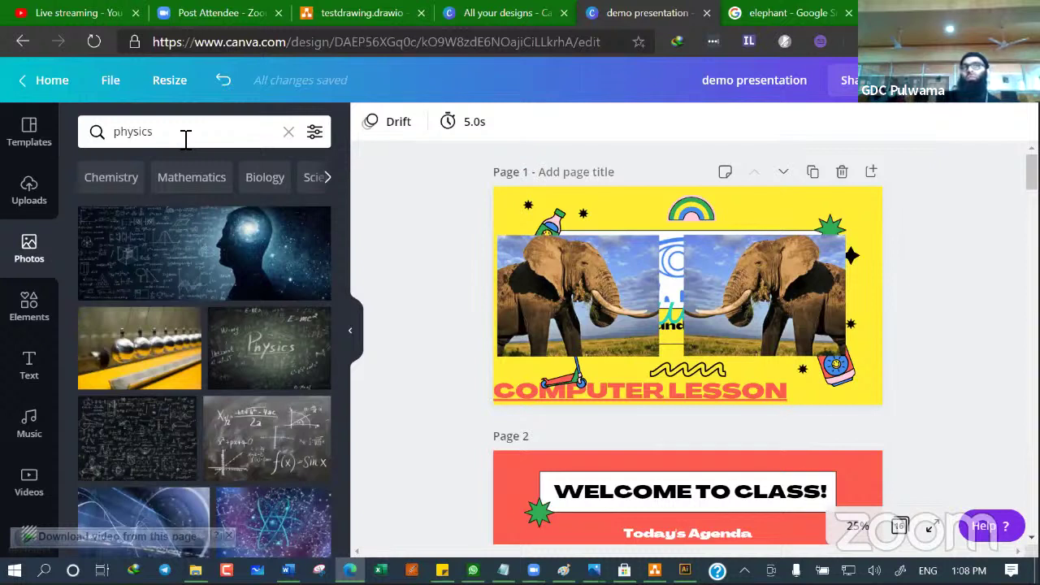
pyautogui.moveTo(269, 348)
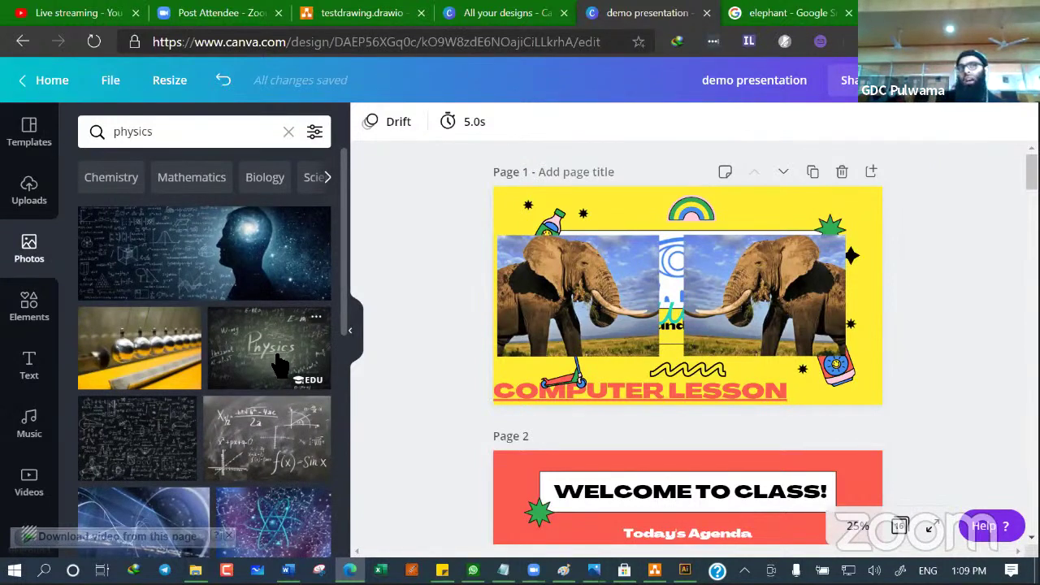
pyautogui.moveTo(276, 358); pyautogui.dragTo(614, 293)
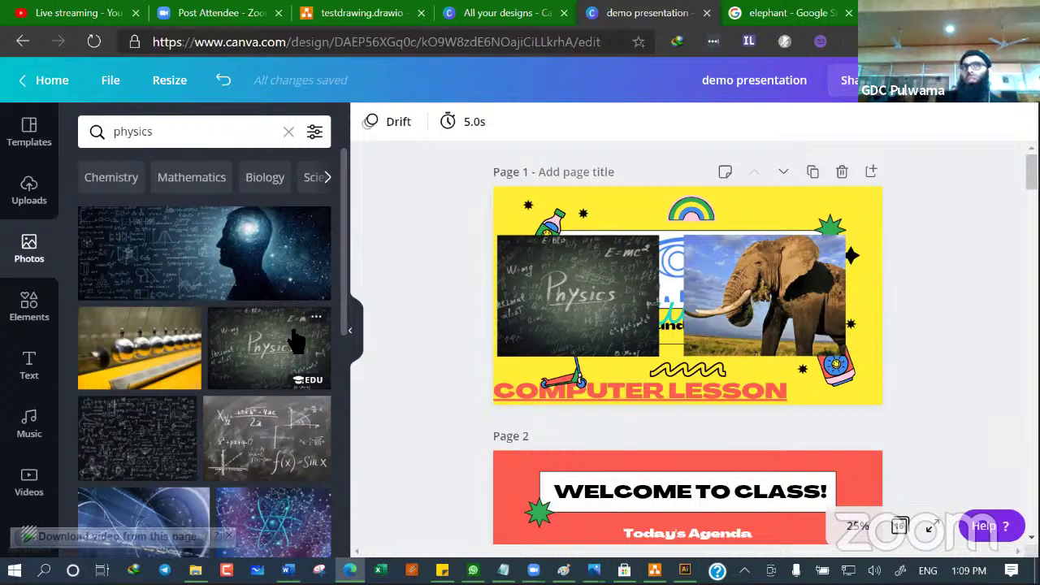
# Step: Browse Mathematics photos, search 'laptop', and check the bottle and green star stickers
pyautogui.scroll(-5, 300, 325)
pyautogui.scroll(-5, 296, 337)
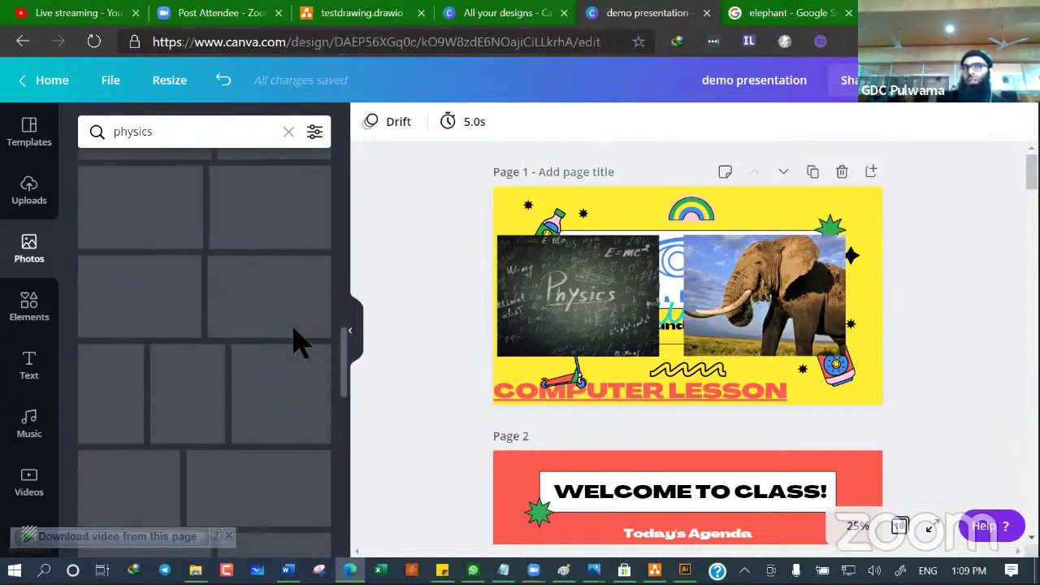
pyautogui.scroll(5, 297, 341)
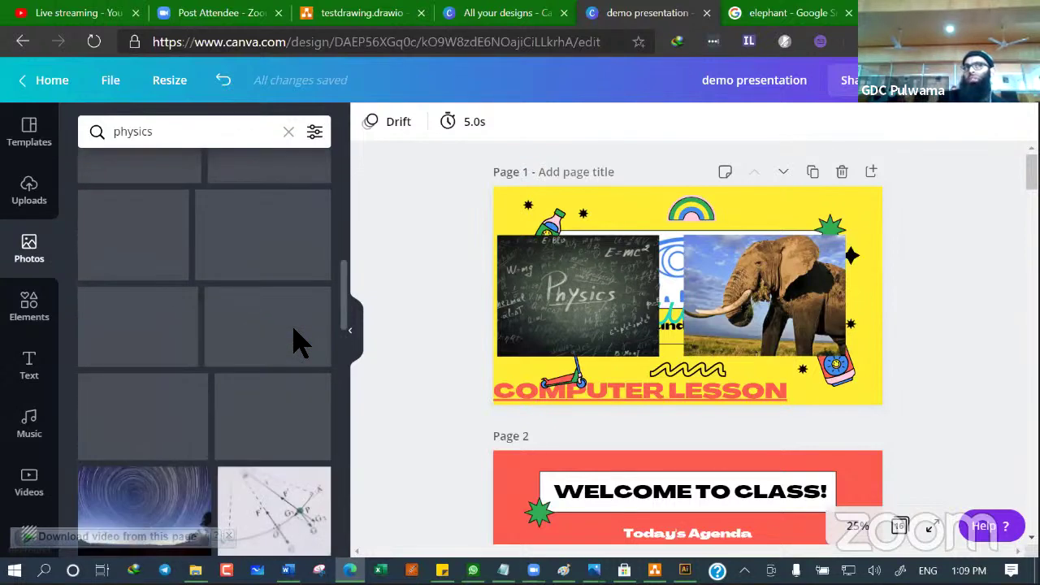
pyautogui.scroll(5, 296, 342)
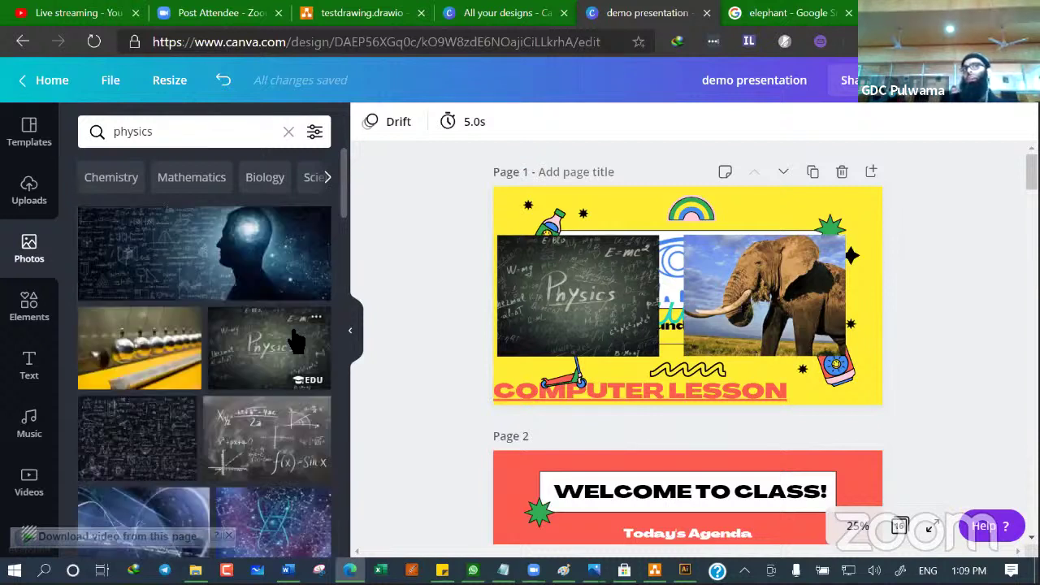
pyautogui.click(186, 179)
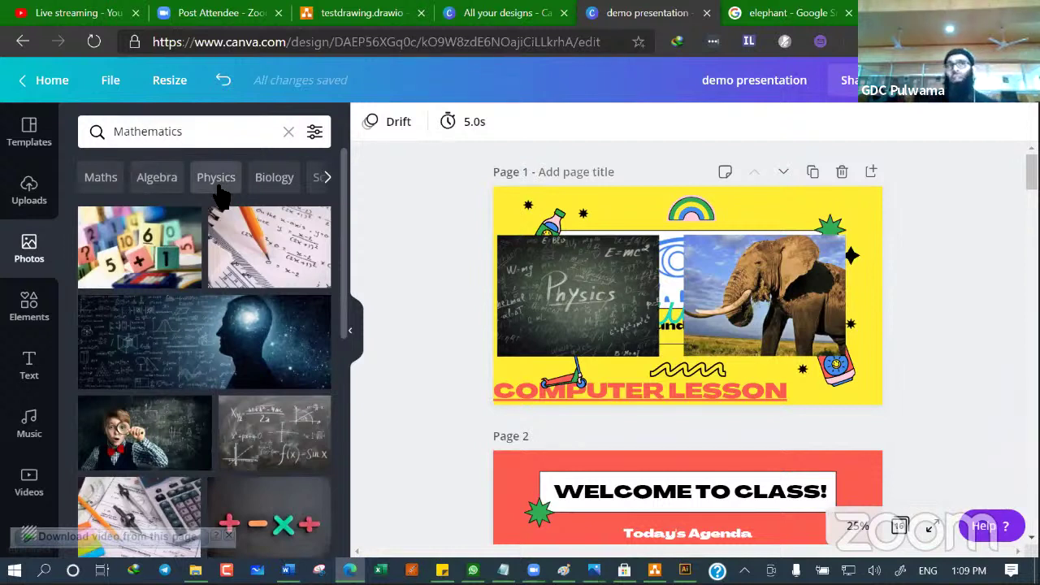
pyautogui.click(169, 140)
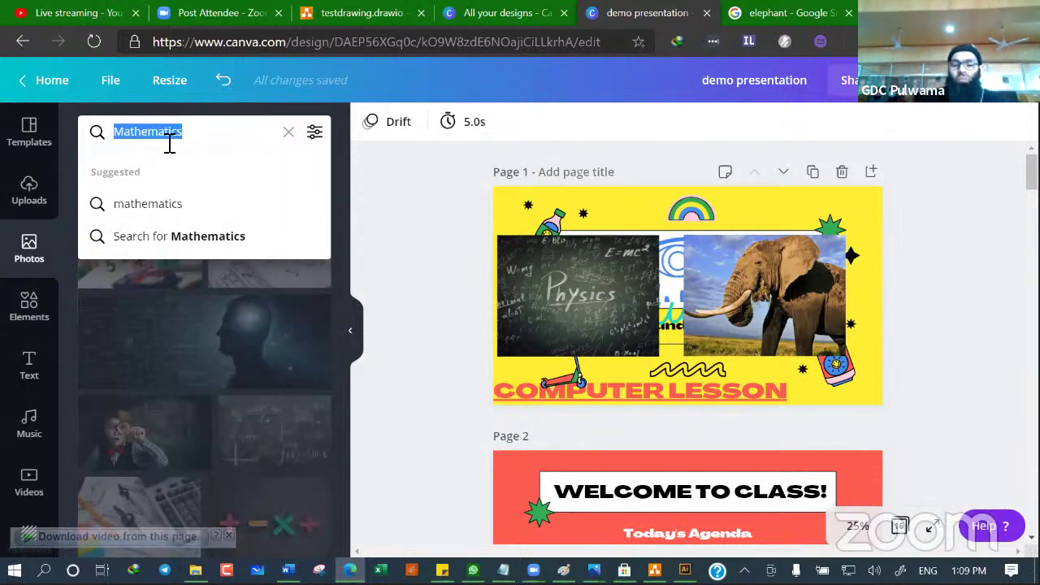
pyautogui.write('laptop')
pyautogui.press('Return')
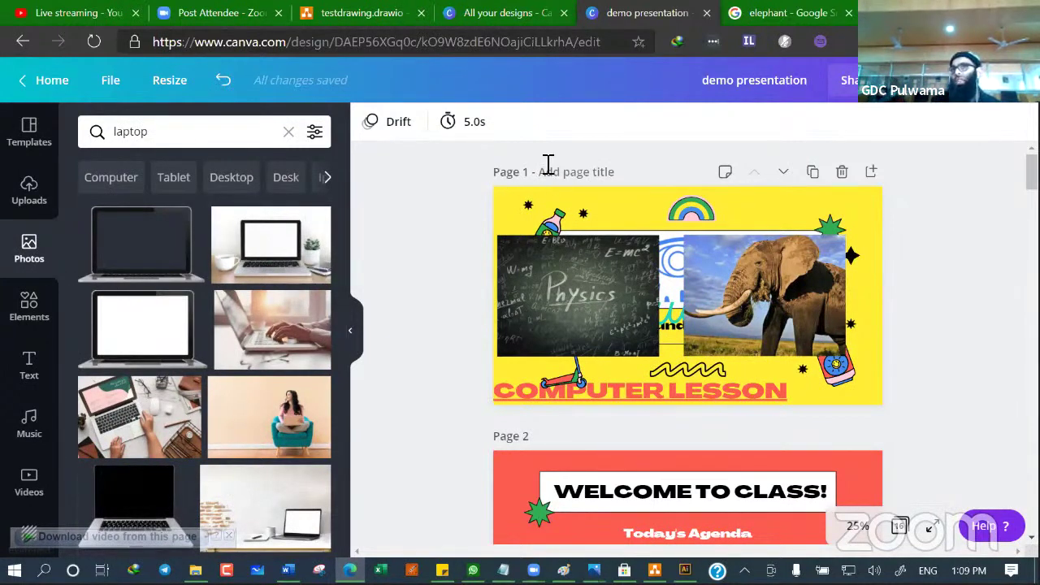
pyautogui.click(546, 244)
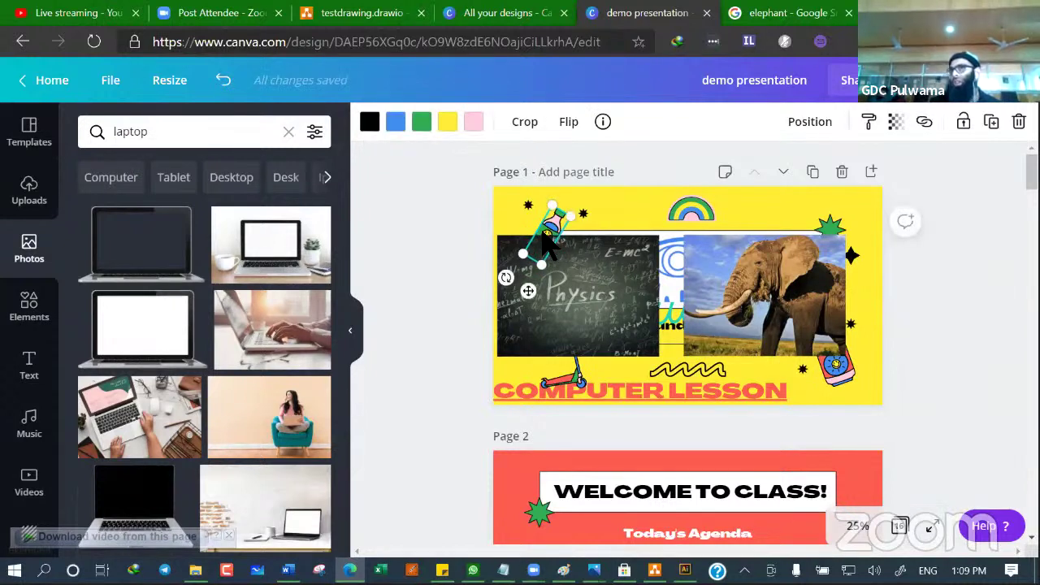
pyautogui.click(837, 230)
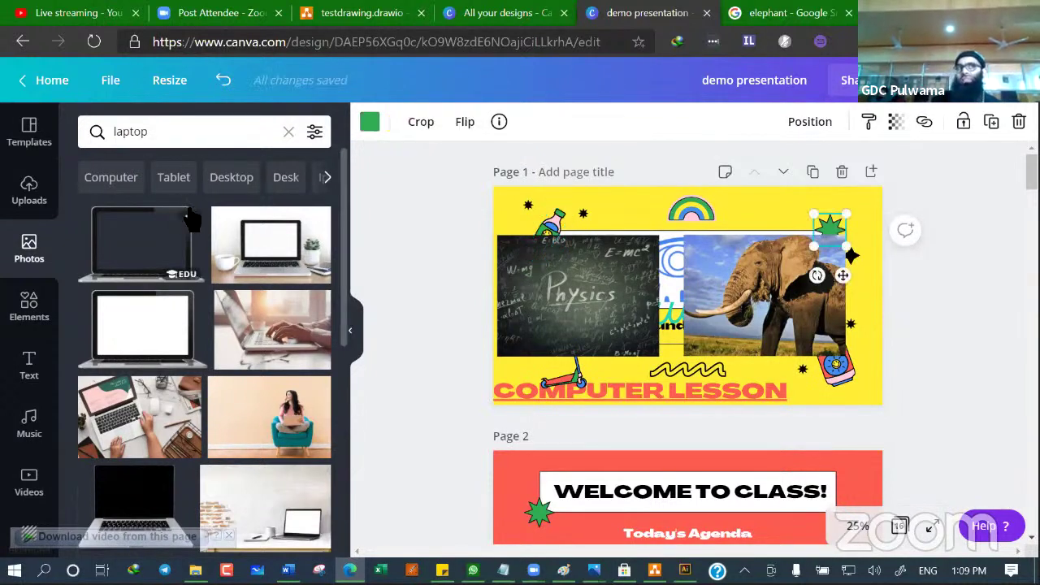
pyautogui.click(26, 313)
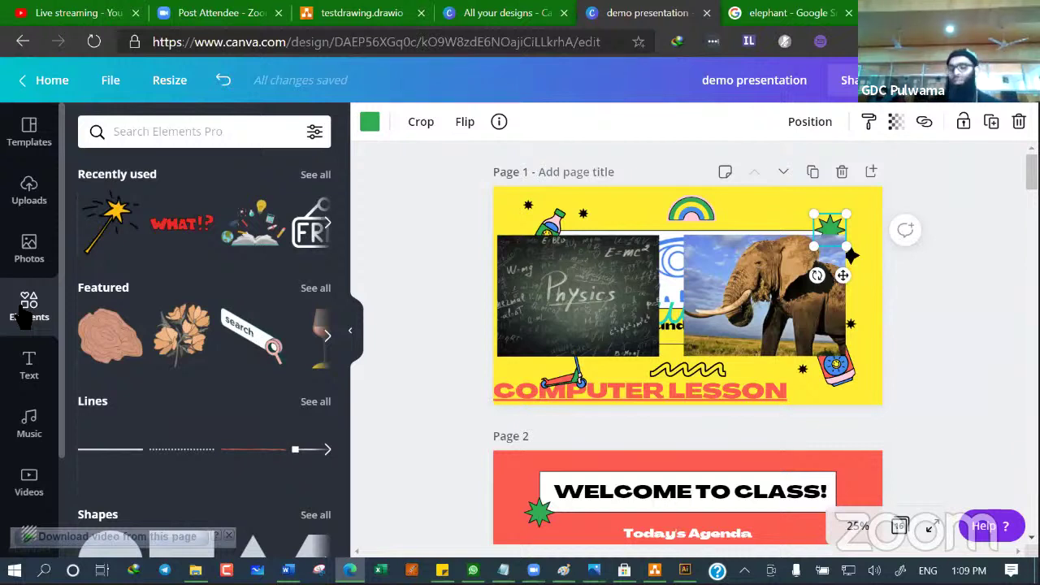
# Step: Search Elements for 'pen drive' and place the black USB graphic between the photos
pyautogui.click(185, 131)
pyautogui.write('pend')
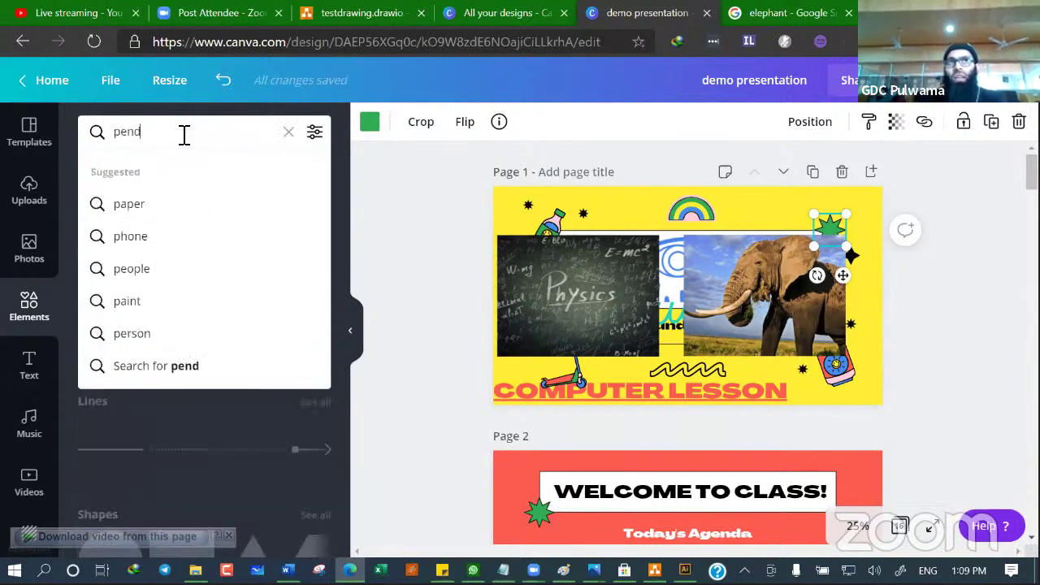
pyautogui.press('BackSpace')
pyautogui.write('drive')
pyautogui.press('Return')
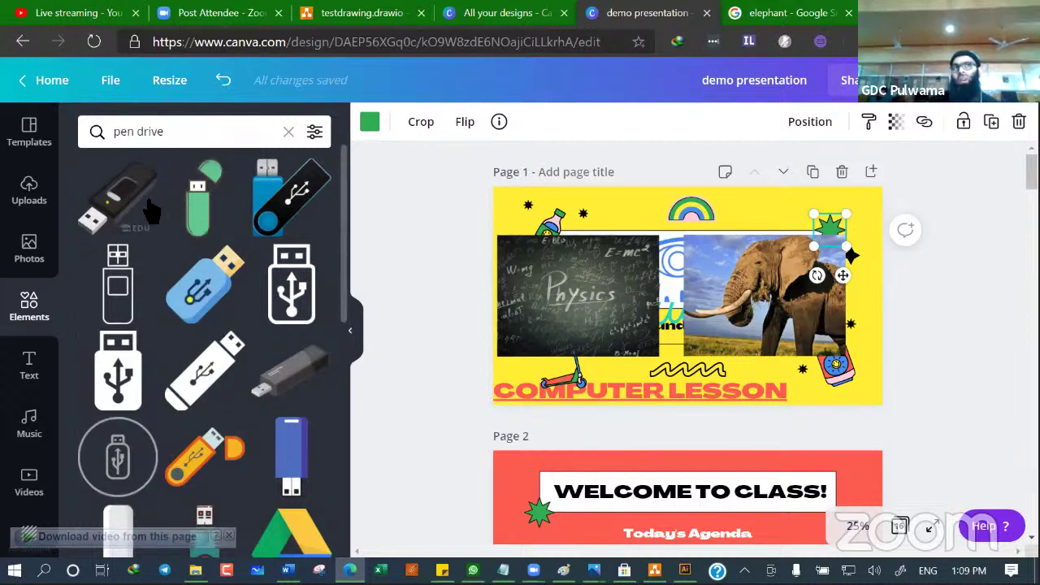
pyautogui.moveTo(134, 207)
pyautogui.mouseDown()
pyautogui.moveTo(461, 245)
pyautogui.moveTo(681, 237)
pyautogui.moveTo(692, 251)
pyautogui.mouseUp()
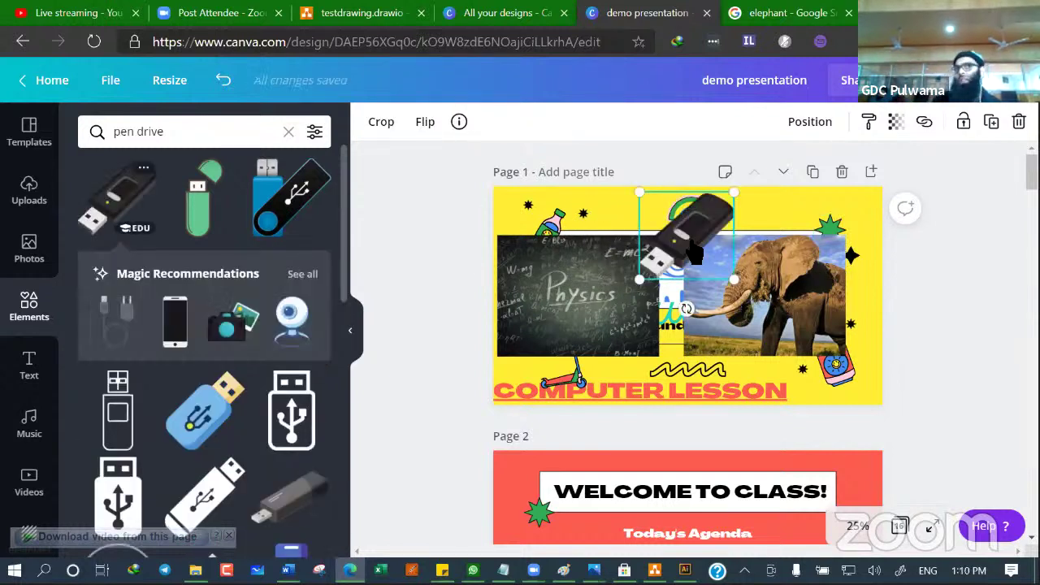
pyautogui.moveTo(178, 320)
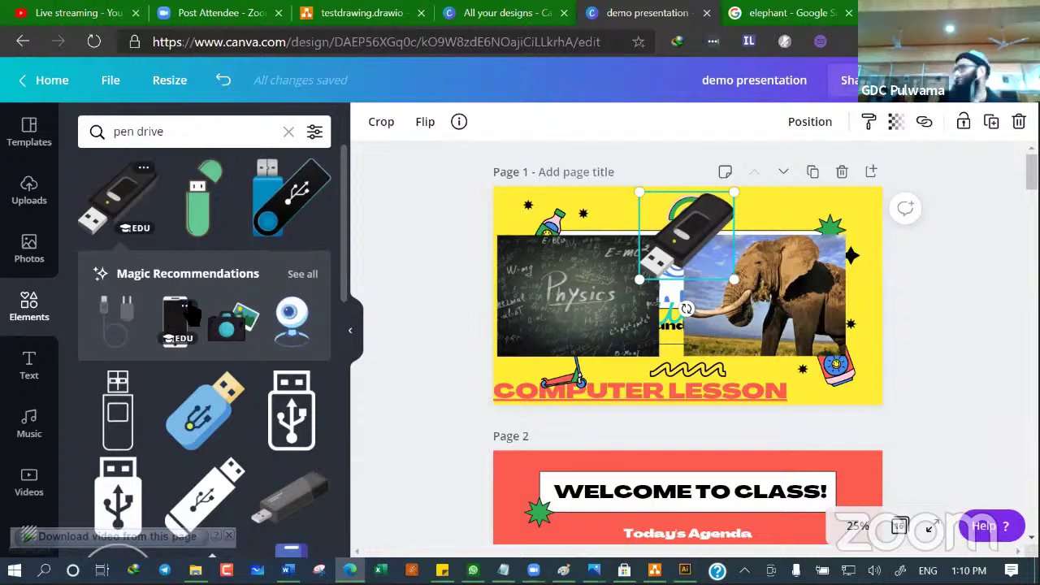
# Step: Look through the Magic Recommendations 'See all' list, then return to the pen drive results
pyautogui.click(303, 277)
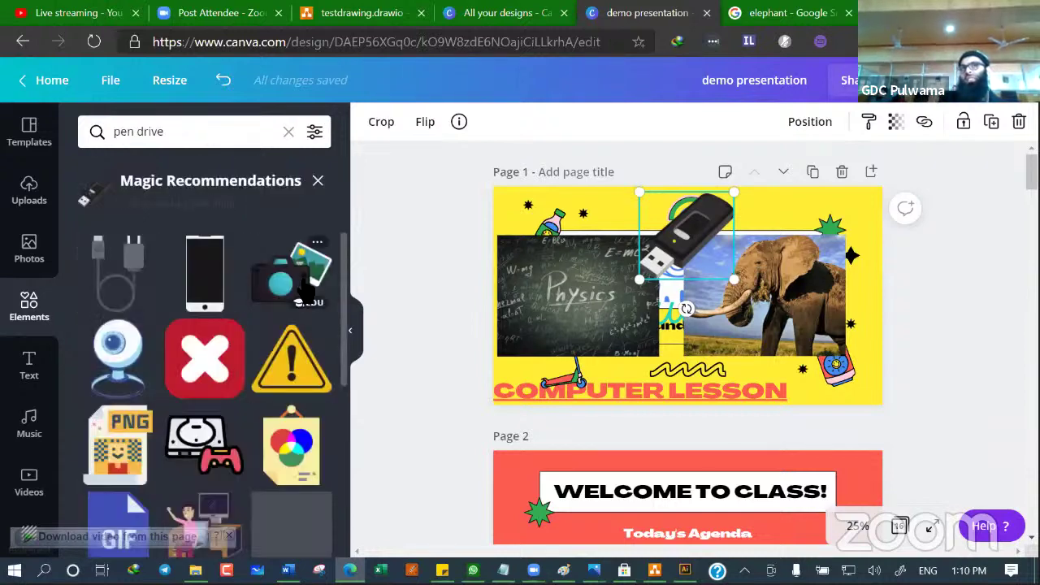
pyautogui.scroll(-5, 236, 394)
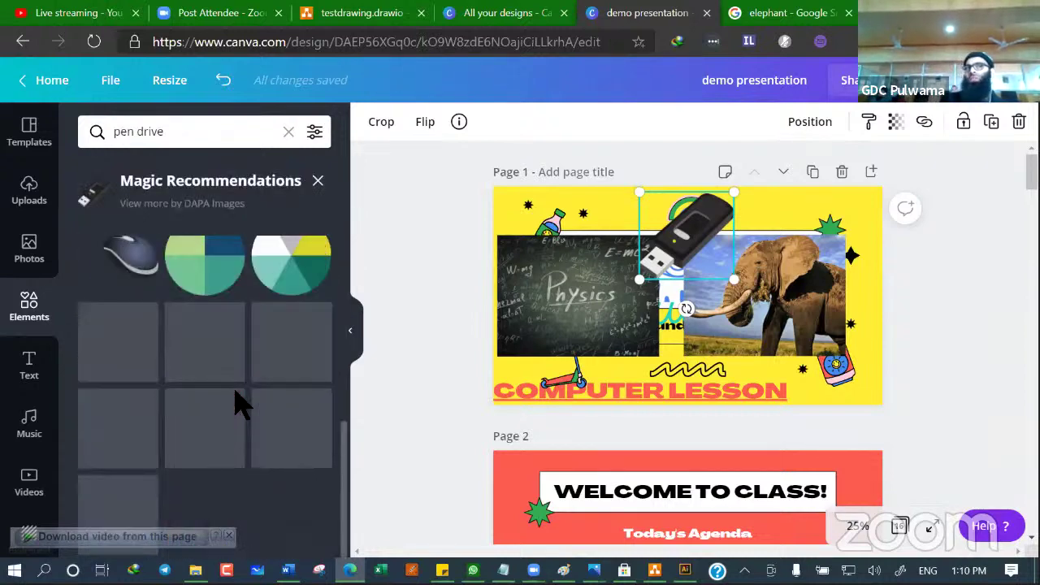
pyautogui.scroll(5, 240, 402)
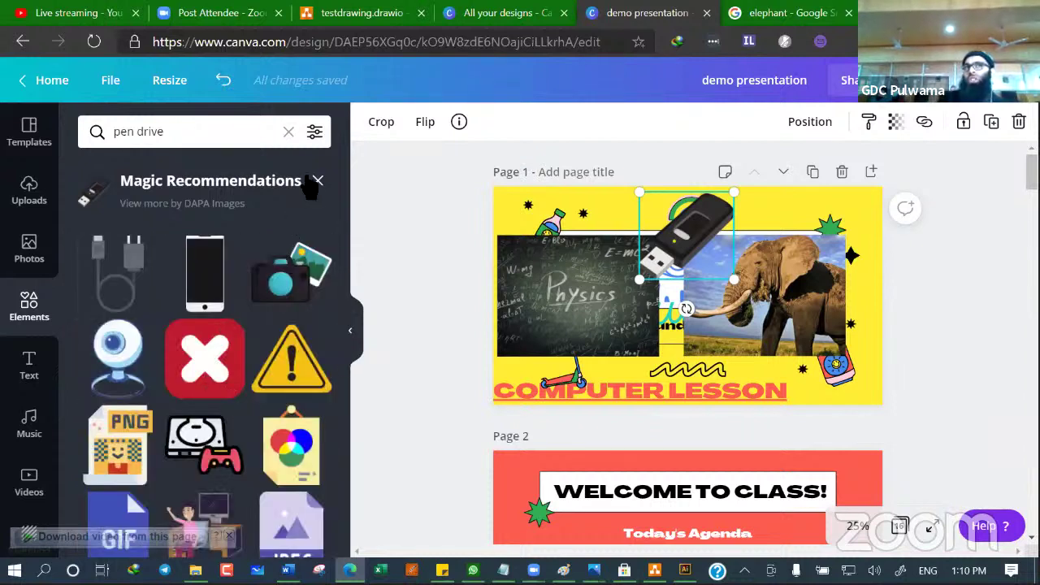
pyautogui.click(318, 181)
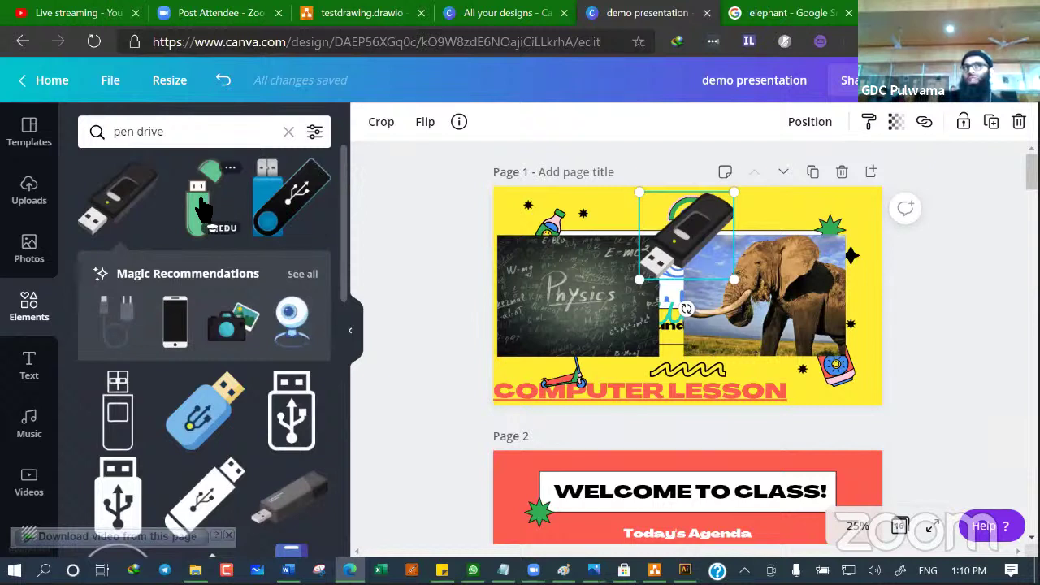
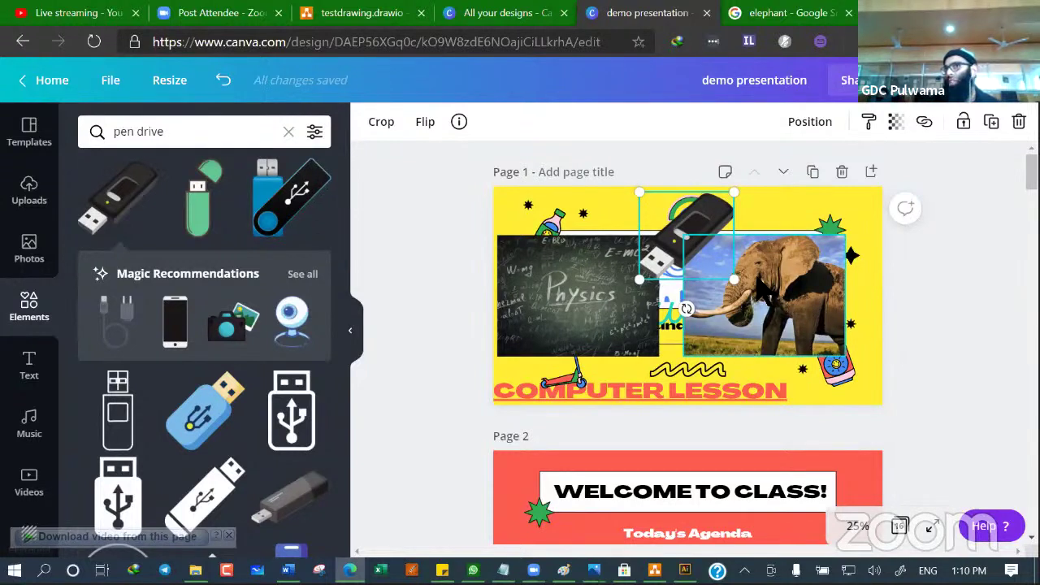
# Step: Enlarge the pen drive graphic on page 1, then search Elements for 'flowers'
pyautogui.moveTo(733, 278)
pyautogui.mouseDown()
pyautogui.moveTo(919, 406)
pyautogui.moveTo(773, 315)
pyautogui.mouseUp()
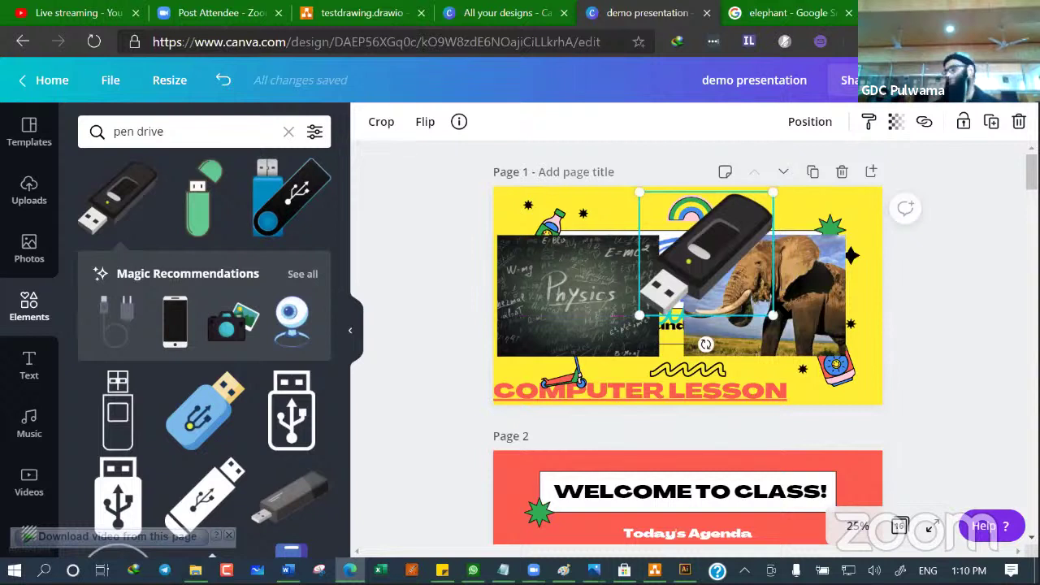
pyautogui.click(211, 130)
pyautogui.hotkey('ctrl', 'a')
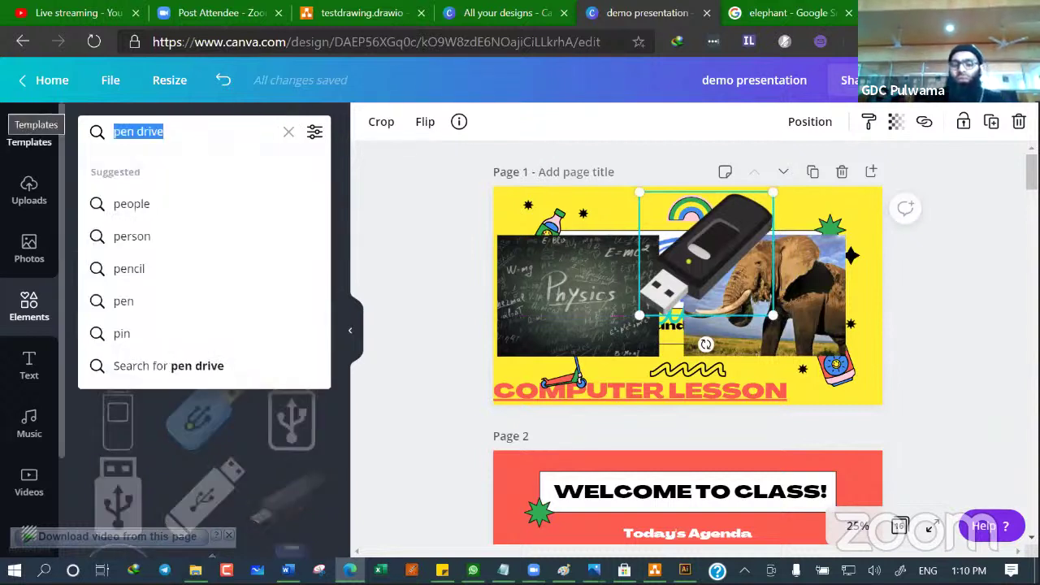
pyautogui.write('flowers')
pyautogui.press('Return')
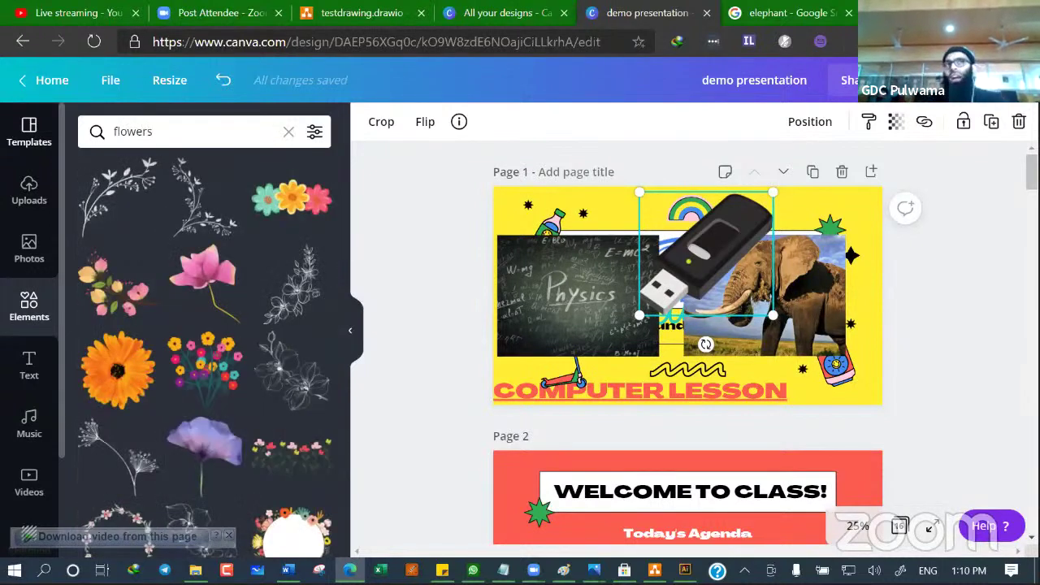
# Step: Search Elements for 'design elements' and scroll through the results
pyautogui.doubleClick(146, 131)
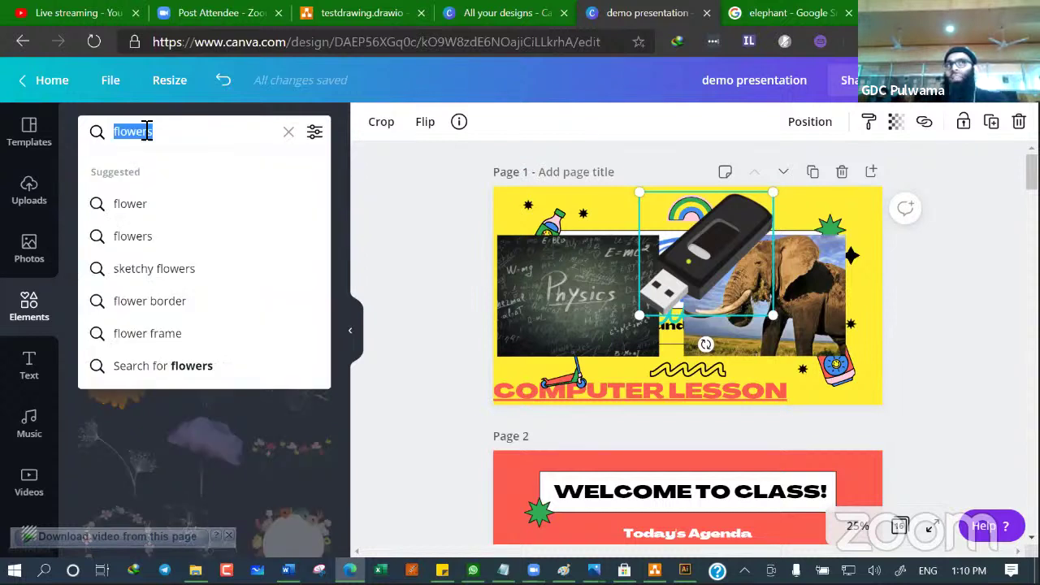
pyautogui.write('deisgn')
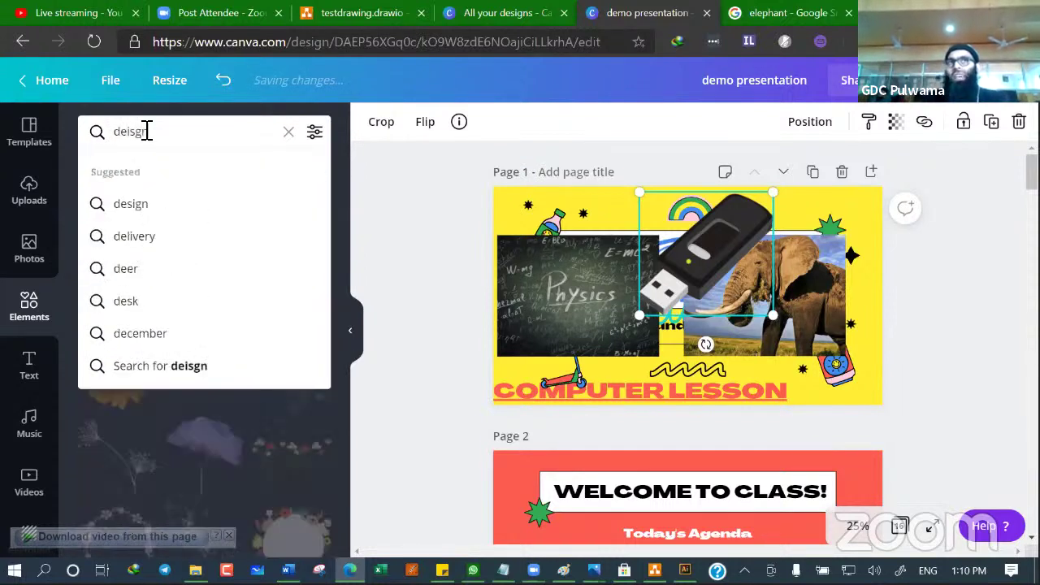
pyautogui.press('BackSpace')
pyautogui.press('BackSpace')
pyautogui.press('BackSpace')
pyautogui.write('si')
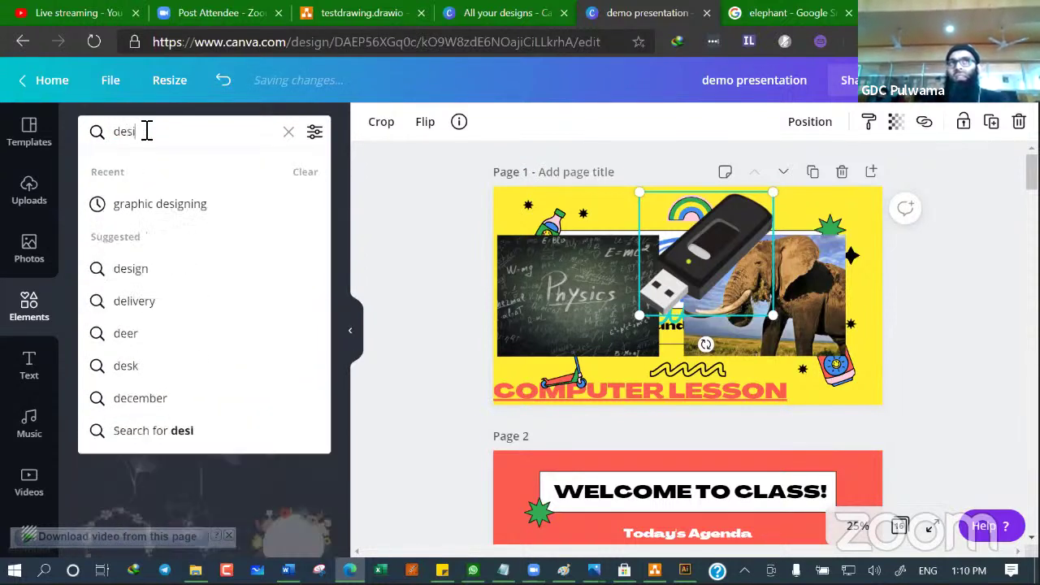
pyautogui.write('gn elements')
pyautogui.press('Return')
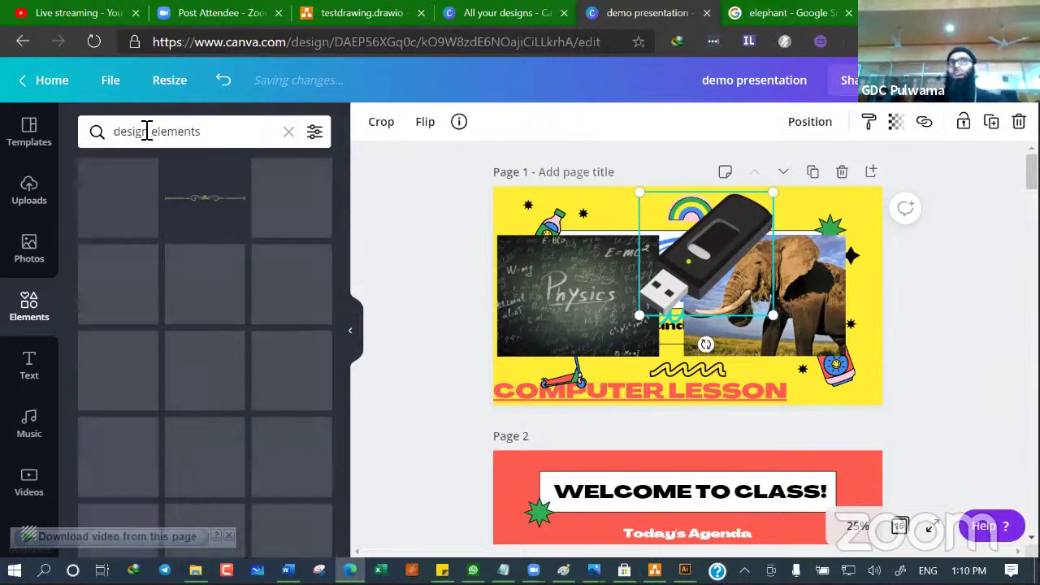
pyautogui.scroll(-3, 215, 378)
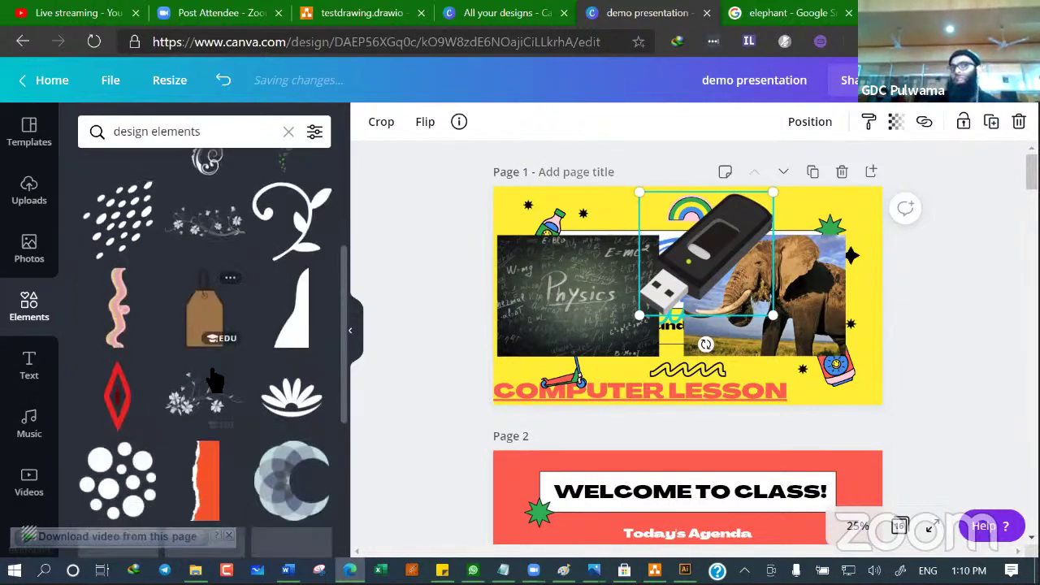
pyautogui.scroll(-2, 215, 378)
pyautogui.scroll(-3, 216, 381)
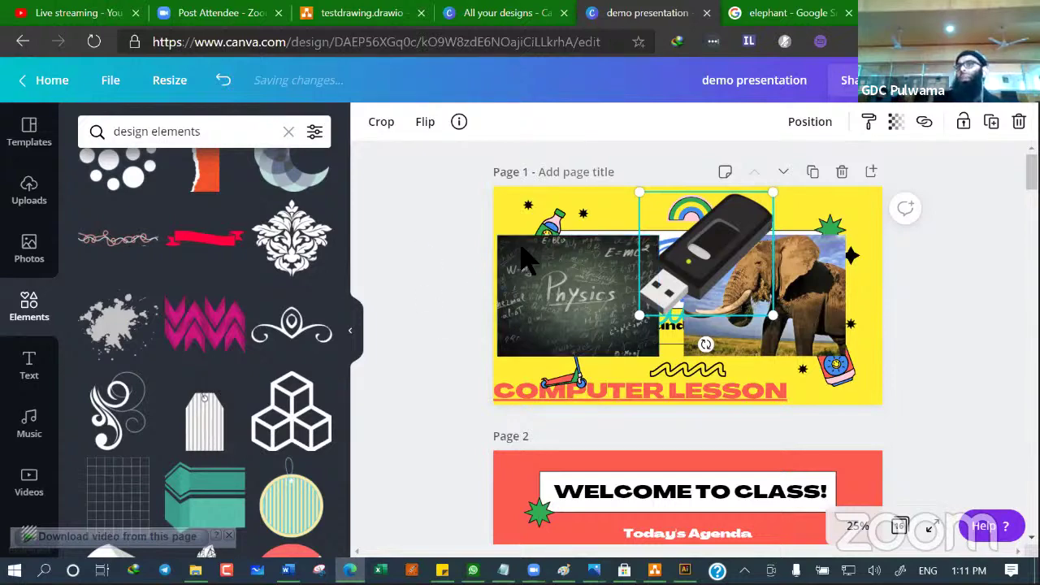
pyautogui.scroll(-2, 585, 367)
pyautogui.scroll(2, 650, 373)
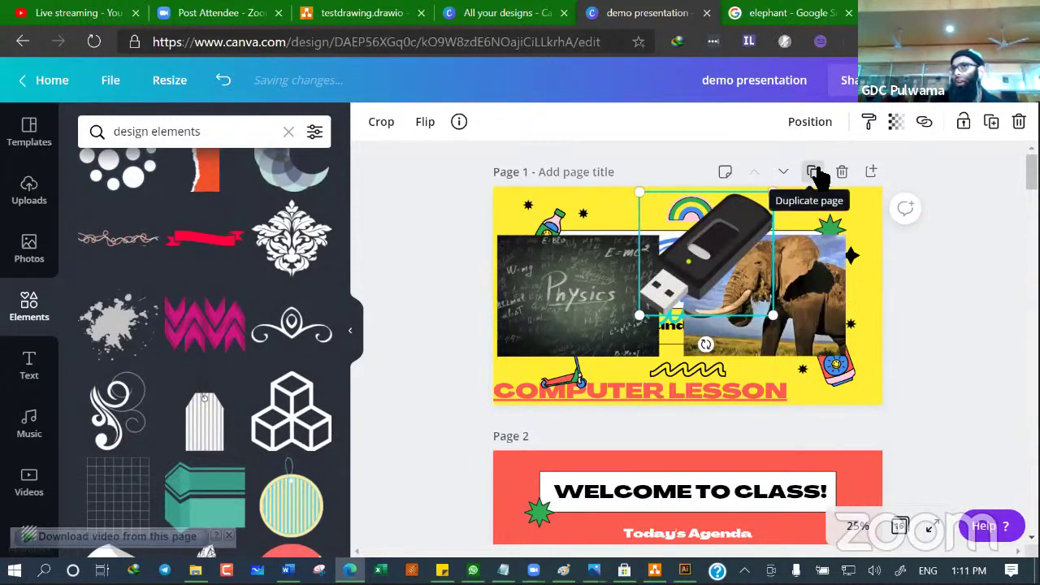
# Step: Add a blank page 2 after the title page and search Elements for 'grids'
pyautogui.click(875, 172)
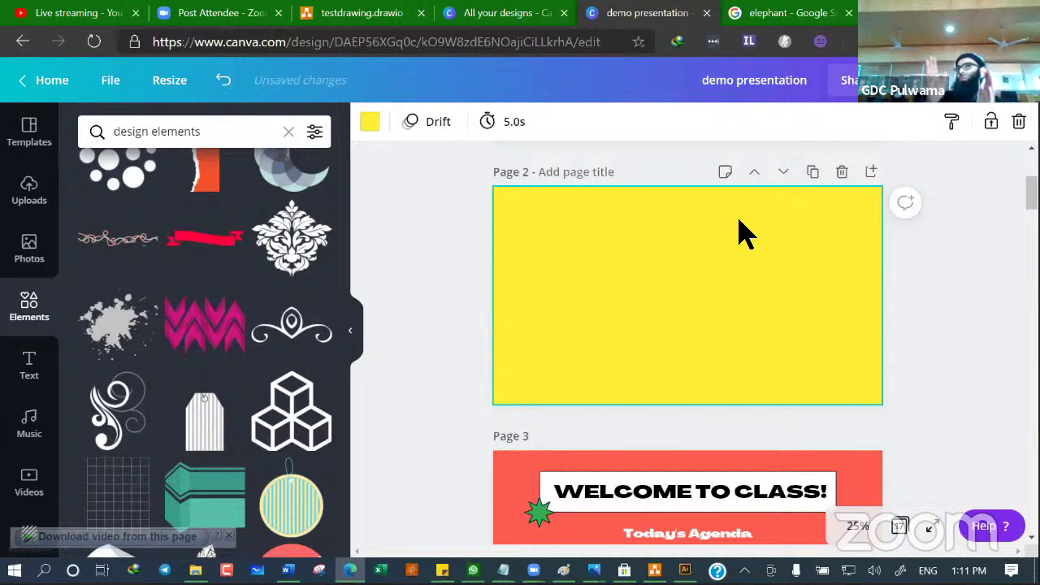
pyautogui.click(215, 132)
pyautogui.hotkey('ctrl', 'a')
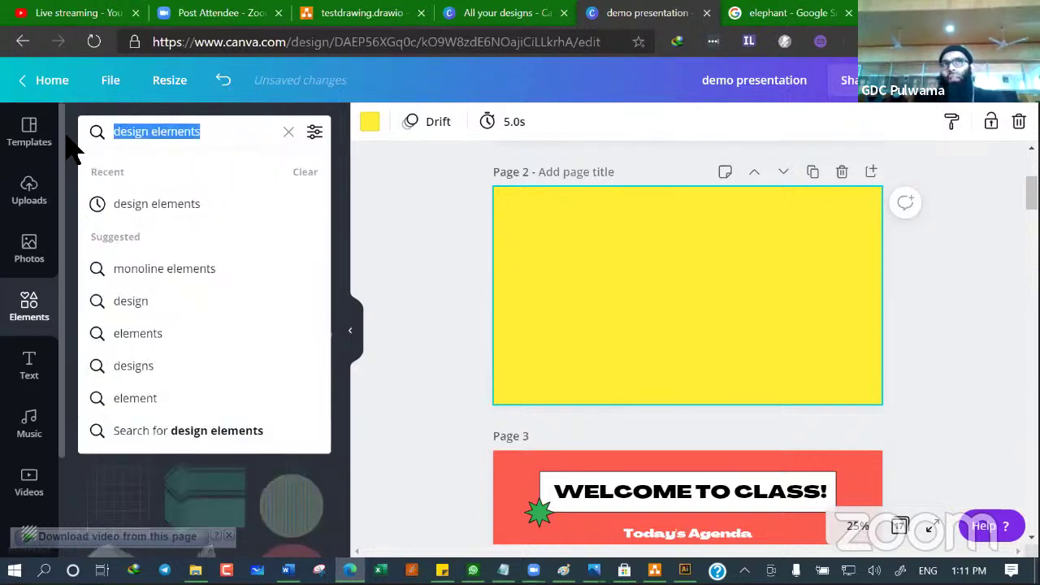
pyautogui.write('grids')
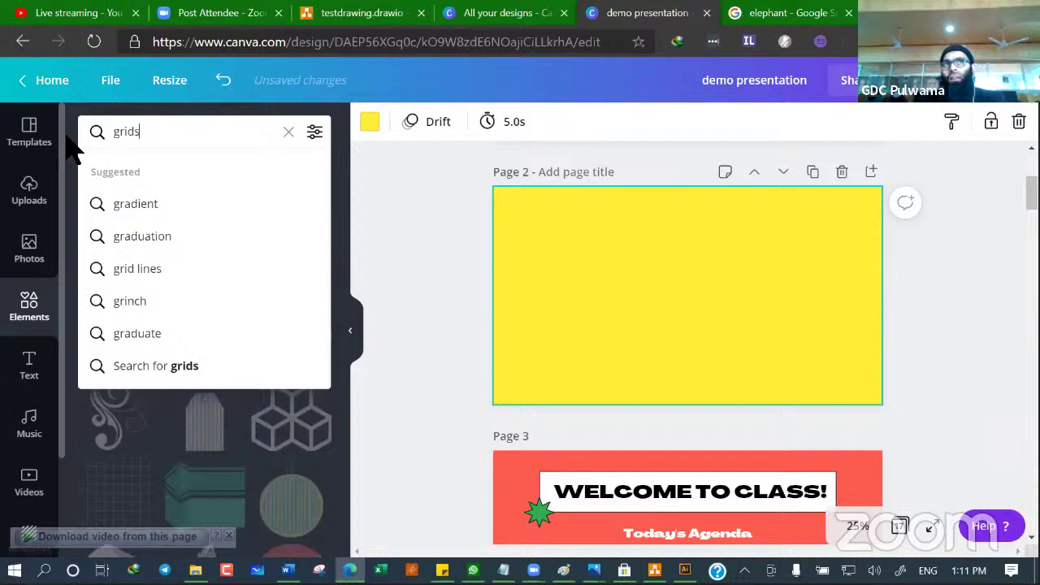
pyautogui.press('Return')
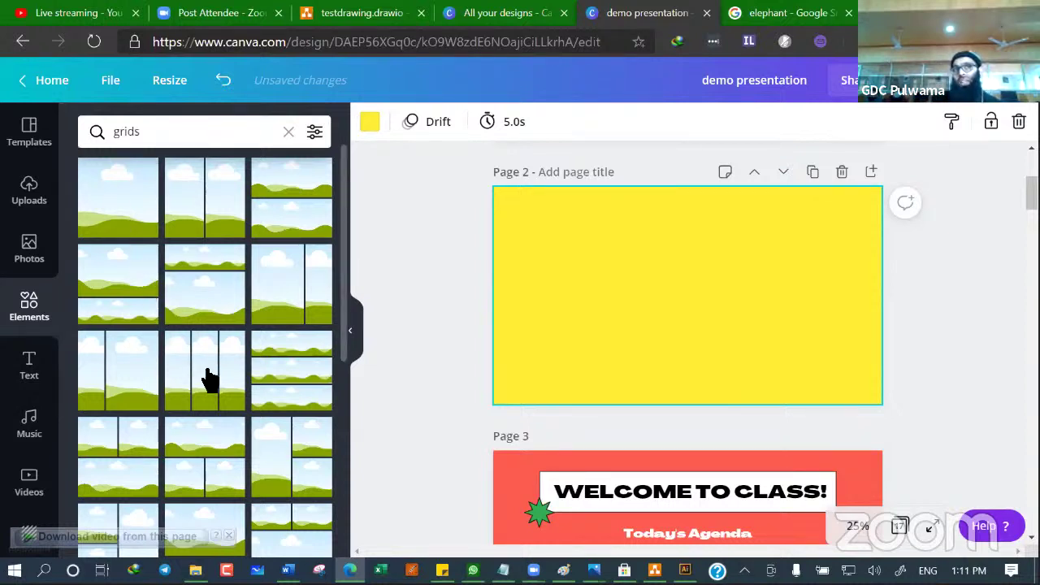
# Step: Place the three-column grid on page 2 and resume editing past the lock banner
pyautogui.moveTo(205, 374); pyautogui.dragTo(588, 312)
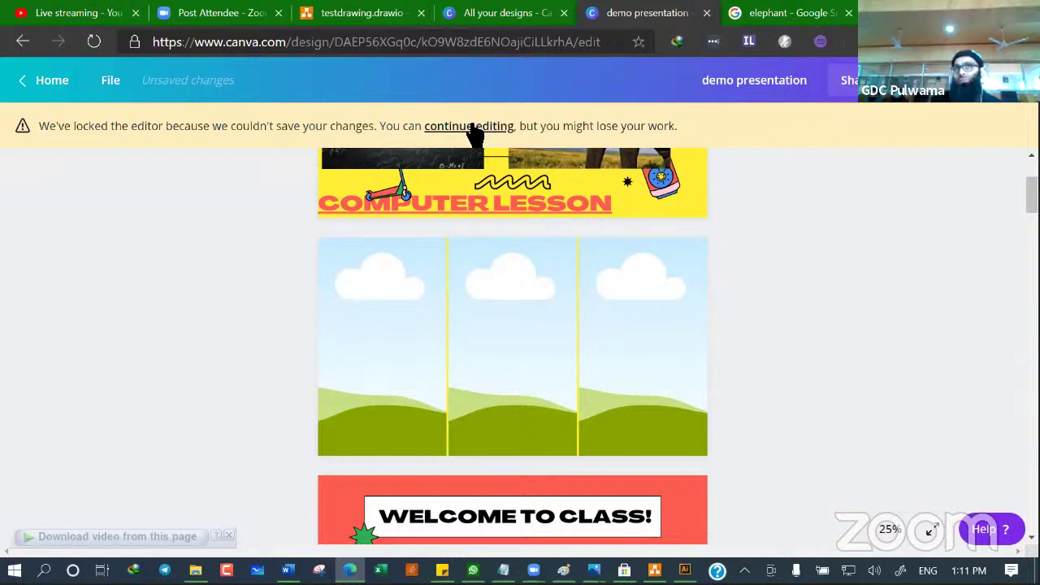
pyautogui.click(473, 128)
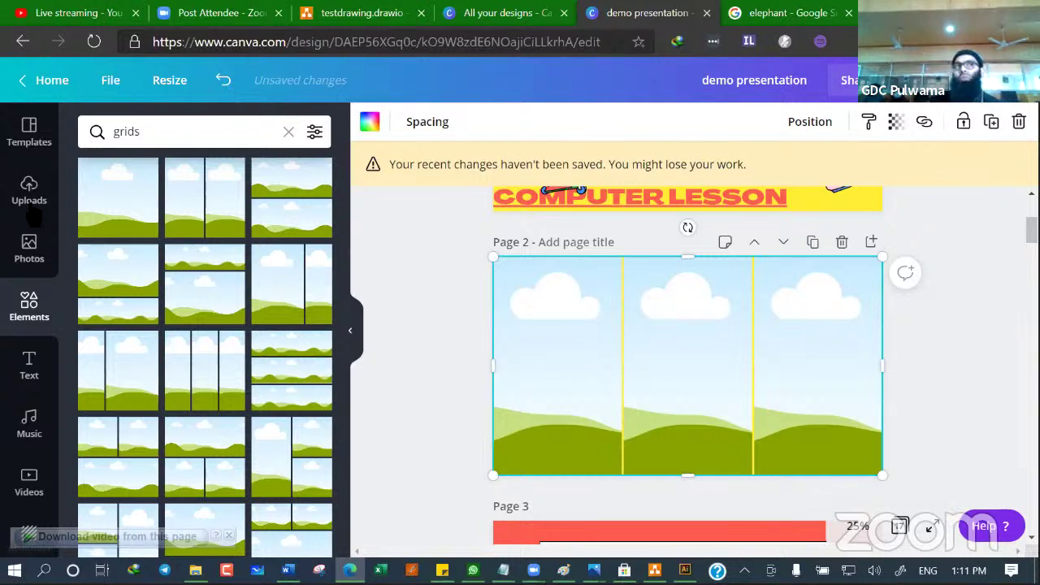
# Step: Put a physics photo and a chemistry photo into the grid's first two cells
pyautogui.click(37, 260)
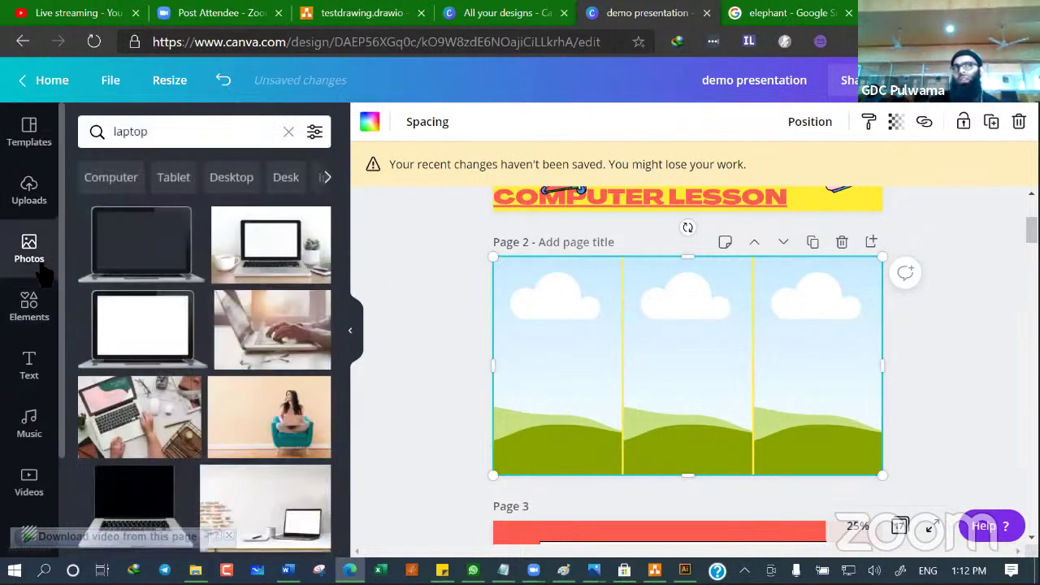
pyautogui.click(140, 135)
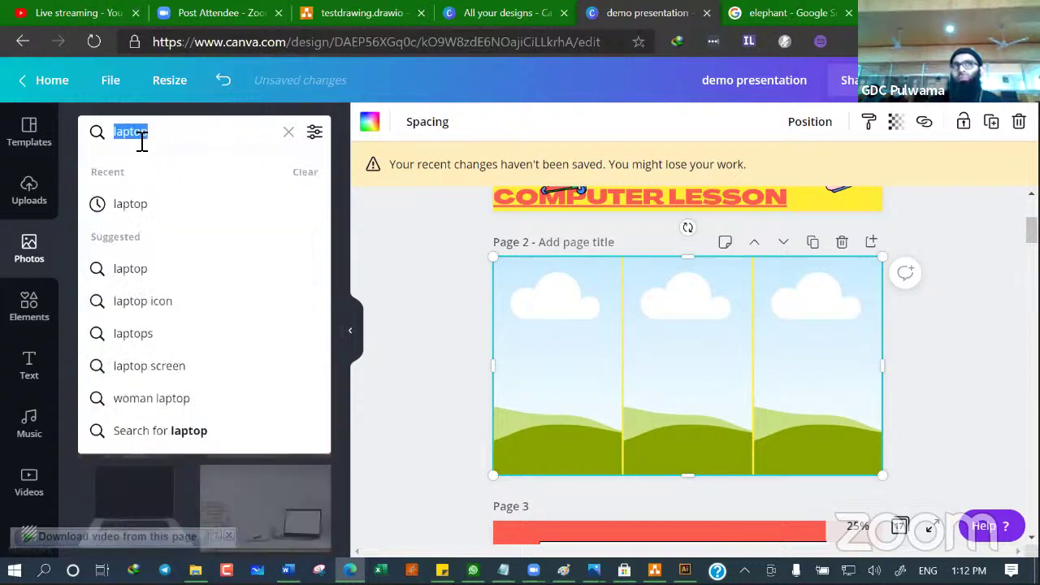
pyautogui.write('physics')
pyautogui.press('Return')
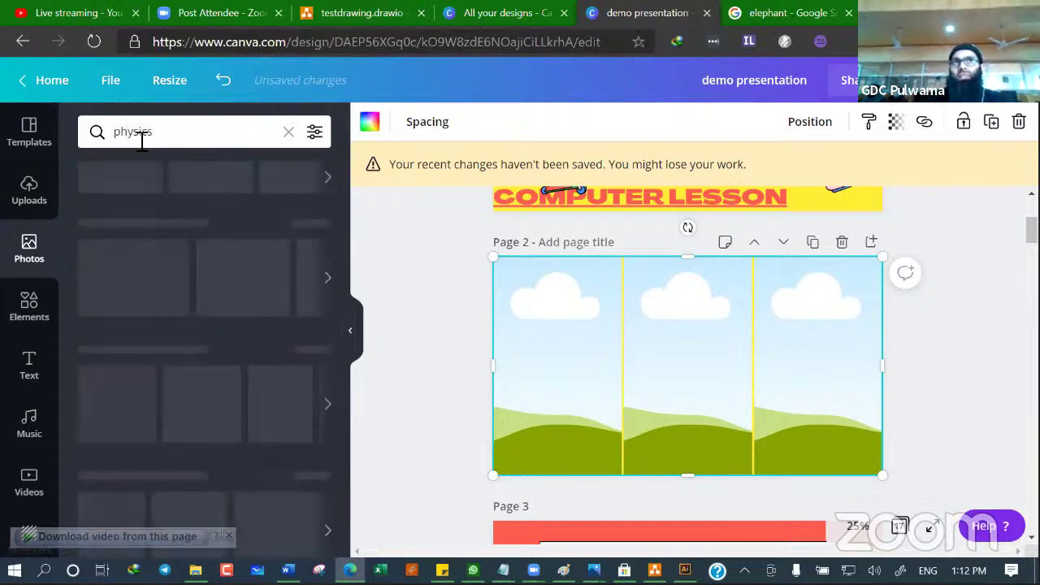
pyautogui.moveTo(144, 230)
pyautogui.mouseDown()
pyautogui.moveTo(492, 325)
pyautogui.moveTo(532, 325)
pyautogui.mouseUp()
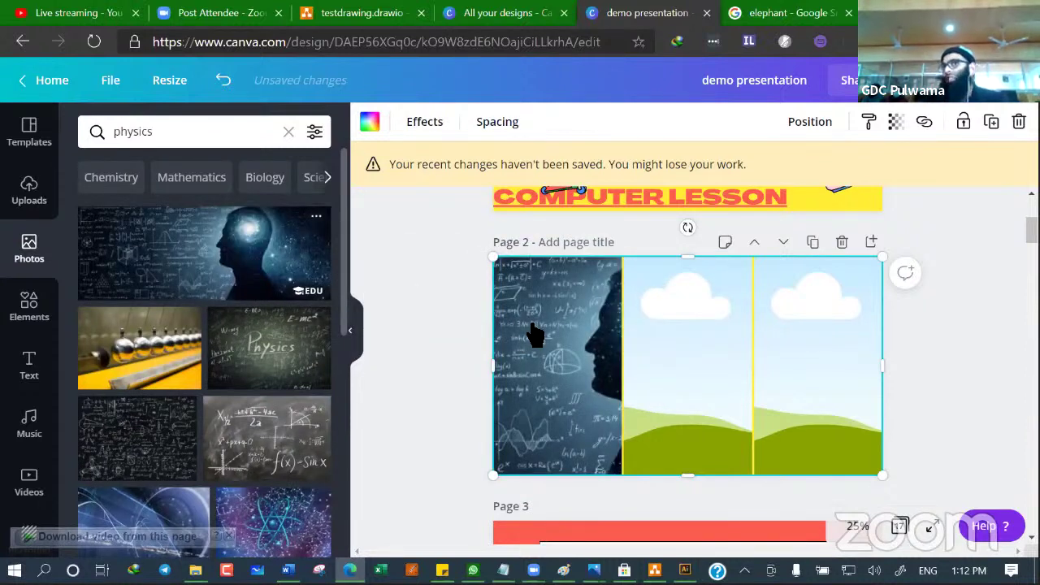
pyautogui.click(119, 130)
pyautogui.write('che')
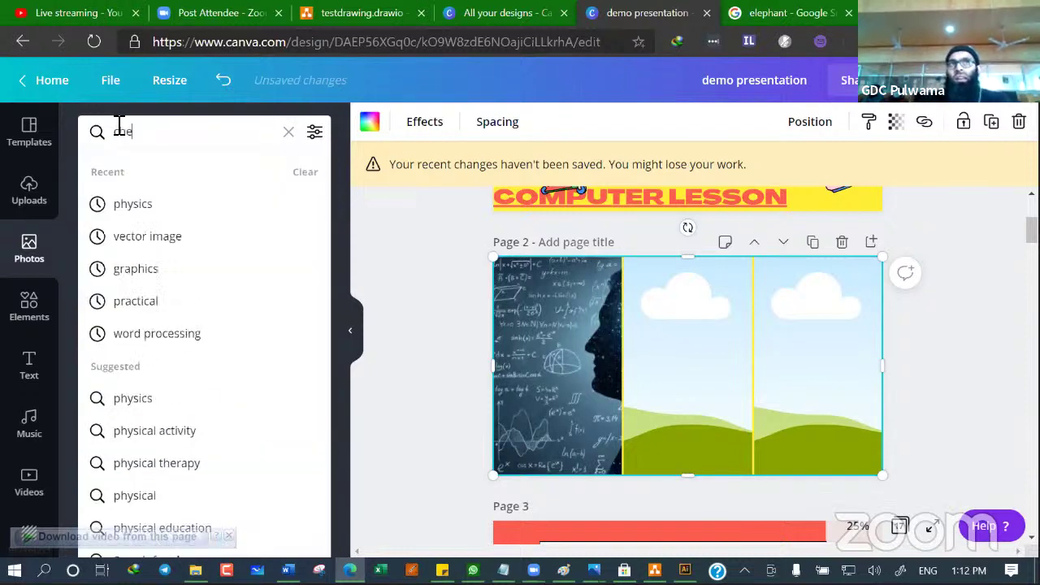
pyautogui.write('mistry')
pyautogui.press('Return')
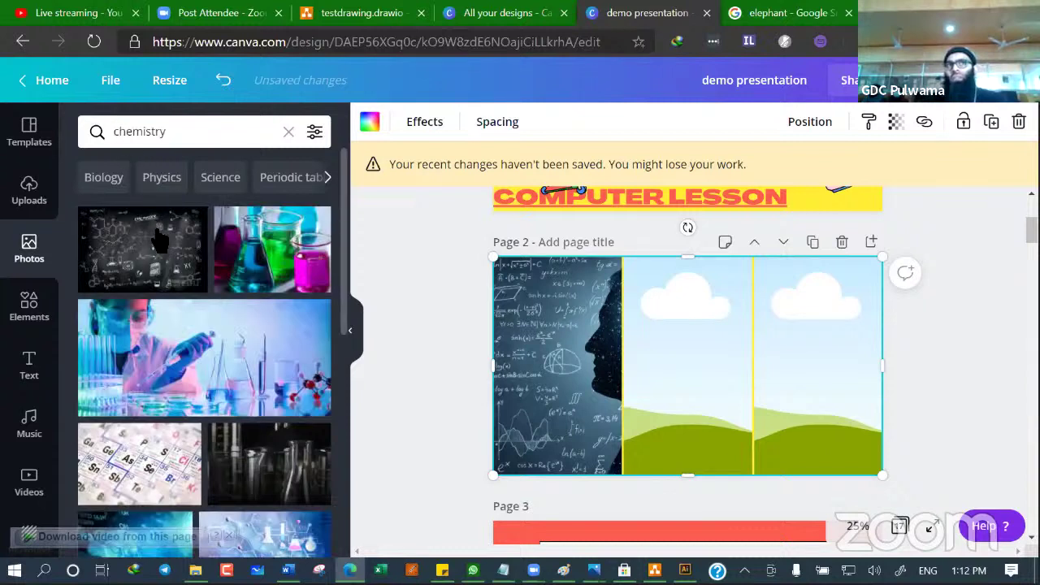
pyautogui.moveTo(146, 250)
pyautogui.mouseDown()
pyautogui.moveTo(456, 299)
pyautogui.moveTo(659, 376)
pyautogui.mouseUp()
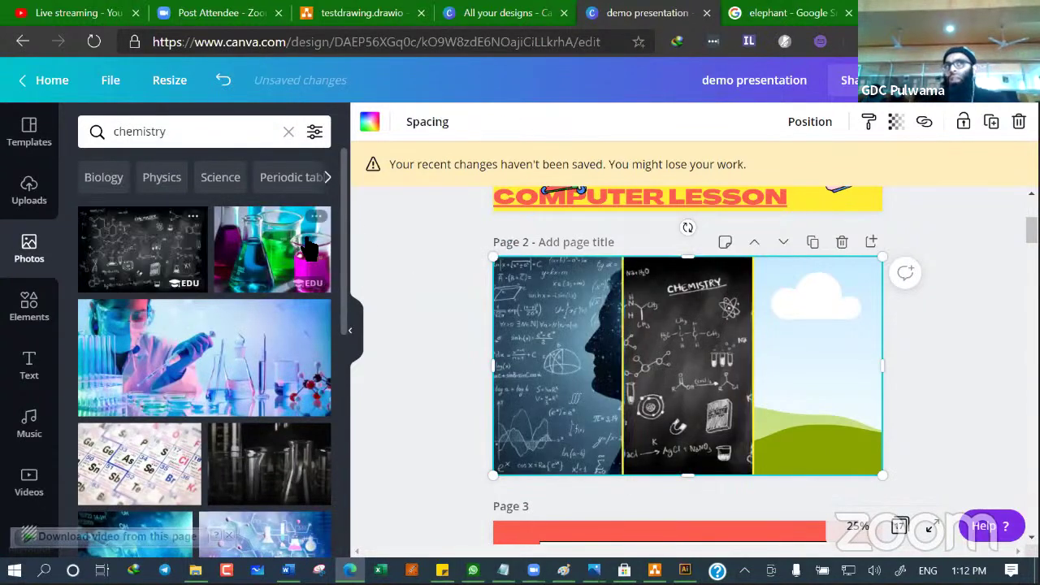
pyautogui.moveTo(272, 250)
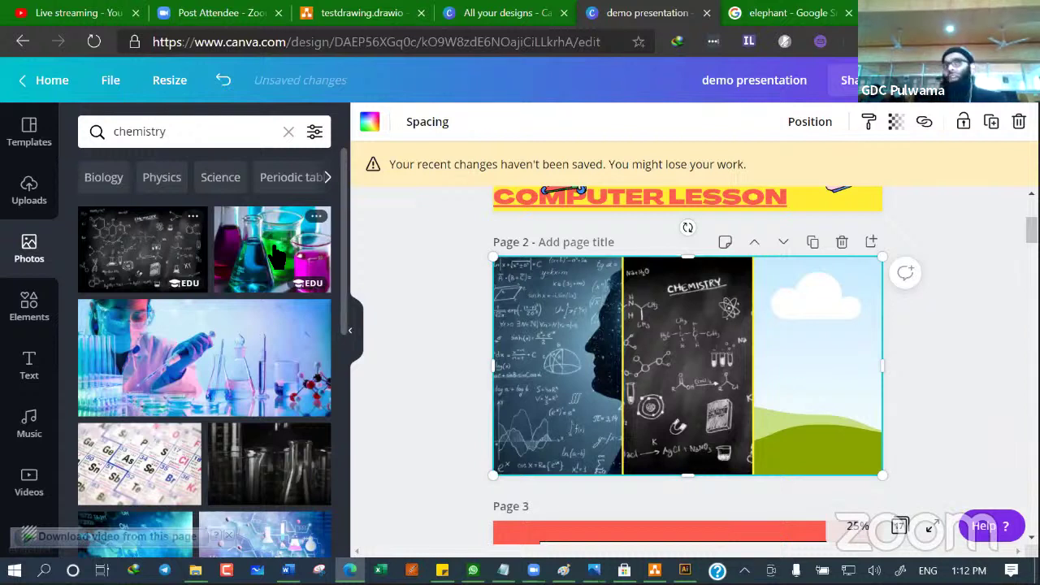
# Step: Put a biochemistry DNA photo into the grid's third cell
pyautogui.click(123, 131)
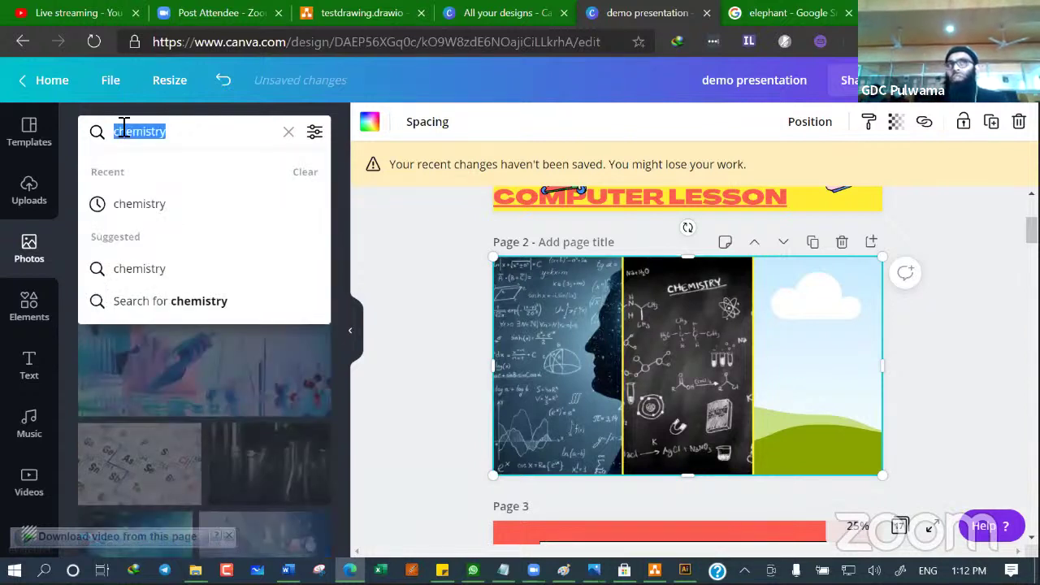
pyautogui.write('biochejis')
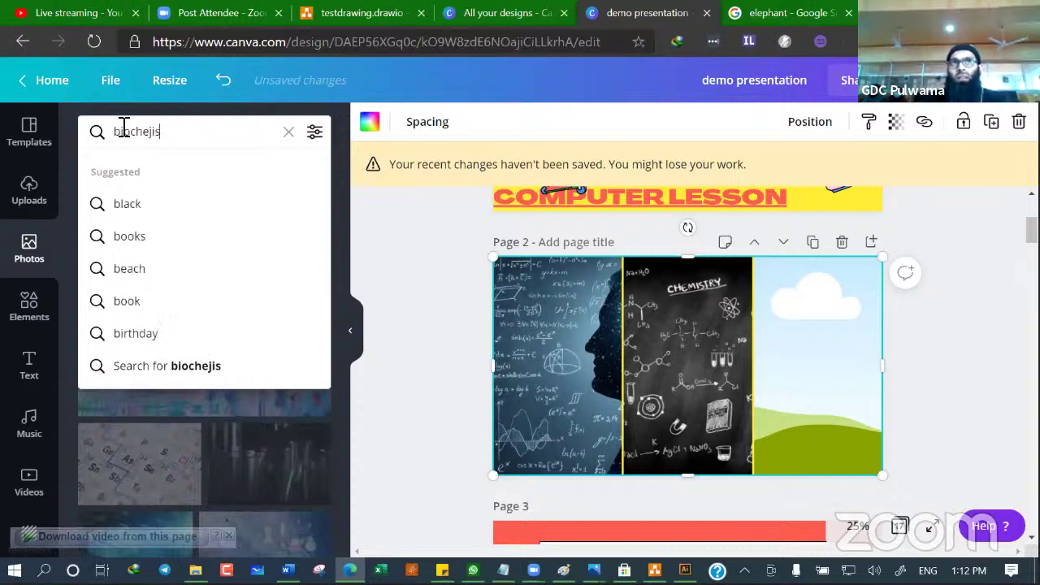
pyautogui.press('BackSpace')
pyautogui.press('BackSpace')
pyautogui.press('BackSpace')
pyautogui.write('mistry')
pyautogui.press('Return')
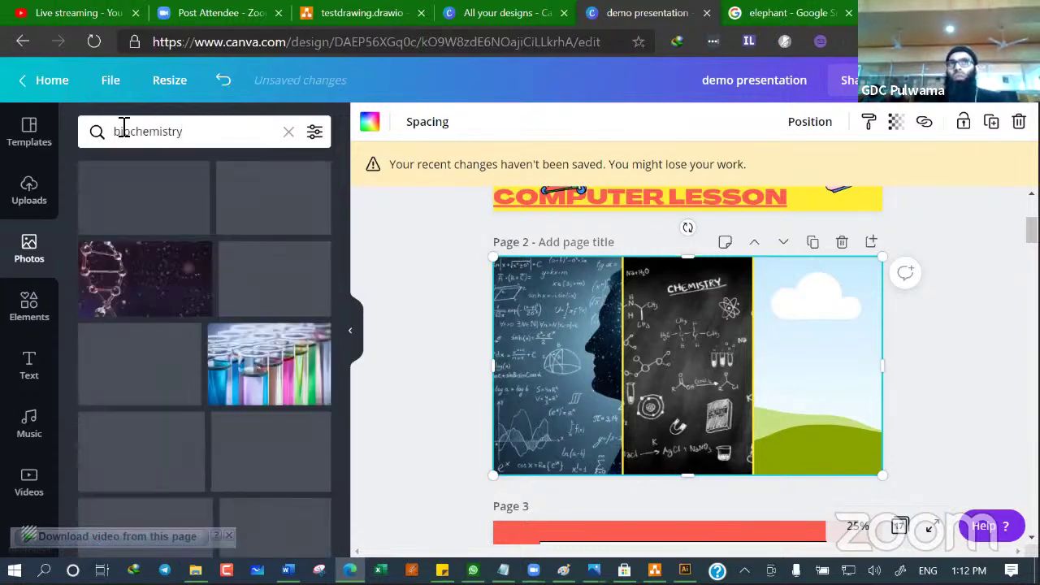
pyautogui.moveTo(139, 192); pyautogui.dragTo(797, 333)
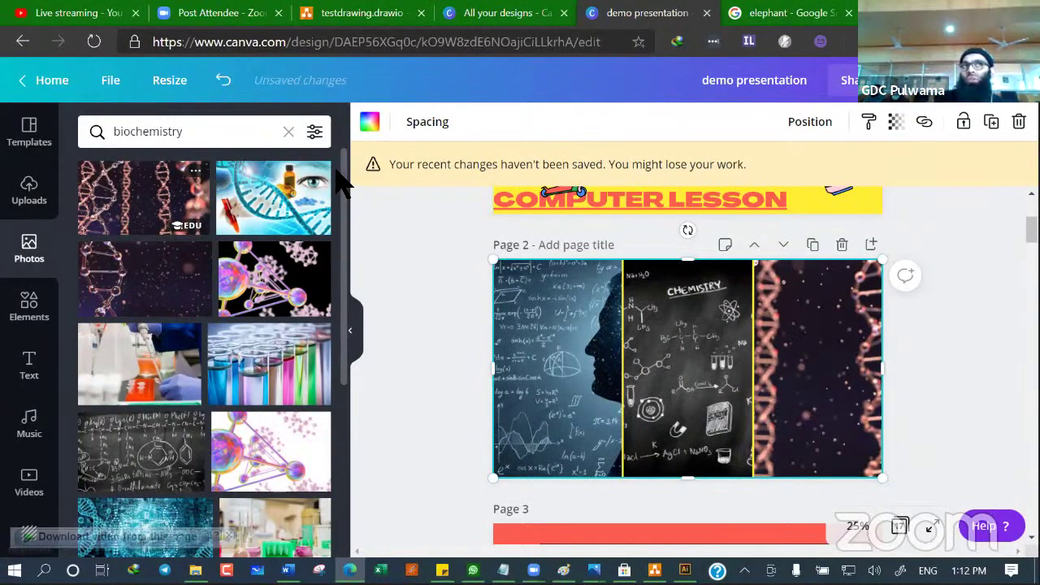
# Step: Search the Elements library for 'grids'
pyautogui.doubleClick(176, 134)
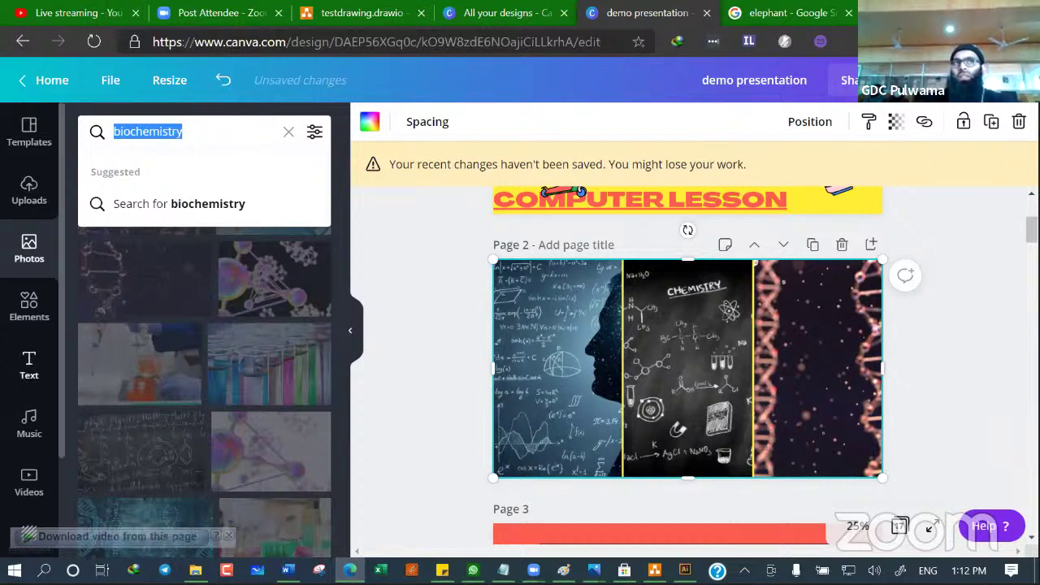
pyautogui.click(29, 305)
pyautogui.write('grids')
pyautogui.press('Return')
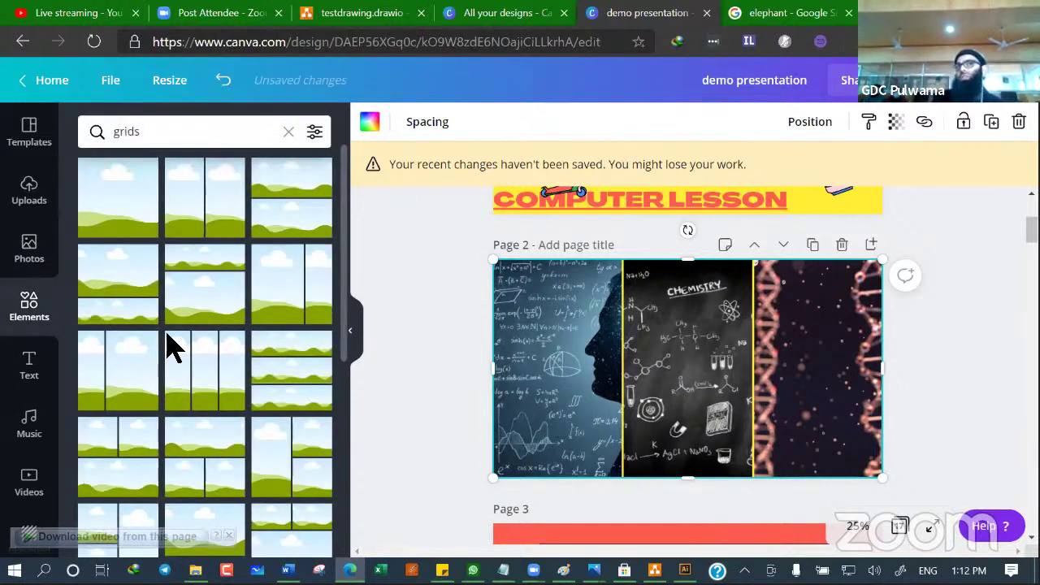
# Step: Place a wavy frame from the 'frame' search over page 2's chemistry panel
pyautogui.scroll(-5, 167, 347)
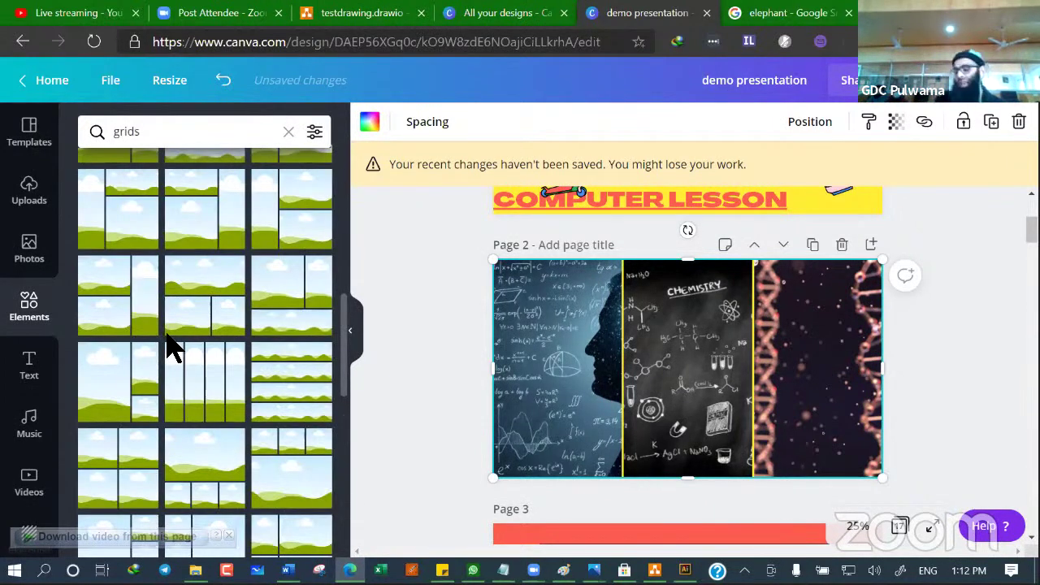
pyautogui.doubleClick(135, 132)
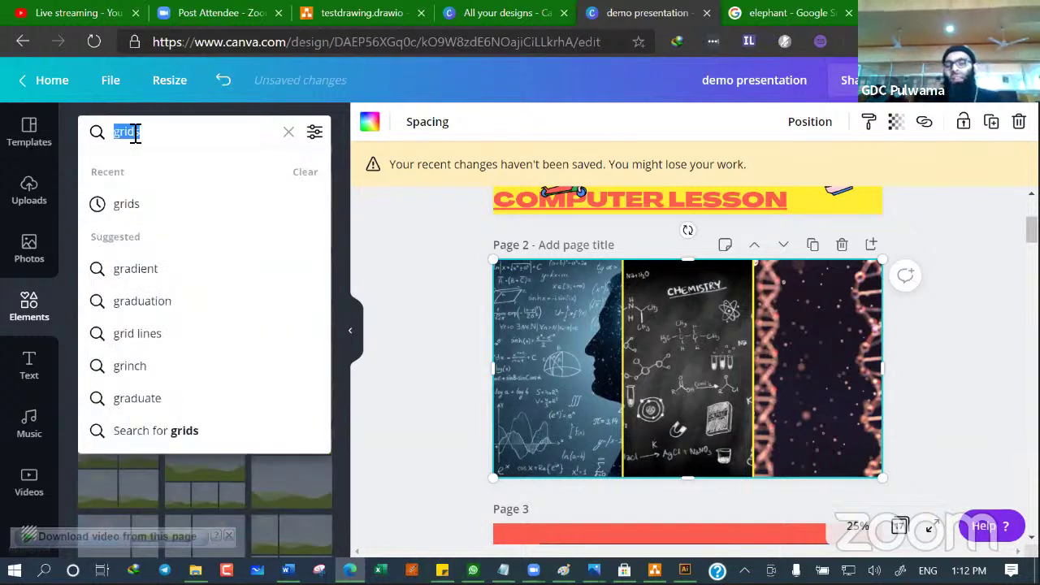
pyautogui.write('frame')
pyautogui.press('Return')
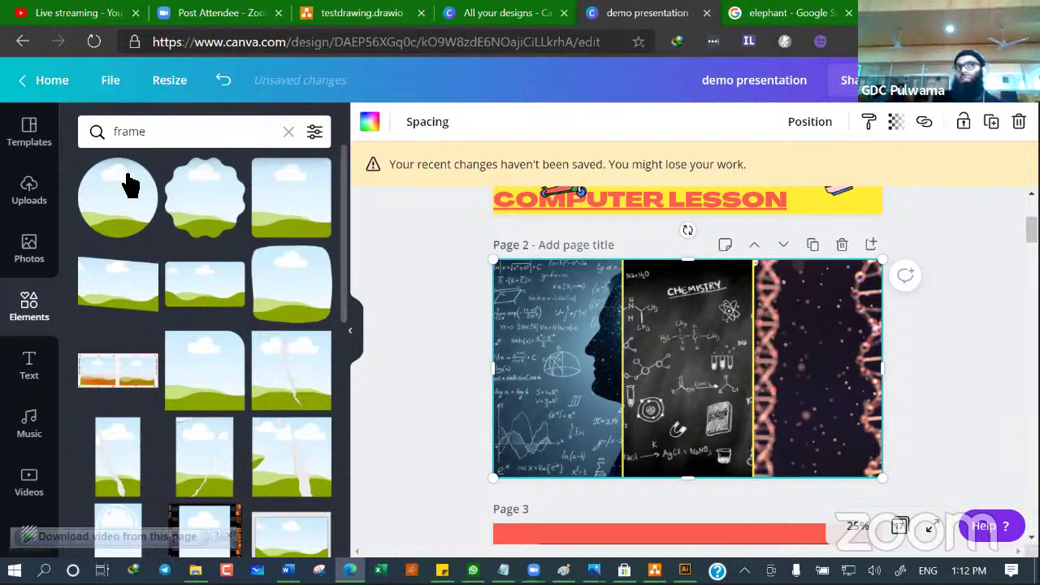
pyautogui.moveTo(205, 197)
pyautogui.moveTo(205, 192); pyautogui.dragTo(667, 336)
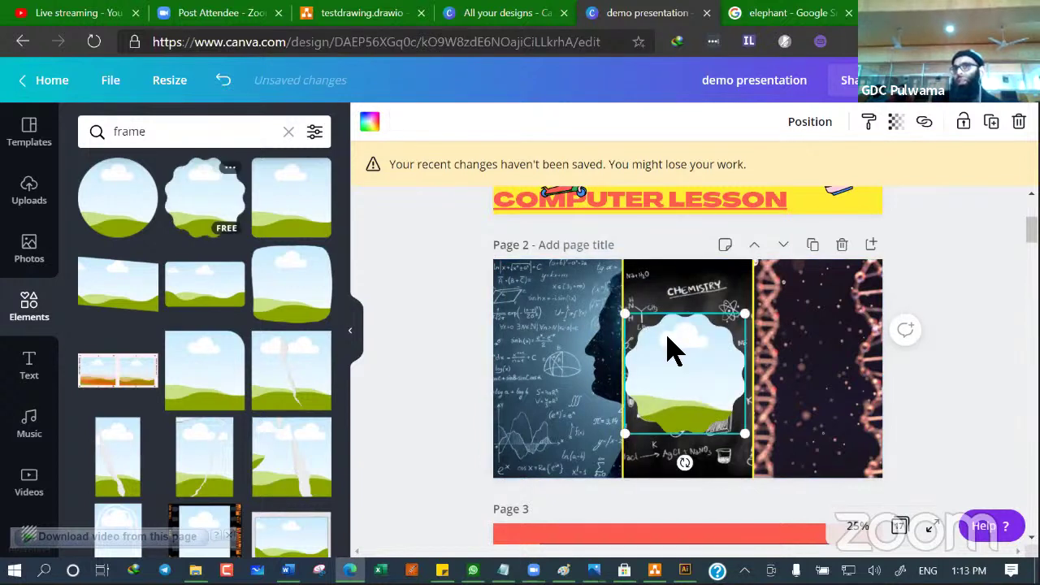
# Step: Try an 'education' graphic in the frame, remove it, and return to Photos
pyautogui.click(137, 145)
pyautogui.write('eud')
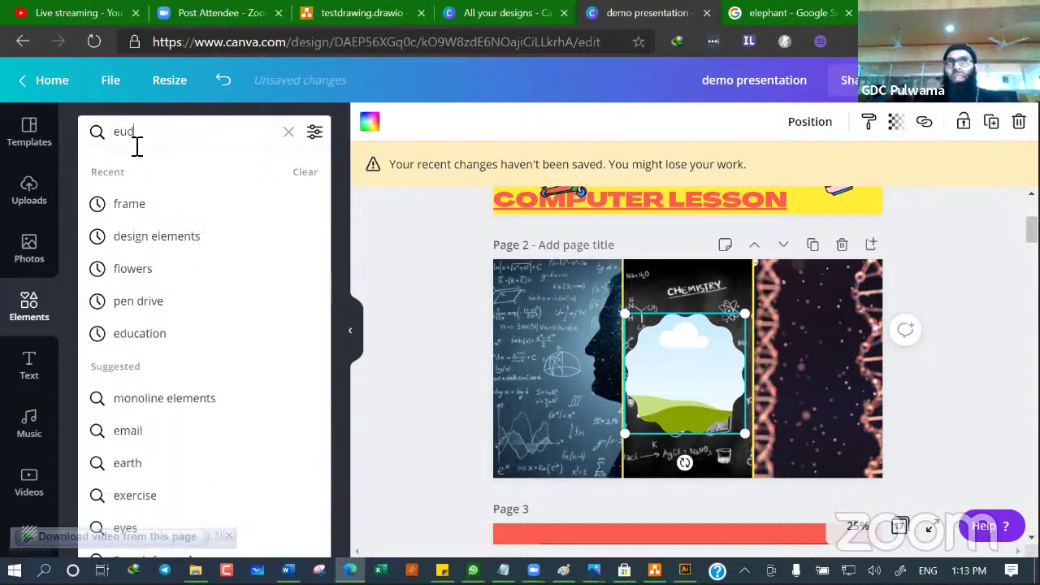
pyautogui.write('cati')
pyautogui.press('BackSpace')
pyautogui.press('BackSpace')
pyautogui.press('BackSpace')
pyautogui.press('BackSpace')
pyautogui.press('BackSpace')
pyautogui.press('BackSpace')
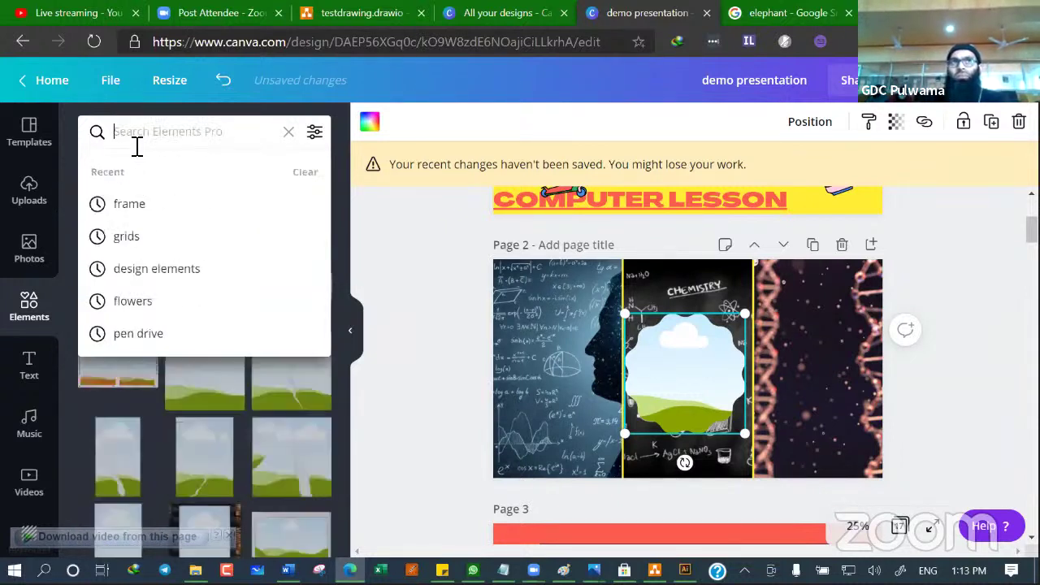
pyautogui.write('education')
pyautogui.press('Return')
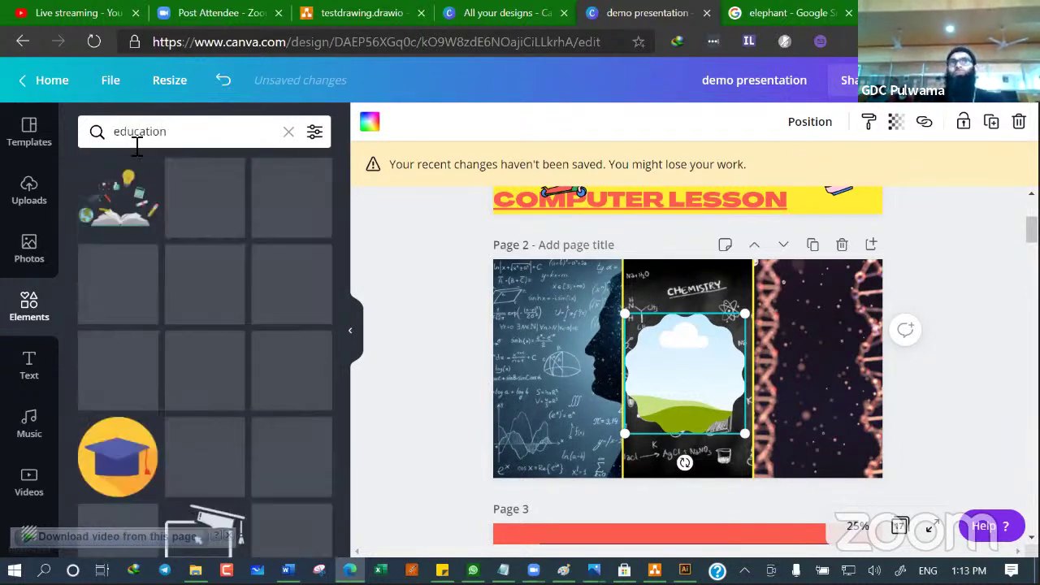
pyautogui.moveTo(126, 191); pyautogui.dragTo(679, 366)
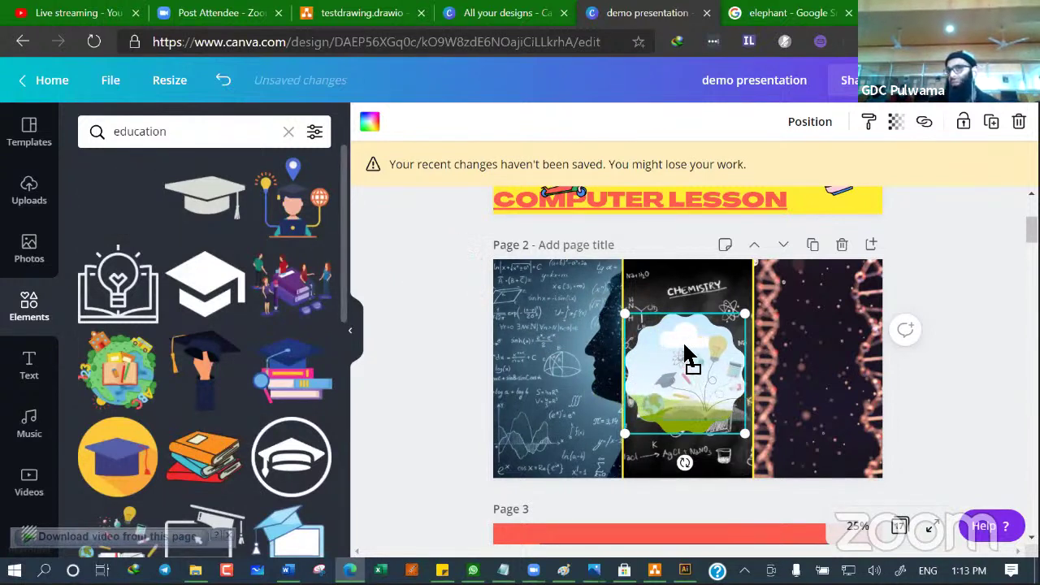
pyautogui.moveTo(677, 366); pyautogui.dragTo(268, 207)
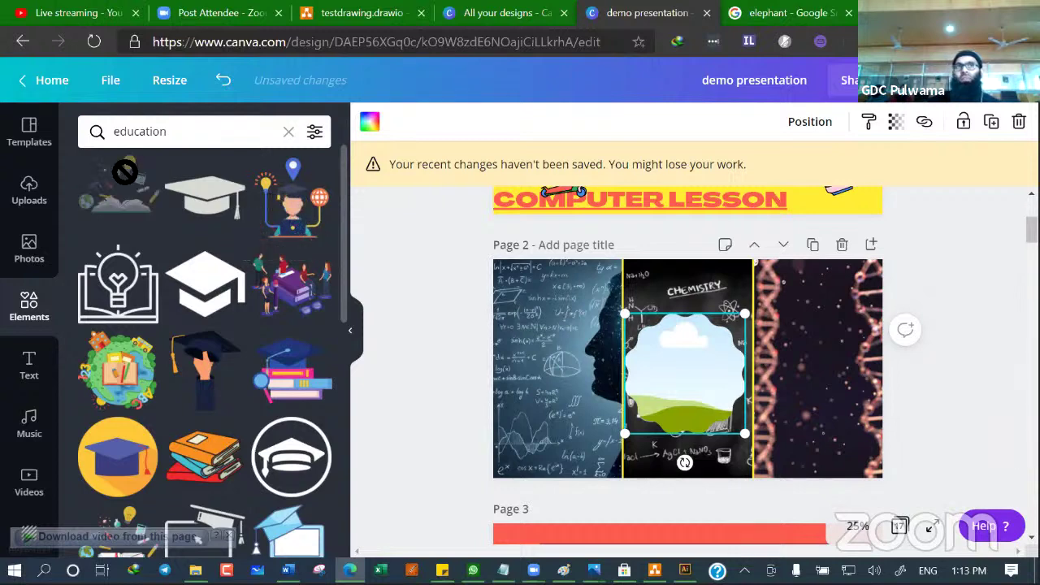
pyautogui.click(28, 260)
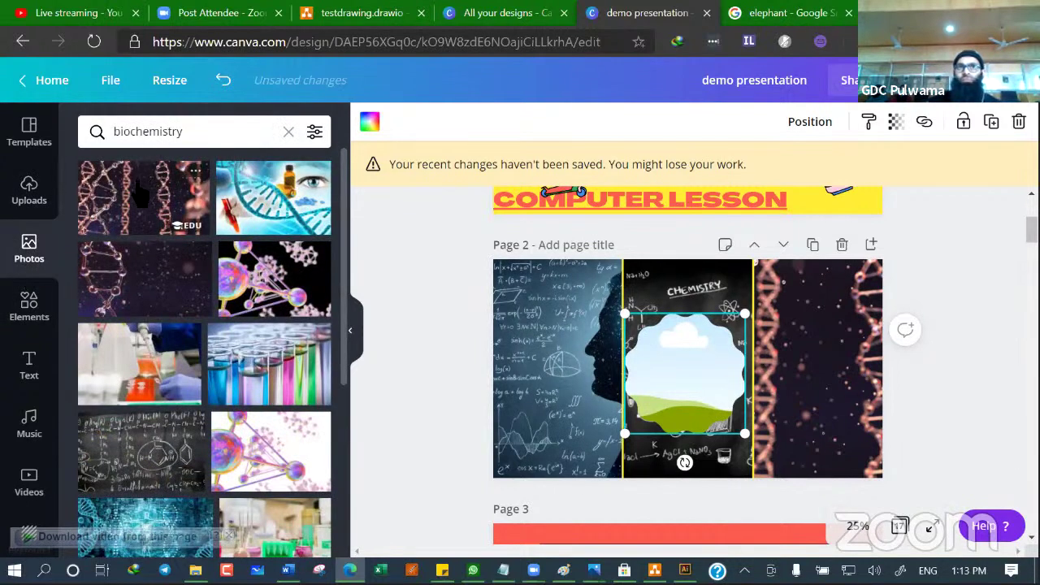
# Step: Fill the wavy frame with the orange lab flask photo instead of DNA
pyautogui.moveTo(154, 171); pyautogui.dragTo(697, 386)
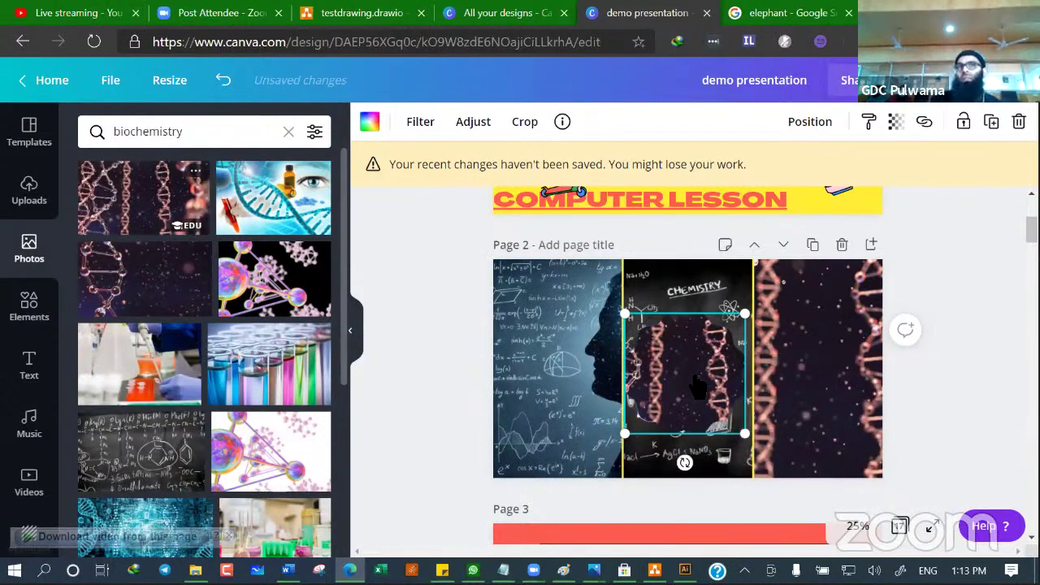
pyautogui.press('Delete')
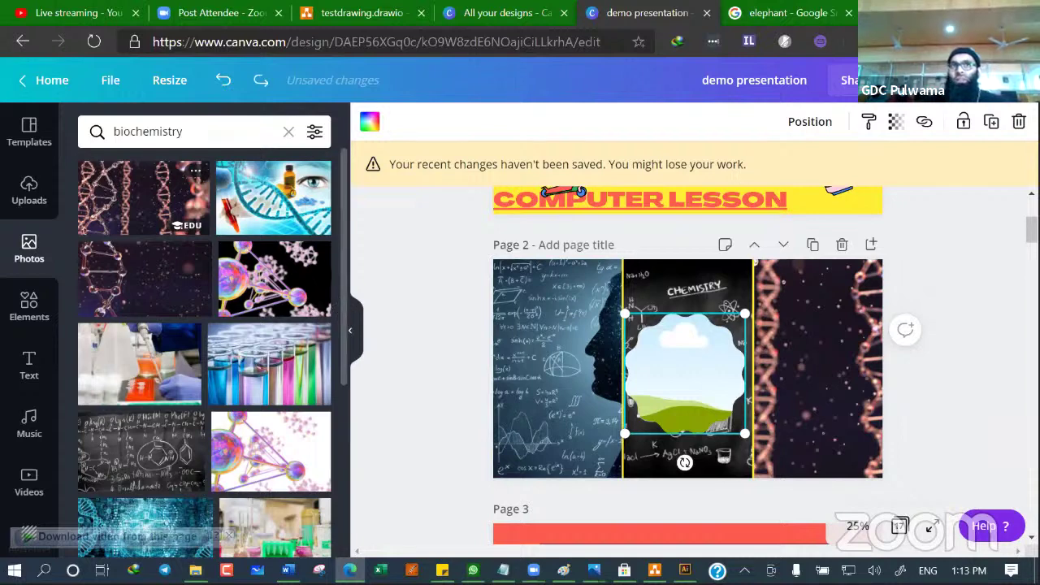
pyautogui.moveTo(183, 374); pyautogui.dragTo(705, 376)
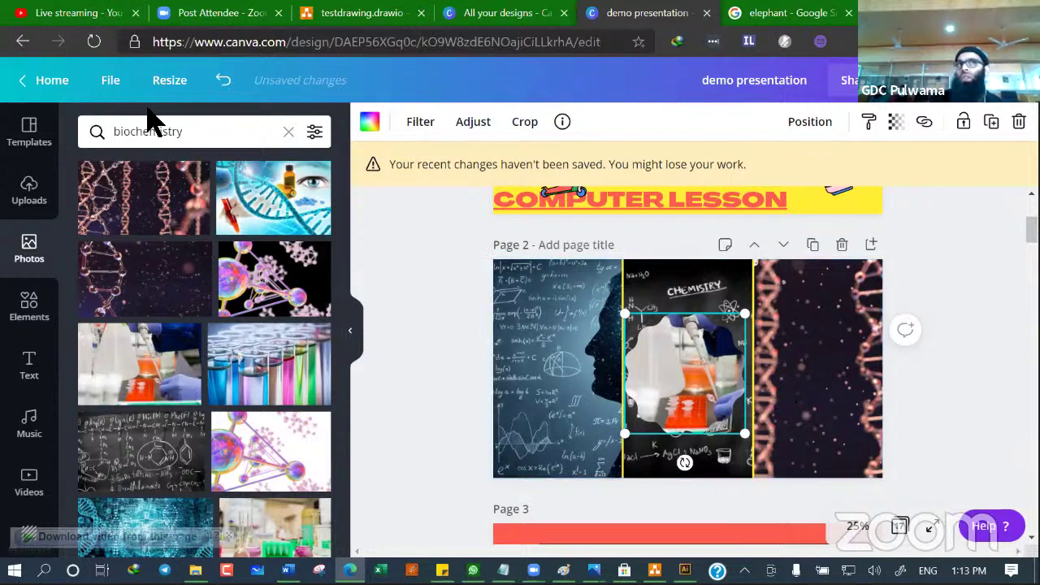
# Step: Search Photos for 'arrow', then enter 'double headed arrow'
pyautogui.click(149, 136)
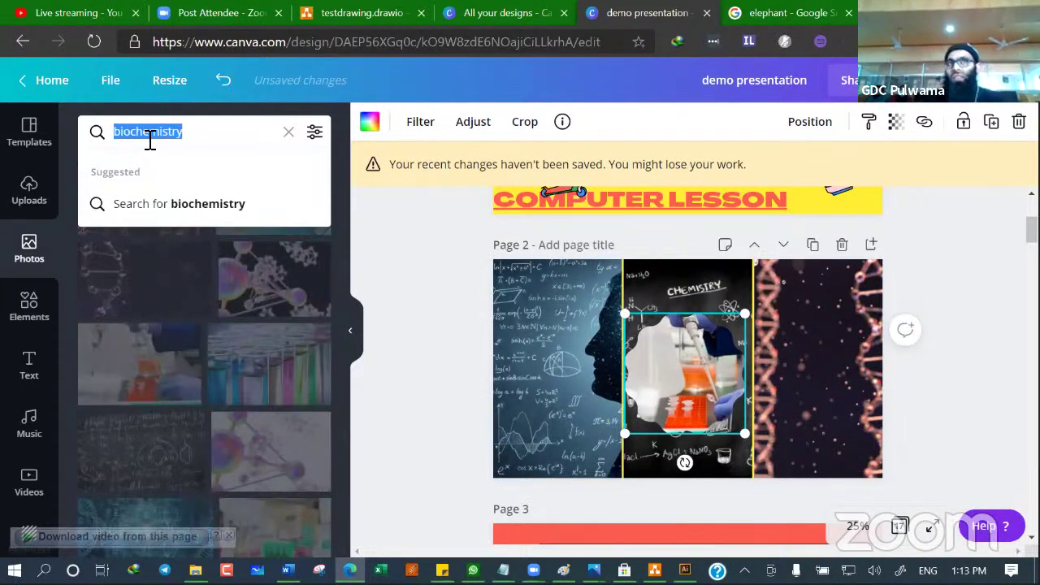
pyautogui.write('arrow')
pyautogui.press('Return')
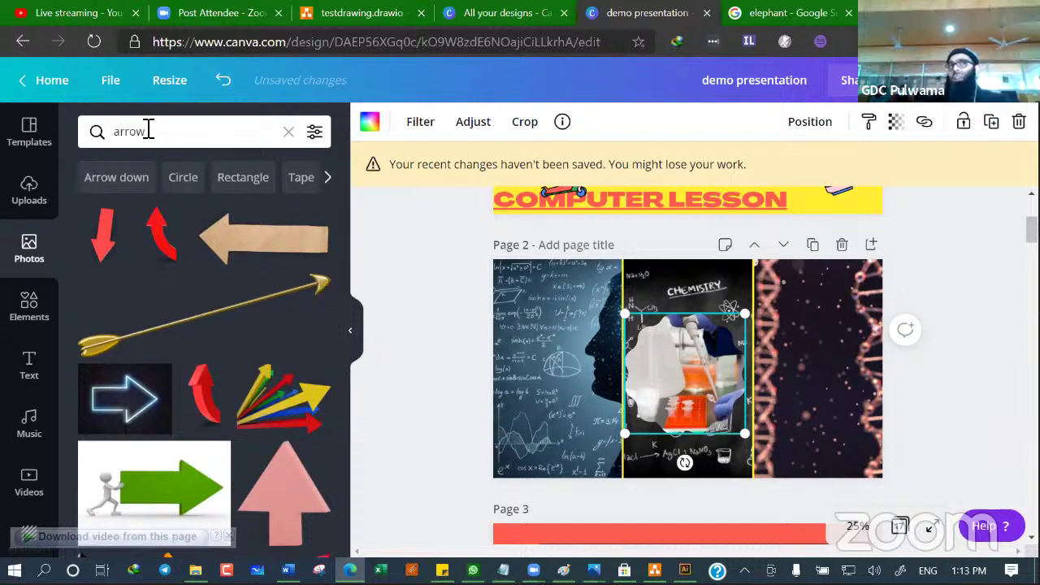
pyautogui.click(136, 134)
pyautogui.write('dou')
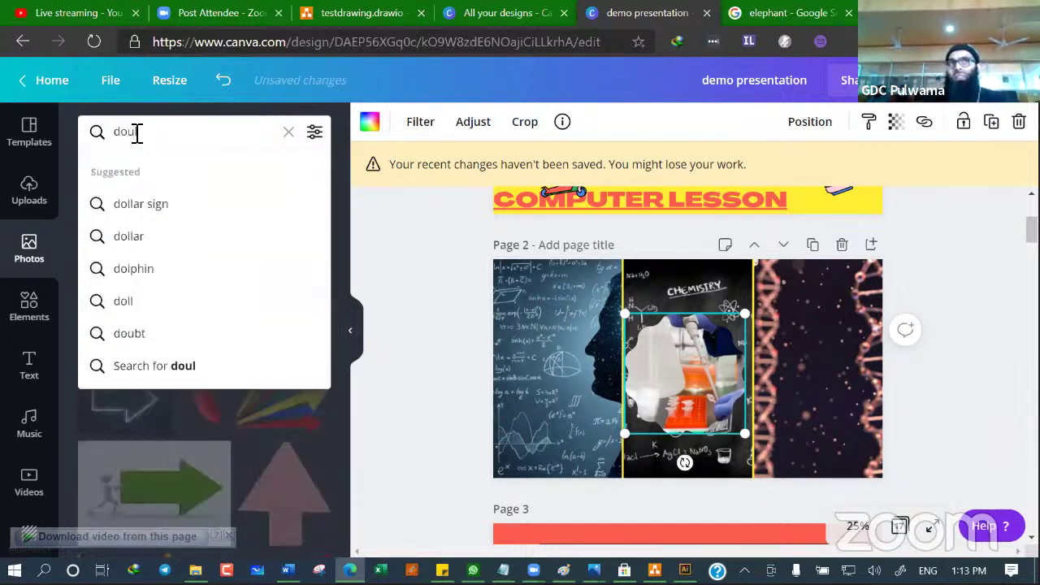
pyautogui.write('ble headed a')
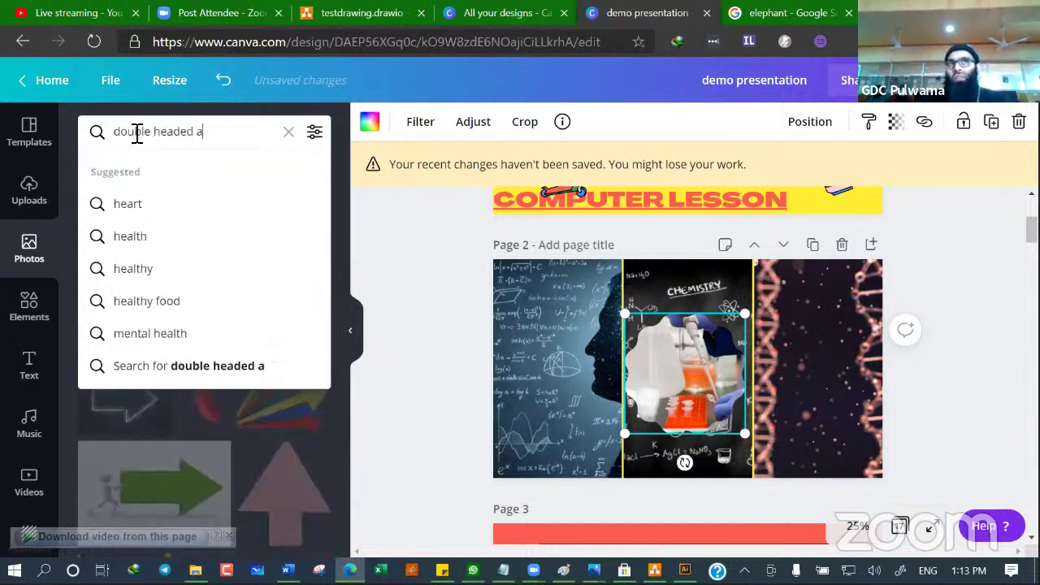
pyautogui.write('rrow')
# Step: Run the 'double headed arrow' photo search and open the Download panel
pyautogui.press('Return')
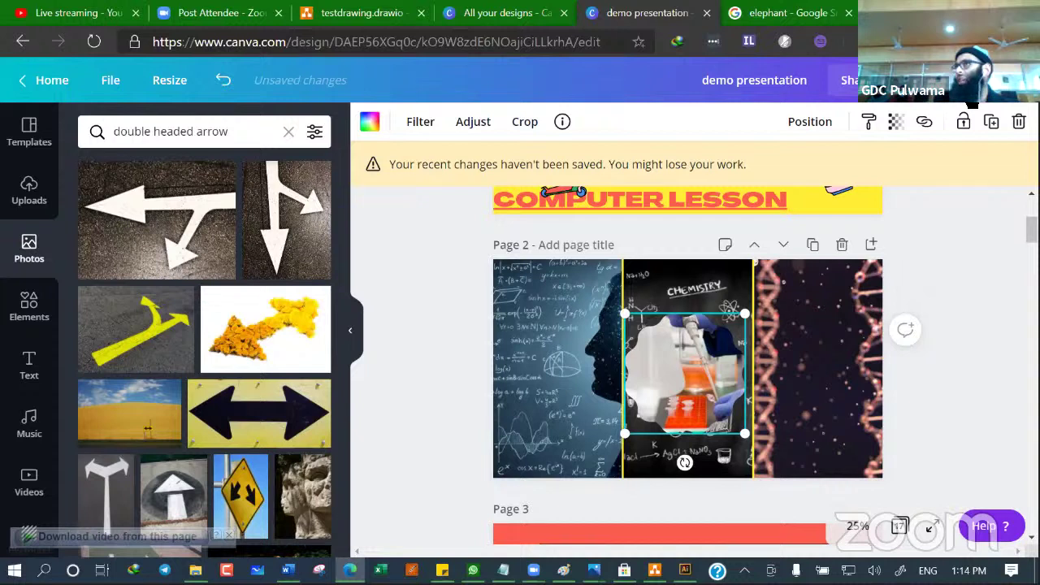
pyautogui.click(973, 89)
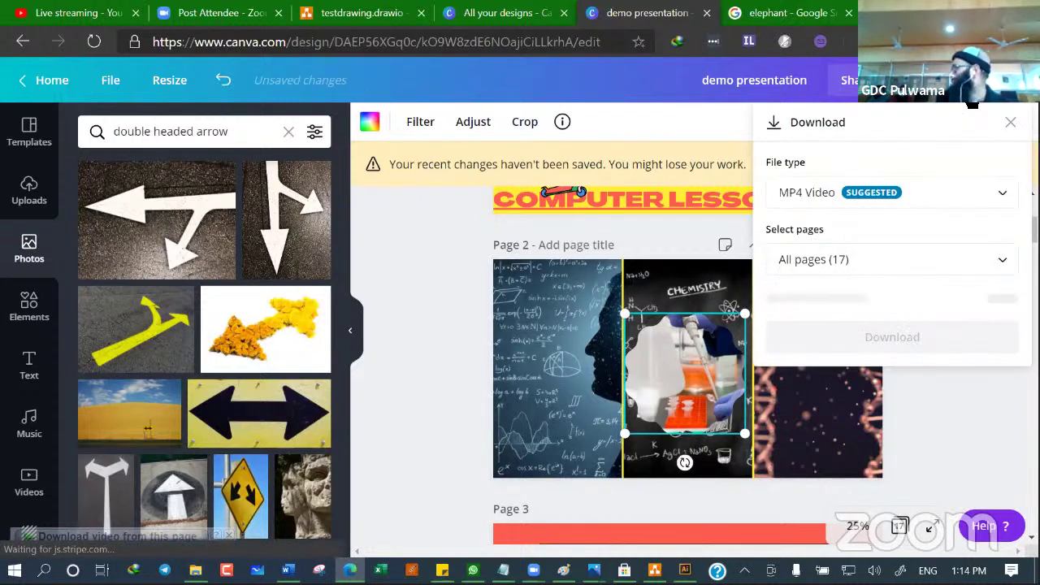
# Step: Browse the download file types, keep MP4 Video, and open the sharing options
pyautogui.click(884, 201)
pyautogui.scroll(1, 874, 168)
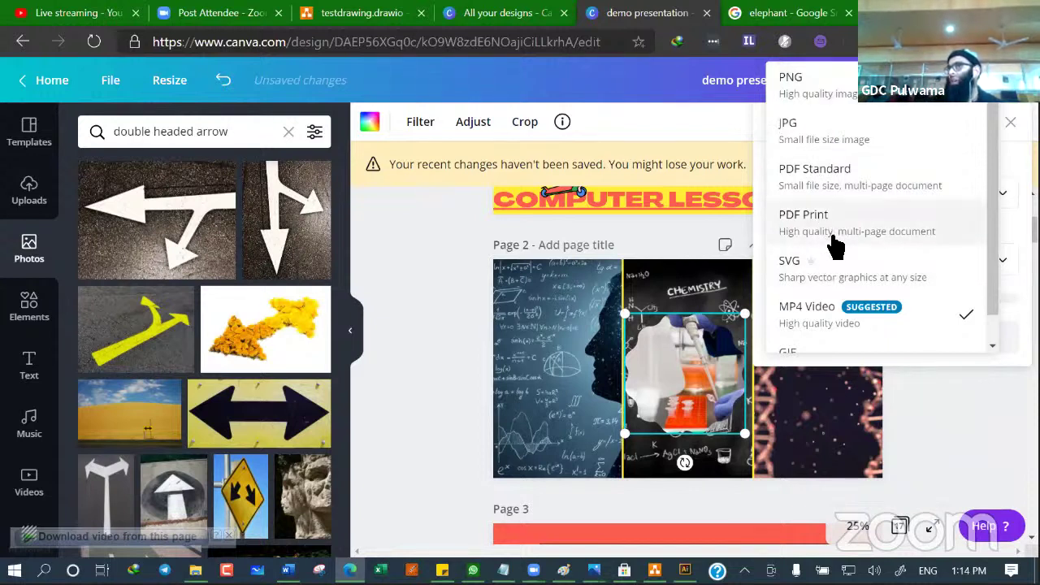
pyautogui.scroll(-1, 837, 253)
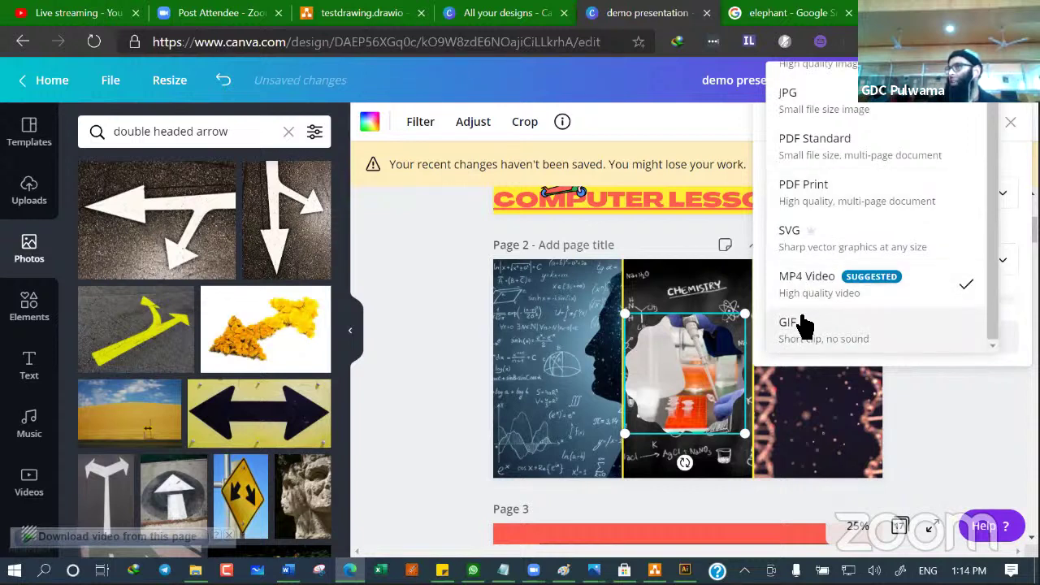
pyautogui.scroll(1, 804, 325)
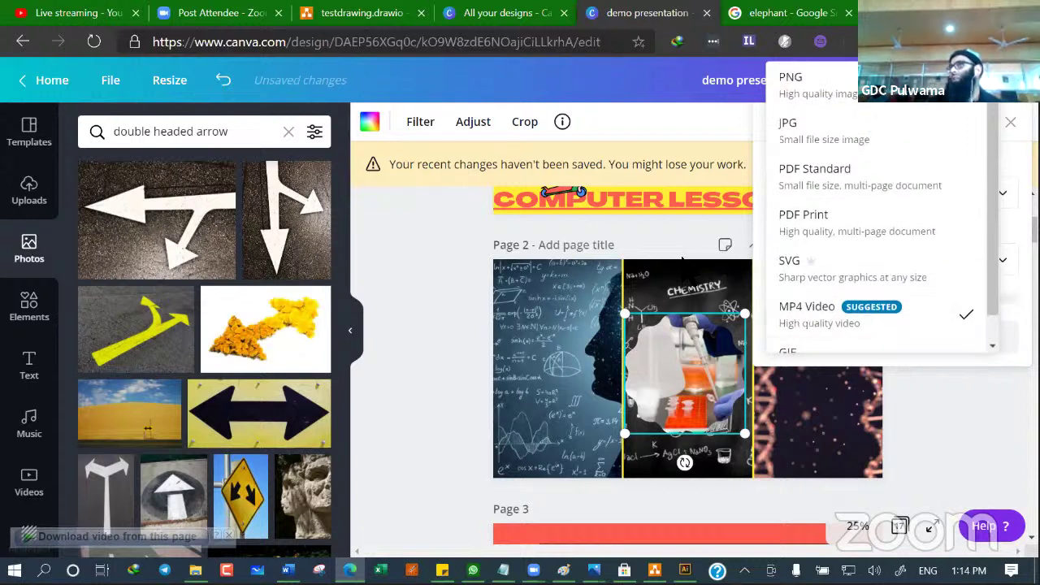
pyautogui.click(813, 302)
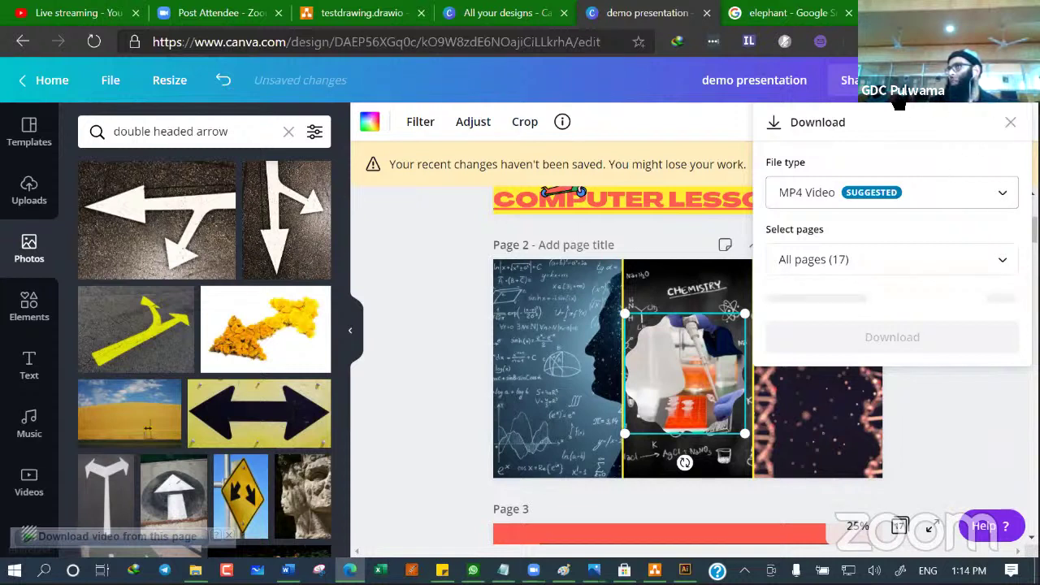
pyautogui.click(875, 91)
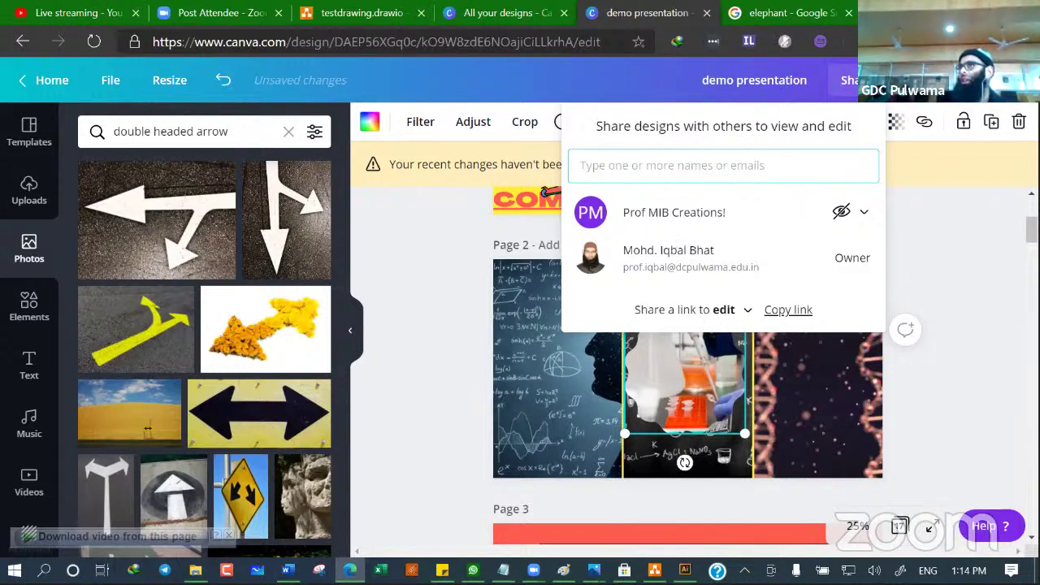
# Step: Open the publishing menu and scroll to its Share and Print sections
pyautogui.click(1012, 80)
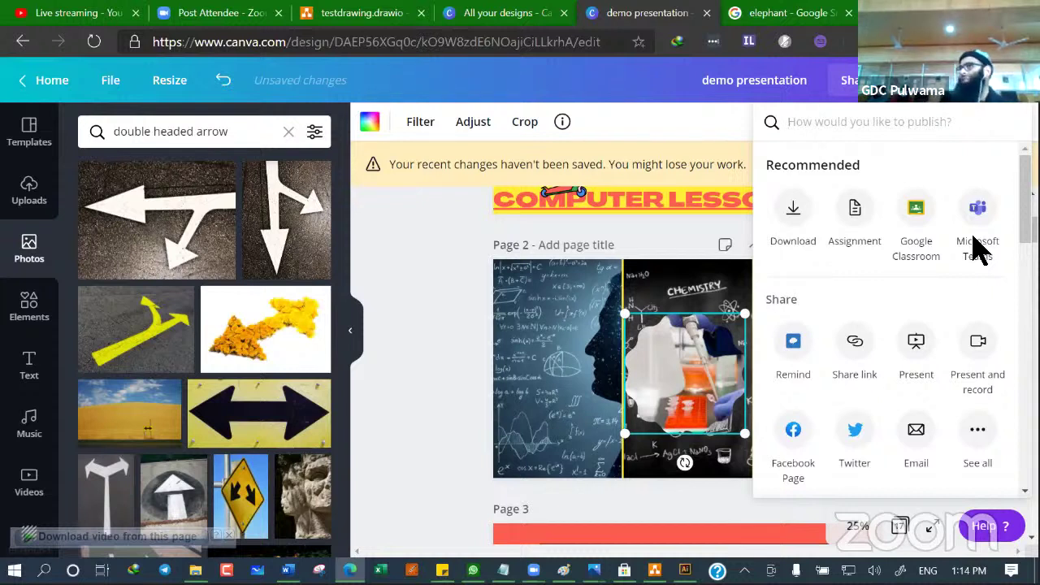
pyautogui.scroll(-1, 979, 249)
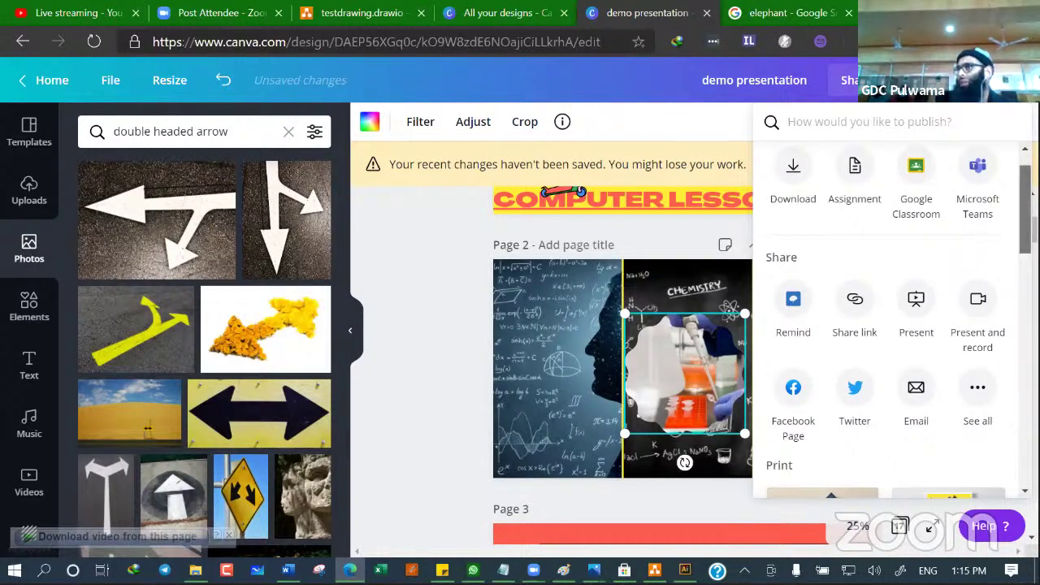
pyautogui.scroll(-1, 1024, 211)
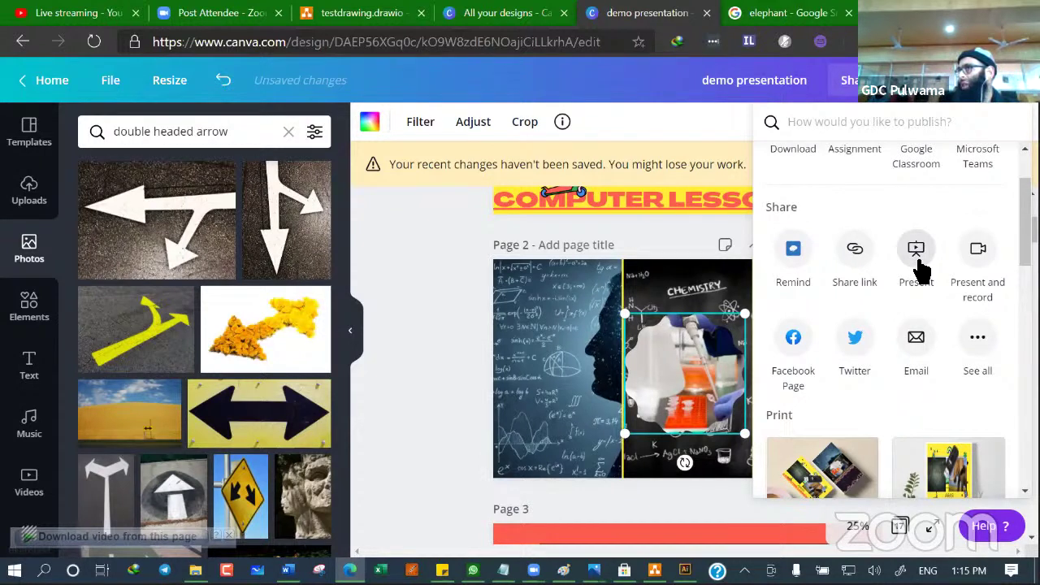
# Step: Open the Present options with the Standard presentation type
pyautogui.click(916, 252)
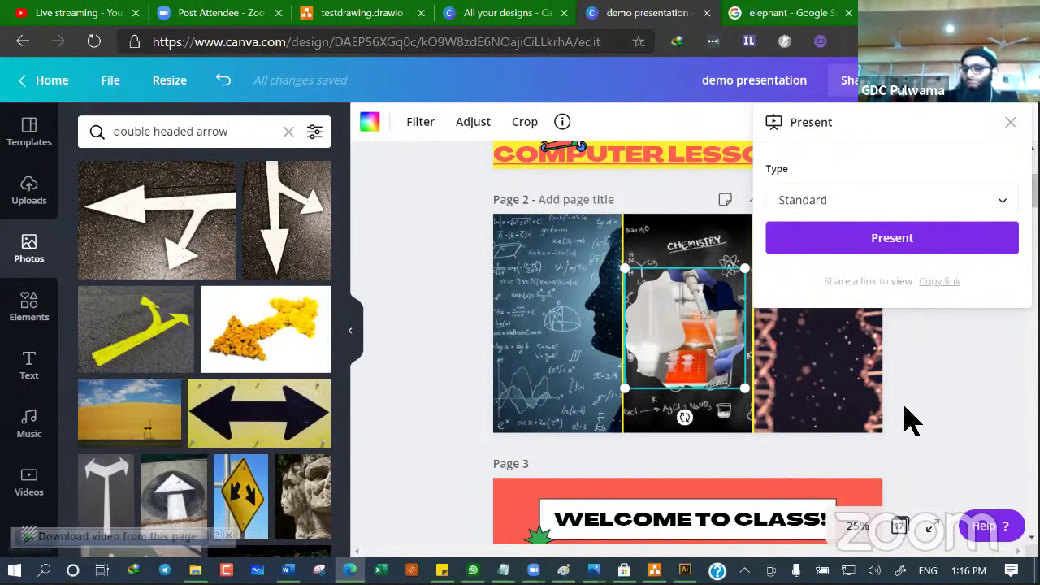
# Step: Run the deck full screen, advance one slide, then exit back to the editor
pyautogui.hotkey('ctrl', 'alt', 'p')
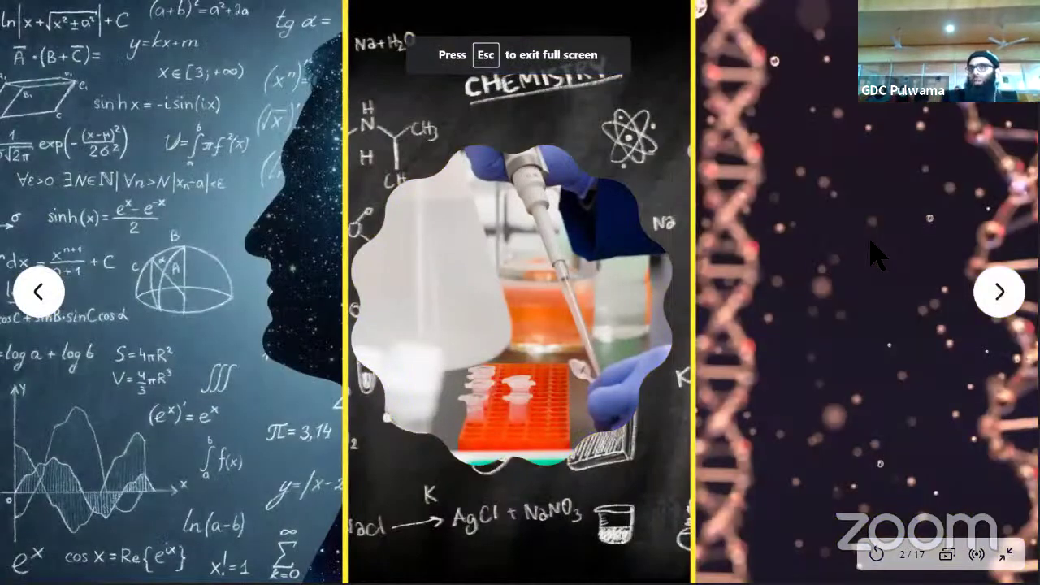
pyautogui.press('Right')
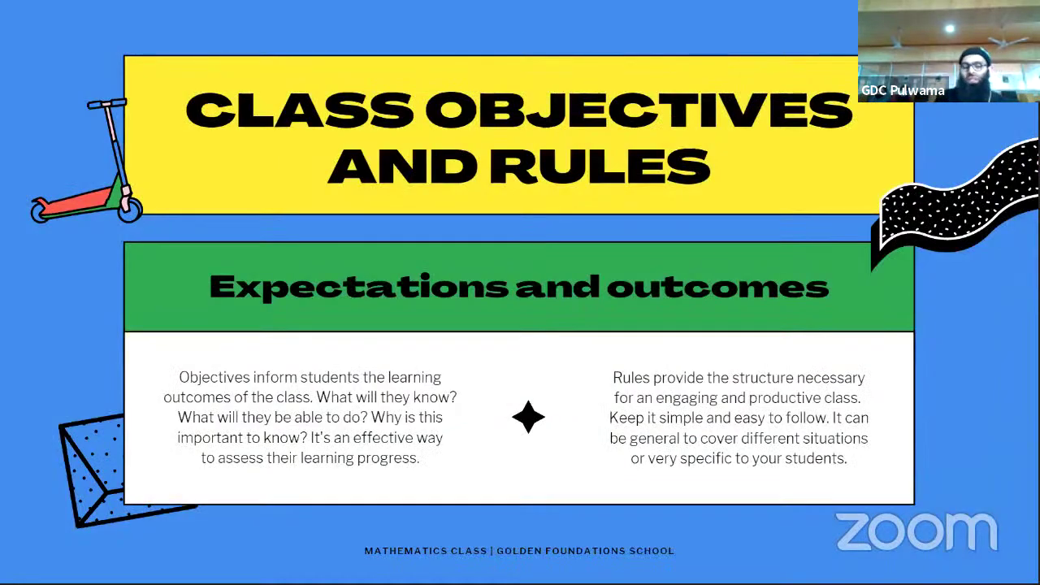
pyautogui.press('Escape')
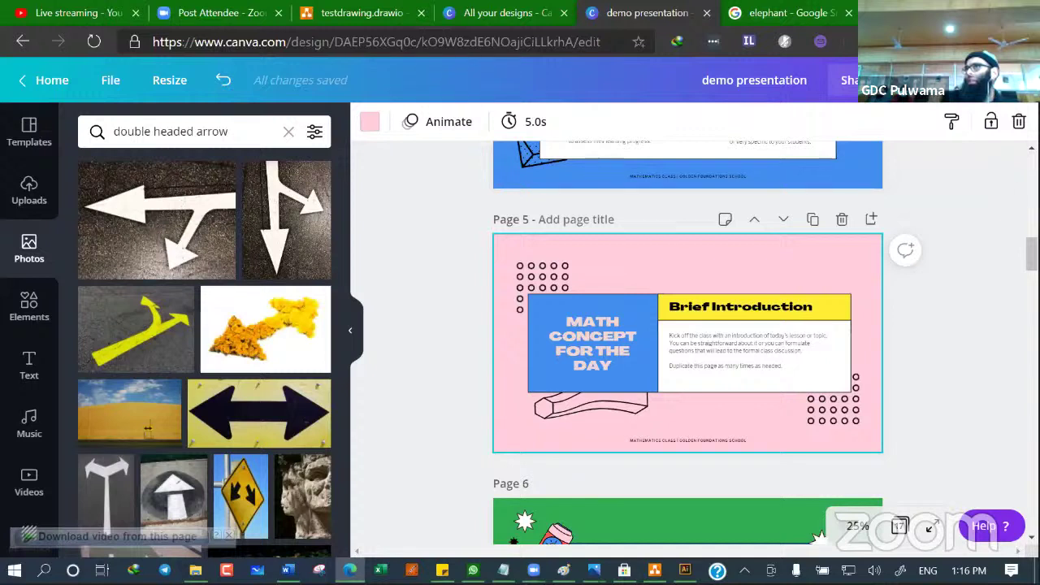
# Step: Choose Present and record from the Share menu's options
pyautogui.rightClick(958, 88)
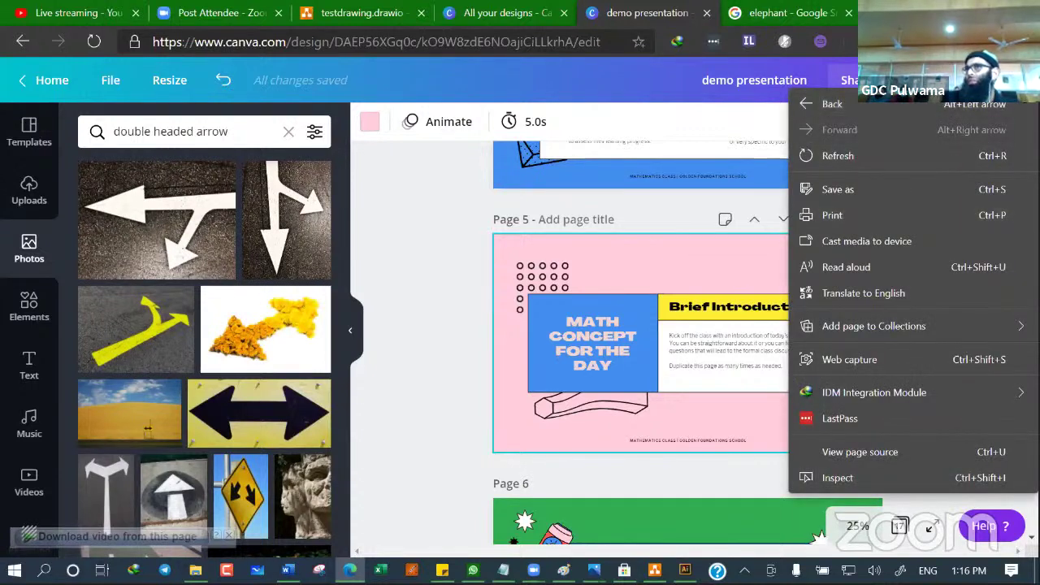
pyautogui.click(861, 79)
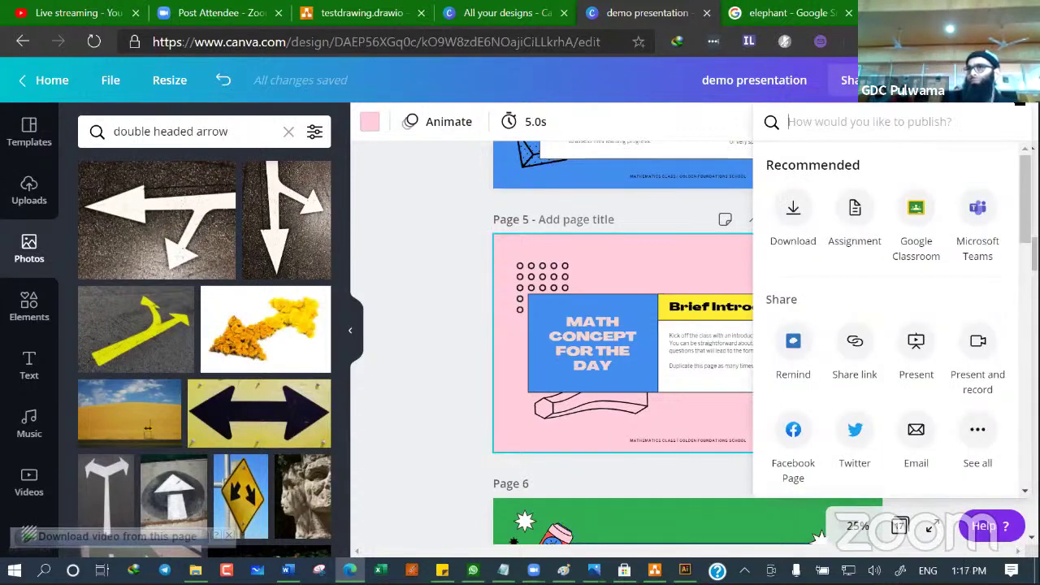
pyautogui.scroll(-2, 927, 307)
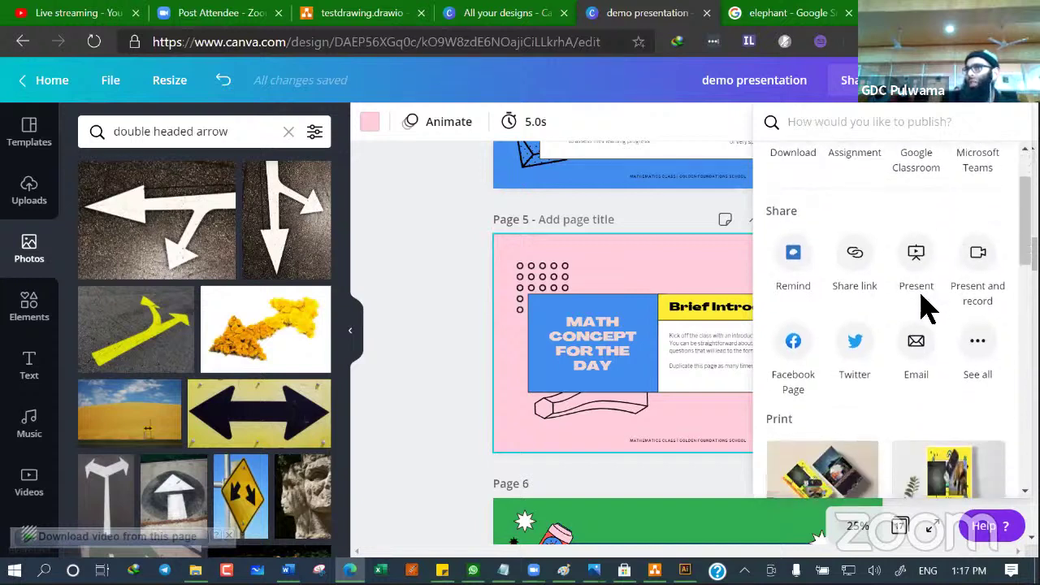
pyautogui.click(978, 260)
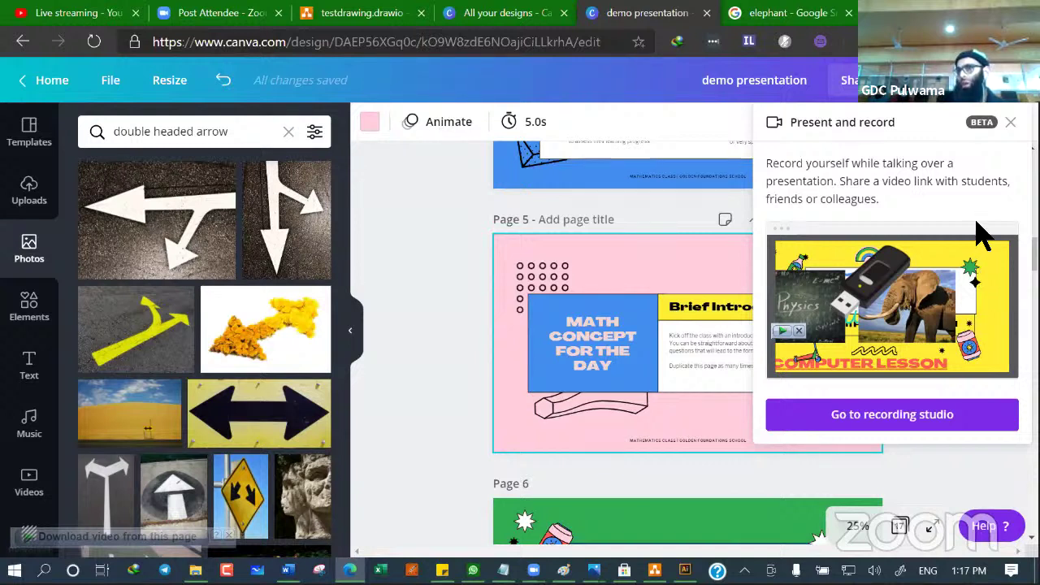
# Step: Launch the recording studio and dismiss the camera-access error dialog
pyautogui.click(901, 418)
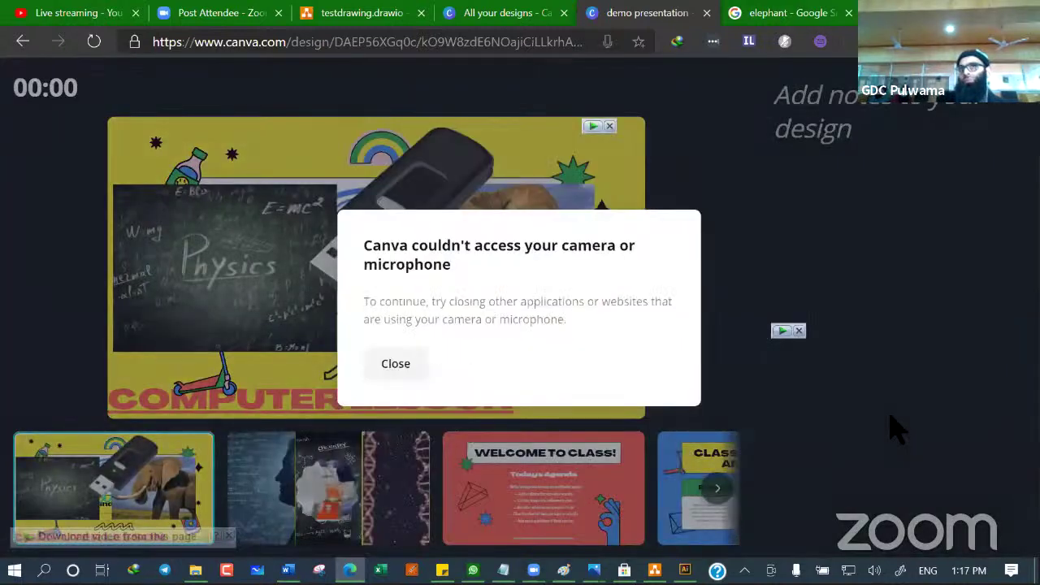
pyautogui.moveTo(573, 351)
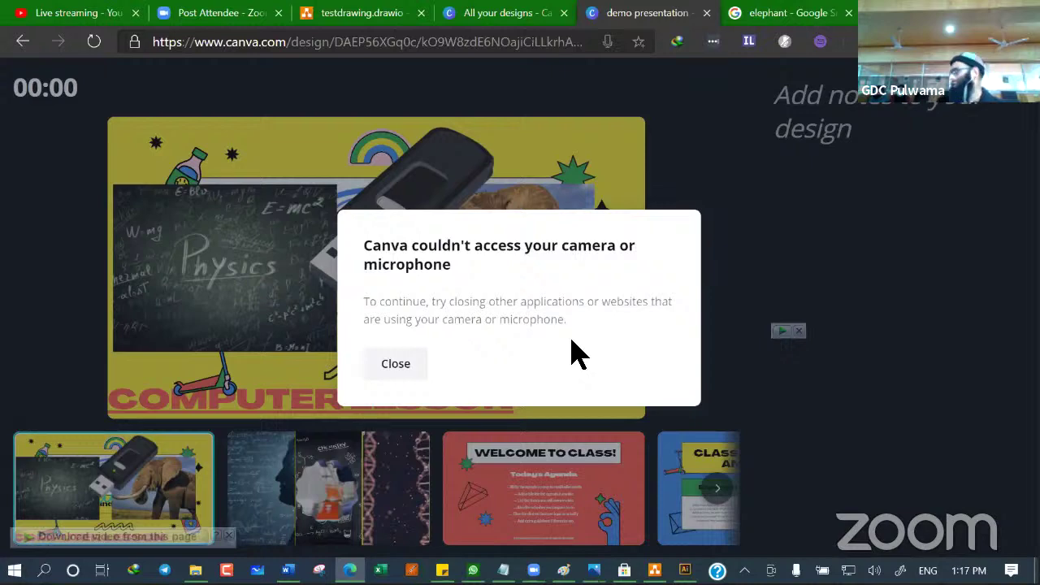
pyautogui.click(389, 370)
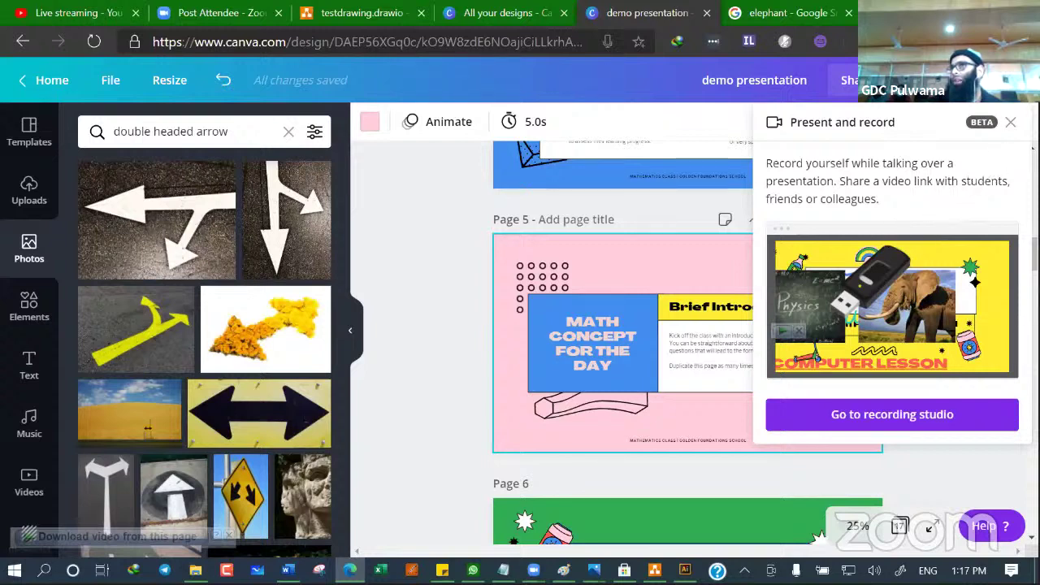
pyautogui.click(1010, 121)
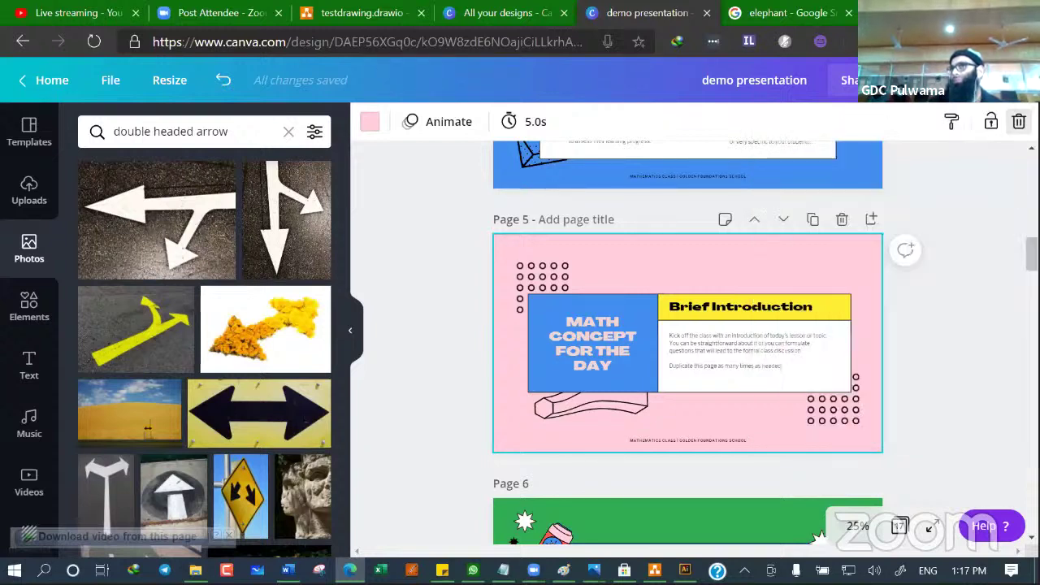
pyautogui.click(849, 80)
pyautogui.scroll(-3, 917, 301)
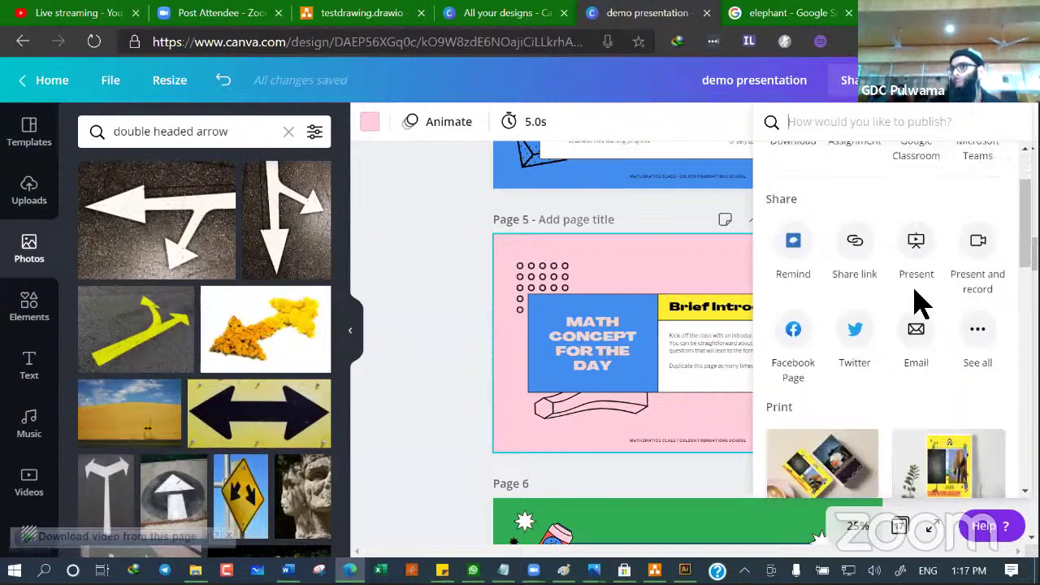
pyautogui.scroll(-2, 916, 296)
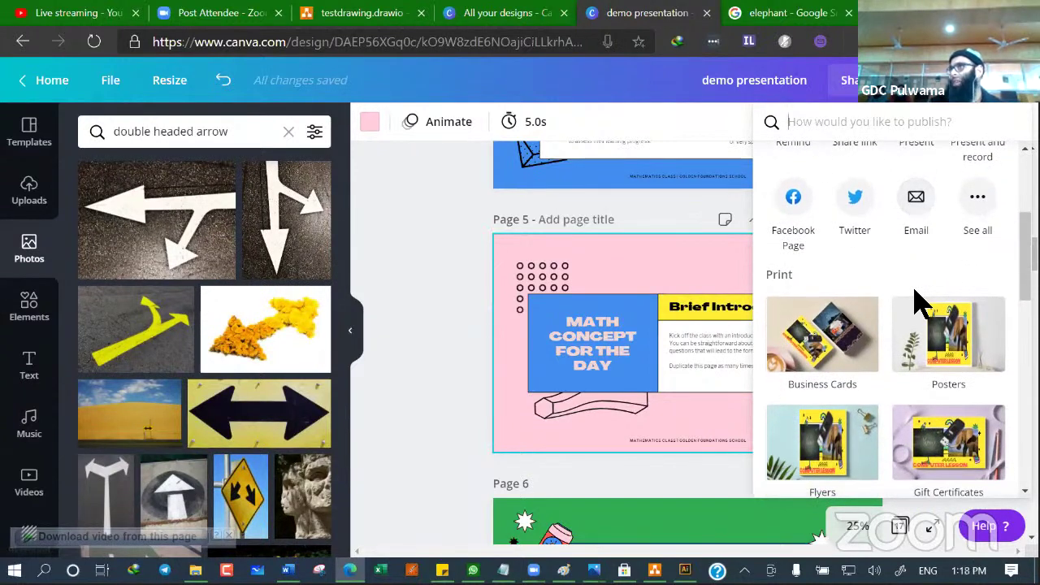
pyautogui.scroll(-2, 918, 301)
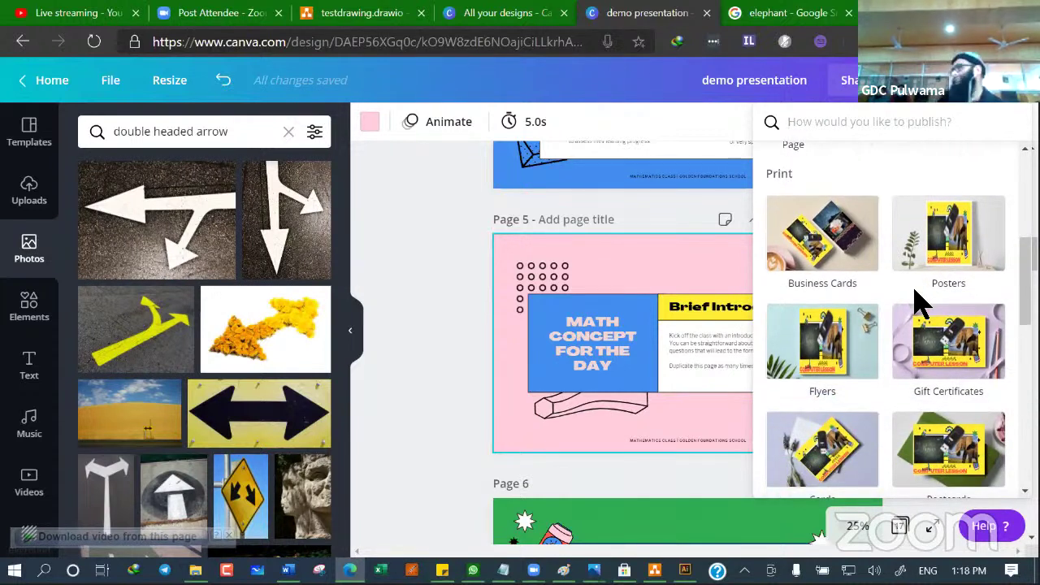
pyautogui.scroll(-4, 916, 301)
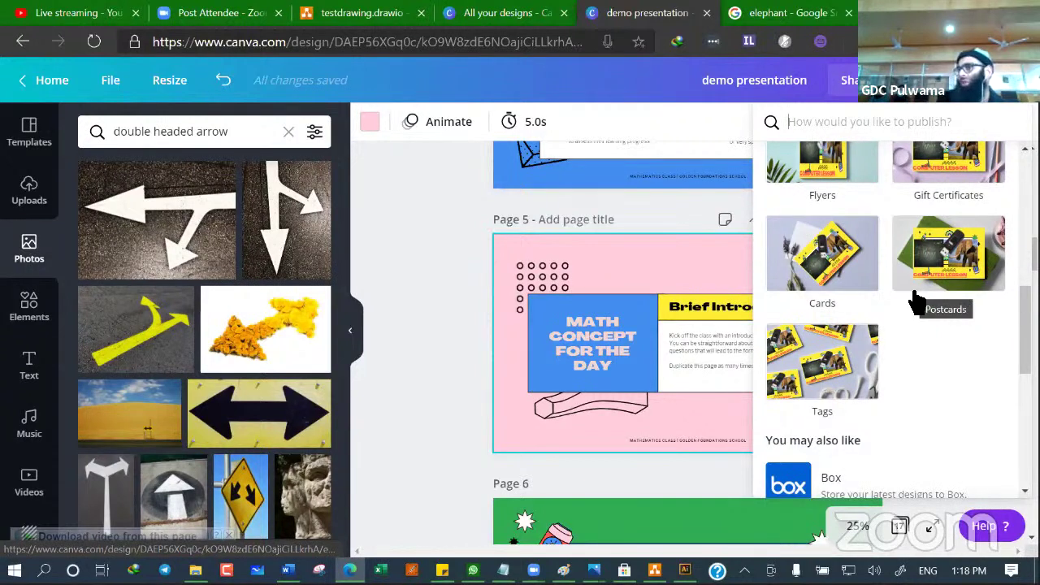
pyautogui.scroll(-2, 917, 303)
pyautogui.scroll(-2, 921, 302)
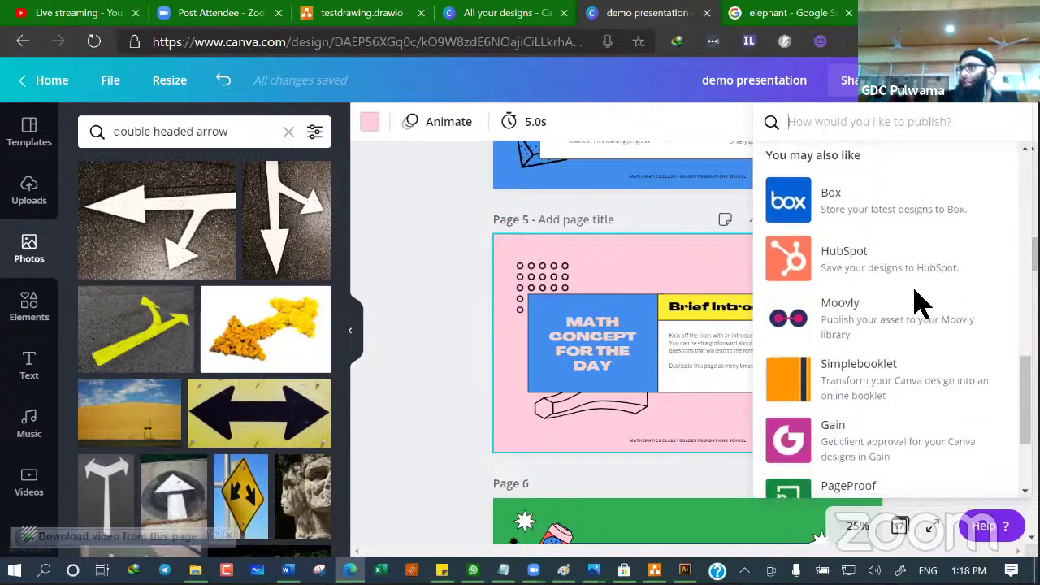
pyautogui.scroll(-2, 918, 302)
pyautogui.scroll(-1, 917, 301)
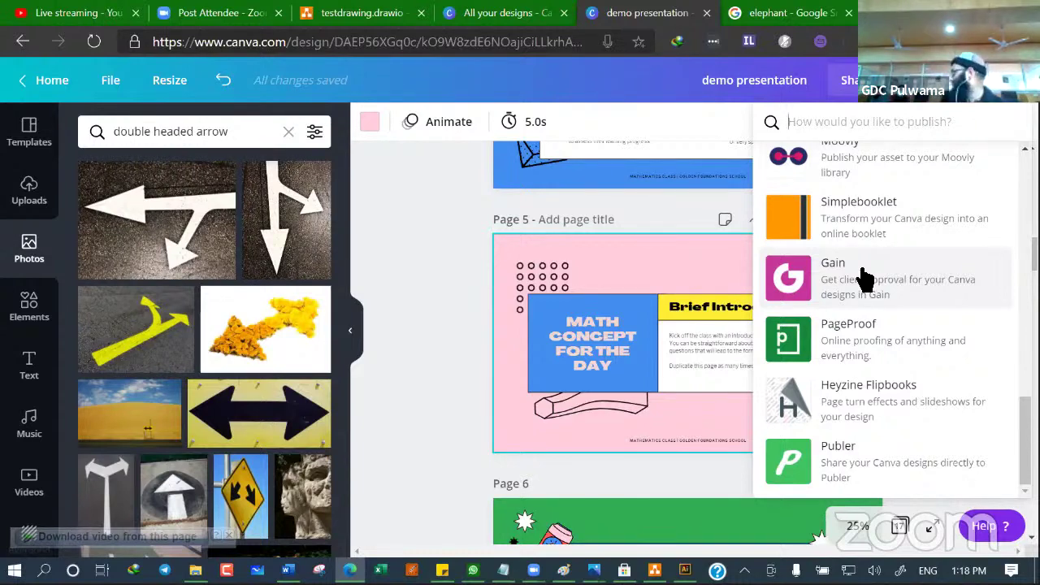
pyautogui.scroll(10, 864, 279)
pyautogui.scroll(5, 866, 366)
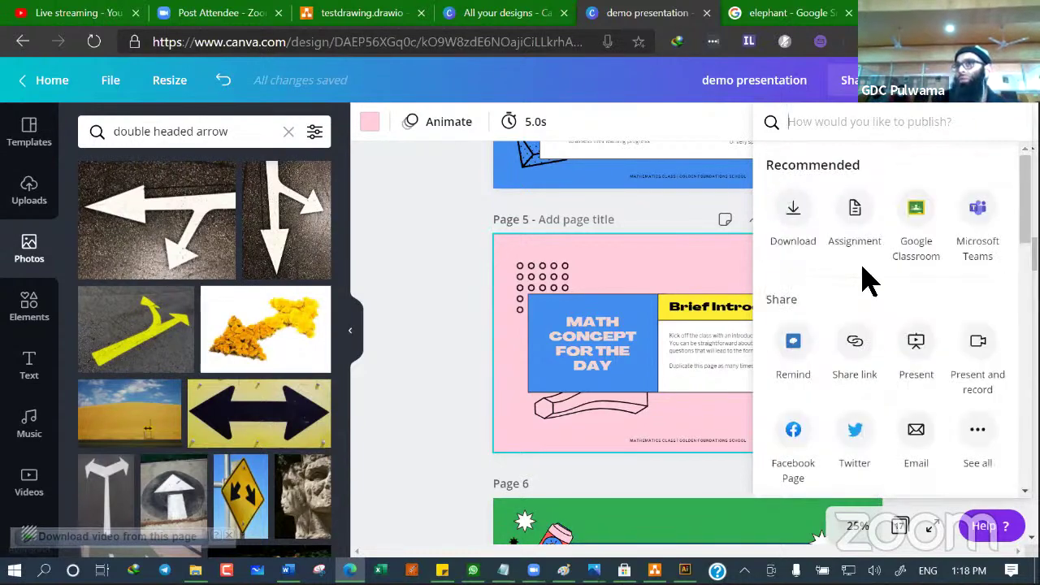
pyautogui.click(471, 267)
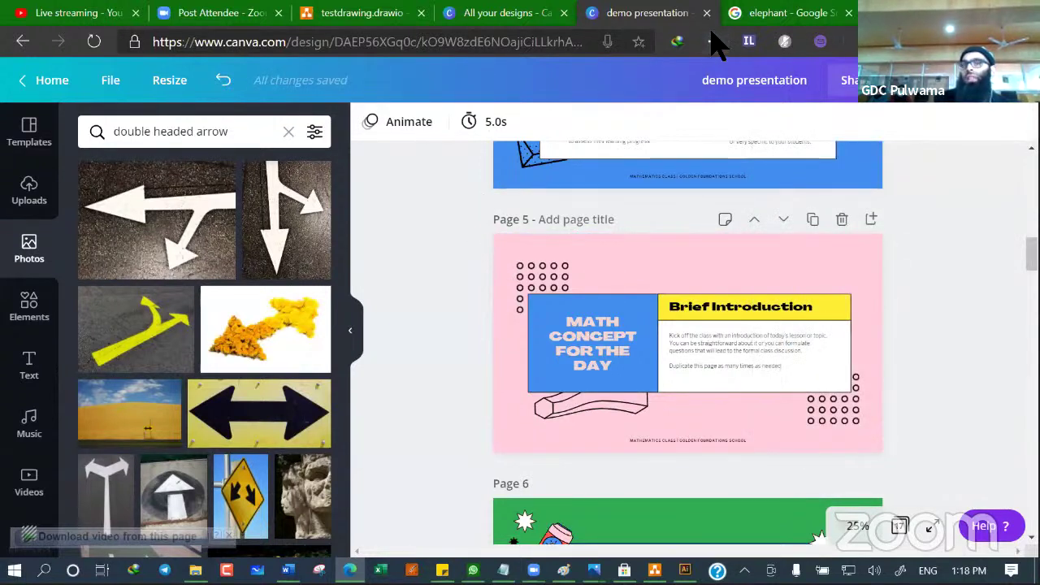
# Step: Browse the music, video and background libraries, then open the Apps and Integrations listing
pyautogui.click(24, 429)
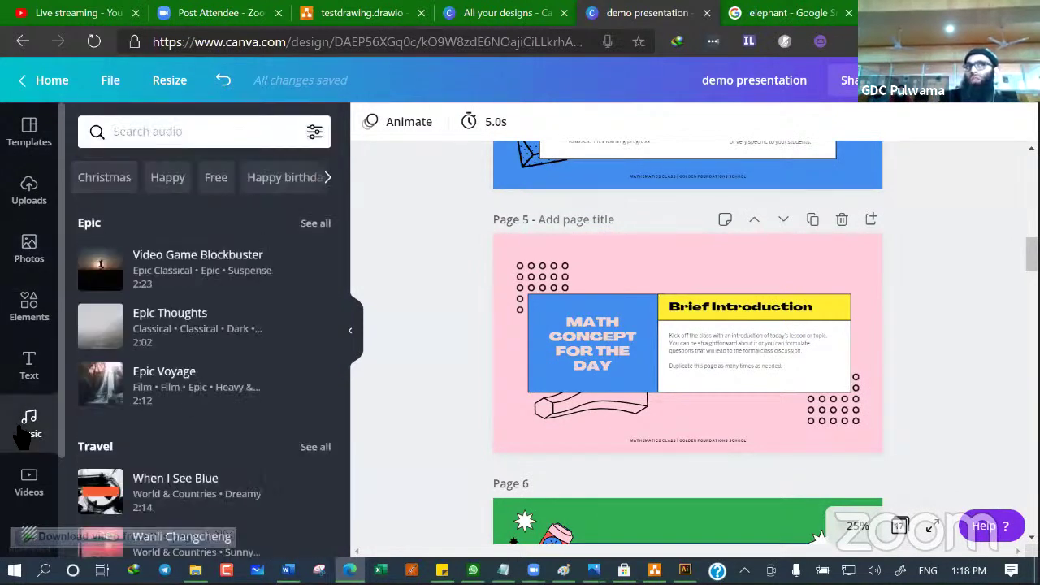
pyautogui.scroll(-2, 25, 437)
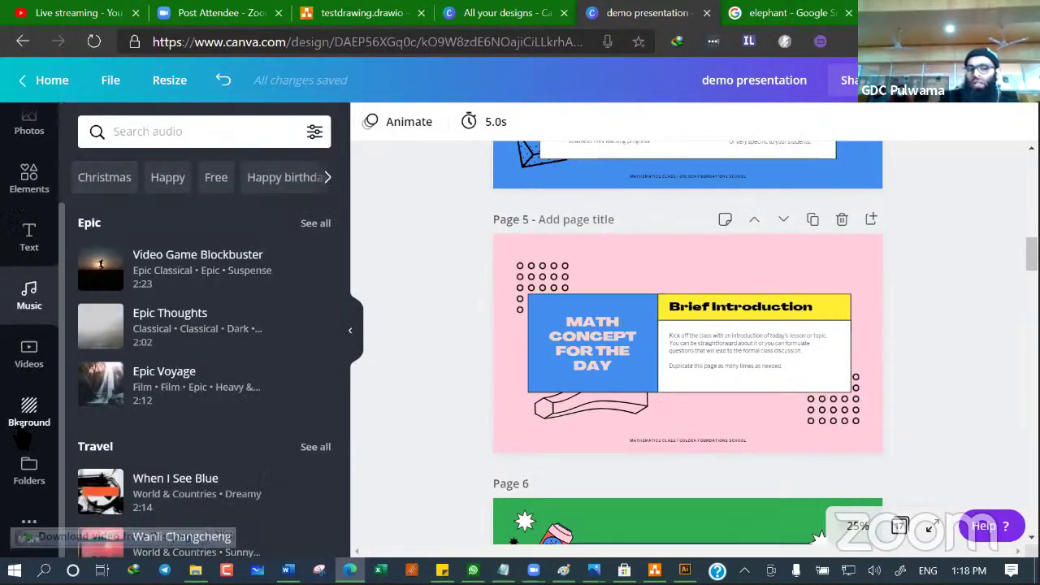
pyautogui.click(29, 362)
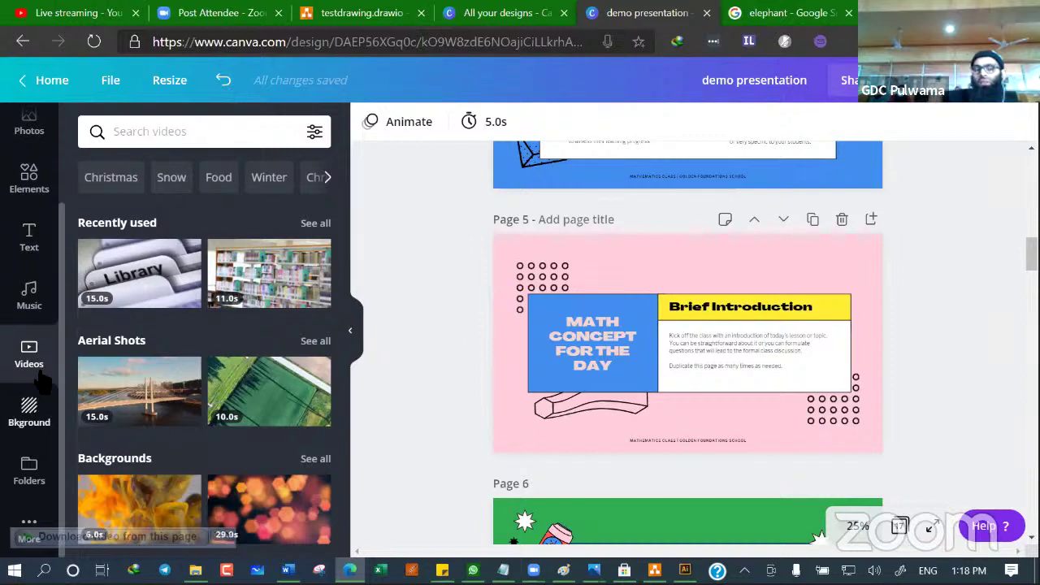
pyautogui.click(31, 421)
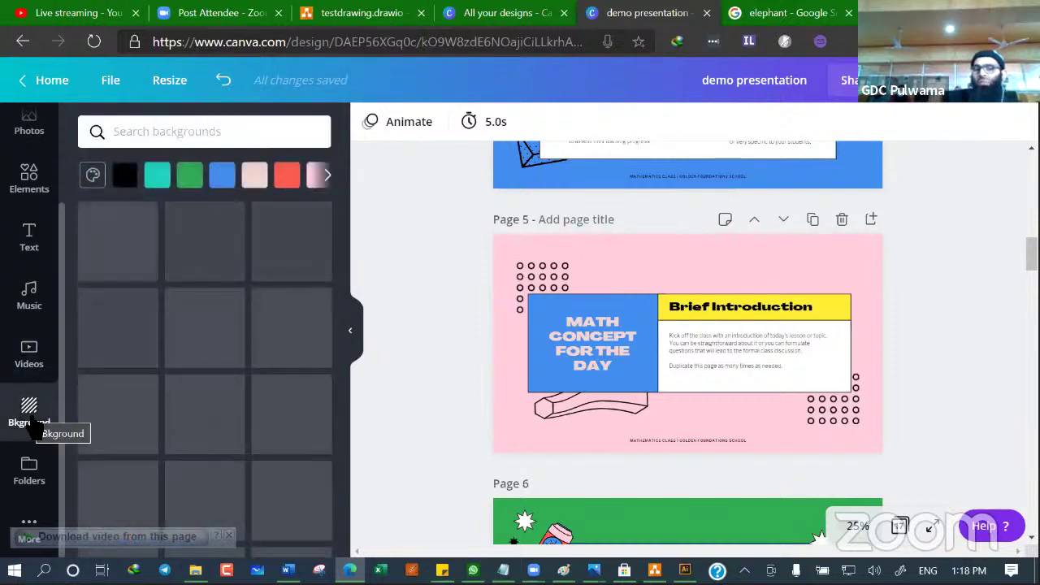
pyautogui.scroll(-3, 201, 358)
pyautogui.scroll(-2, 204, 365)
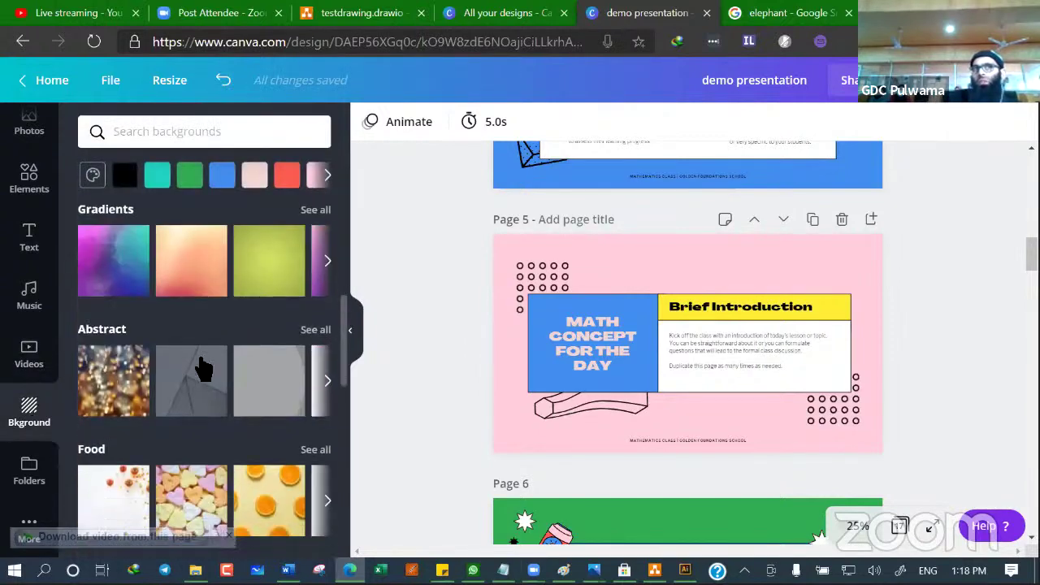
pyautogui.scroll(-2, 204, 365)
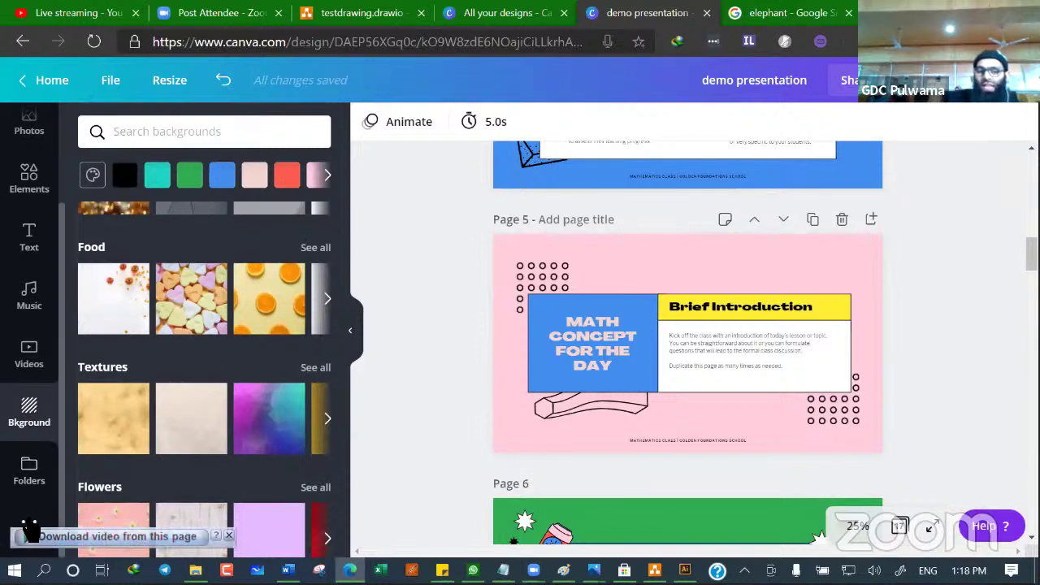
pyautogui.click(30, 526)
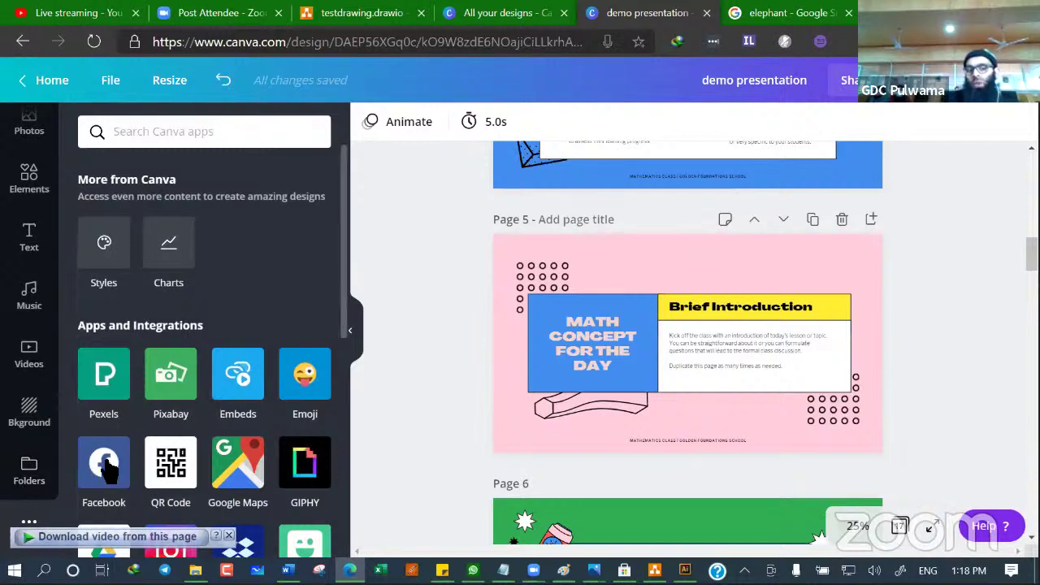
pyautogui.scroll(-2, 248, 367)
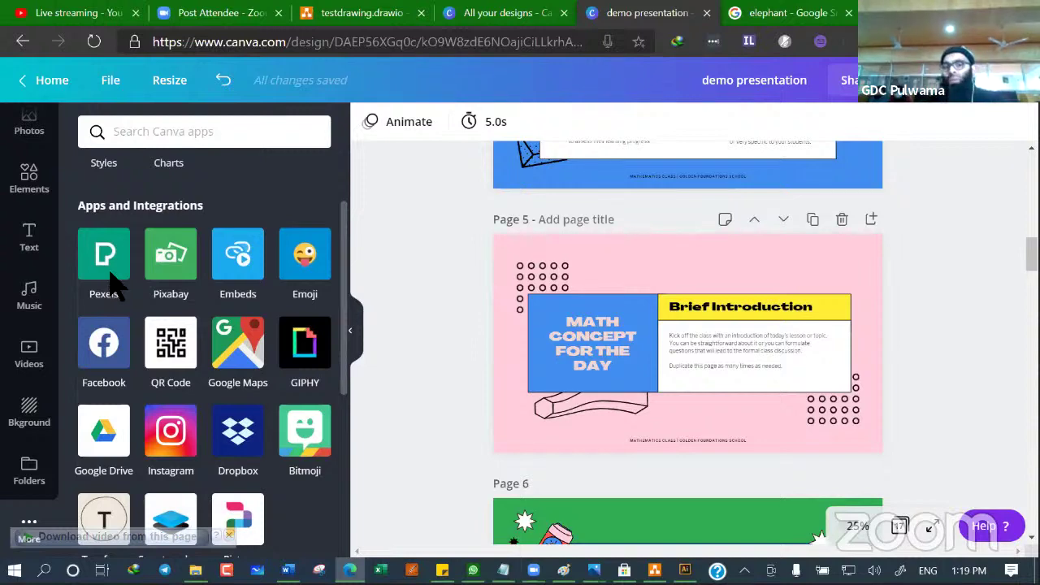
# Step: Open pexels.com from a Google search for 'pexels' in a new tab
pyautogui.hotkey('ctrl', 't')
pyautogui.write('pexe')
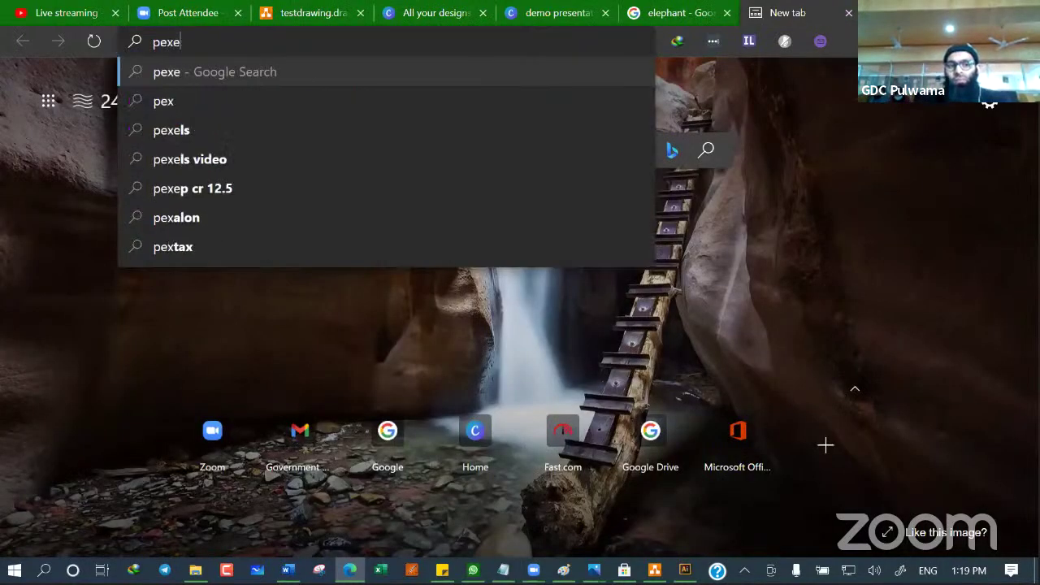
pyautogui.write('ls')
pyautogui.press('Return')
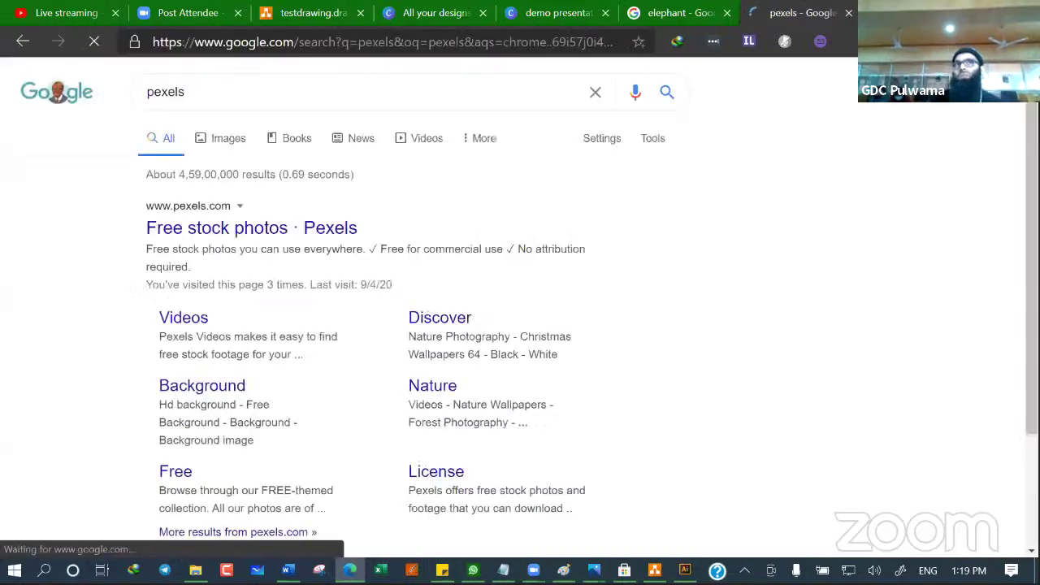
pyautogui.click(242, 236)
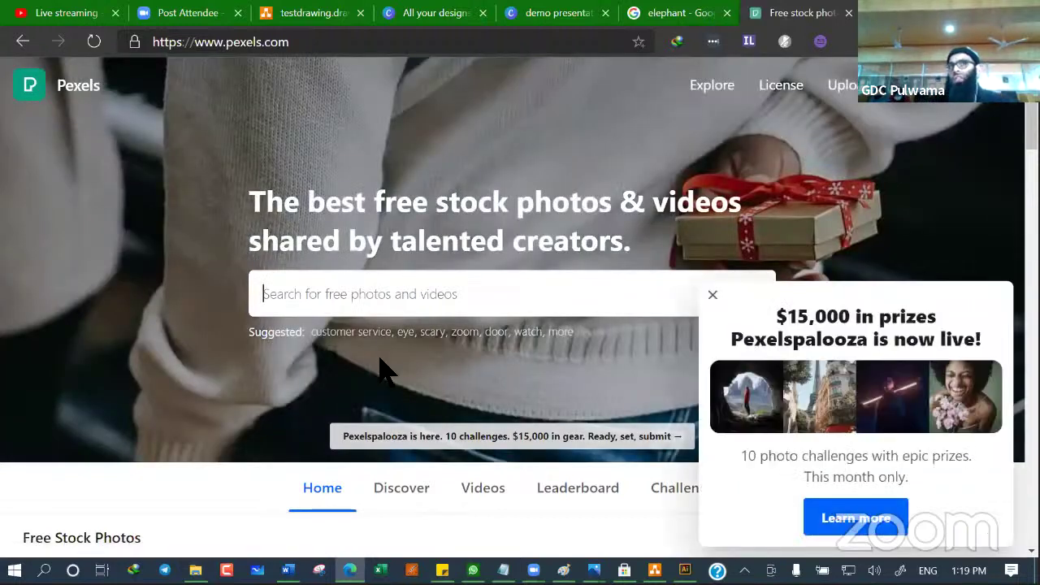
# Step: Search Pexels for 'computer science' and check download sizes for the glasses-and-code photo
pyautogui.click(407, 309)
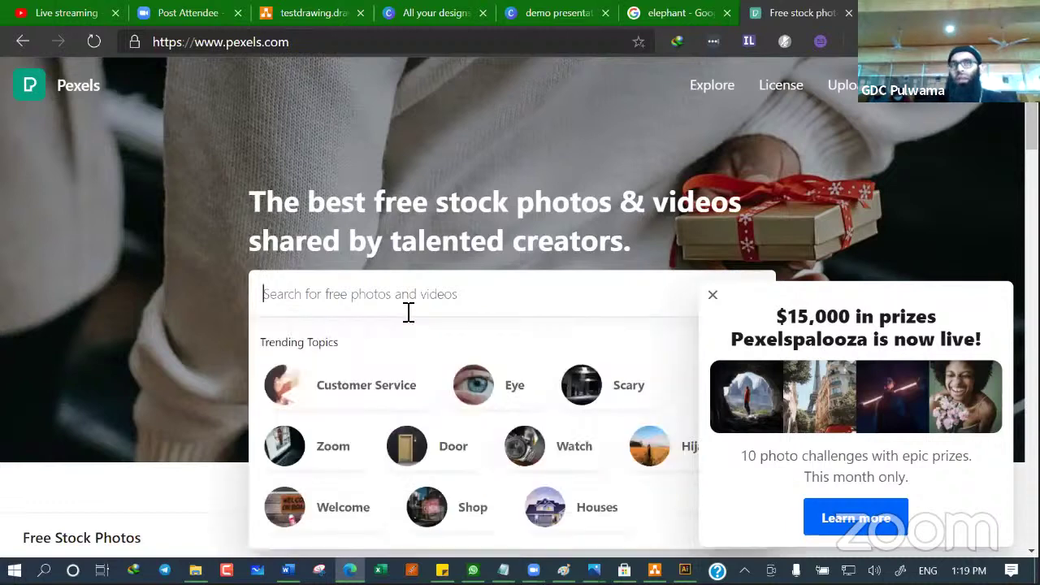
pyautogui.write('computer sc')
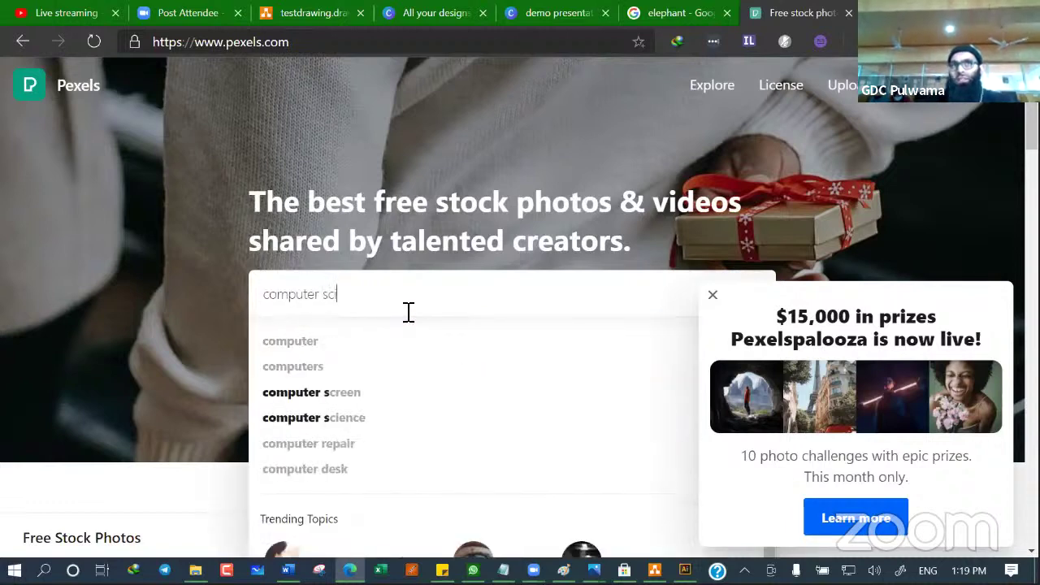
pyautogui.write('ience')
pyautogui.press('Return')
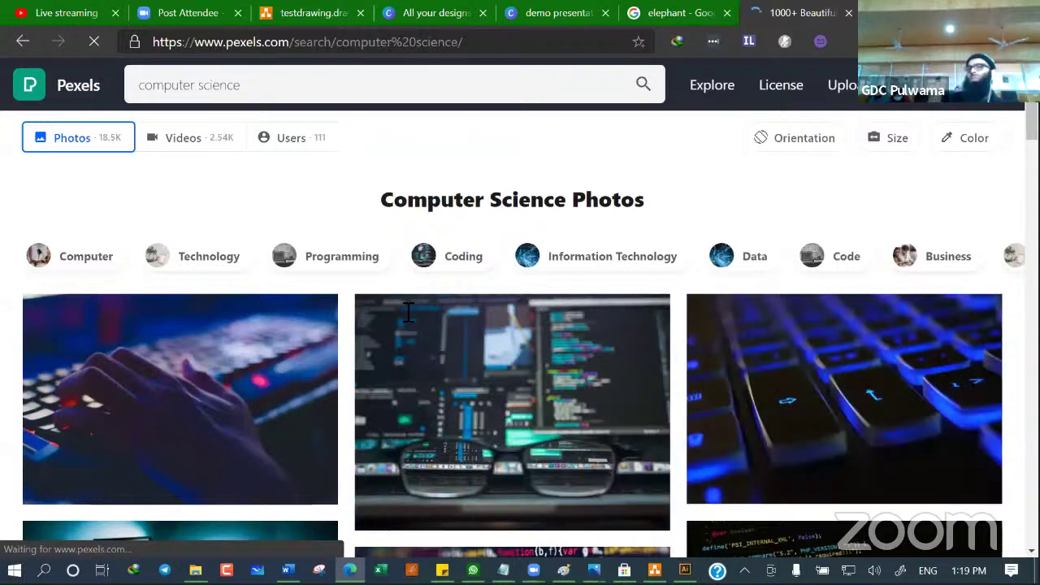
pyautogui.click(458, 347)
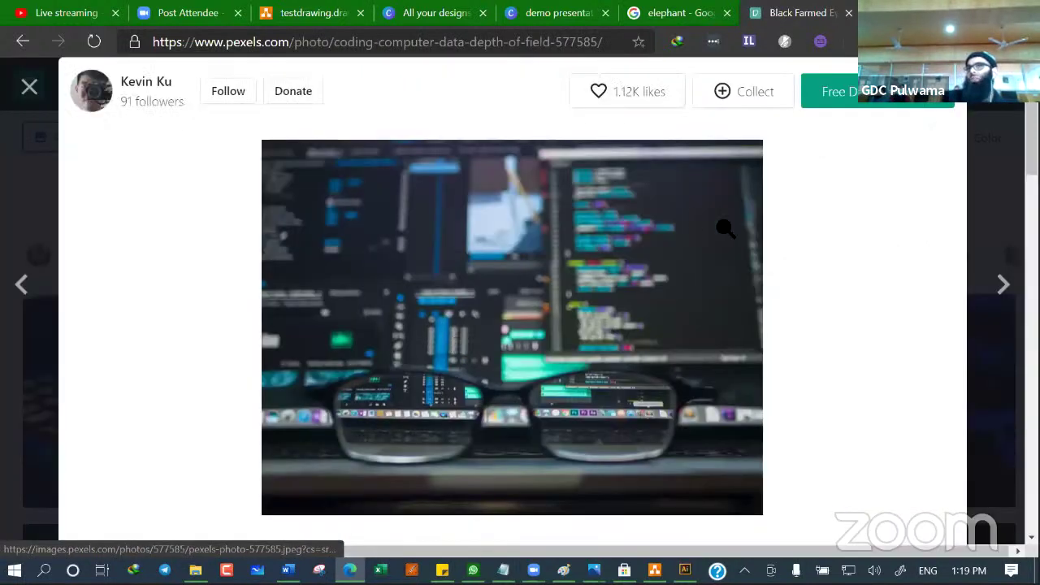
pyautogui.click(950, 113)
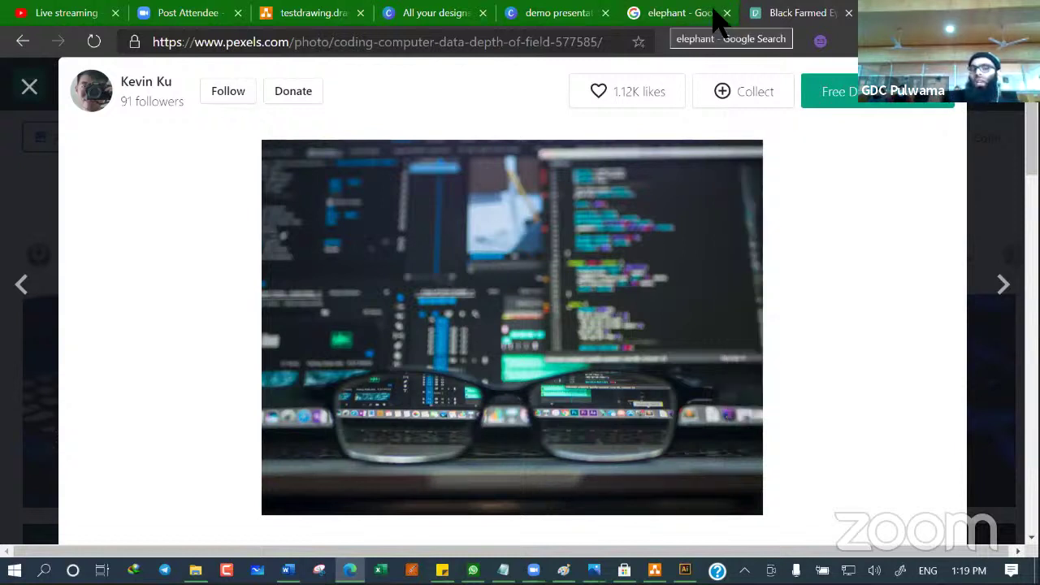
pyautogui.click(561, 13)
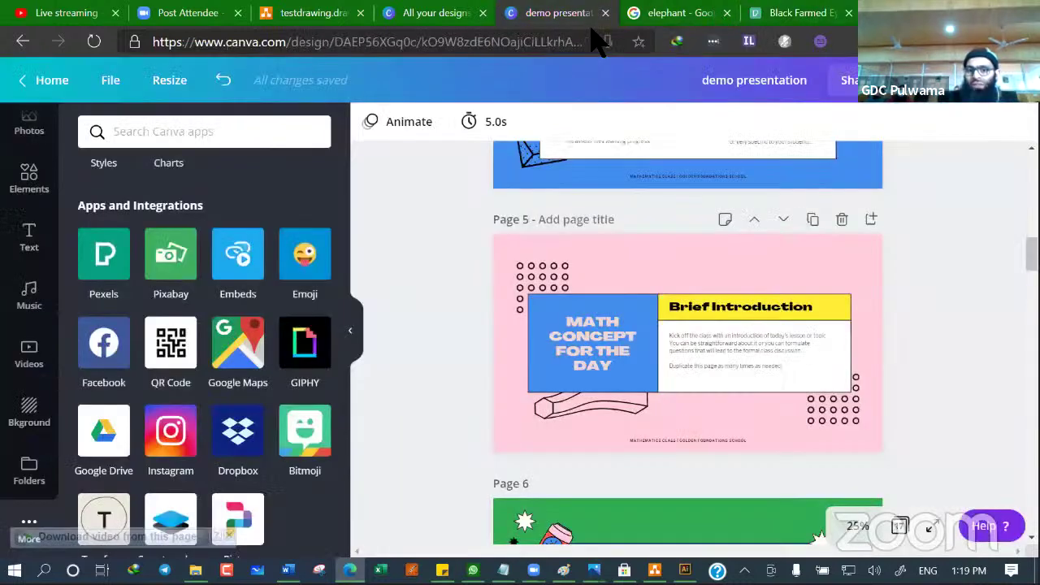
pyautogui.click(104, 263)
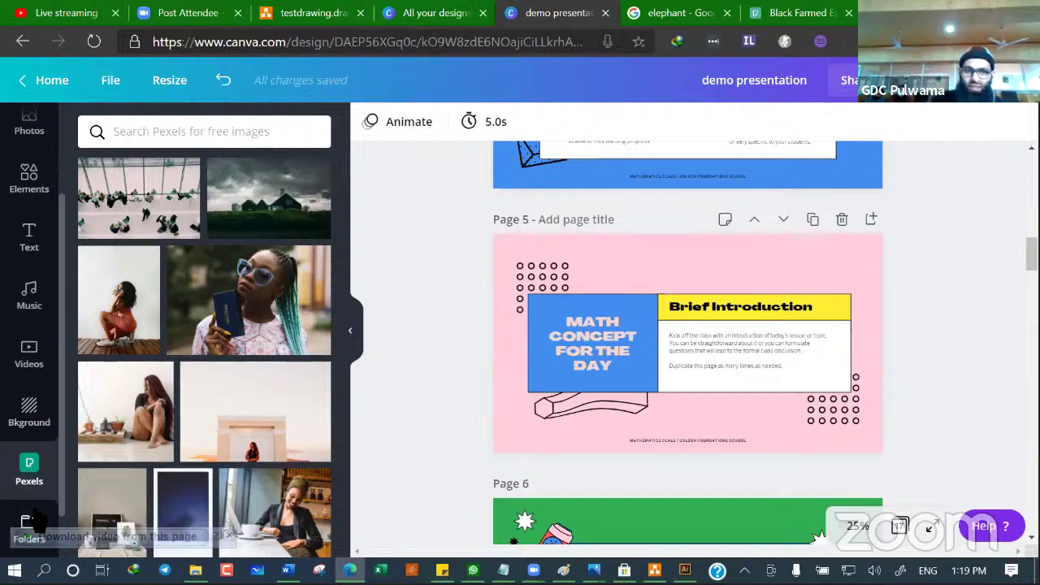
pyautogui.scroll(-1, 37, 525)
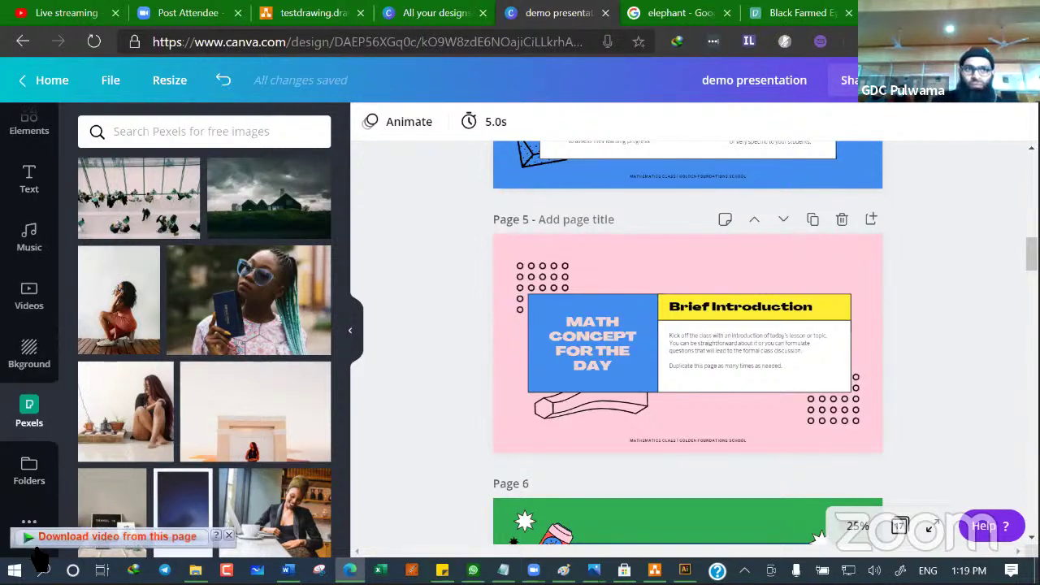
pyautogui.click(228, 536)
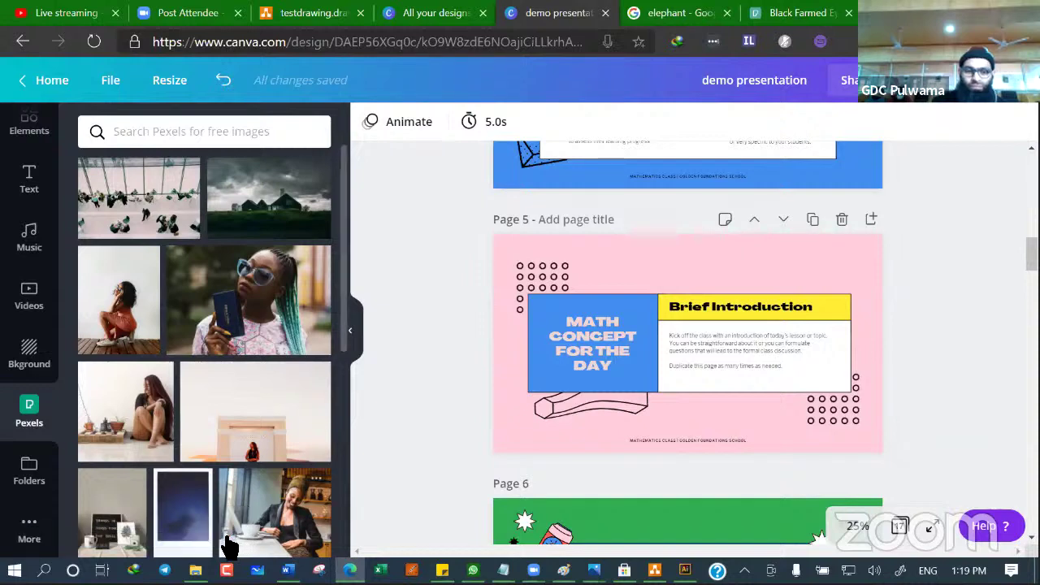
pyautogui.click(32, 536)
pyautogui.scroll(-1, 171, 455)
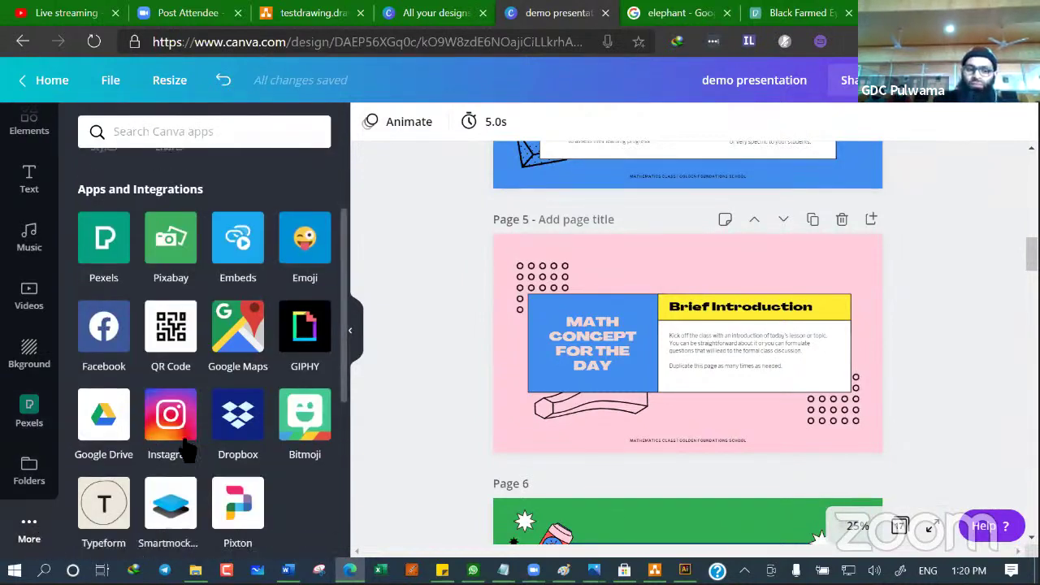
# Step: Search the Emoji app for 'angry' and add the purple angry face to page 5
pyautogui.click(306, 234)
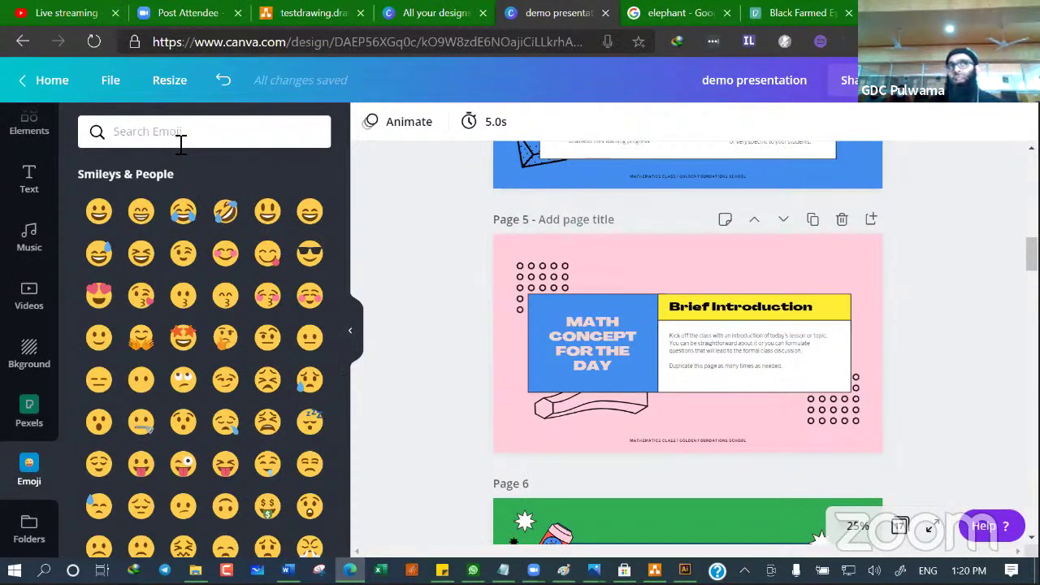
pyautogui.write('smile')
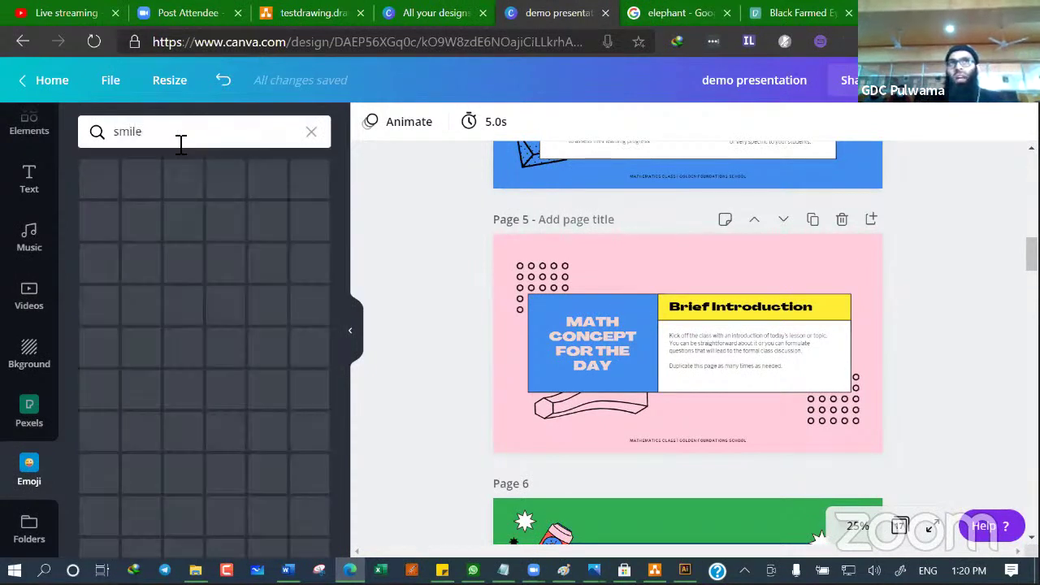
pyautogui.doubleClick(181, 143)
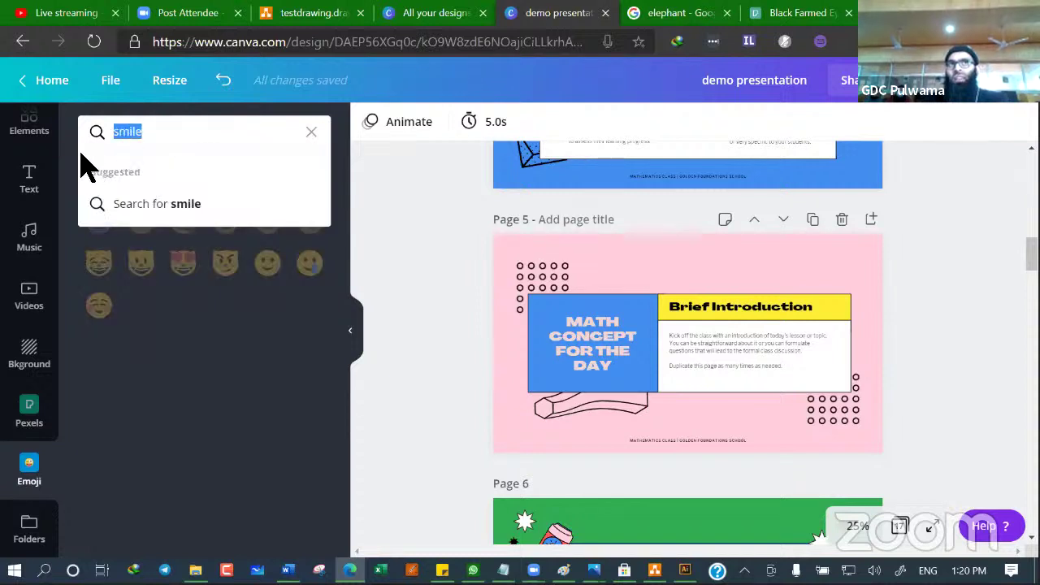
pyautogui.write('abgr')
pyautogui.press('BackSpace')
pyautogui.press('BackSpace')
pyautogui.press('BackSpace')
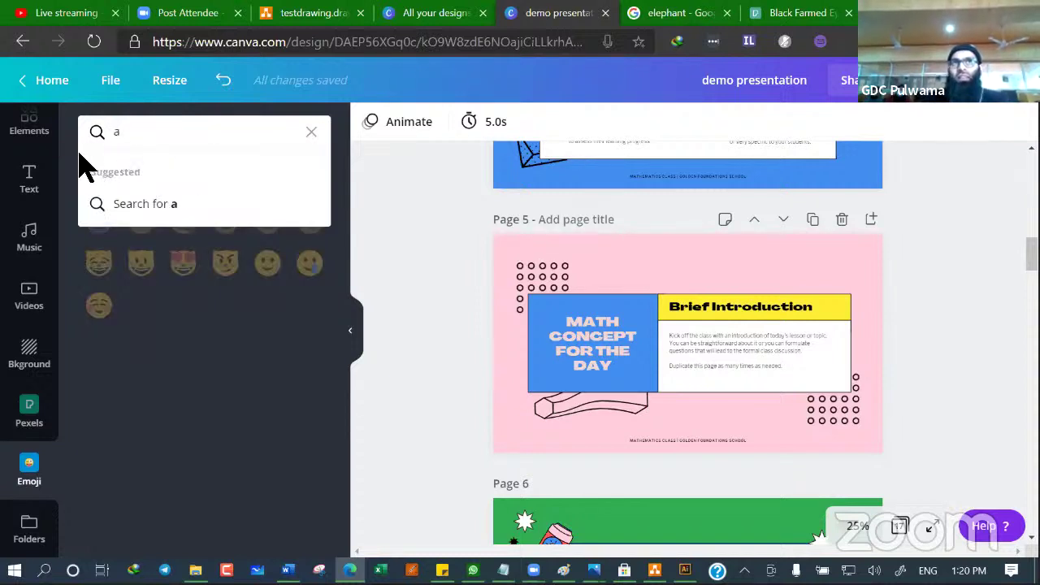
pyautogui.press('BackSpace')
pyautogui.write('angry')
pyautogui.press('Return')
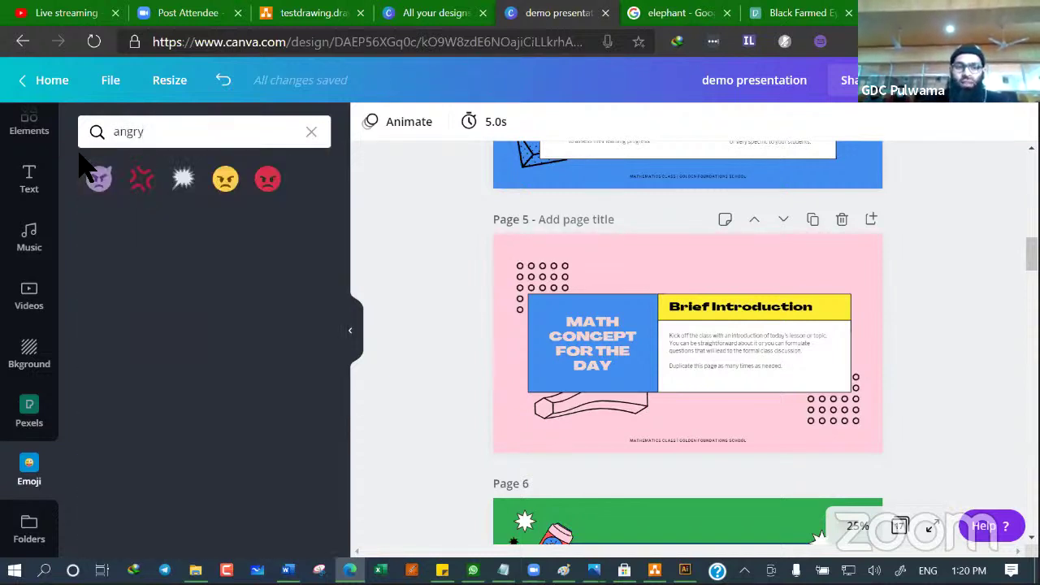
pyautogui.click(98, 180)
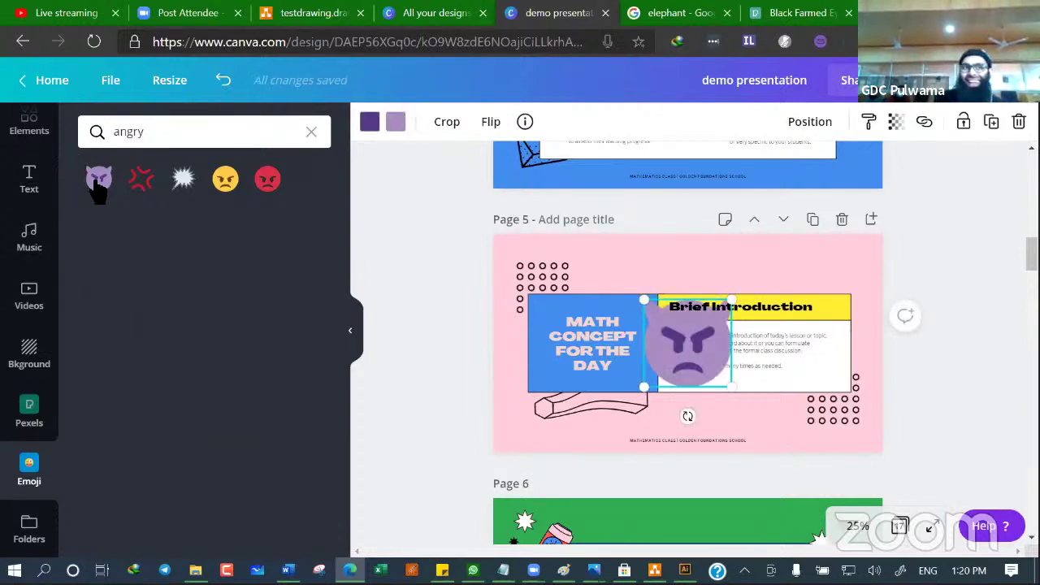
# Step: Return to the apps and integrations list and scroll through it
pyautogui.scroll(-1, 25, 410)
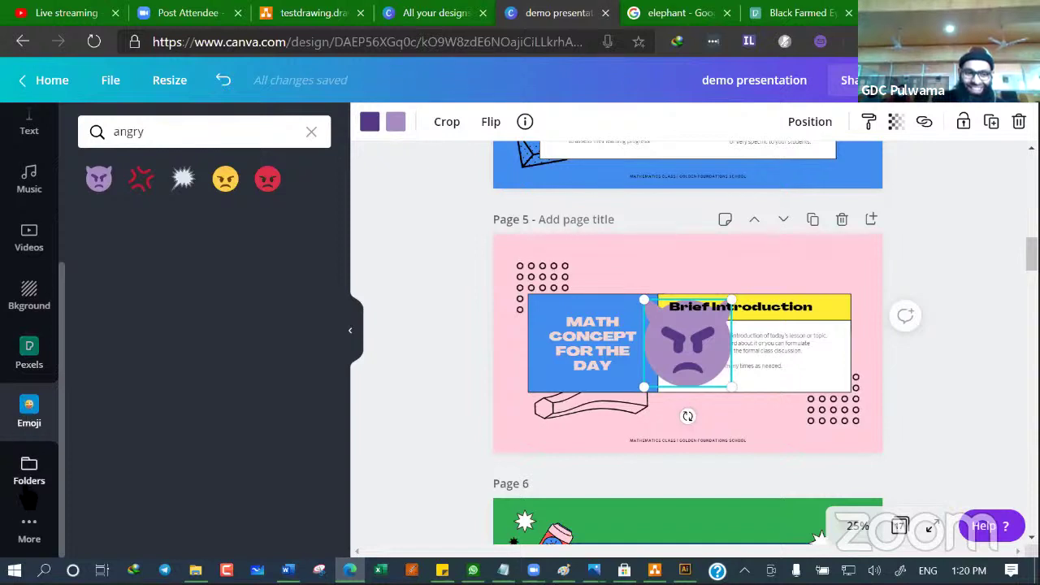
pyautogui.click(28, 528)
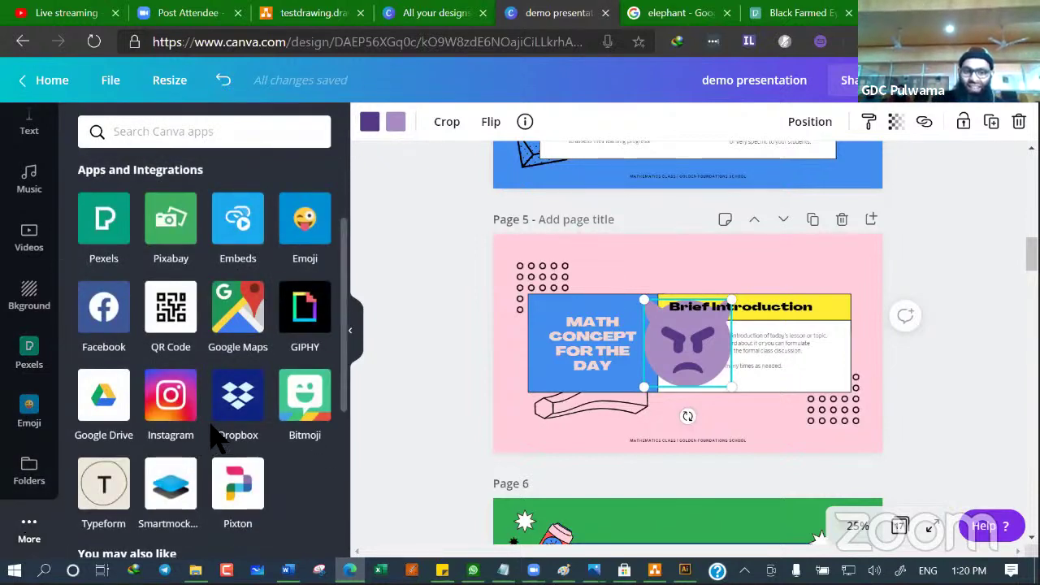
pyautogui.scroll(-1, 219, 441)
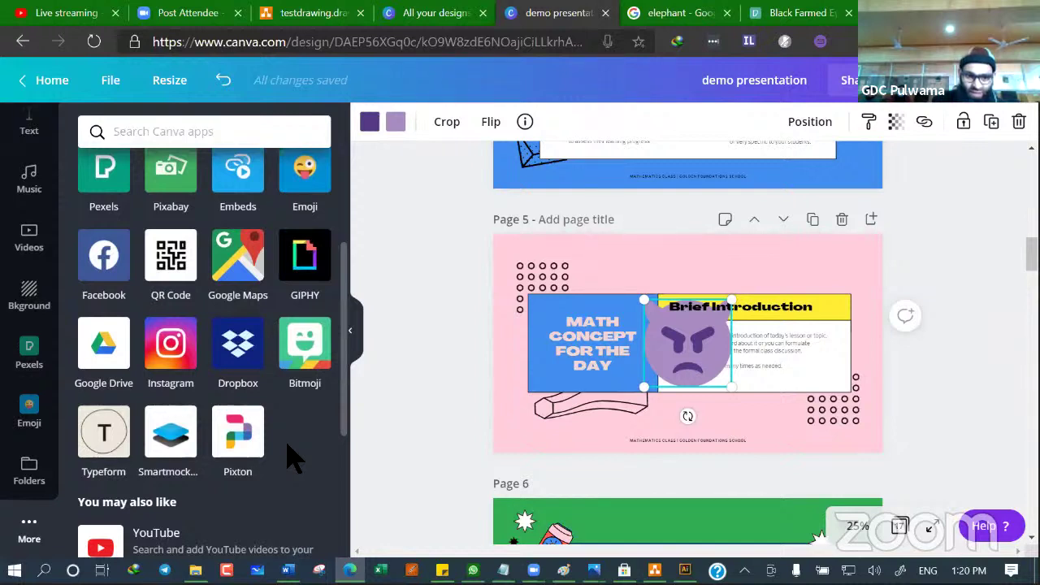
pyautogui.scroll(-1, 294, 459)
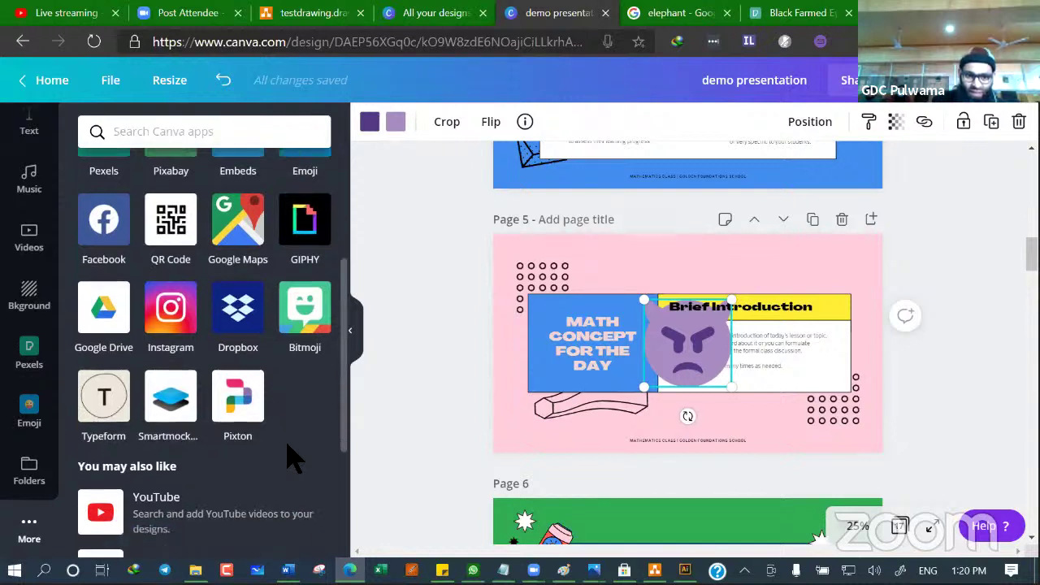
# Step: Drag the second Pixton character onto page 5, then switch to the All your designs tab
pyautogui.click(249, 411)
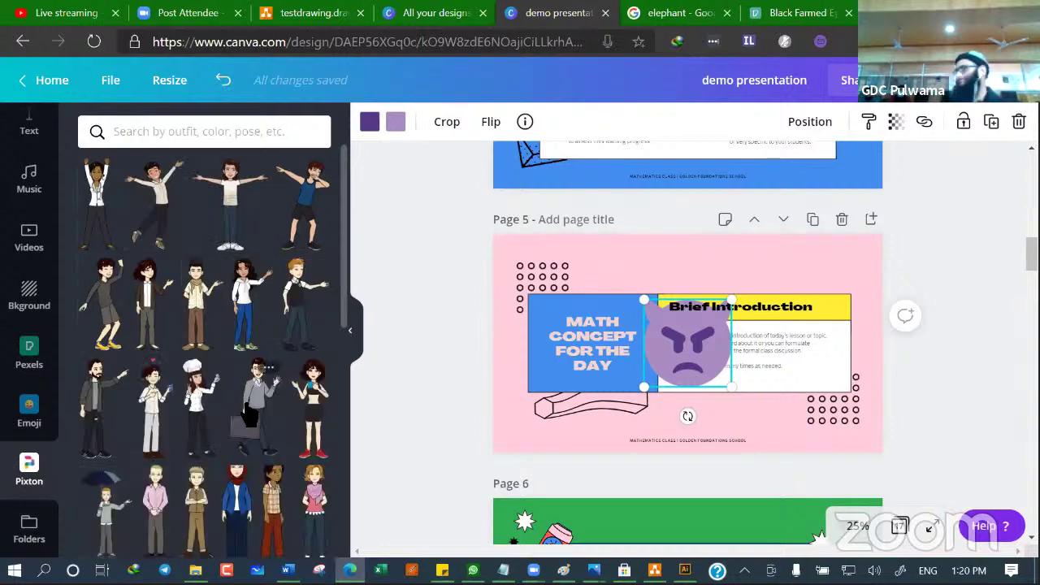
pyautogui.moveTo(155, 205)
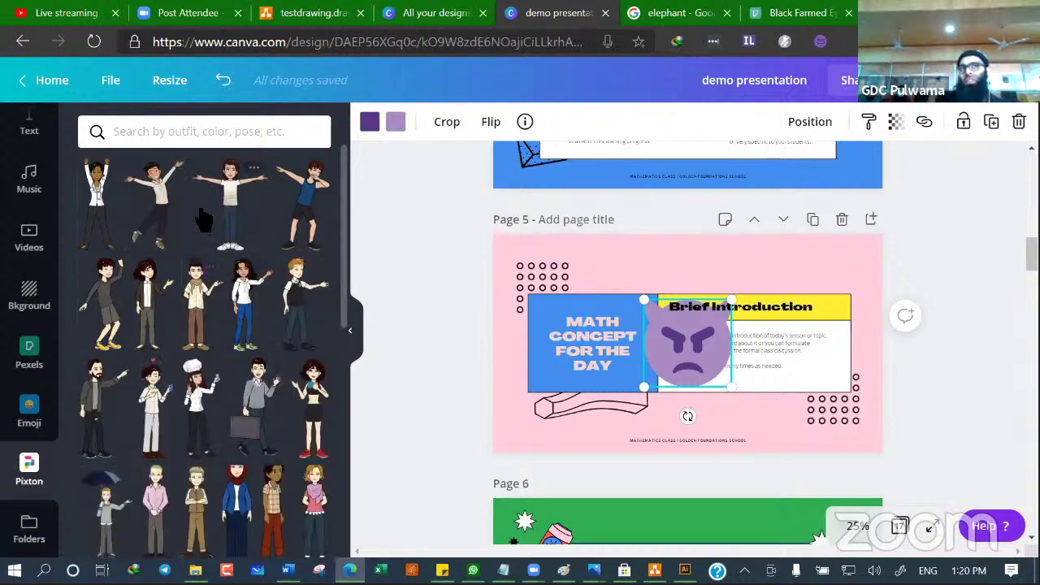
pyautogui.moveTo(158, 218); pyautogui.dragTo(573, 306)
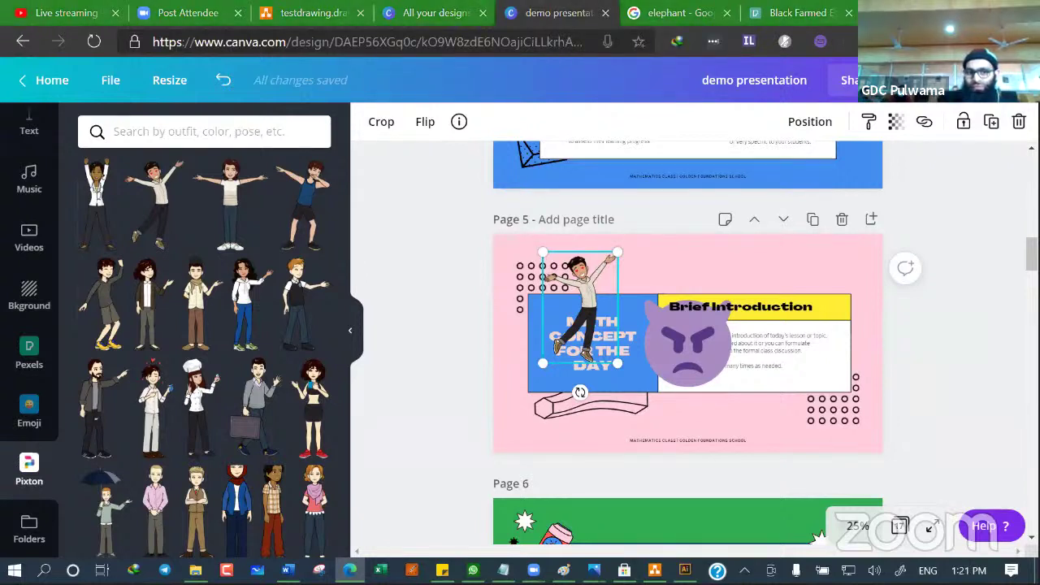
pyautogui.hotkey('ctrl', 'shift', 'Tab')
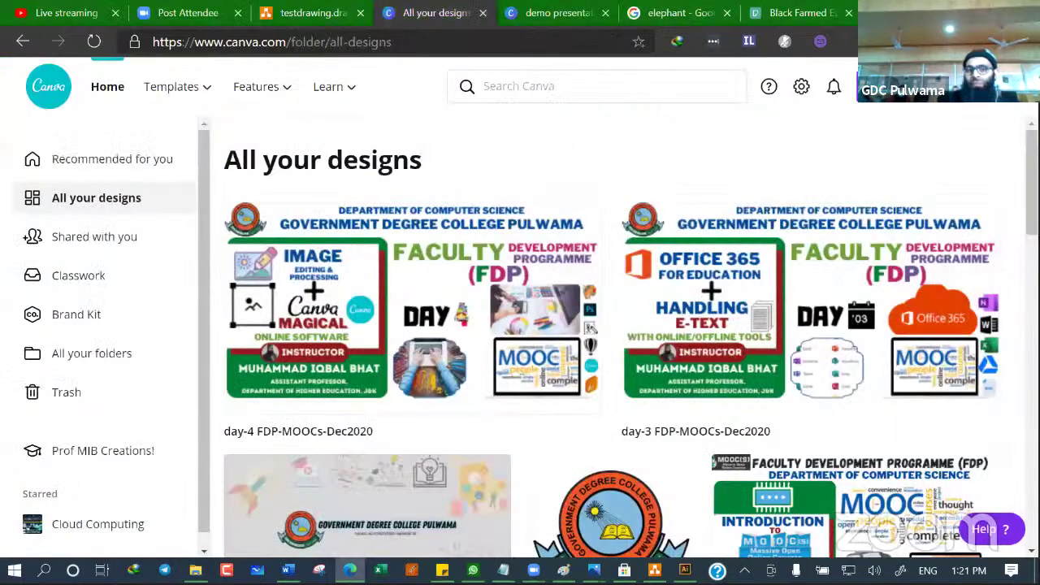
# Step: Search Canva for 'certificate' and start a design from the Certificate of Completion template
pyautogui.click(640, 88)
pyautogui.write('cert')
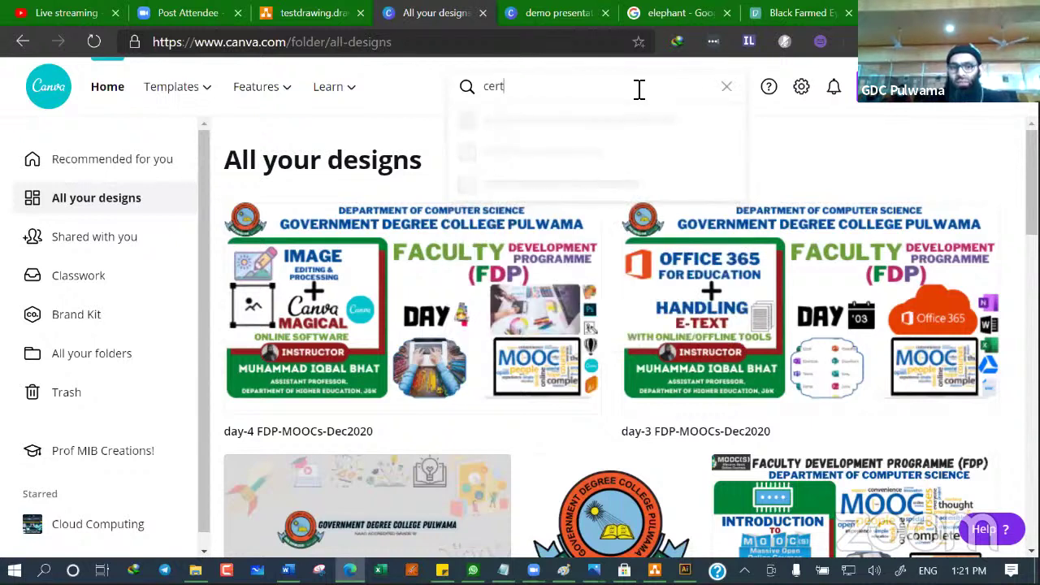
pyautogui.write('ificate')
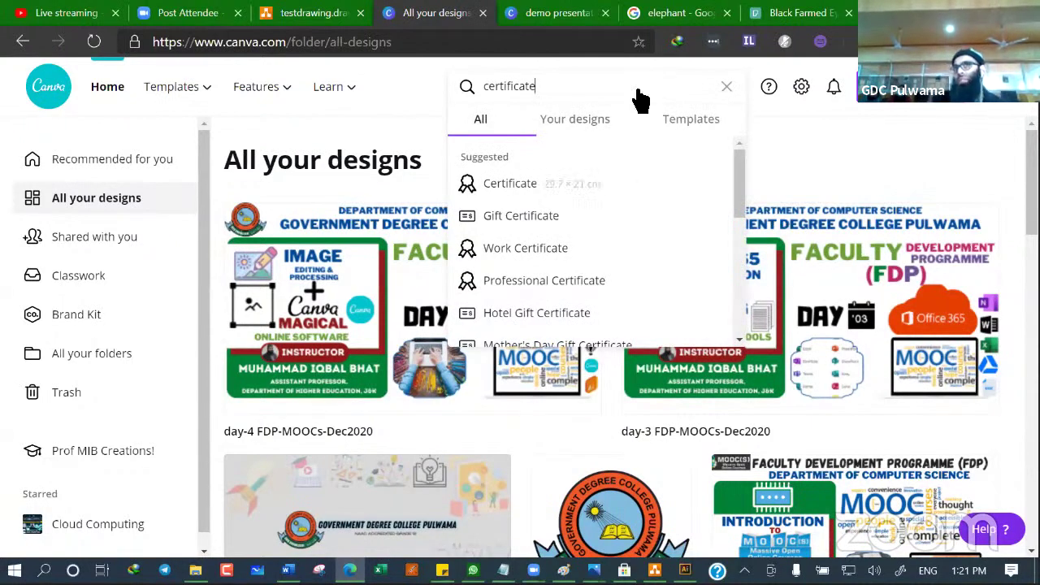
pyautogui.press('Return')
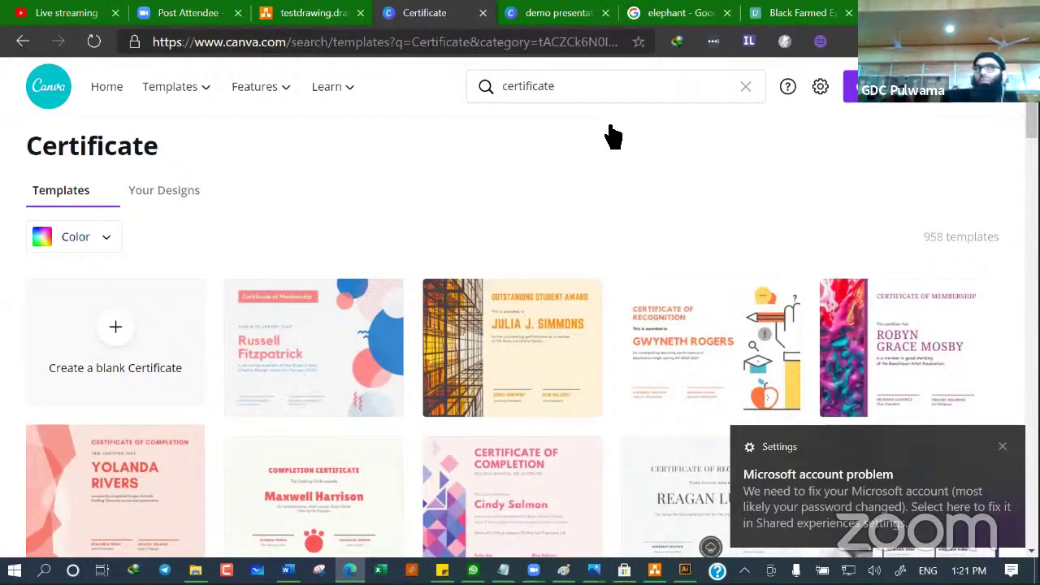
pyautogui.moveTo(314, 348)
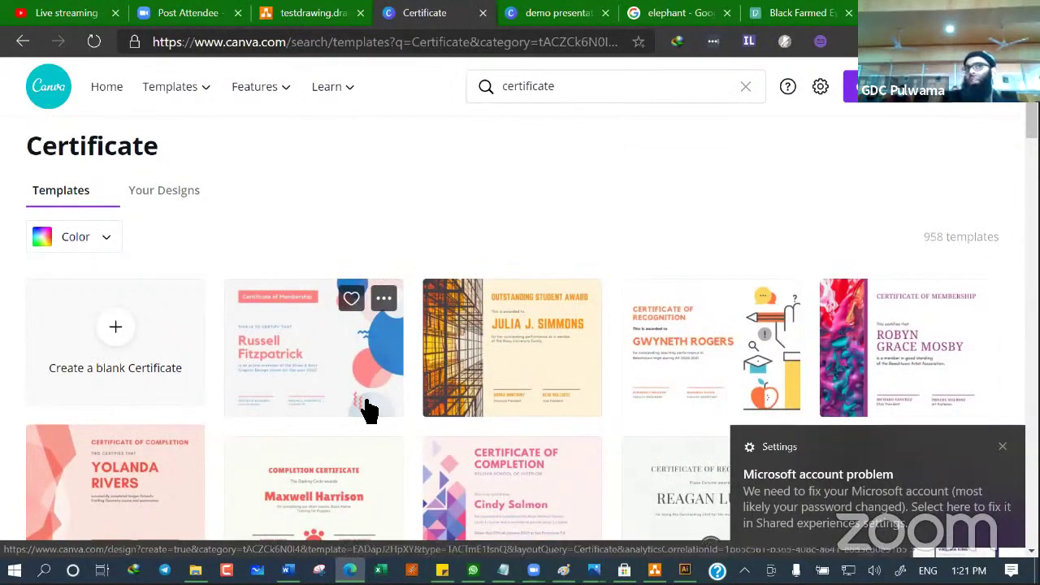
pyautogui.scroll(-2, 370, 410)
pyautogui.scroll(-1, 370, 410)
pyautogui.scroll(-1, 370, 410)
pyautogui.scroll(-3, 370, 410)
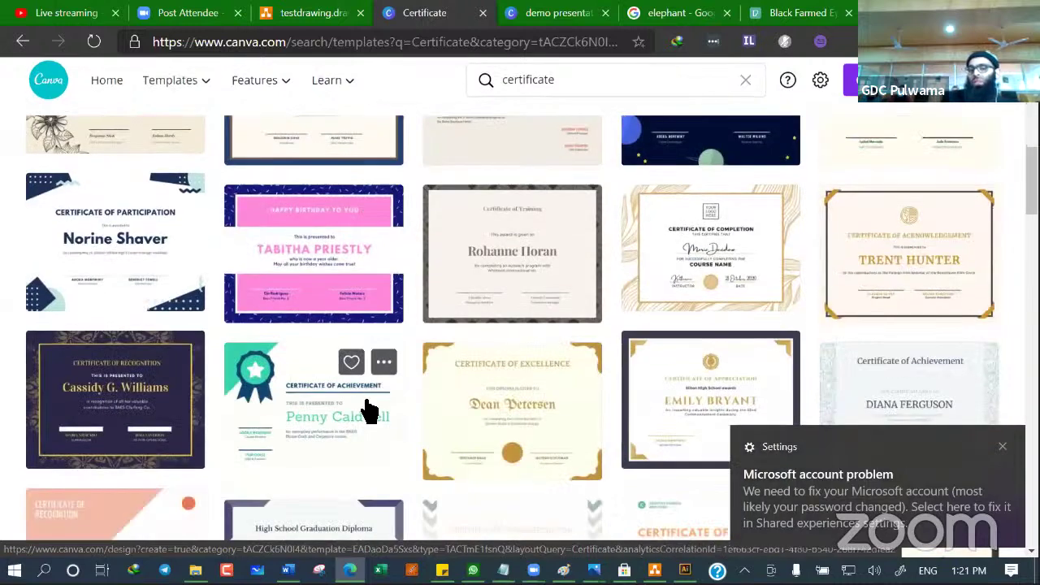
pyautogui.click(736, 274)
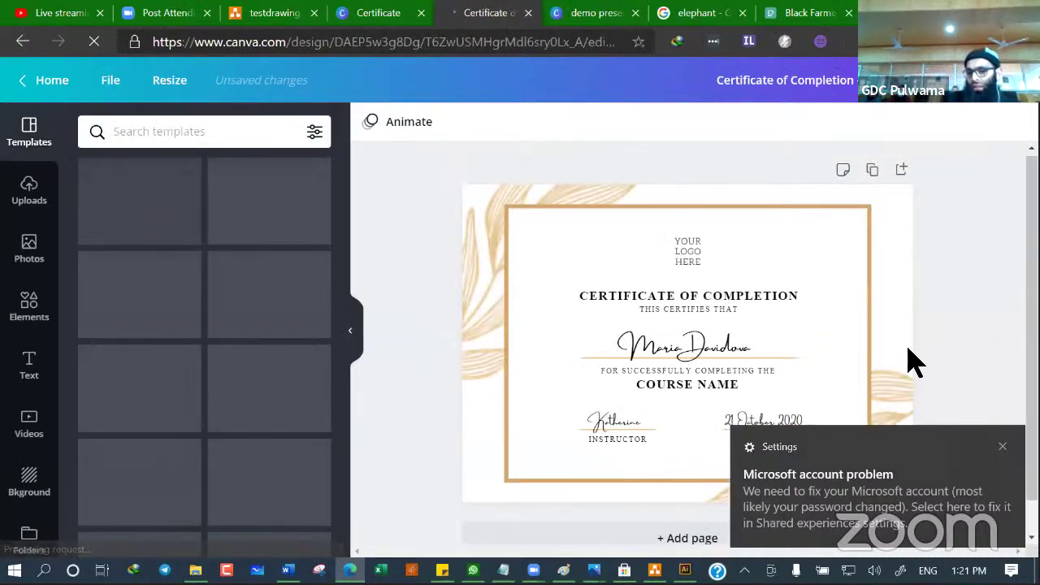
# Step: Try the High School Diploma, settle on the gold Certificate of Completion, then revisit the certificate results
pyautogui.click(1004, 447)
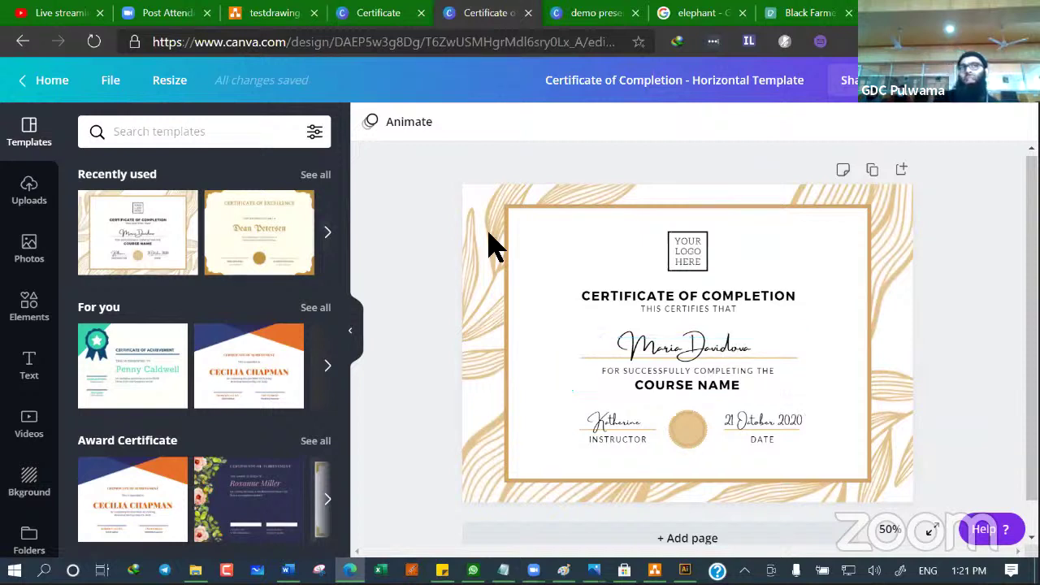
pyautogui.moveTo(132, 366)
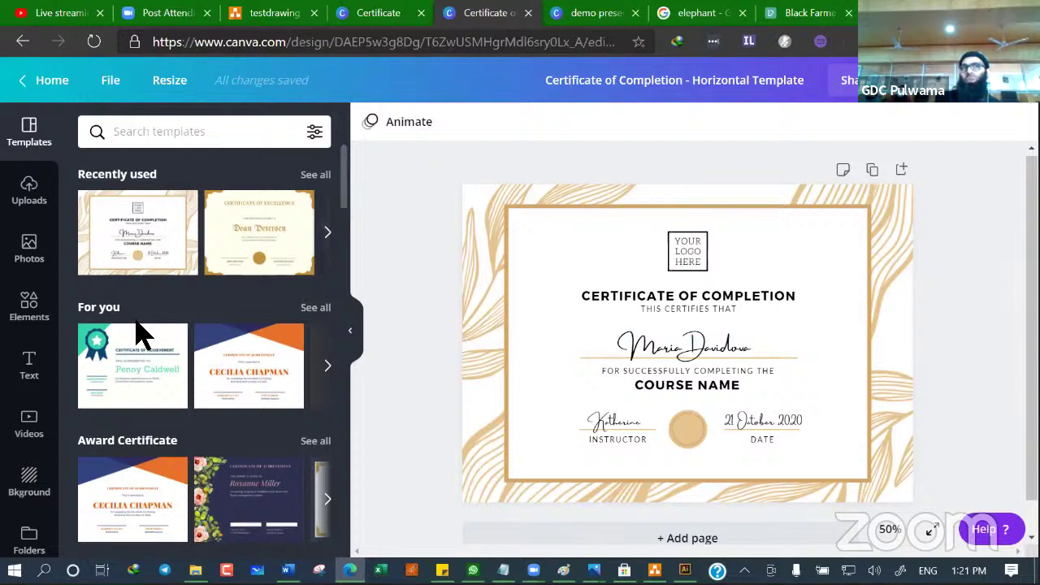
pyautogui.scroll(-5, 139, 332)
pyautogui.scroll(-2, 138, 333)
pyautogui.scroll(-2, 138, 333)
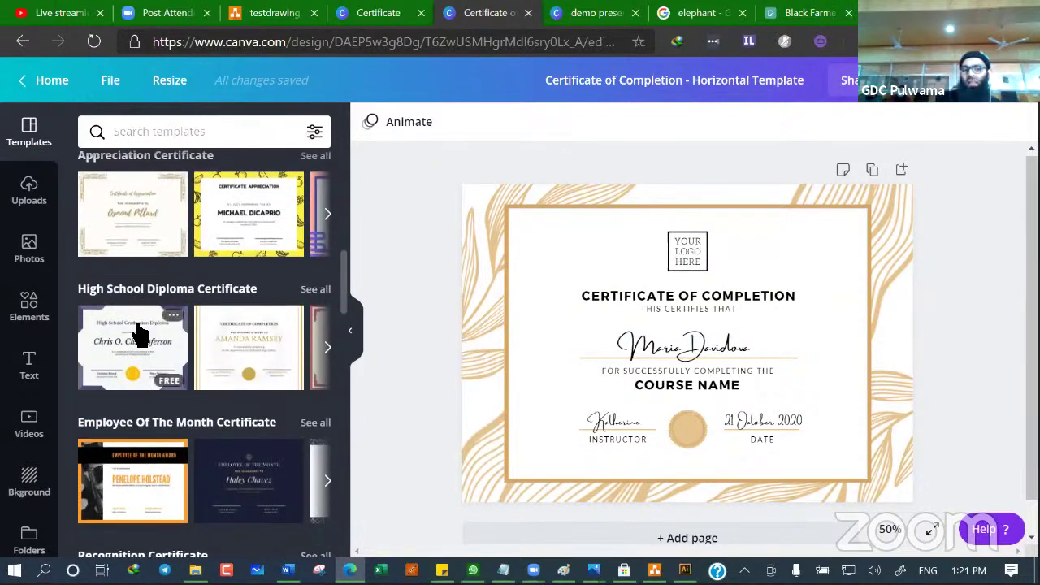
pyautogui.click(139, 333)
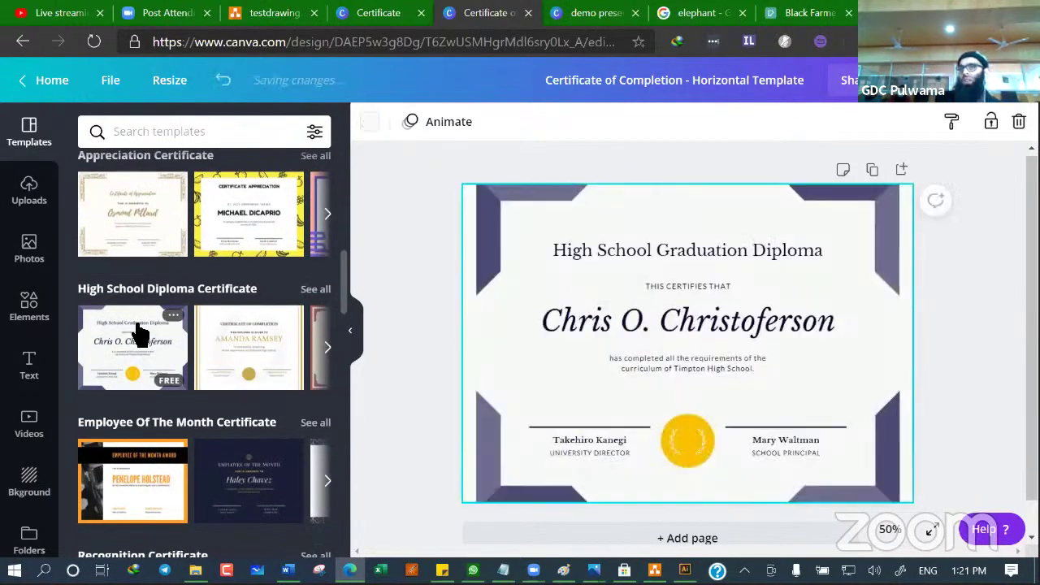
pyautogui.click(264, 362)
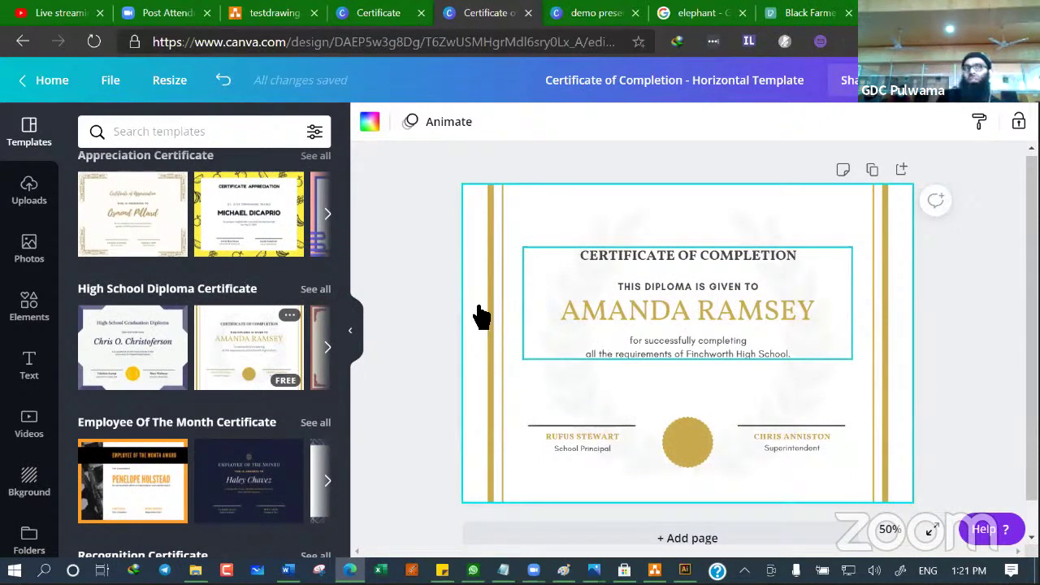
pyautogui.click(31, 315)
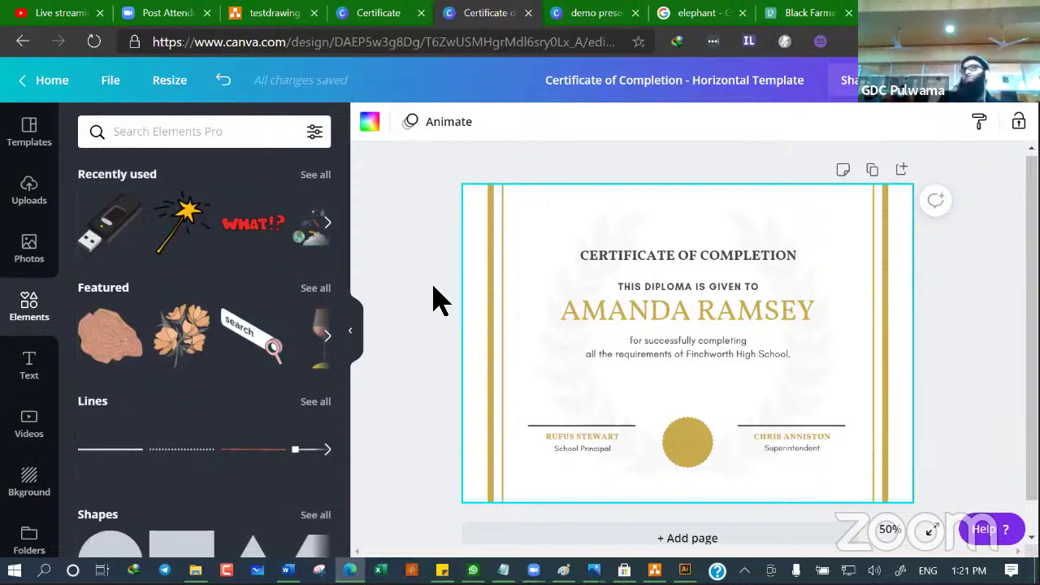
pyautogui.hotkey('ctrl', 'shift', 'Tab')
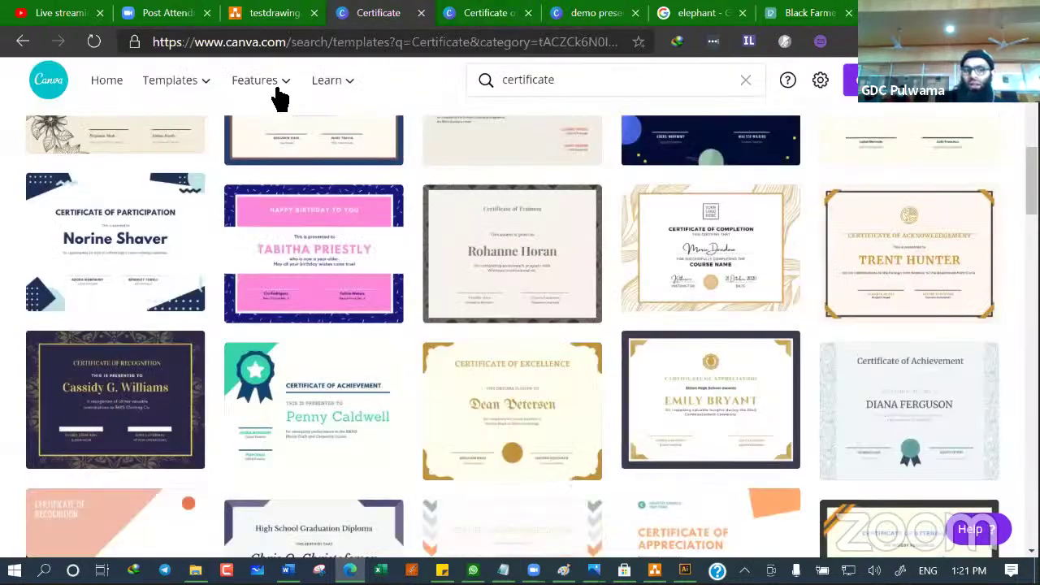
# Step: Start a new worksheet design from the home page's School category
pyautogui.click(112, 85)
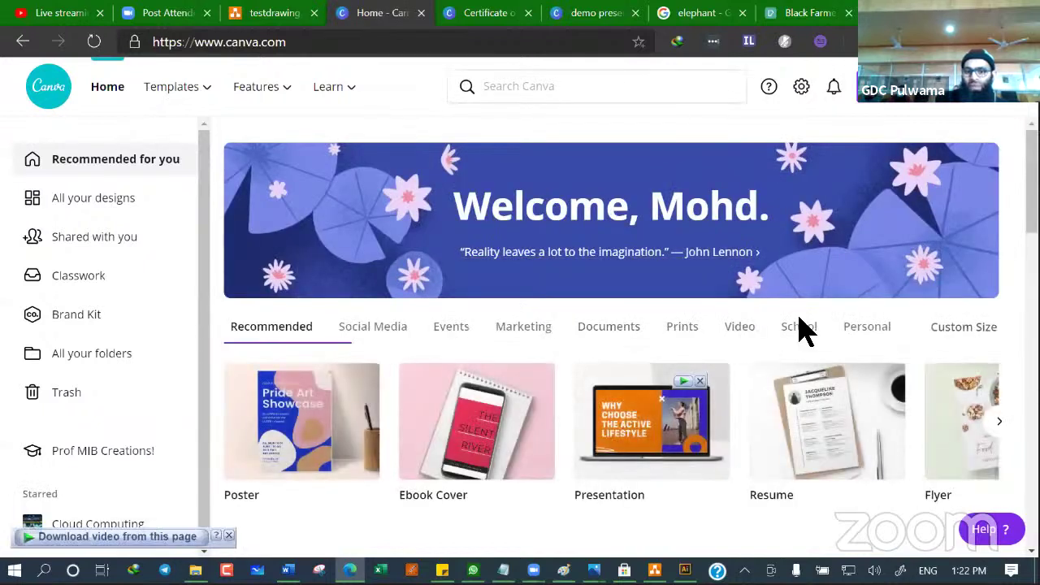
pyautogui.click(808, 334)
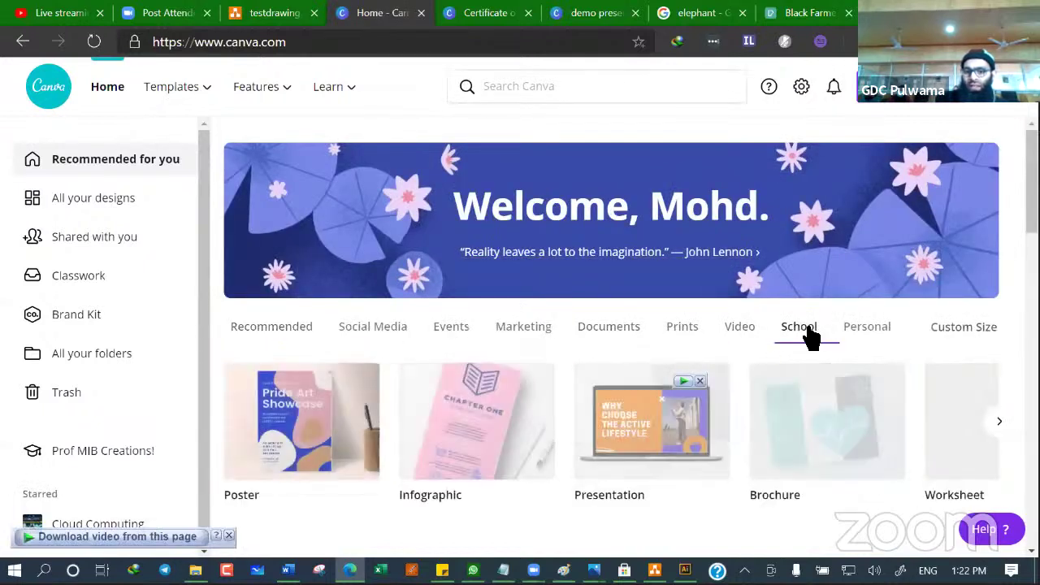
pyautogui.hscroll(3, 681, 421)
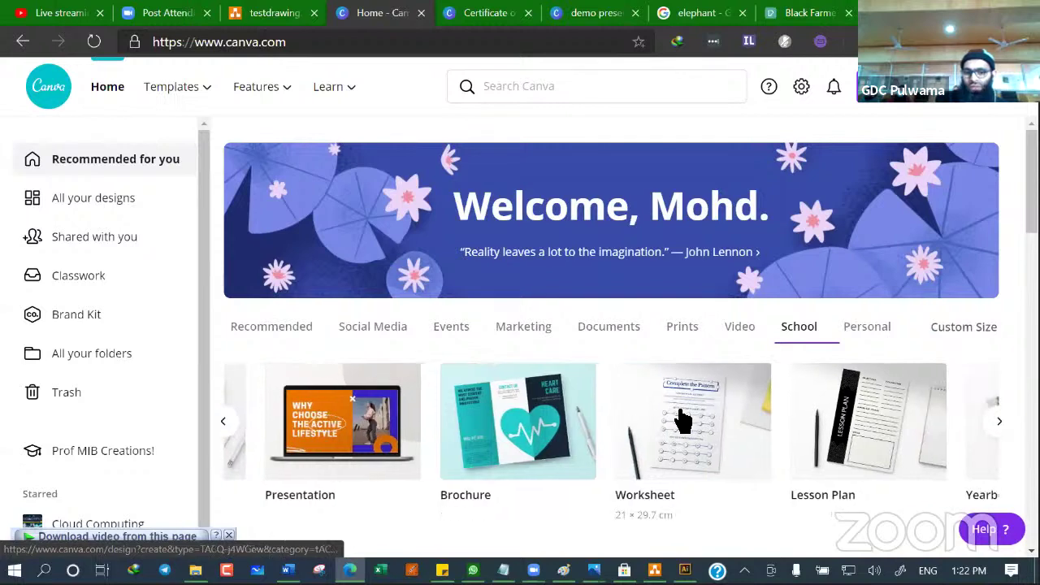
pyautogui.hscroll(3, 681, 421)
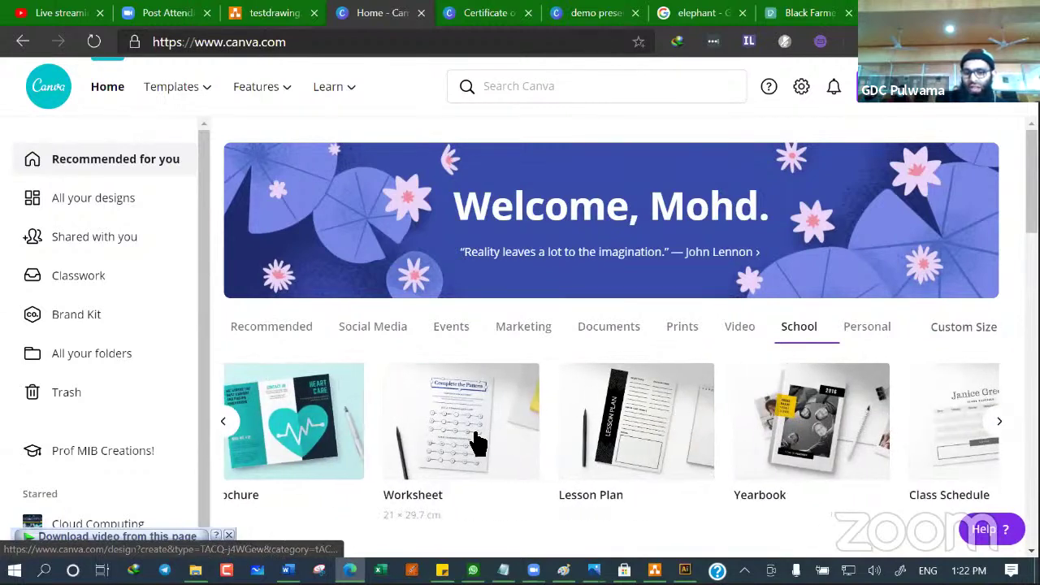
pyautogui.click(477, 442)
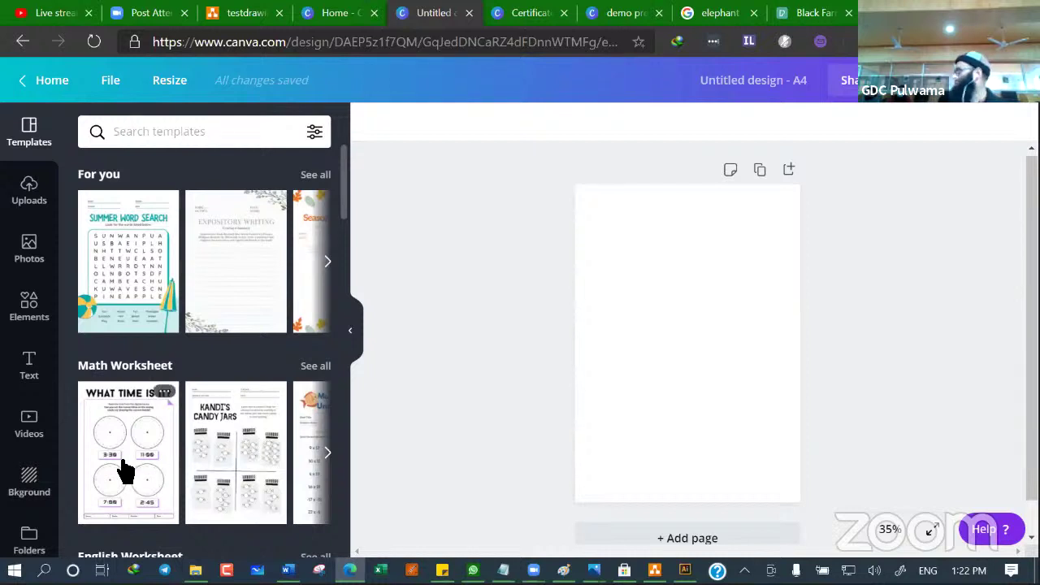
# Step: Fill the worksheet with The Missing Letter English template and return to the home page
pyautogui.scroll(-1, 123, 472)
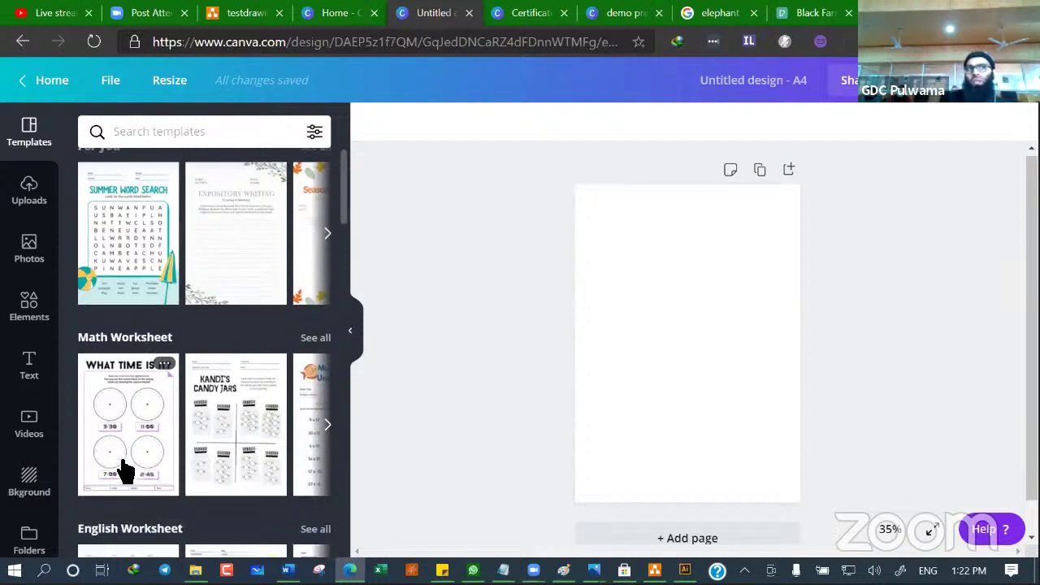
pyautogui.scroll(-2, 124, 472)
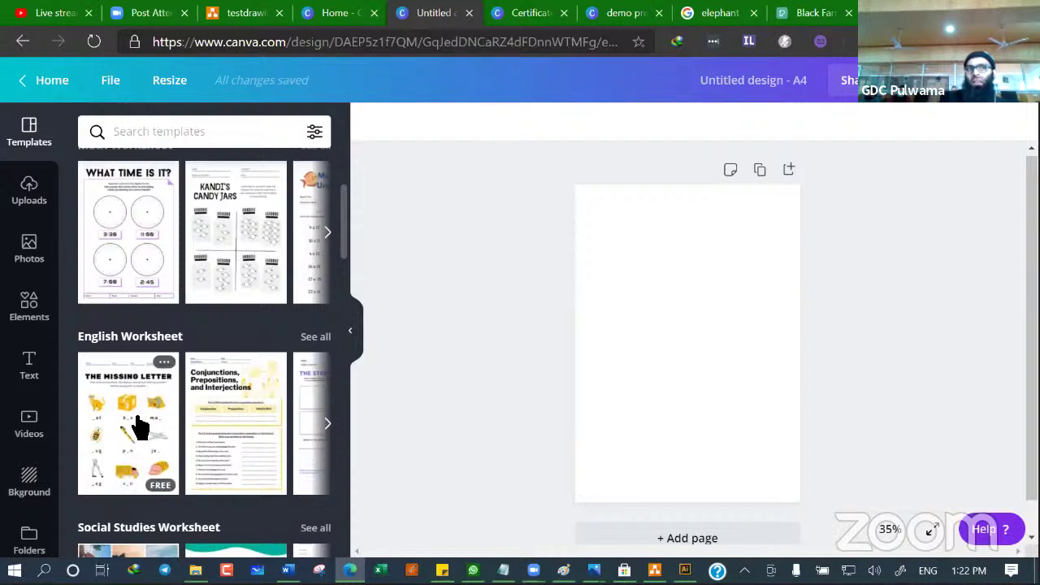
pyautogui.click(143, 416)
pyautogui.scroll(2, 140, 426)
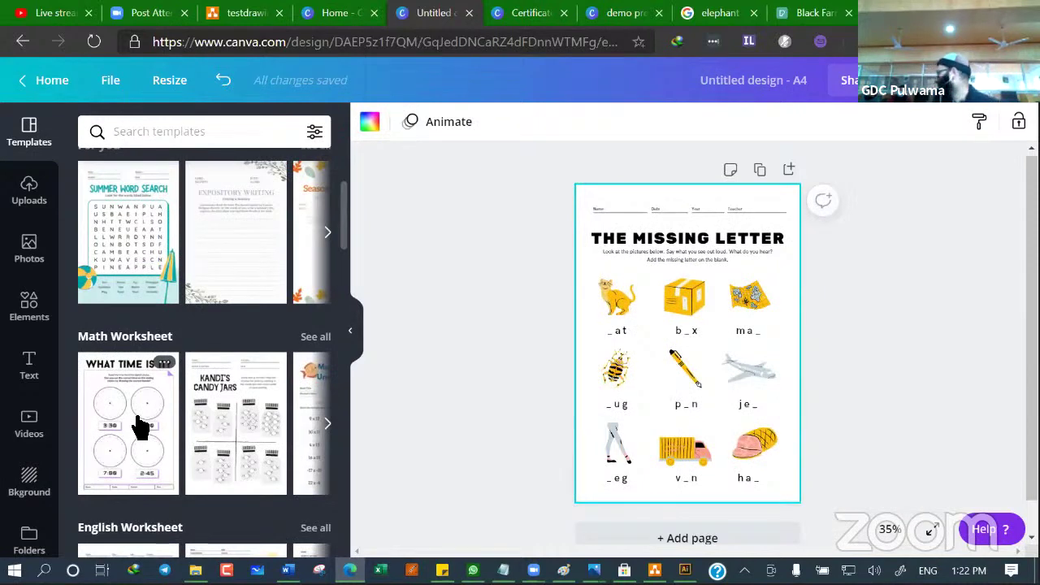
pyautogui.click(350, 15)
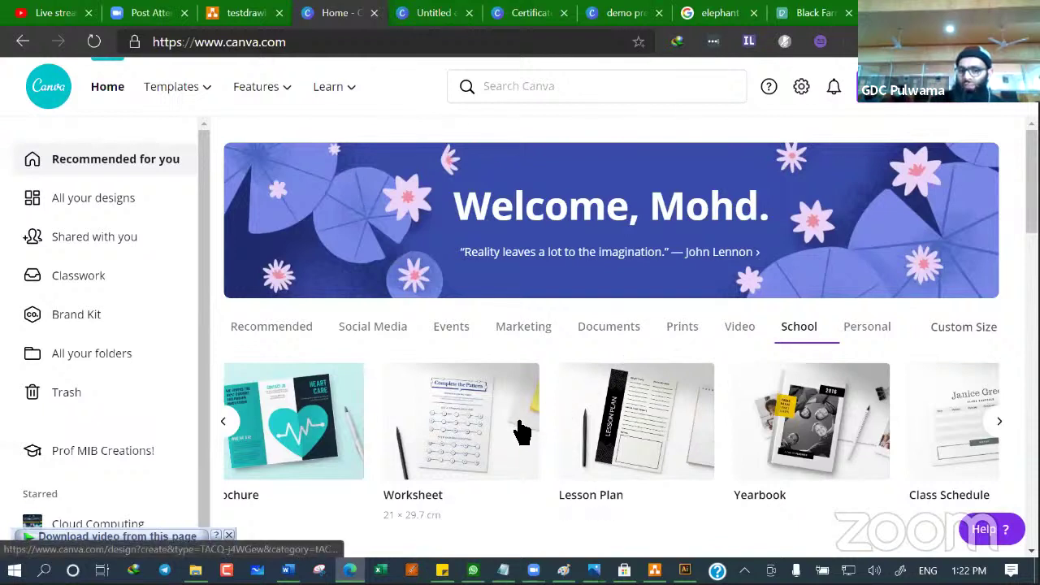
# Step: Create an A4 Lesson Plan design with the coral lesson plan template, then return to the home page
pyautogui.hscroll(2, 517, 435)
pyautogui.hscroll(2, 516, 435)
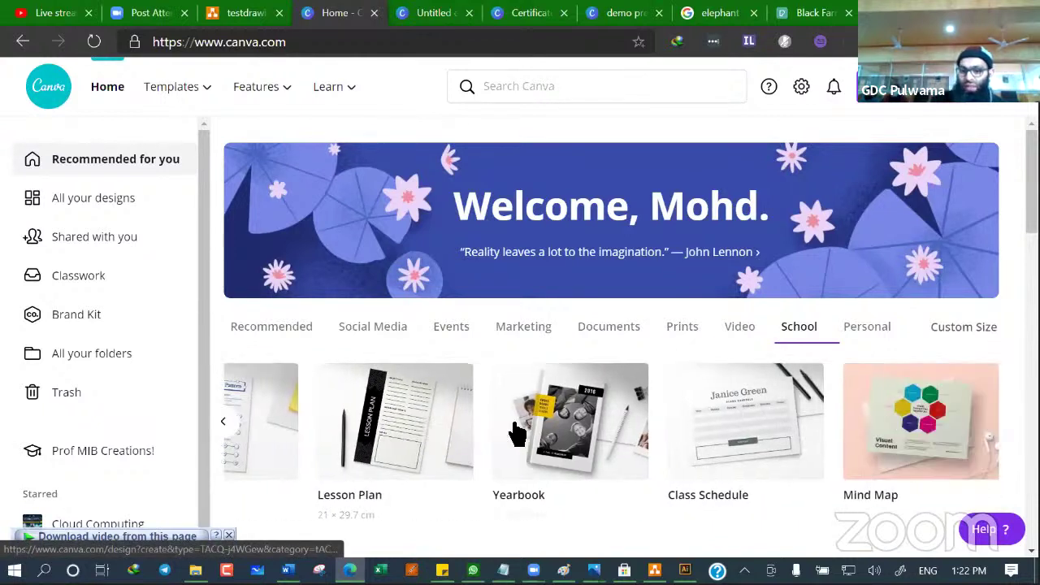
pyautogui.click(409, 447)
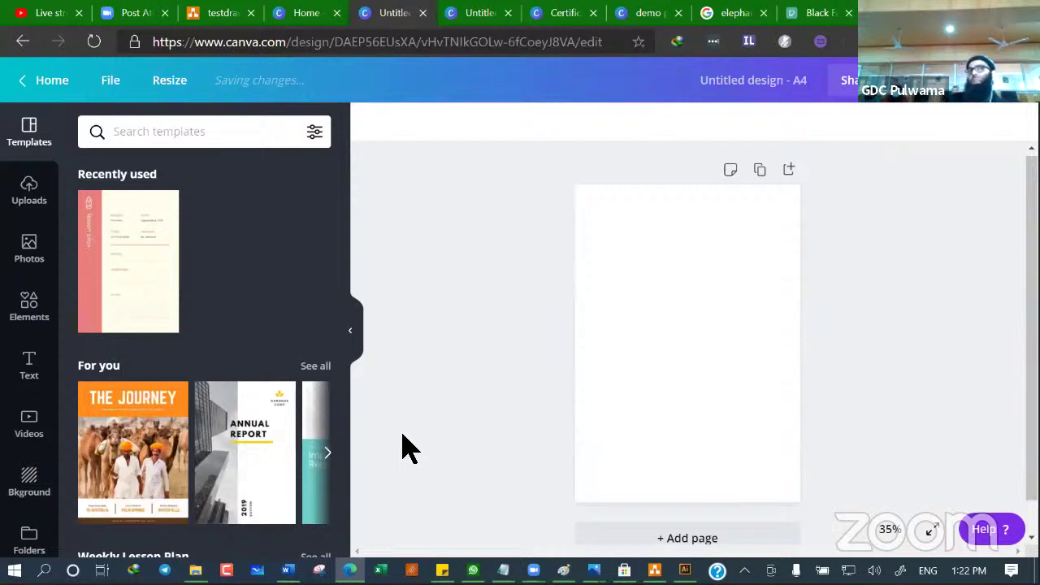
pyautogui.click(158, 307)
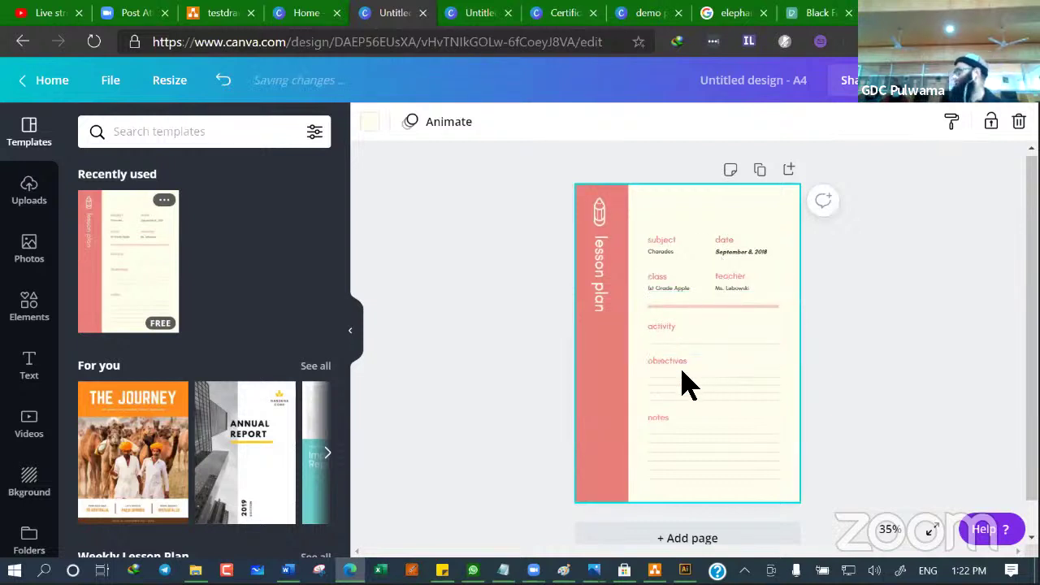
pyautogui.click(317, 18)
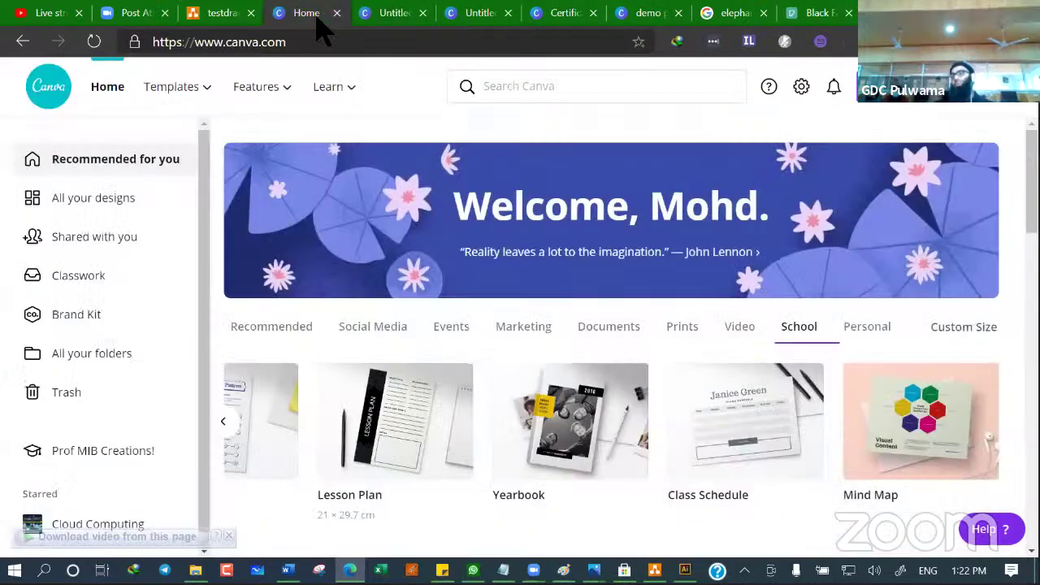